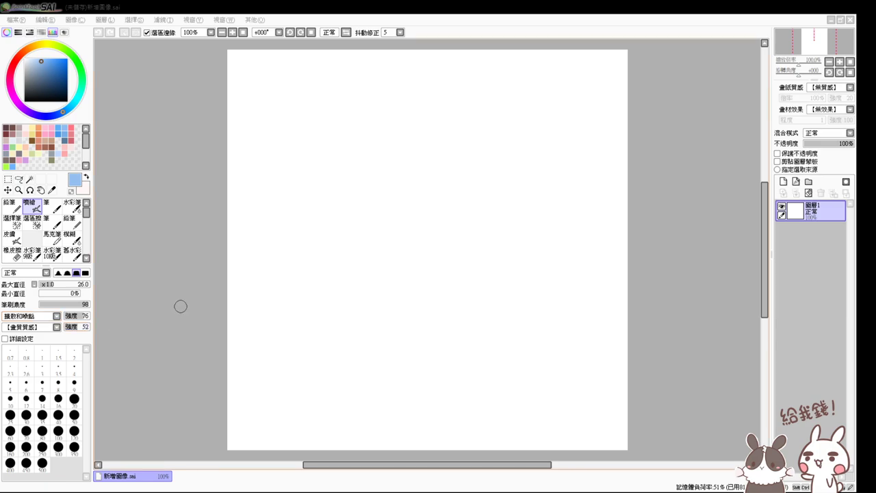
click(181, 307)
key(alt+Tab)
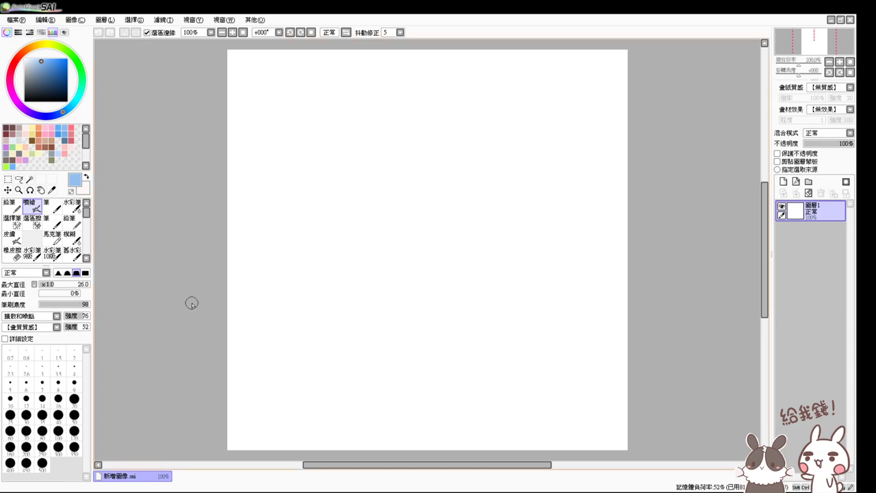
click(190, 293)
drag(349, 210, 361, 221)
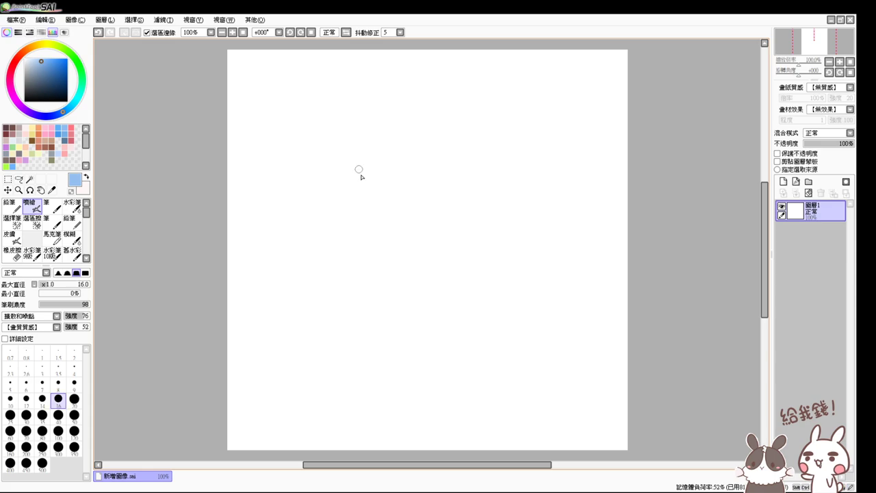
drag(361, 154, 357, 210)
key(ctrl+z)
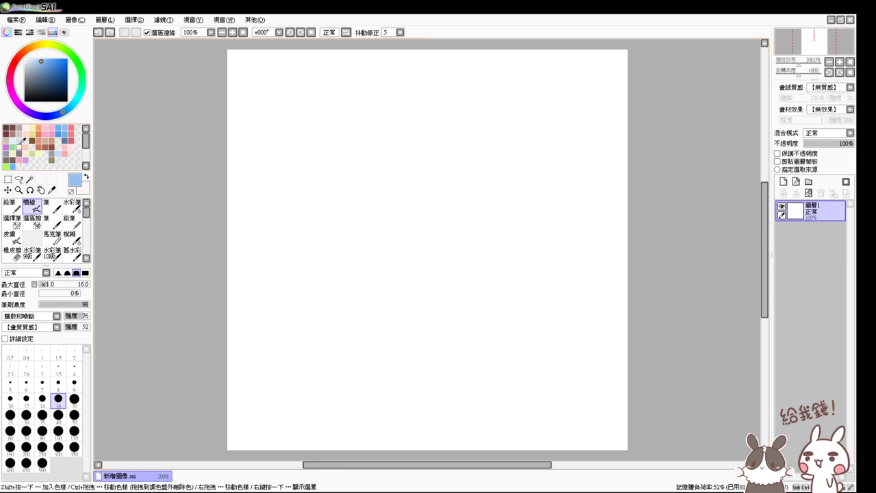
Step: Pick the dark brown swatch and sketch the curved left side of a round head in the canvas's upper half
click(15, 127)
mouse_move(385, 172)
mouse_down()
mouse_move(389, 179)
mouse_move(385, 151)
mouse_move(374, 219)
mouse_up()
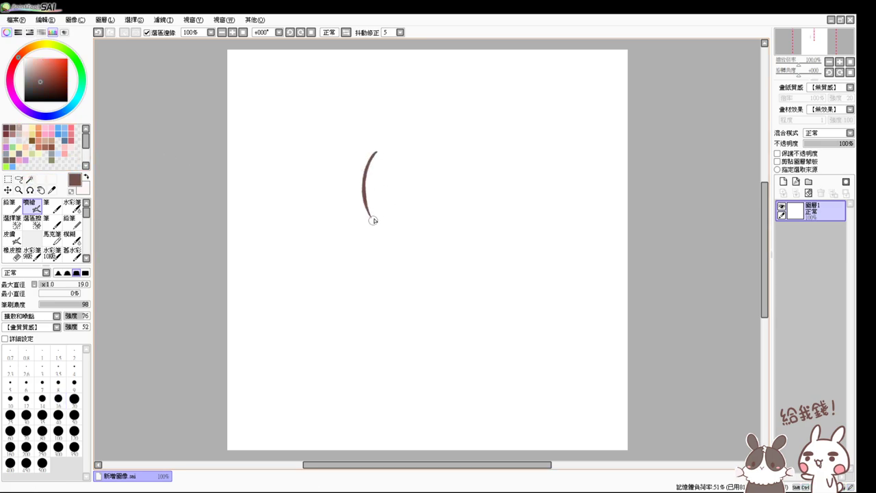
key(ctrl+z)
mouse_move(377, 146)
mouse_down()
mouse_move(367, 203)
mouse_move(360, 193)
mouse_move(374, 221)
mouse_up()
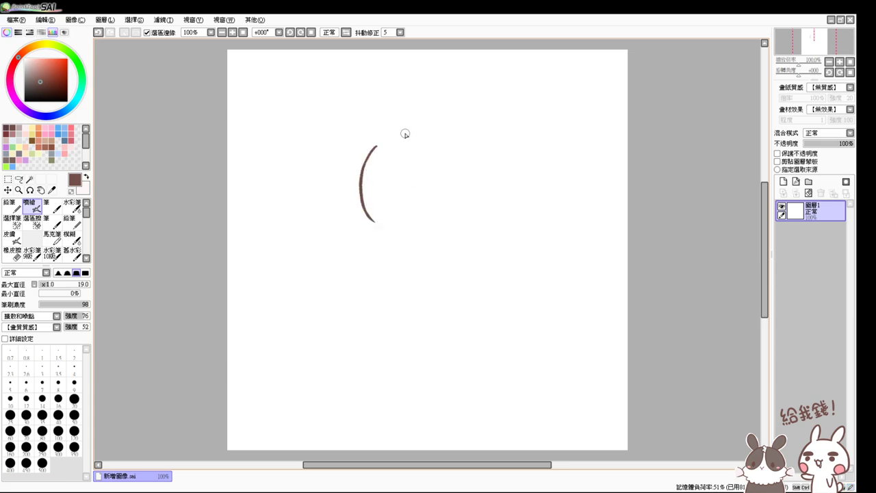
Step: Sketch the upper-right and right arcs of the head circle
mouse_move(405, 132)
mouse_down()
mouse_move(453, 139)
mouse_move(469, 155)
mouse_up()
key(ctrl+z)
mouse_move(450, 142)
mouse_down()
mouse_move(474, 175)
mouse_move(454, 223)
mouse_up()
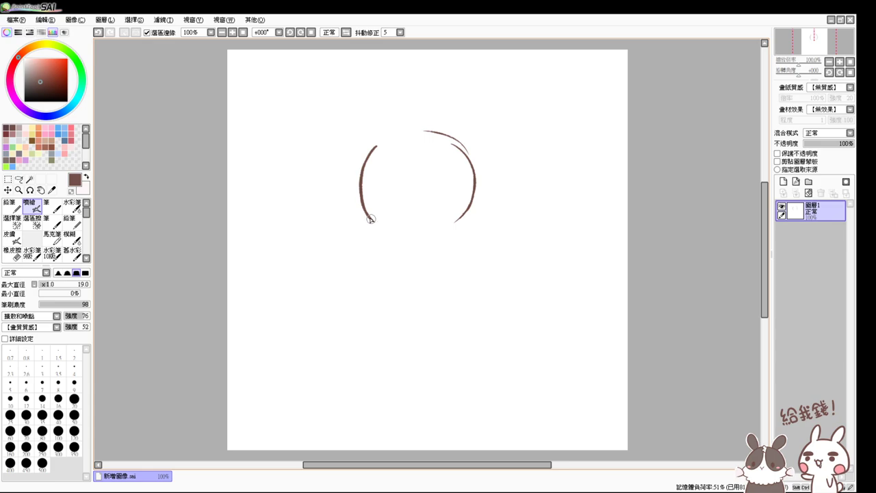
Step: Sketch the chin curve joining the head's left and right sides, redoing unsatisfactory strokes
mouse_move(371, 216)
mouse_down()
mouse_move(395, 235)
mouse_move(370, 227)
mouse_move(427, 239)
mouse_move(372, 229)
mouse_move(423, 234)
mouse_move(376, 231)
mouse_move(402, 243)
mouse_move(434, 235)
mouse_up()
key(ctrl+z)
key(ctrl+z)
key(ctrl+z)
key(ctrl+z)
mouse_move(368, 225)
mouse_down()
mouse_move(417, 239)
mouse_move(456, 228)
mouse_move(449, 232)
mouse_move(471, 209)
mouse_move(445, 232)
mouse_up()
key(ctrl+z)
key(ctrl+z)
Step: Set the eraser size to 20 and tidy the lower-left corner of the head outline
key(e)
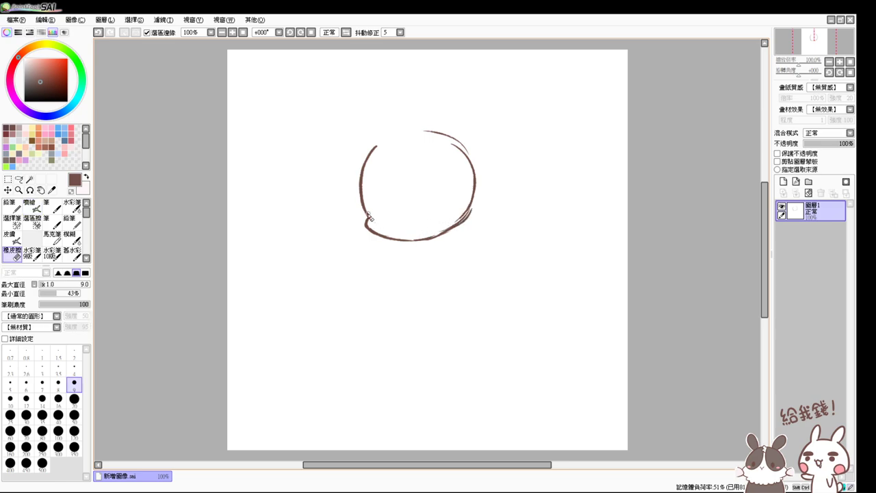
click(74, 398)
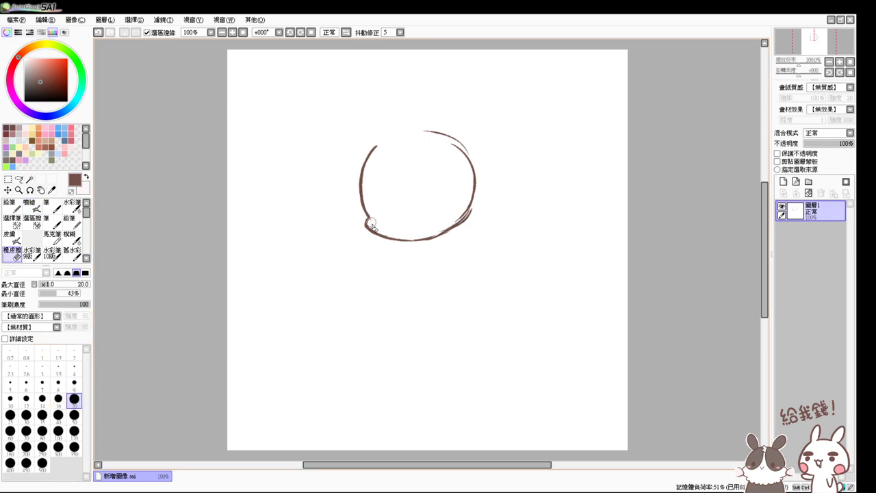
key(v)
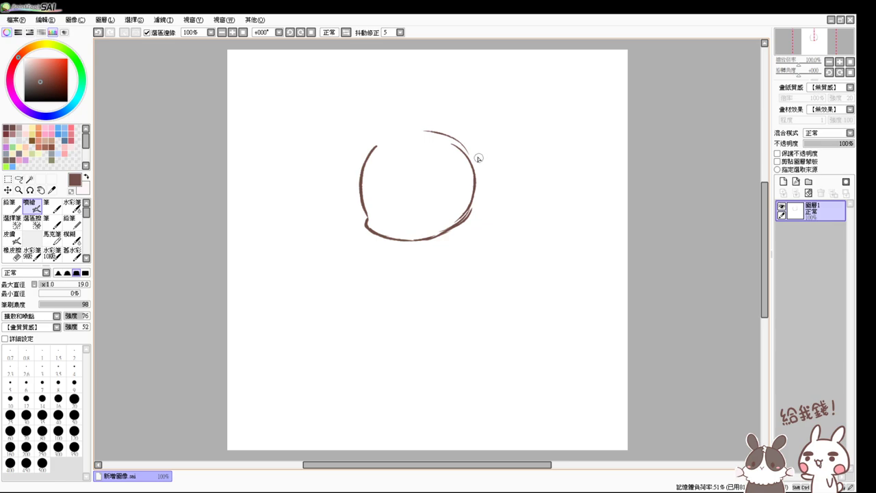
Step: Draw the slanted front edge of a hat brim just outside the head's left side
drag(363, 134, 341, 200)
key(ctrl+z)
drag(360, 131, 341, 203)
key(ctrl+z)
drag(354, 137, 337, 225)
Step: Draw the brim's lower edge diagonally across the face from its left tip, ending in a small notch near the right side
drag(339, 223, 411, 176)
key(ctrl+z)
drag(340, 221, 411, 177)
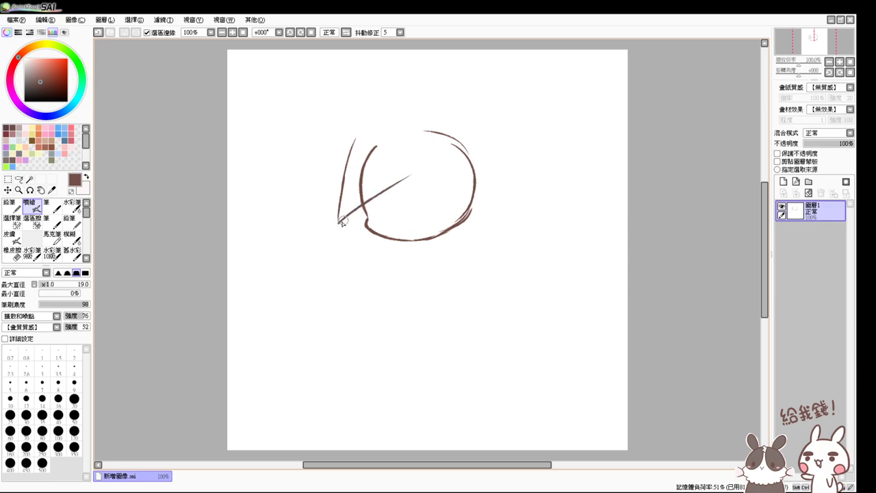
drag(342, 221, 425, 166)
key(ctrl+z)
mouse_move(339, 222)
mouse_down()
mouse_move(436, 163)
mouse_move(432, 179)
mouse_move(452, 169)
mouse_up()
key(ctrl+z)
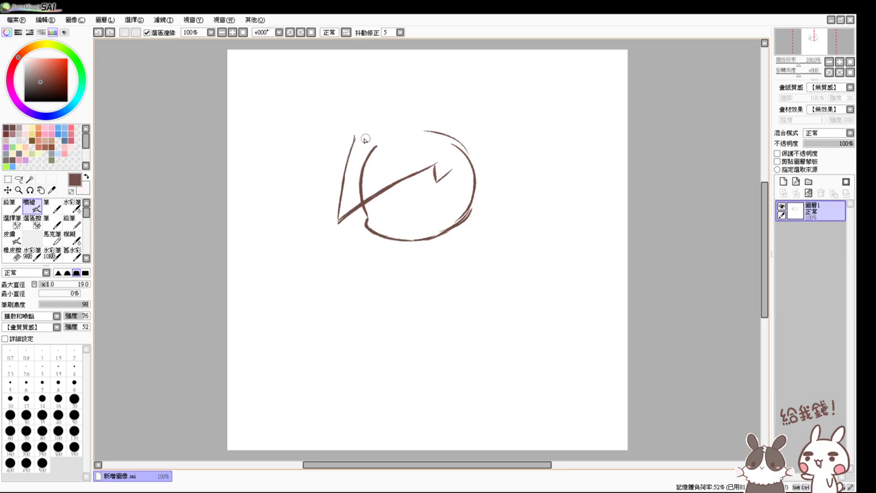
Step: Draw the brim's upper edge from its top-left corner across to the head's right side
drag(358, 138, 441, 156)
key(ctrl+z)
drag(354, 135, 448, 154)
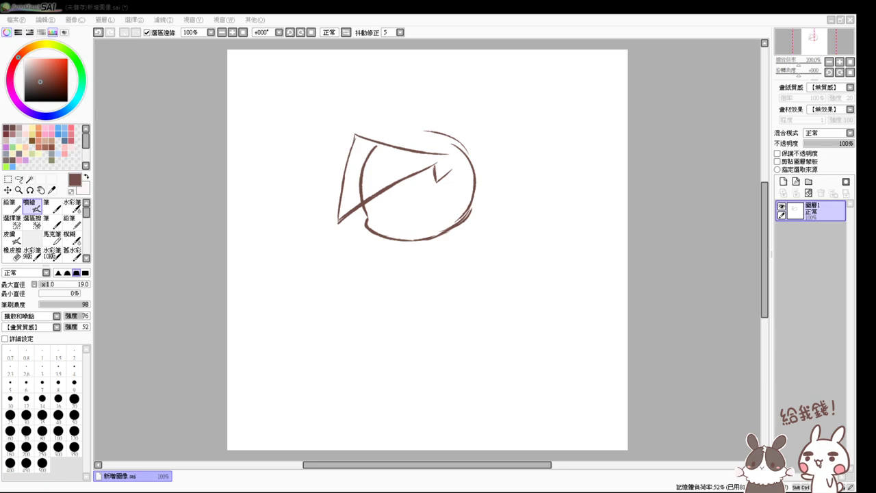
click(141, 342)
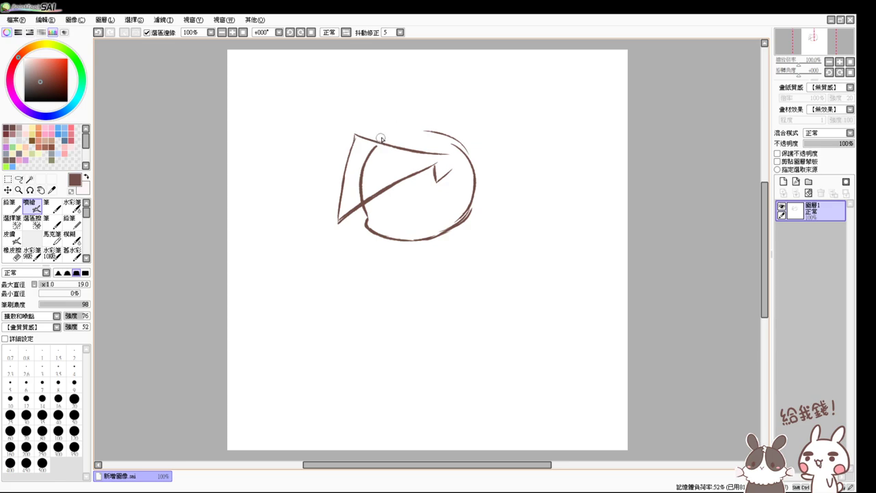
Step: Erase the brim's top-left corner and redraw it as a taller rounded peak curving down to the right
key(e)
mouse_move(356, 137)
mouse_down()
mouse_move(396, 148)
mouse_move(351, 147)
mouse_move(370, 115)
mouse_move(392, 141)
mouse_move(382, 128)
mouse_move(419, 145)
mouse_move(393, 141)
mouse_move(376, 121)
mouse_move(394, 147)
mouse_move(414, 147)
mouse_move(388, 141)
mouse_move(434, 147)
mouse_move(389, 144)
mouse_move(441, 147)
mouse_move(383, 137)
mouse_move(419, 152)
mouse_up()
key(b)
key(ctrl+z)
key(ctrl+z)
key(ctrl+z)
key(ctrl+z)
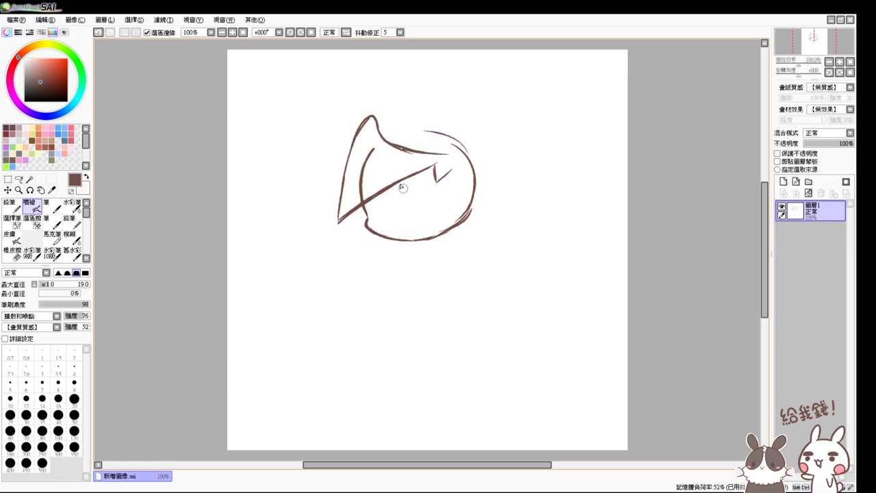
Step: Erase the head outline inside the brim and draw the arc of the head's top behind the peak
key(e)
drag(356, 180, 361, 195)
key(b)
drag(381, 132, 454, 129)
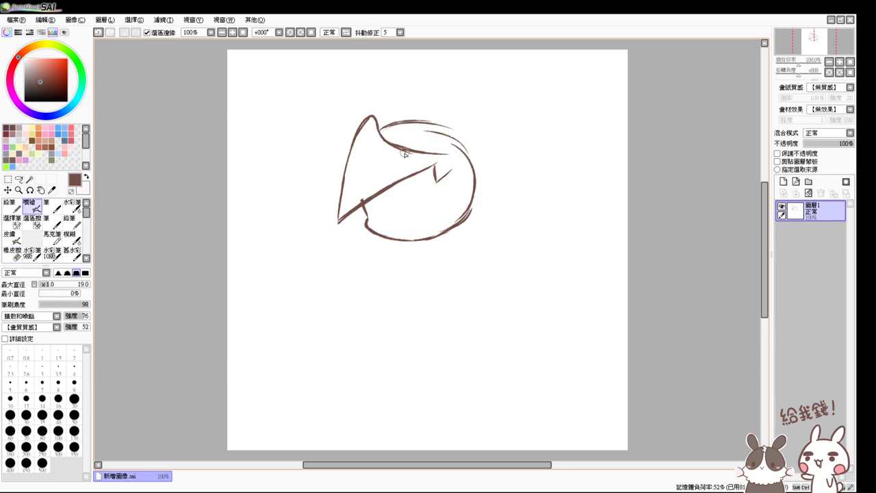
Step: Sketch the hair fringe on the forehead below the brim's lower edge
mouse_move(388, 187)
mouse_down()
mouse_move(416, 205)
mouse_move(430, 189)
mouse_up()
key(ctrl+z)
key(ctrl+z)
drag(435, 177, 429, 190)
Step: Add a second parallel line along the brim's lower edge to form a border
drag(338, 215, 365, 190)
key(ctrl+z)
mouse_move(336, 218)
mouse_down()
mouse_move(405, 170)
mouse_move(378, 186)
mouse_move(452, 158)
mouse_move(426, 166)
mouse_move(436, 172)
mouse_move(429, 167)
mouse_move(451, 167)
mouse_up()
key(e)
key(b)
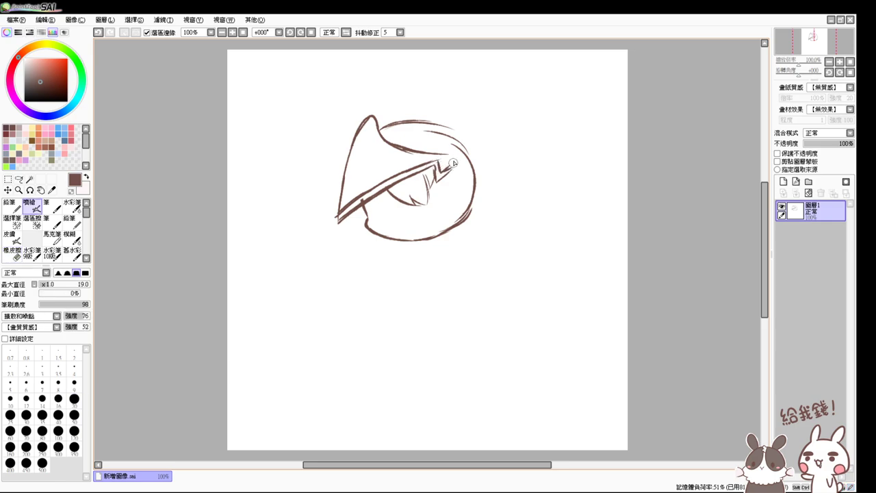
Step: Double the brim's upper edge with a round button at its right end, and reshape the peak into a sharper point
mouse_move(362, 125)
mouse_down()
mouse_move(380, 109)
mouse_move(386, 132)
mouse_move(404, 144)
mouse_move(455, 152)
mouse_move(465, 169)
mouse_move(460, 146)
mouse_move(458, 164)
mouse_move(472, 162)
mouse_up()
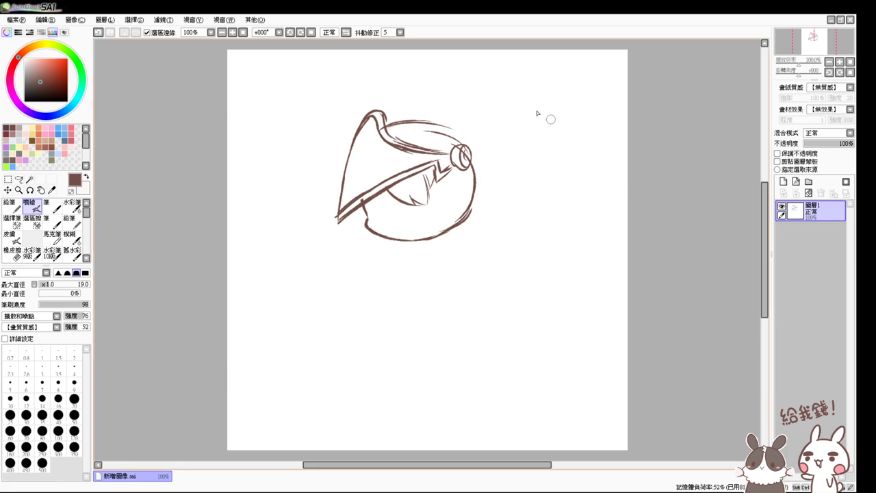
key(e)
mouse_move(381, 111)
mouse_down()
mouse_move(364, 124)
mouse_move(372, 113)
mouse_move(378, 121)
mouse_move(381, 106)
mouse_up()
key(b)
Step: Erase the lower part of the fringe and redraw it as shorter strands beneath the brim
key(e)
mouse_move(398, 198)
mouse_down()
mouse_move(431, 180)
mouse_move(404, 199)
mouse_move(423, 172)
mouse_move(424, 199)
mouse_move(422, 175)
mouse_move(412, 186)
mouse_move(403, 180)
mouse_move(418, 195)
mouse_up()
key(v)
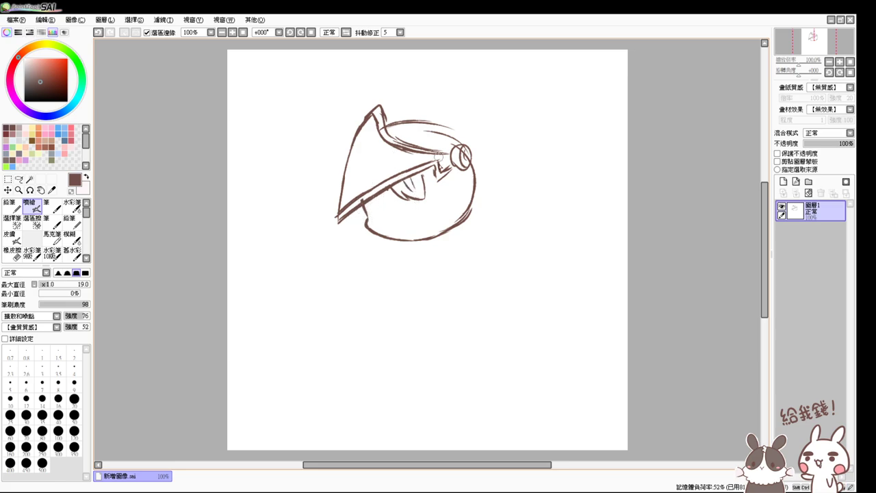
drag(420, 171, 440, 168)
Step: Draw the inner edge of the side hair along the face's right cheek
drag(472, 210, 437, 236)
drag(381, 195, 378, 227)
key(ctrl+z)
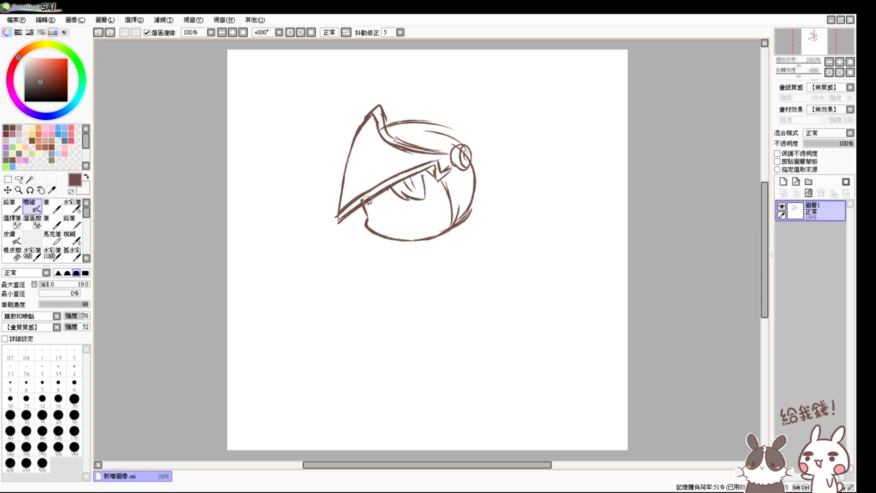
Step: Draw the pointed hair locks hanging beside and below the face's left cheek
drag(368, 200, 375, 238)
mouse_move(377, 196)
mouse_down()
mouse_move(397, 208)
mouse_move(391, 187)
mouse_move(397, 205)
mouse_move(386, 195)
mouse_move(392, 200)
mouse_move(362, 231)
mouse_move(347, 201)
mouse_move(368, 196)
mouse_move(359, 209)
mouse_move(365, 250)
mouse_up()
drag(356, 209, 374, 254)
key(ctrl+z)
key(ctrl+z)
mouse_move(351, 214)
mouse_down()
mouse_move(366, 256)
mouse_move(387, 260)
mouse_up()
key(ctrl+z)
key(ctrl+z)
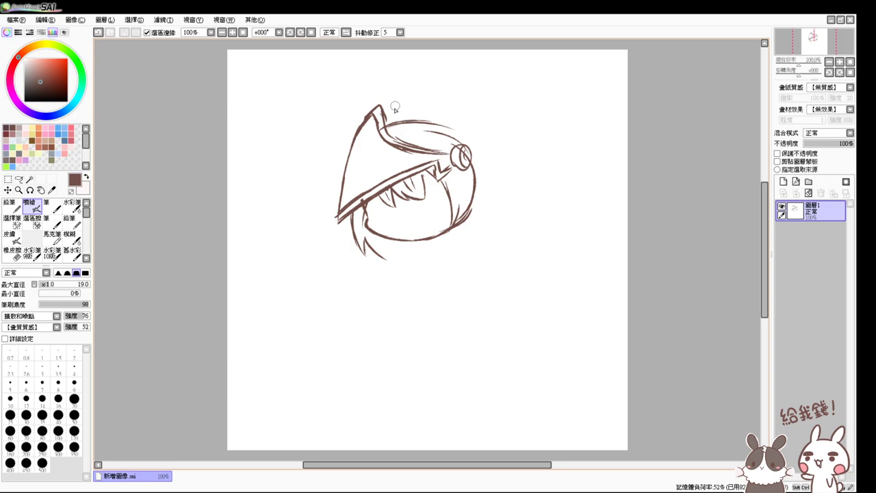
Step: Draw a doubled triangular fold behind the hat's peak and shift the whole sketch slightly down and left
mouse_move(385, 117)
mouse_down()
mouse_move(403, 96)
mouse_move(448, 143)
mouse_up()
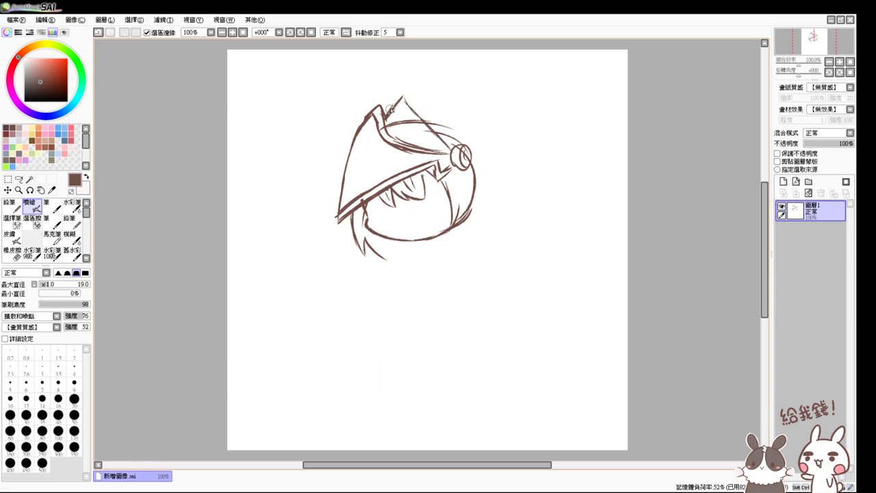
mouse_move(385, 116)
mouse_down()
mouse_move(403, 89)
mouse_move(451, 146)
mouse_up()
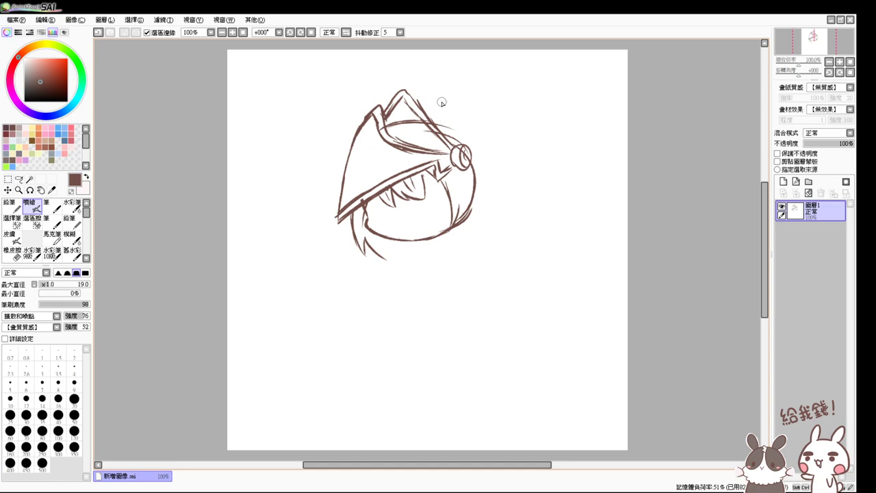
mouse_move(532, 180)
mouse_down()
mouse_move(520, 209)
mouse_move(519, 202)
mouse_up()
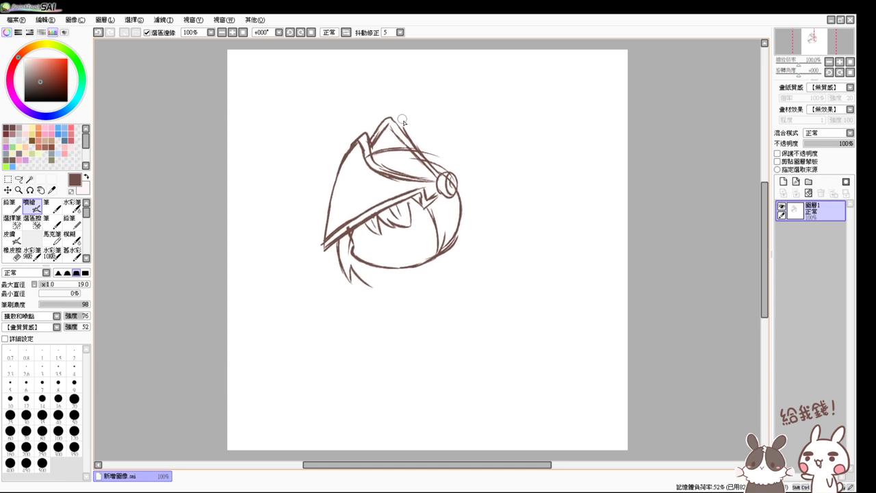
Step: Draw the hat's back sweeping right to a pointed tip and returning down behind the round button
mouse_move(397, 117)
mouse_down()
mouse_move(451, 131)
mouse_move(398, 120)
mouse_move(461, 121)
mouse_move(424, 127)
mouse_move(484, 111)
mouse_up()
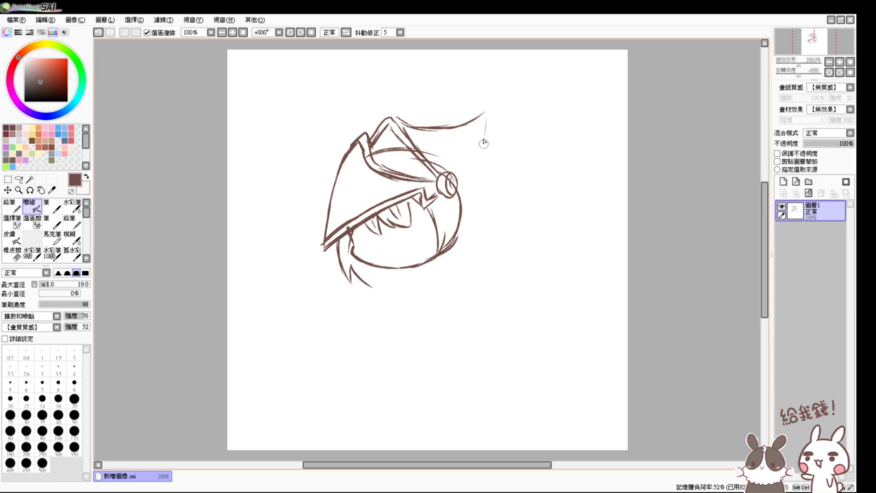
drag(485, 113, 476, 179)
drag(482, 145, 467, 202)
key(ctrl+z)
key(ctrl+z)
drag(489, 111, 476, 179)
drag(487, 136, 466, 209)
key(ctrl+z)
key(ctrl+z)
mouse_move(489, 123)
mouse_down()
mouse_move(473, 193)
mouse_move(455, 213)
mouse_up()
Step: Draw curved double lines across the middle of the hat's back part as a stripe
drag(437, 129, 461, 169)
drag(455, 146, 467, 191)
drag(463, 169, 464, 195)
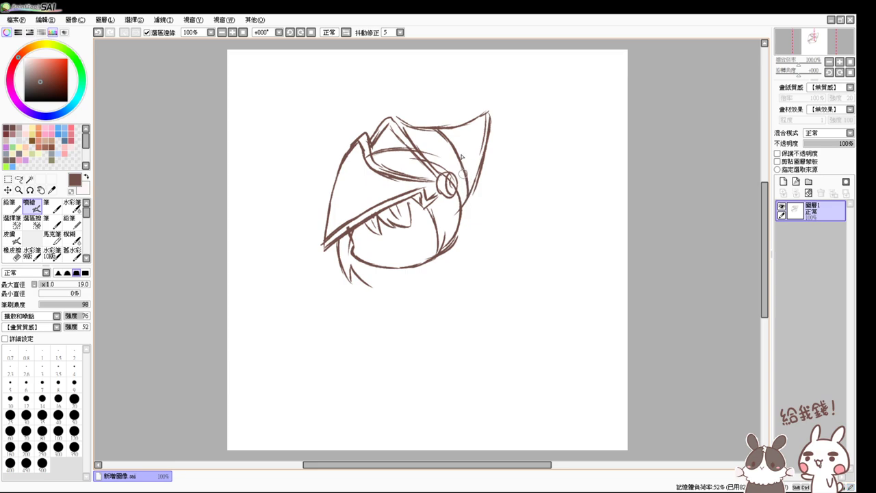
key(ctrl+z)
key(ctrl+z)
drag(439, 127, 472, 182)
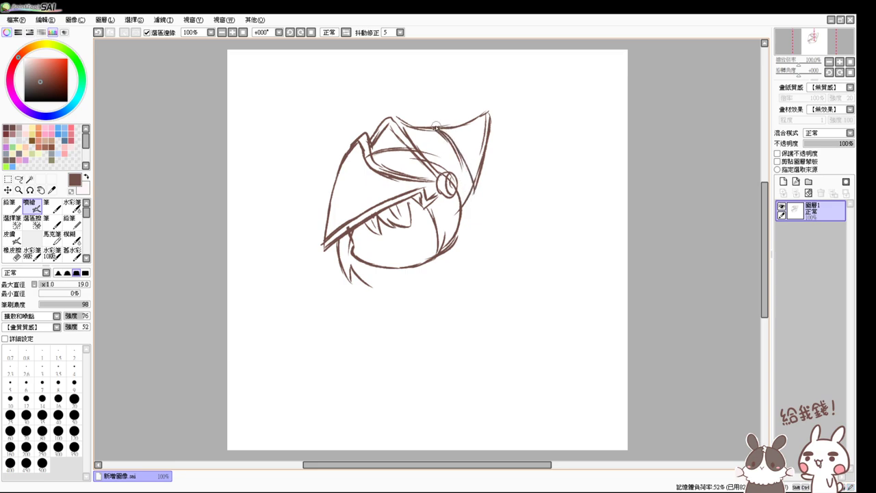
mouse_move(436, 127)
mouse_down()
mouse_move(469, 162)
mouse_move(471, 189)
mouse_up()
Step: Draw a second curved stripe across the hat near its pointed tip
drag(468, 122, 480, 156)
drag(467, 122, 483, 152)
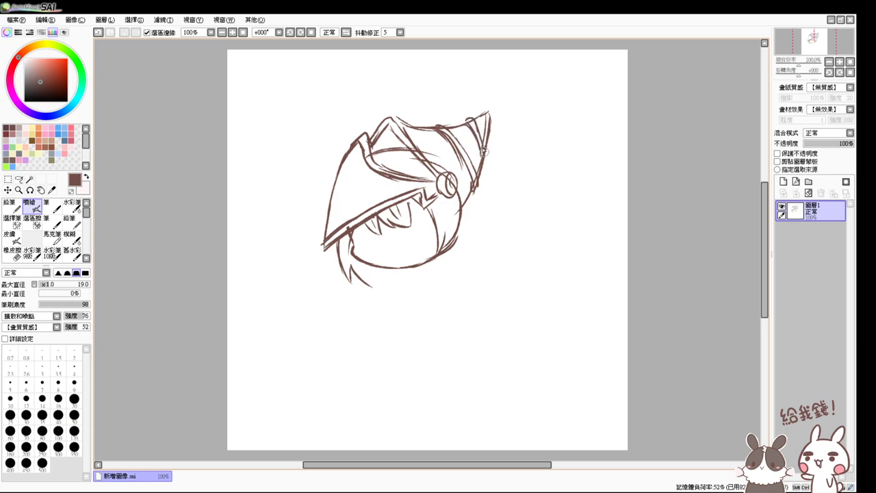
key(ctrl+z)
drag(468, 122, 484, 161)
Step: Extend the side hair on the right into a pointed lock below the jaw
drag(456, 228, 433, 273)
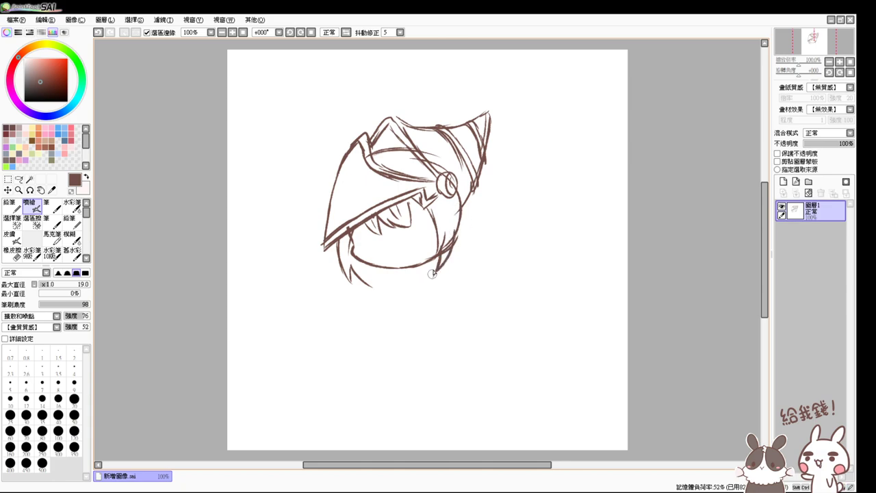
key(ctrl+z)
drag(455, 228, 432, 275)
Step: Erase a gap in the jaw outline at the lower right for the neck
key(e)
drag(415, 268, 425, 267)
key(b)
key(ctrl+z)
Step: Draw the outer contour of the right side hair from below the round button to a point under the jaw
scroll(431, 303, up, 1)
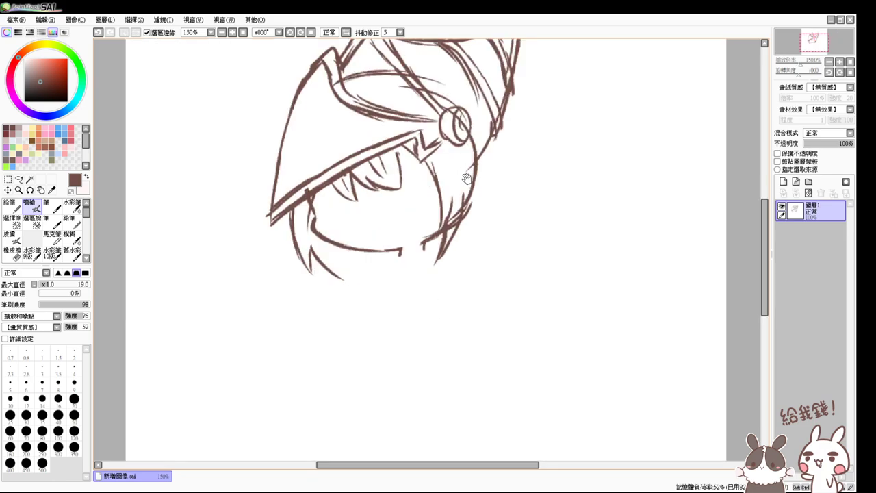
drag(465, 196, 455, 259)
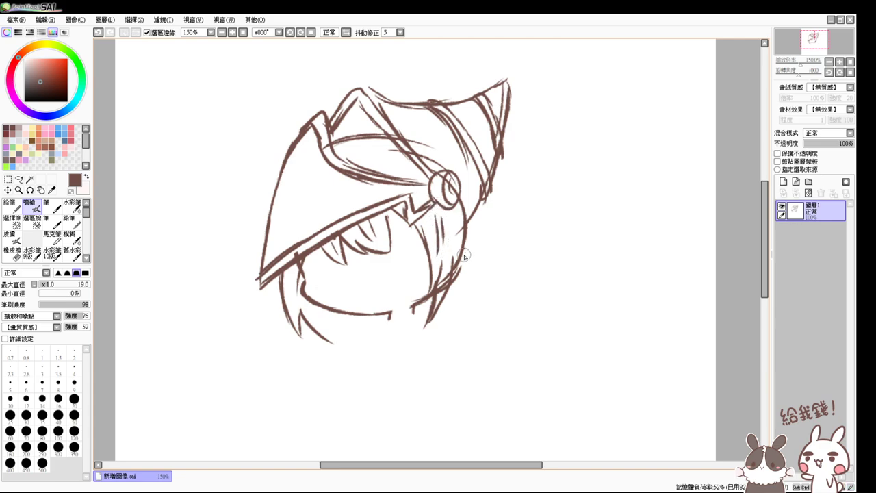
mouse_move(465, 225)
mouse_down()
mouse_move(463, 282)
mouse_move(470, 239)
mouse_move(460, 225)
mouse_move(451, 299)
mouse_up()
key(ctrl+z)
key(ctrl+z)
drag(463, 209, 459, 272)
key(ctrl+z)
drag(465, 222, 462, 295)
drag(467, 238, 437, 333)
key(ctrl+z)
mouse_move(467, 233)
mouse_down()
mouse_move(457, 306)
mouse_move(443, 337)
mouse_up()
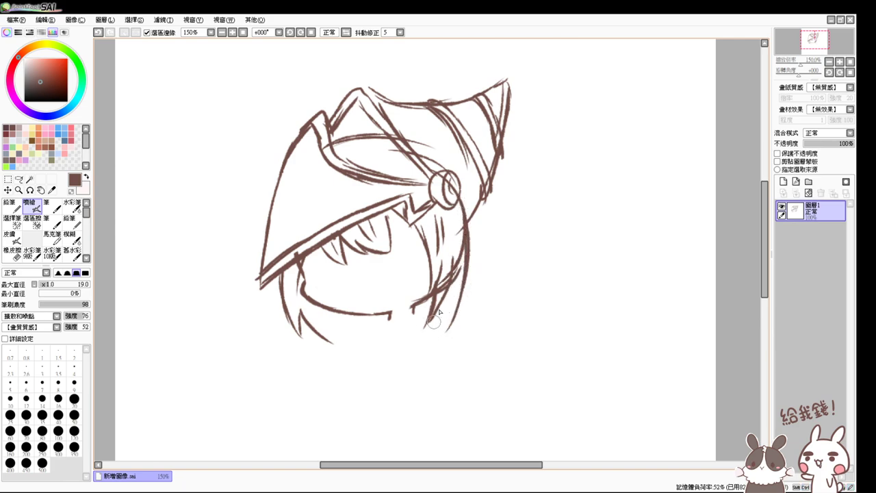
Step: Finish the right hair lock's tip, erase the overlapping lines inside it and redraw the inner strands
drag(448, 294, 443, 337)
key(e)
mouse_move(455, 256)
mouse_down()
mouse_move(449, 290)
mouse_move(458, 258)
mouse_move(443, 285)
mouse_up()
key(b)
drag(452, 236, 453, 296)
drag(457, 267, 454, 291)
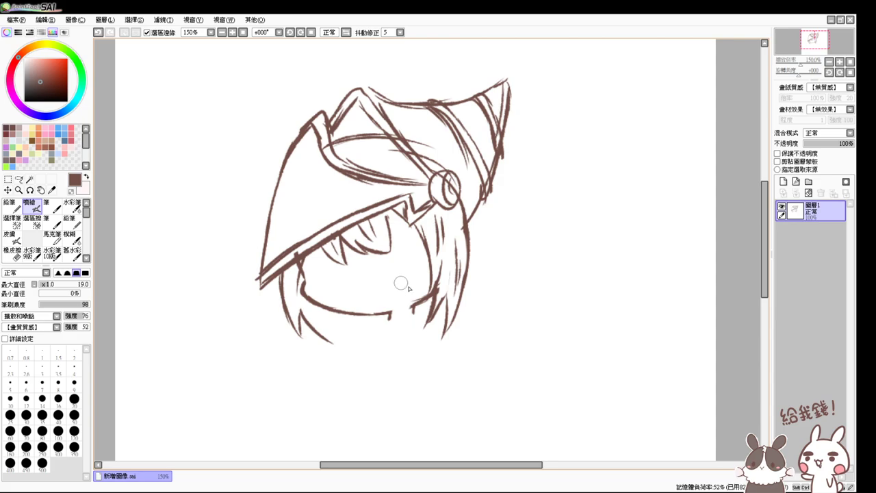
Step: Extend the chin line, add an oval pendant with a collar line below it, and reinforce the right jaw
drag(381, 315, 396, 310)
mouse_move(381, 341)
mouse_down()
mouse_move(390, 322)
mouse_move(431, 306)
mouse_up()
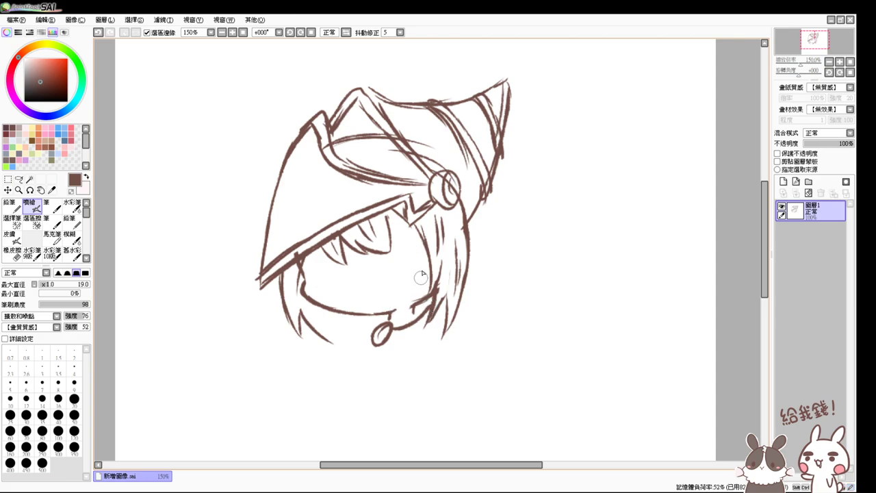
drag(431, 275, 414, 304)
drag(330, 272, 375, 269)
drag(394, 258, 398, 261)
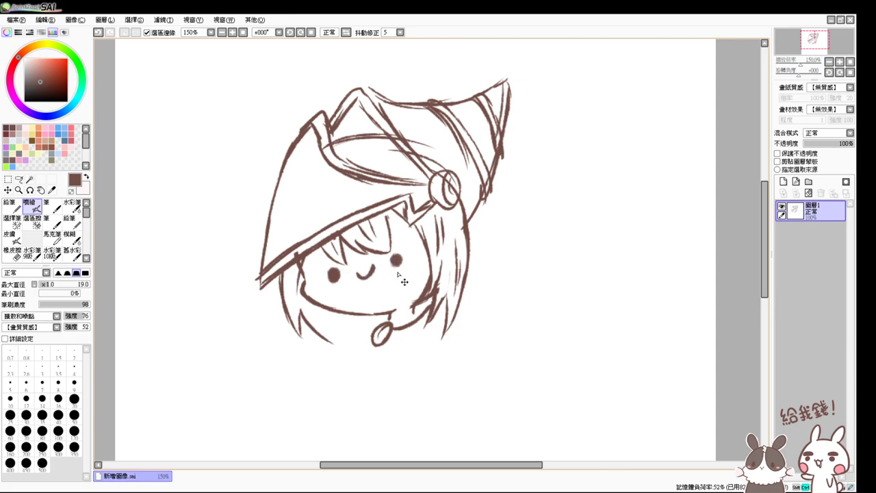
key(ctrl+z)
key(ctrl+z)
key(ctrl+z)
Step: Erase the eyes, the mouth and the left cheek outline, and redraw the cheek further inward down to the chin
key(e)
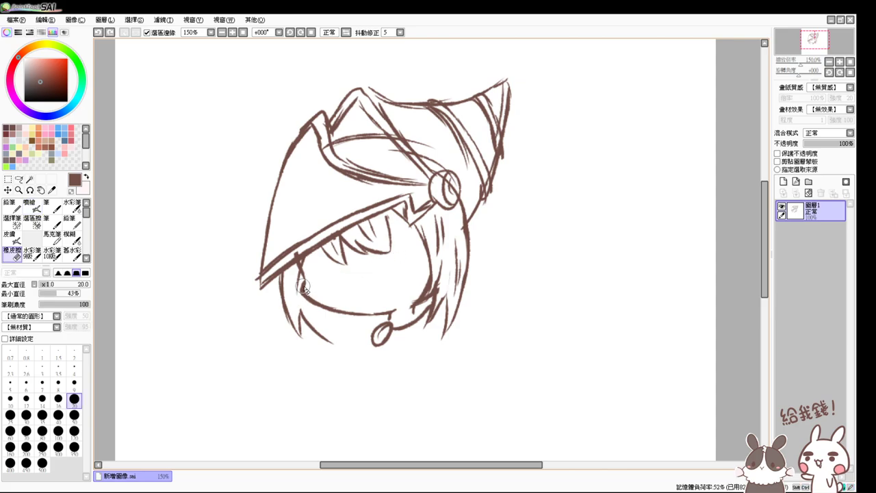
drag(303, 288, 336, 310)
key(b)
mouse_move(302, 268)
mouse_down()
mouse_move(322, 299)
mouse_move(376, 314)
mouse_up()
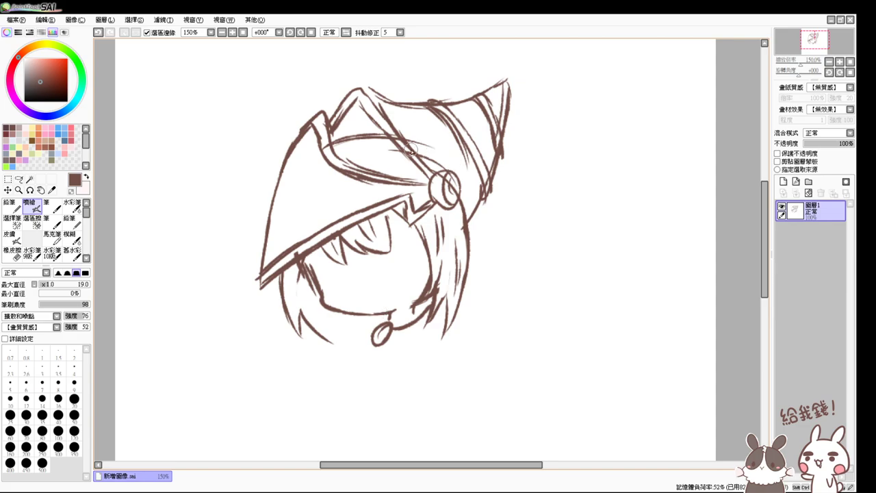
Step: Erase the leftover outer line of the left cheek and redraw the contour from the bangs down to the jaw
key(e)
mouse_move(342, 141)
mouse_down()
mouse_move(372, 137)
mouse_move(337, 141)
mouse_up()
key(v)
key(e)
drag(307, 267, 304, 294)
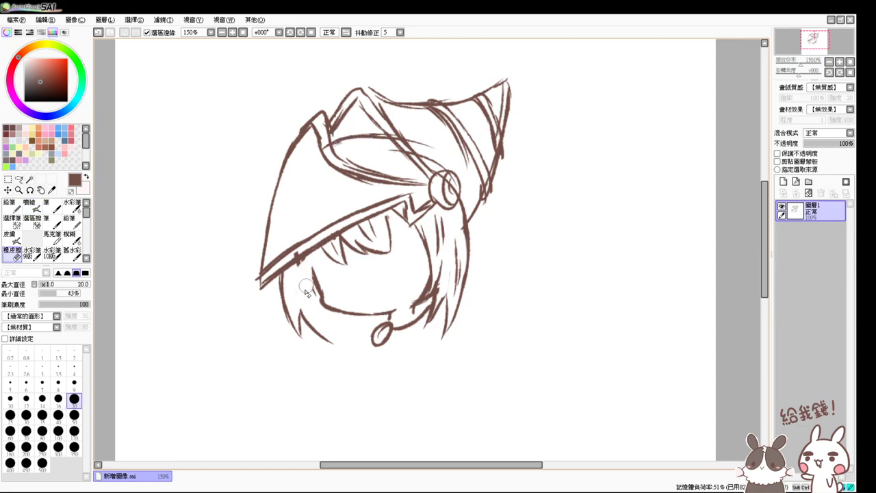
key(v)
drag(316, 247, 320, 299)
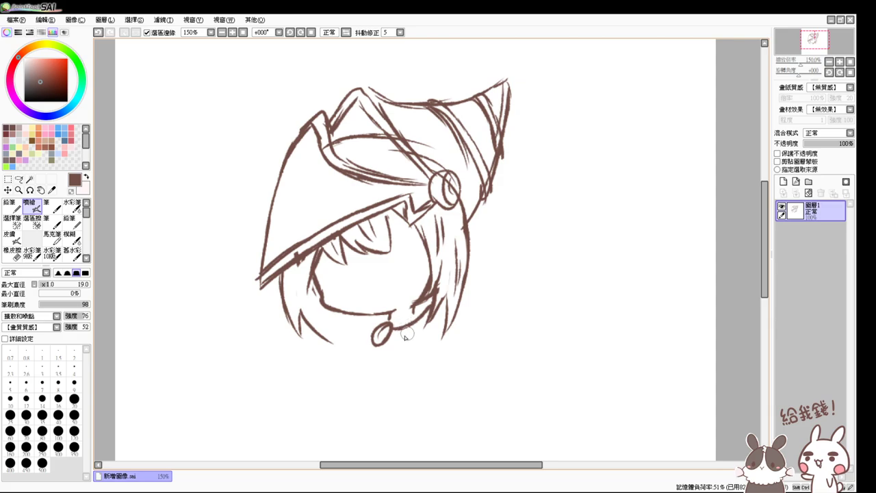
Step: Erase the oval pendant and redraw it smaller and closer to the chin with a new collar line
key(e)
mouse_move(397, 327)
mouse_down()
mouse_move(377, 333)
mouse_move(407, 329)
mouse_move(395, 322)
mouse_move(403, 332)
mouse_move(420, 311)
mouse_move(391, 335)
mouse_move(415, 329)
mouse_up()
key(e)
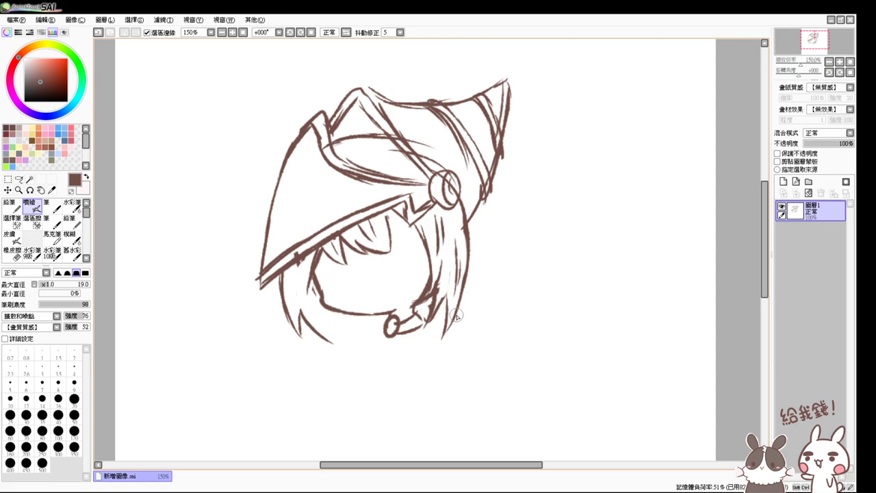
Step: Draw a small pointed collar tip on the left side of the pendant
drag(454, 353, 449, 327)
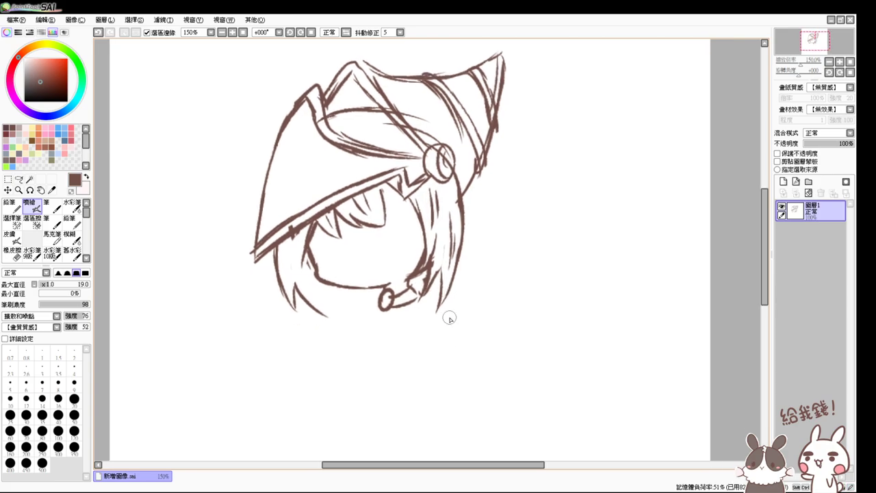
mouse_move(379, 293)
mouse_down()
mouse_move(369, 301)
mouse_move(381, 304)
mouse_up()
key(e)
key(v)
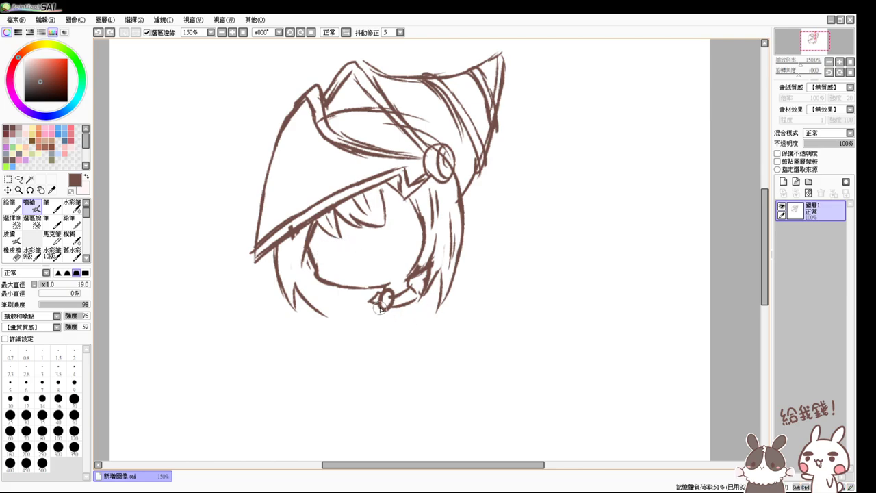
Step: Draw a round brooch below the pendant and a short curved line across the lower right hair lock
mouse_move(367, 329)
mouse_down()
mouse_move(383, 325)
mouse_move(361, 323)
mouse_move(369, 331)
mouse_up()
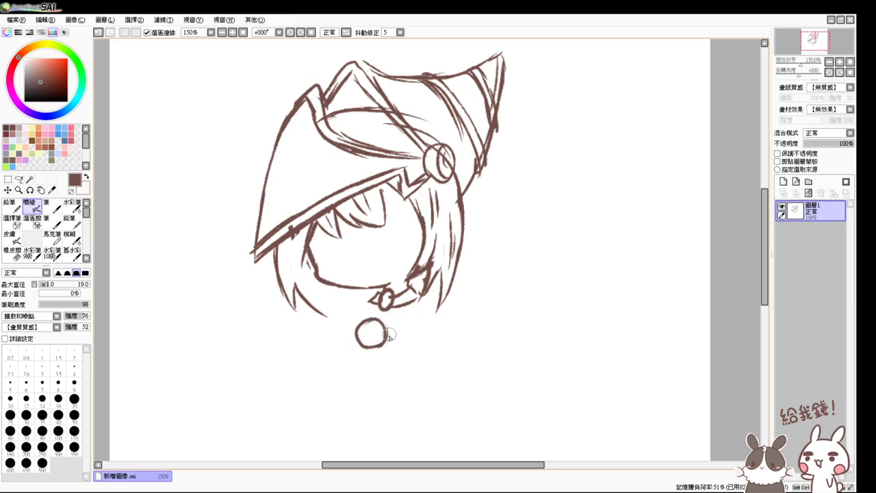
mouse_move(427, 287)
mouse_down()
mouse_move(453, 292)
mouse_move(450, 315)
mouse_move(436, 282)
mouse_move(420, 293)
mouse_move(463, 271)
mouse_up()
drag(478, 195, 471, 249)
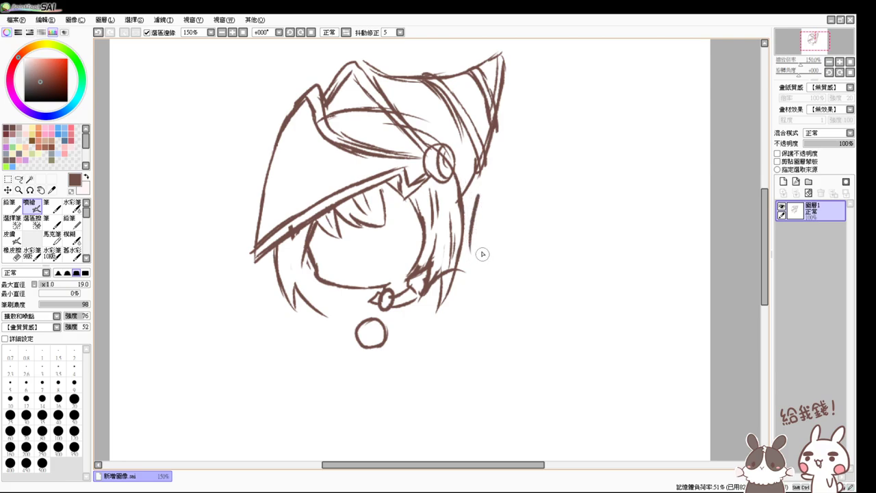
key(ctrl+z)
Step: Draw the cape's edges on both sides of the round brooch and a six-pointed star inside the brooch
mouse_move(375, 312)
mouse_down()
mouse_move(394, 338)
mouse_move(386, 334)
mouse_move(443, 312)
mouse_up()
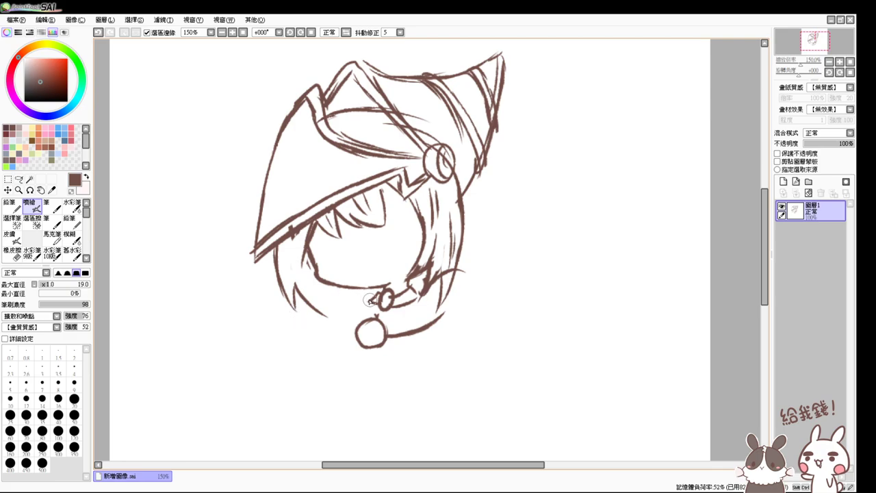
mouse_move(363, 305)
mouse_down()
mouse_move(347, 305)
mouse_move(358, 332)
mouse_up()
drag(426, 313, 428, 329)
mouse_move(342, 312)
mouse_down()
mouse_move(357, 328)
mouse_move(342, 310)
mouse_move(351, 337)
mouse_move(386, 336)
mouse_move(357, 330)
mouse_move(370, 326)
mouse_move(367, 344)
mouse_move(382, 329)
mouse_move(366, 342)
mouse_move(358, 334)
mouse_move(381, 336)
mouse_up()
key(ctrl+z)
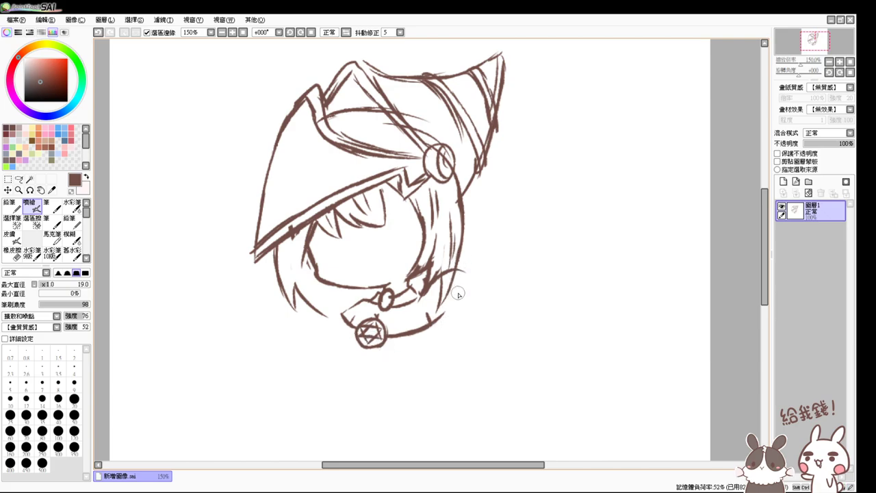
Step: Erase the line crossing the right hair lock and extend the cape's right edge upward beside the hair
key(e)
drag(460, 271, 453, 276)
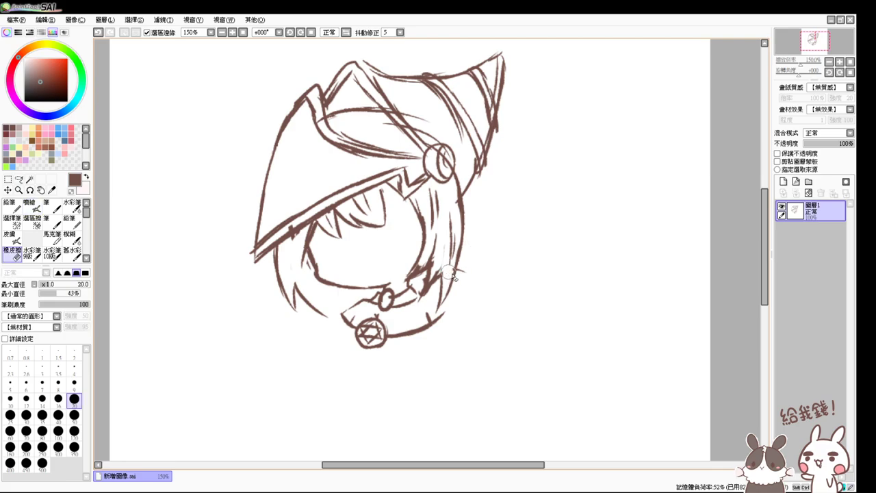
key(v)
drag(438, 328, 470, 279)
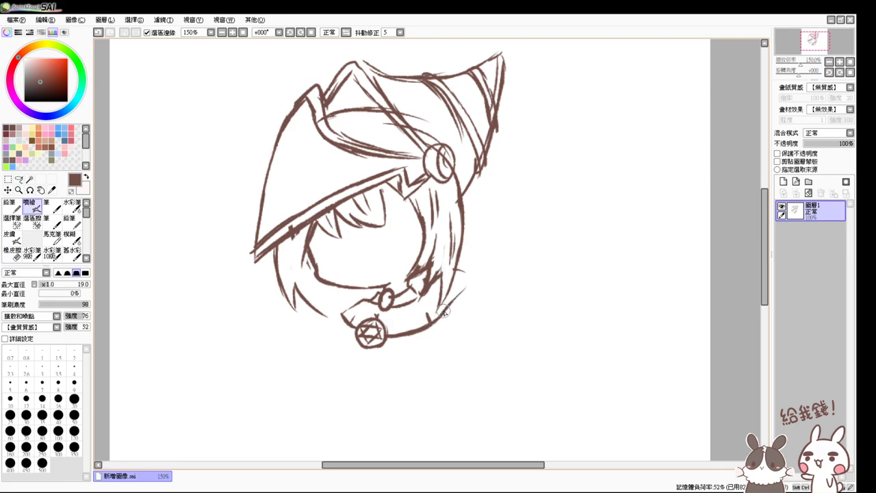
drag(444, 312, 476, 262)
mouse_move(378, 346)
mouse_down()
mouse_move(402, 378)
mouse_move(465, 353)
mouse_up()
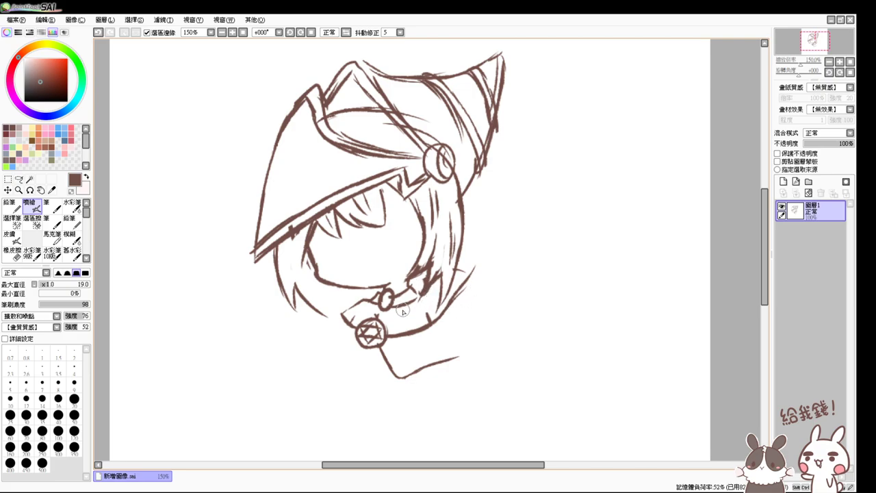
key(e)
mouse_move(473, 346)
mouse_down()
mouse_move(430, 360)
mouse_move(387, 356)
mouse_up()
key(v)
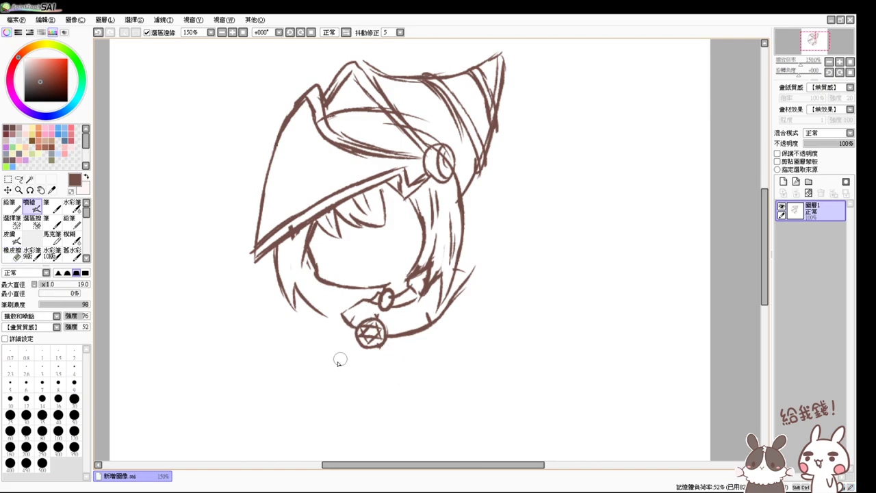
Step: Draw two round hands, one on each side of the star brooch, and add short finger lines to them
drag(327, 343, 341, 327)
mouse_move(329, 359)
mouse_down()
mouse_move(336, 364)
mouse_move(358, 345)
mouse_up()
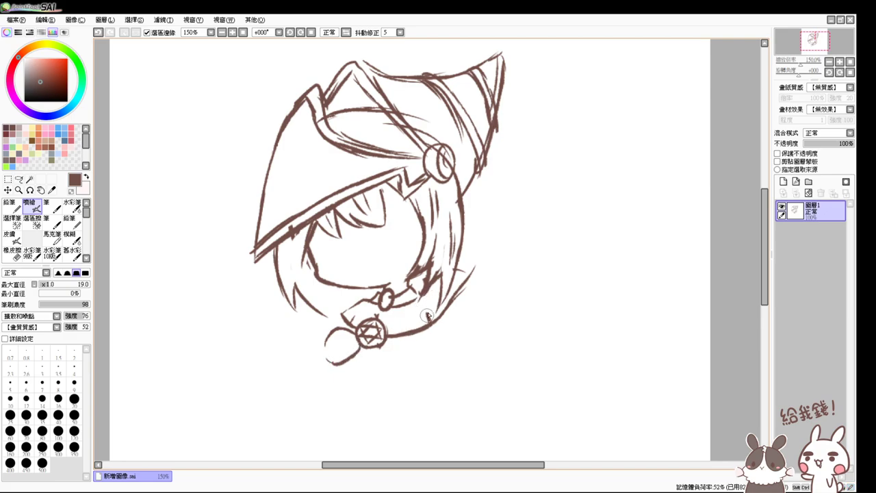
mouse_move(433, 304)
mouse_down()
mouse_move(411, 302)
mouse_move(400, 315)
mouse_move(416, 305)
mouse_move(435, 309)
mouse_move(436, 319)
mouse_move(402, 315)
mouse_move(403, 329)
mouse_move(412, 335)
mouse_move(436, 317)
mouse_move(412, 313)
mouse_up()
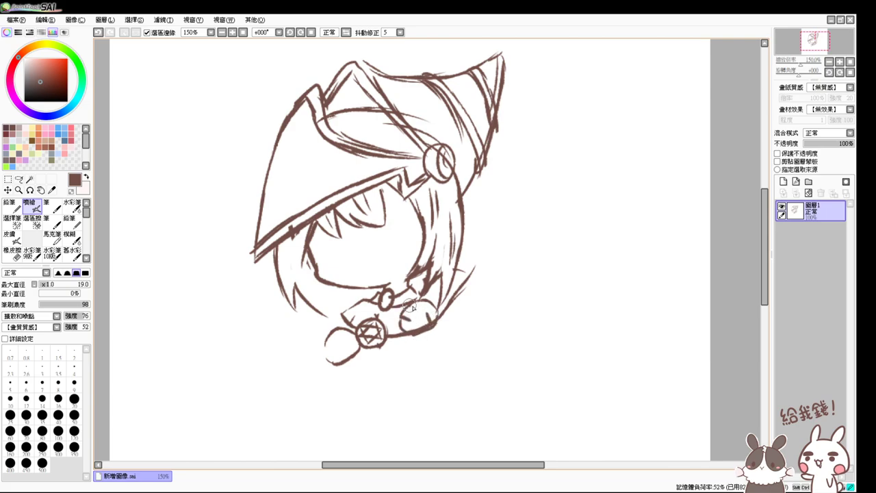
drag(341, 353, 356, 348)
Step: Draw a diagonal staff shaft with a rounded lower end running through both hands, and erase the lines it covers
mouse_move(333, 364)
mouse_down()
mouse_move(322, 381)
mouse_move(368, 357)
mouse_up()
key(ctrl+z)
drag(332, 384, 381, 349)
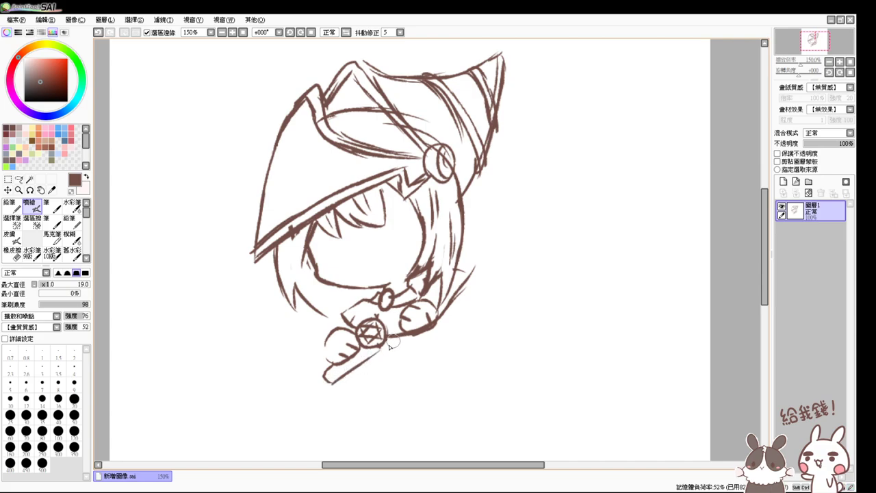
key(ctrl+z)
drag(334, 384, 398, 343)
key(ctrl+z)
mouse_move(325, 386)
mouse_down()
mouse_move(409, 328)
mouse_move(363, 361)
mouse_move(379, 342)
mouse_move(362, 349)
mouse_move(394, 319)
mouse_move(370, 356)
mouse_up()
key(e)
key(b)
key(ctrl+z)
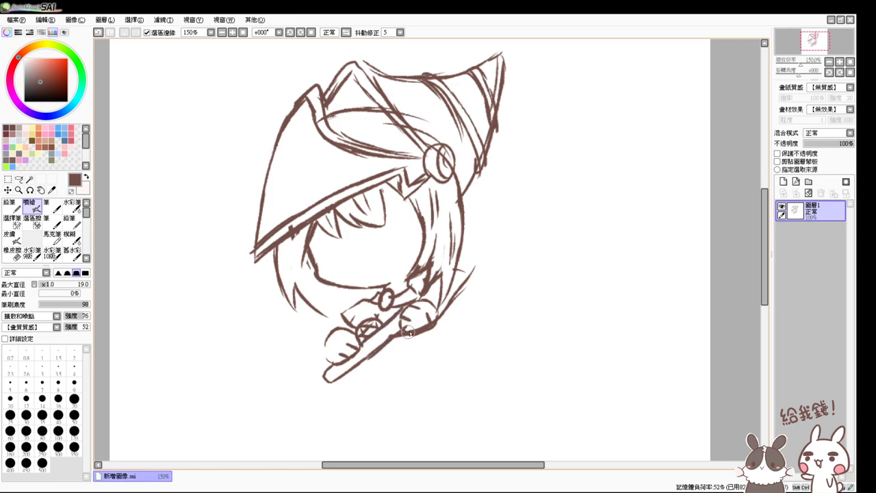
Step: Erase the stray line under the right hand, and draw a band and a round knob at the staff's lower end
key(e)
key(b)
mouse_move(333, 365)
mouse_down()
mouse_move(343, 373)
mouse_move(317, 401)
mouse_move(328, 397)
mouse_up()
key(ctrl+z)
key(ctrl+z)
key(ctrl+z)
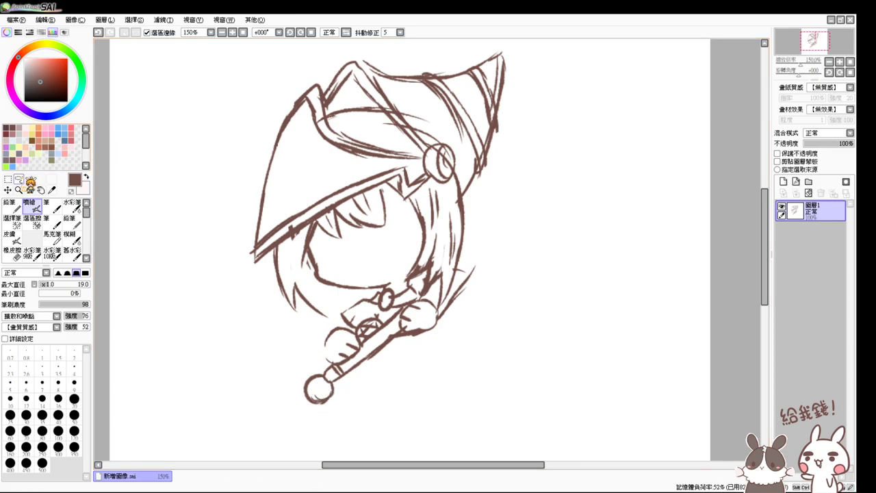
Step: Lasso the staff's round knob, transform it slightly smaller, rotated and nearer the shaft, and deselect it
click(18, 179)
mouse_move(311, 370)
mouse_down()
mouse_move(293, 403)
mouse_move(331, 412)
mouse_up()
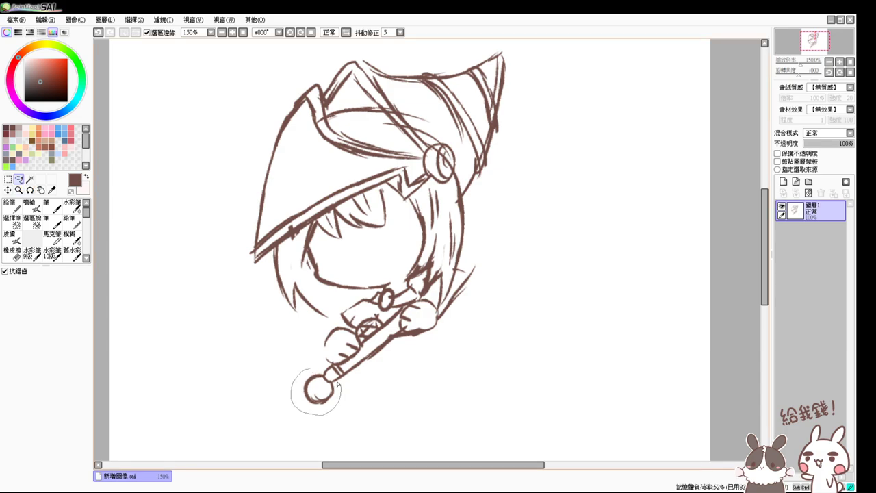
key(ctrl+t)
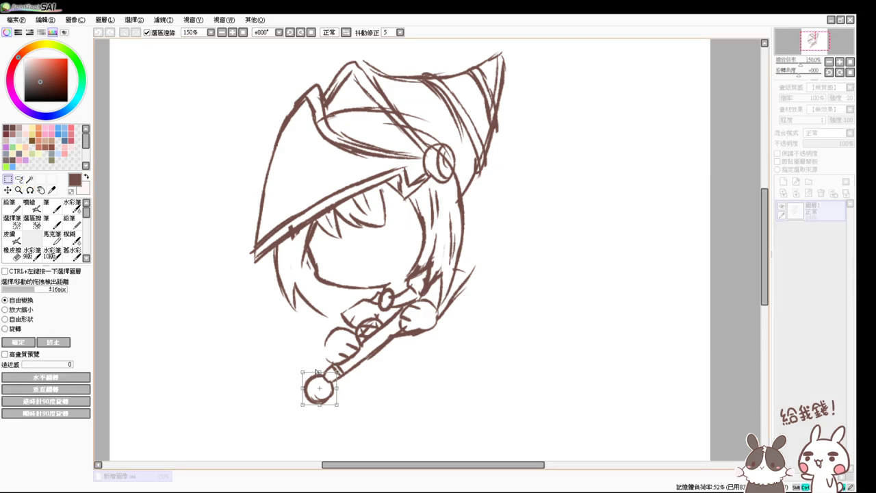
drag(346, 411, 322, 394)
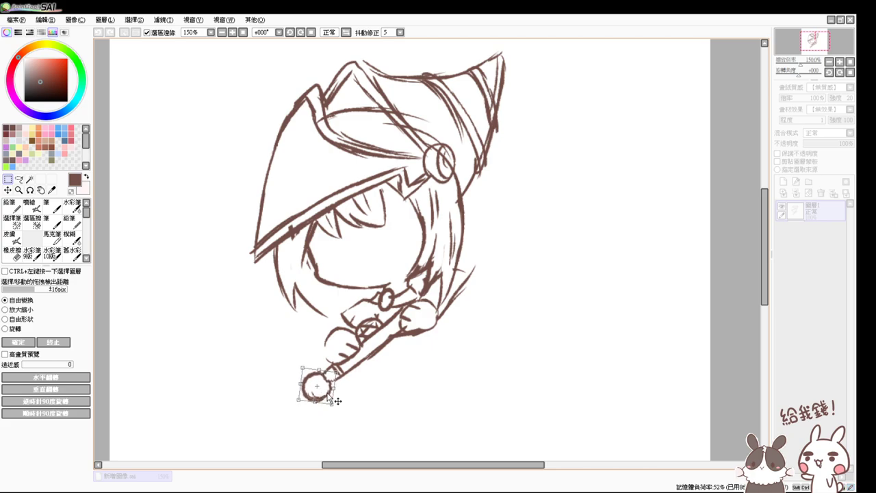
key(Return)
key(ctrl+d)
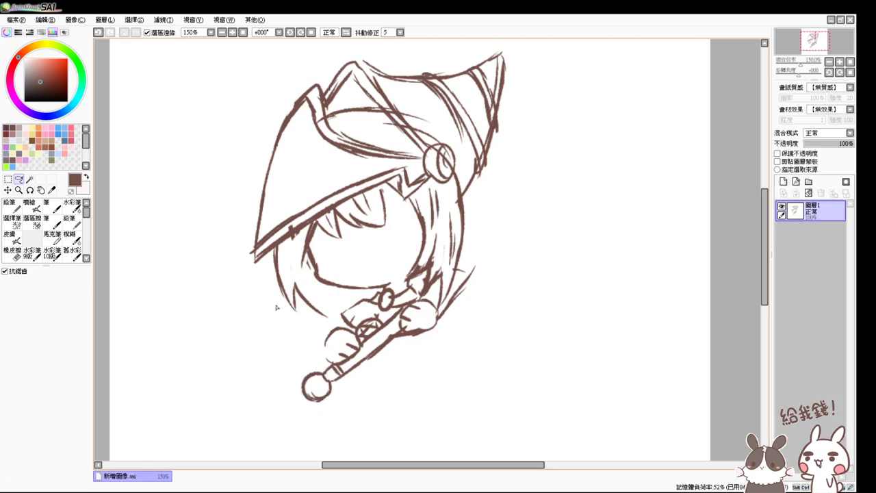
Step: Erase and redraw the right hand's lower outline, and close the outline of the left hand
click(32, 205)
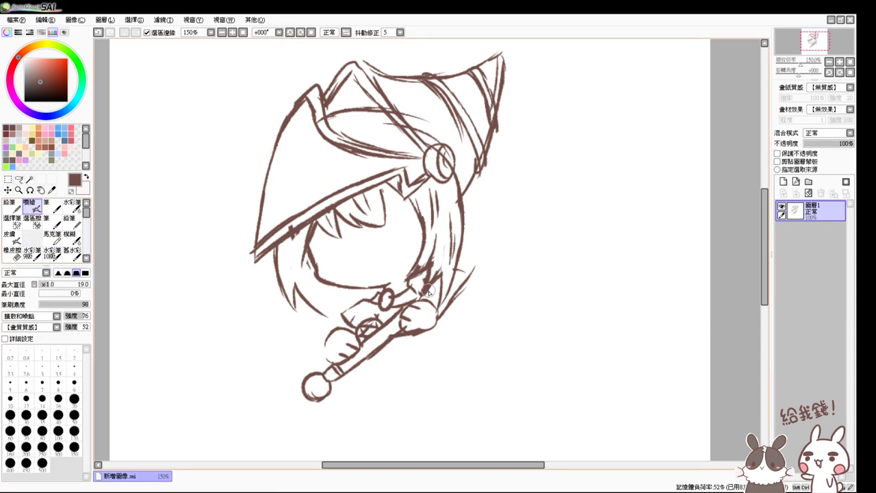
key(e)
mouse_move(431, 329)
mouse_down()
mouse_move(423, 305)
mouse_move(432, 305)
mouse_move(433, 316)
mouse_move(420, 301)
mouse_move(430, 325)
mouse_move(413, 335)
mouse_up()
key(b)
key(e)
key(b)
mouse_move(335, 335)
mouse_down()
mouse_move(326, 342)
mouse_move(339, 363)
mouse_move(327, 338)
mouse_up()
Step: Draw a large circle as the staff's head over the lower end of the right hair lock
mouse_move(467, 239)
mouse_down()
mouse_move(441, 244)
mouse_move(461, 240)
mouse_move(472, 254)
mouse_move(472, 281)
mouse_up()
key(ctrl+z)
key(ctrl+z)
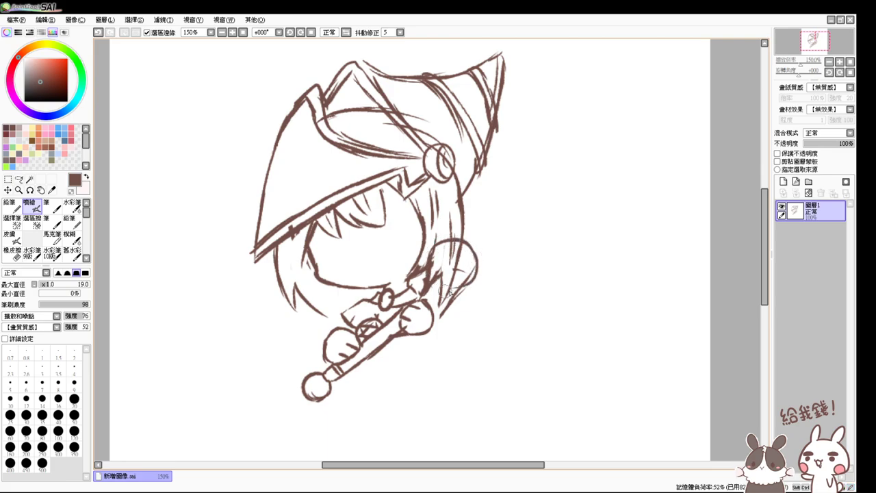
key(ctrl+z)
drag(433, 256, 437, 248)
drag(477, 271, 450, 290)
Step: Erase the hair and cape lines that overlap the inside of the staff's round head
key(e)
mouse_move(452, 256)
mouse_down()
mouse_move(452, 280)
mouse_move(444, 286)
mouse_move(465, 265)
mouse_move(443, 253)
mouse_move(454, 264)
mouse_move(415, 290)
mouse_up()
key(b)
key(e)
key(b)
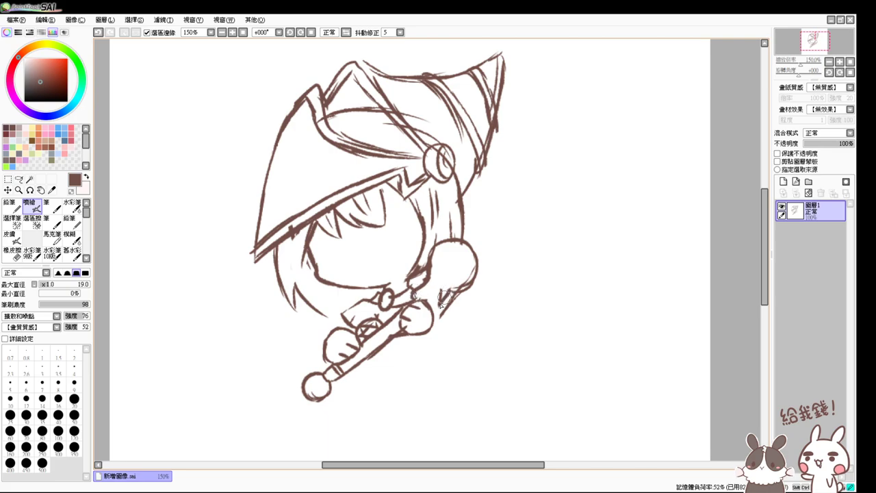
Step: Draw a spiral inside the staff's round head and clean up the cape edge lines below it
key(e)
key(v)
drag(461, 288, 438, 306)
key(e)
mouse_move(445, 251)
mouse_down()
mouse_move(438, 271)
mouse_move(428, 266)
mouse_move(446, 281)
mouse_move(454, 271)
mouse_move(438, 304)
mouse_up()
key(v)
key(e)
key(v)
key(e)
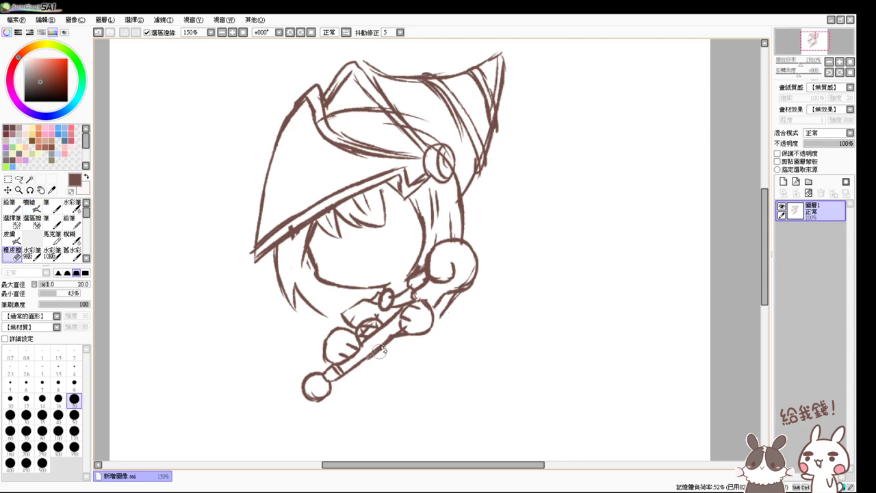
key(v)
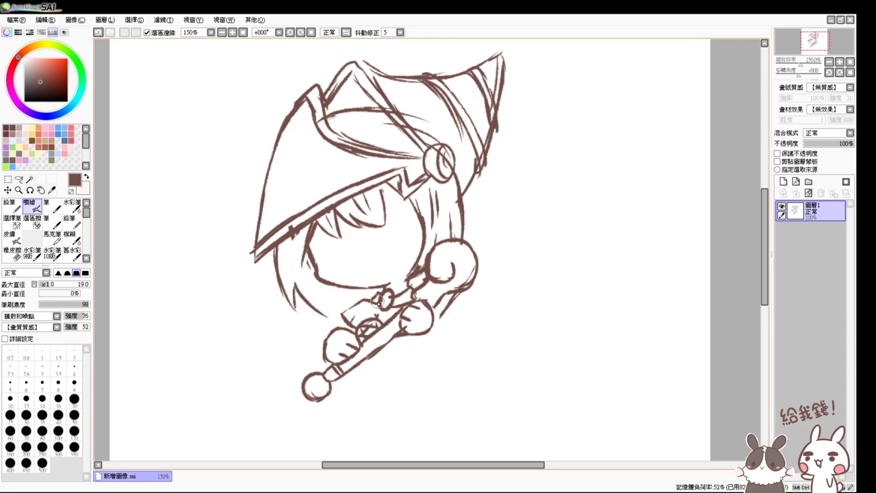
Step: Replace the right face outline with a pointed hair lock and reinforce the staff's neck below its round head
key(e)
mouse_move(412, 203)
mouse_down()
mouse_move(423, 228)
mouse_move(413, 247)
mouse_move(419, 273)
mouse_move(429, 262)
mouse_move(413, 273)
mouse_move(422, 228)
mouse_move(414, 276)
mouse_up()
key(v)
key(e)
key(v)
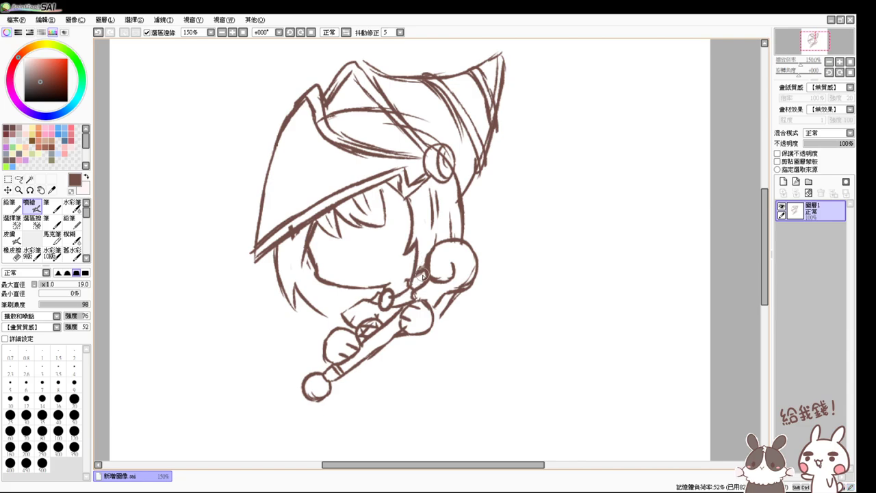
key(e)
key(v)
key(e)
drag(309, 262, 332, 283)
key(b)
key(ctrl+z)
key(ctrl+z)
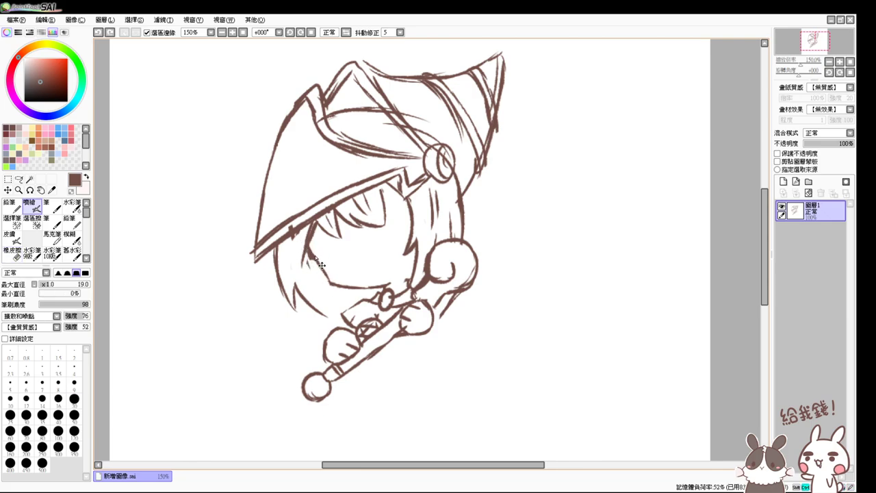
key(ctrl+z)
mouse_move(311, 245)
mouse_down()
mouse_move(334, 283)
mouse_move(319, 254)
mouse_move(355, 295)
mouse_up()
key(ctrl+z)
key(ctrl+z)
key(ctrl+z)
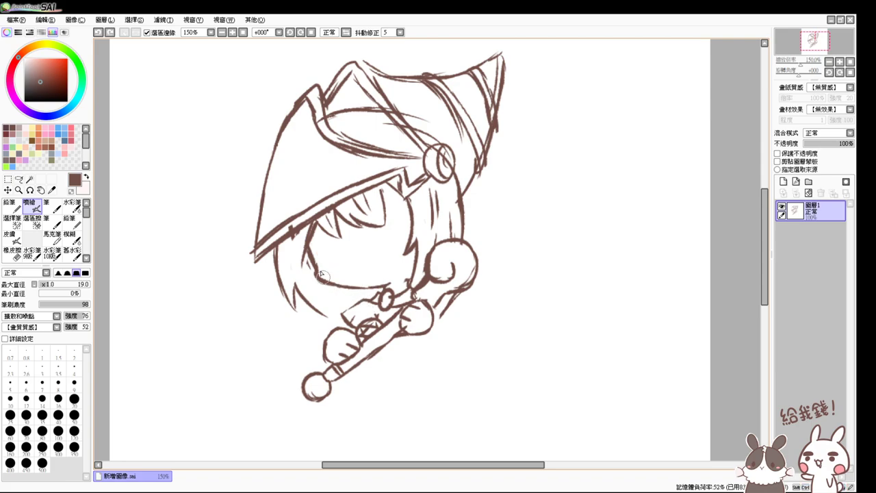
Step: Erase the left contour of the face and redraw the cheek and jawline as one smooth curve ending near the brooch
key(e)
drag(310, 252, 322, 280)
key(b)
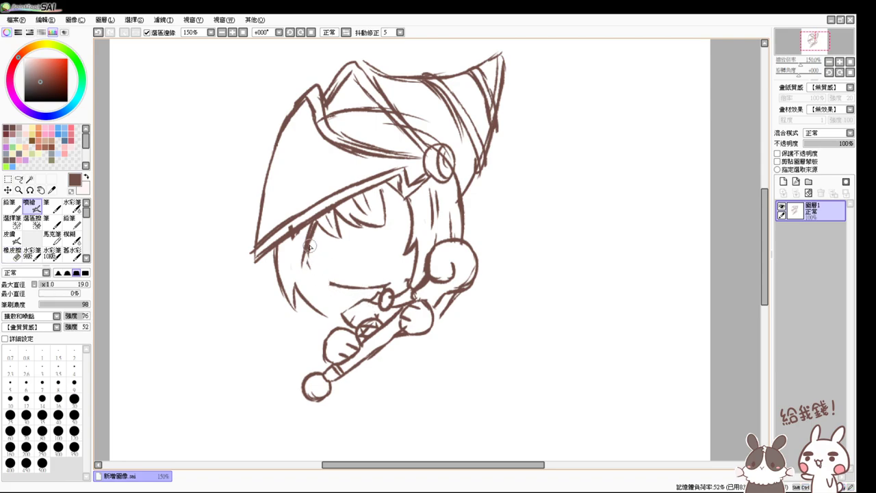
drag(313, 241, 310, 258)
key(ctrl+z)
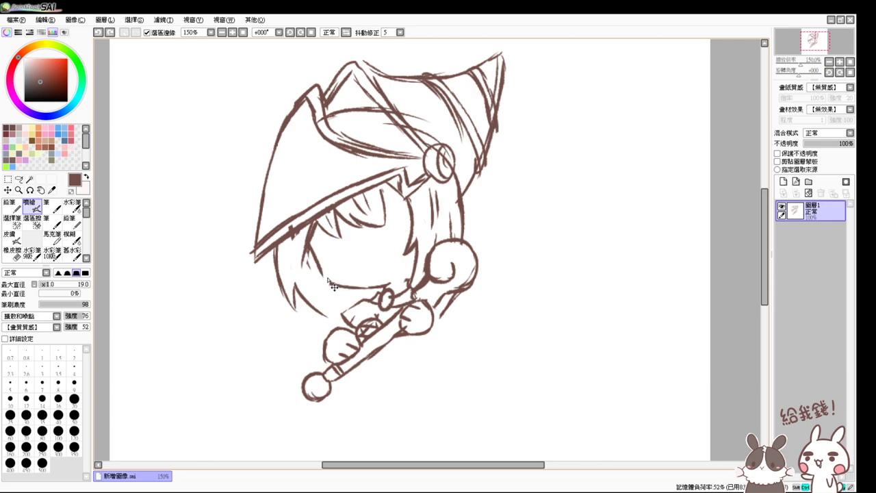
mouse_move(324, 277)
mouse_down()
mouse_move(374, 284)
mouse_move(330, 280)
mouse_move(380, 276)
mouse_up()
key(e)
key(v)
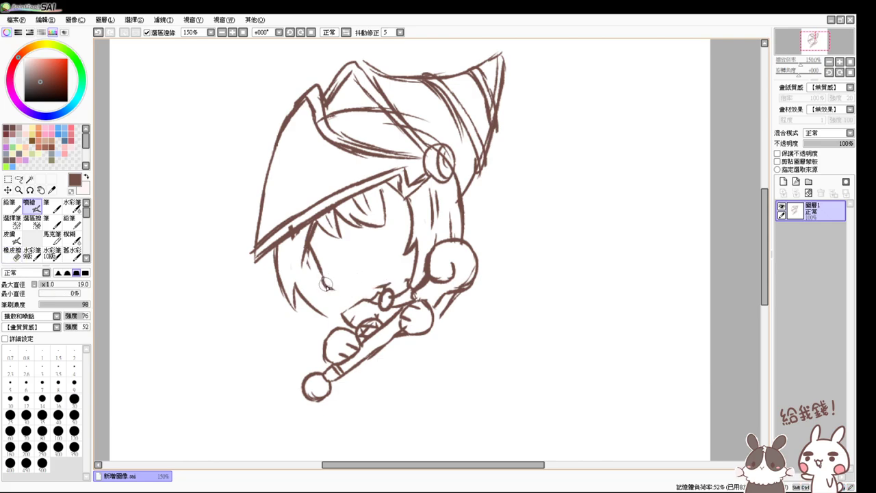
drag(321, 279, 405, 276)
Step: Draw a small oval at the wrist below the staff's head and a rounded sleeve hanging beneath it, erasing overlapping lines
mouse_move(408, 329)
mouse_down()
mouse_move(403, 352)
mouse_move(431, 320)
mouse_move(419, 322)
mouse_move(428, 332)
mouse_up()
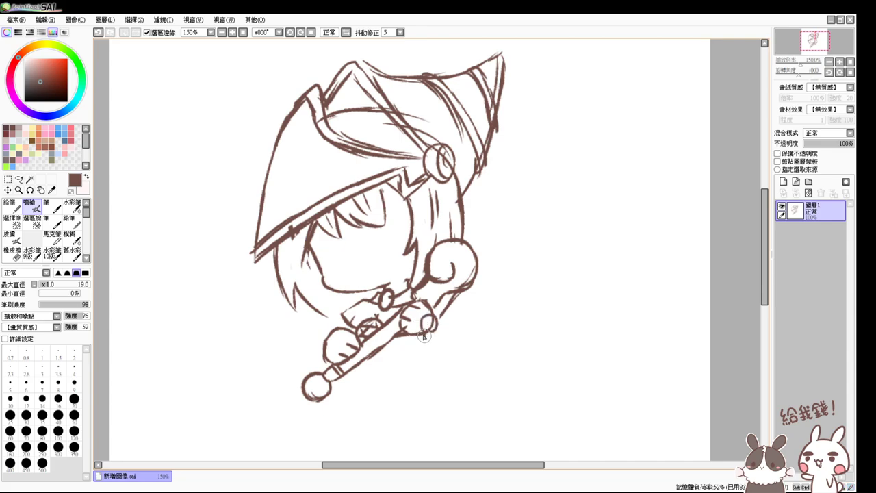
drag(409, 331, 417, 357)
mouse_move(431, 315)
mouse_down()
mouse_move(450, 343)
mouse_move(418, 358)
mouse_move(447, 360)
mouse_move(425, 357)
mouse_move(452, 348)
mouse_move(446, 333)
mouse_move(447, 356)
mouse_up()
key(e)
mouse_move(427, 322)
mouse_down()
mouse_move(425, 330)
mouse_move(435, 327)
mouse_up()
key(b)
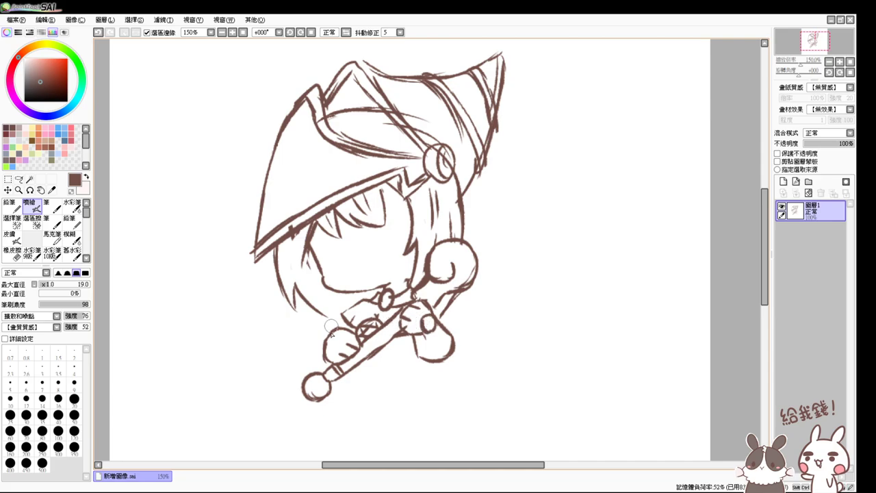
key(e)
key(b)
Step: Lasso the hand near the staff's lower end, shrink it slightly and shift it toward the shaft, then deselect
click(19, 180)
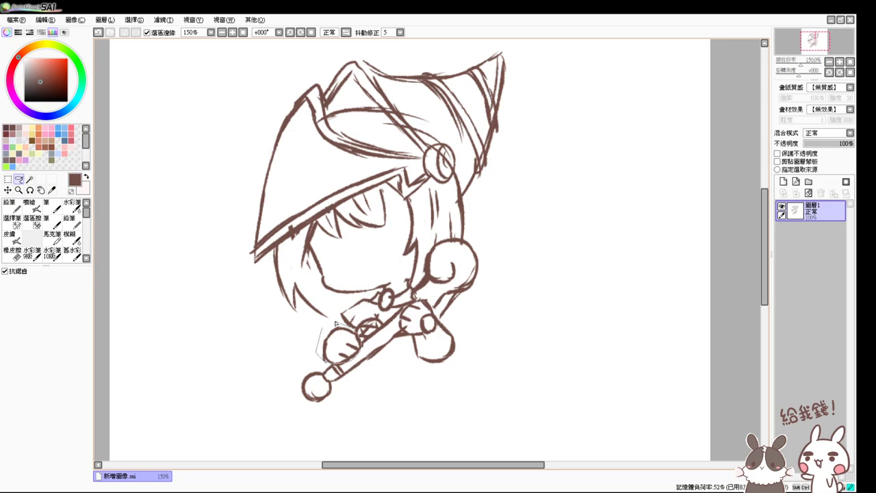
drag(335, 322, 354, 343)
key(ctrl+t)
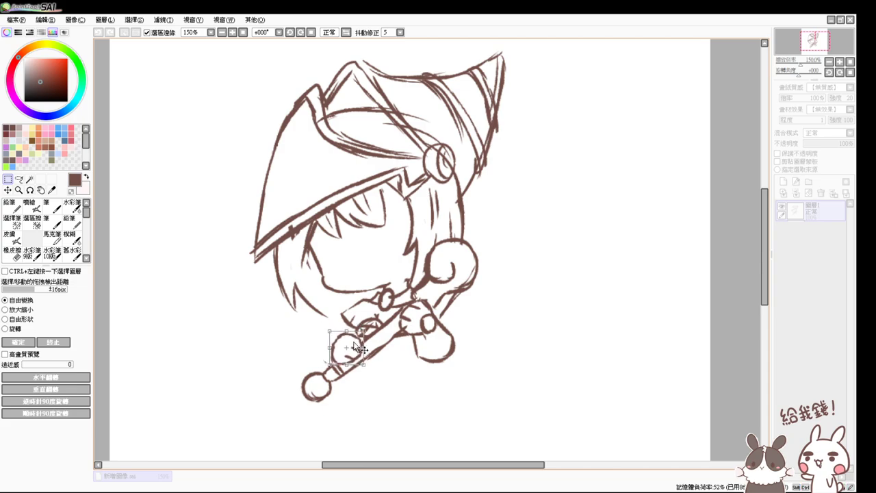
key(Return)
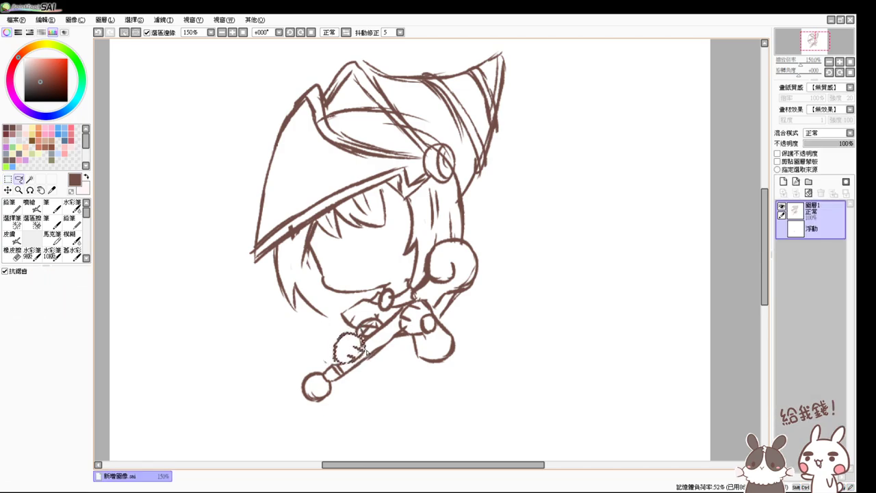
key(ctrl+d)
Step: Erase and redraw the finger lines of the hand below the staff's head, and draw a small mouth on the face
click(30, 205)
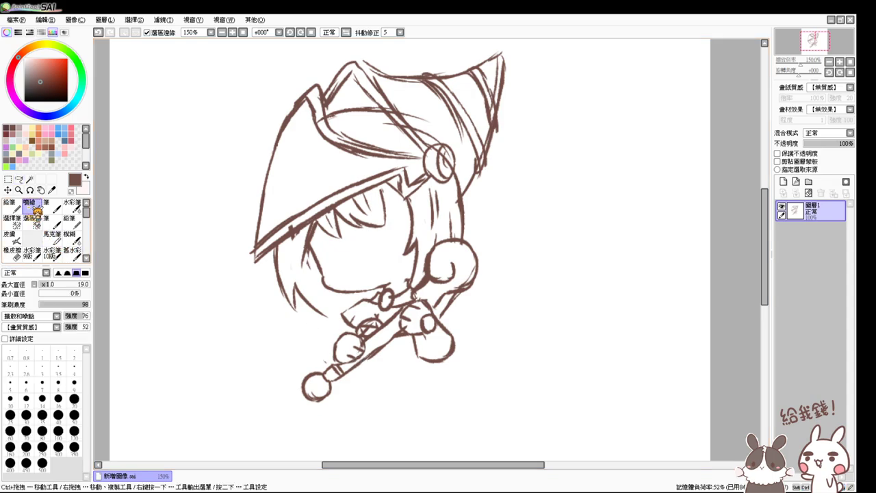
key(e)
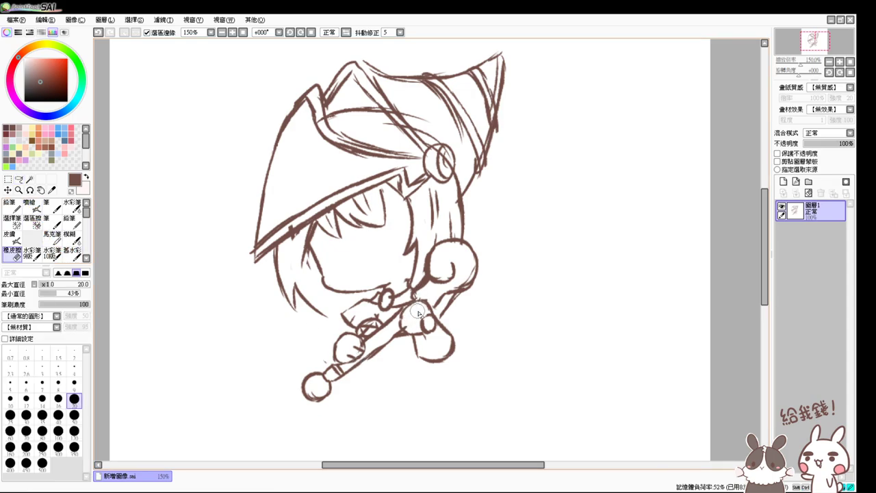
key(e)
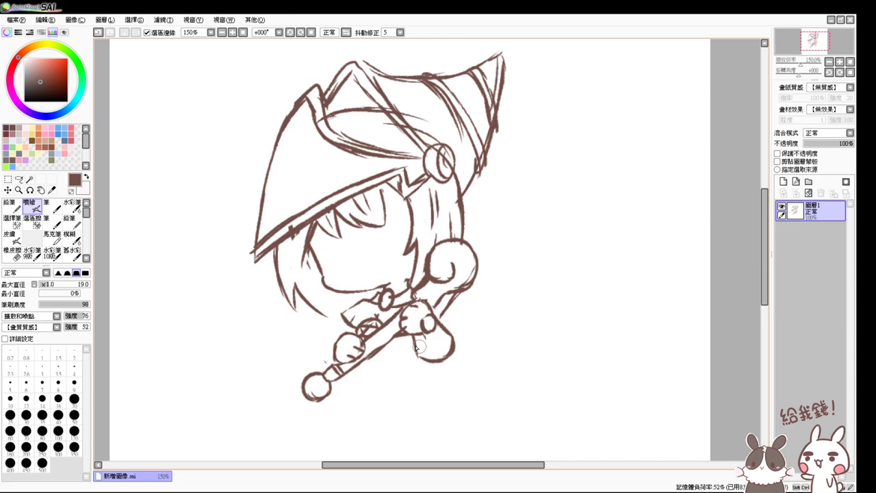
key(e)
key(e)
key(e)
key(e)
drag(362, 270, 378, 268)
Step: Add an oval and a thicker cuff edge to the hanging sleeve, a cuff around the other hand, and darken the wrist oval
mouse_move(447, 339)
mouse_down()
mouse_move(447, 363)
mouse_move(417, 355)
mouse_move(447, 364)
mouse_move(457, 350)
mouse_move(453, 338)
mouse_move(450, 361)
mouse_up()
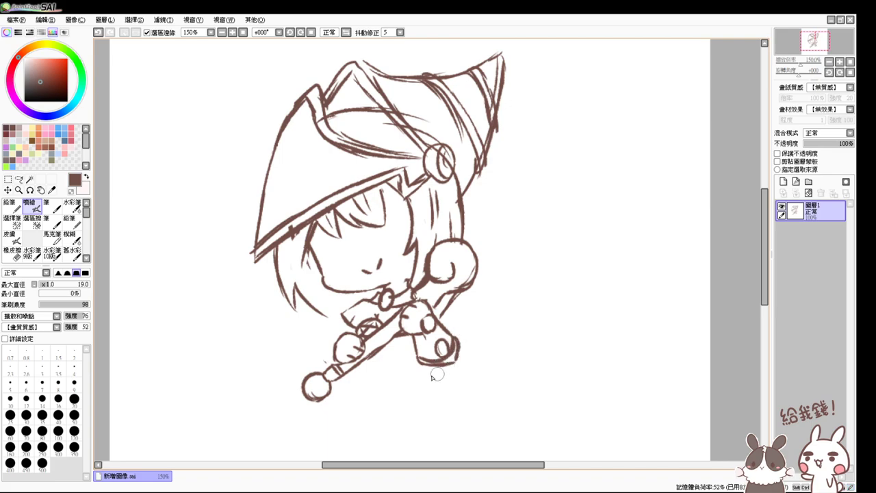
mouse_move(340, 334)
mouse_down()
mouse_move(330, 339)
mouse_move(331, 363)
mouse_move(348, 320)
mouse_move(339, 350)
mouse_up()
mouse_move(459, 299)
mouse_down()
mouse_move(450, 309)
mouse_move(459, 336)
mouse_up()
key(ctrl+z)
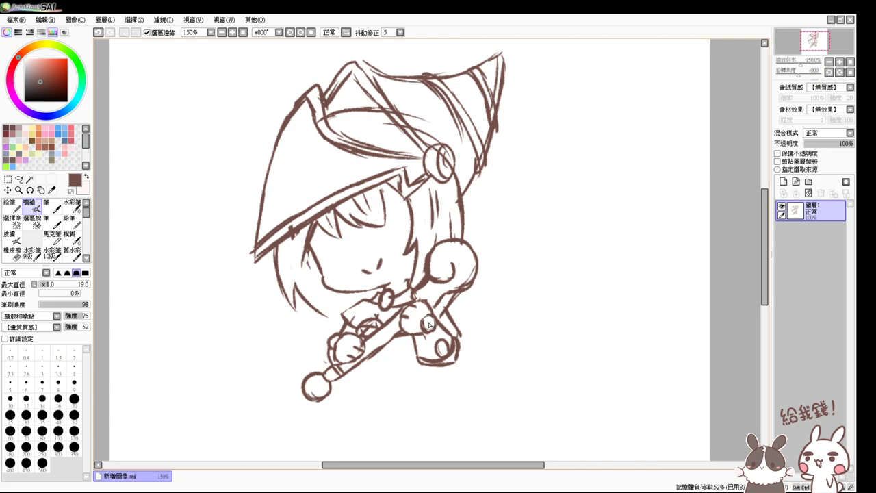
mouse_move(429, 324)
mouse_down()
mouse_move(433, 316)
mouse_move(428, 329)
mouse_up()
Step: Draw the cape's flared right corner and the coat hem between staff and sleeve, adding inner border lines to both
mouse_move(381, 361)
mouse_down()
mouse_move(463, 339)
mouse_move(453, 340)
mouse_move(476, 331)
mouse_up()
mouse_move(450, 306)
mouse_down()
mouse_move(481, 327)
mouse_move(456, 326)
mouse_up()
key(e)
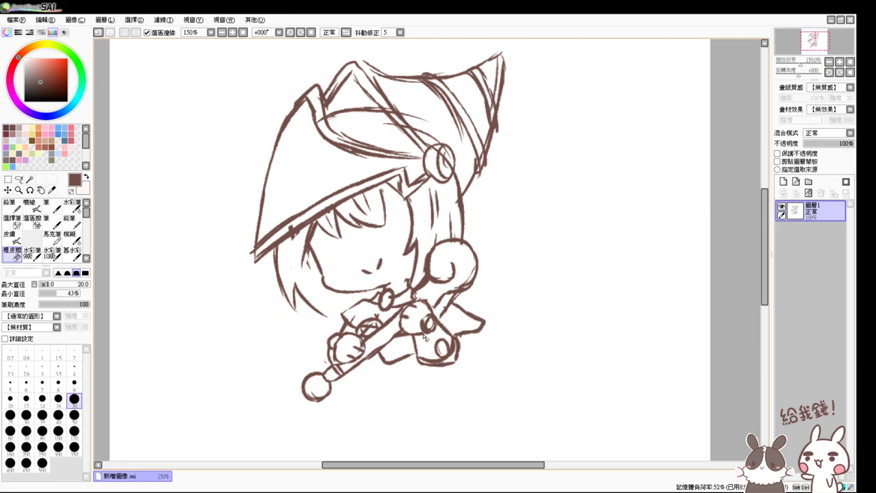
key(b)
drag(385, 349, 412, 350)
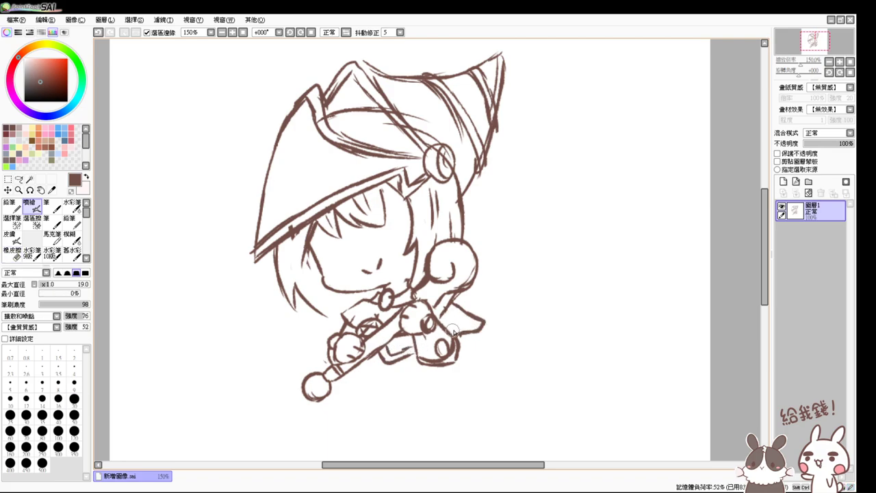
drag(452, 331, 476, 324)
Step: Erase the cape edge over the left shoulder and redraw it with a rounded shoulder and a flared left corner
key(e)
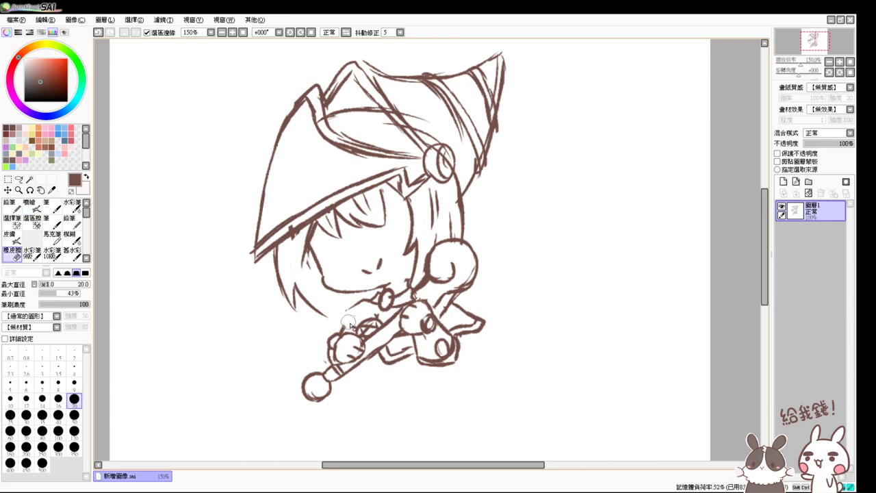
key(v)
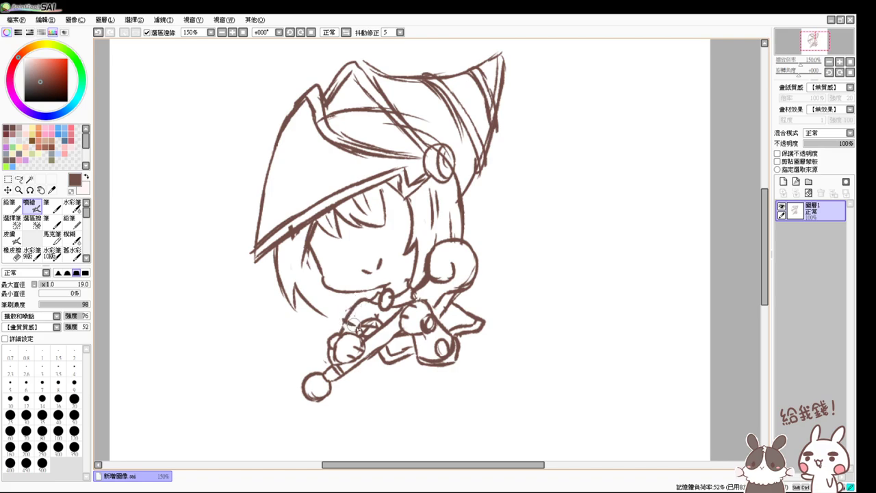
mouse_move(332, 324)
mouse_down()
mouse_move(306, 350)
mouse_move(323, 354)
mouse_up()
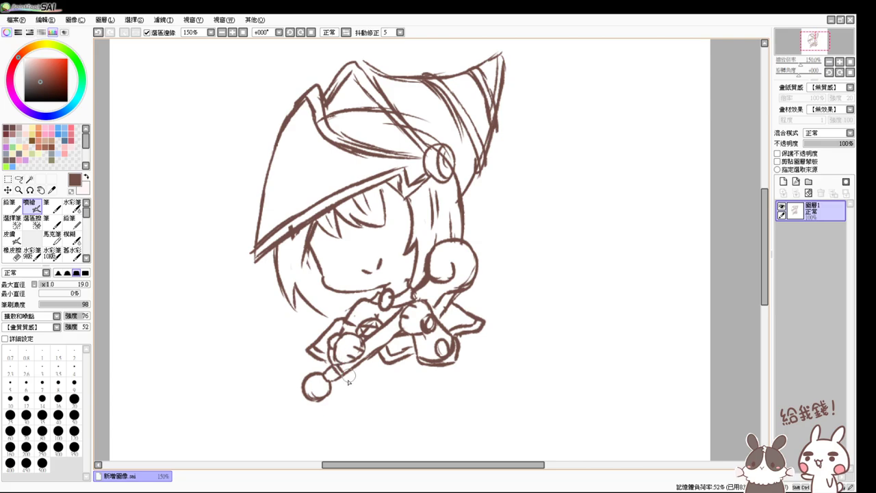
Step: Draw an angular, pointed coattail hanging below the staff's shaft, reworking its edge strokes until the shape is closed
drag(390, 386, 403, 354)
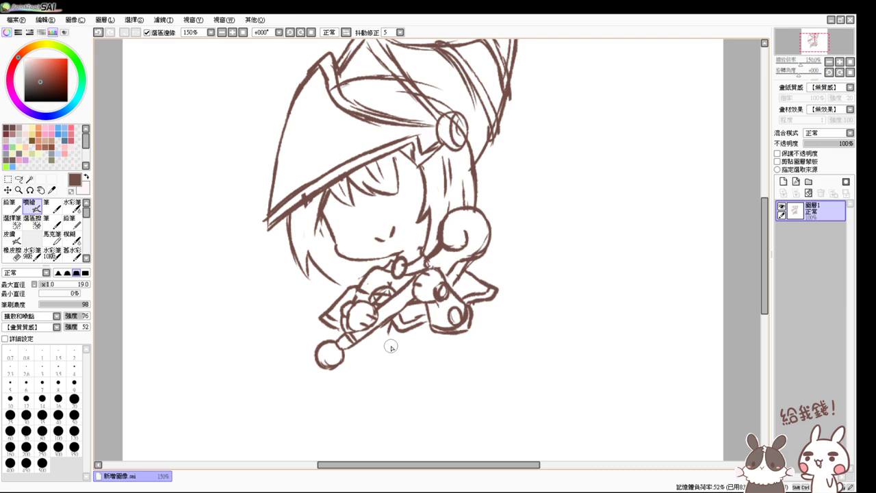
drag(430, 357, 434, 338)
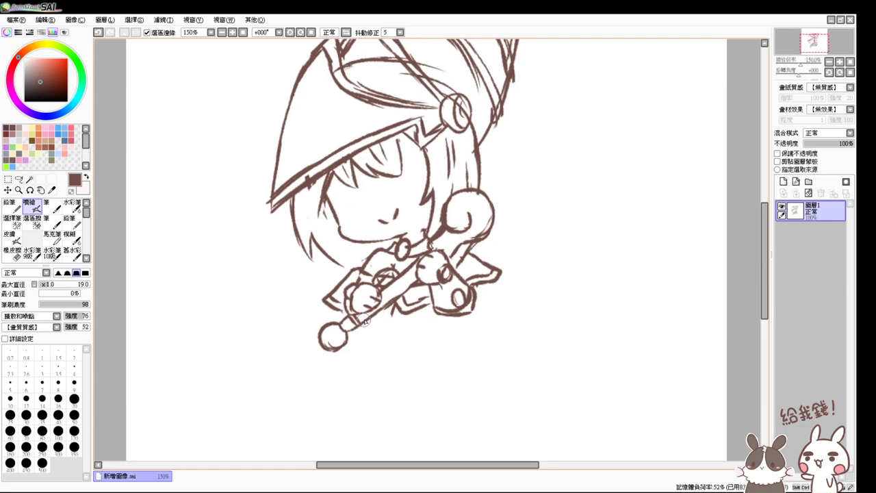
drag(394, 309, 385, 326)
key(e)
drag(384, 330, 393, 312)
key(b)
key(e)
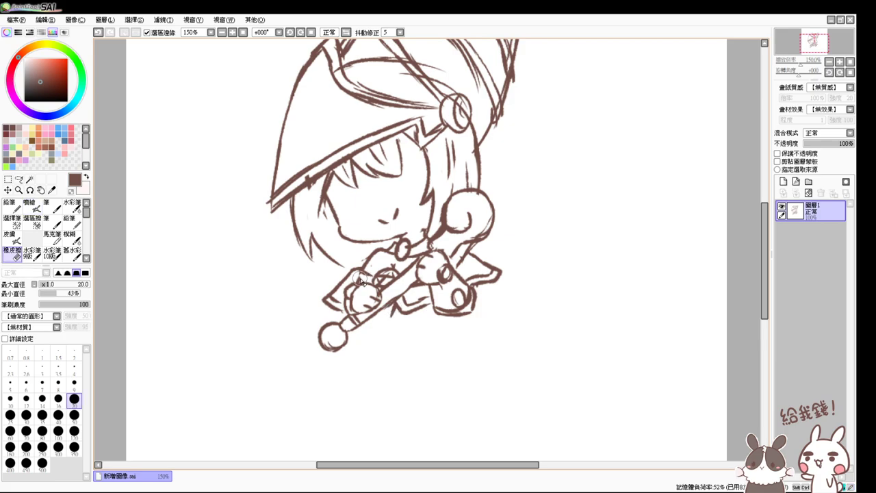
key(v)
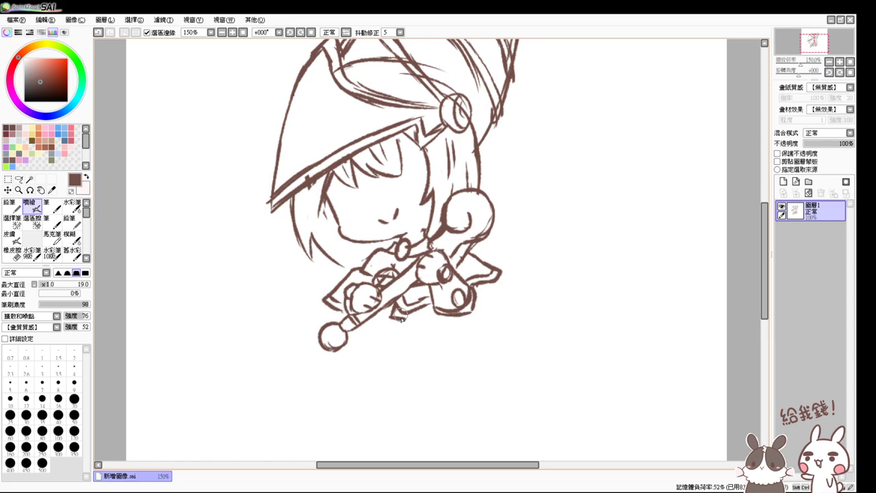
key(ctrl+z)
mouse_move(395, 309)
mouse_down()
mouse_move(396, 323)
mouse_move(371, 348)
mouse_move(362, 340)
mouse_move(370, 341)
mouse_up()
drag(381, 327, 371, 340)
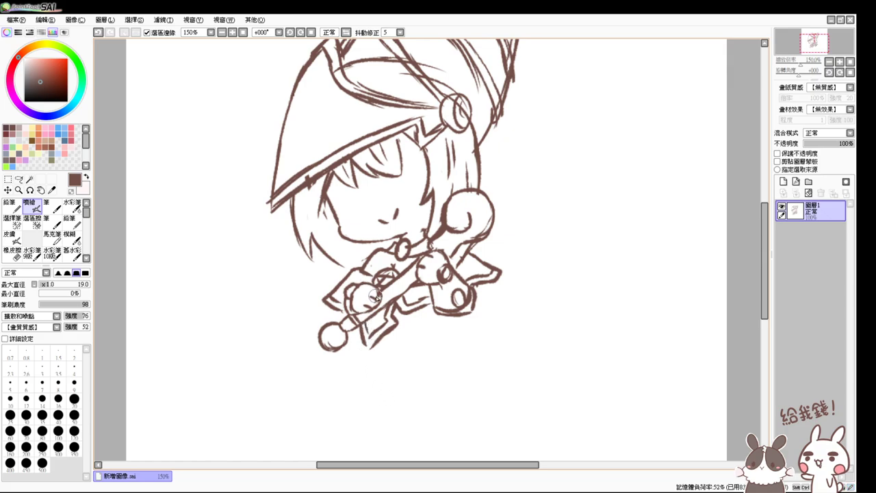
Step: Redraw the finger lines of the hand on the lower shaft and clean up the shoulder lines beside the brooch
key(e)
key(v)
key(e)
mouse_move(394, 255)
mouse_down()
mouse_move(386, 262)
mouse_move(395, 264)
mouse_up()
key(b)
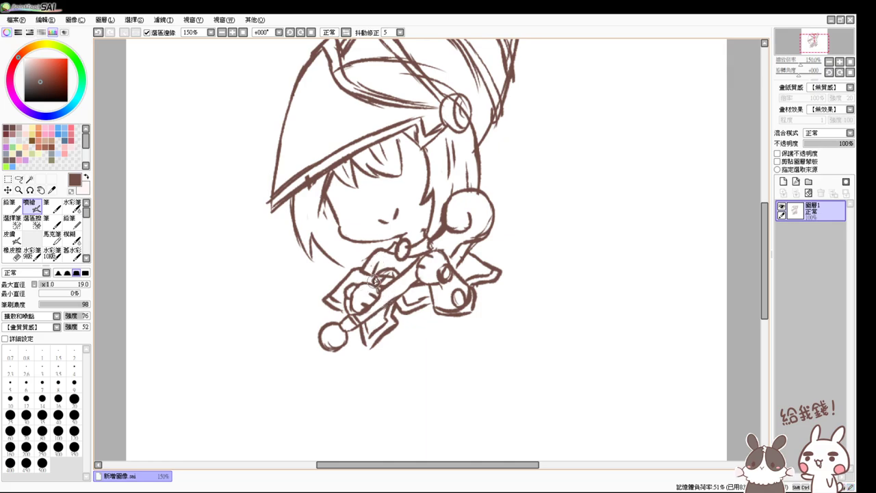
key(e)
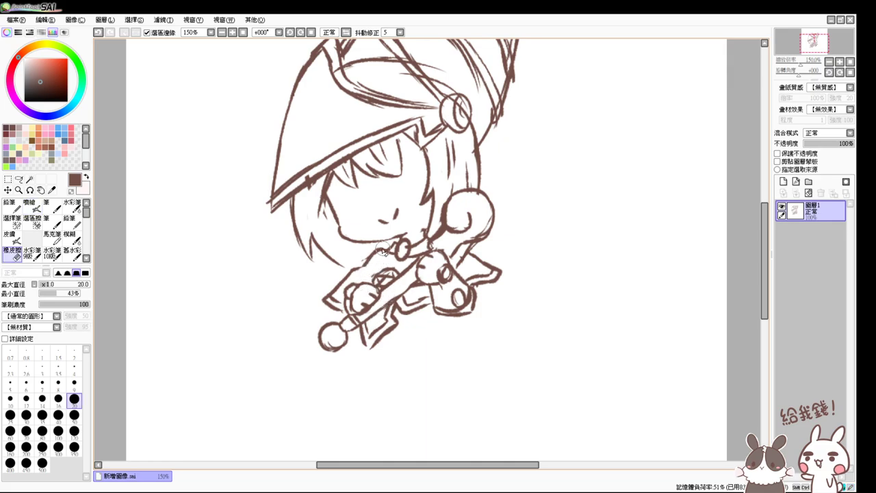
drag(384, 249, 374, 257)
key(b)
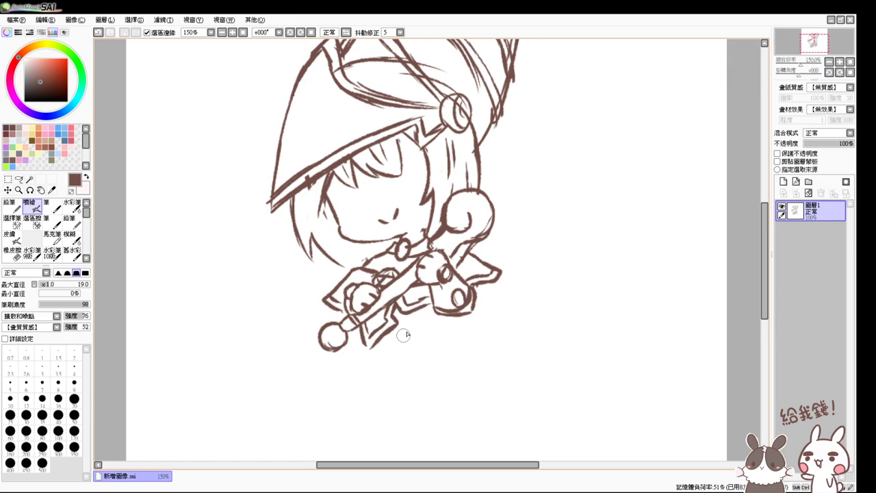
Step: Draw a short side line below the hanging sleeve and two long curved strokes forming a skirt band, retrying the lower curve
key(ctrl+z)
drag(446, 316, 436, 332)
key(ctrl+z)
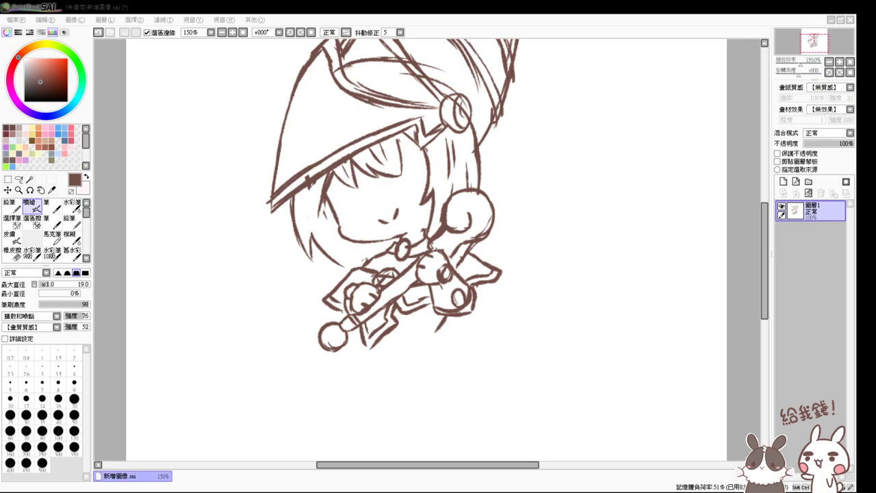
click(740, 317)
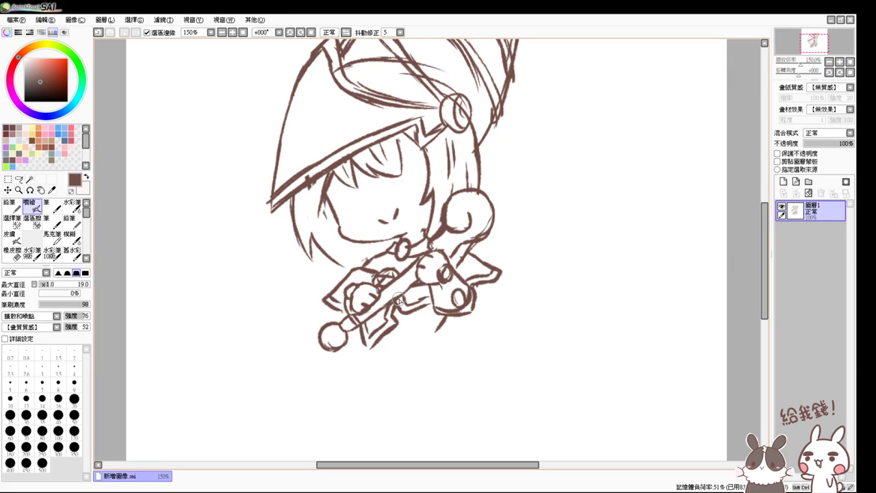
mouse_move(426, 314)
mouse_down()
mouse_move(428, 359)
mouse_move(412, 338)
mouse_up()
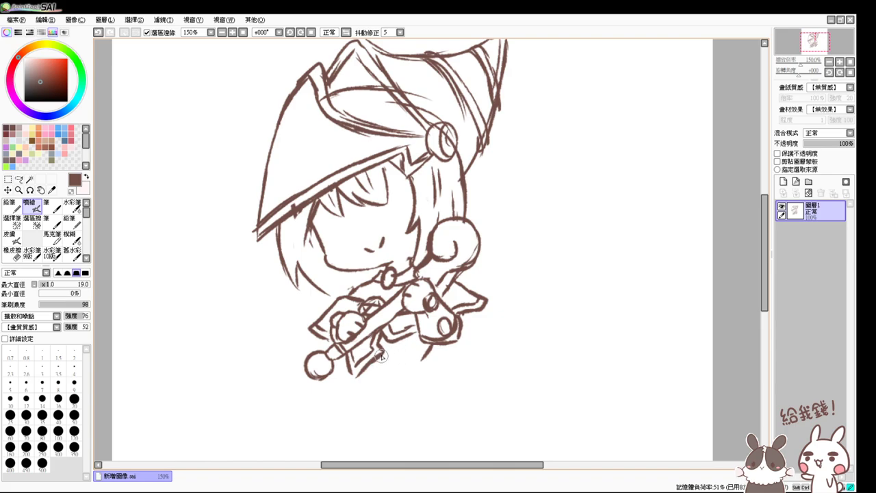
drag(375, 354, 420, 363)
drag(403, 357, 440, 360)
drag(368, 367, 414, 387)
key(ctrl+z)
mouse_move(369, 364)
mouse_down()
mouse_move(412, 385)
mouse_move(459, 386)
mouse_move(407, 383)
mouse_move(452, 390)
mouse_up()
key(ctrl+z)
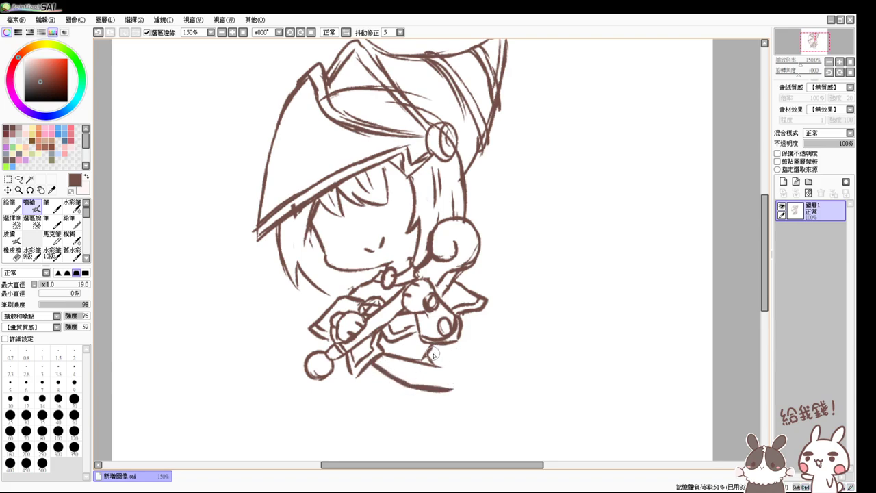
Step: Erase the overrunning end of the skirt band's upper curve and close the band with a slanted right edge
key(e)
drag(435, 359, 460, 375)
key(b)
key(ctrl+z)
drag(427, 348, 455, 388)
Step: Draw pointed skirt panels below the coattail and the staff's lower end, with an inner border line, redoing the misplaced strokes
mouse_move(348, 363)
mouse_down()
mouse_move(326, 379)
mouse_move(343, 396)
mouse_up()
key(ctrl+z)
drag(368, 365, 332, 403)
key(ctrl+z)
key(ctrl+z)
mouse_move(353, 370)
mouse_down()
mouse_move(321, 378)
mouse_move(326, 394)
mouse_move(378, 366)
mouse_move(348, 403)
mouse_up()
mouse_move(339, 365)
mouse_down()
mouse_move(351, 385)
mouse_move(361, 364)
mouse_move(348, 384)
mouse_up()
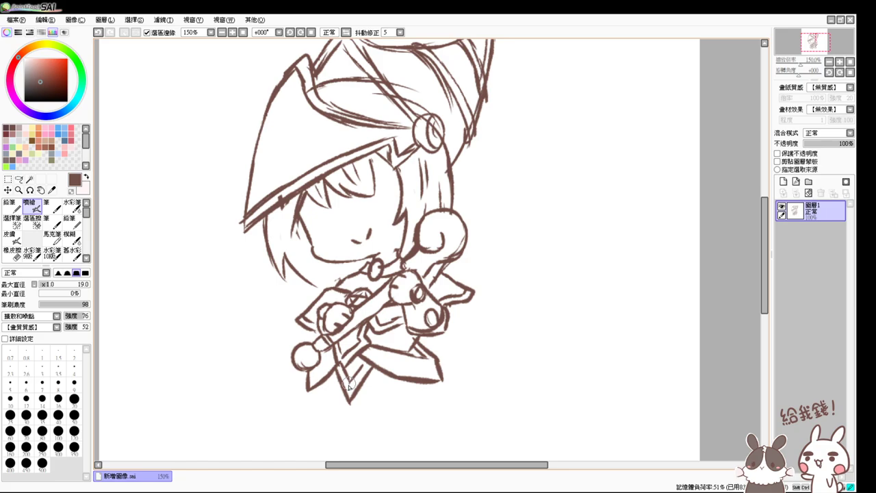
click(243, 32)
scroll(244, 45, up, 1)
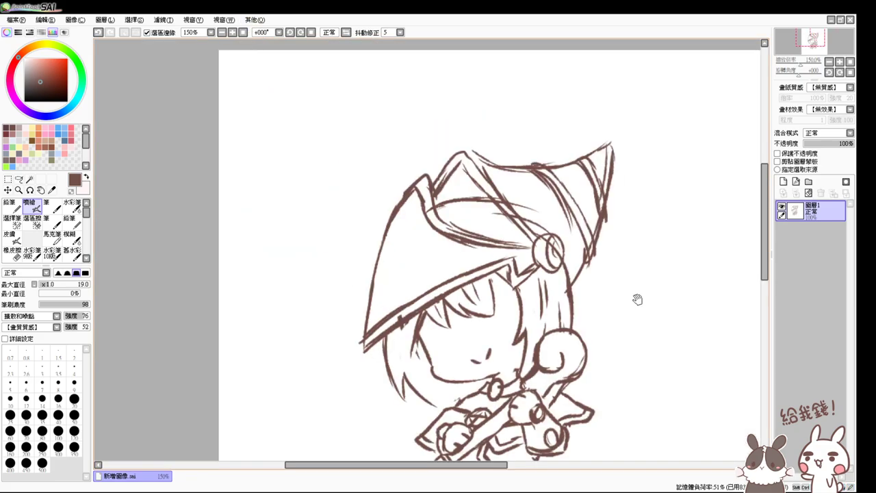
mouse_move(637, 299)
mouse_down()
mouse_move(541, 274)
mouse_move(534, 210)
mouse_up()
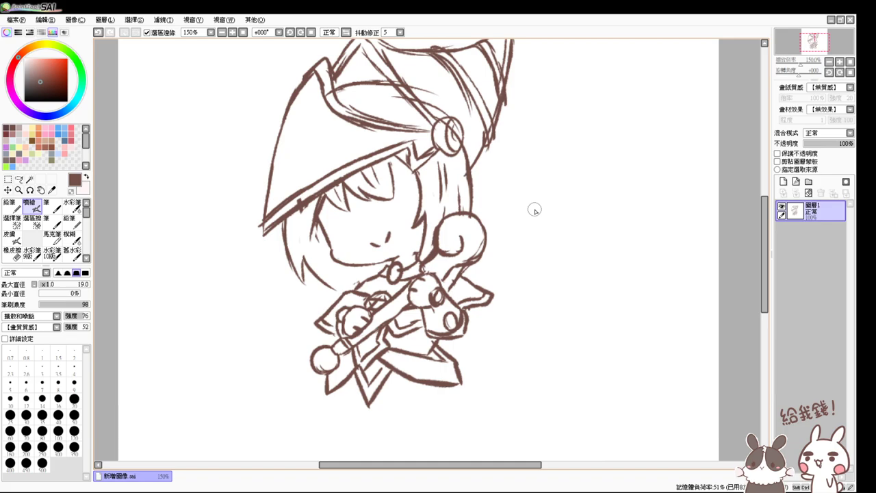
mouse_move(517, 312)
mouse_down()
mouse_move(522, 237)
mouse_move(510, 297)
mouse_up()
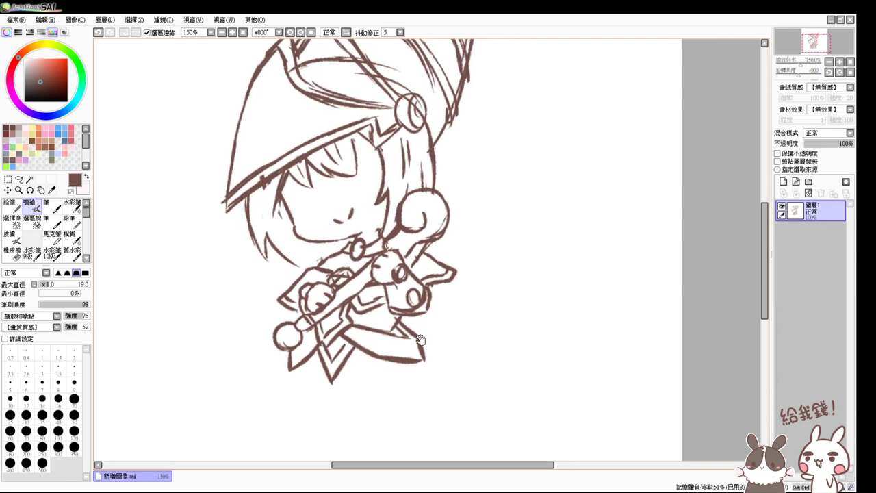
drag(418, 341, 410, 322)
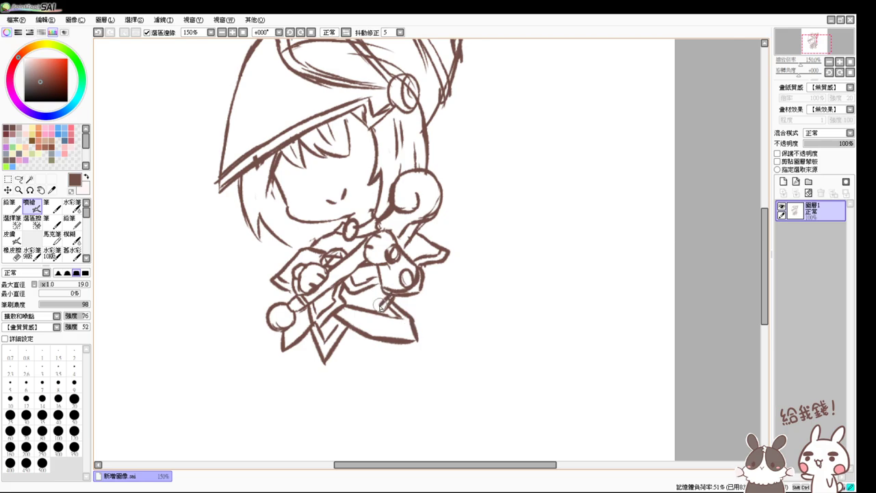
Step: Sketch a pointed skirt panel hanging below the skirt band, retrying its slanted edges
key(e)
key(v)
drag(344, 330, 387, 369)
key(ctrl+z)
mouse_move(344, 330)
mouse_down()
mouse_move(388, 370)
mouse_move(415, 358)
mouse_move(395, 385)
mouse_up()
key(ctrl+z)
mouse_move(398, 341)
mouse_down()
mouse_move(391, 384)
mouse_move(418, 347)
mouse_move(397, 381)
mouse_up()
key(ctrl+z)
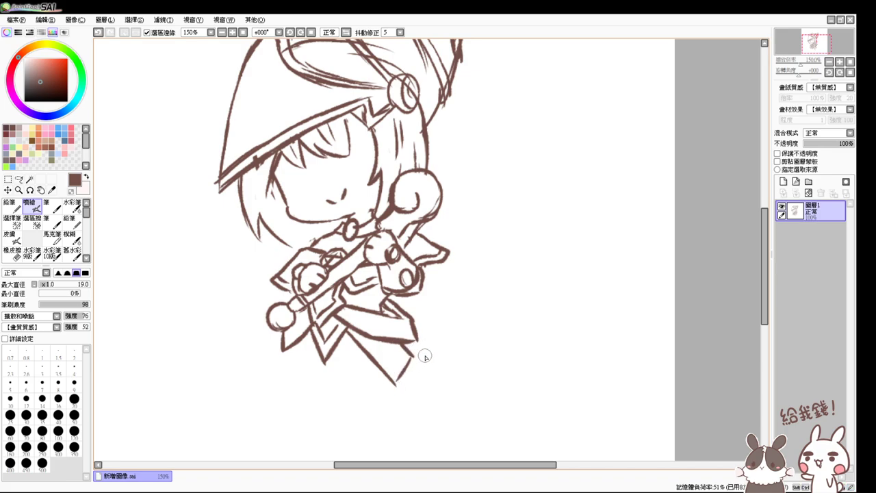
Step: Undo the lower skirt panel's outer edge strokes and erase the short leftover line below the band, keeping the long slanted edge
key(ctrl+z)
drag(416, 364, 399, 384)
mouse_move(414, 322)
mouse_down()
mouse_move(432, 356)
mouse_move(429, 366)
mouse_move(417, 364)
mouse_up()
key(ctrl+z)
key(ctrl+z)
key(ctrl+z)
key(e)
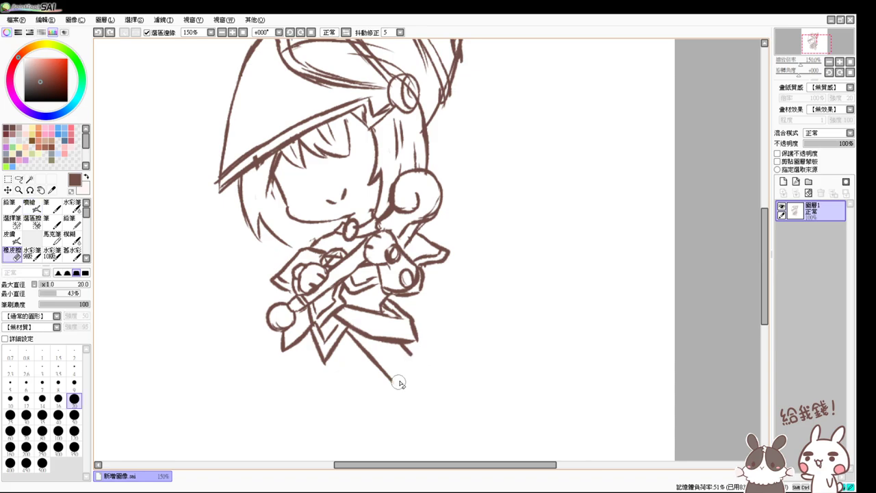
key(v)
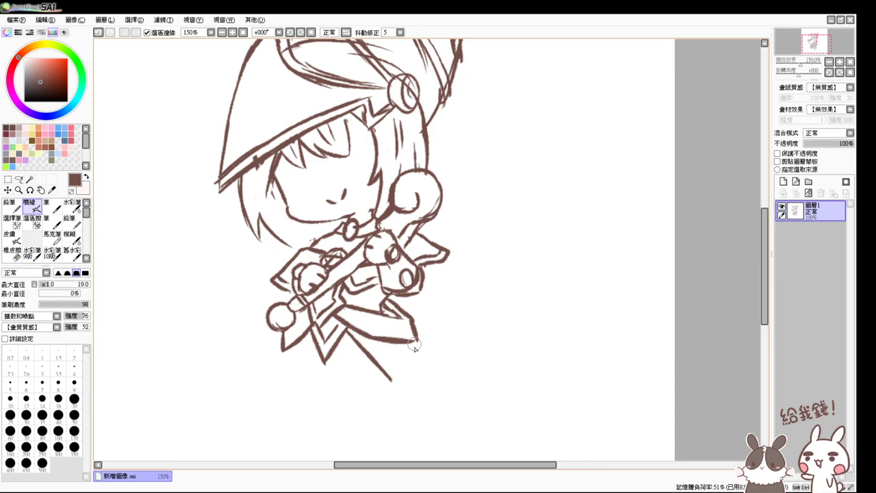
Step: Close the lower skirt panel with a stepped, angular hem and add the rear skirt fold beside the band, redoing misplaced strokes
mouse_move(402, 386)
mouse_down()
mouse_move(411, 344)
mouse_move(398, 384)
mouse_move(424, 360)
mouse_up()
key(ctrl+z)
key(ctrl+z)
mouse_move(409, 313)
mouse_down()
mouse_move(426, 326)
mouse_move(409, 319)
mouse_move(435, 343)
mouse_move(421, 364)
mouse_up()
key(ctrl+z)
mouse_move(392, 301)
mouse_down()
mouse_move(425, 316)
mouse_move(425, 329)
mouse_up()
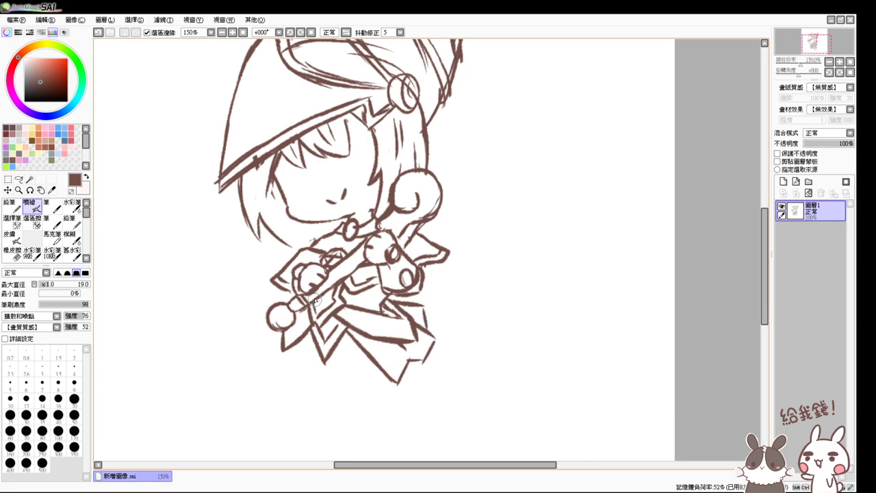
drag(313, 368, 299, 349)
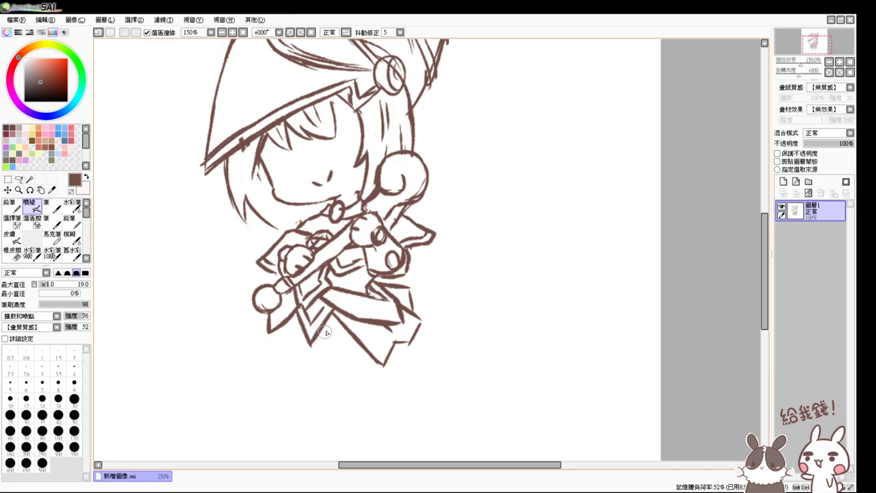
drag(346, 337, 304, 393)
key(ctrl+z)
drag(364, 344, 341, 374)
drag(312, 340, 299, 370)
key(ctrl+z)
drag(313, 342, 299, 370)
key(ctrl+z)
key(ctrl+z)
drag(354, 344, 321, 383)
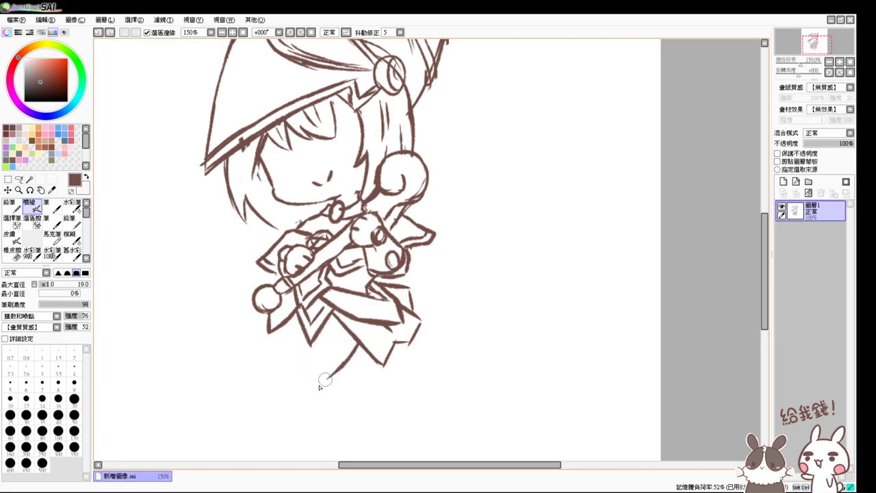
key(ctrl+z)
drag(352, 340, 312, 376)
key(ctrl+z)
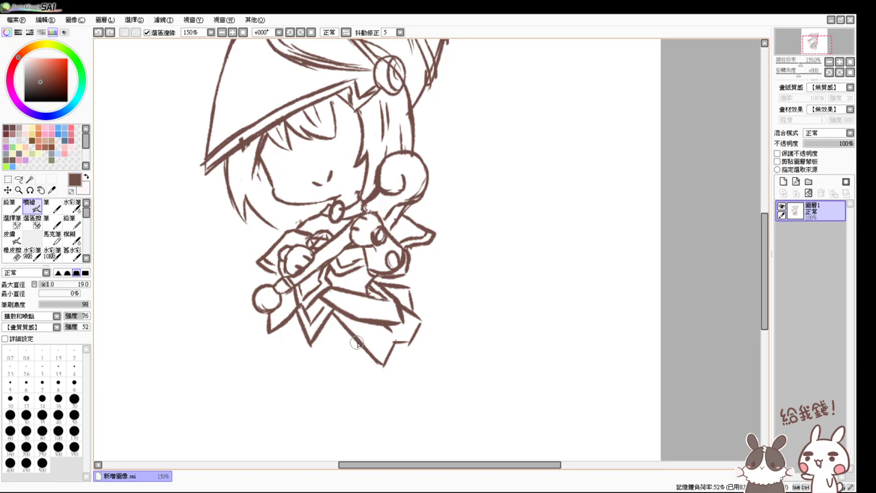
Step: Draw a short line under the skirt panel and the upper curves of both bent thighs below the coattails, redoing the front one
drag(359, 340, 346, 358)
drag(271, 321, 254, 346)
key(ctrl+z)
drag(268, 312, 253, 353)
drag(302, 318, 290, 344)
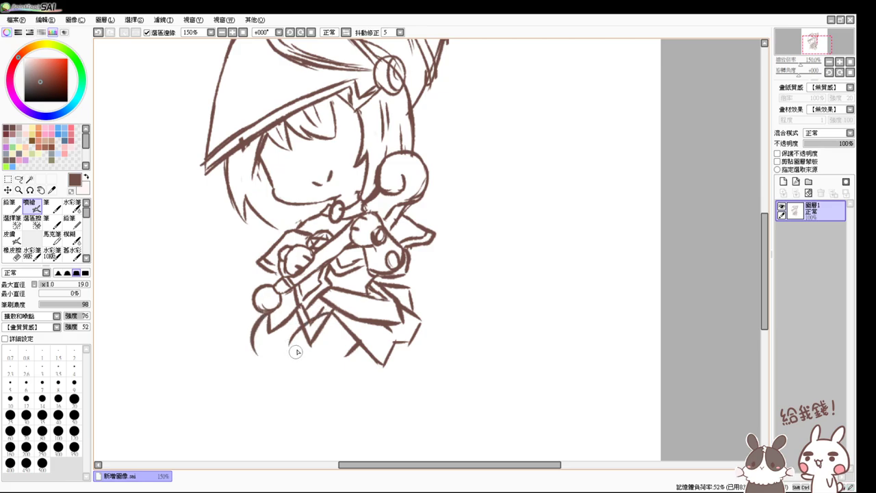
key(ctrl+z)
drag(333, 312, 278, 346)
key(ctrl+z)
drag(333, 314, 282, 346)
Step: Draw the front leg's underside crease, rounded knee and long lower edge, and extend the far thigh's outer curve
drag(352, 350, 314, 362)
key(ctrl+z)
drag(360, 344, 329, 364)
mouse_move(301, 338)
mouse_down()
mouse_move(274, 365)
mouse_move(294, 386)
mouse_move(277, 373)
mouse_move(368, 370)
mouse_up()
click(308, 365)
drag(255, 340, 262, 359)
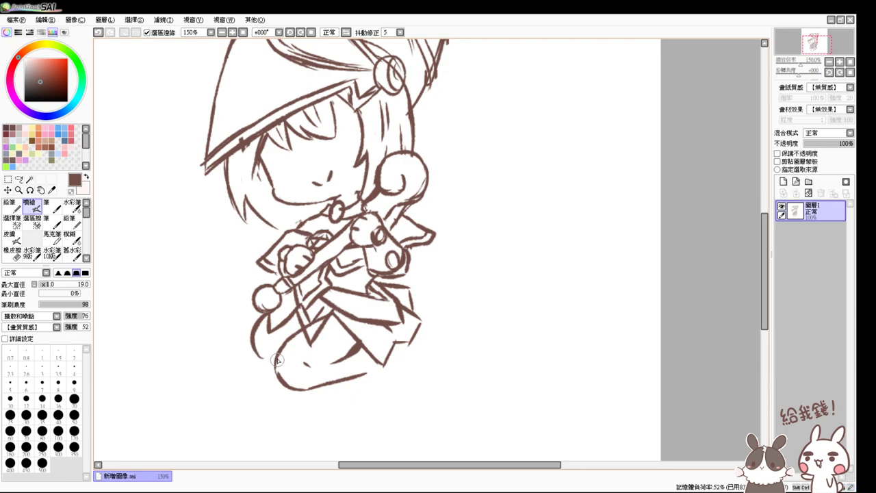
Step: Erase the far thigh's outer curve and redraw it as a fuller rounded knee starting under the coattail
key(e)
mouse_move(260, 323)
mouse_down()
mouse_move(250, 362)
mouse_move(260, 353)
mouse_up()
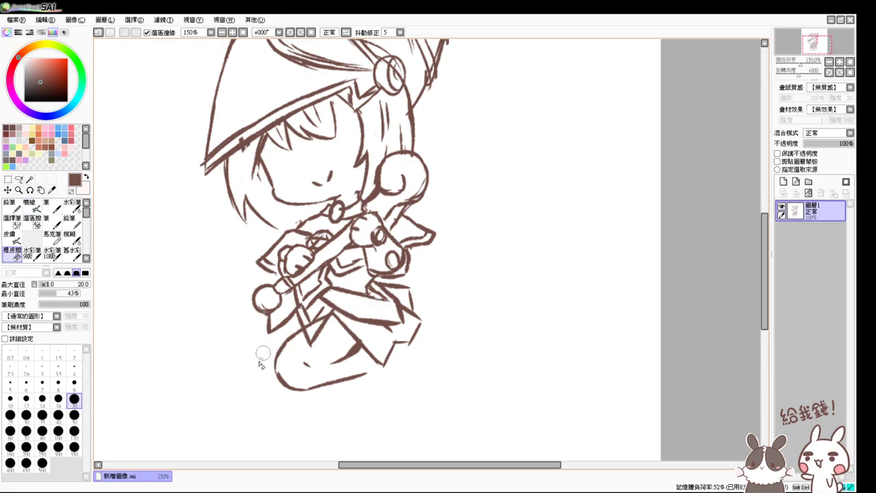
key(e)
drag(295, 310, 260, 329)
mouse_move(282, 317)
mouse_down()
mouse_move(249, 355)
mouse_move(249, 343)
mouse_move(270, 374)
mouse_up()
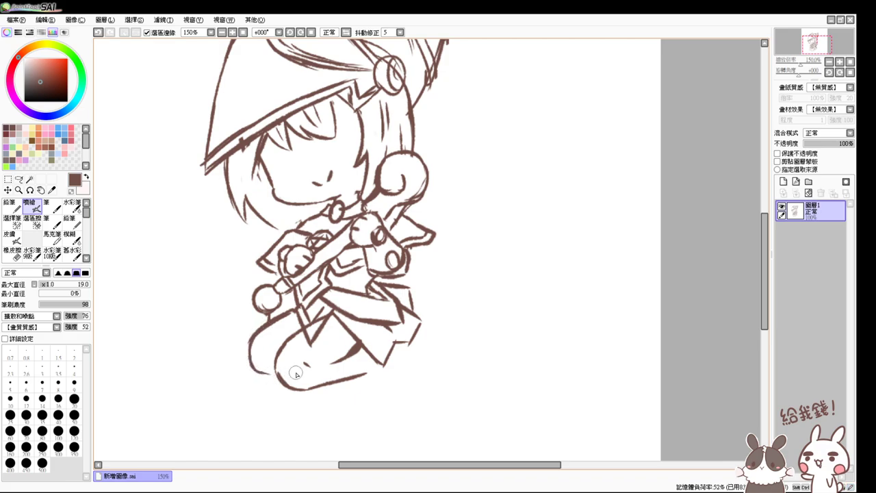
Step: Erase the coattail tips overlapping the front thigh, clean up the under-skirt line and remove the stray mark inside the leg
key(e)
drag(303, 344, 329, 320)
drag(343, 354, 349, 347)
key(e)
key(e)
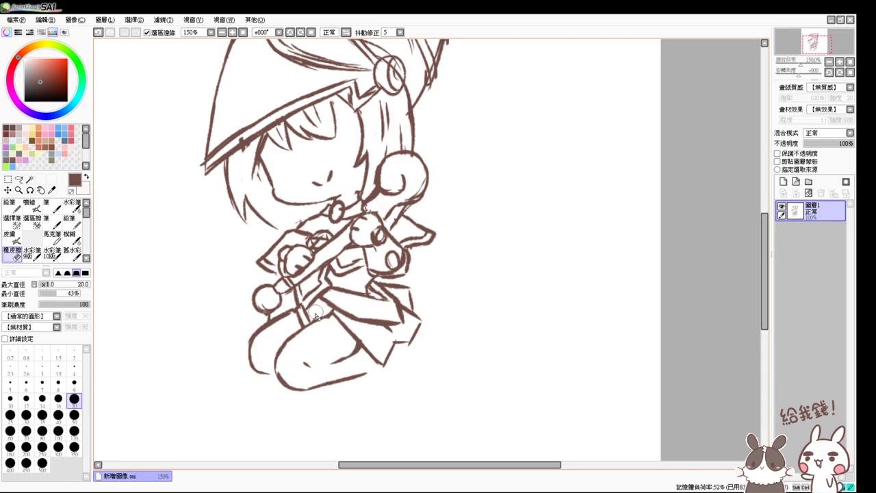
key(e)
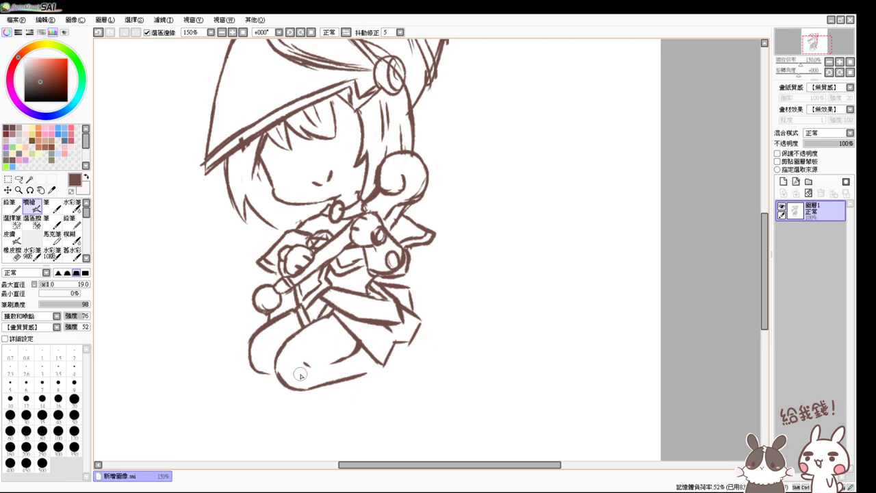
key(e)
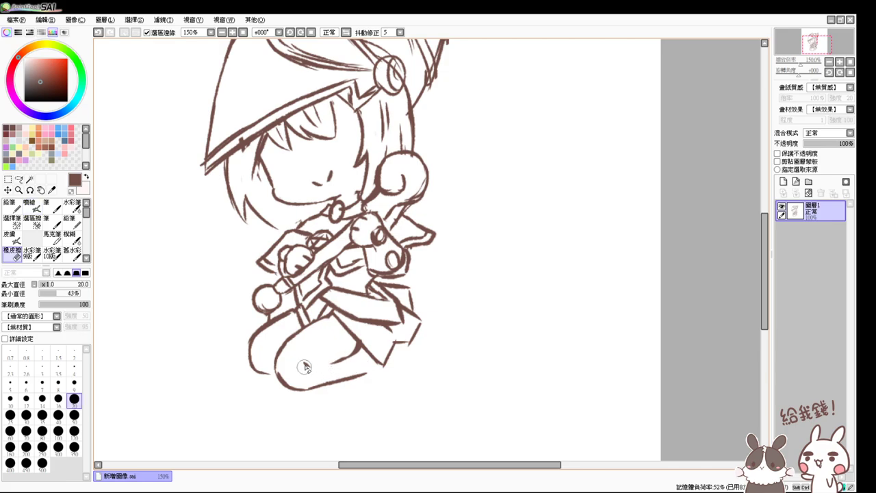
drag(305, 364, 305, 370)
key(e)
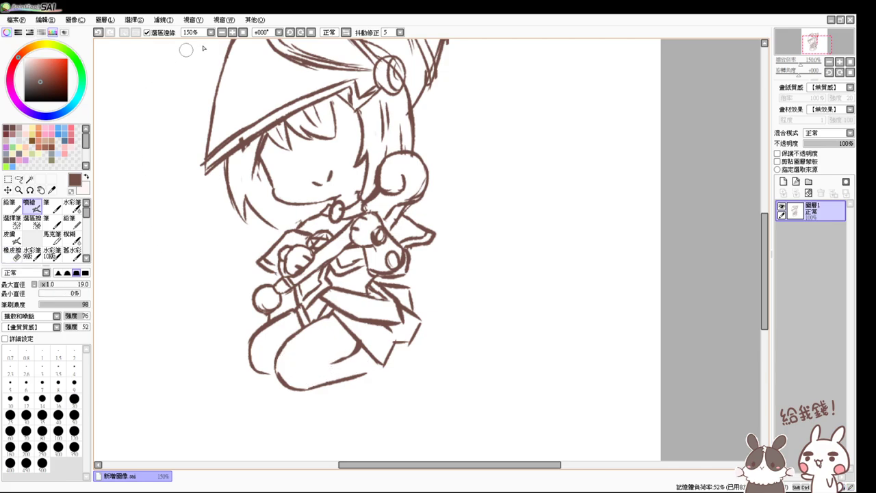
Step: Draw a long hair strand flaring out behind the head with a short return stroke, and a small hair tip above the front shoulder
click(233, 32)
click(241, 33)
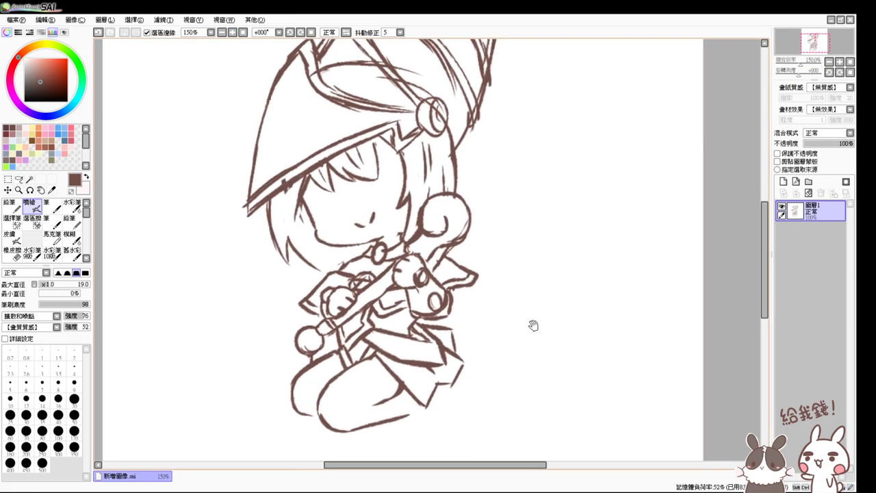
drag(533, 325, 544, 368)
drag(464, 189, 520, 215)
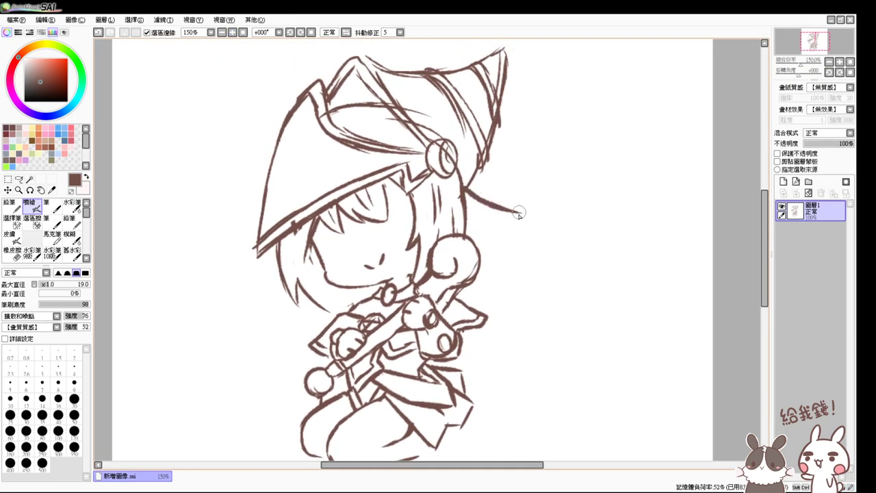
key(ctrl+z)
drag(465, 190, 532, 208)
drag(532, 210, 508, 225)
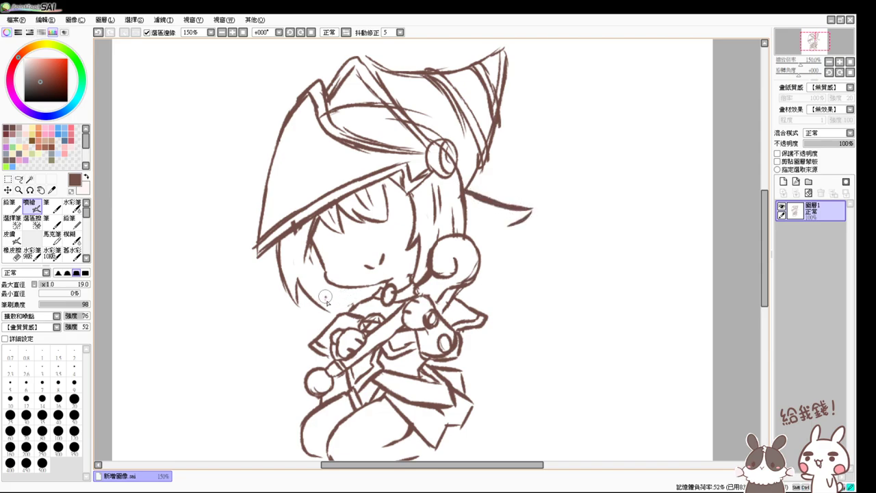
drag(331, 315, 345, 309)
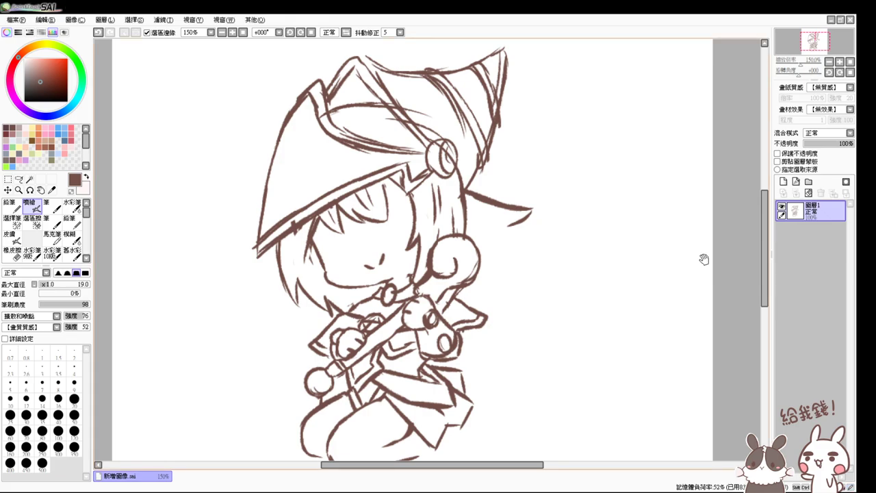
Step: Try jagged zigzag spikes on the flared back hair, and erase them together with the long strand
drag(506, 295, 485, 294)
key(e)
mouse_move(511, 210)
mouse_down()
mouse_move(484, 226)
mouse_move(516, 206)
mouse_up()
key(b)
drag(515, 207, 488, 226)
key(ctrl+z)
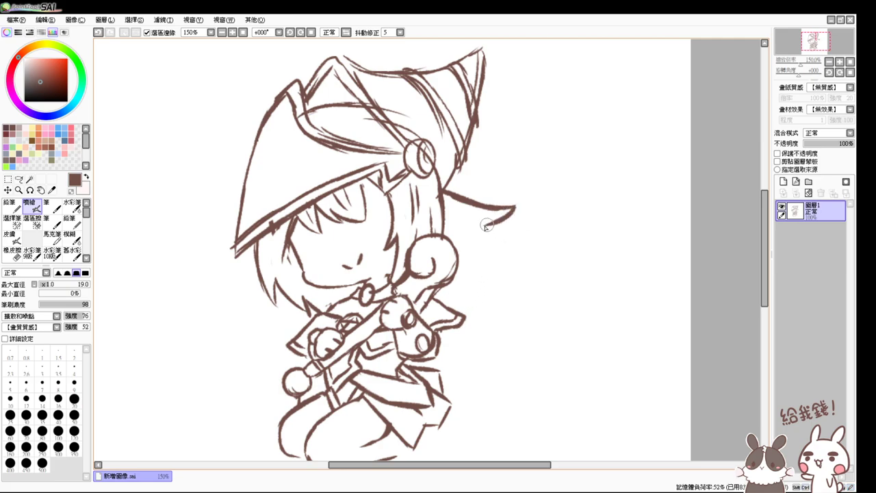
key(ctrl+z)
mouse_move(482, 228)
mouse_down()
mouse_move(523, 243)
mouse_move(475, 257)
mouse_move(518, 287)
mouse_up()
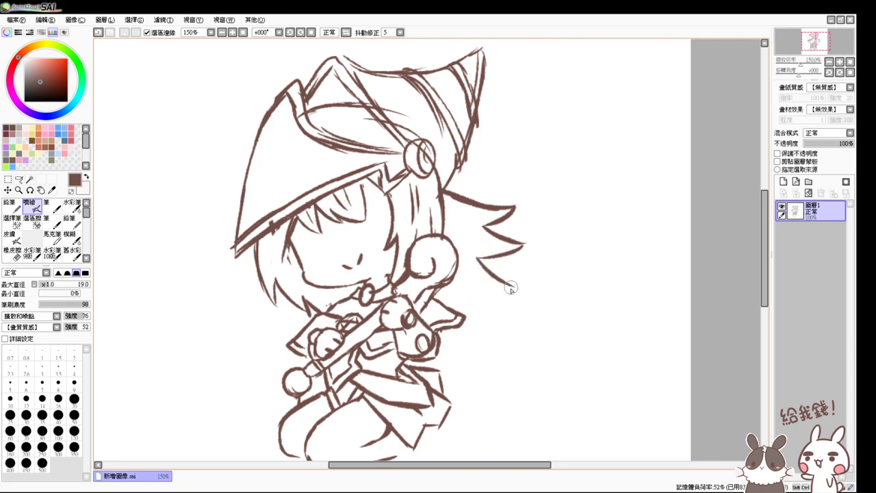
key(ctrl+z)
drag(473, 253, 510, 287)
key(ctrl+z)
key(e)
mouse_move(517, 215)
mouse_down()
mouse_move(512, 205)
mouse_move(532, 256)
mouse_move(509, 202)
mouse_move(456, 195)
mouse_move(461, 201)
mouse_up()
key(v)
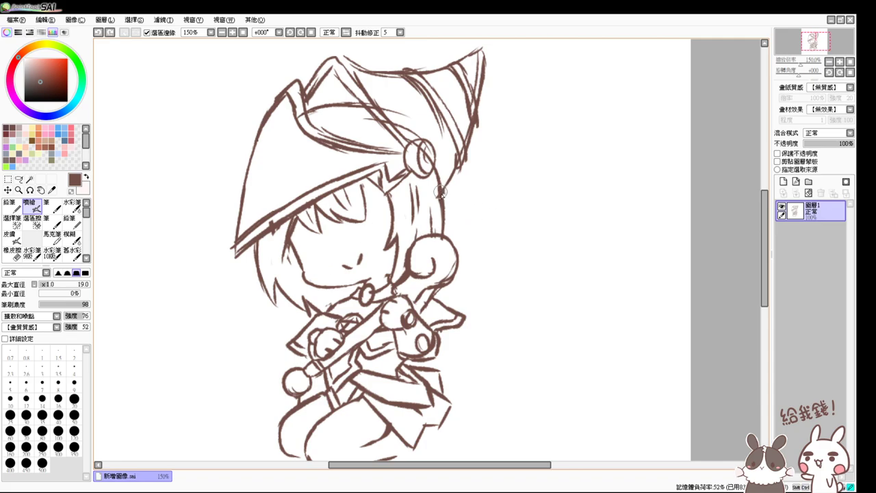
Step: Draw spiky back hair behind the staff's spiral head, retrying its top edge, and add inner strand lines on both sides of the head
drag(442, 193, 507, 229)
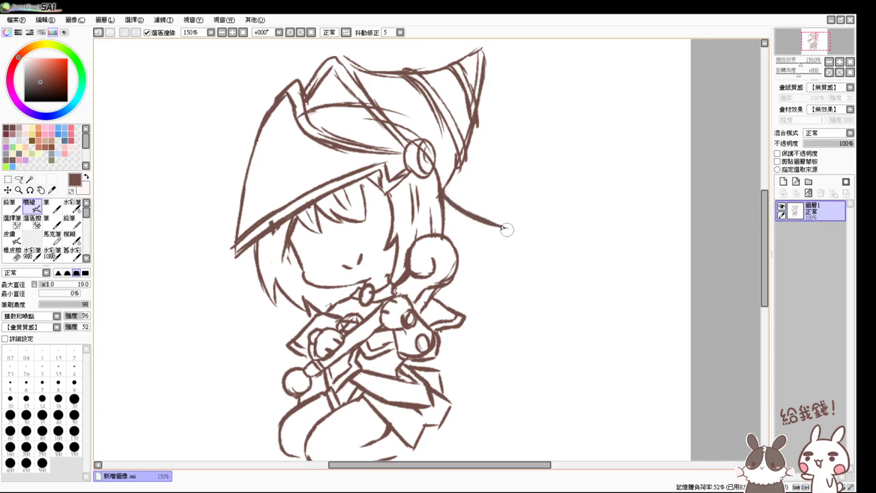
key(ctrl+z)
mouse_move(444, 194)
mouse_down()
mouse_move(492, 217)
mouse_move(524, 217)
mouse_move(498, 236)
mouse_move(472, 239)
mouse_up()
key(ctrl+z)
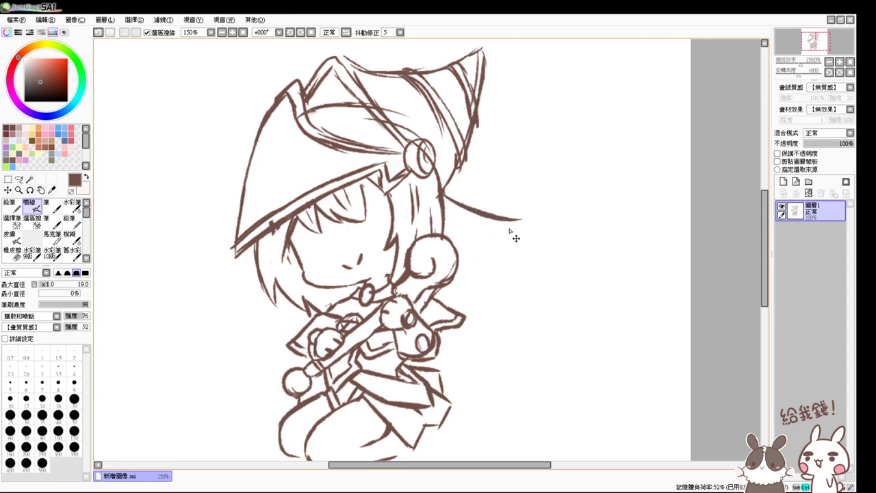
mouse_move(521, 219)
mouse_down()
mouse_move(476, 246)
mouse_move(508, 280)
mouse_move(425, 301)
mouse_move(513, 282)
mouse_up()
key(ctrl+z)
drag(448, 296, 464, 323)
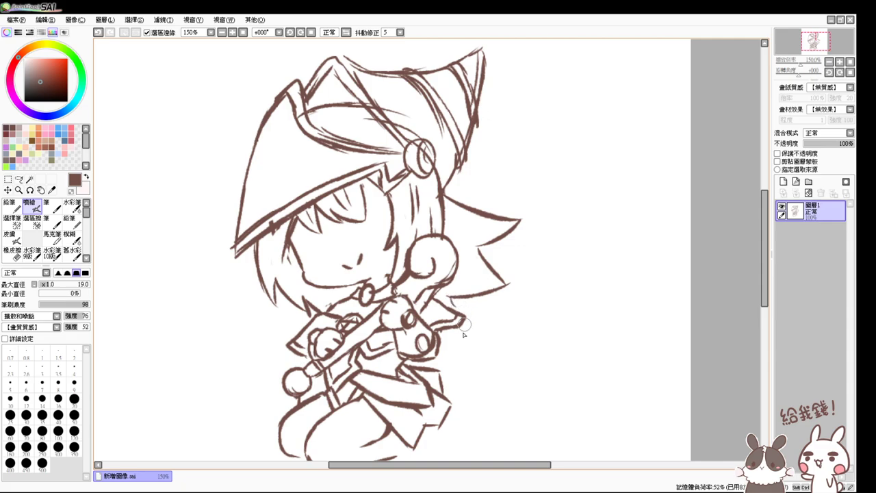
drag(442, 213, 492, 228)
drag(459, 270, 494, 277)
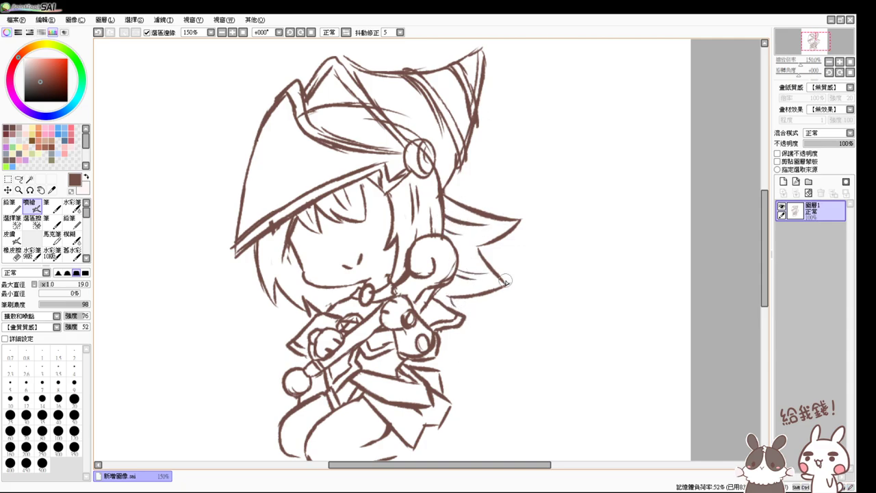
mouse_move(290, 248)
mouse_down()
mouse_move(298, 287)
mouse_move(313, 298)
mouse_up()
Step: Draw a curved, pointed cape tail behind the wide sleeve, redoing its outer strokes, and add its lower edge line
drag(489, 357, 483, 286)
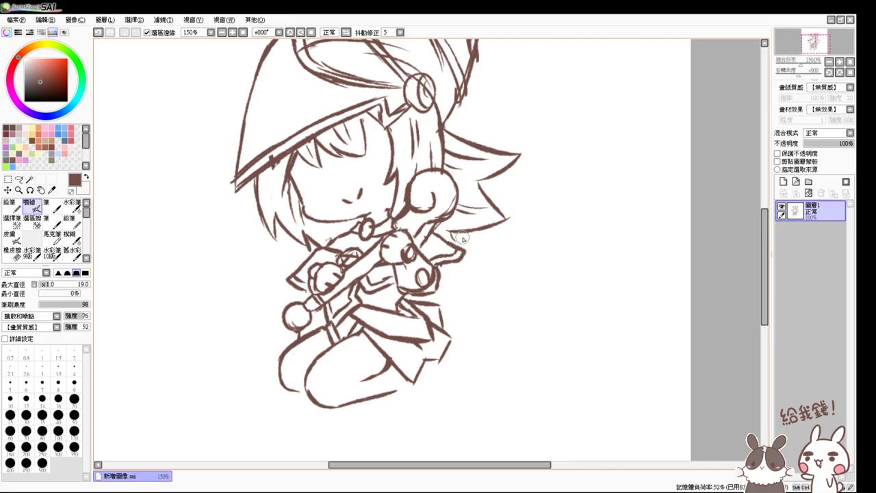
drag(464, 258, 506, 281)
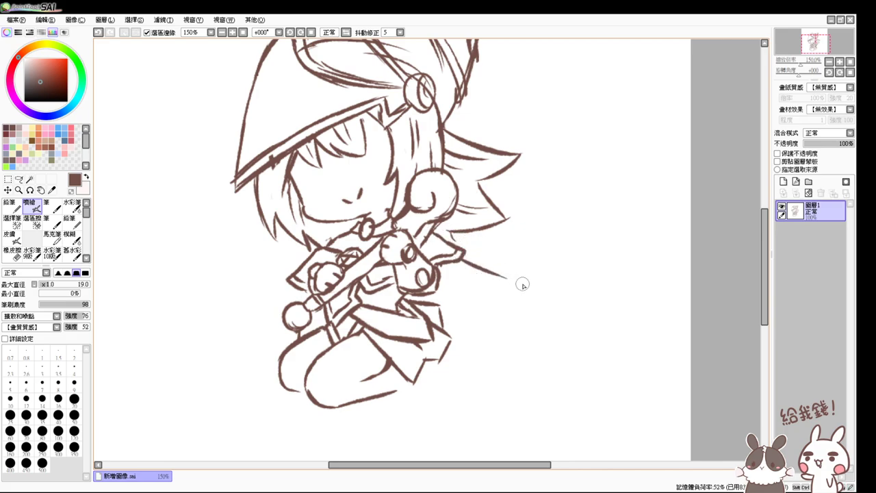
key(ctrl+z)
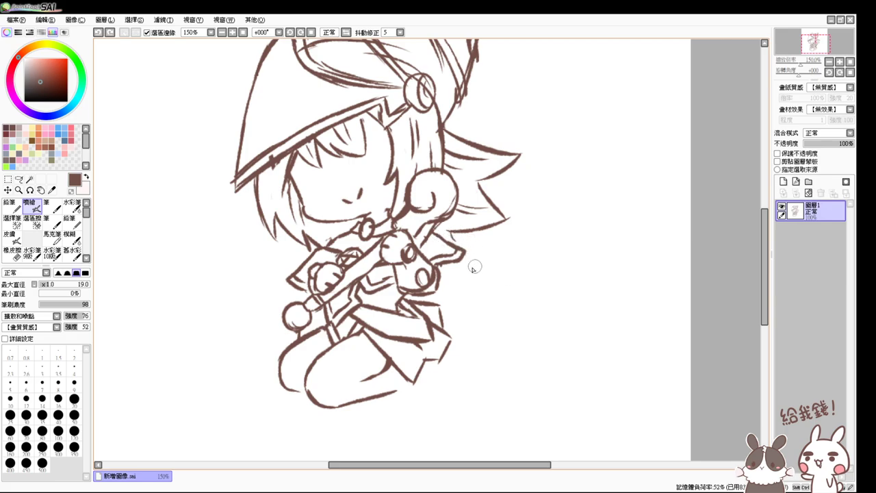
mouse_move(460, 260)
mouse_down()
mouse_move(477, 290)
mouse_move(467, 273)
mouse_move(476, 288)
mouse_move(491, 288)
mouse_move(467, 272)
mouse_move(483, 296)
mouse_move(456, 323)
mouse_move(483, 295)
mouse_up()
key(ctrl+z)
key(ctrl+z)
key(ctrl+z)
key(ctrl+z)
key(ctrl+z)
key(ctrl+z)
mouse_move(441, 264)
mouse_down()
mouse_move(467, 311)
mouse_move(493, 292)
mouse_up()
key(ctrl+z)
mouse_move(461, 260)
mouse_down()
mouse_move(478, 273)
mouse_move(472, 319)
mouse_move(466, 273)
mouse_move(474, 280)
mouse_move(474, 315)
mouse_up()
key(ctrl+z)
mouse_move(461, 288)
mouse_down()
mouse_move(469, 323)
mouse_move(446, 292)
mouse_move(435, 293)
mouse_up()
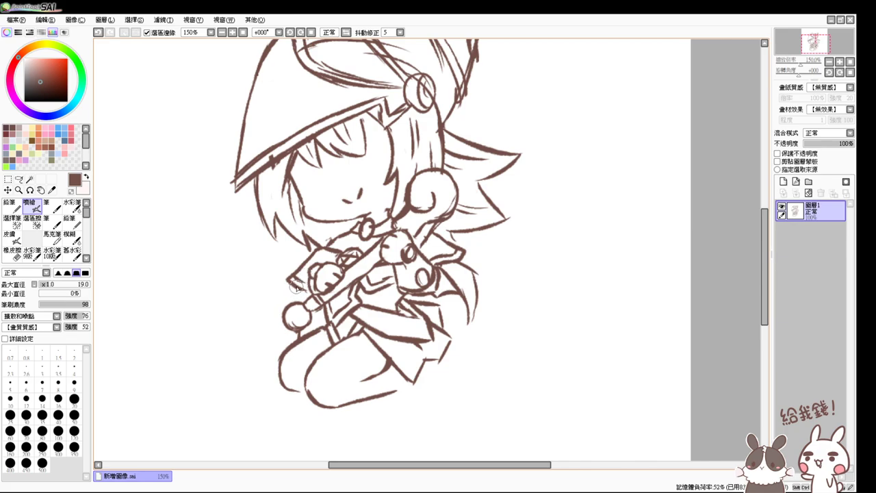
Step: Add a short angled line below the front sleeve and hatch the skirt band and the coat beside the lower staff
drag(296, 286, 303, 312)
mouse_move(359, 310)
mouse_down()
mouse_move(394, 337)
mouse_move(430, 344)
mouse_up()
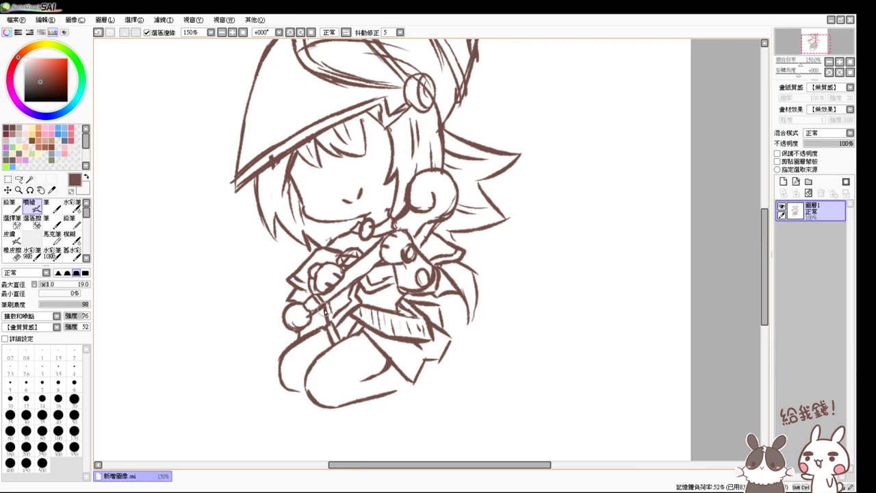
drag(319, 314, 309, 322)
Step: Retouch the front knee's lower outline and erase the knees' lower edges so the legs end open at the thighs
drag(314, 389, 355, 398)
key(e)
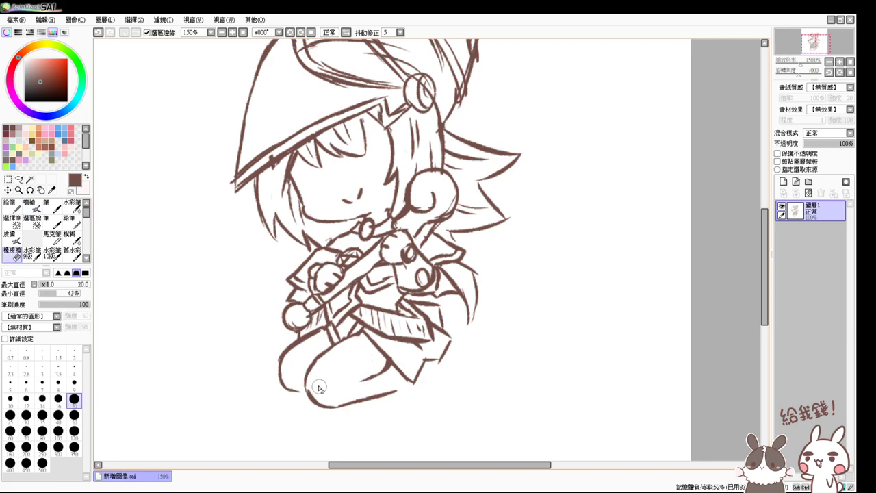
mouse_move(310, 386)
mouse_down()
mouse_move(351, 403)
mouse_move(317, 402)
mouse_move(389, 397)
mouse_move(368, 393)
mouse_move(371, 379)
mouse_move(368, 387)
mouse_move(319, 383)
mouse_move(335, 342)
mouse_move(331, 380)
mouse_up()
key(e)
Step: Erase the far thigh's outer curve below the staff's end and redraw it as a cleaner, thinner line
click(245, 33)
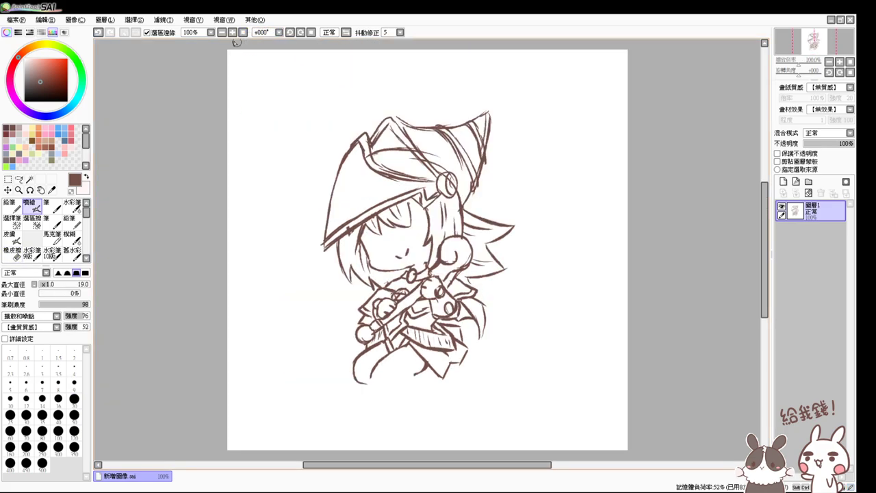
click(234, 33)
drag(540, 337, 550, 308)
key(e)
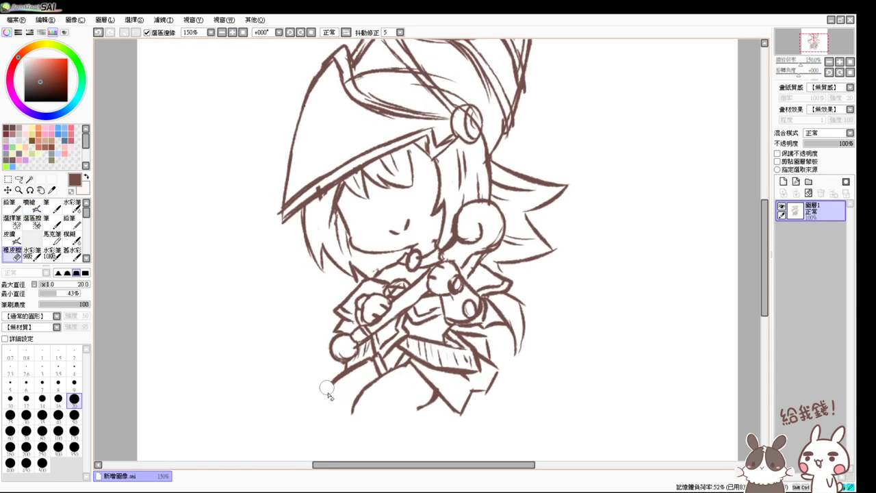
key(e)
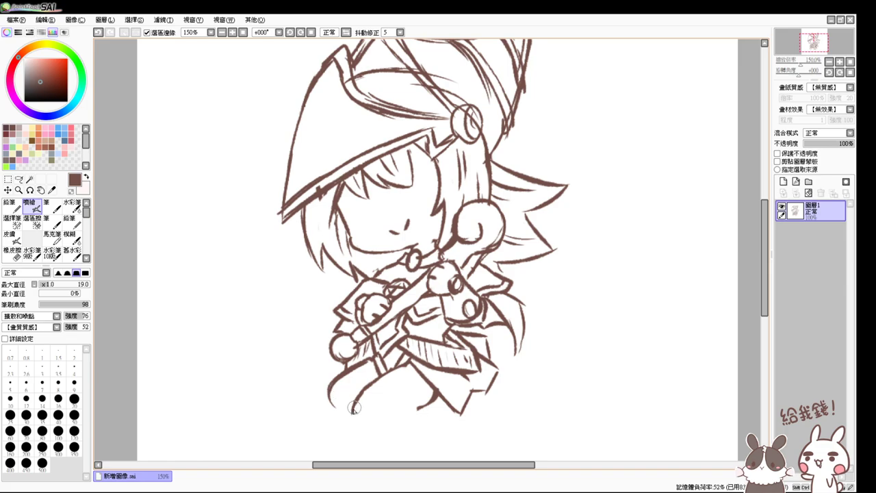
Step: Draw the front leg's shin line down from the knee, redoing it shorter and slanted, and add the calf line behind it
mouse_move(356, 408)
mouse_down()
mouse_move(371, 354)
mouse_move(394, 364)
mouse_move(354, 352)
mouse_move(345, 406)
mouse_up()
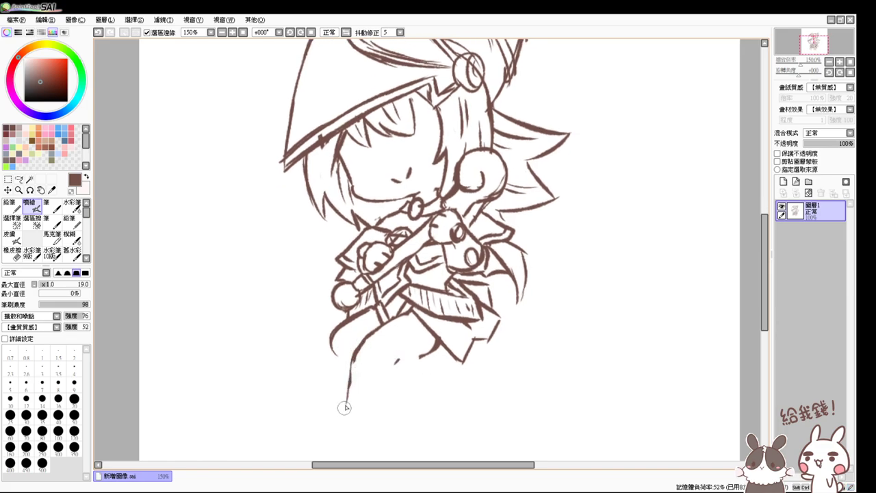
key(ctrl+z)
drag(353, 359, 341, 394)
key(ctrl+z)
drag(349, 363, 338, 397)
drag(397, 362, 383, 403)
Step: Clean up the inner bend of the front knee and join the thigh's lower edge to the calf line
key(e)
mouse_move(398, 359)
mouse_down()
mouse_move(435, 342)
mouse_move(406, 360)
mouse_move(433, 347)
mouse_move(420, 360)
mouse_move(437, 347)
mouse_move(453, 352)
mouse_move(442, 342)
mouse_move(391, 370)
mouse_up()
key(b)
key(e)
key(b)
key(ctrl+z)
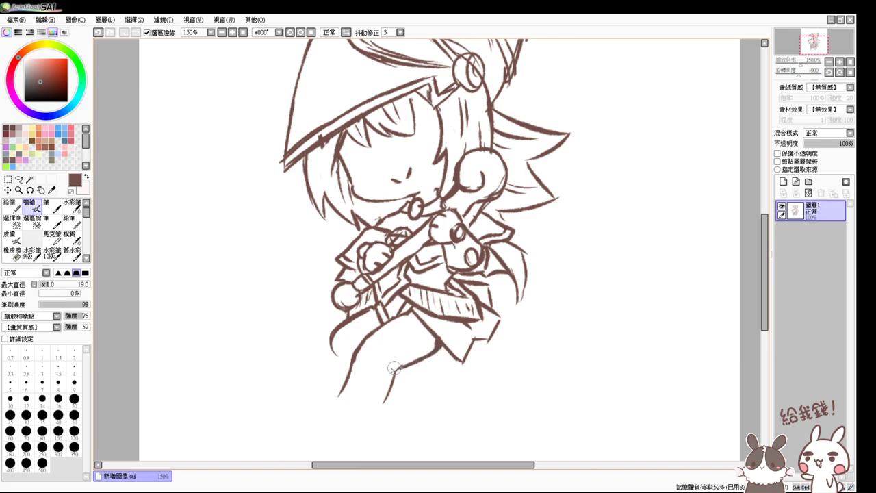
key(e)
mouse_move(436, 346)
mouse_down()
mouse_move(445, 347)
mouse_move(431, 352)
mouse_up()
key(b)
drag(400, 384, 406, 351)
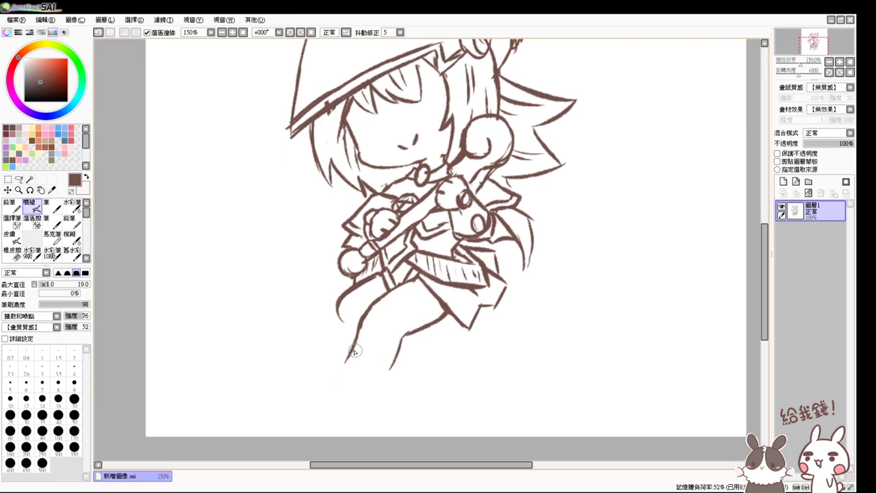
Step: Draw the front boot's wide cuff at the end of the lower leg, with a pointed flap at the back
mouse_move(352, 353)
mouse_down()
mouse_move(402, 363)
mouse_move(392, 353)
mouse_move(378, 361)
mouse_move(358, 348)
mouse_move(368, 346)
mouse_move(352, 350)
mouse_move(402, 355)
mouse_move(350, 351)
mouse_move(348, 370)
mouse_move(392, 366)
mouse_move(350, 358)
mouse_move(347, 349)
mouse_move(341, 373)
mouse_move(361, 383)
mouse_move(397, 378)
mouse_move(387, 360)
mouse_move(405, 356)
mouse_move(393, 372)
mouse_up()
key(ctrl+z)
key(e)
key(b)
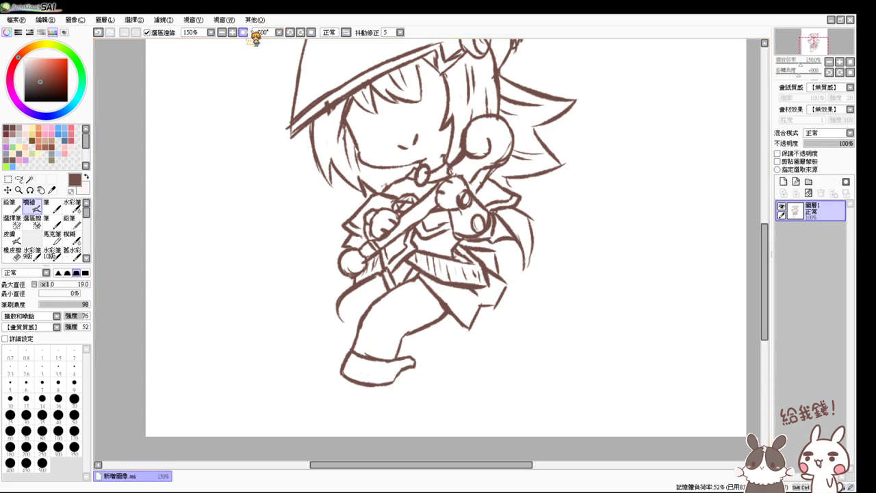
Step: Scale the whole character down slightly with free transform and move it up to leave room below the legs
click(243, 32)
key(ctrl+t)
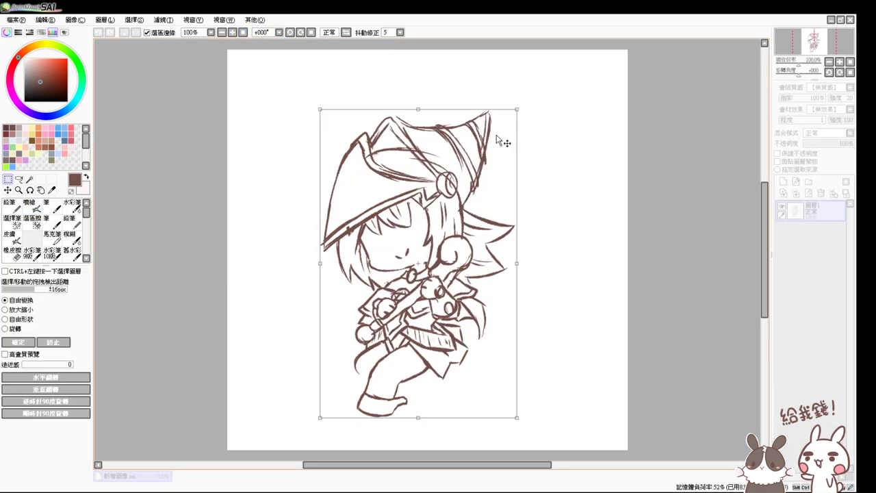
drag(516, 109, 493, 143)
mouse_move(447, 216)
mouse_down()
mouse_move(467, 186)
mouse_move(465, 169)
mouse_up()
key(Return)
scroll(465, 168, up, 1)
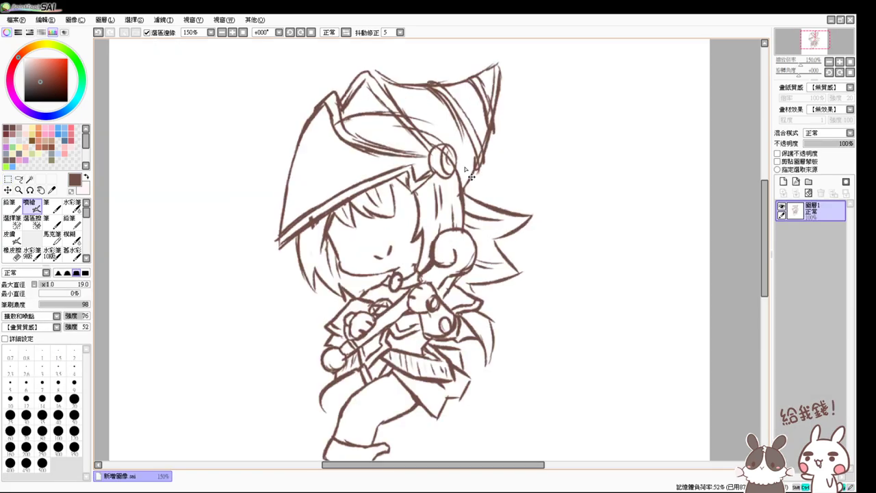
drag(468, 292, 489, 229)
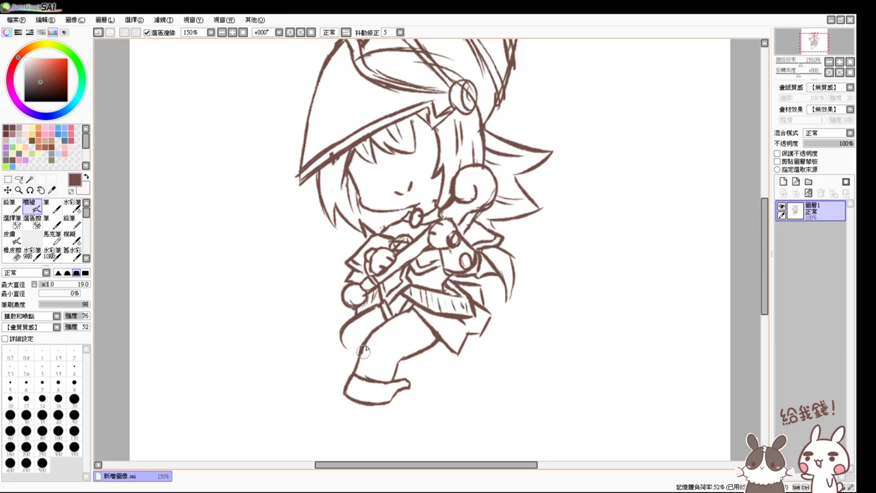
Step: Narrow the boot cuff with a double lower edge and draw the banded ankle with a round button at its base
key(e)
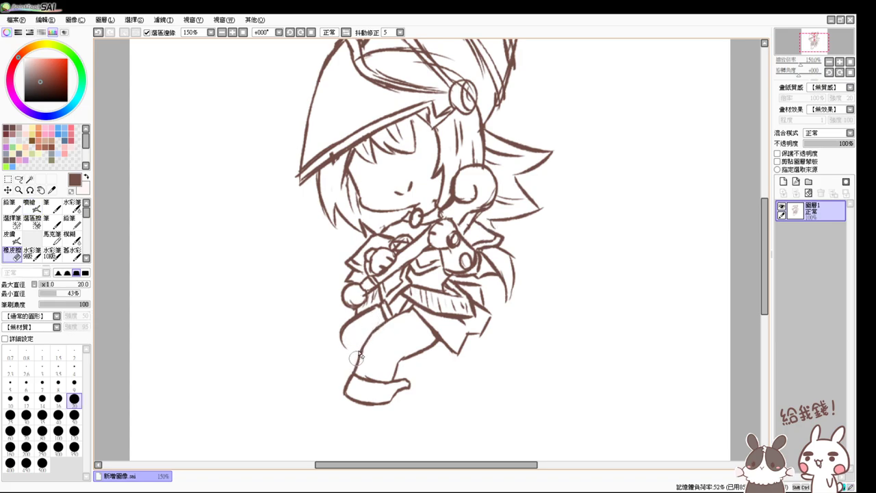
key(v)
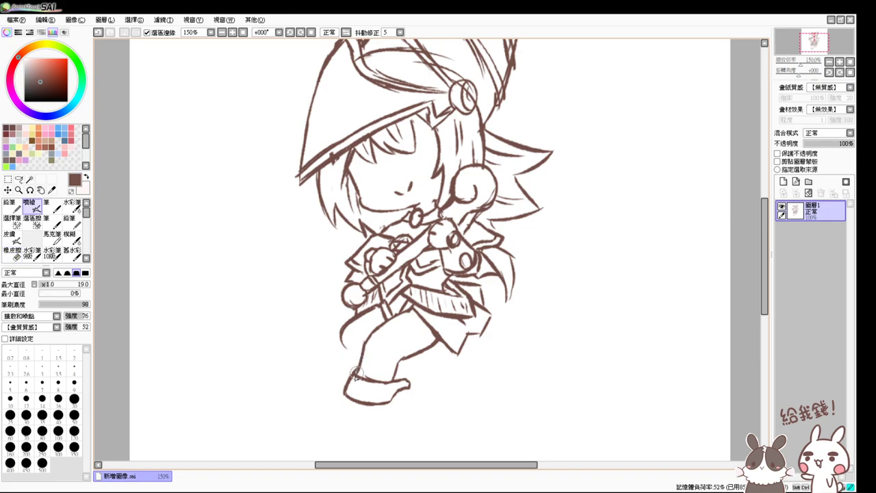
mouse_move(380, 394)
mouse_down()
mouse_move(380, 369)
mouse_move(338, 366)
mouse_move(342, 377)
mouse_move(392, 375)
mouse_move(346, 377)
mouse_up()
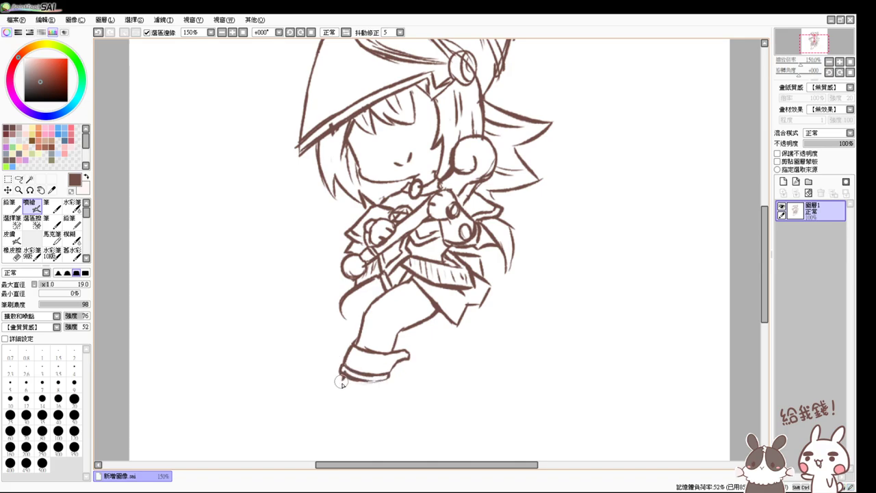
mouse_move(381, 388)
mouse_down()
mouse_move(373, 383)
mouse_move(386, 382)
mouse_move(338, 382)
mouse_move(377, 399)
mouse_move(358, 402)
mouse_move(381, 401)
mouse_move(329, 399)
mouse_move(369, 404)
mouse_move(368, 394)
mouse_move(379, 392)
mouse_move(383, 404)
mouse_up()
key(ctrl+z)
key(e)
key(b)
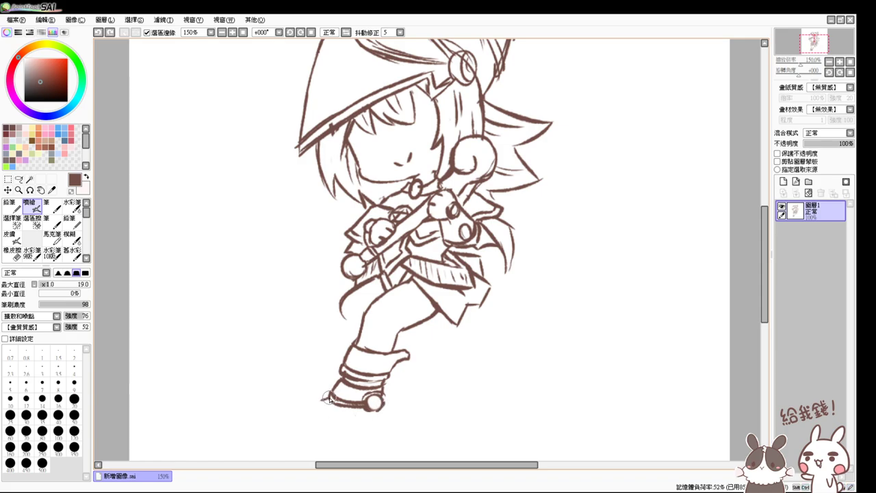
Step: Sketch the front shoe's short heel and sole lines, and erase the oversized toe curve
key(ctrl+z)
mouse_move(327, 398)
mouse_down()
mouse_move(311, 393)
mouse_move(299, 407)
mouse_move(324, 387)
mouse_move(307, 373)
mouse_move(325, 372)
mouse_up()
key(ctrl+z)
key(ctrl+z)
key(e)
key(b)
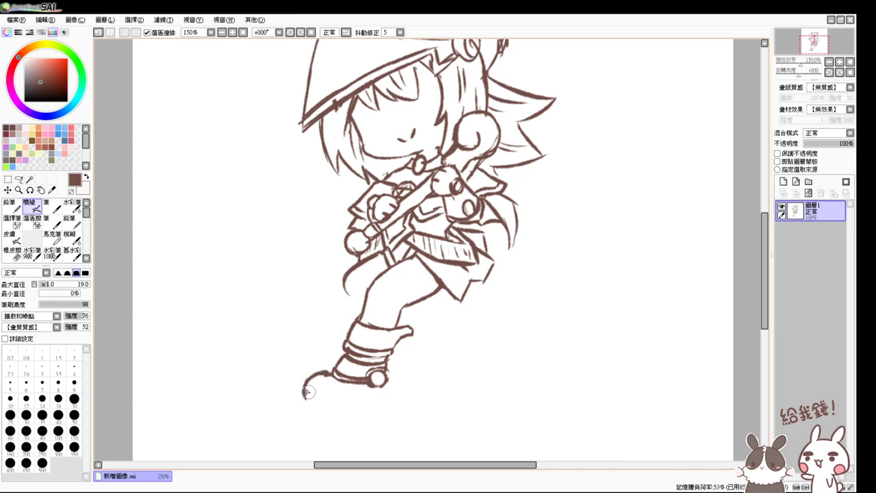
drag(348, 408, 381, 392)
key(ctrl+z)
key(e)
drag(320, 368, 306, 403)
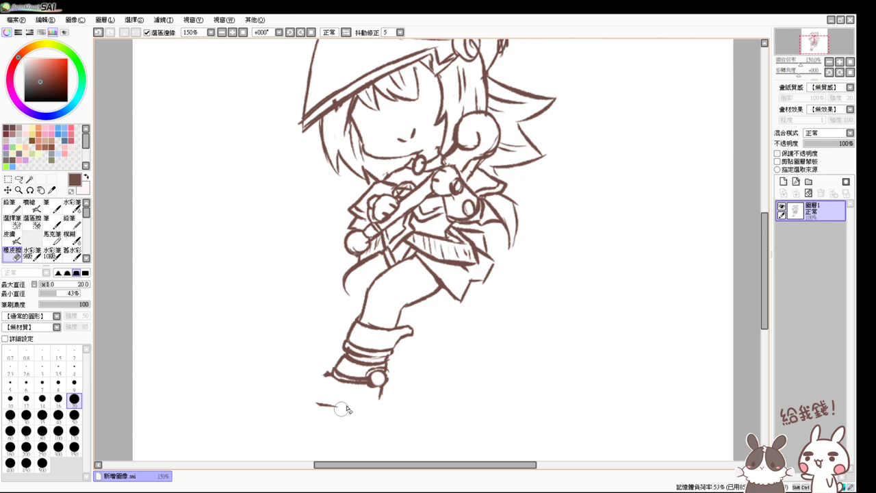
Step: Draw a smaller rounded toe on the front shoe and close its sole up to the heel
key(v)
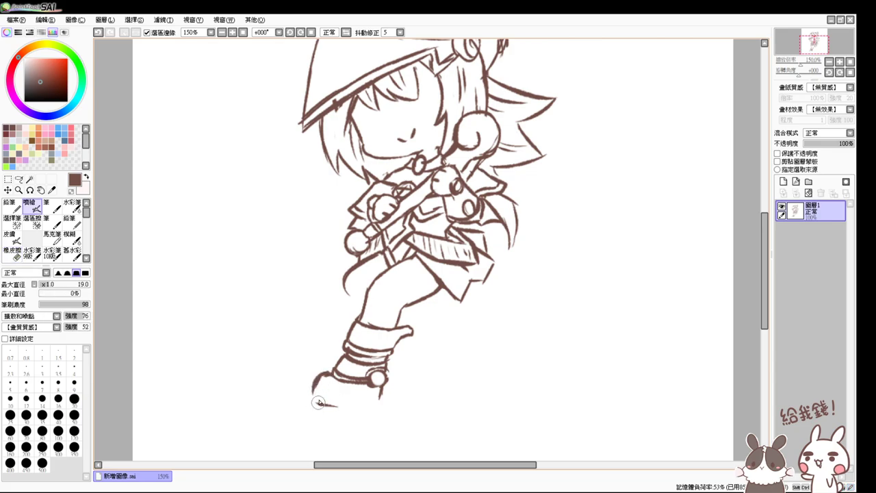
key(e)
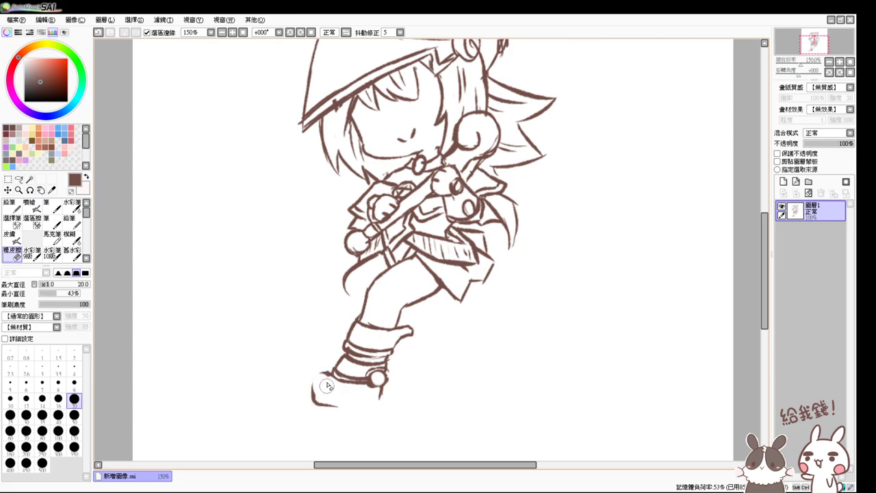
key(v)
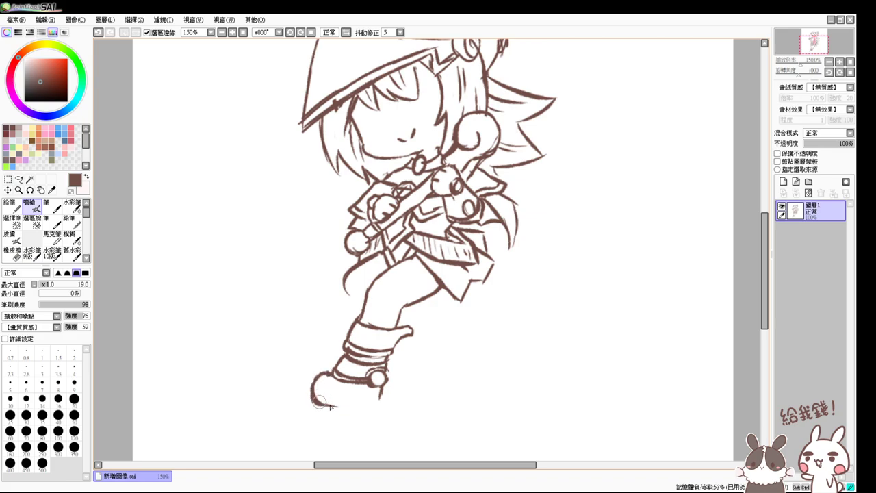
key(e)
key(v)
drag(351, 409, 381, 406)
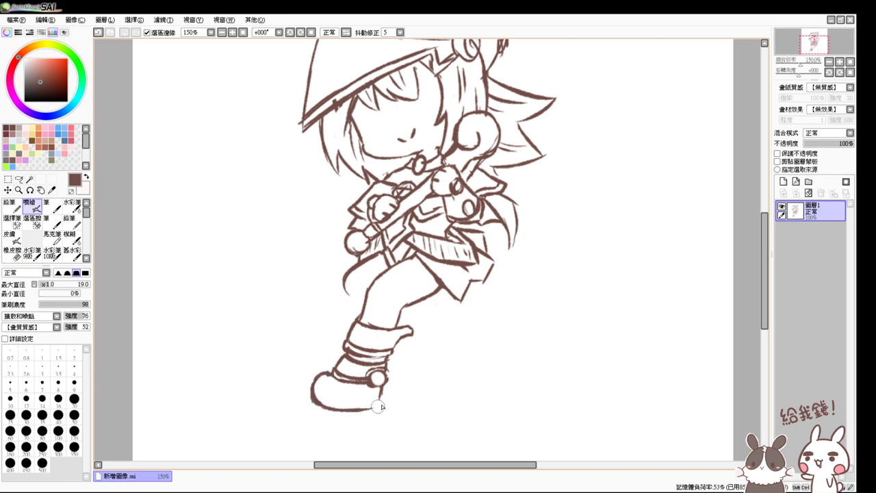
key(ctrl+z)
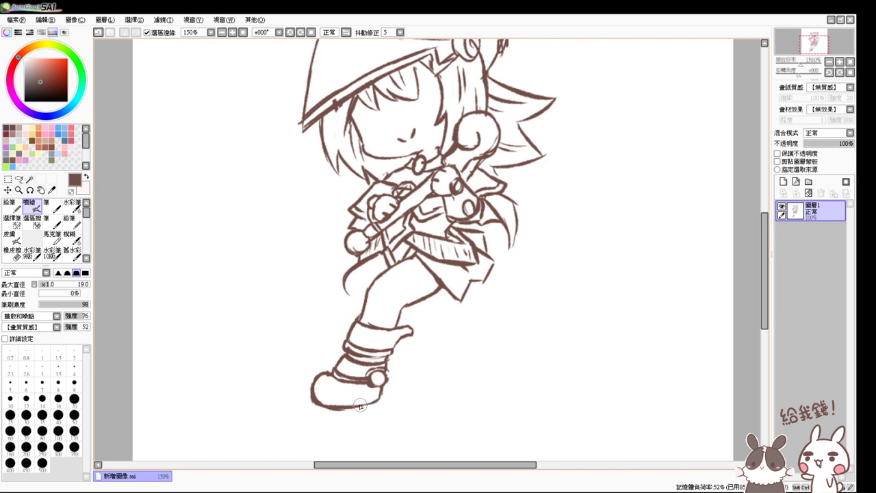
Step: Draw the far knee's lower curve so that it closes against the front leg, cleaning up the stroke
key(e)
mouse_move(352, 292)
mouse_down()
mouse_move(342, 288)
mouse_move(364, 305)
mouse_up()
key(b)
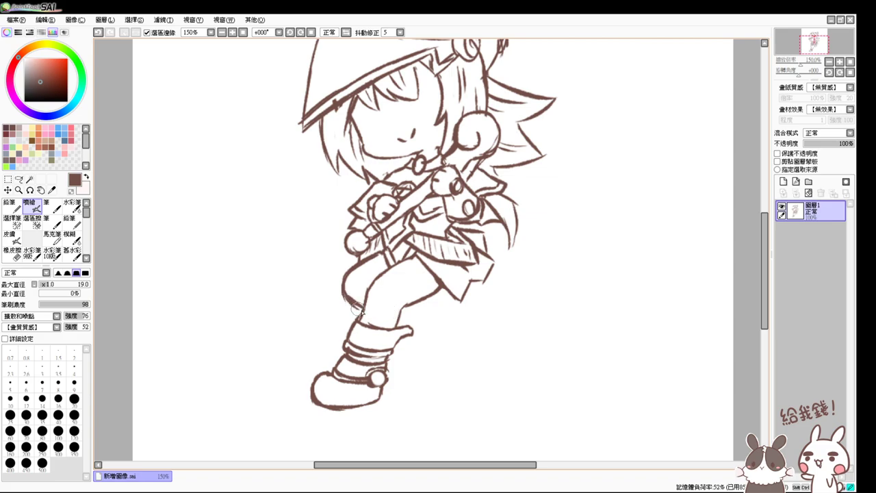
key(e)
drag(347, 290, 362, 310)
key(b)
key(ctrl+z)
Step: Draw the far foot's upright shoe behind the front boot, redoing its outline below the thigh
drag(404, 355, 422, 370)
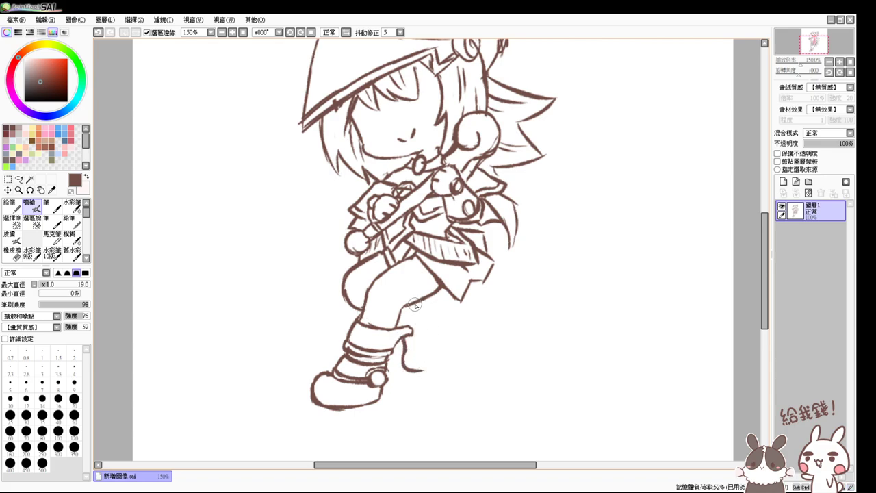
key(ctrl+z)
drag(416, 303, 433, 313)
key(e)
mouse_move(419, 355)
mouse_down()
mouse_move(438, 306)
mouse_move(416, 348)
mouse_move(403, 342)
mouse_move(421, 365)
mouse_move(411, 364)
mouse_move(435, 360)
mouse_up()
key(e)
key(ctrl+z)
key(ctrl+z)
drag(429, 307, 436, 357)
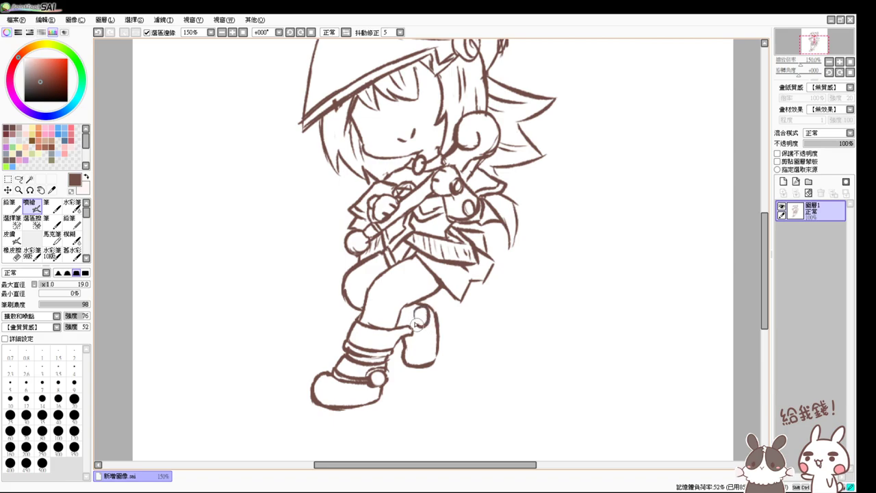
Step: Add a round button with a thin rim at the top of the far shoe, redoing the circle
key(ctrl+z)
mouse_move(416, 316)
mouse_down()
mouse_move(420, 304)
mouse_move(414, 319)
mouse_up()
key(ctrl+z)
key(ctrl+z)
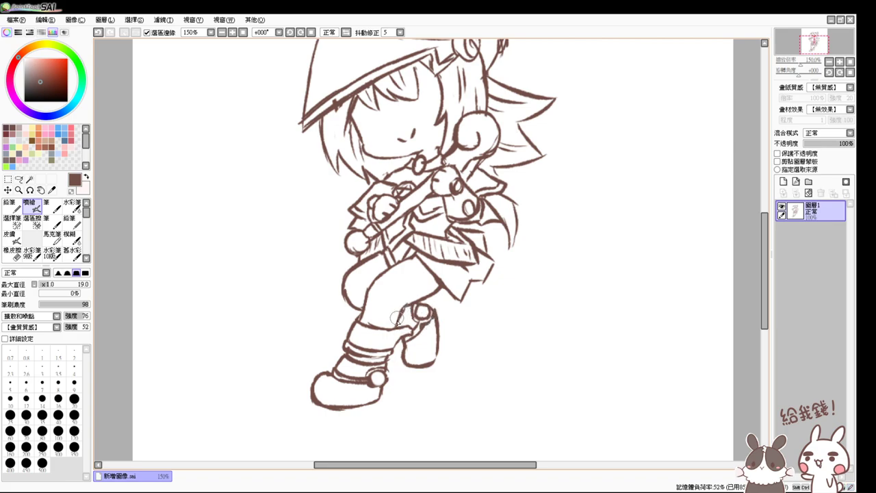
drag(388, 244, 386, 272)
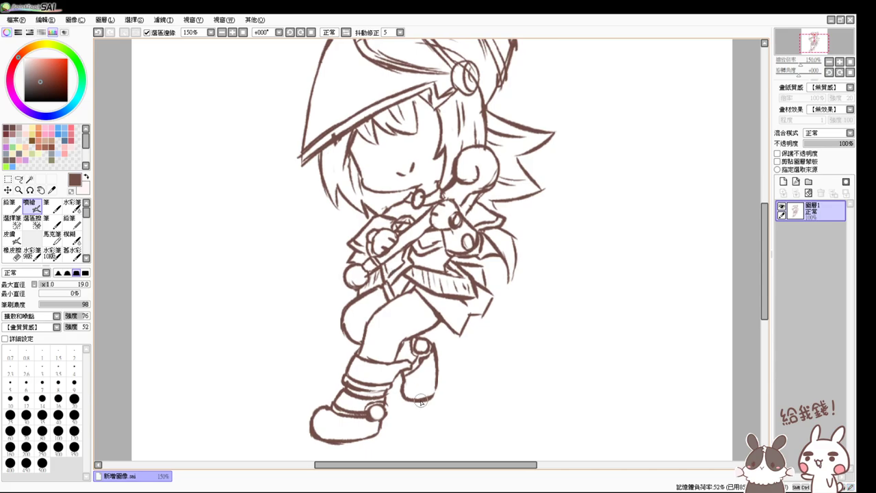
Step: Erase the far shoe's rounded tip and outer edge and redraw them as a longer, fuller outline
key(e)
mouse_move(428, 400)
mouse_down()
mouse_move(433, 394)
mouse_move(411, 403)
mouse_move(432, 398)
mouse_up()
key(v)
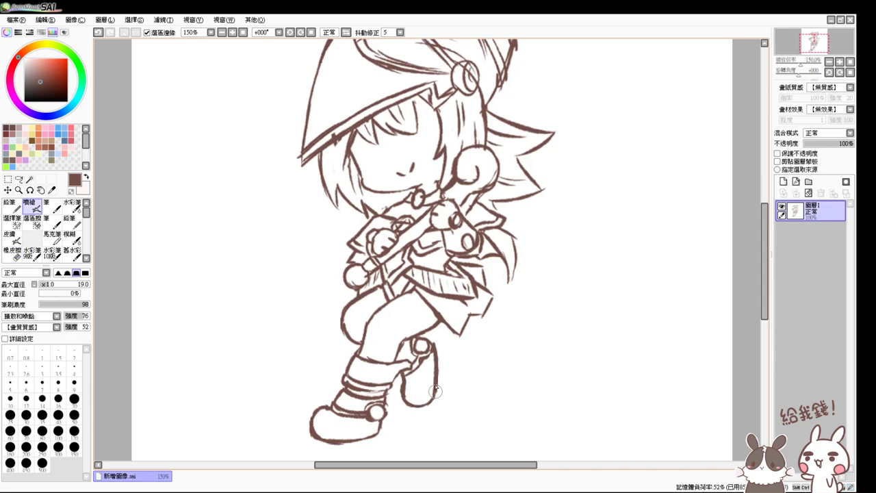
key(e)
drag(431, 364, 429, 400)
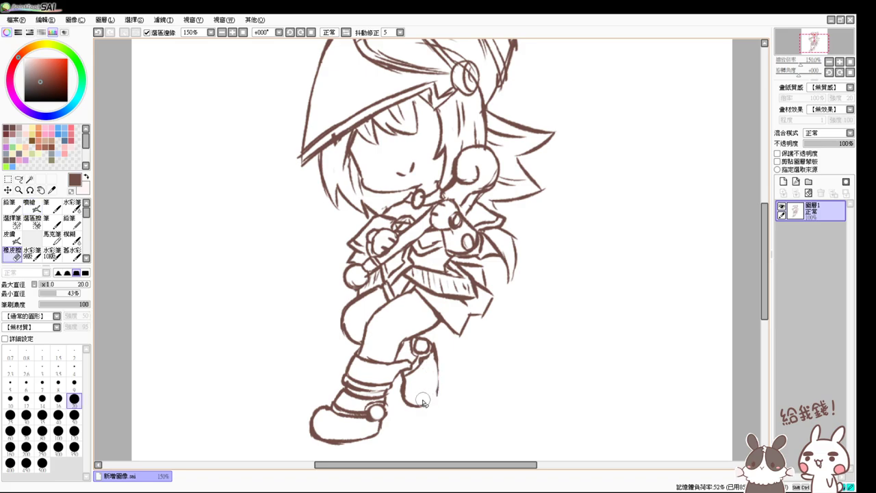
key(v)
mouse_move(432, 347)
mouse_down()
mouse_move(432, 407)
mouse_move(411, 405)
mouse_up()
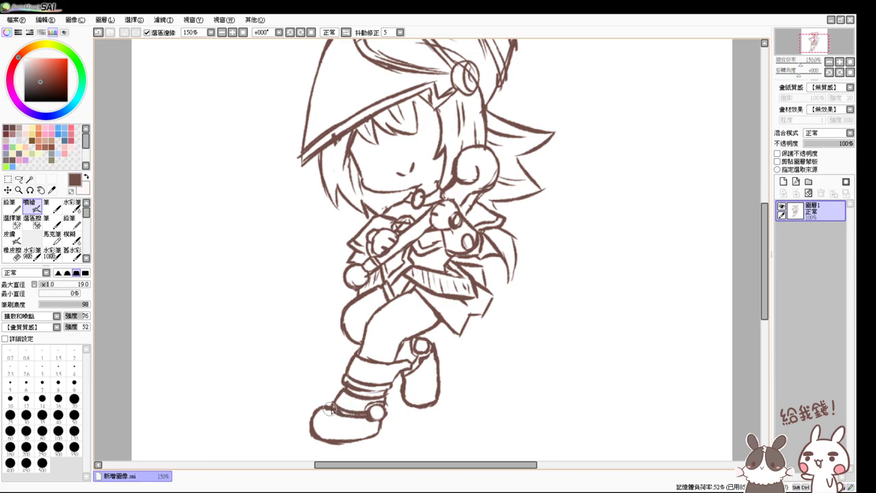
Step: Retouch the front shoe's upper toe line where it meets the ankle band
key(e)
key(v)
key(e)
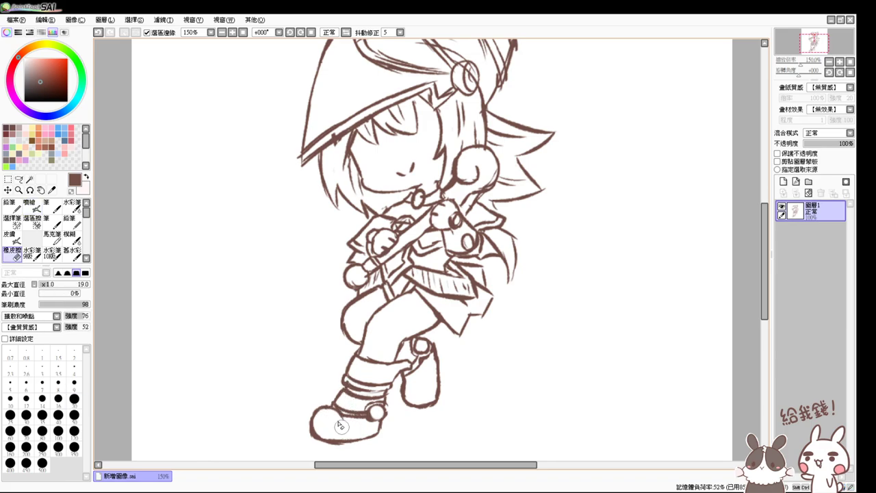
key(v)
drag(358, 425, 360, 457)
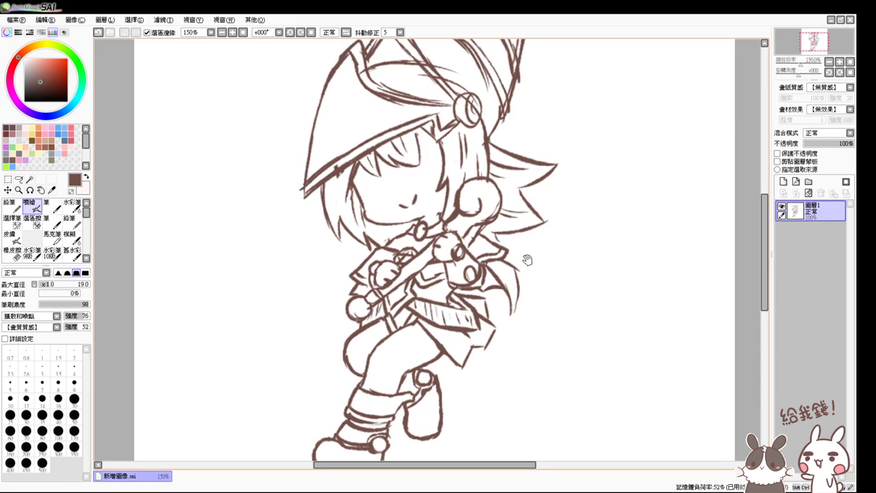
Step: Redraw the front sleeve's lower edge as a wide flare beside the staff's end and hatch the skirt's rear point
drag(528, 256, 517, 247)
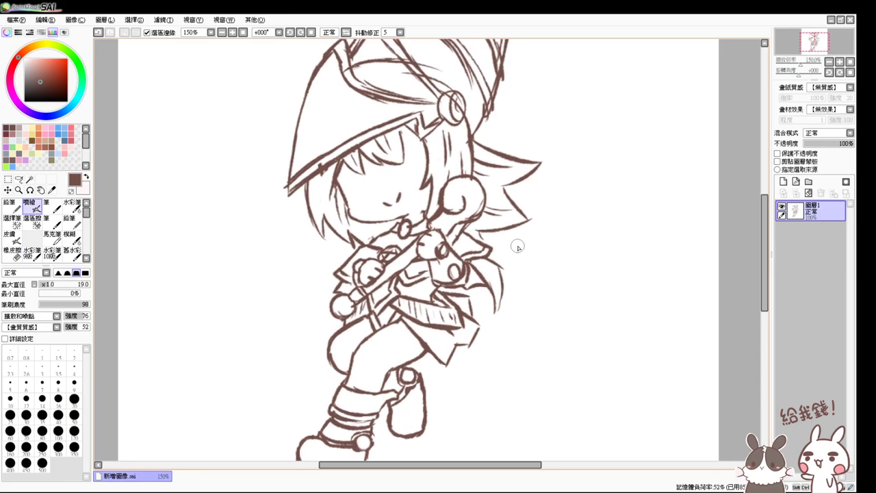
key(e)
mouse_move(344, 281)
mouse_down()
mouse_move(318, 301)
mouse_move(334, 278)
mouse_move(318, 311)
mouse_up()
key(v)
key(ctrl+z)
key(ctrl+z)
mouse_move(340, 277)
mouse_down()
mouse_move(336, 301)
mouse_move(319, 310)
mouse_move(331, 311)
mouse_up()
key(ctrl+z)
key(ctrl+z)
key(ctrl+z)
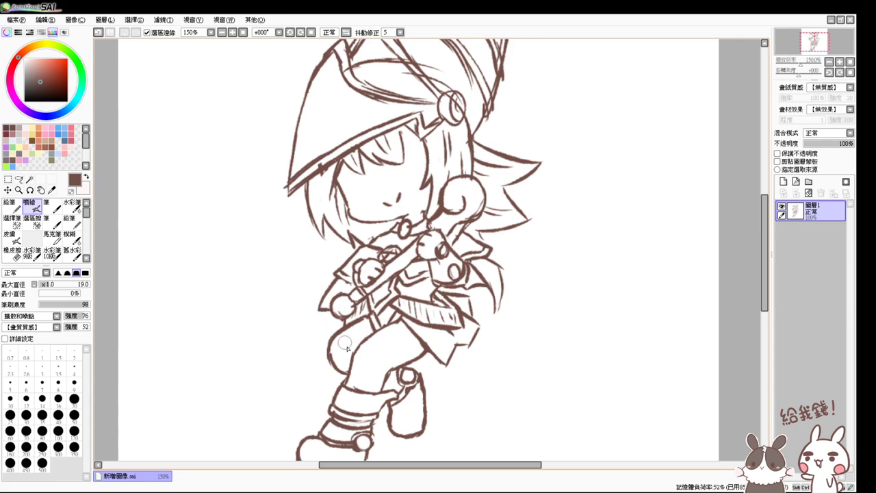
drag(570, 266, 551, 281)
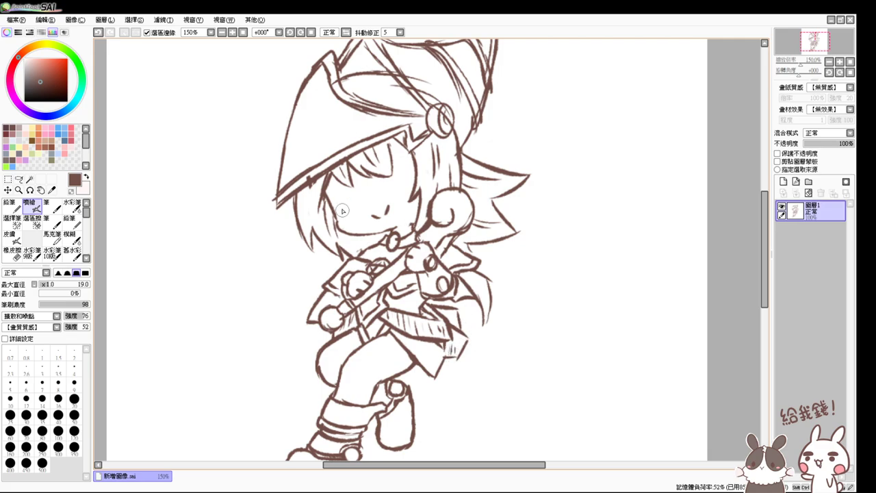
Step: Erase the old fringe strands under the hat brim, leaving the forehead clear
click(242, 32)
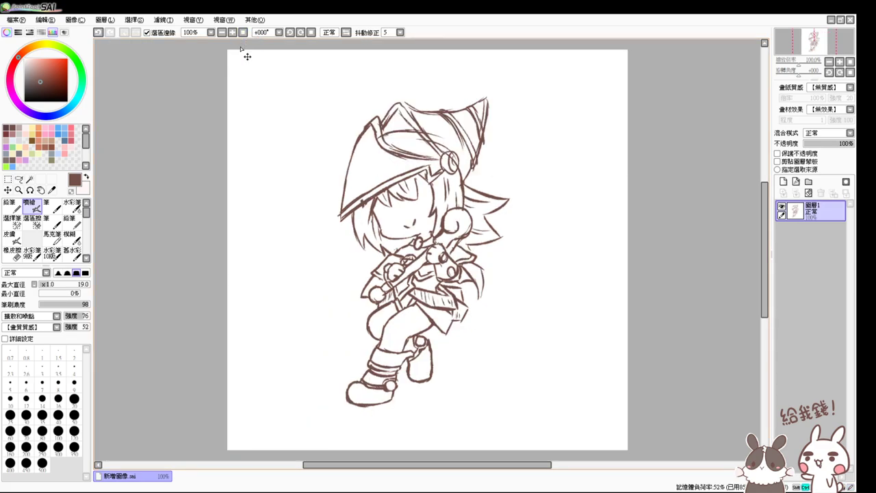
scroll(240, 48, up, 1)
drag(598, 314, 379, 284)
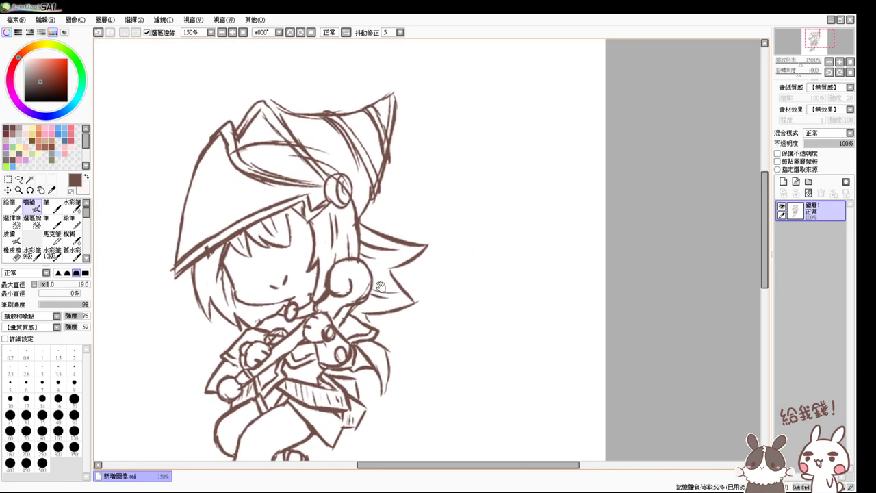
key(e)
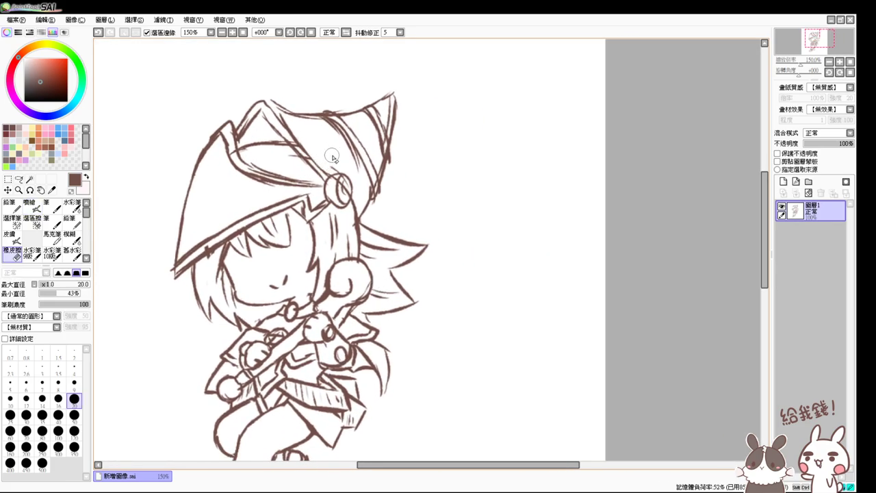
key(v)
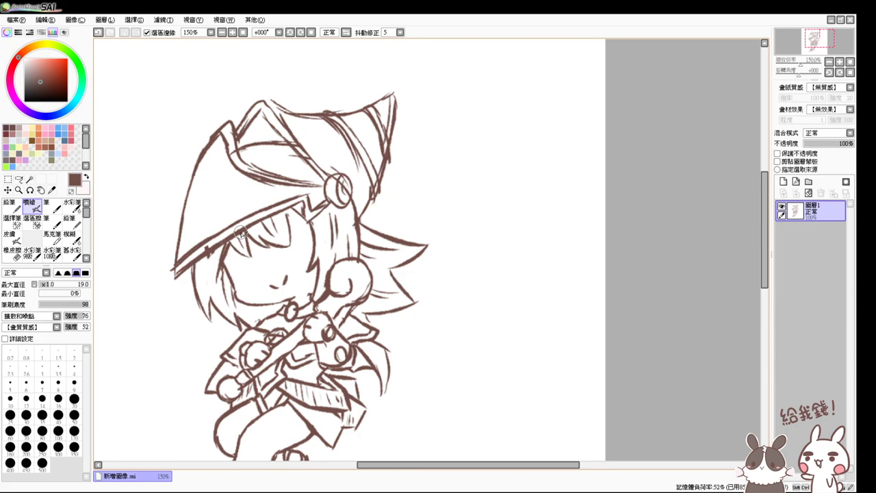
scroll(241, 233, up, 1)
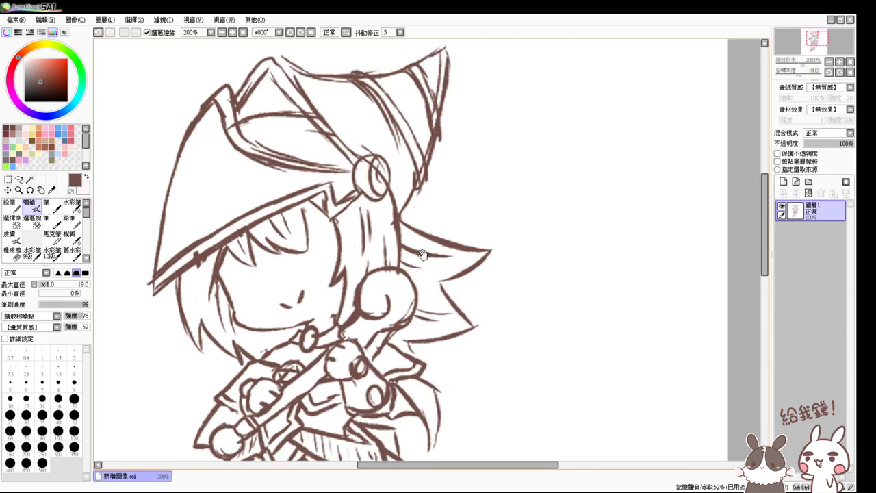
drag(422, 255, 470, 267)
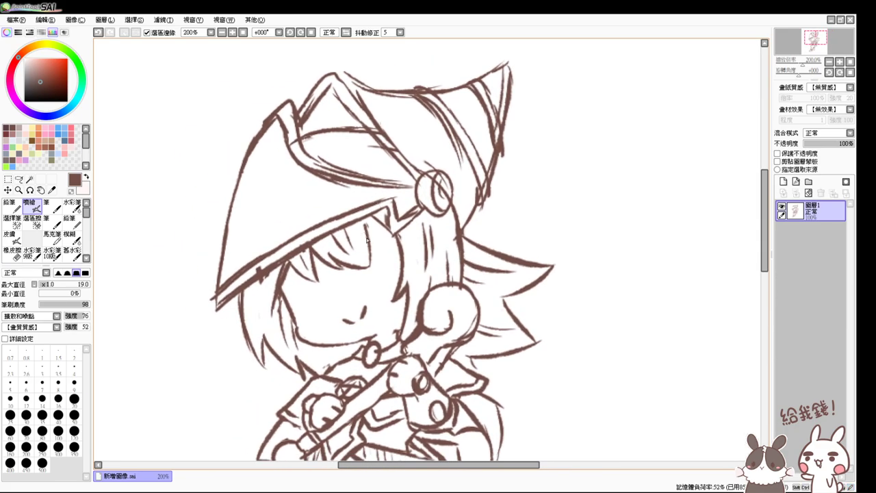
key(e)
mouse_move(370, 227)
mouse_down()
mouse_move(362, 255)
mouse_move(346, 267)
mouse_move(315, 275)
mouse_move(325, 248)
mouse_move(305, 257)
mouse_move(314, 288)
mouse_move(274, 288)
mouse_move(283, 277)
mouse_move(279, 312)
mouse_up()
key(v)
key(e)
Step: Redraw the fringe as jagged pointed strands, with a wide inverted-V gap above the nose and short inner hair lines
key(b)
mouse_move(291, 264)
mouse_down()
mouse_move(303, 294)
mouse_move(292, 270)
mouse_move(300, 288)
mouse_move(322, 287)
mouse_up()
drag(345, 240, 341, 273)
key(ctrl+z)
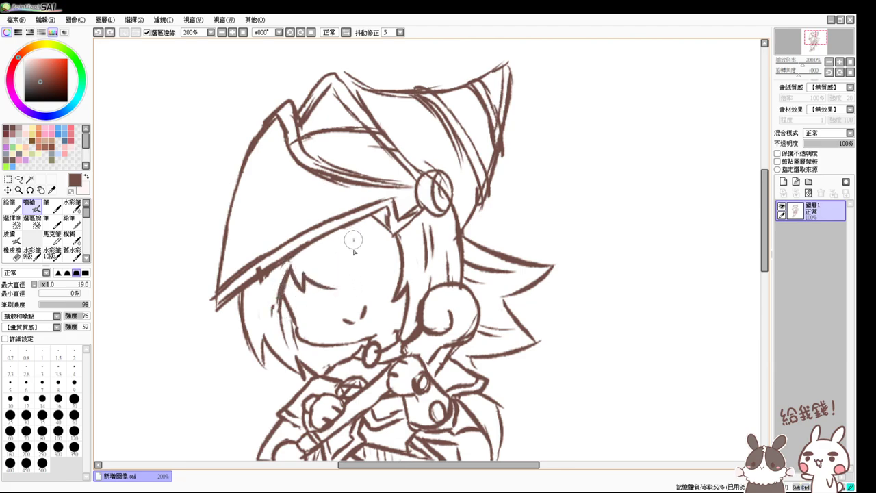
drag(354, 240, 340, 288)
mouse_move(311, 248)
mouse_down()
mouse_move(322, 275)
mouse_move(324, 261)
mouse_up()
mouse_move(327, 241)
mouse_down()
mouse_move(361, 249)
mouse_move(355, 243)
mouse_move(385, 269)
mouse_up()
key(ctrl+z)
drag(356, 242, 382, 269)
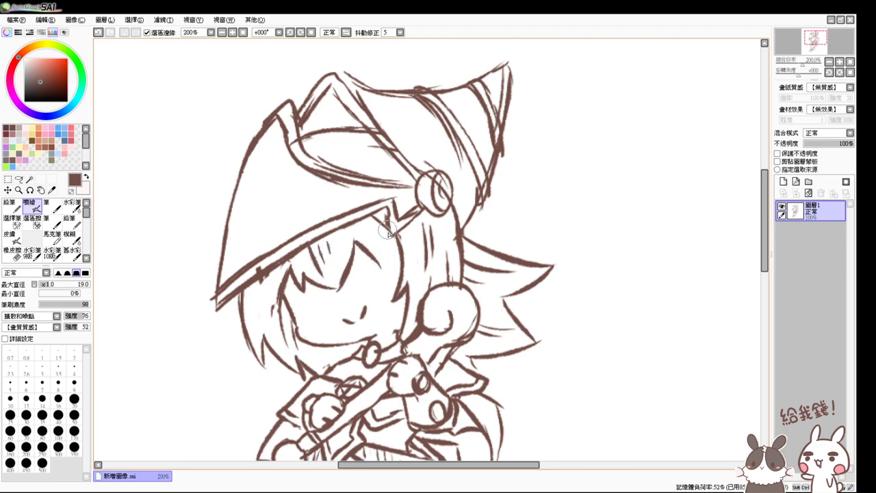
Step: Add short strands to the fringe beneath the brim's notch, redoing the strokes
mouse_move(390, 231)
mouse_down()
mouse_move(382, 265)
mouse_move(378, 238)
mouse_move(377, 264)
mouse_move(388, 246)
mouse_move(380, 263)
mouse_up()
key(ctrl+z)
key(ctrl+z)
key(ctrl+z)
key(ctrl+z)
drag(368, 221, 377, 239)
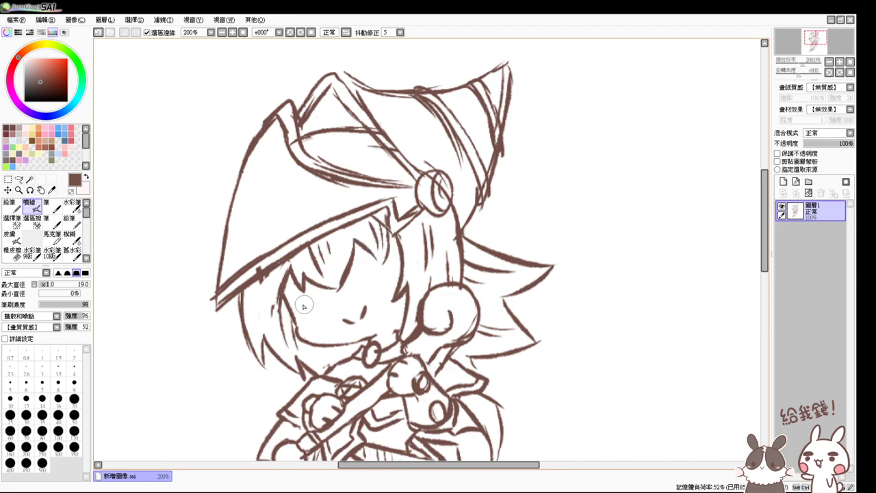
Step: Try drawing the eye lines beneath the fringe, and undo them
mouse_move(301, 290)
mouse_down()
mouse_move(298, 303)
mouse_move(307, 285)
mouse_move(321, 289)
mouse_move(367, 258)
mouse_up()
key(ctrl+z)
mouse_move(360, 265)
mouse_down()
mouse_move(376, 254)
mouse_move(398, 269)
mouse_up()
key(ctrl+z)
key(ctrl+z)
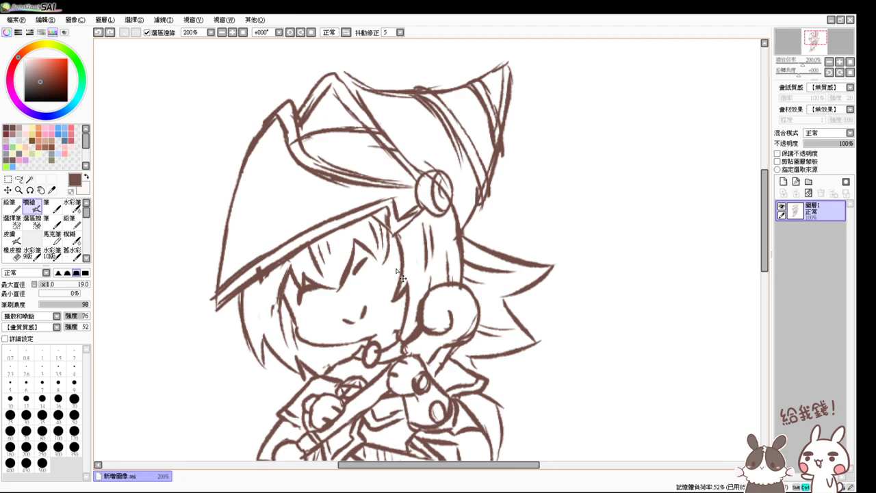
key(ctrl+z)
key(ctrl+z)
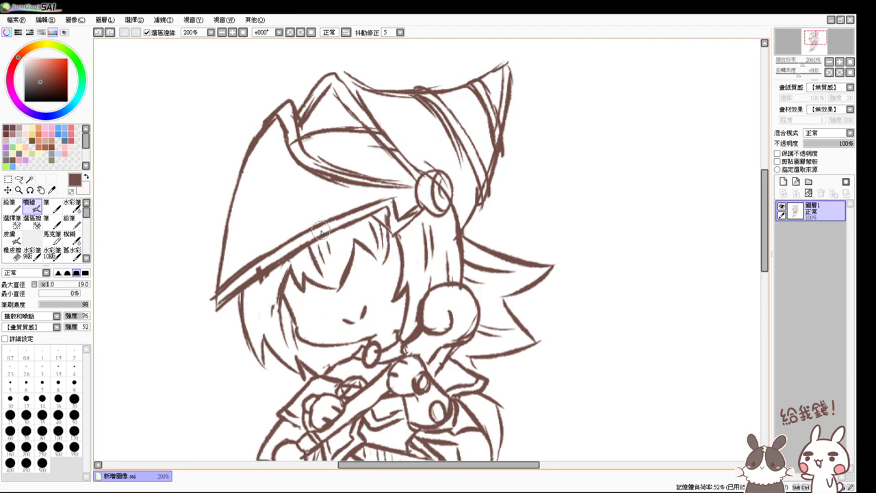
Step: Add short curved strokes on the hat's folded front above the brim
mouse_move(331, 168)
mouse_down()
mouse_move(352, 153)
mouse_move(353, 162)
mouse_up()
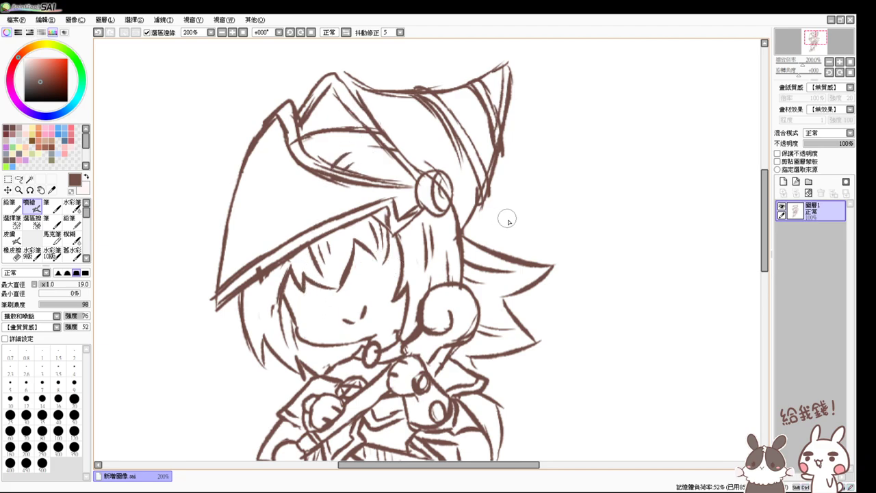
Step: Erase the outer edges of the hair spikes behind the staff's spiral head
drag(512, 268, 514, 226)
key(e)
mouse_move(479, 199)
mouse_down()
mouse_move(545, 232)
mouse_move(509, 262)
mouse_move(539, 294)
mouse_up()
key(b)
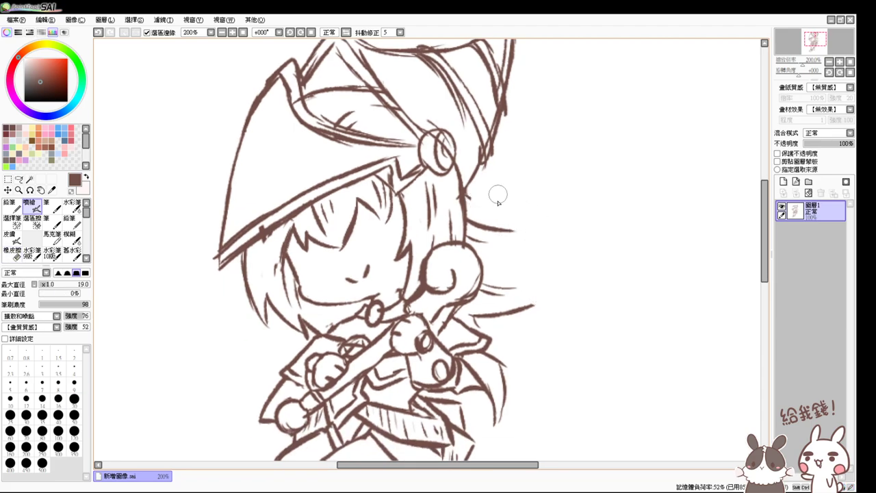
key(e)
drag(514, 229, 490, 233)
key(e)
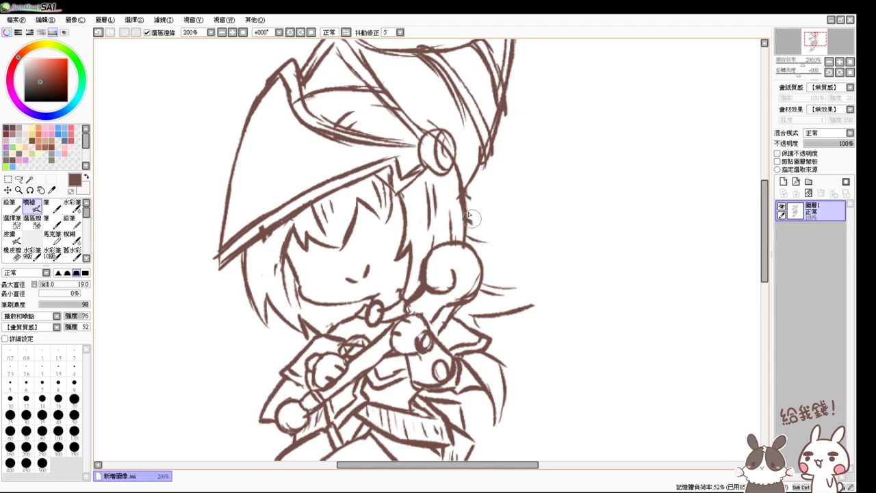
key(e)
mouse_move(473, 198)
mouse_down()
mouse_move(481, 240)
mouse_move(501, 233)
mouse_up()
Step: Try several shapes for the upper rear hair spike, from drooping to upswept, undoing each one
key(b)
mouse_move(468, 210)
mouse_down()
mouse_move(474, 223)
mouse_move(524, 240)
mouse_up()
key(ctrl+z)
key(ctrl+z)
mouse_move(463, 196)
mouse_down()
mouse_move(518, 219)
mouse_move(464, 198)
mouse_move(540, 242)
mouse_move(502, 254)
mouse_up()
key(ctrl+z)
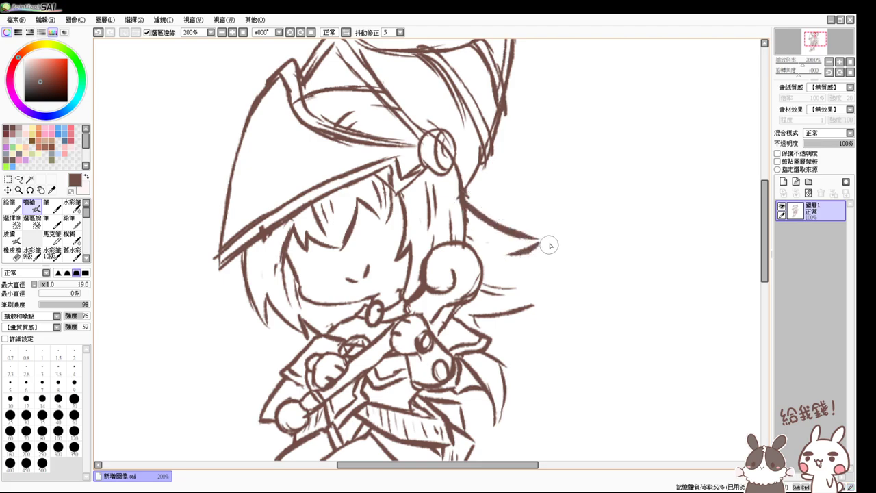
key(ctrl+z)
key(ctrl+z)
mouse_move(464, 194)
mouse_down()
mouse_move(580, 195)
mouse_move(515, 239)
mouse_move(591, 295)
mouse_up()
drag(588, 295, 501, 330)
key(ctrl+z)
key(ctrl+z)
key(ctrl+z)
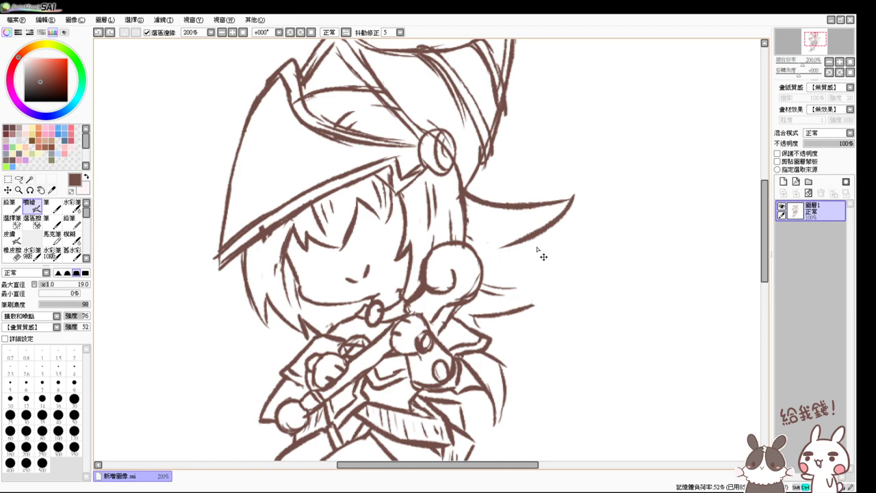
Step: Try a short upper spike with a longer, fuller lower spike behind the staff's head
drag(465, 189, 498, 230)
key(ctrl+z)
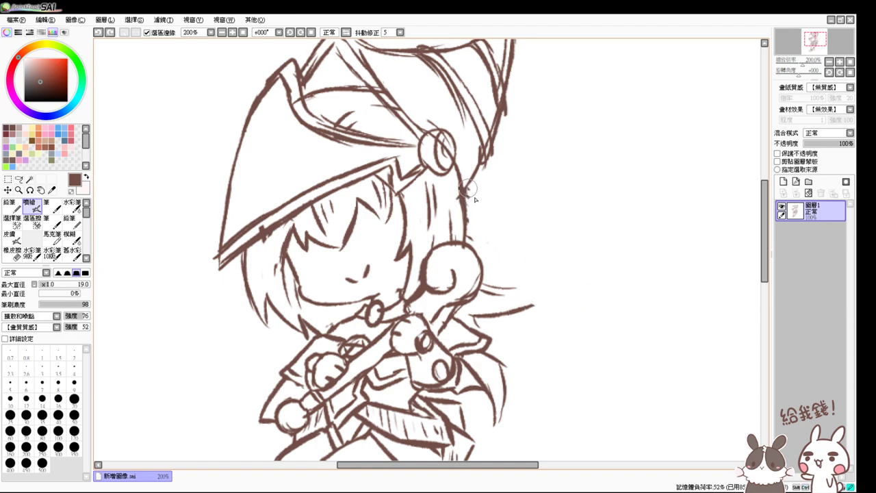
drag(467, 187, 505, 287)
drag(501, 262, 547, 301)
key(ctrl+z)
key(ctrl+z)
mouse_move(467, 218)
mouse_down()
mouse_move(489, 236)
mouse_move(525, 248)
mouse_up()
key(e)
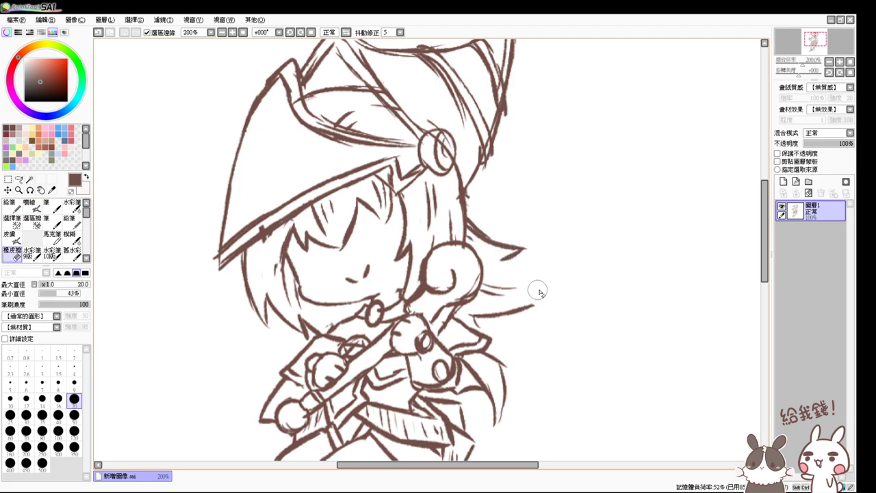
mouse_move(536, 305)
mouse_down()
mouse_move(500, 314)
mouse_move(499, 287)
mouse_move(482, 284)
mouse_move(552, 296)
mouse_move(522, 317)
mouse_move(487, 324)
mouse_up()
key(b)
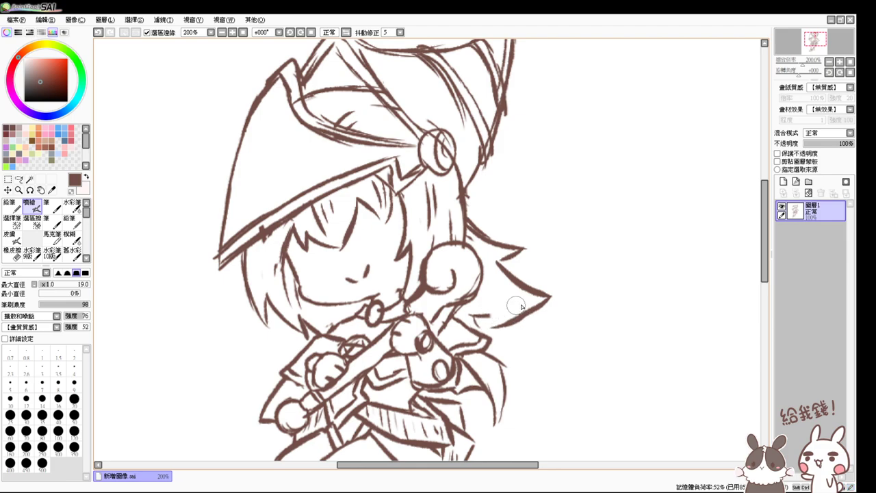
Step: Undo the rear hair changes back to the original two-spike outline
key(ctrl+z)
key(ctrl+z)
key(ctrl+z)
key(ctrl+z)
key(ctrl+z)
key(ctrl+z)
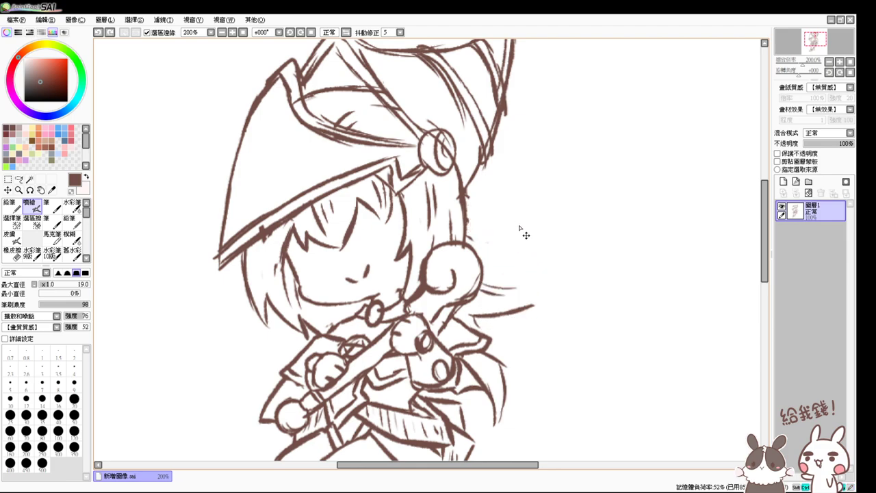
key(ctrl+z)
key(ctrl+z)
key(ctrl+z)
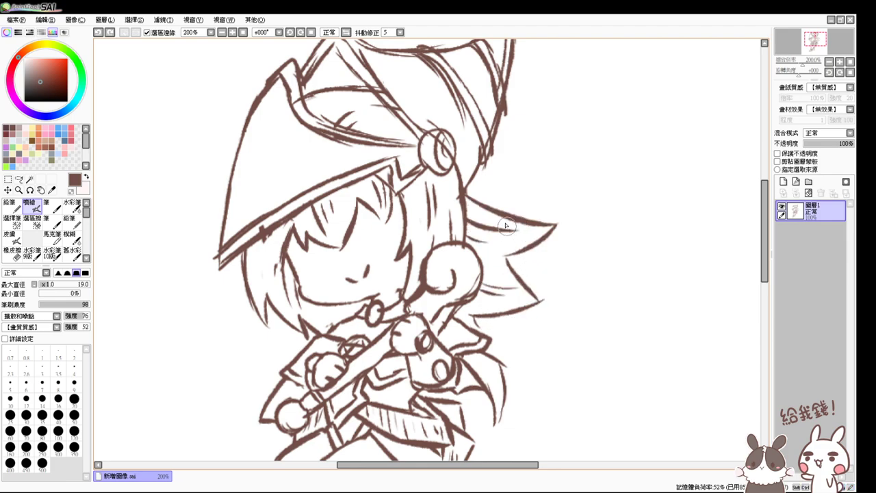
Step: Erase the upper rear hair spike and redraw it as a shorter, upturned spike
key(e)
drag(471, 195, 564, 224)
key(b)
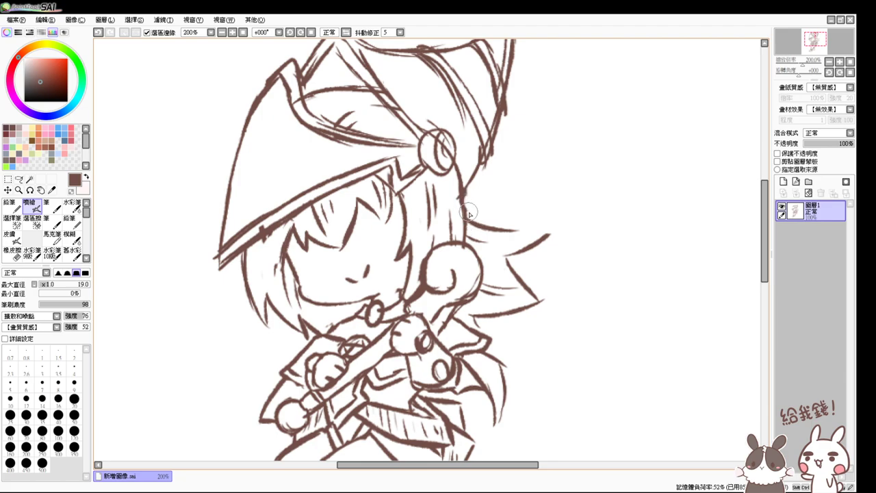
mouse_move(470, 215)
mouse_down()
mouse_move(528, 201)
mouse_move(518, 235)
mouse_up()
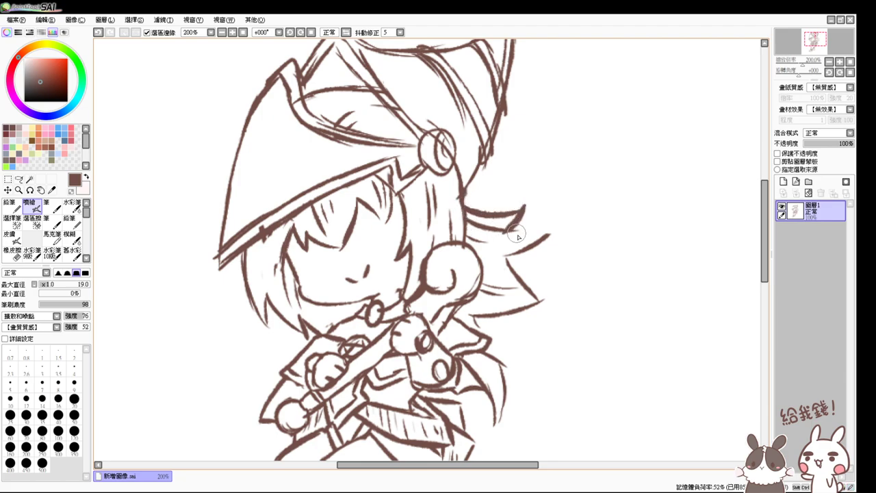
key(ctrl+z)
key(ctrl+z)
mouse_move(466, 194)
mouse_down()
mouse_move(505, 208)
mouse_move(534, 201)
mouse_up()
mouse_move(531, 201)
mouse_down()
mouse_move(507, 231)
mouse_move(522, 255)
mouse_move(512, 267)
mouse_up()
key(e)
key(b)
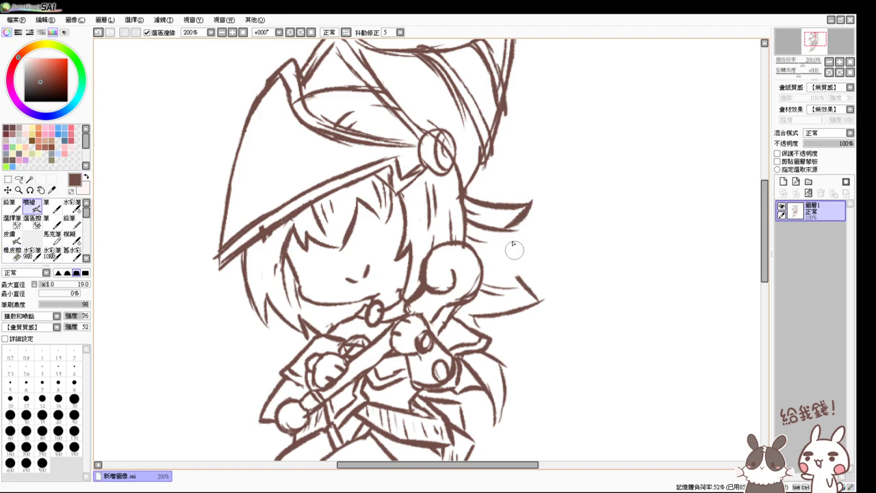
Step: Erase all the hair spikes behind the staff's spiral head
mouse_move(507, 231)
mouse_down()
mouse_move(568, 259)
mouse_move(511, 296)
mouse_move(516, 283)
mouse_move(506, 290)
mouse_move(504, 303)
mouse_move(541, 280)
mouse_move(534, 278)
mouse_move(529, 194)
mouse_move(489, 195)
mouse_move(475, 226)
mouse_move(500, 254)
mouse_move(490, 319)
mouse_up()
key(e)
key(b)
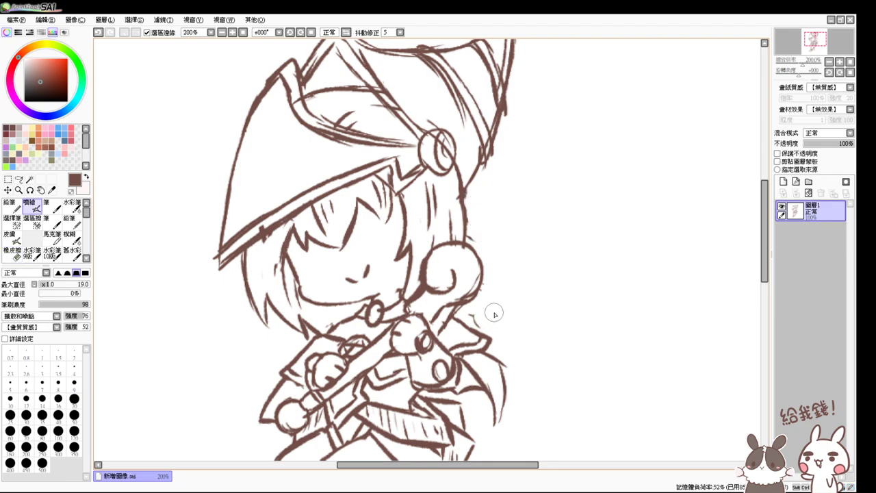
Step: Draw a new upper rear hair spike sweeping outward from below the hat, redoing its strokes
drag(682, 275, 633, 299)
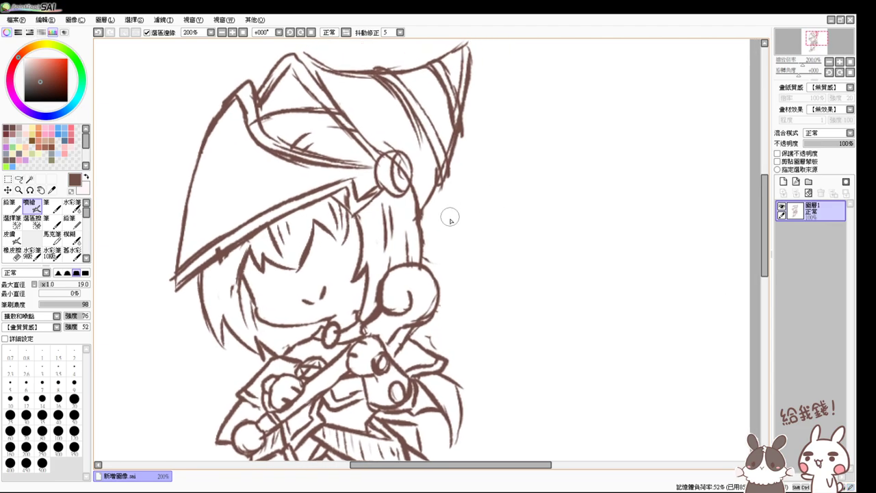
drag(414, 216, 505, 240)
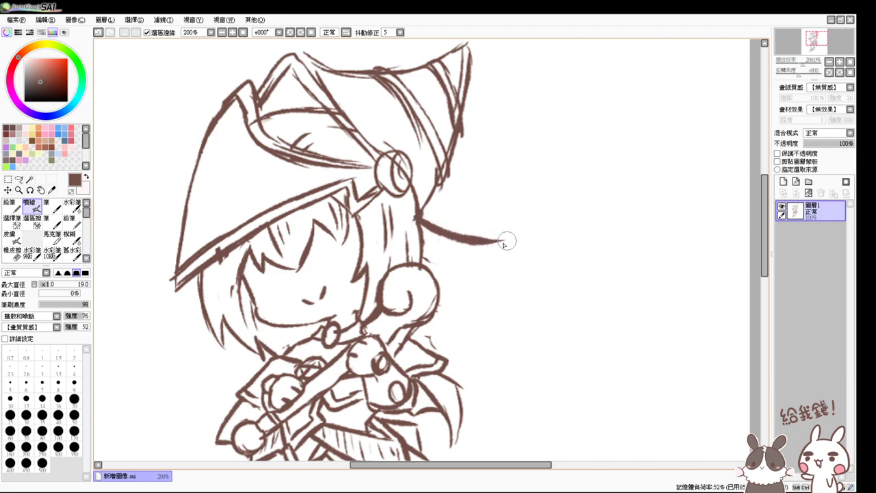
key(ctrl+z)
mouse_move(419, 217)
mouse_down()
mouse_move(517, 234)
mouse_move(481, 262)
mouse_up()
key(ctrl+z)
mouse_move(516, 235)
mouse_down()
mouse_move(472, 274)
mouse_move(545, 299)
mouse_move(493, 328)
mouse_up()
key(ctrl+z)
key(ctrl+z)
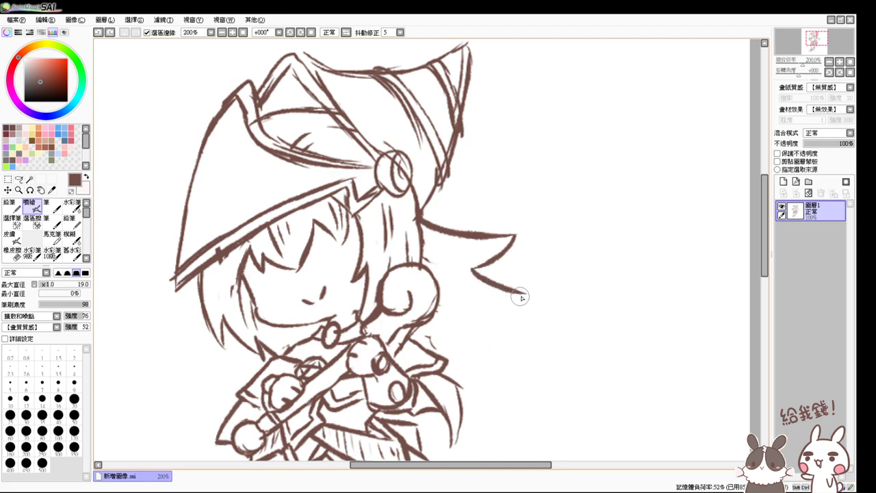
Step: Draw the lower rear hair spike with its underside curving back toward the cape, redoing the strokes
drag(524, 295, 490, 315)
key(ctrl+z)
mouse_move(513, 301)
mouse_down()
mouse_move(435, 330)
mouse_move(475, 359)
mouse_up()
mouse_move(437, 330)
mouse_down()
mouse_move(479, 360)
mouse_move(451, 377)
mouse_up()
key(ctrl+z)
key(ctrl+z)
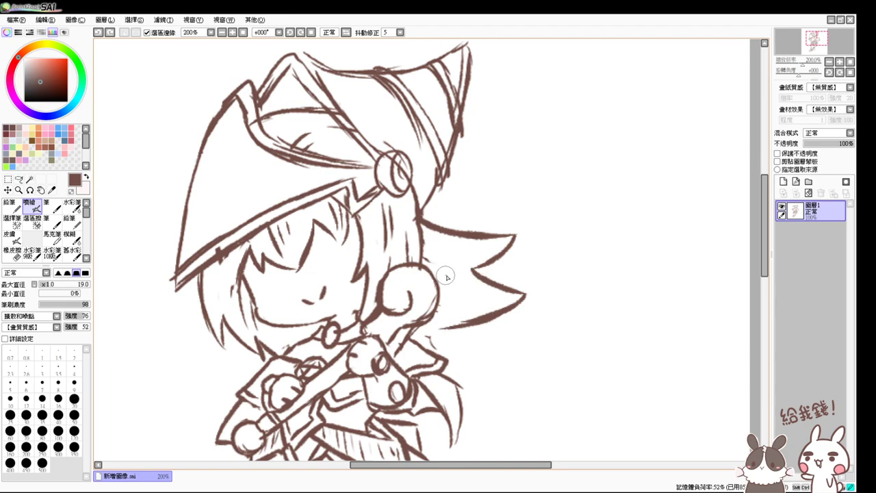
Step: Add an inner strand line from the staff's spiral head to the notch between the rear spikes
drag(445, 276, 486, 262)
key(ctrl+z)
drag(439, 276, 500, 255)
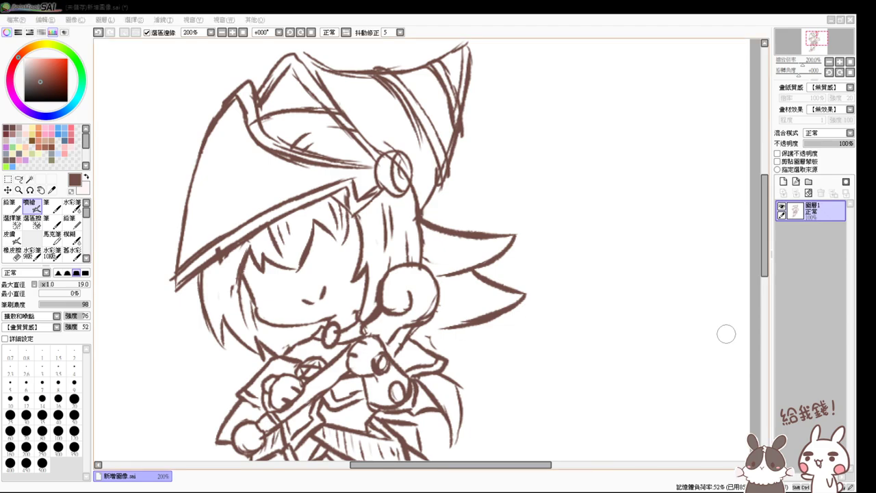
click(810, 327)
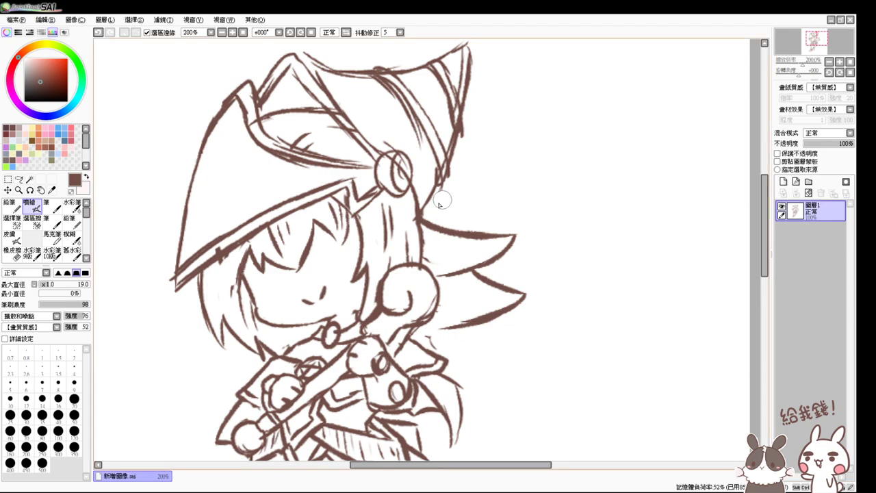
Step: Erase both rear hair spikes and the outer edge of the side hair above the staff's head
key(e)
mouse_move(457, 255)
mouse_down()
mouse_move(462, 233)
mouse_move(446, 237)
mouse_move(460, 256)
mouse_move(445, 273)
mouse_move(514, 289)
mouse_move(529, 306)
mouse_move(455, 318)
mouse_up()
key(v)
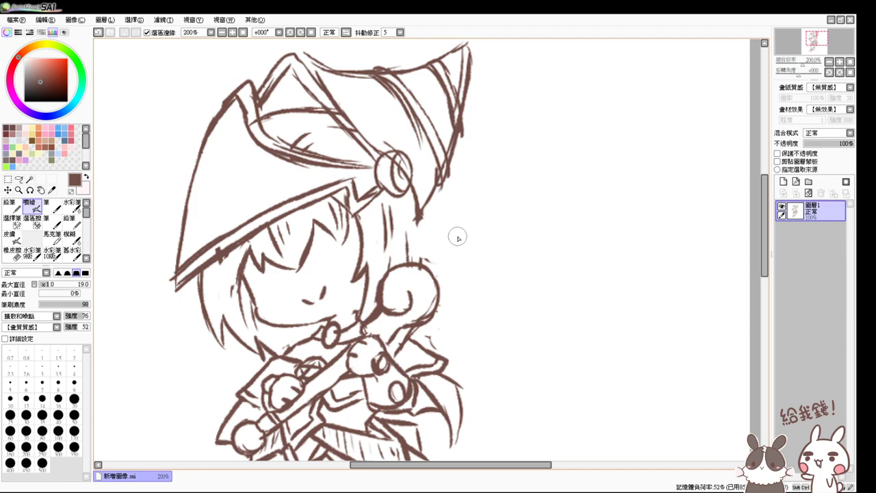
Step: Redraw the rear hair as two downward-sweeping spikes, one from below the hat button and one behind the staff's head
drag(415, 217, 496, 256)
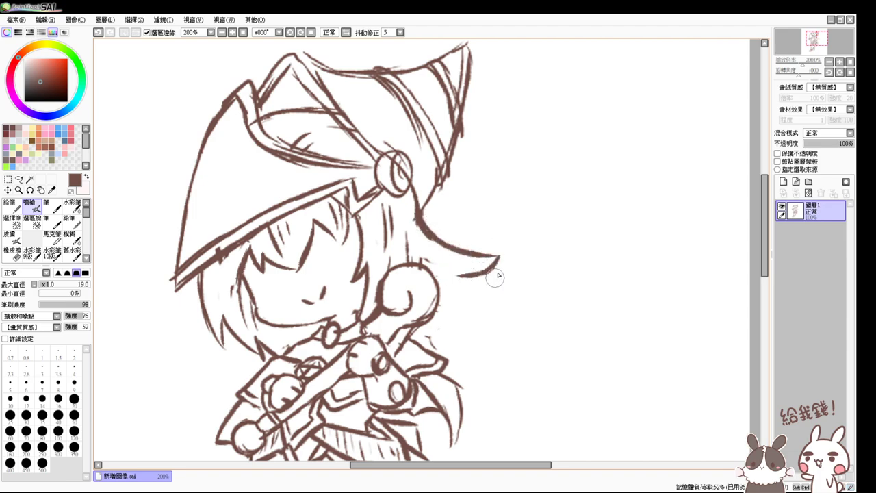
drag(500, 260, 457, 279)
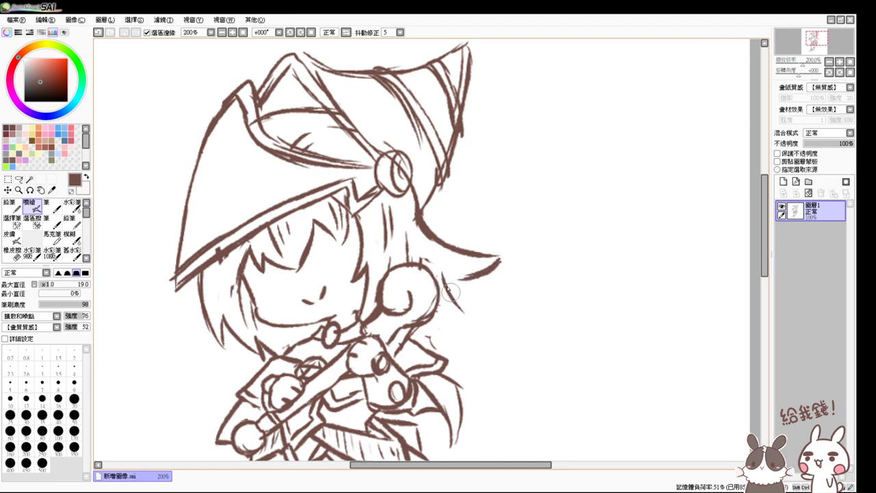
mouse_move(433, 283)
mouse_down()
mouse_move(513, 327)
mouse_move(428, 354)
mouse_up()
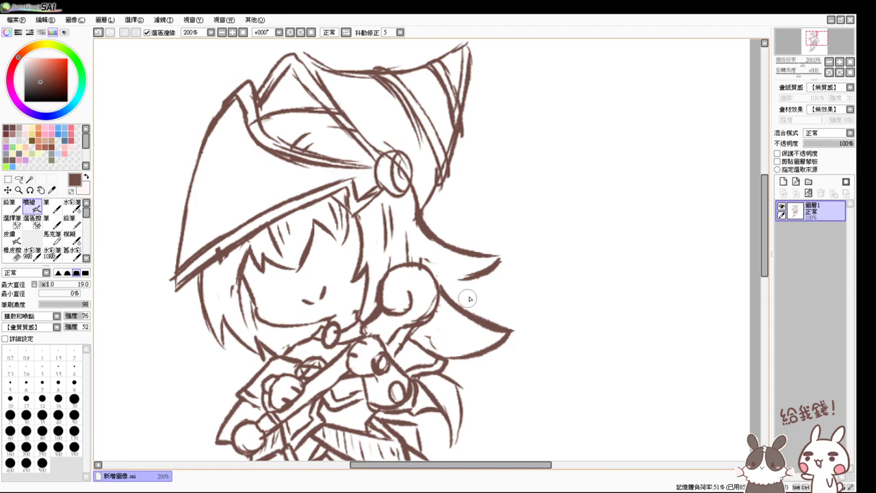
Step: Erase the tips of the front hair lock beside the face and redraw them as shorter, pointed ends
key(e)
drag(276, 341, 262, 347)
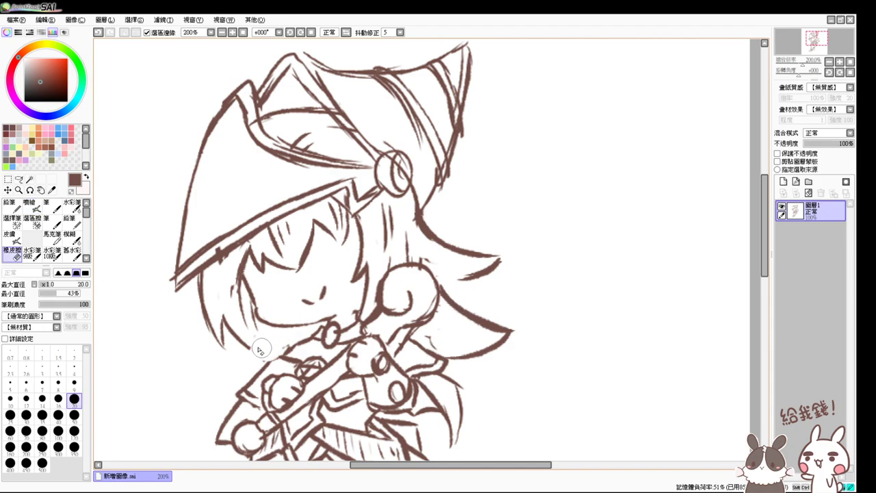
key(v)
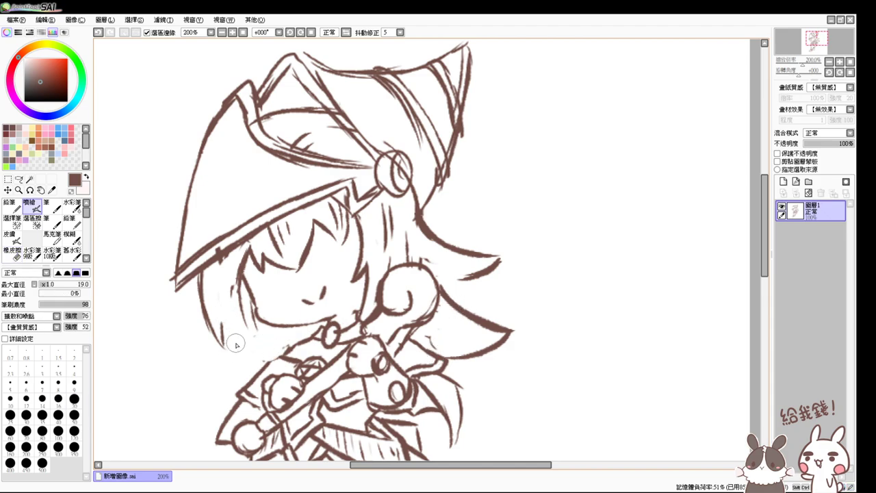
mouse_move(221, 325)
mouse_down()
mouse_move(258, 349)
mouse_move(226, 328)
mouse_move(265, 329)
mouse_move(253, 322)
mouse_move(288, 352)
mouse_move(265, 321)
mouse_move(291, 346)
mouse_up()
key(ctrl+z)
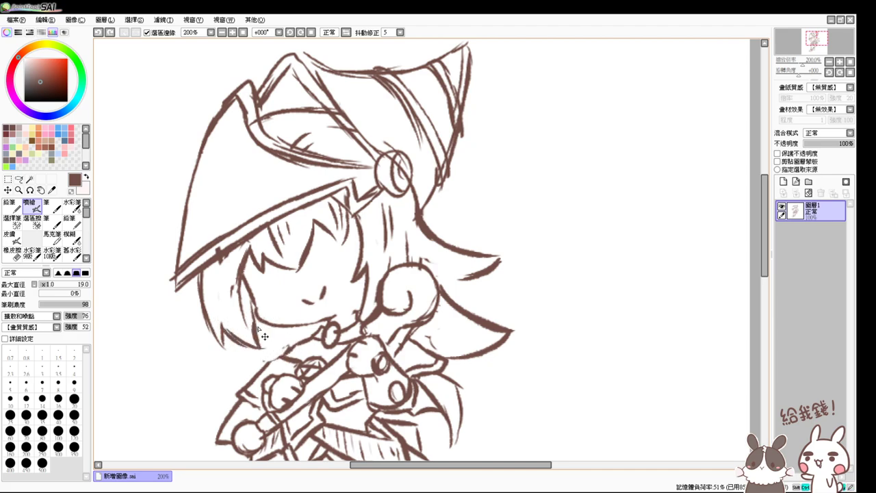
Step: Try a small spiked strand beneath the front hair lock, just above the coat's shoulder
mouse_move(253, 322)
mouse_down()
mouse_move(241, 355)
mouse_move(199, 389)
mouse_up()
key(ctrl+z)
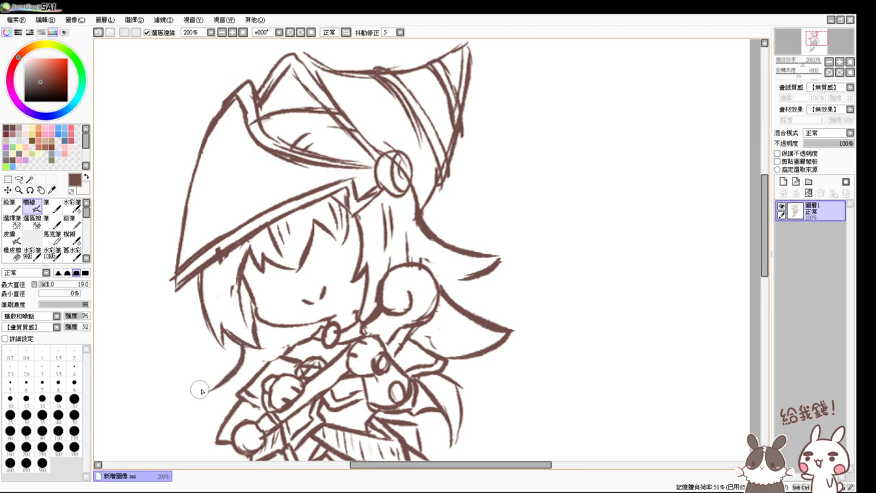
key(ctrl+z)
mouse_move(236, 342)
mouse_down()
mouse_move(218, 374)
mouse_move(247, 359)
mouse_move(262, 383)
mouse_up()
key(ctrl+z)
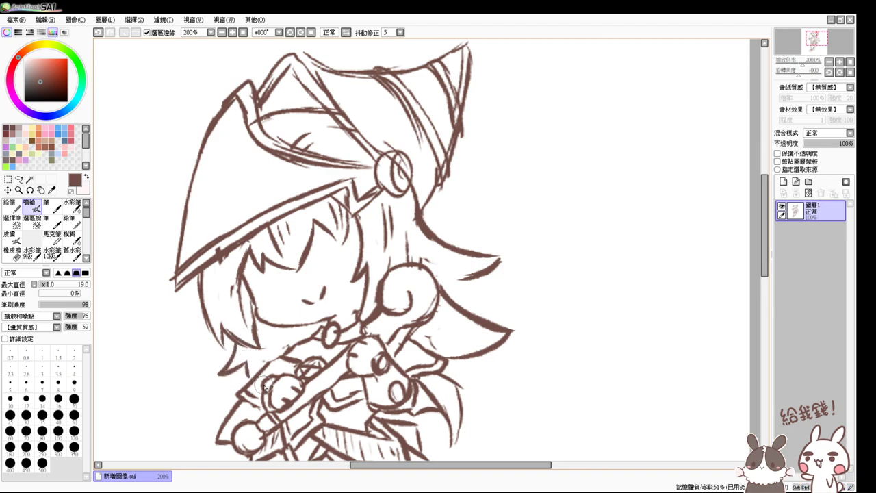
Step: Erase the lower rear hair spike and the upper spike's underside, and thin the upper spike's edge below the hat button
key(e)
mouse_move(465, 280)
mouse_down()
mouse_move(449, 299)
mouse_move(442, 291)
mouse_move(460, 311)
mouse_move(467, 352)
mouse_up()
key(b)
key(e)
drag(509, 253, 466, 279)
key(b)
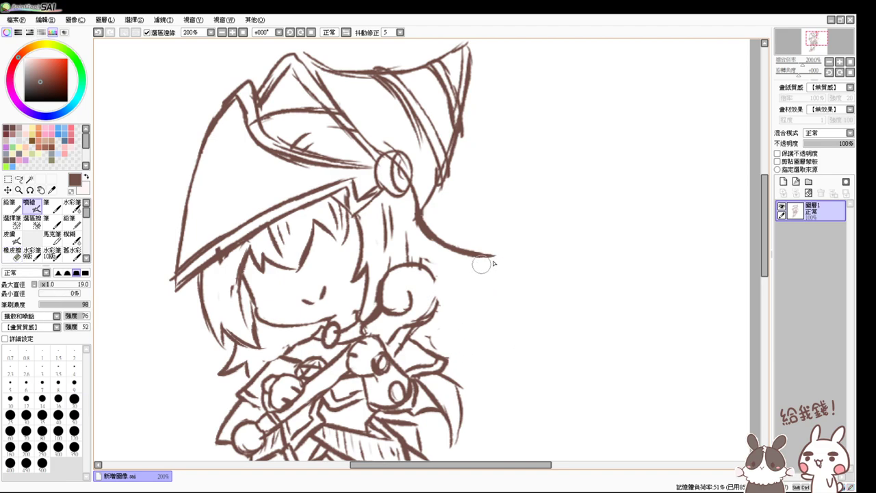
key(e)
drag(408, 212, 427, 235)
key(v)
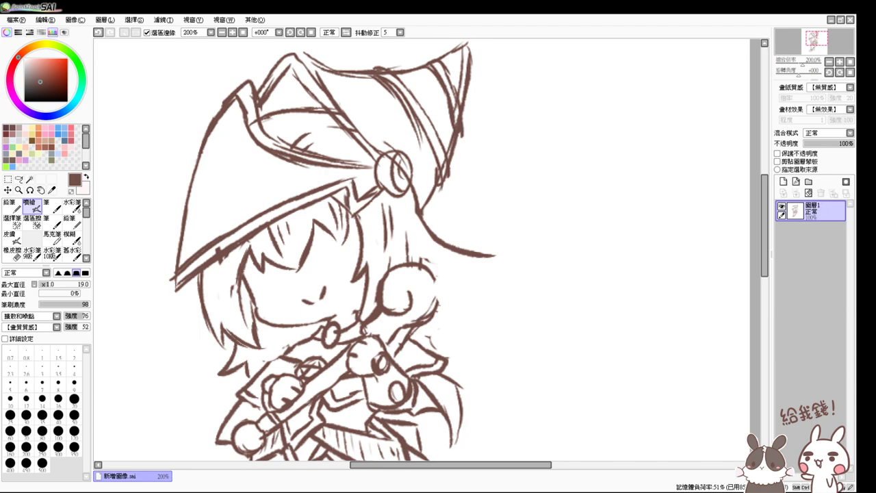
Step: Try lengthening the upper rear hair spike's top edge outward
key(alt+Tab)
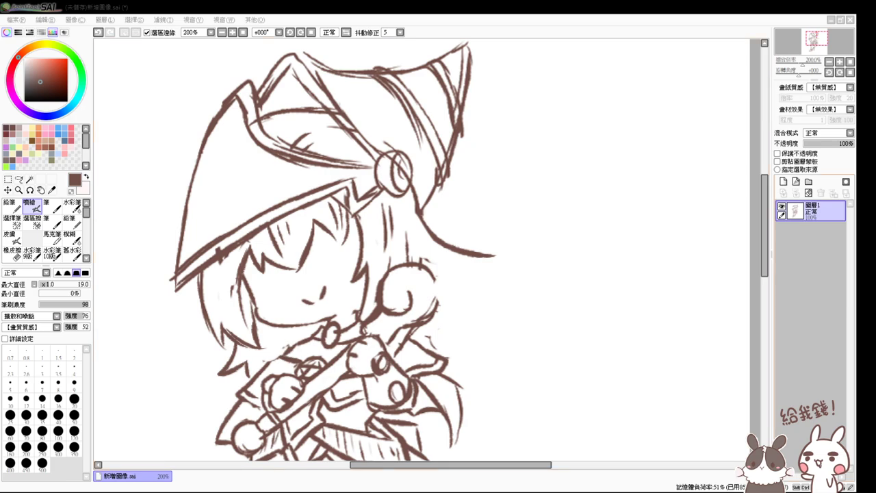
key(alt+Tab)
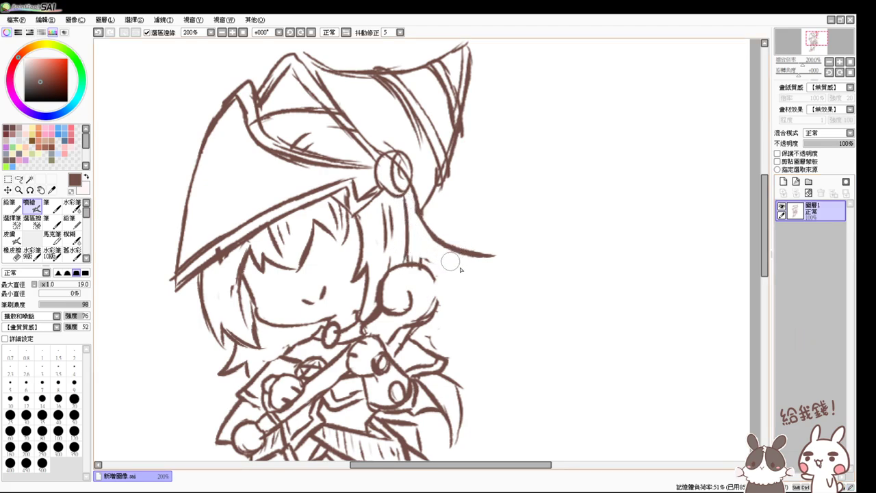
mouse_move(467, 251)
mouse_down()
mouse_move(493, 257)
mouse_move(527, 252)
mouse_move(484, 280)
mouse_up()
key(ctrl+z)
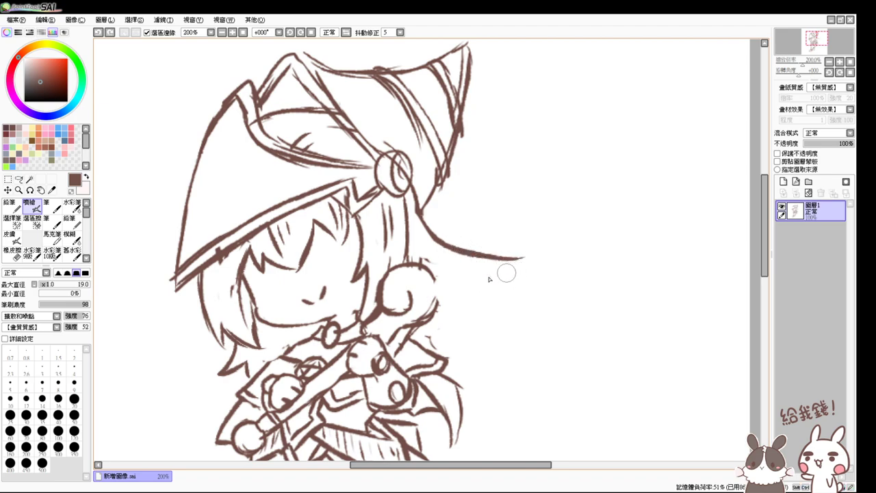
Step: Erase the small mouth marks from the face
key(e)
drag(320, 298, 304, 300)
key(b)
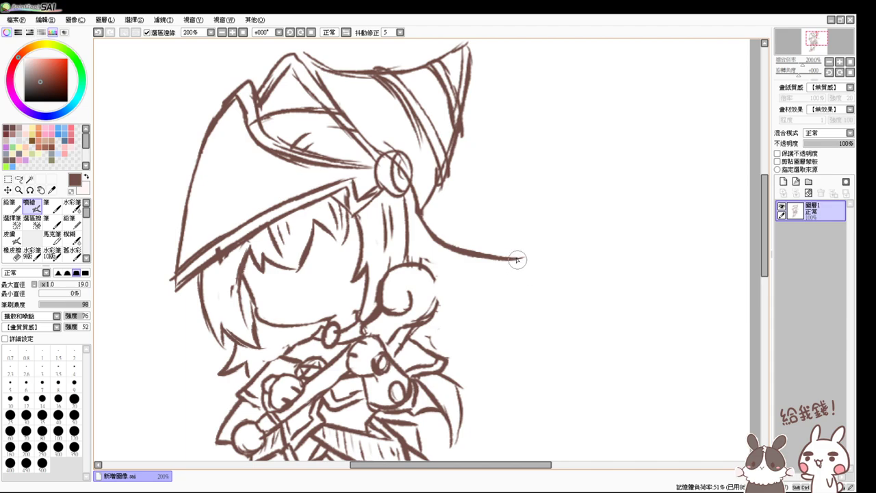
Step: Try the upper rear spike with a steeper downward edge, testing its underside and a second spike beneath it
key(e)
drag(418, 220, 526, 260)
key(a)
mouse_move(413, 203)
mouse_down()
mouse_move(434, 243)
mouse_move(495, 301)
mouse_move(445, 309)
mouse_move(472, 358)
mouse_up()
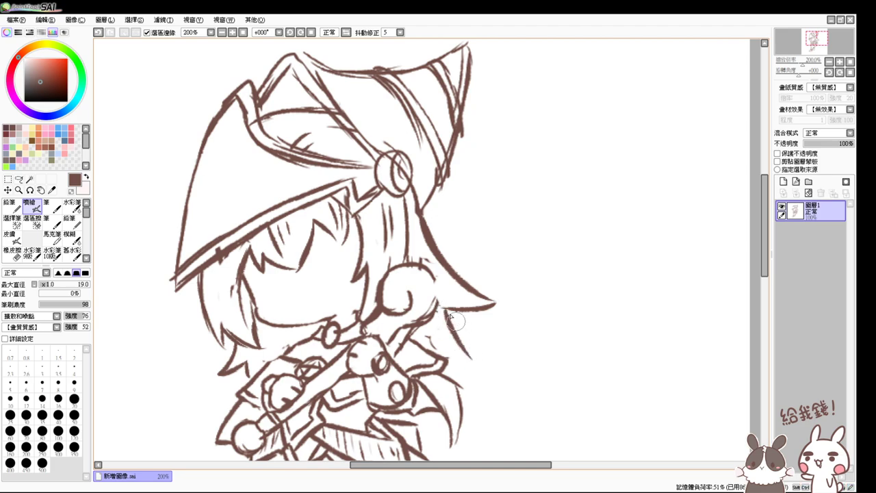
mouse_move(452, 318)
mouse_down()
mouse_move(496, 368)
mouse_move(431, 369)
mouse_up()
key(ctrl+z)
key(ctrl+z)
key(ctrl+z)
key(ctrl+z)
drag(494, 300, 448, 299)
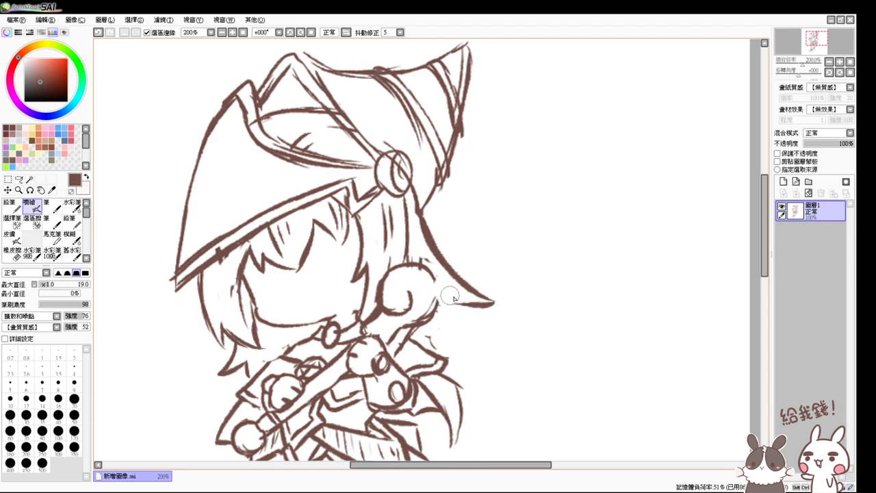
key(ctrl+z)
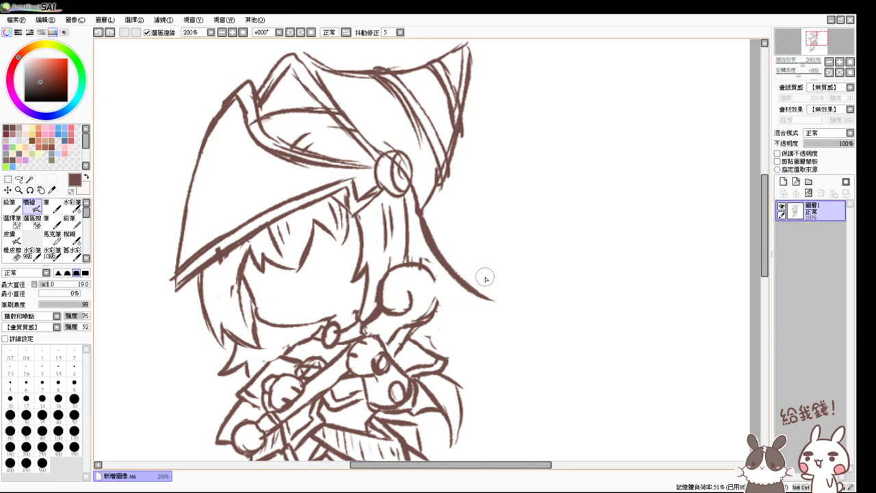
Step: Erase the outer part of the rear hair edge and redraw the outer curve of the staff's spiral head
key(e)
drag(459, 289, 522, 297)
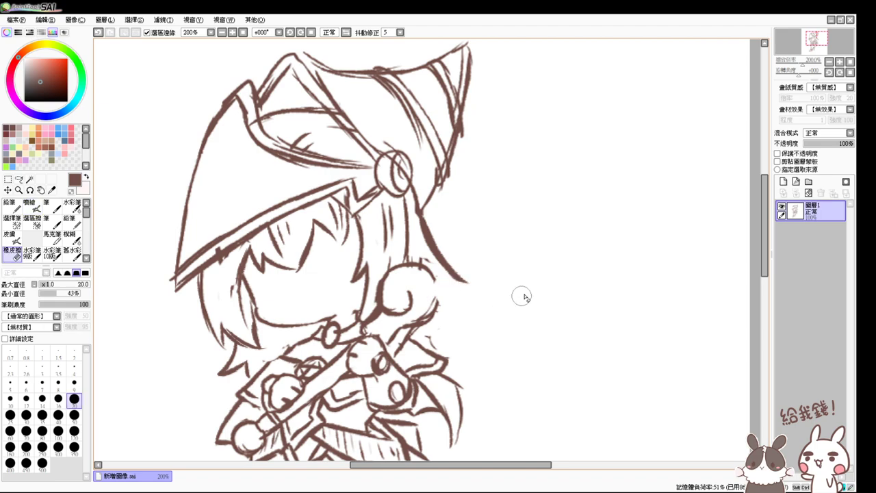
key(b)
key(e)
drag(426, 249, 485, 282)
key(b)
mouse_move(427, 270)
mouse_down()
mouse_move(439, 306)
mouse_move(423, 277)
mouse_move(438, 286)
mouse_move(429, 302)
mouse_move(428, 269)
mouse_move(422, 304)
mouse_move(429, 299)
mouse_move(422, 276)
mouse_move(433, 301)
mouse_move(425, 270)
mouse_move(444, 312)
mouse_up()
key(e)
key(v)
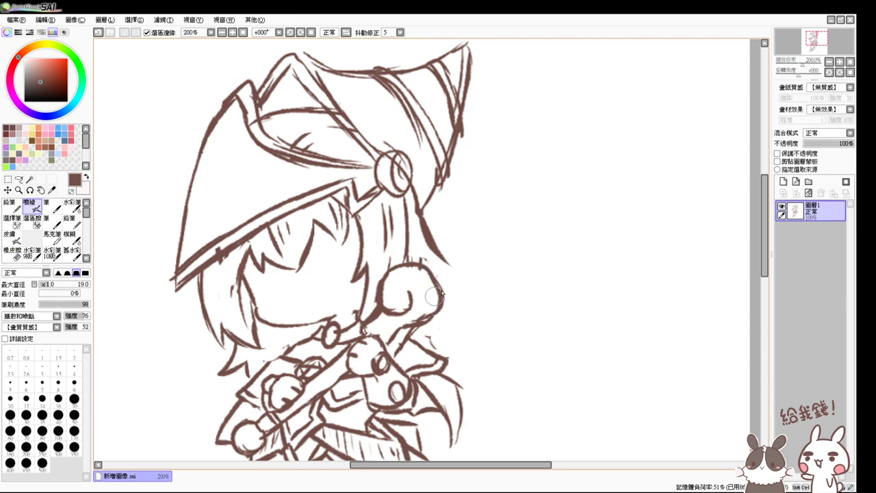
Step: Draw two pointed rear hair spikes sweeping outward behind the staff's head, one above the other
mouse_move(430, 237)
mouse_down()
mouse_move(498, 283)
mouse_move(462, 302)
mouse_move(506, 294)
mouse_move(451, 308)
mouse_move(478, 350)
mouse_up()
key(ctrl+z)
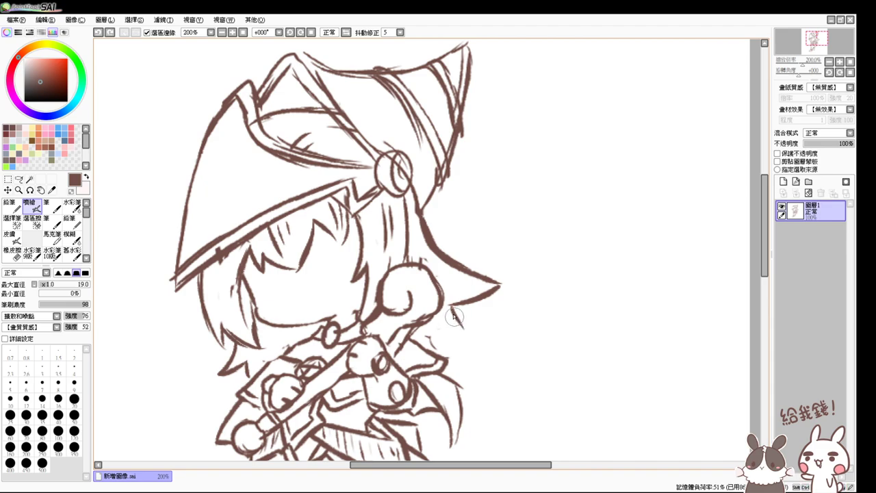
mouse_move(451, 307)
mouse_down()
mouse_move(502, 344)
mouse_move(448, 350)
mouse_up()
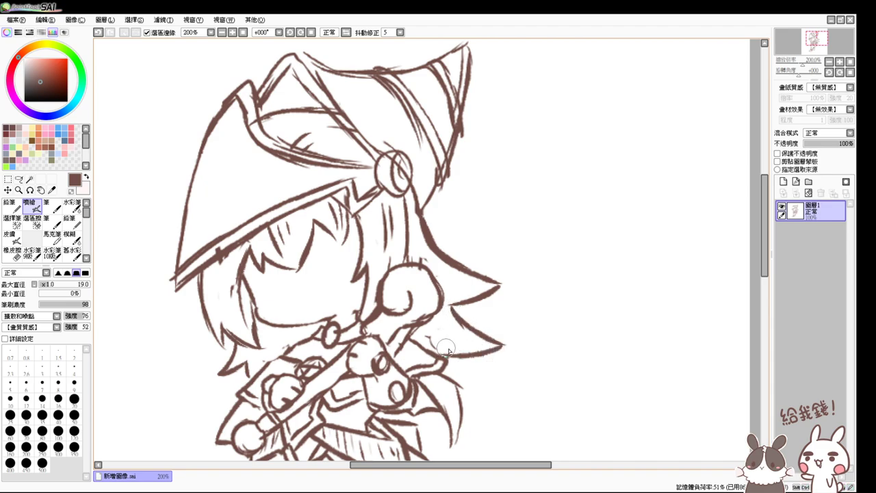
Step: Erase the small strand under the front hair lock and draw a short hair line below the chin toward the collar
key(e)
mouse_move(236, 353)
mouse_down()
mouse_move(223, 369)
mouse_move(264, 367)
mouse_up()
key(v)
key(ctrl+z)
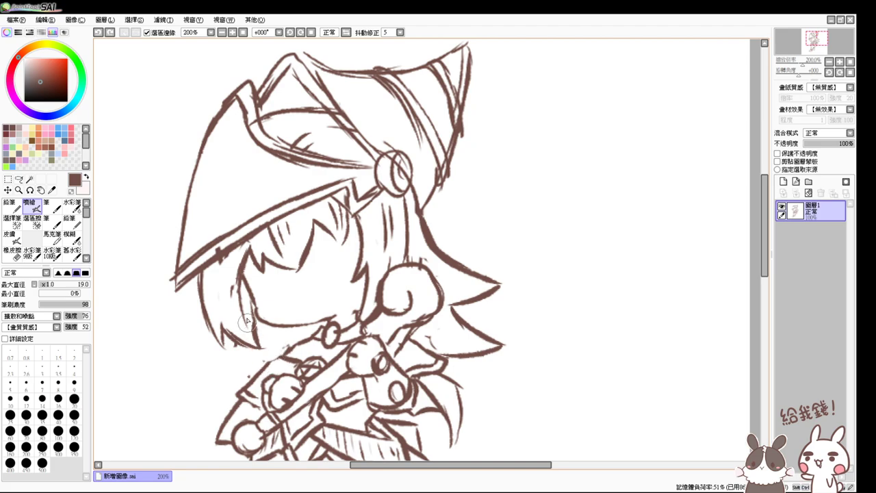
drag(256, 317, 280, 354)
key(ctrl+z)
drag(257, 319, 282, 356)
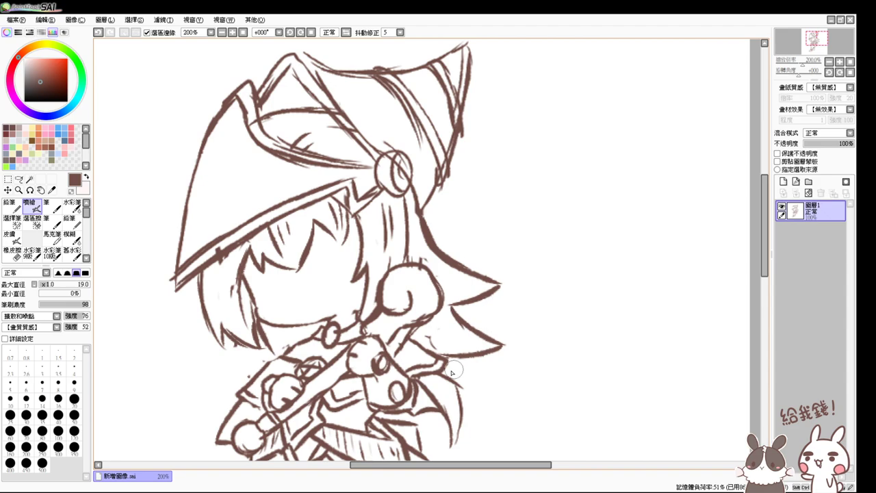
Step: Erase the inner top edges of both rear hair spikes and redraw them with a layered start behind the staff's head
key(e)
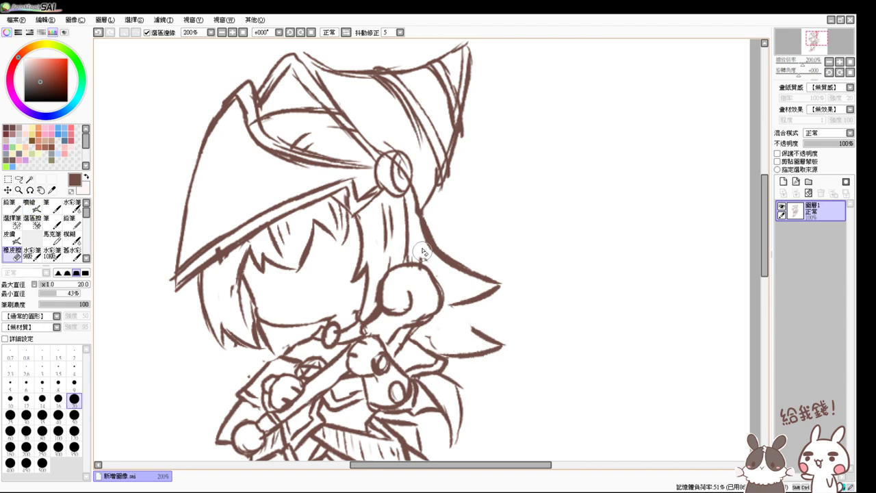
key(b)
key(e)
drag(424, 234, 448, 260)
key(b)
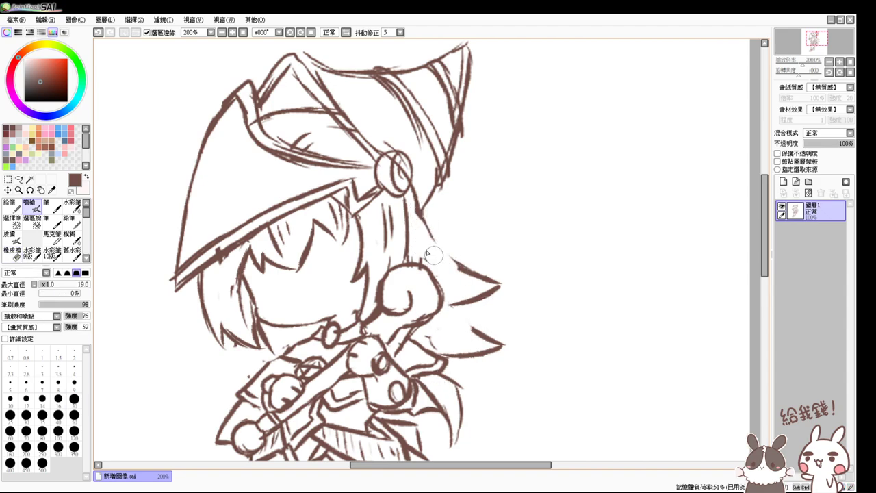
mouse_move(415, 236)
mouse_down()
mouse_move(461, 266)
mouse_move(469, 288)
mouse_up()
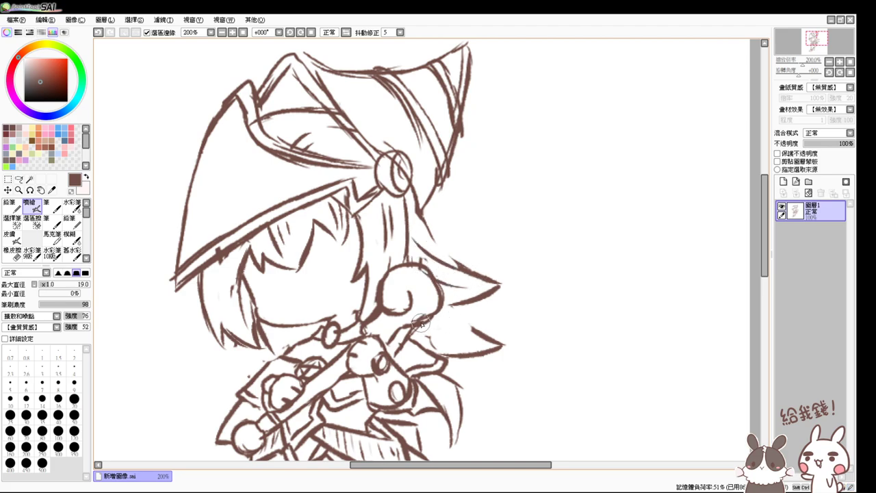
drag(428, 329, 464, 338)
mouse_move(447, 305)
mouse_down()
mouse_move(489, 334)
mouse_move(492, 237)
mouse_move(511, 212)
mouse_move(480, 213)
mouse_move(476, 226)
mouse_up()
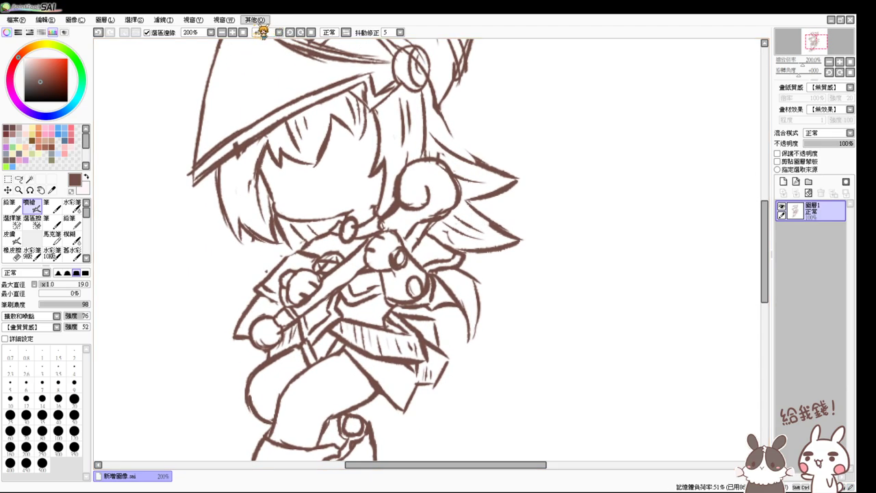
Step: Draw an open book's spine and near cover as a tilted panel in front of the character's coat
click(244, 33)
click(232, 32)
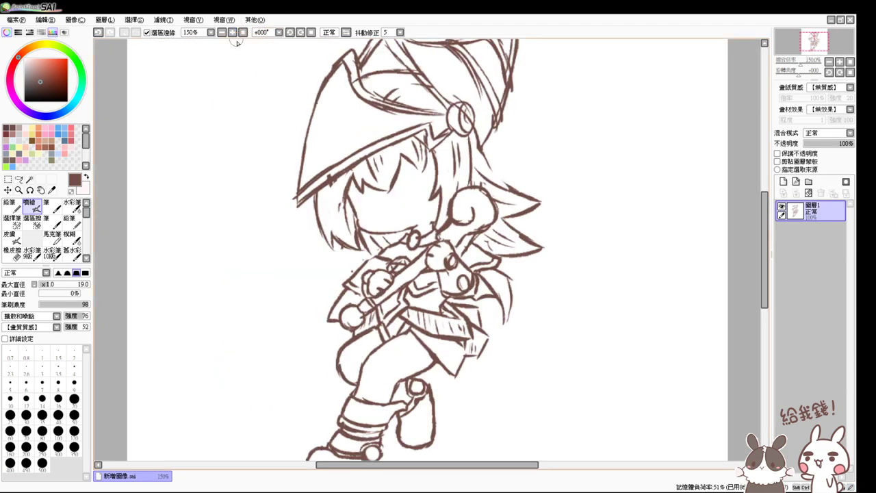
drag(525, 312, 535, 331)
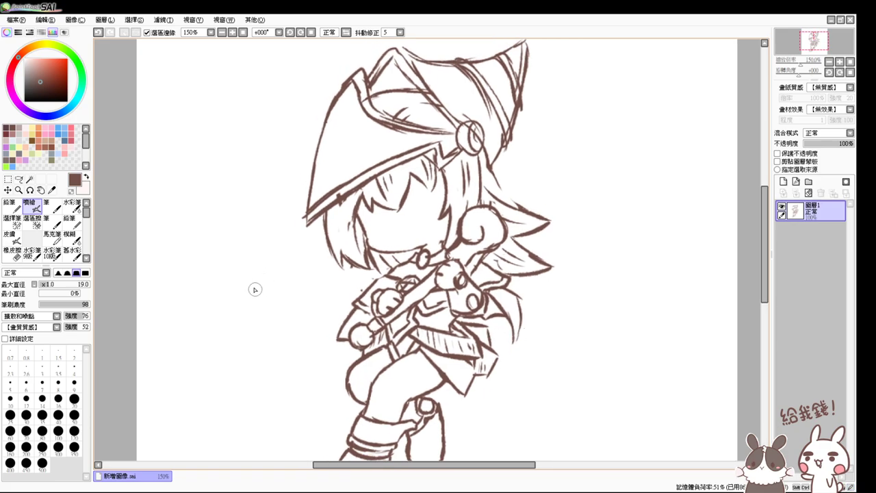
drag(255, 279, 273, 345)
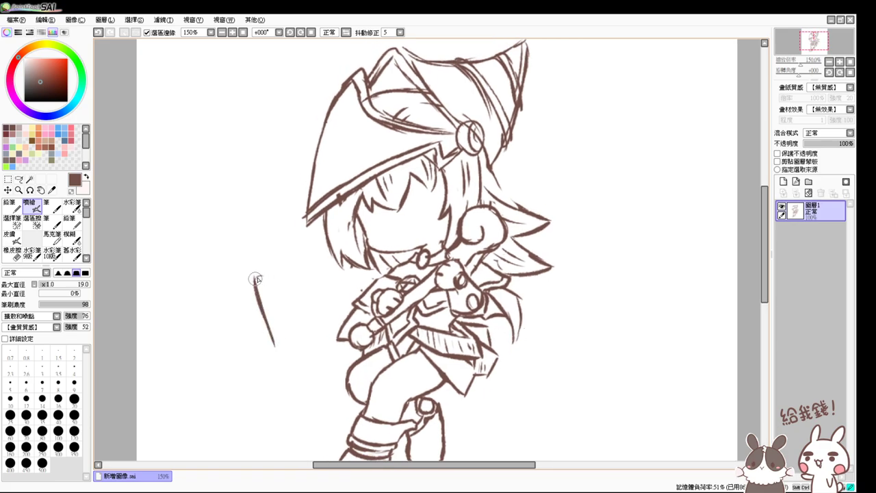
mouse_move(254, 277)
mouse_down()
mouse_move(292, 343)
mouse_move(277, 343)
mouse_up()
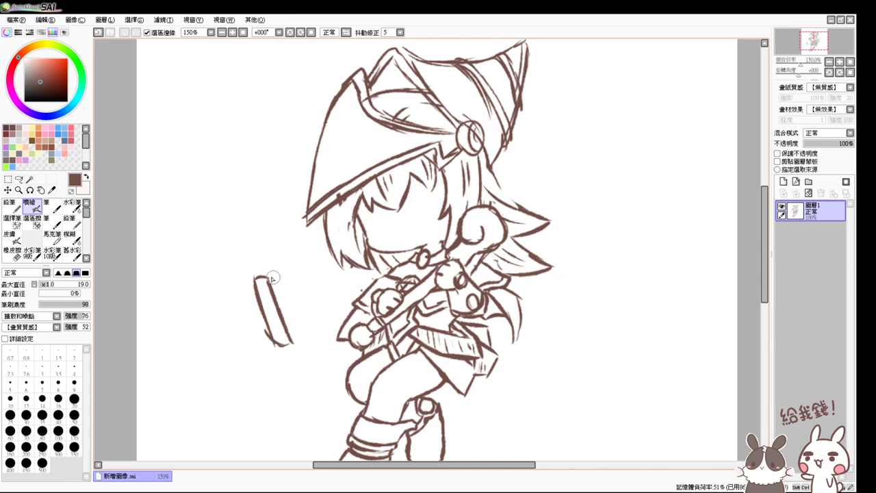
drag(267, 278, 325, 263)
key(ctrl+z)
key(ctrl+z)
mouse_move(264, 277)
mouse_down()
mouse_move(328, 257)
mouse_move(342, 325)
mouse_up()
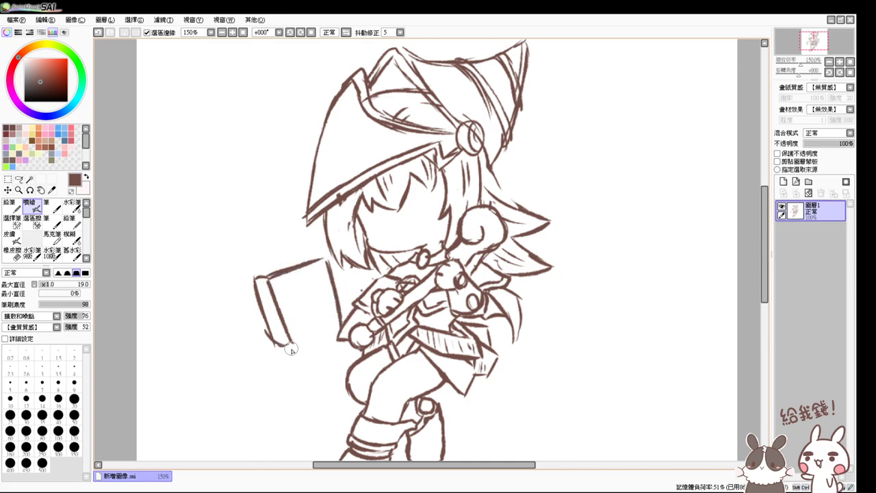
drag(291, 348, 327, 337)
Step: Add the book's far cover, an inner border line on the near cover and the page edges along its top
mouse_move(239, 262)
mouse_down()
mouse_move(253, 279)
mouse_move(238, 261)
mouse_move(252, 319)
mouse_up()
drag(241, 287, 263, 334)
drag(249, 322, 273, 341)
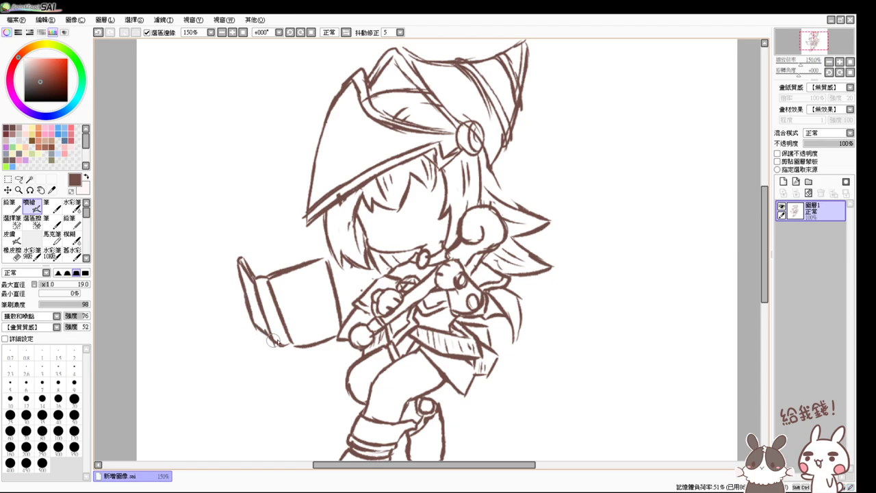
drag(268, 283, 326, 263)
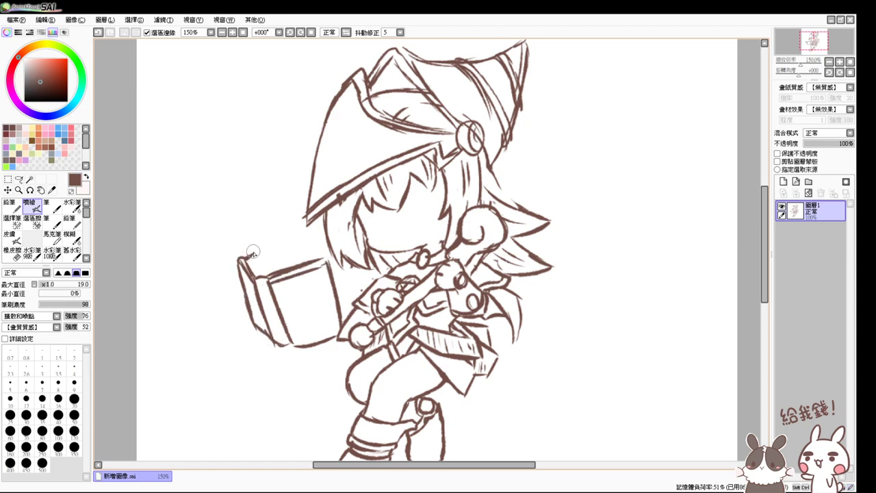
mouse_move(251, 254)
mouse_down()
mouse_move(262, 277)
mouse_move(296, 257)
mouse_move(325, 259)
mouse_up()
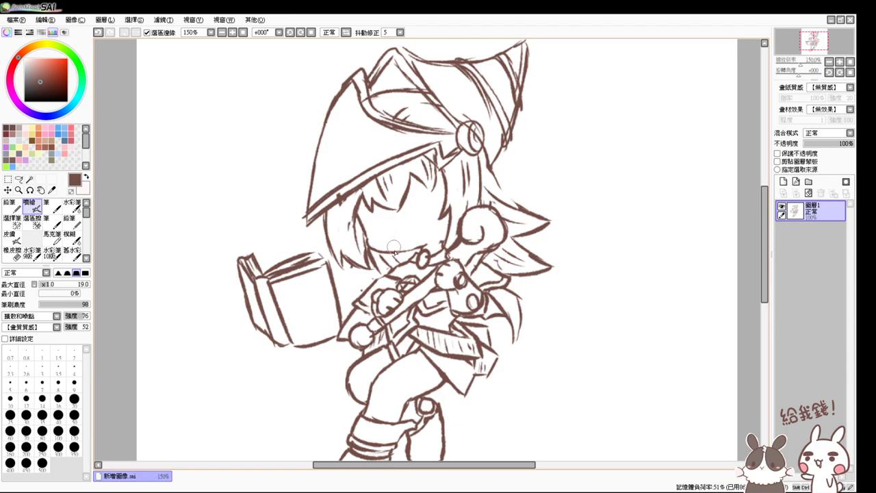
key(e)
mouse_move(342, 335)
mouse_down()
mouse_move(307, 345)
mouse_move(342, 335)
mouse_up()
key(b)
key(ctrl+z)
Step: Erase the top line of the front boot's cuff and redraw it as a smooth curve across the leg
mouse_move(407, 326)
mouse_down()
mouse_move(388, 336)
mouse_move(419, 195)
mouse_up()
scroll(401, 307, up, 1)
key(e)
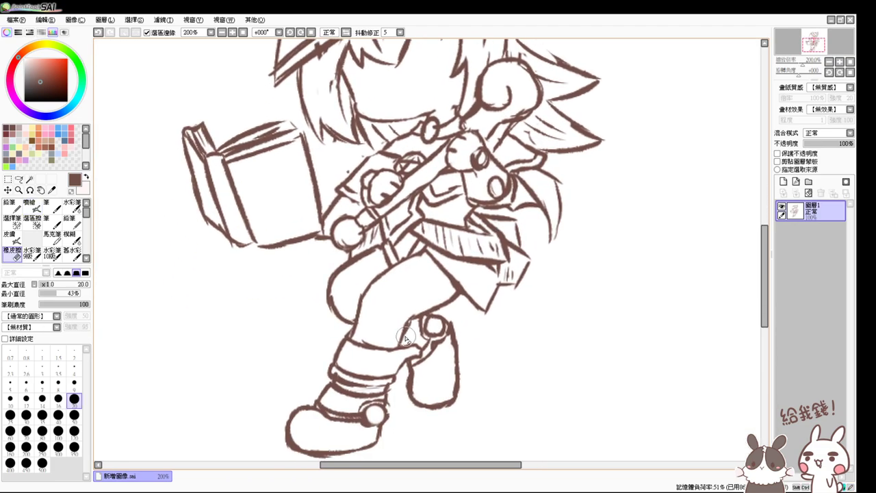
key(v)
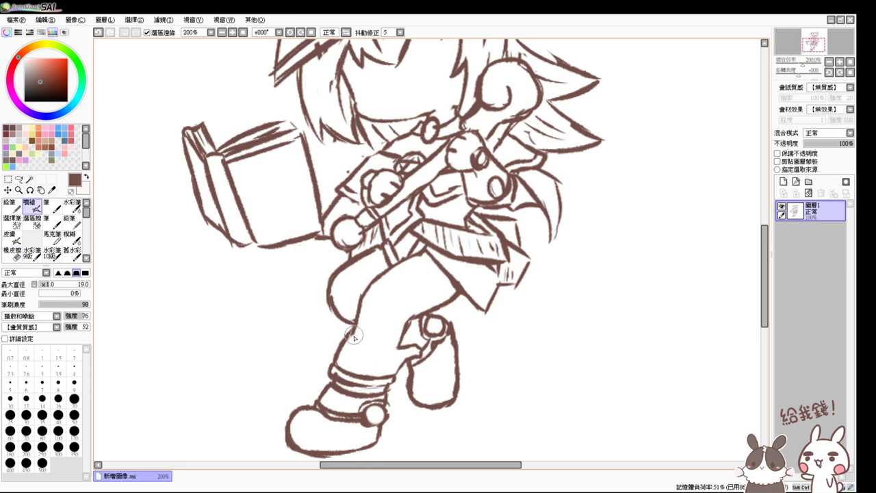
drag(351, 338, 410, 349)
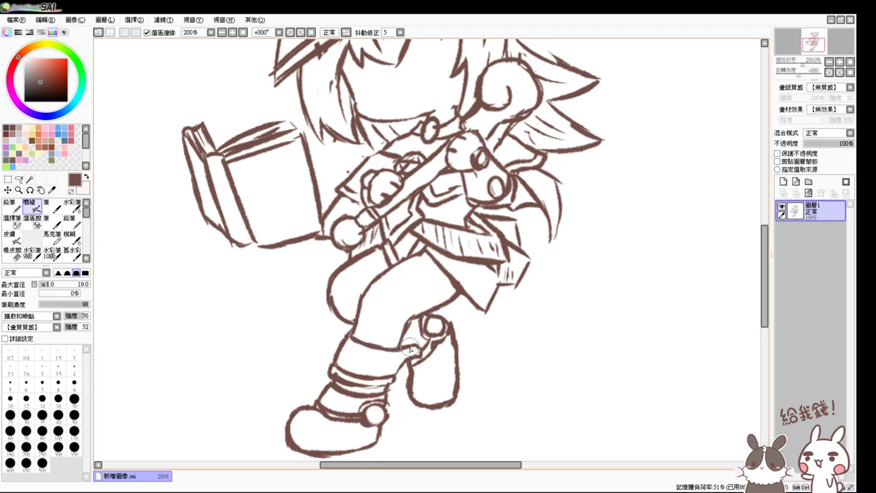
Step: Draw two short vertical strokes for eyes and a tiny flat mouth on the character's blank face
drag(404, 286, 383, 322)
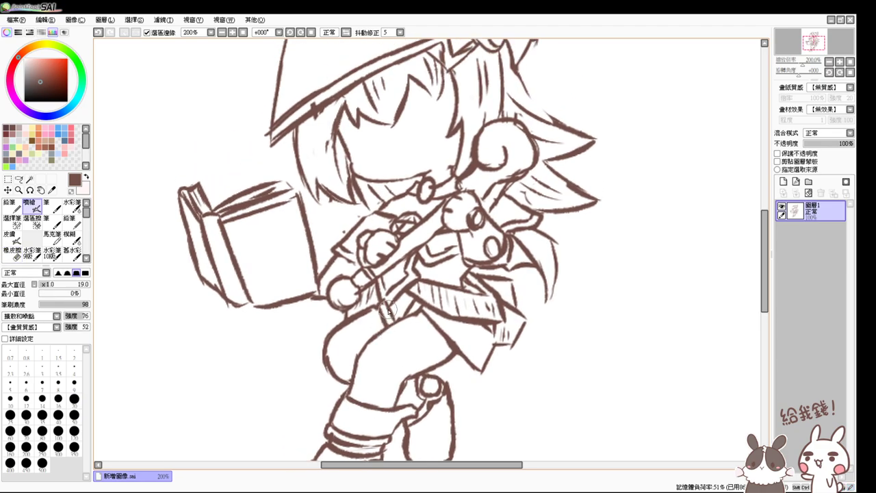
drag(503, 162, 482, 292)
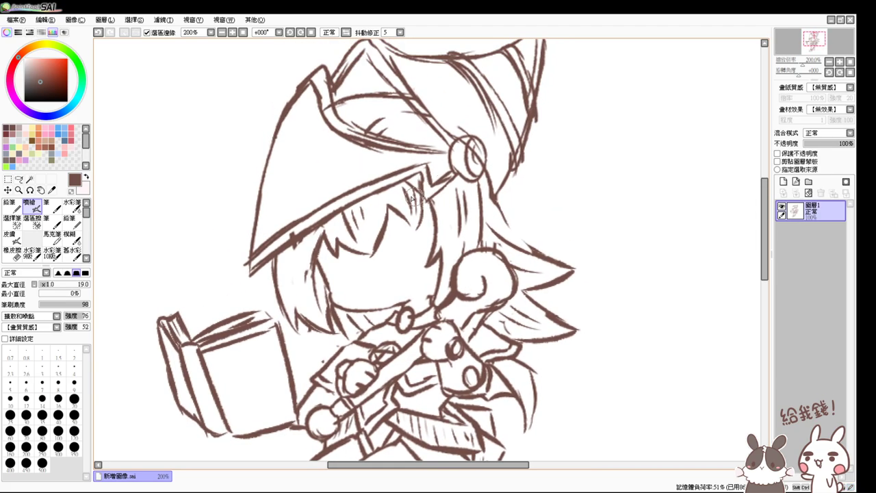
drag(342, 268, 350, 296)
drag(396, 252, 398, 286)
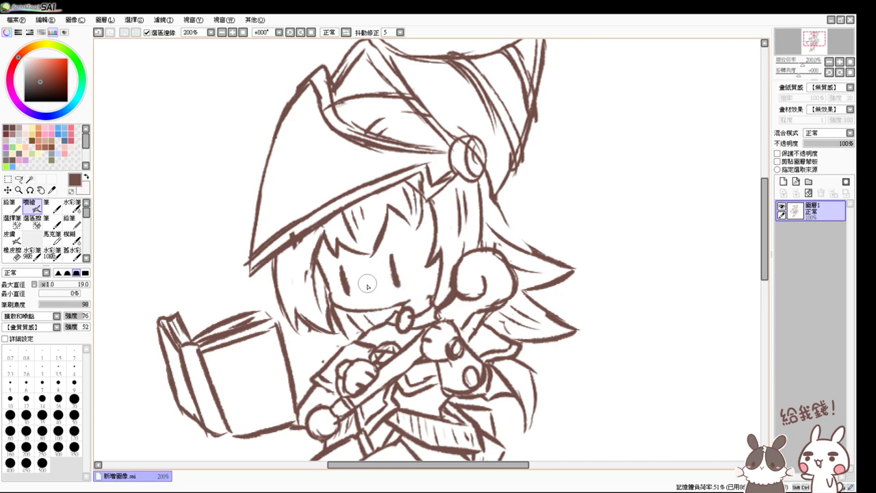
drag(362, 289, 376, 291)
click(18, 179)
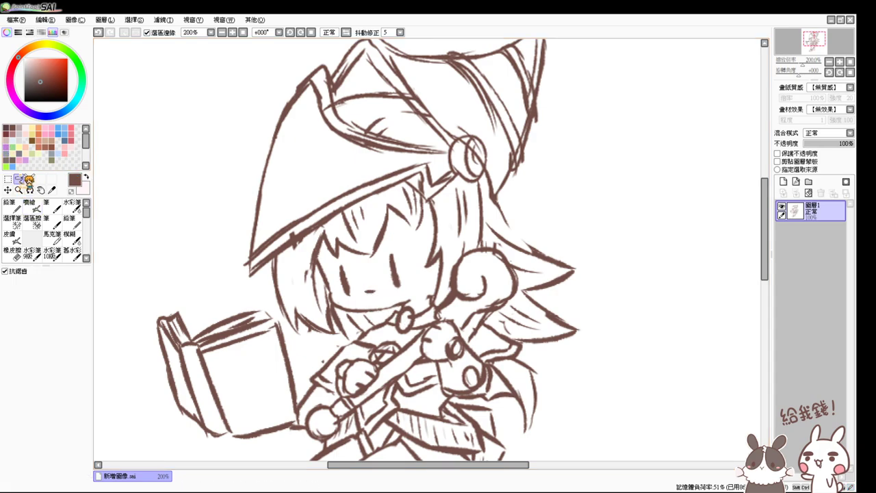
click(221, 33)
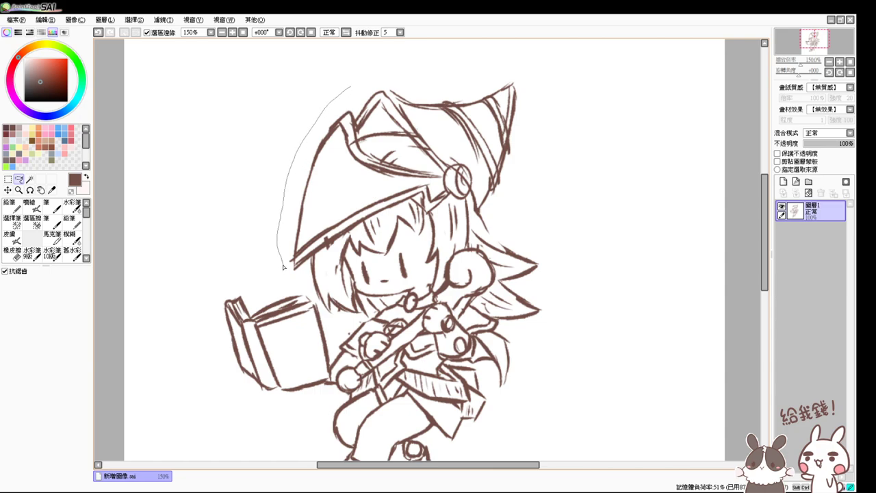
drag(283, 267, 284, 266)
key(ctrl+d)
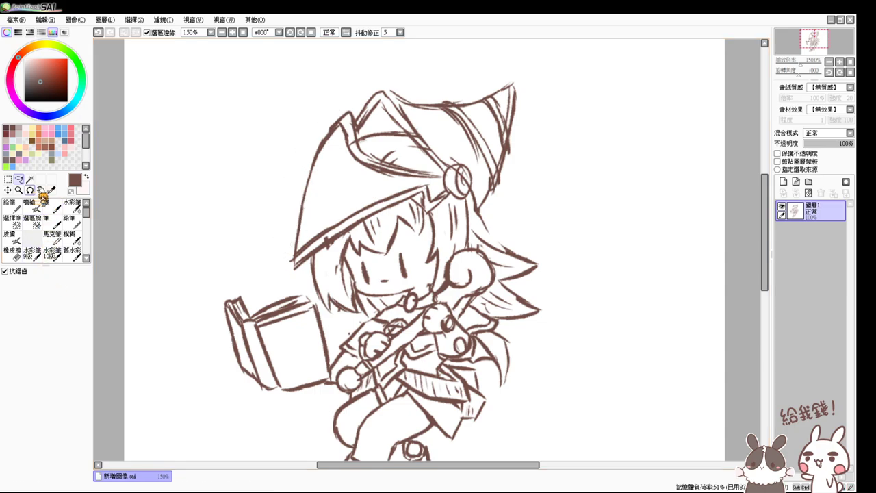
Step: Erase the simple eyes and mouth and draw crossed, tilted guidelines across the face
click(40, 202)
key(ctrl+plus)
key(ctrl+plus)
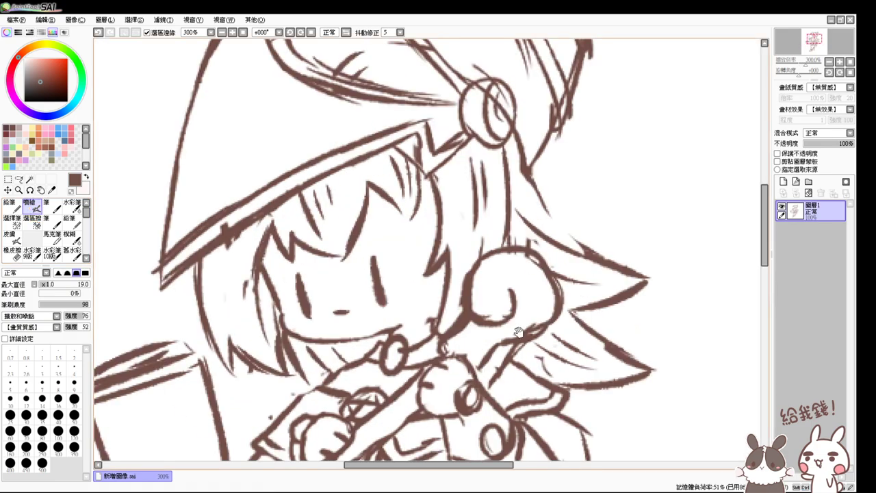
drag(518, 332, 517, 303)
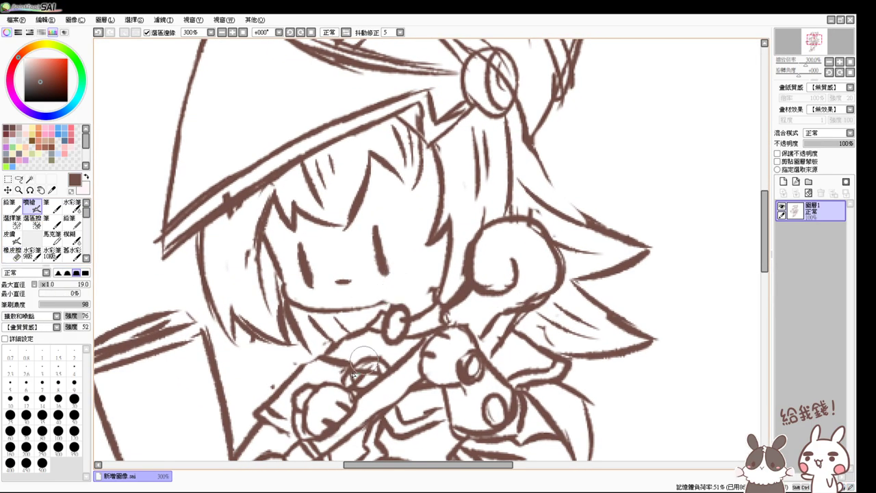
key(e)
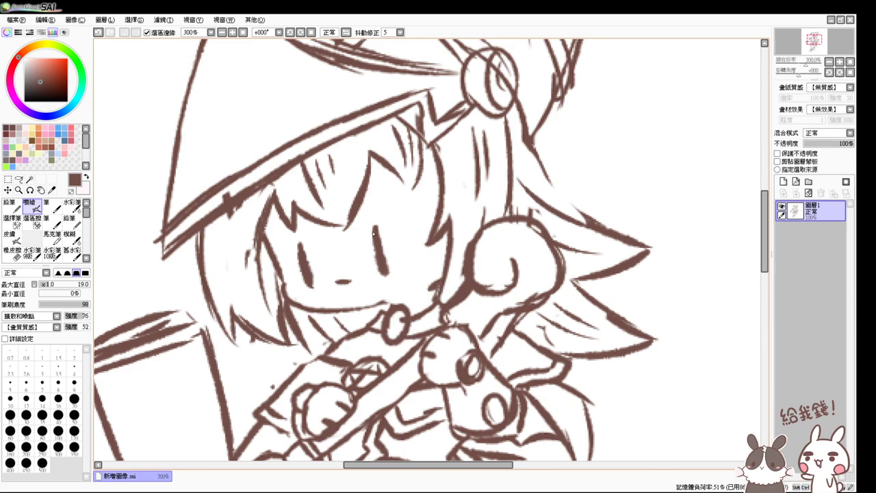
drag(382, 236, 377, 264)
mouse_move(302, 247)
mouse_down()
mouse_move(313, 283)
mouse_move(349, 272)
mouse_move(369, 246)
mouse_move(363, 289)
mouse_move(378, 316)
mouse_up()
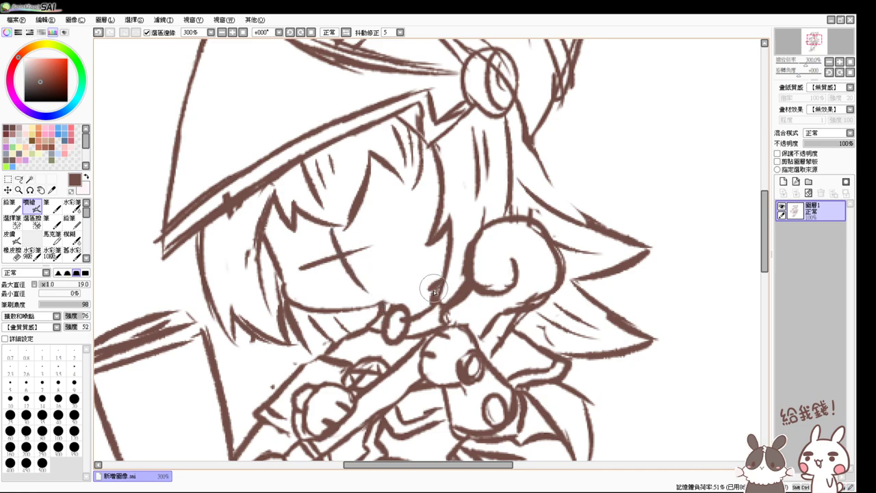
drag(355, 253, 384, 241)
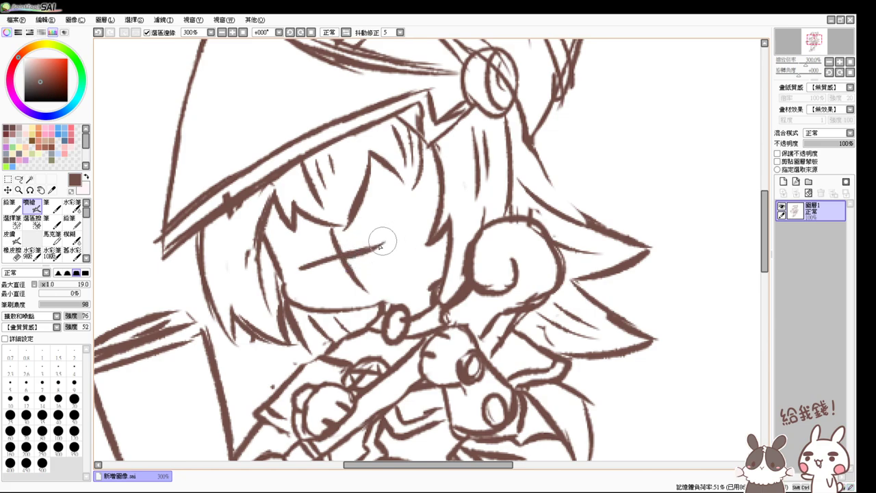
Step: Draw a small curved smile near the chin and erase the crossed facial guidelines
drag(345, 284, 362, 293)
drag(363, 289, 376, 275)
key(e)
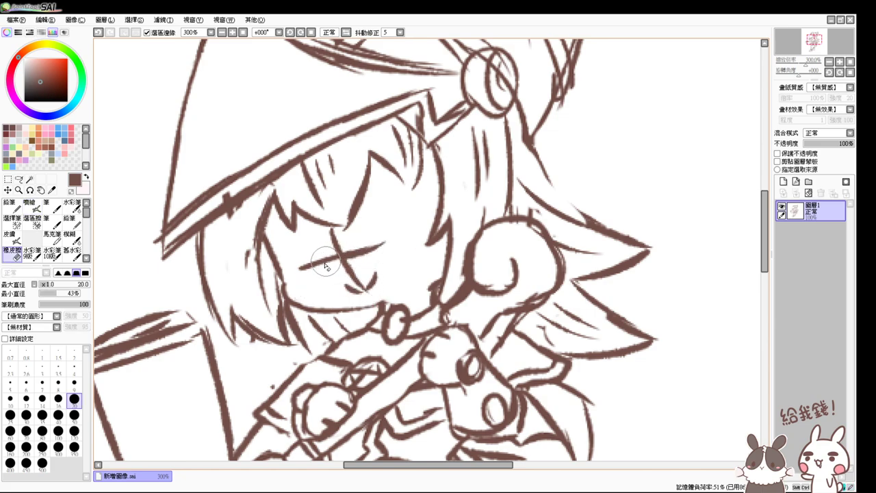
mouse_move(321, 263)
mouse_down()
mouse_move(377, 249)
mouse_move(328, 243)
mouse_move(354, 268)
mouse_move(347, 286)
mouse_move(373, 286)
mouse_up()
Step: Draw two short slanted strokes as eyes above the smile
key(v)
drag(303, 247, 308, 283)
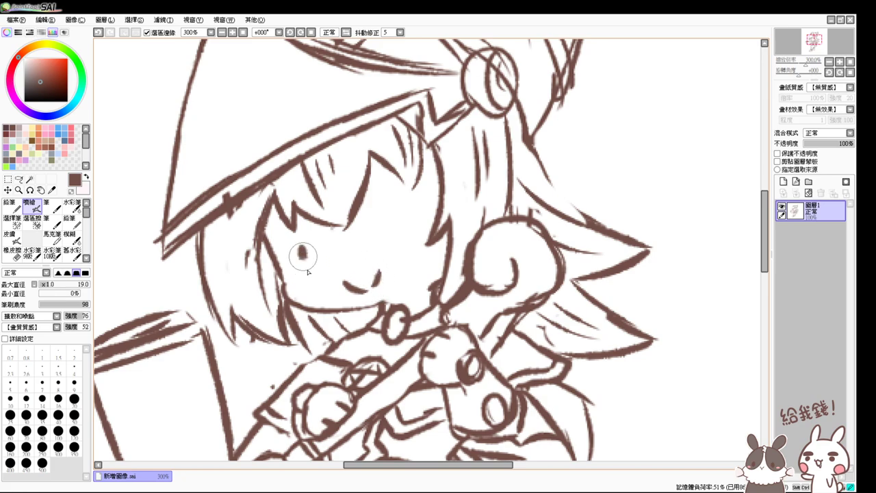
drag(393, 236, 401, 258)
key(ctrl+z)
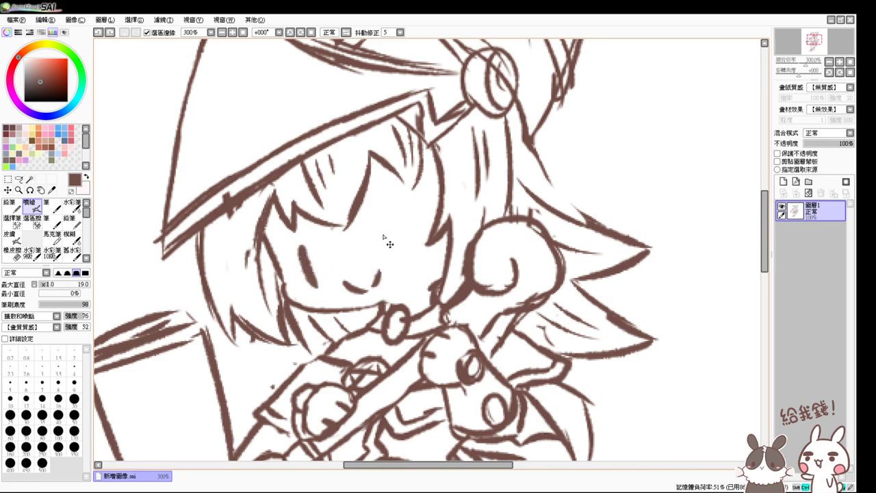
drag(383, 224, 397, 257)
click(242, 32)
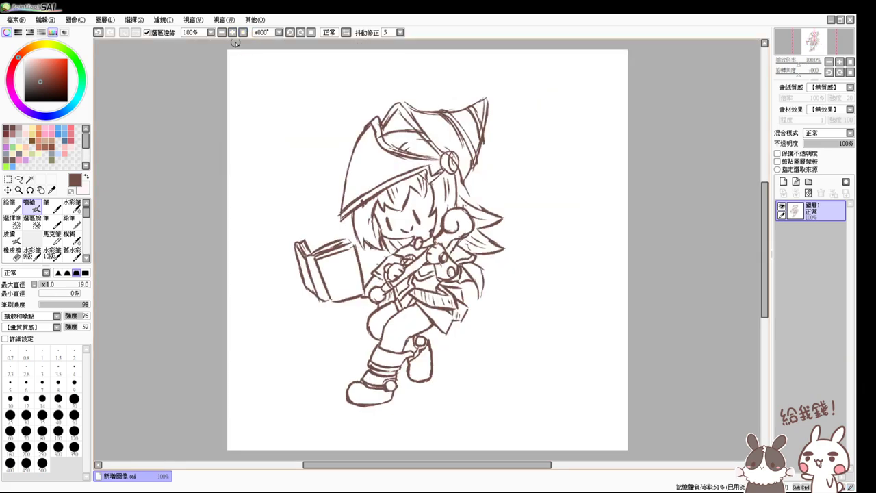
scroll(235, 42, up, 2)
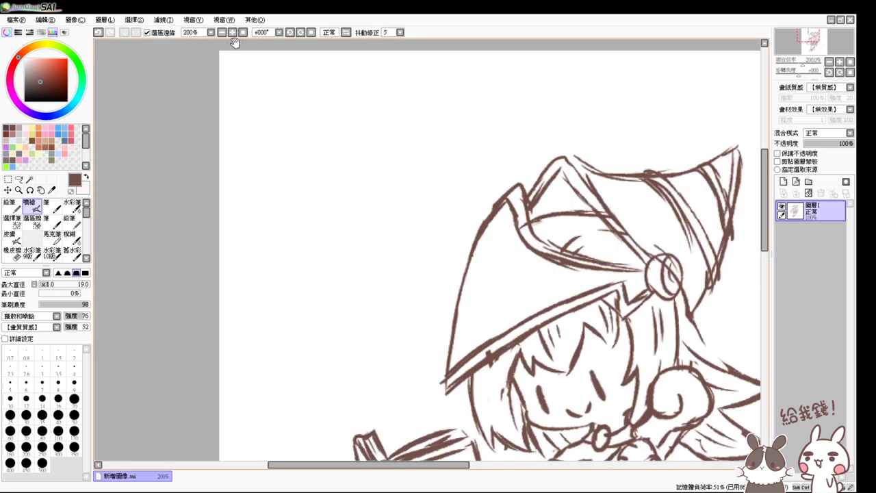
drag(592, 353, 398, 197)
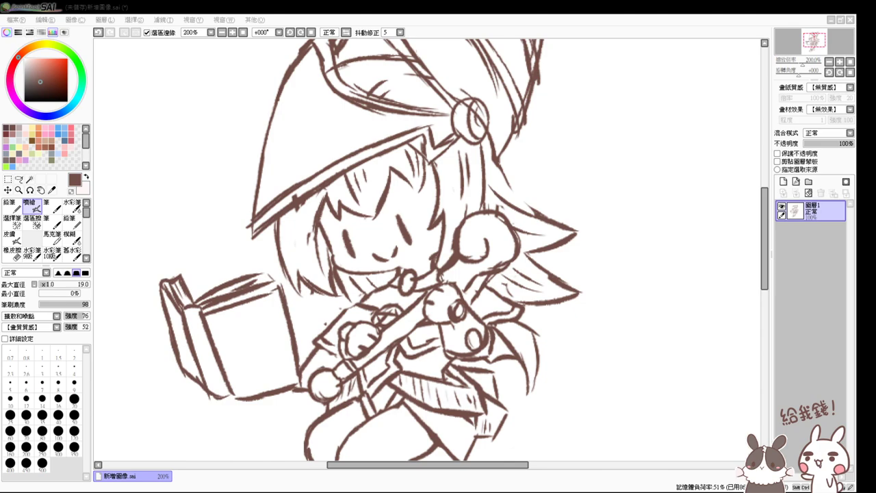
key(alt+Tab)
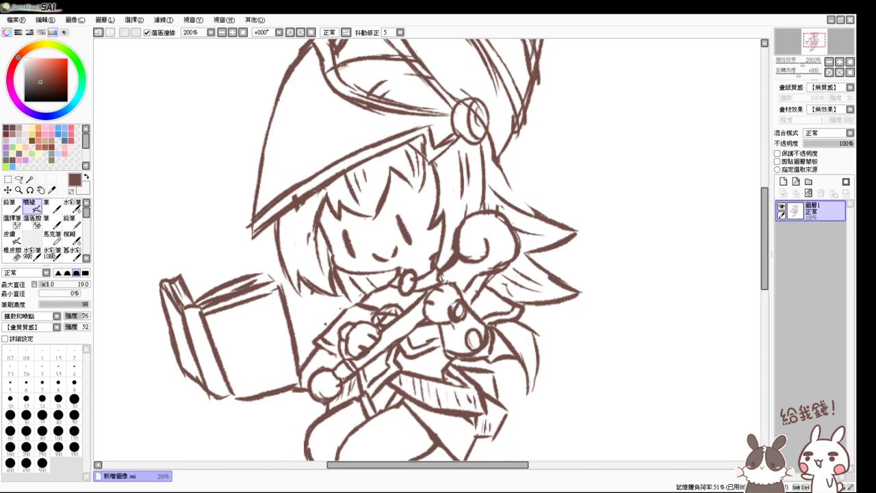
key(alt+Tab)
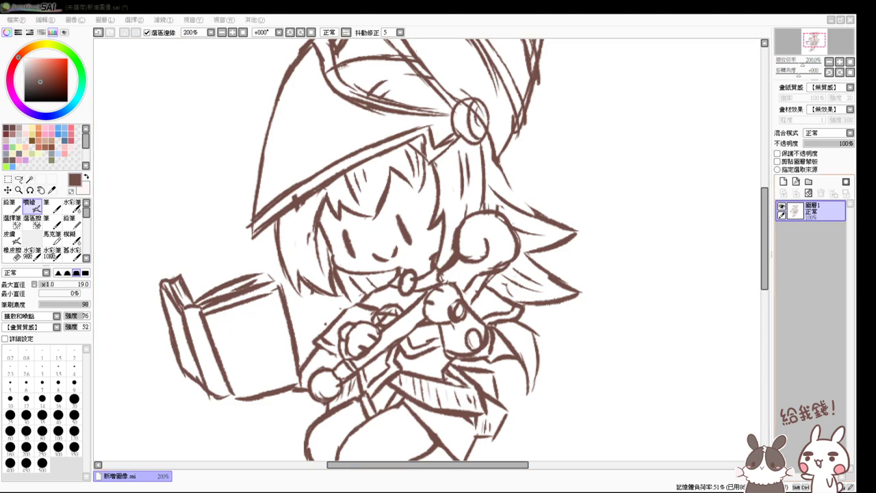
click(809, 351)
Step: Erase the stroke eyes and smile from the face and set the brush's maximum diameter to 9
key(e)
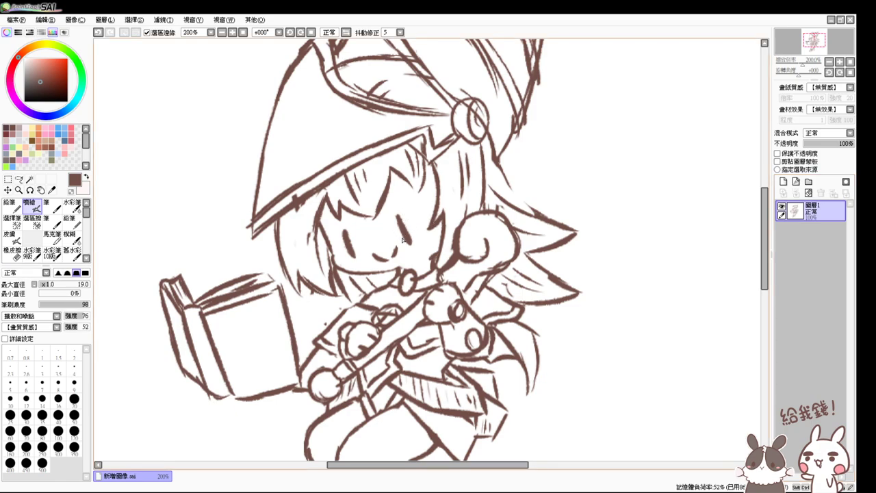
mouse_move(413, 214)
mouse_down()
mouse_move(411, 244)
mouse_move(372, 259)
mouse_move(353, 250)
mouse_up()
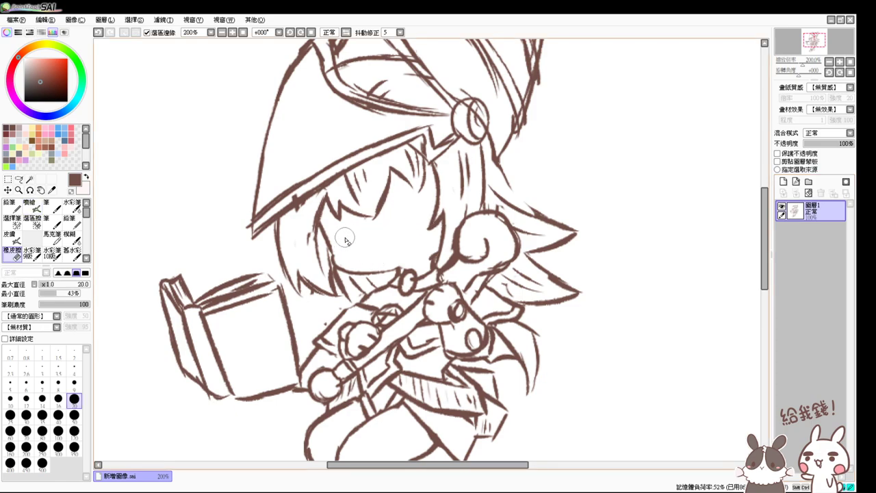
key(v)
scroll(349, 246, up, 2)
key(space)
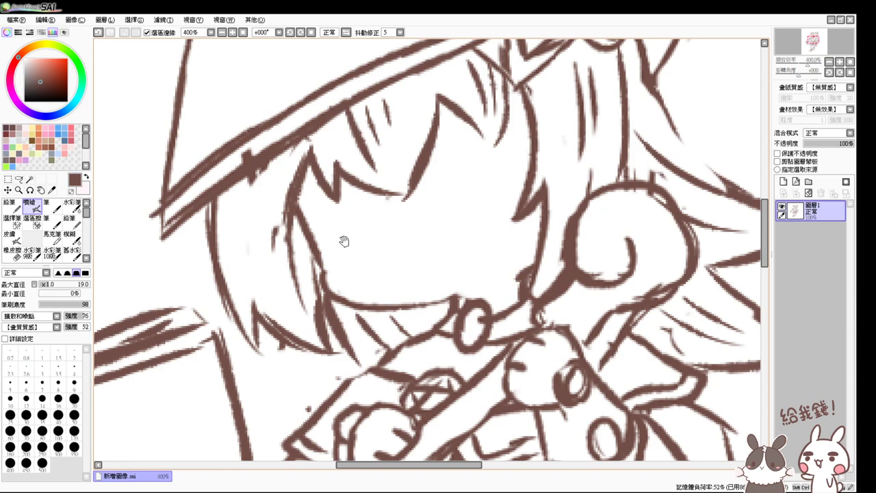
drag(542, 259, 495, 305)
drag(338, 297, 347, 304)
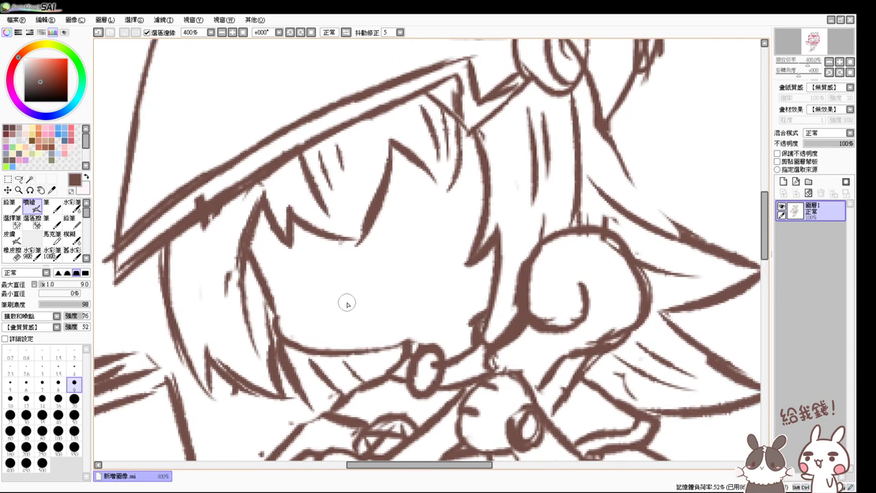
Step: Draw a thick curved upper lash line with a short lash flick for each eye, below the bangs
drag(291, 282, 319, 259)
key(ctrl+z)
key(ctrl+z)
key(ctrl+z)
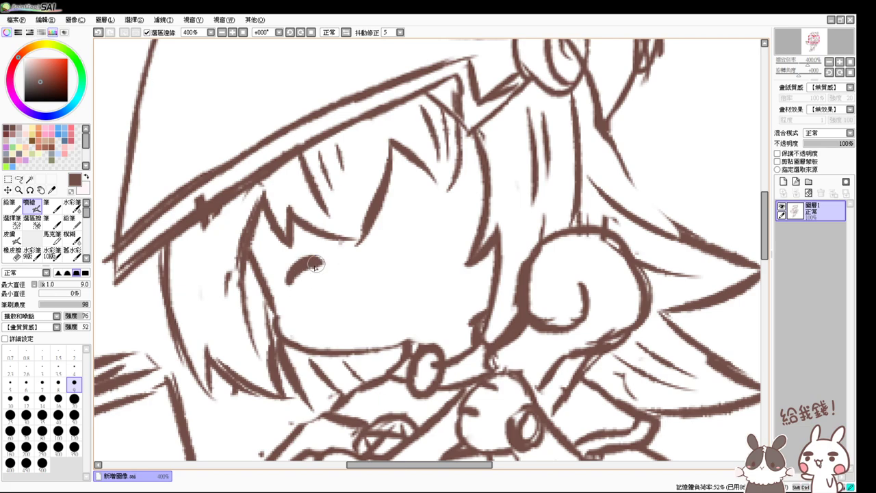
drag(385, 237, 445, 221)
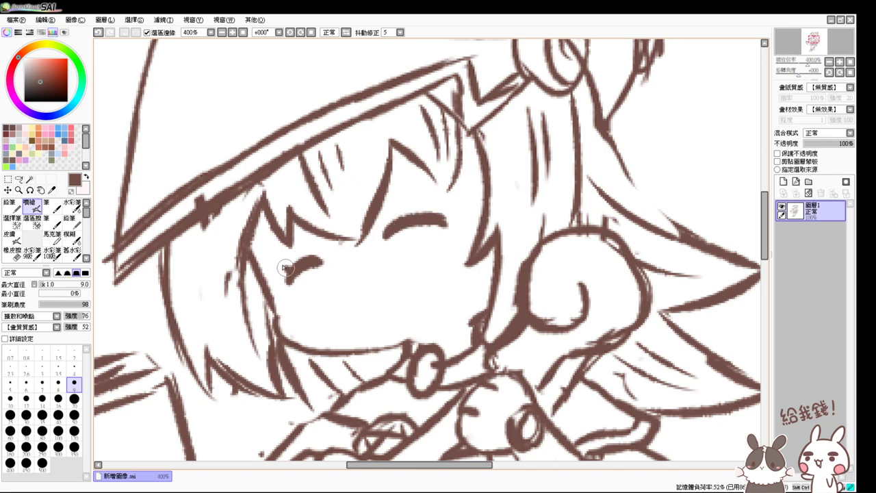
key(ctrl+z)
mouse_move(288, 278)
mouse_down()
mouse_move(289, 296)
mouse_move(285, 277)
mouse_up()
drag(392, 227, 384, 216)
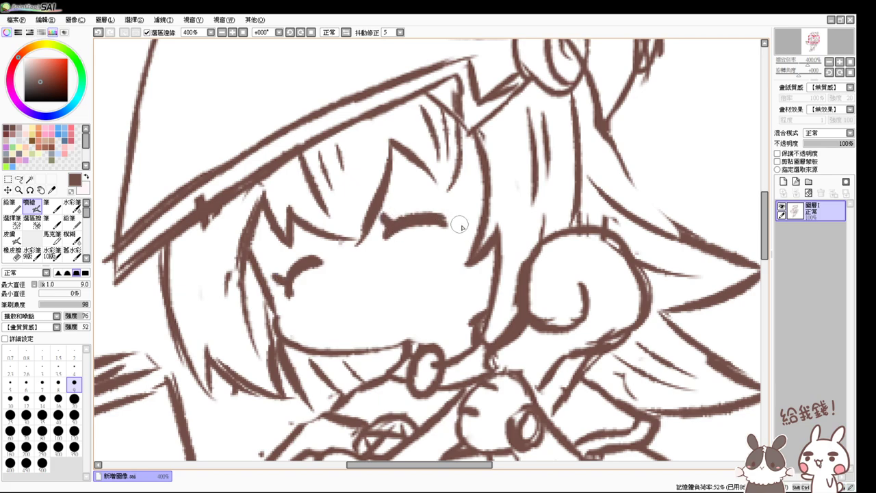
drag(438, 219, 451, 233)
Step: Try to draw an iris outline under the lash line of the eye nearer the book
mouse_move(298, 288)
mouse_down()
mouse_move(312, 271)
mouse_move(327, 292)
mouse_move(311, 269)
mouse_move(334, 304)
mouse_up()
key(ctrl+z)
key(ctrl+z)
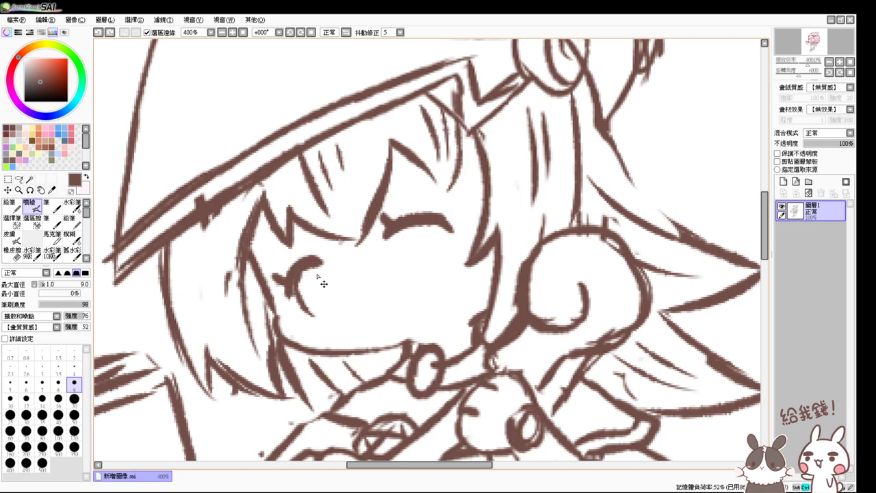
drag(312, 268, 332, 303)
key(ctrl+z)
drag(313, 269, 333, 306)
key(ctrl+z)
key(ctrl+z)
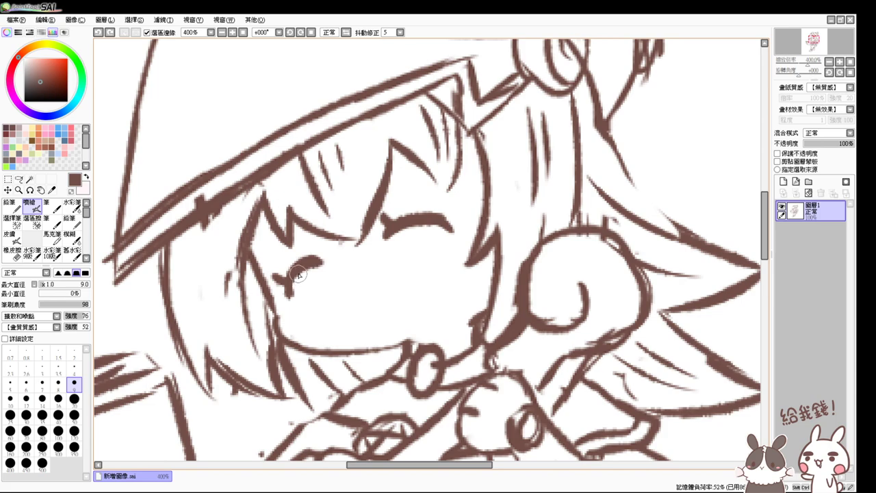
Step: Thicken the lash line of the eye nearer the book and draw a round iris outline in the other eye
drag(298, 273, 293, 293)
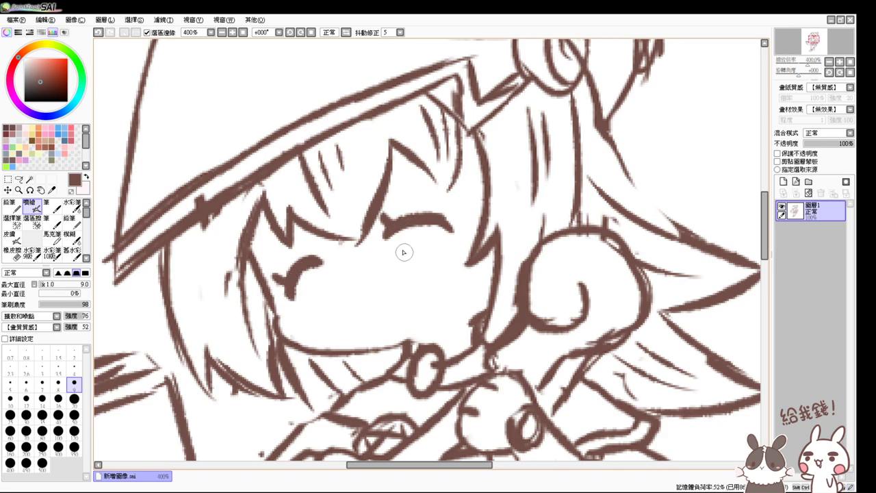
drag(408, 238, 430, 273)
key(ctrl+z)
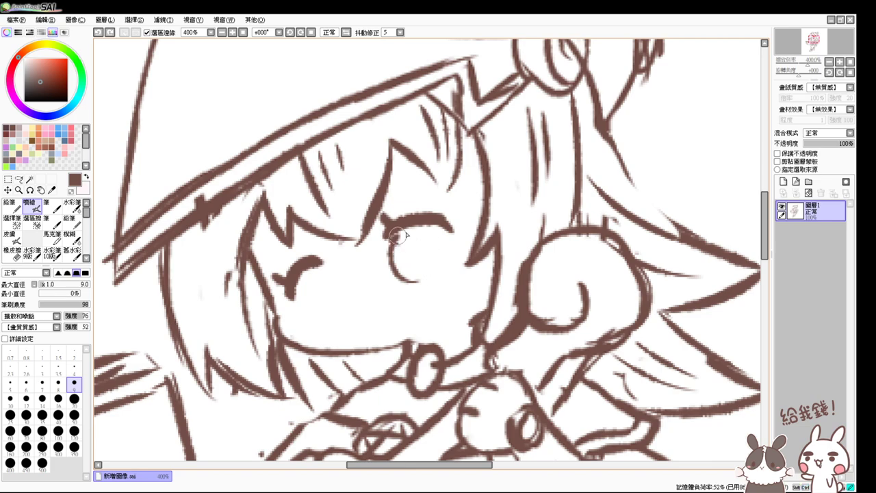
key(ctrl+y)
key(ctrl+z)
key(ctrl+y)
mouse_move(412, 234)
mouse_down()
mouse_move(436, 245)
mouse_move(440, 272)
mouse_up()
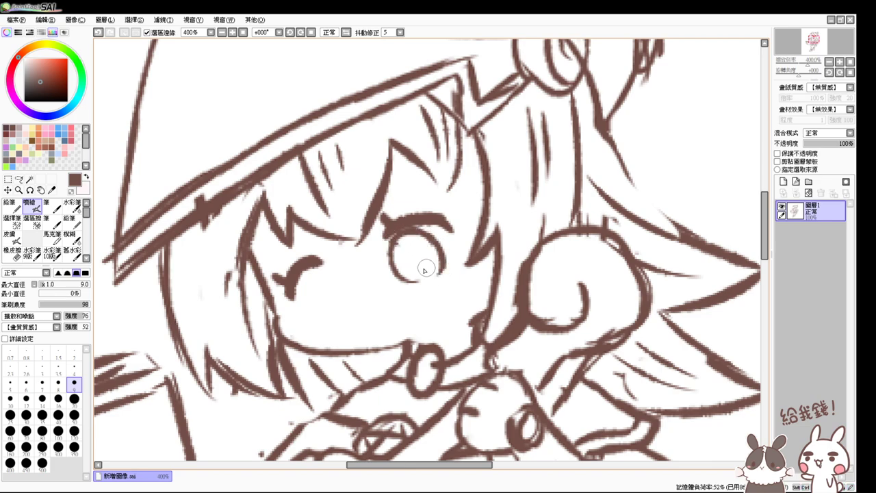
mouse_move(391, 258)
mouse_down()
mouse_move(420, 286)
mouse_move(431, 279)
mouse_up()
key(ctrl+z)
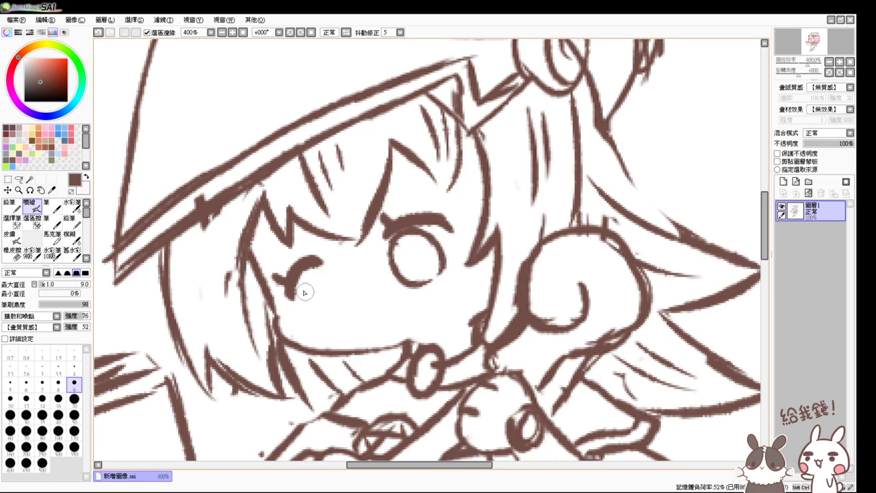
Step: Try an iris outline in the eye nearer the book, and undo both irises and that eye's lash line
drag(299, 291, 323, 321)
drag(303, 281, 343, 303)
key(ctrl+z)
key(ctrl+z)
key(ctrl+z)
key(ctrl+z)
key(ctrl+z)
key(ctrl+z)
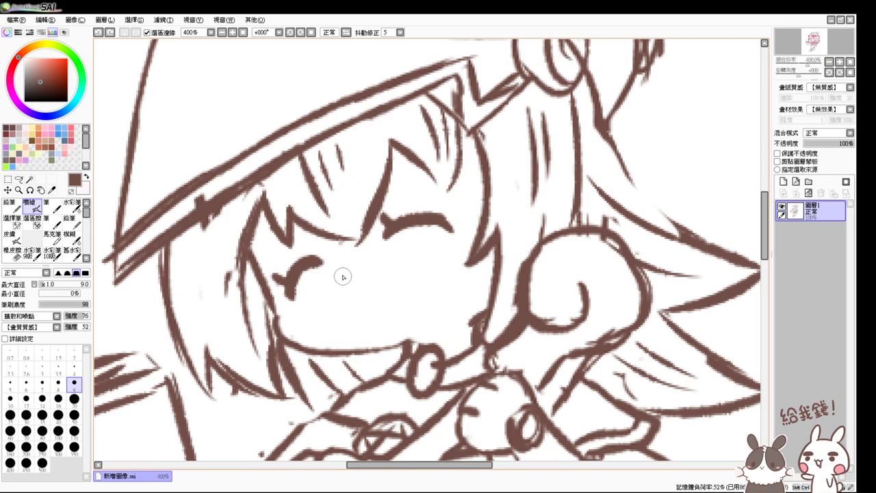
key(ctrl+z)
key(ctrl+z)
key(ctrl+z)
key(ctrl+z)
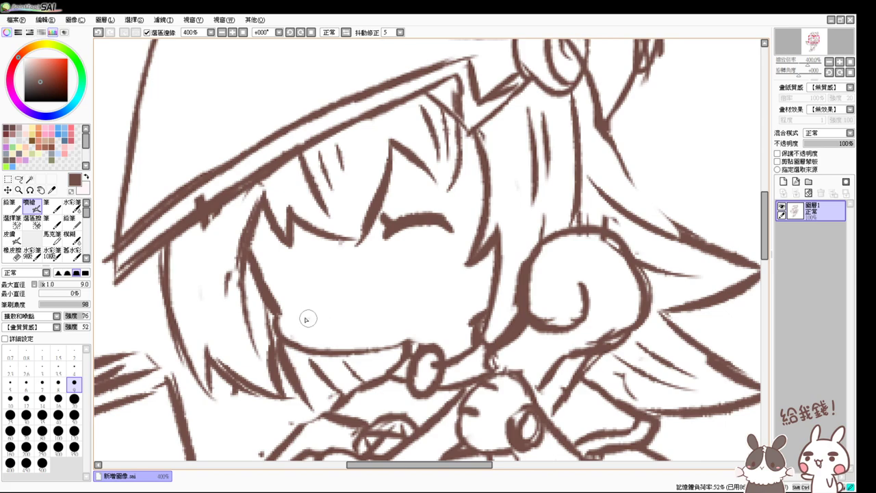
Step: Draw tall, slanted rounded iris outlines for both eyes, with the one nearer the staff under its lash line
mouse_move(308, 318)
mouse_down()
mouse_move(303, 263)
mouse_move(305, 318)
mouse_up()
key(ctrl+z)
mouse_move(295, 277)
mouse_down()
mouse_move(308, 303)
mouse_move(314, 269)
mouse_move(327, 267)
mouse_move(347, 314)
mouse_move(312, 315)
mouse_move(351, 314)
mouse_up()
drag(390, 240, 407, 279)
mouse_move(425, 226)
mouse_down()
mouse_move(448, 267)
mouse_move(422, 280)
mouse_move(405, 265)
mouse_move(430, 282)
mouse_move(453, 260)
mouse_up()
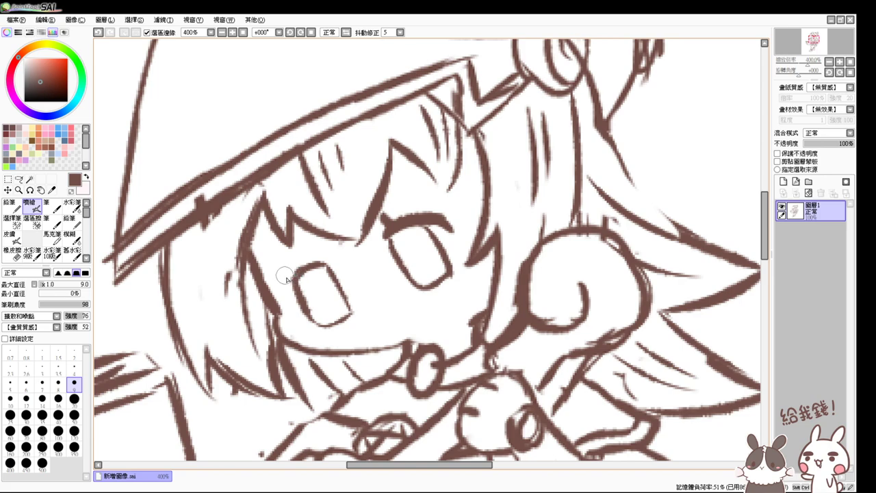
Step: Try a lash line and a lower lid on the eye nearer the book
mouse_move(289, 293)
mouse_down()
mouse_move(309, 268)
mouse_move(286, 287)
mouse_move(331, 272)
mouse_up()
key(ctrl+z)
mouse_move(291, 297)
mouse_down()
mouse_move(301, 263)
mouse_move(302, 279)
mouse_move(327, 260)
mouse_move(292, 287)
mouse_move(290, 307)
mouse_move(298, 318)
mouse_move(342, 317)
mouse_up()
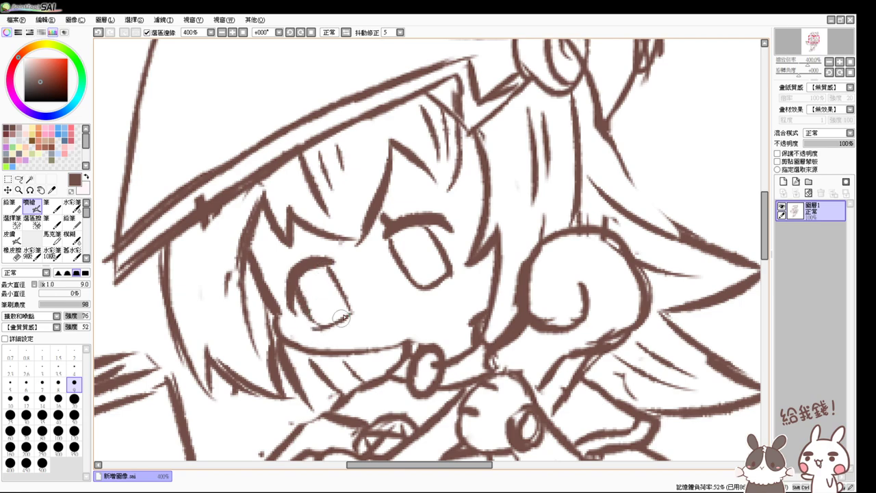
drag(276, 276, 289, 283)
click(243, 32)
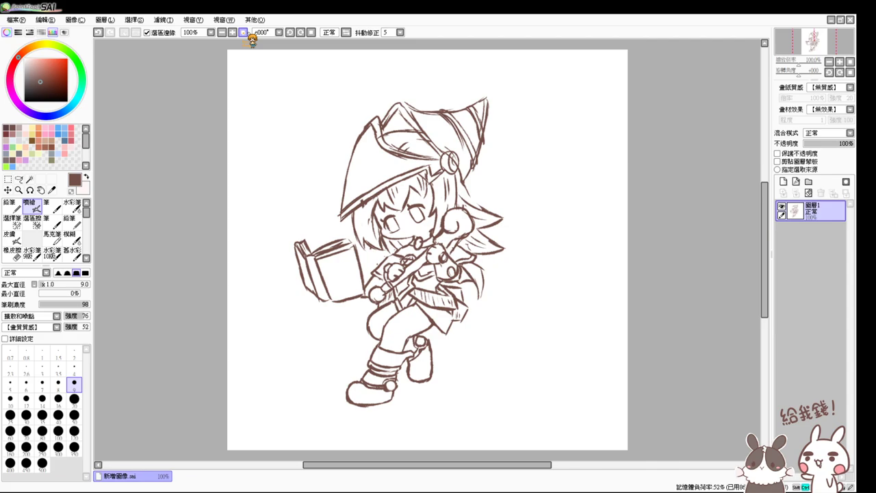
Step: Erase both eyes and redraw the tip of the bangs above the eye nearer the staff
key(ctrl+plus)
key(ctrl+plus)
key(ctrl+plus)
key(ctrl+plus)
drag(524, 203, 527, 234)
key(e)
mouse_move(409, 294)
mouse_down()
mouse_move(385, 264)
mouse_move(386, 204)
mouse_move(366, 183)
mouse_move(386, 172)
mouse_move(406, 186)
mouse_move(407, 232)
mouse_move(385, 245)
mouse_move(272, 246)
mouse_move(264, 234)
mouse_move(259, 245)
mouse_move(288, 274)
mouse_move(312, 249)
mouse_move(304, 229)
mouse_up()
key(v)
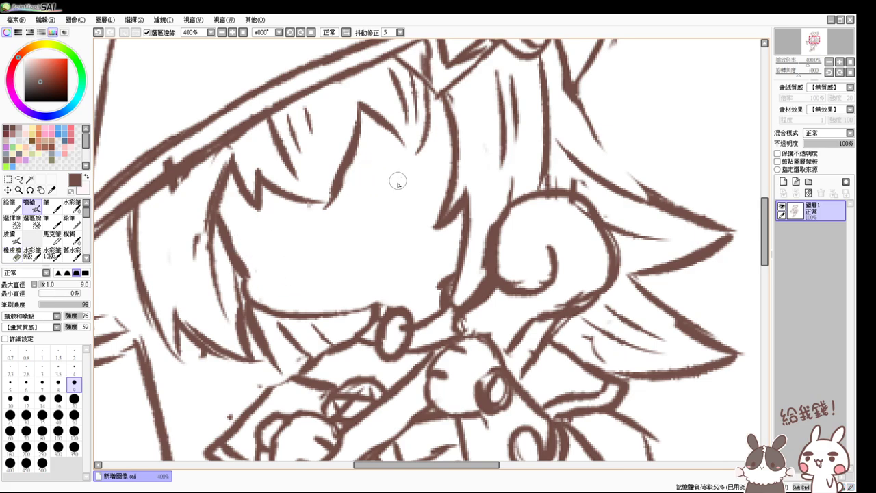
drag(395, 130, 410, 156)
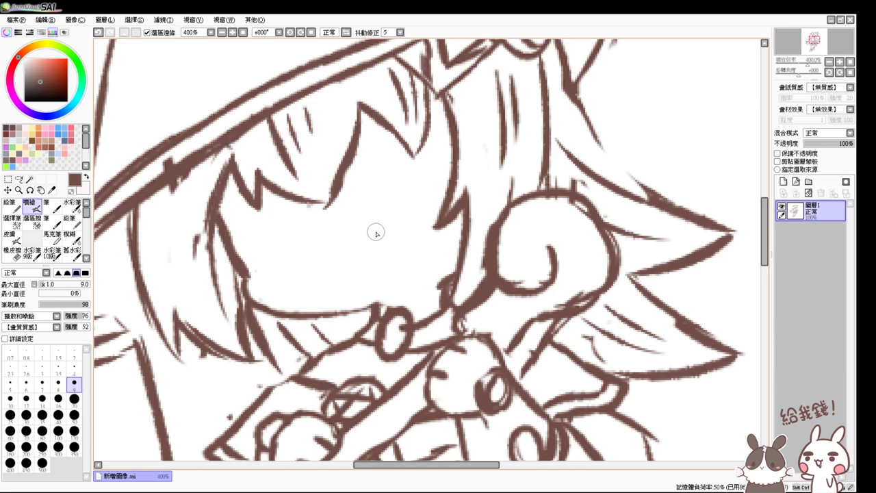
Step: Draw a thick, arched upper lash line for the eye nearer the staff
mouse_move(366, 190)
mouse_down()
mouse_move(355, 202)
mouse_move(380, 187)
mouse_up()
mouse_move(368, 187)
mouse_down()
mouse_move(359, 217)
mouse_move(352, 214)
mouse_move(384, 199)
mouse_move(361, 198)
mouse_move(404, 210)
mouse_move(366, 196)
mouse_move(397, 189)
mouse_move(420, 229)
mouse_up()
key(ctrl+z)
key(ctrl+z)
key(ctrl+z)
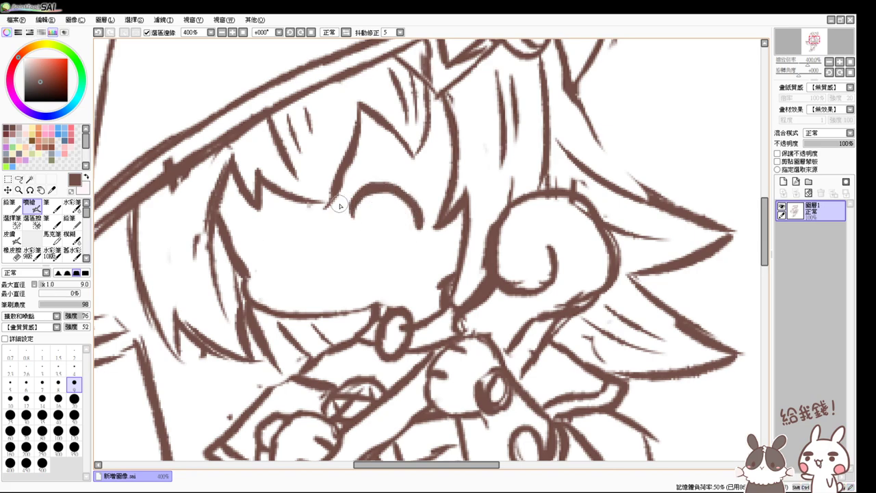
Step: Draw the arched lash line, outer lashes and inner iris edge of the eye nearer the book
mouse_move(260, 272)
mouse_down()
mouse_move(267, 228)
mouse_move(287, 242)
mouse_move(260, 258)
mouse_move(290, 275)
mouse_up()
key(ctrl+z)
key(ctrl+z)
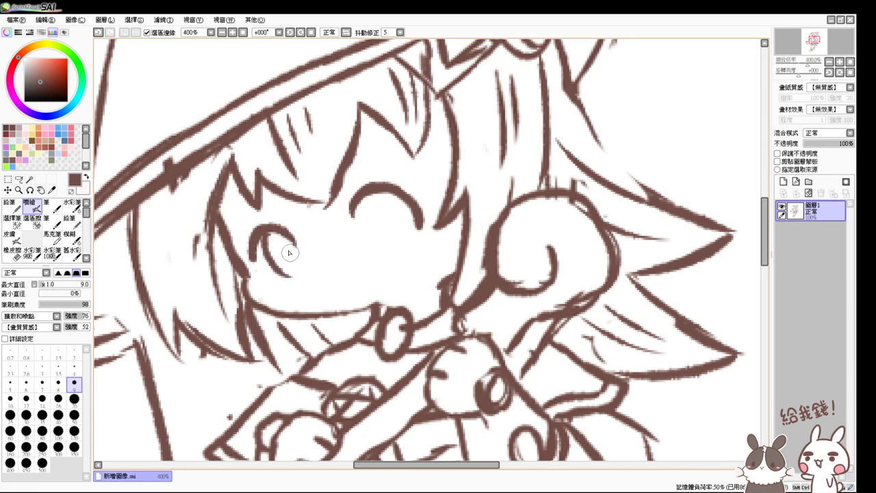
mouse_move(284, 232)
mouse_down()
mouse_move(286, 248)
mouse_move(260, 266)
mouse_move(252, 260)
mouse_up()
key(ctrl+z)
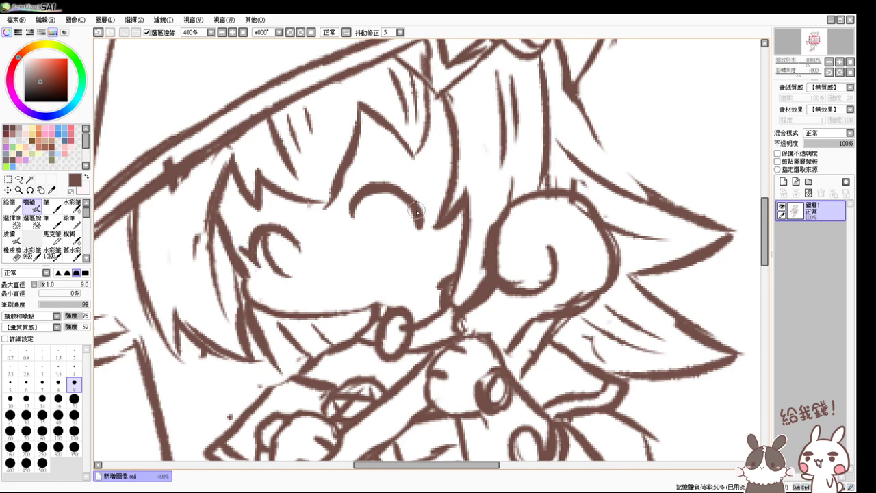
Step: Draw the inner iris edge and an outer lash on the eye nearer the staff
mouse_move(368, 197)
mouse_down()
mouse_move(371, 226)
mouse_move(394, 248)
mouse_up()
key(ctrl+z)
drag(419, 217, 412, 238)
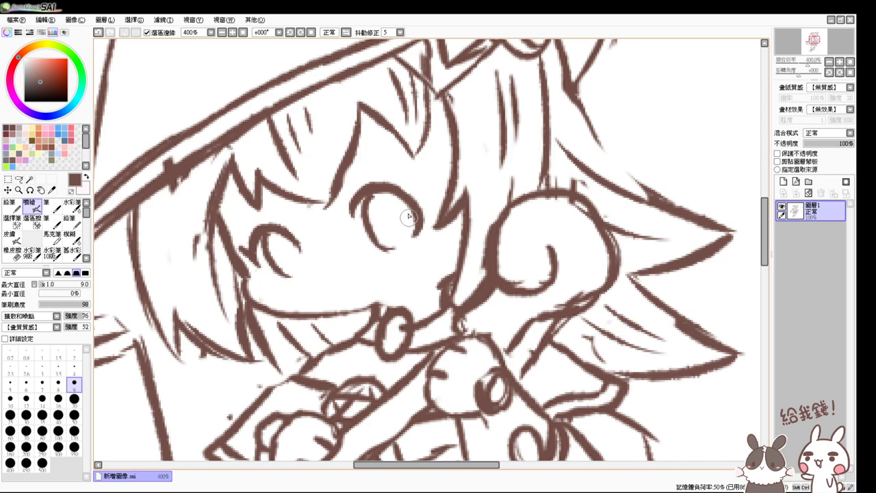
drag(421, 192, 423, 199)
key(ctrl+z)
Step: Close both irises into ovals and add small lower lash marks under the eye nearer the book
mouse_move(291, 241)
mouse_down()
mouse_move(299, 271)
mouse_move(301, 257)
mouse_move(262, 278)
mouse_move(272, 287)
mouse_move(267, 279)
mouse_up()
key(ctrl+z)
key(ctrl+z)
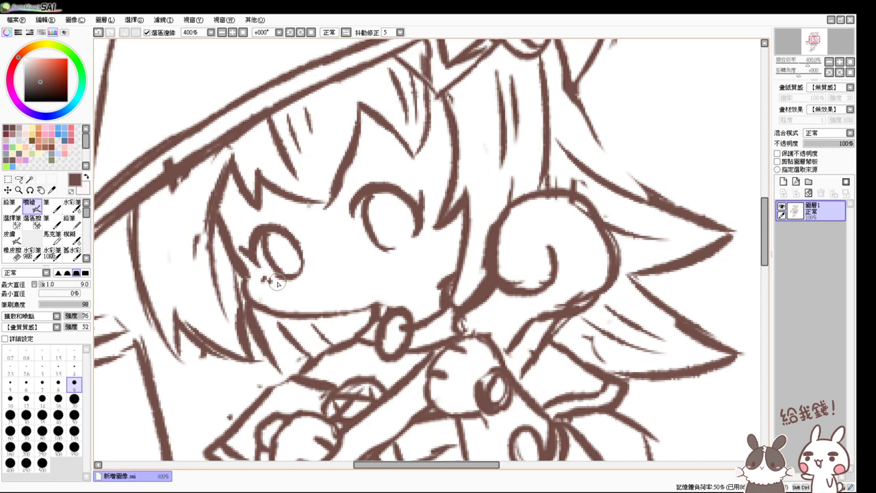
mouse_move(385, 248)
mouse_down()
mouse_move(375, 251)
mouse_move(407, 239)
mouse_move(394, 235)
mouse_up()
drag(347, 212, 354, 230)
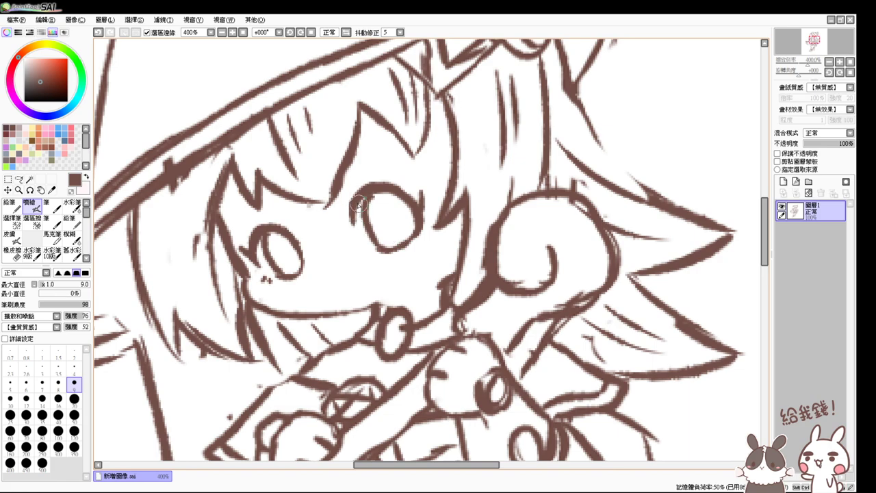
Step: Add a short eyelid crease above each eye
drag(366, 199, 390, 193)
drag(262, 238, 237, 234)
key(ctrl+z)
mouse_move(360, 194)
mouse_down()
mouse_move(335, 199)
mouse_move(334, 209)
mouse_up()
key(ctrl+z)
key(ctrl+z)
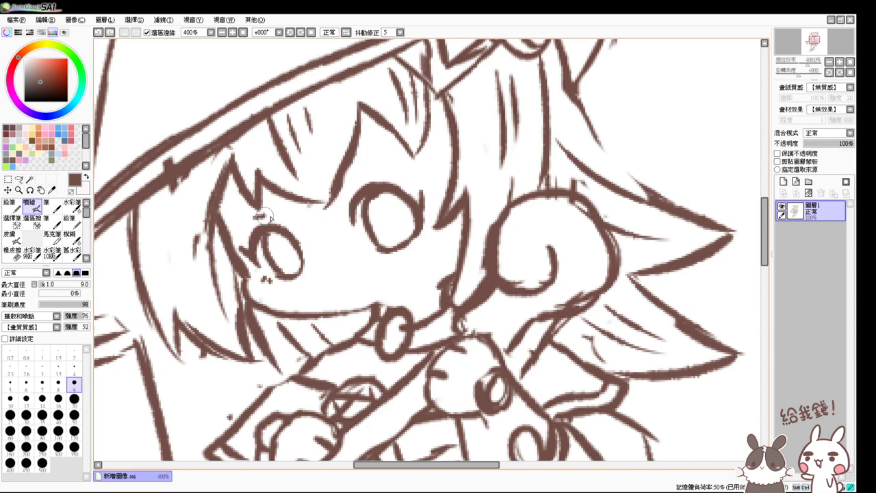
drag(348, 191, 365, 181)
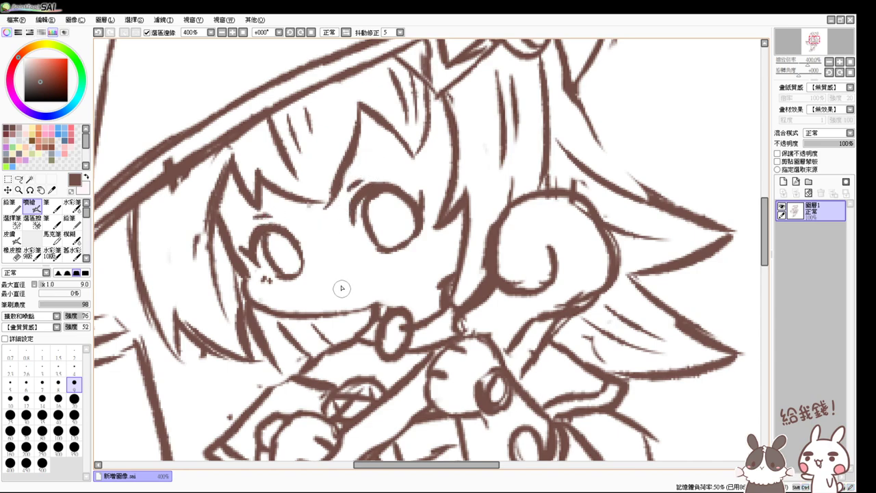
Step: Draw a dot nose and a small smiling mouth with a short curve beside it
mouse_move(338, 290)
mouse_down()
mouse_move(361, 286)
mouse_move(356, 278)
mouse_move(375, 287)
mouse_move(344, 290)
mouse_move(355, 290)
mouse_up()
key(ctrl+z)
key(ctrl+z)
key(ctrl+z)
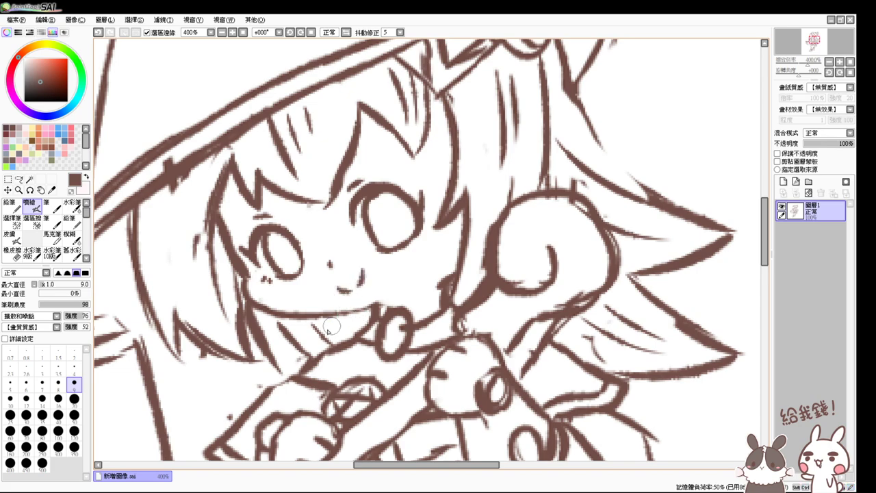
drag(436, 290, 446, 281)
click(242, 33)
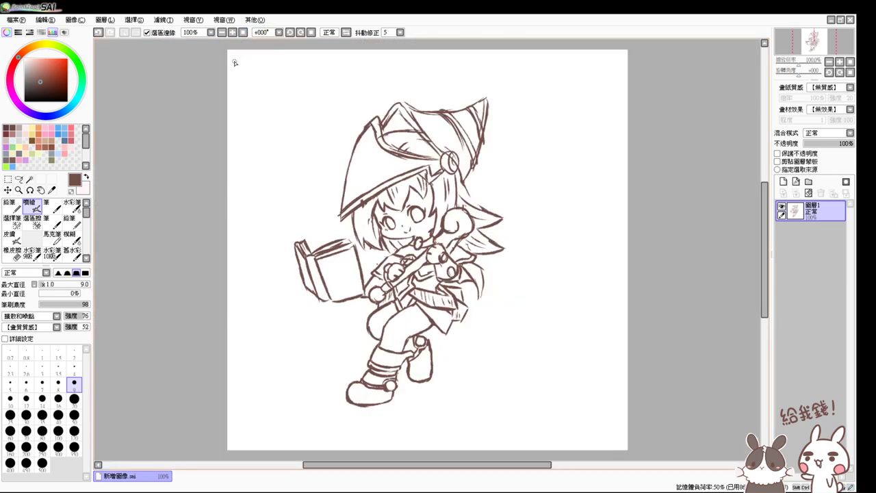
Step: Lasso the eye nearer the staff and reposition it slightly with a free transform
scroll(241, 70, up, 1)
drag(623, 325, 418, 233)
click(19, 179)
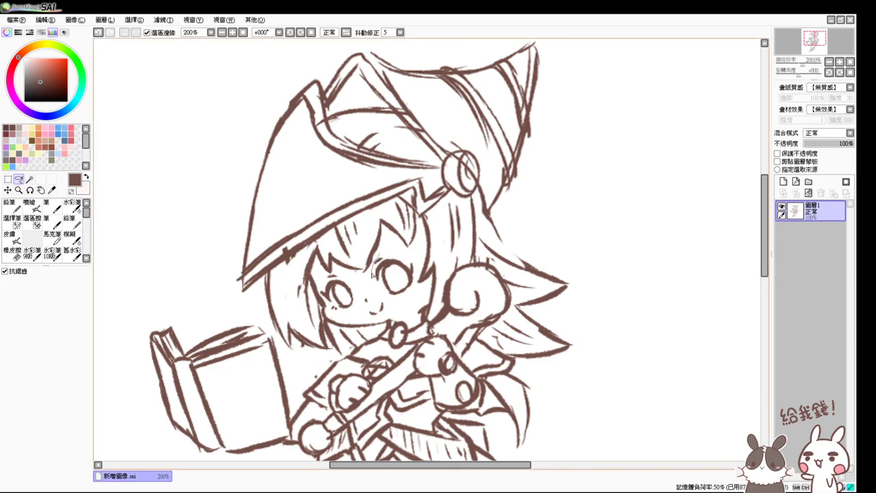
mouse_move(409, 254)
mouse_down()
mouse_move(423, 249)
mouse_move(409, 270)
mouse_up()
key(ctrl+t)
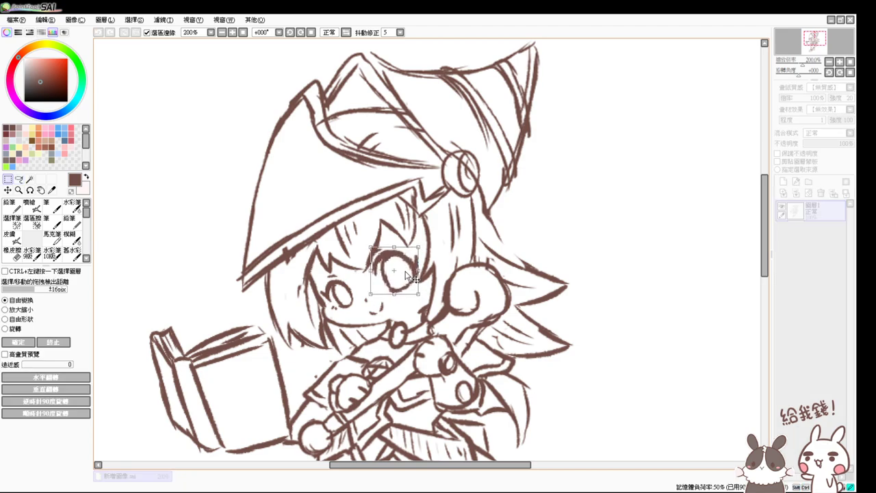
key(Return)
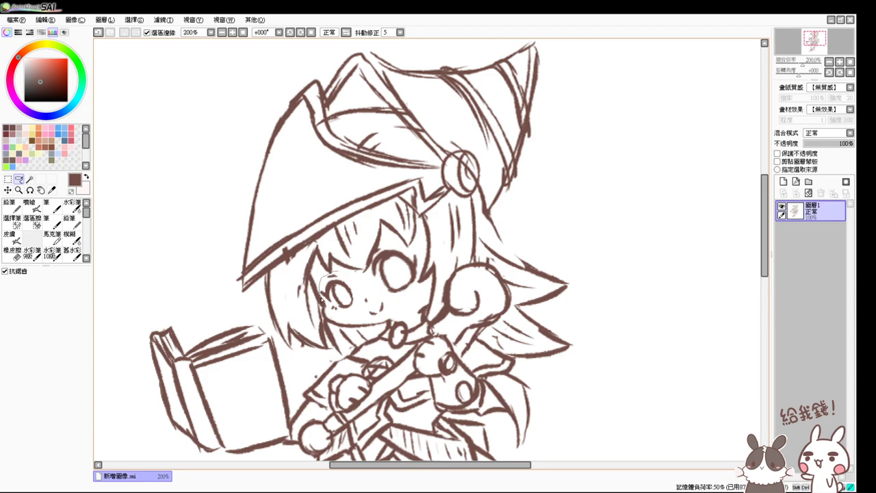
Step: Lasso the eye nearer the book, reposition it slightly with a free transform, and clear the selection
mouse_move(361, 306)
mouse_down()
mouse_move(360, 264)
mouse_move(342, 279)
mouse_up()
key(ctrl+t)
key(Return)
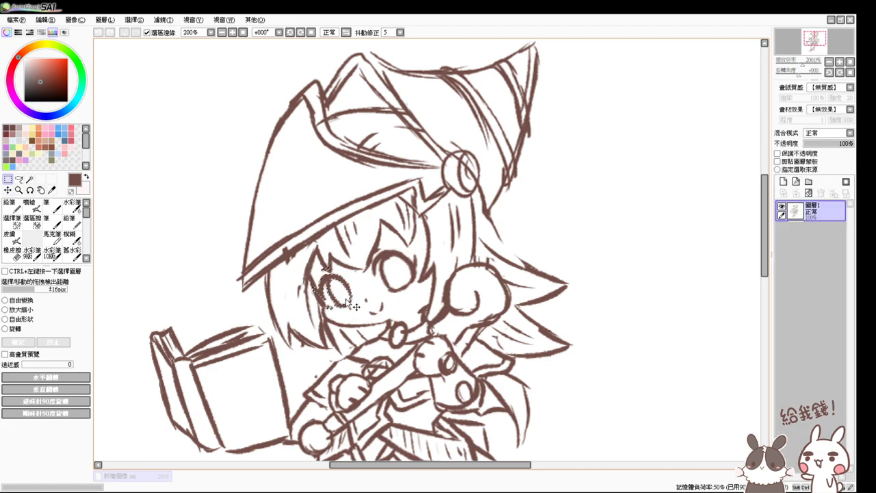
key(ctrl+d)
Step: Erase and redraw the lower iris edge of the eye nearer the staff, and thicken the upper lines of both eyes
scroll(354, 310, up, 1)
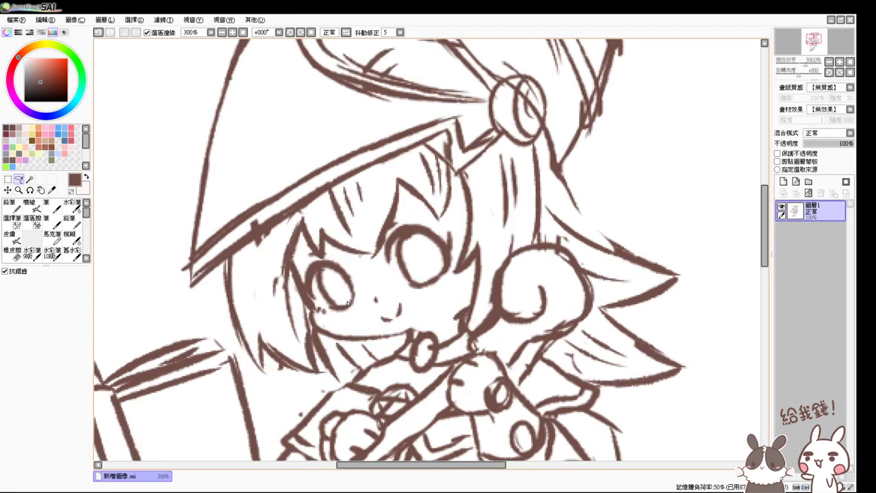
drag(347, 302, 333, 286)
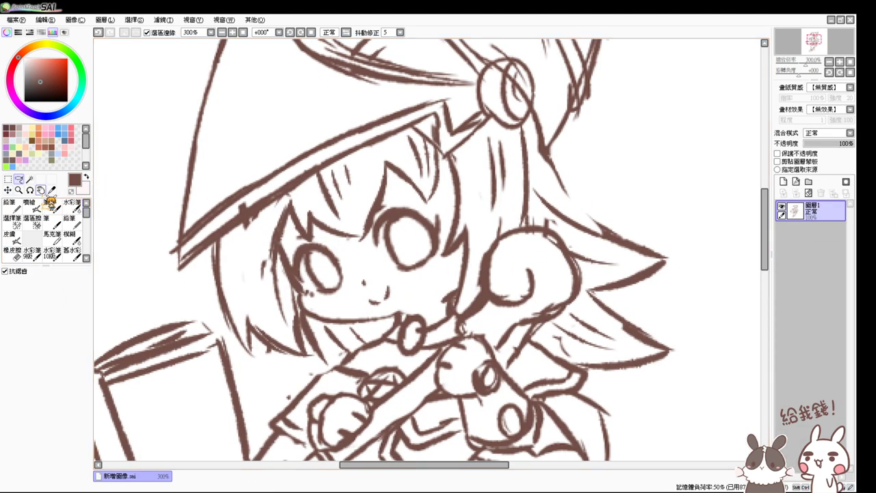
key(e)
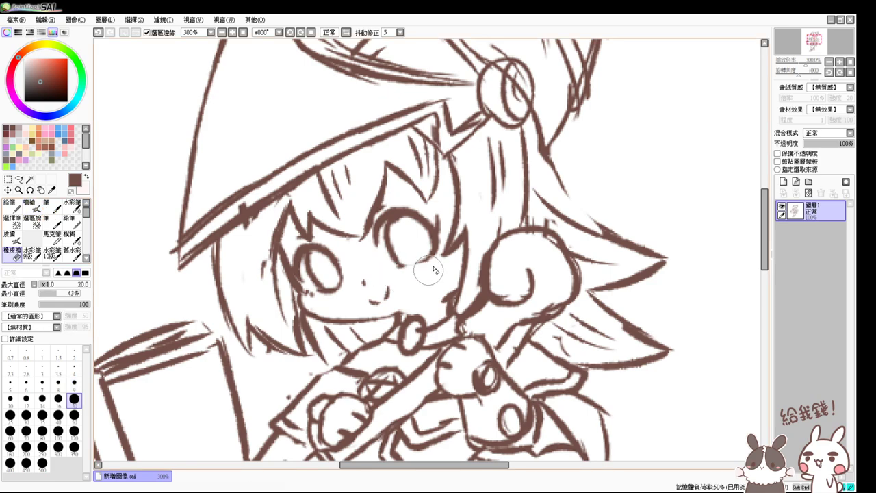
key(v)
mouse_move(387, 221)
mouse_down()
mouse_move(378, 240)
mouse_move(419, 220)
mouse_move(423, 230)
mouse_up()
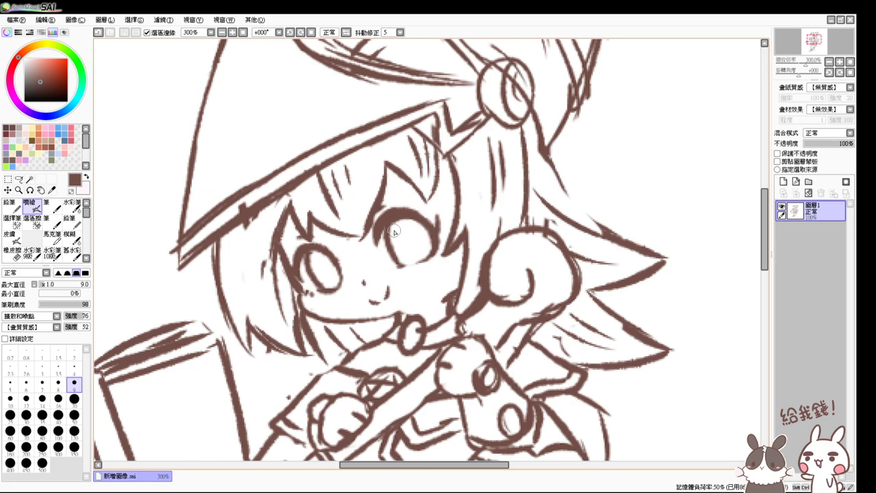
mouse_move(301, 262)
mouse_down()
mouse_move(317, 250)
mouse_move(336, 261)
mouse_up()
scroll(479, 228, up, 2)
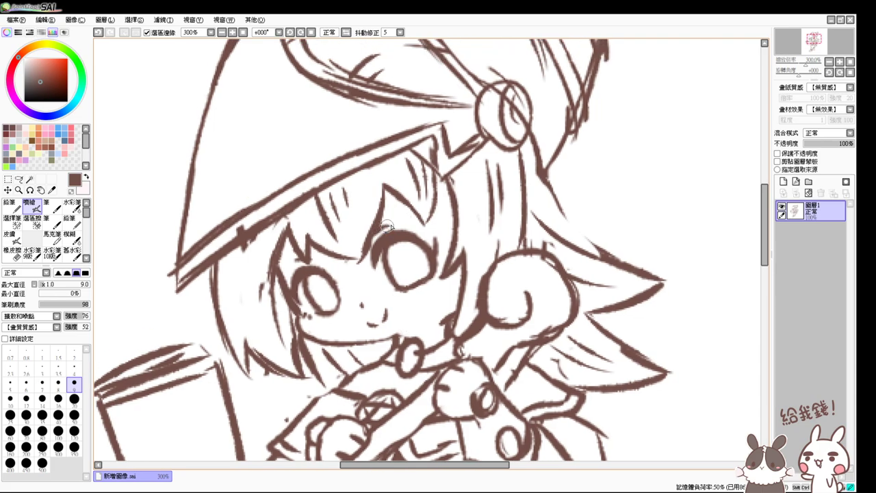
Step: Open a gap in the lower part of each iris and draw a small highlight notch there
drag(361, 206, 384, 193)
key(ctrl+z)
key(e)
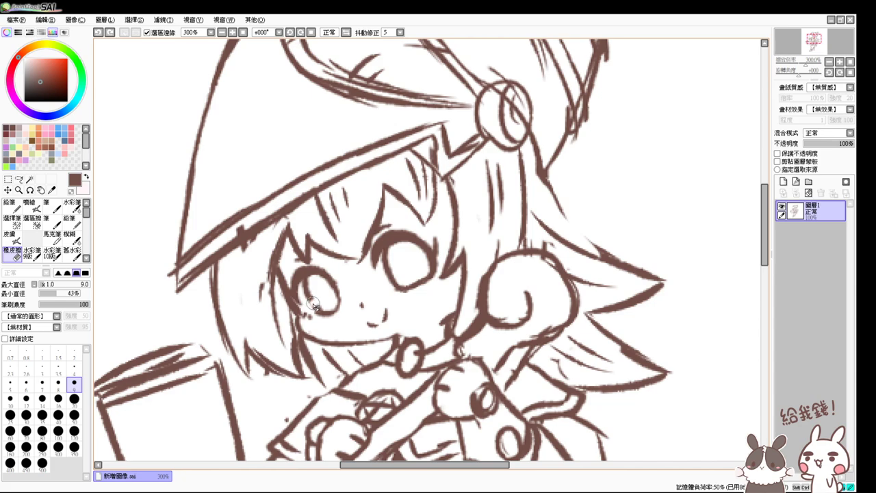
key(b)
drag(313, 303, 322, 304)
key(e)
key(e)
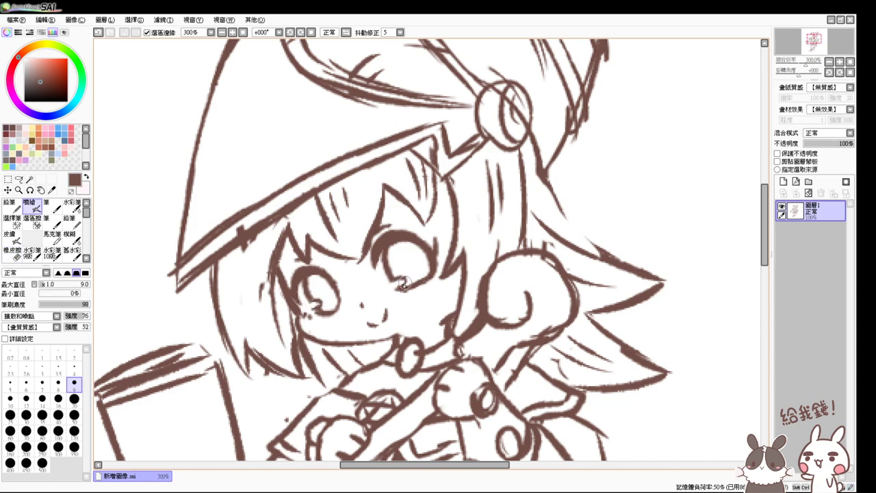
Step: Erase the smiling mouth and the short curve beside it
drag(405, 356, 393, 324)
key(e)
drag(356, 298, 375, 275)
key(e)
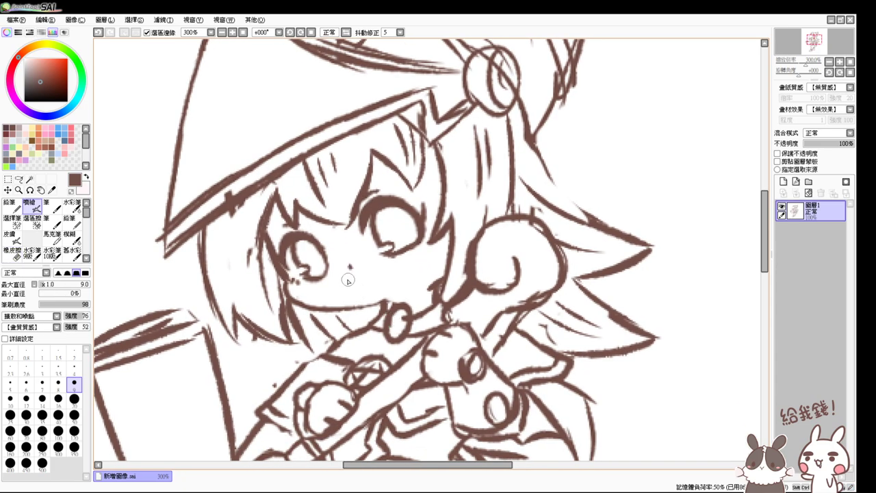
Step: Redraw the mouth as a small smile with a short curve toward the staff side, retrying strokes as needed
drag(347, 280, 365, 276)
key(ctrl+z)
key(e)
key(e)
key(ctrl+z)
mouse_move(345, 272)
mouse_down()
mouse_move(361, 264)
mouse_move(379, 274)
mouse_up()
mouse_move(379, 272)
mouse_down()
mouse_move(381, 290)
mouse_move(358, 288)
mouse_move(373, 272)
mouse_up()
key(ctrl+z)
key(ctrl+z)
key(ctrl+z)
key(ctrl+z)
drag(345, 281, 360, 285)
key(ctrl+z)
key(e)
key(e)
click(242, 32)
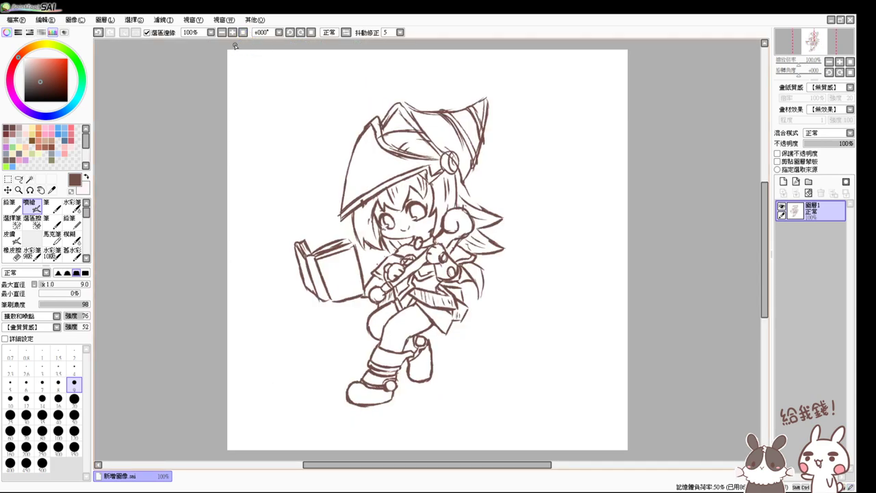
Step: Lasso the eye nearer the staff again, nudge it slightly with a free transform, and clear the selection
scroll(234, 46, up, 1)
mouse_move(592, 358)
mouse_down()
mouse_move(366, 271)
mouse_move(354, 230)
mouse_move(344, 234)
mouse_up()
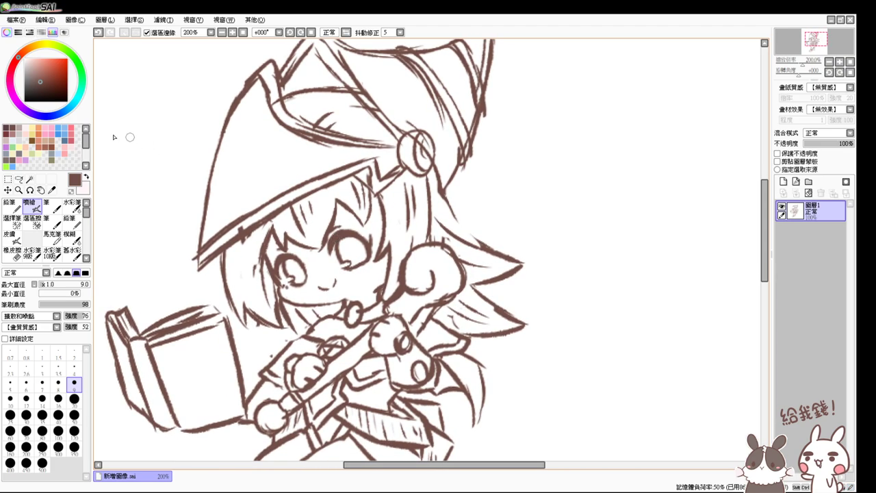
click(19, 179)
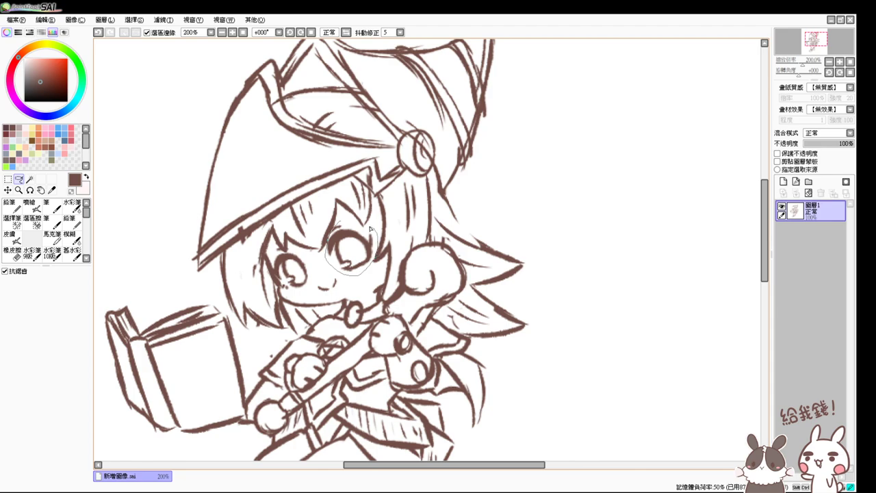
drag(357, 229, 352, 234)
key(ctrl+t)
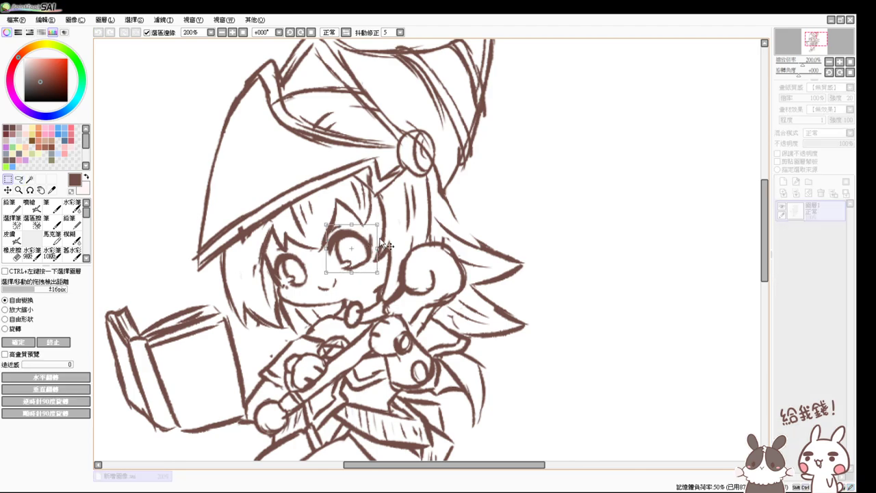
drag(365, 245, 367, 244)
key(Return)
key(ctrl+d)
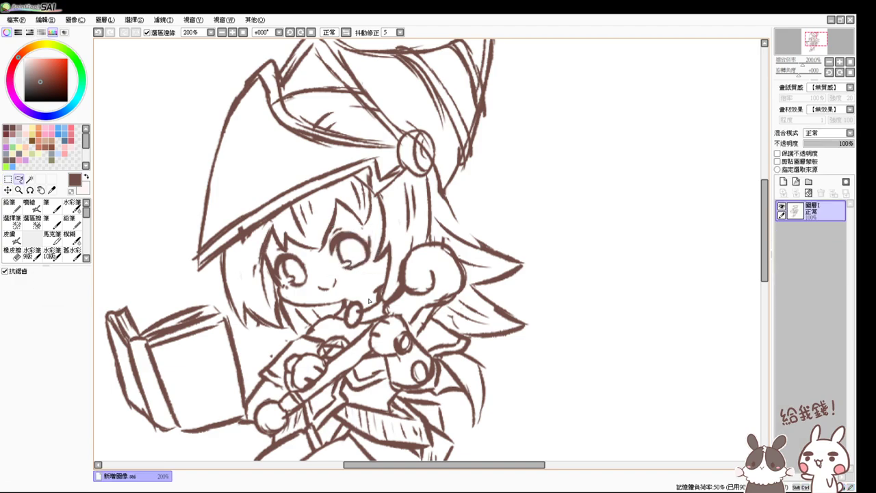
Step: Erase the lower outer iris edge of the eye nearer the staff and redraw it as a rounder curve
scroll(353, 288, up, 2)
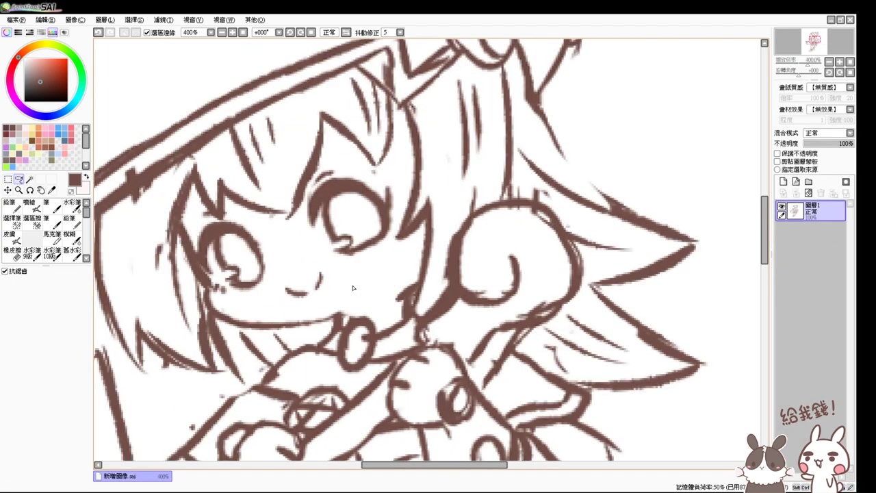
click(11, 251)
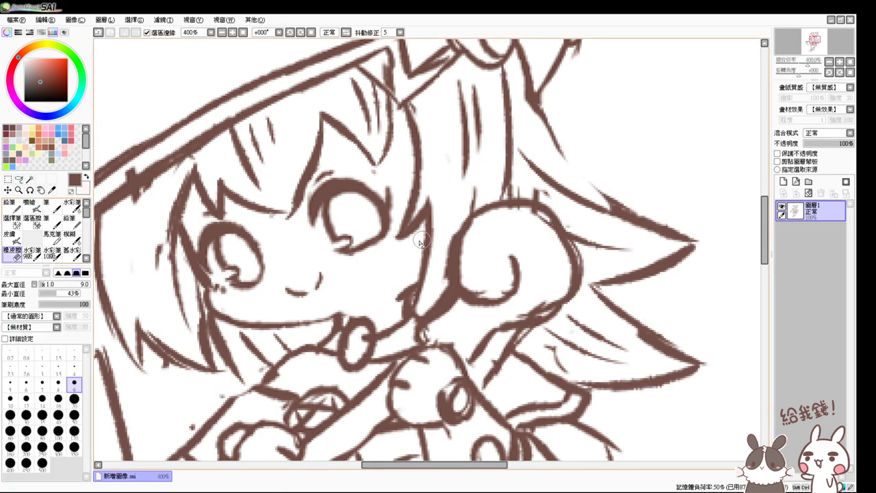
mouse_move(372, 234)
mouse_down()
mouse_move(349, 250)
mouse_move(374, 247)
mouse_move(382, 234)
mouse_move(368, 251)
mouse_up()
key(b)
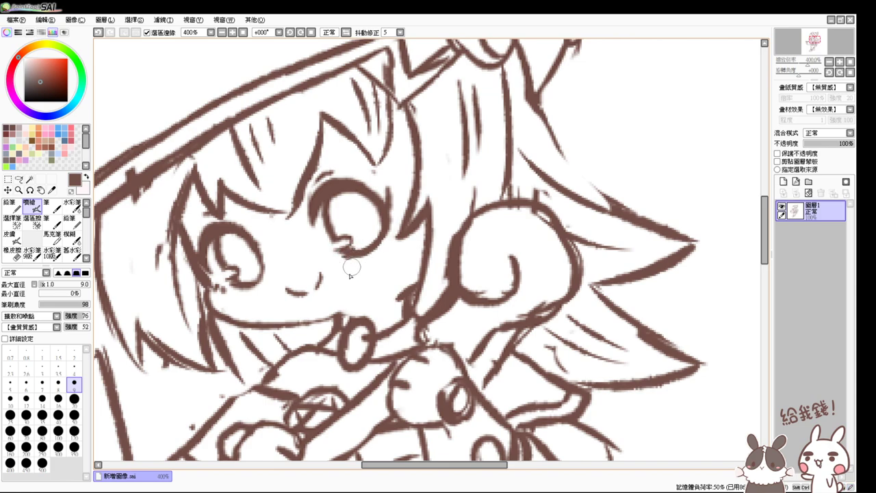
key(ctrl+z)
Step: Try small oval pupils inside both irises
mouse_move(221, 241)
mouse_down()
mouse_move(238, 250)
mouse_move(240, 240)
mouse_up()
mouse_move(341, 211)
mouse_down()
mouse_move(329, 215)
mouse_move(363, 228)
mouse_move(350, 210)
mouse_move(355, 229)
mouse_up()
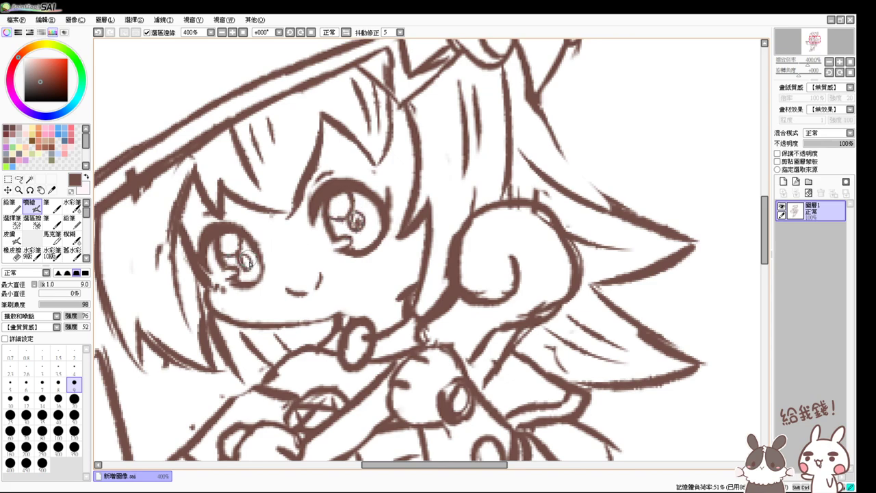
click(243, 32)
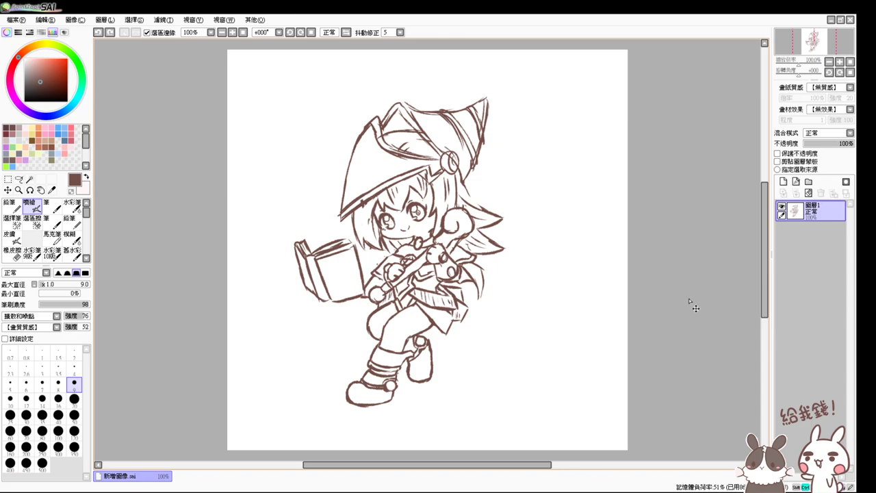
Step: Erase the overlapping lines above the lash line of the eye nearer the book
scroll(689, 305, up, 2)
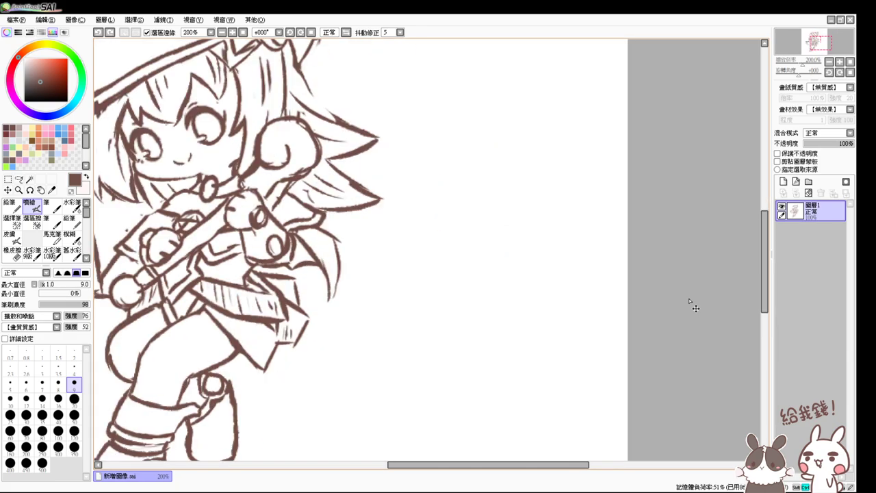
drag(297, 228, 494, 301)
mouse_move(359, 224)
mouse_down()
mouse_move(445, 259)
mouse_move(491, 303)
mouse_up()
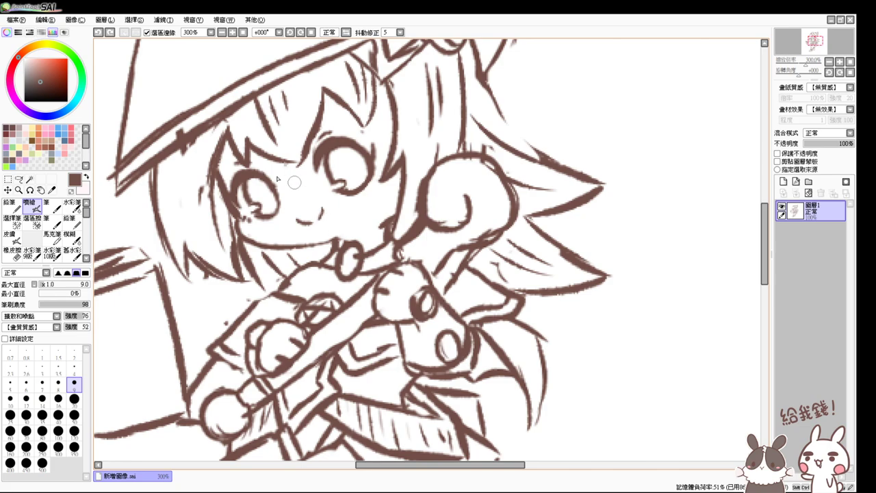
key(e)
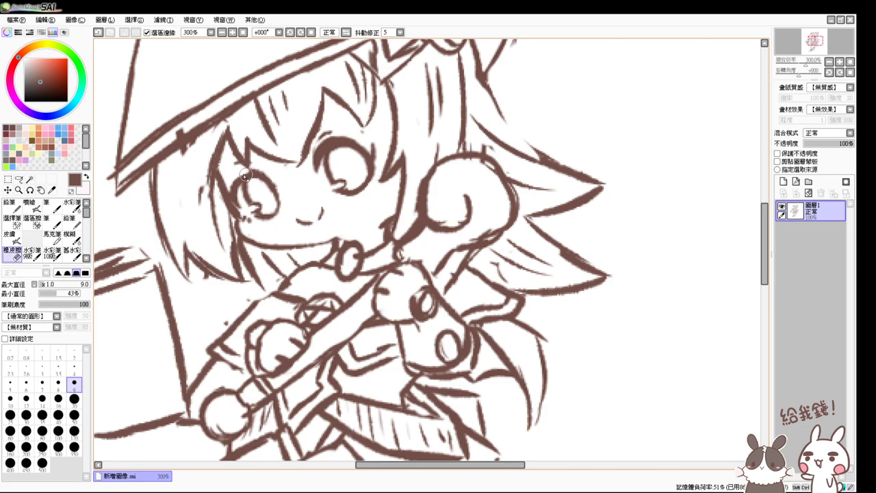
Step: Erase the small inner marks at the bottom of both of the girl's irises and touch up the eye outlines
key(e)
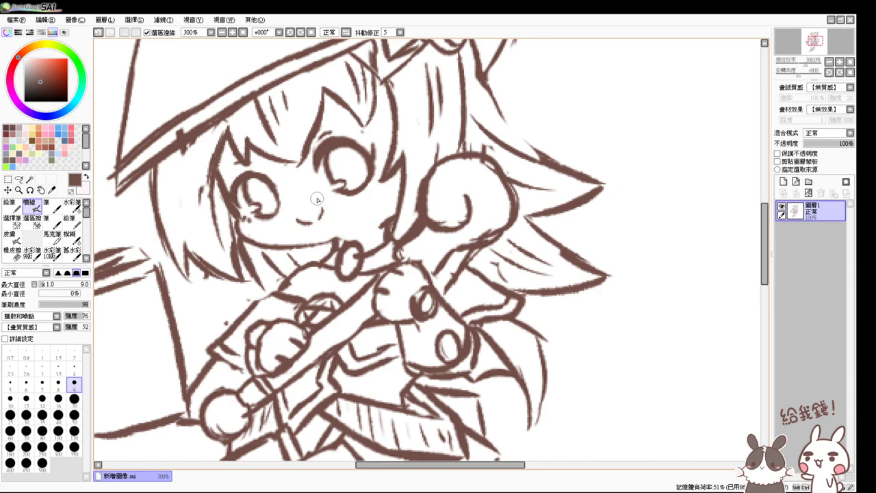
key(e)
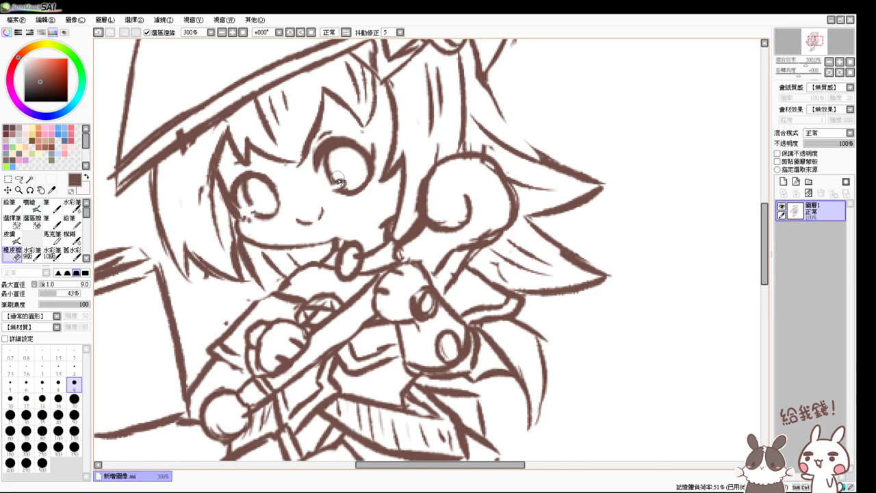
key(e)
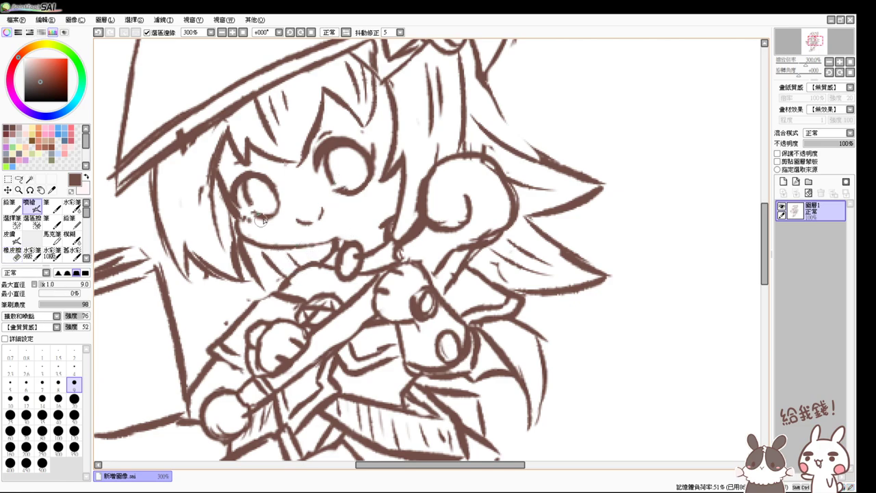
drag(261, 219, 268, 217)
Step: Sketch a large thin round body outline for a creature behind and below the seated girl's legs
drag(357, 220, 387, 126)
drag(407, 206, 379, 155)
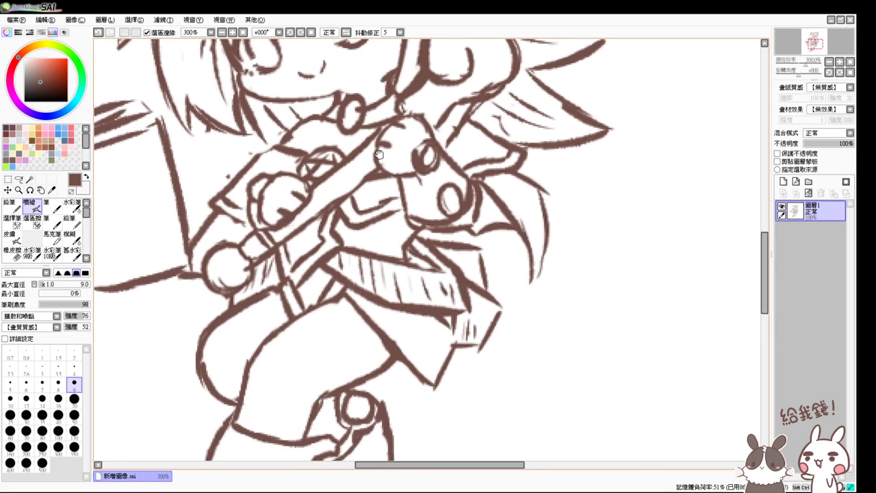
click(232, 33)
click(221, 32)
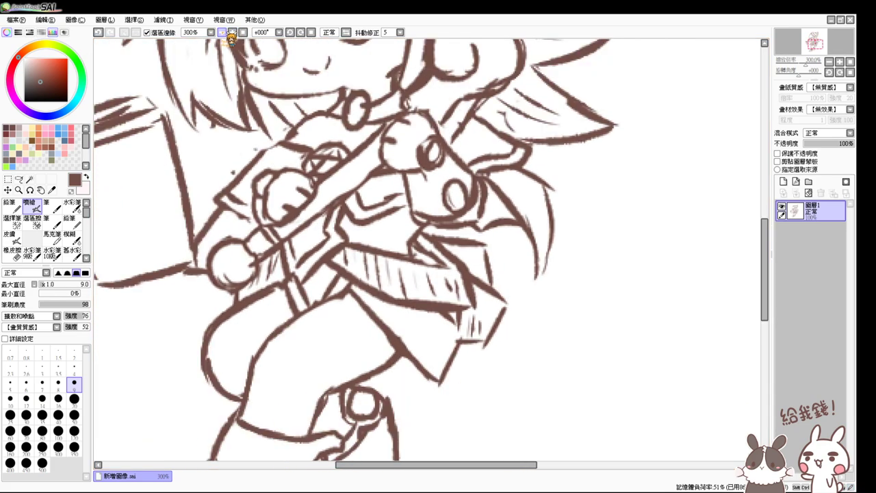
click(221, 32)
click(221, 32)
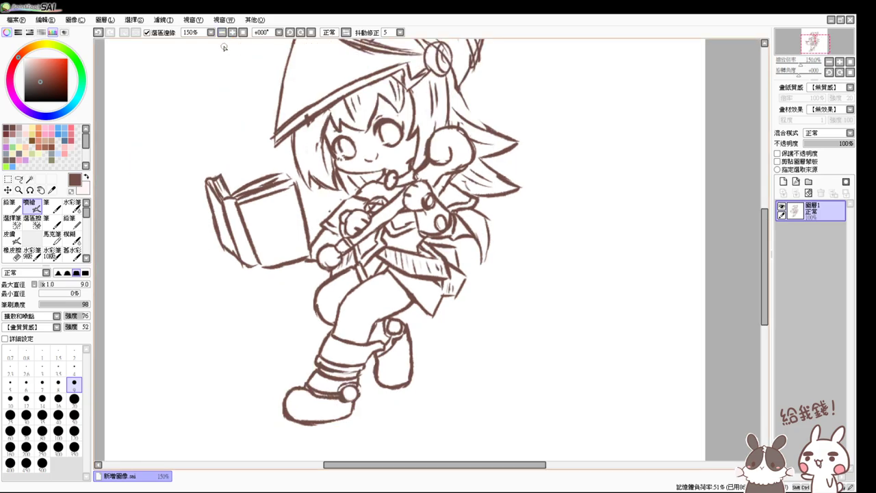
mouse_move(317, 261)
mouse_down()
mouse_move(295, 293)
mouse_move(290, 316)
mouse_up()
key(ctrl+z)
mouse_move(319, 272)
mouse_down()
mouse_move(308, 272)
mouse_move(296, 302)
mouse_move(290, 354)
mouse_up()
drag(465, 256, 483, 276)
mouse_move(494, 319)
mouse_down()
mouse_move(494, 358)
mouse_move(460, 383)
mouse_up()
mouse_move(368, 395)
mouse_down()
mouse_move(392, 401)
mouse_move(367, 394)
mouse_move(426, 396)
mouse_move(373, 392)
mouse_move(453, 383)
mouse_up()
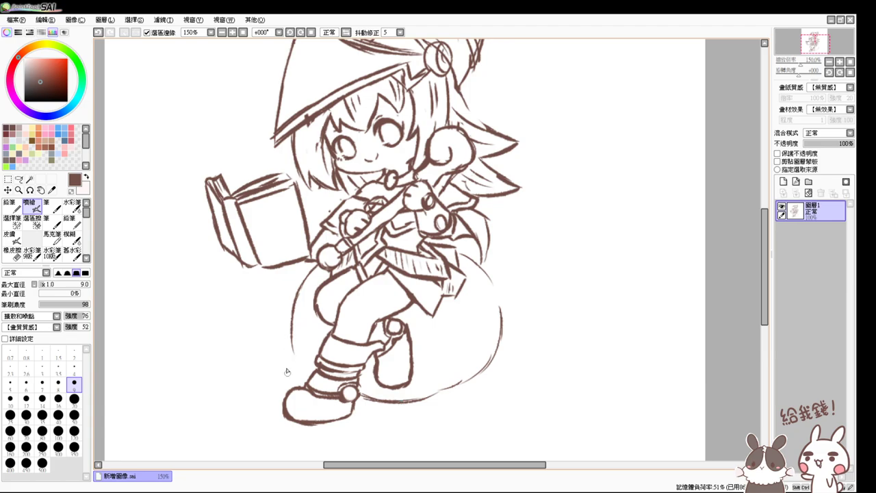
drag(294, 327, 306, 369)
Step: Set the airbrush size to 22 and trace jagged fur tufts along both sides of the round body
mouse_move(474, 341)
ctrl+alt+mouse_down()
mouse_move(484, 348)
mouse_move(467, 361)
mouse_move(434, 363)
ctrl+alt+mouse_up()
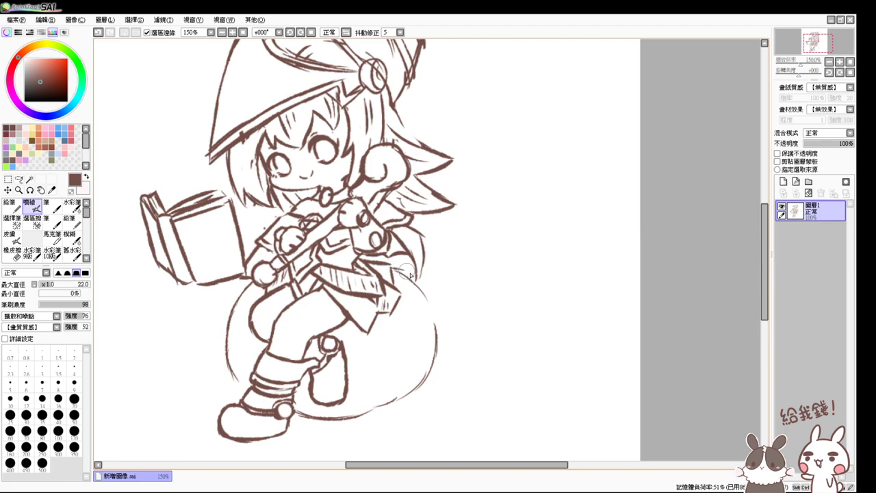
drag(419, 279, 449, 300)
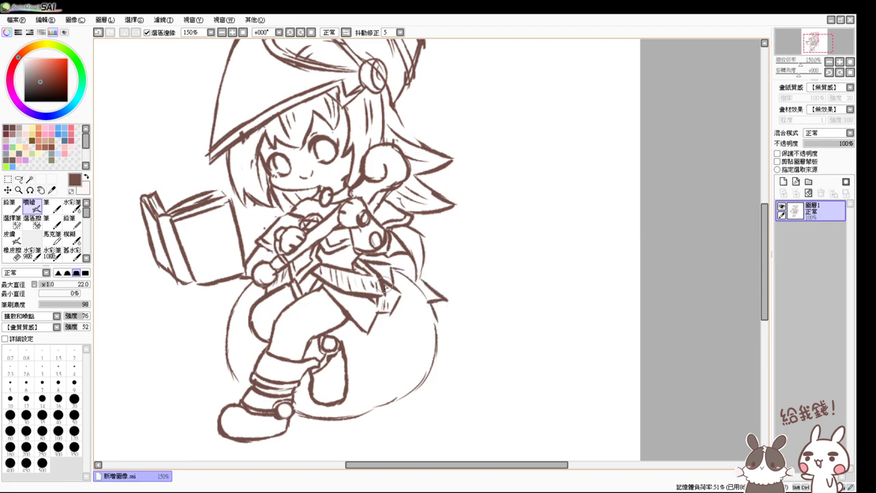
mouse_move(252, 281)
mouse_down()
mouse_move(217, 317)
mouse_move(226, 317)
mouse_move(215, 343)
mouse_move(230, 373)
mouse_up()
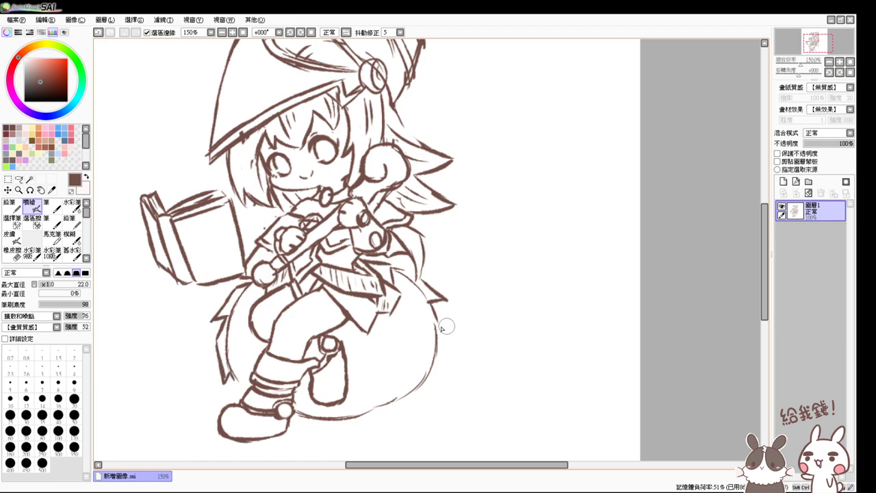
mouse_move(432, 304)
mouse_down()
mouse_move(444, 378)
mouse_move(409, 398)
mouse_up()
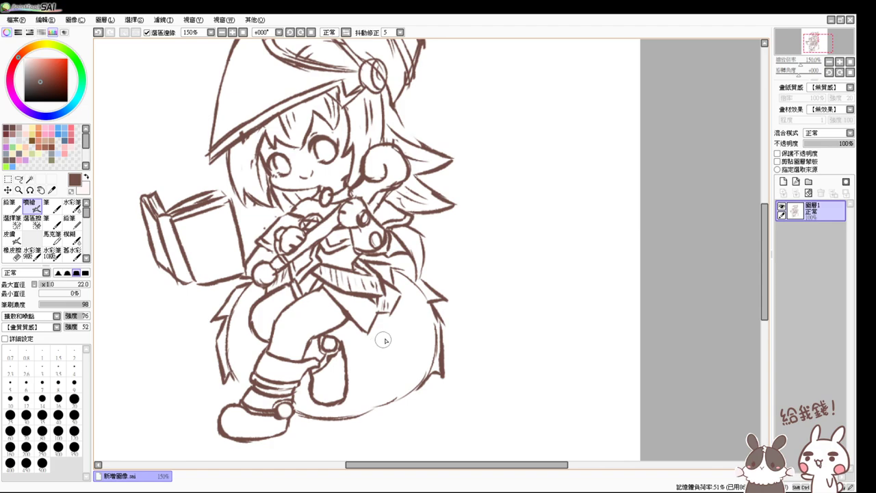
Step: Draw two oval, half-lidded eyes with pupils on the round creature, beside the girl's rear boot
drag(390, 327, 390, 371)
key(ctrl+z)
mouse_move(397, 329)
mouse_down()
mouse_move(402, 372)
mouse_move(396, 338)
mouse_move(378, 362)
mouse_move(355, 365)
mouse_up()
key(ctrl+z)
mouse_move(414, 352)
mouse_down()
mouse_move(408, 372)
mouse_move(420, 370)
mouse_up()
mouse_move(356, 370)
mouse_down()
mouse_move(420, 345)
mouse_move(410, 356)
mouse_move(365, 368)
mouse_move(374, 362)
mouse_up()
drag(369, 362, 370, 366)
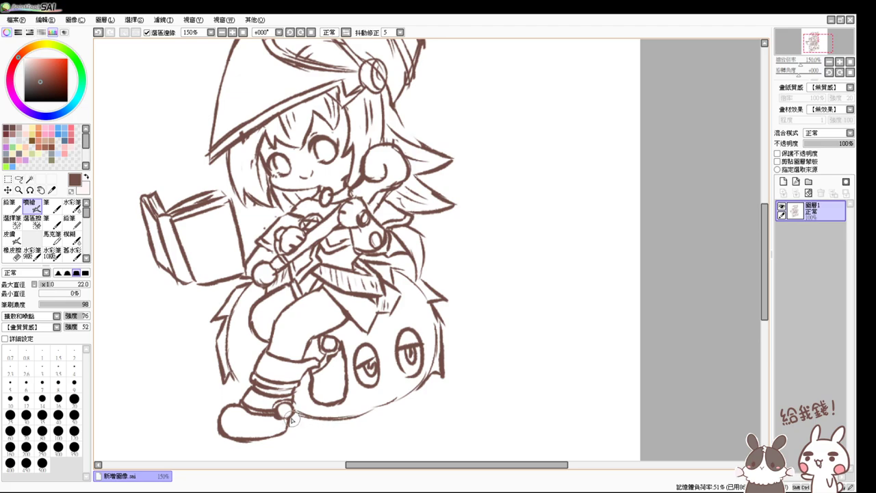
Step: Draw two clawed feet under the creature, darken its lower outline and extend the fur at its left edge
mouse_move(292, 418)
mouse_down()
mouse_move(367, 413)
mouse_move(334, 411)
mouse_move(361, 407)
mouse_up()
key(ctrl+z)
mouse_move(334, 412)
mouse_down()
mouse_move(357, 414)
mouse_move(335, 414)
mouse_move(346, 427)
mouse_move(359, 408)
mouse_move(367, 429)
mouse_up()
drag(352, 423, 352, 433)
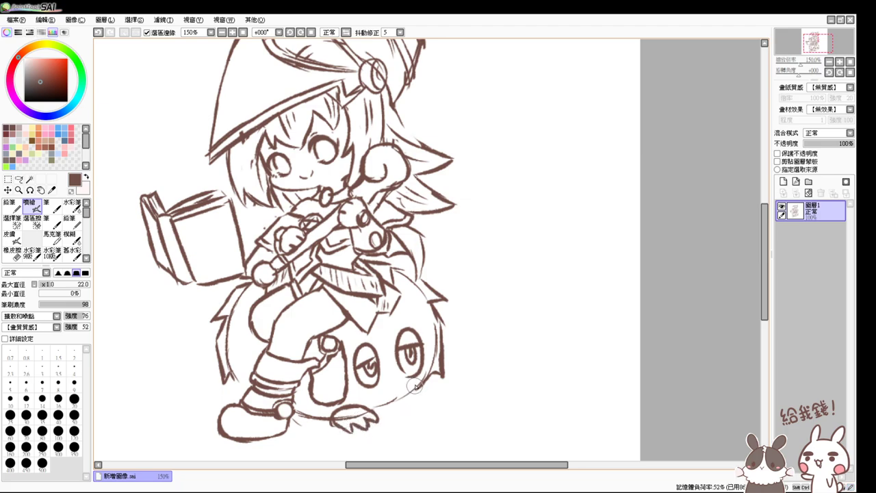
mouse_move(415, 386)
mouse_down()
mouse_move(431, 396)
mouse_move(401, 401)
mouse_move(414, 410)
mouse_move(436, 395)
mouse_up()
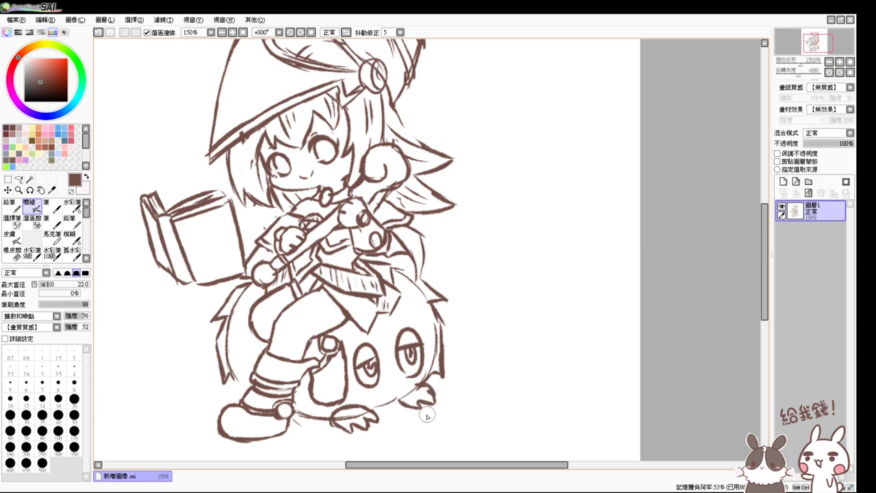
drag(401, 400, 376, 409)
drag(293, 417, 333, 423)
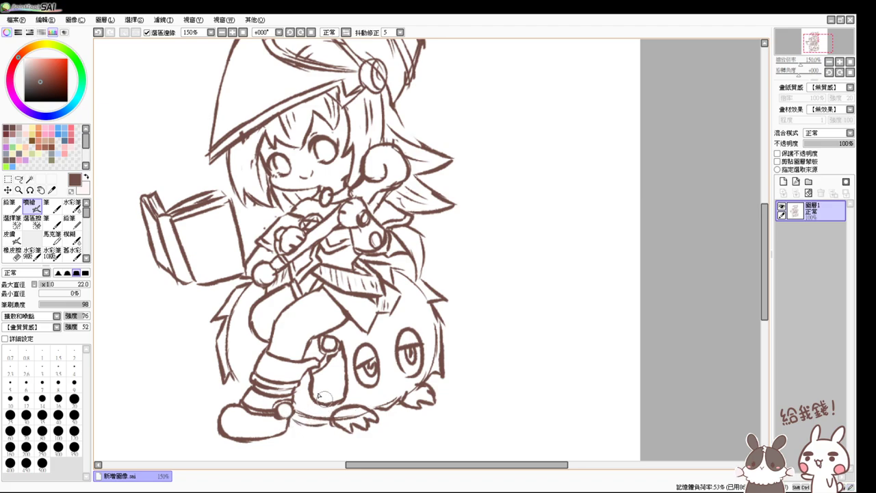
mouse_move(230, 381)
mouse_down()
mouse_move(234, 399)
mouse_move(242, 396)
mouse_up()
Step: Erase the leftover thin guide lines inside the creature's fur outline with a size 20 eraser
key(e)
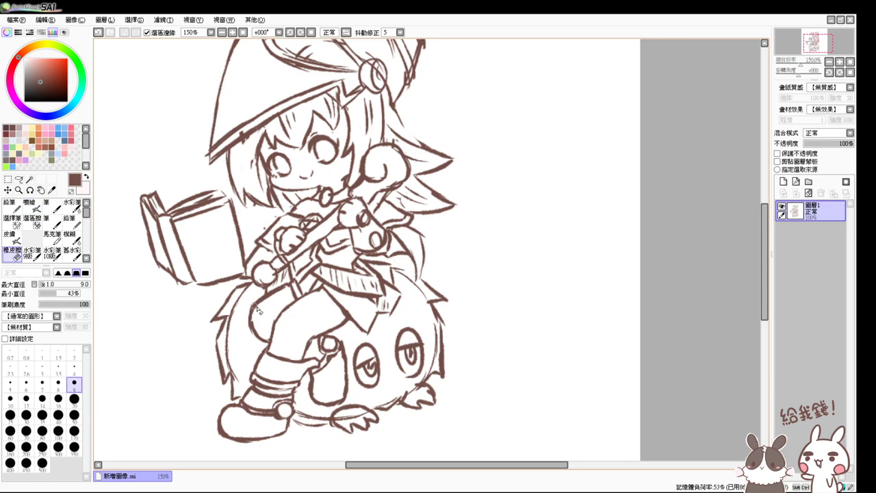
click(74, 398)
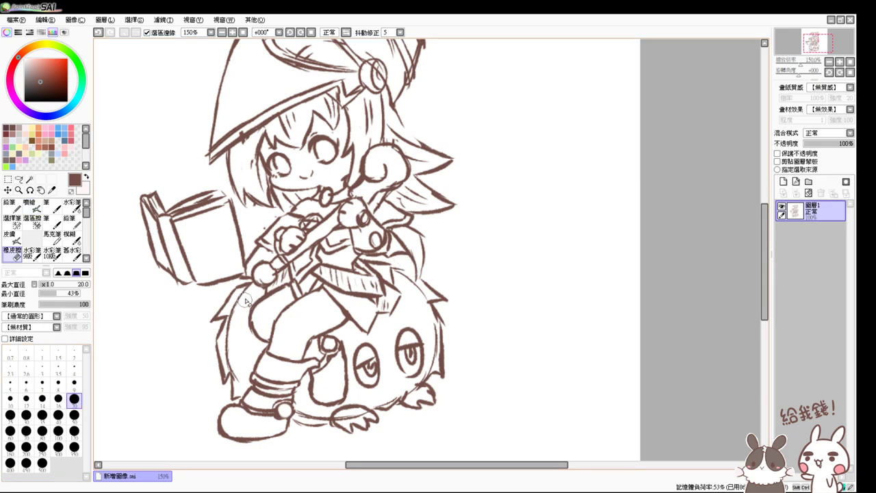
mouse_move(238, 298)
mouse_down()
mouse_move(230, 346)
mouse_move(238, 365)
mouse_move(242, 352)
mouse_up()
drag(404, 279, 419, 298)
key(b)
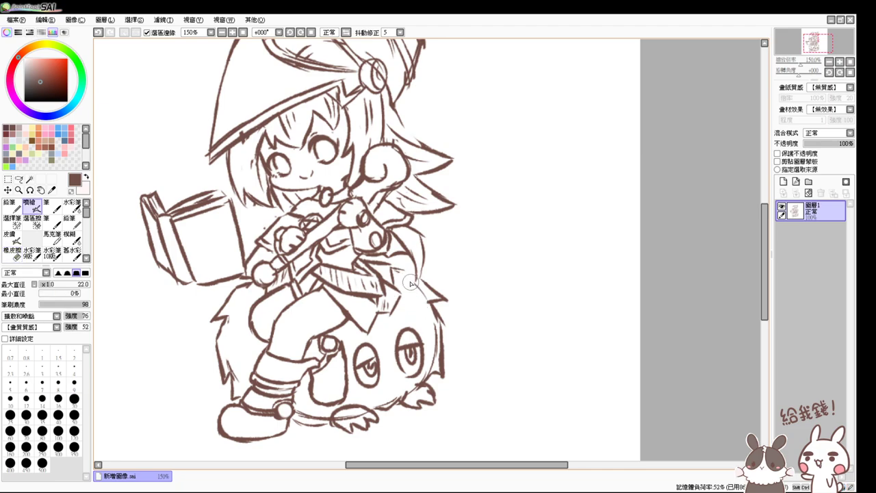
Step: Lasso the girl's hat, face and hair and shift them slightly to the right with a free transform
drag(404, 242, 420, 302)
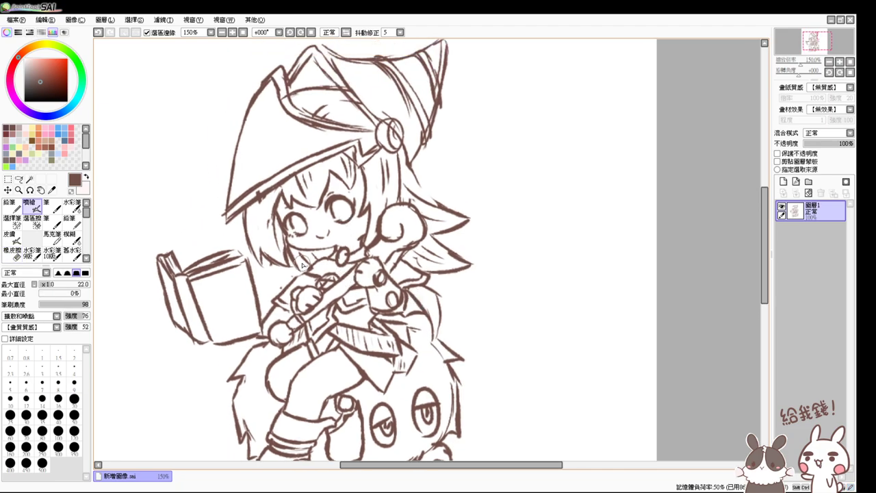
click(19, 179)
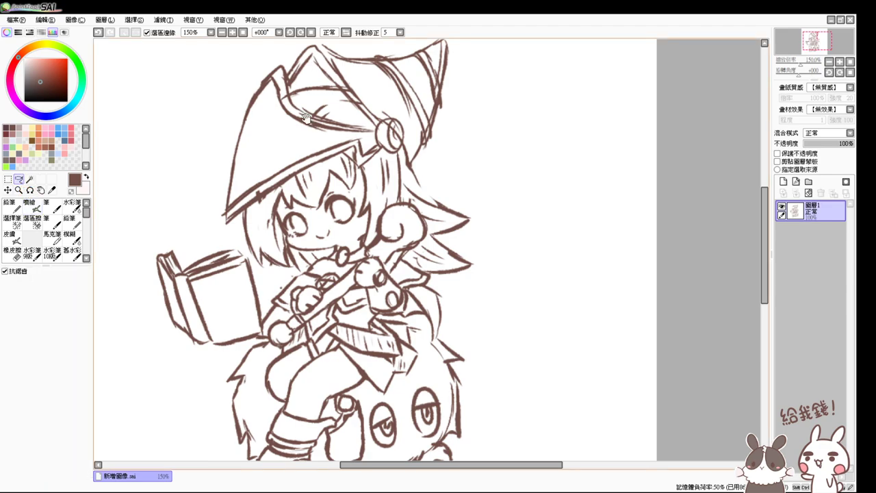
drag(306, 118, 309, 136)
mouse_move(261, 74)
mouse_down()
mouse_move(209, 141)
mouse_move(205, 223)
mouse_up()
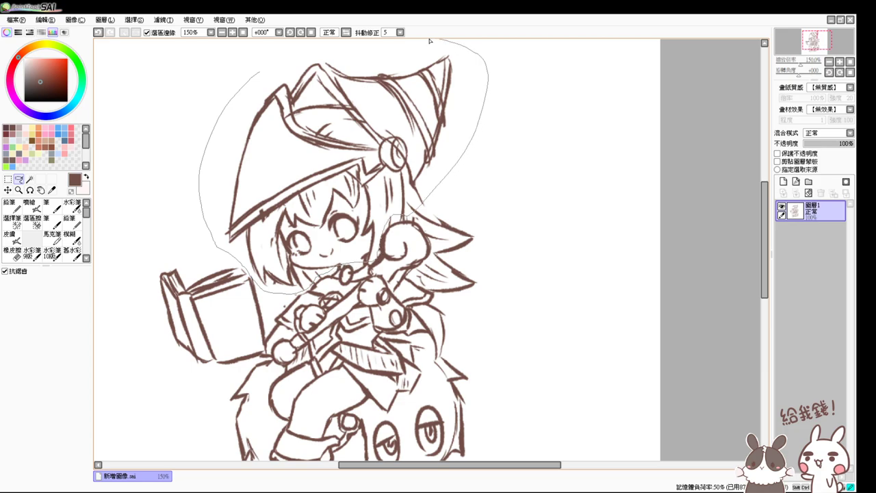
key(ctrl+t)
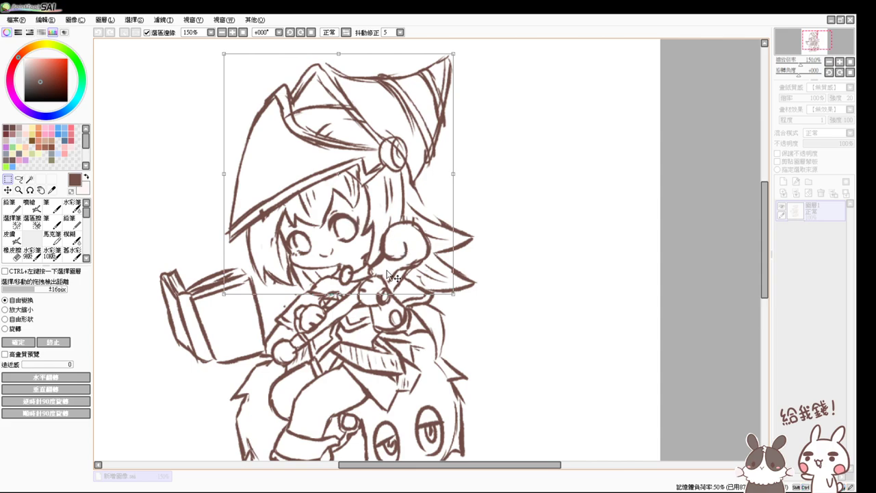
mouse_move(392, 275)
mouse_down()
mouse_move(404, 268)
mouse_move(406, 280)
mouse_up()
key(Return)
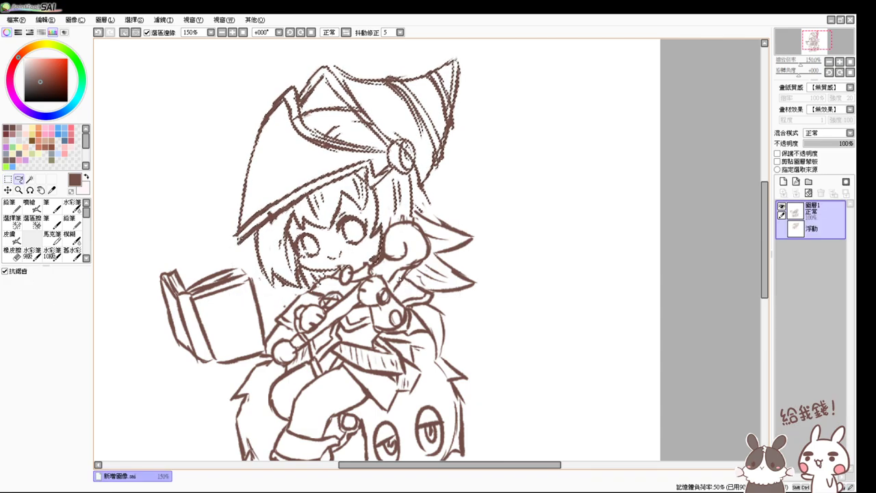
Step: Deselect the moved head, then clean up and redraw the broken lines where it meets the hair and collar
click(14, 210)
click(34, 209)
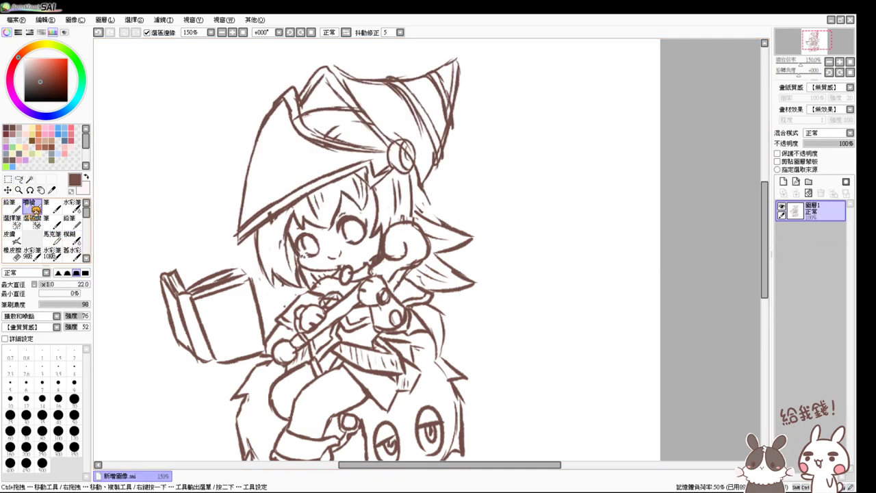
key(e)
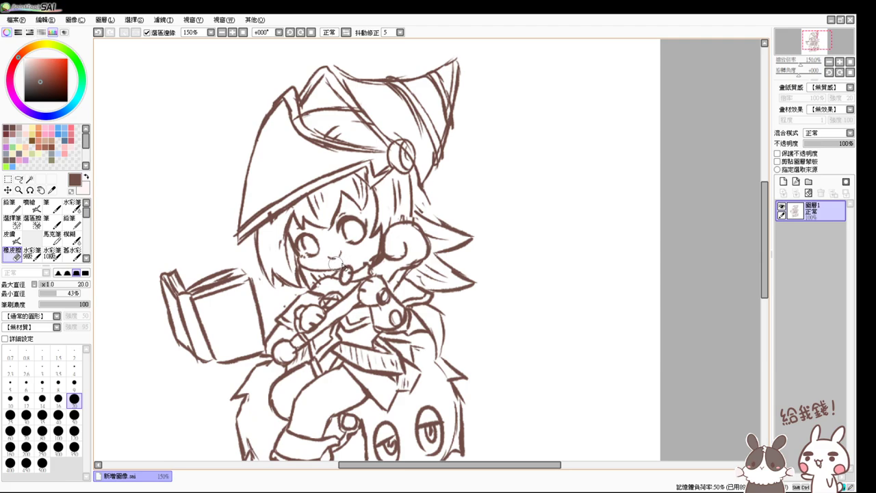
key(v)
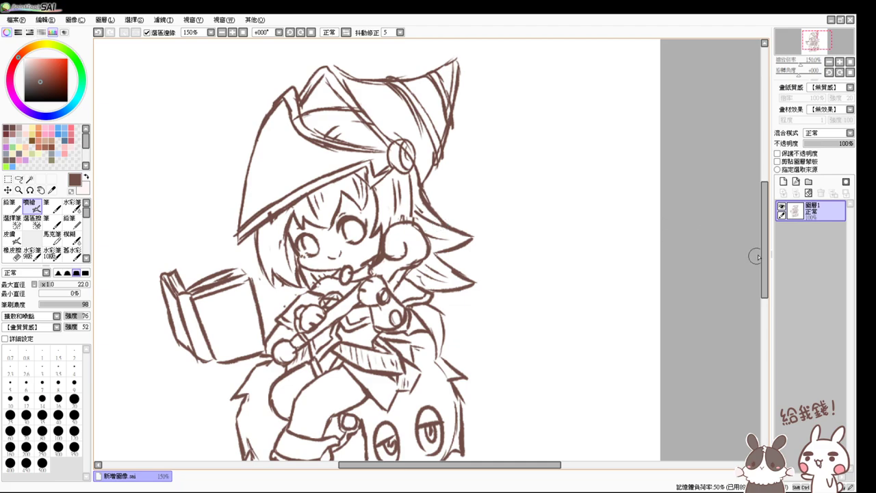
Step: Redraw the creature's half-lidded eyes as wide-open ovals with rounded pupils inside
mouse_move(765, 257)
mouse_down()
mouse_move(772, 256)
mouse_move(768, 275)
mouse_up()
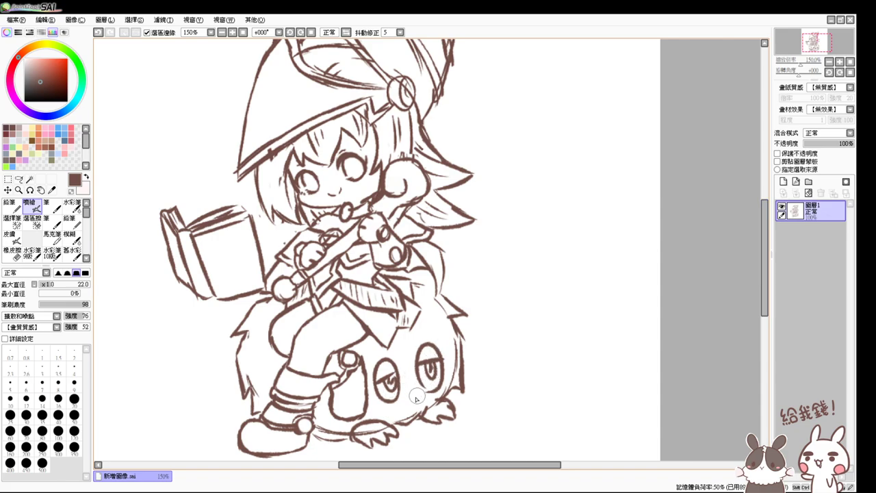
key(e)
mouse_move(388, 383)
mouse_down()
mouse_move(434, 371)
mouse_move(383, 379)
mouse_move(393, 386)
mouse_move(382, 390)
mouse_move(389, 383)
mouse_up()
key(b)
mouse_move(431, 362)
mouse_down()
mouse_move(424, 377)
mouse_move(427, 353)
mouse_move(438, 387)
mouse_move(429, 376)
mouse_up()
key(e)
key(b)
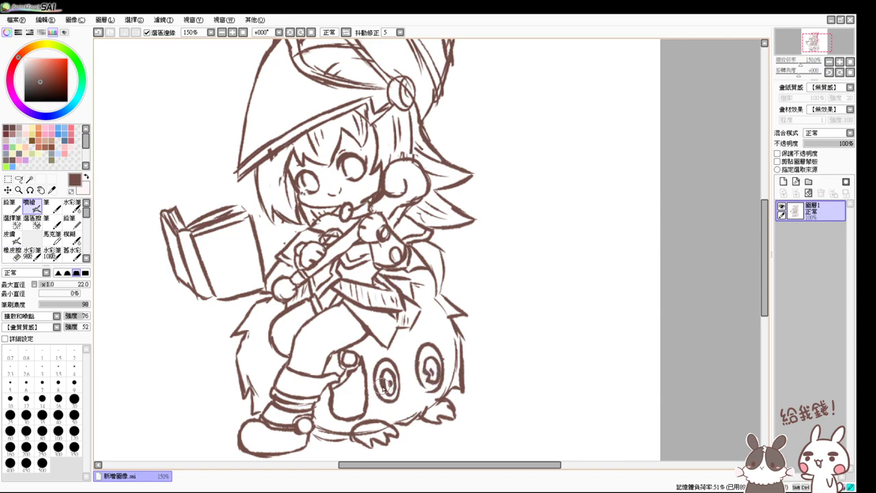
key(e)
key(v)
drag(388, 387, 429, 378)
key(e)
key(v)
Step: Flip the canvas view horizontally back and forth to check the balance of the character sketch
drag(589, 269, 582, 346)
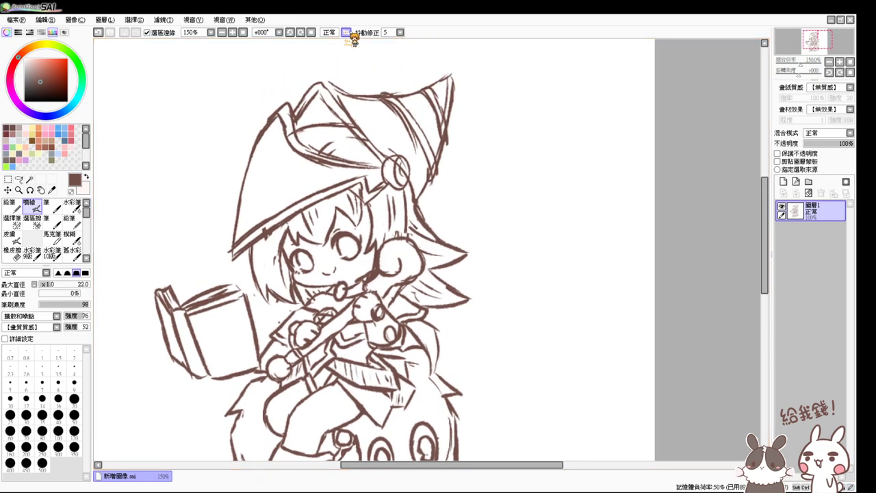
click(346, 33)
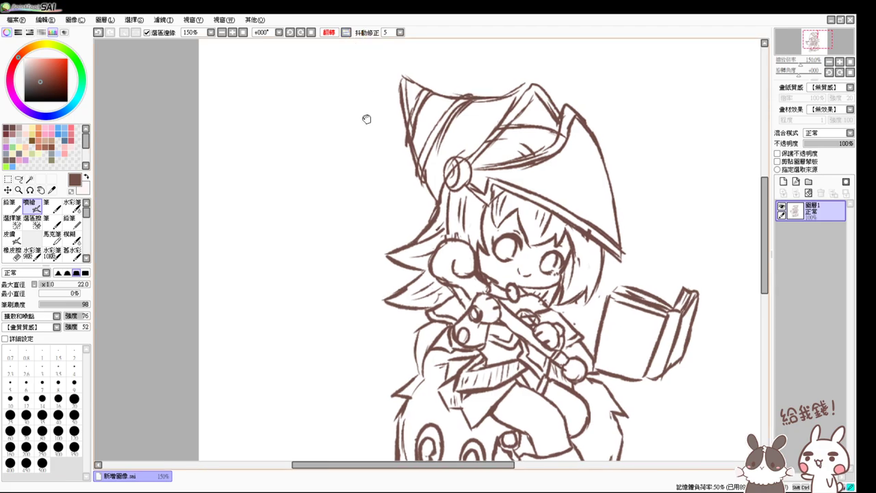
drag(363, 117, 301, 122)
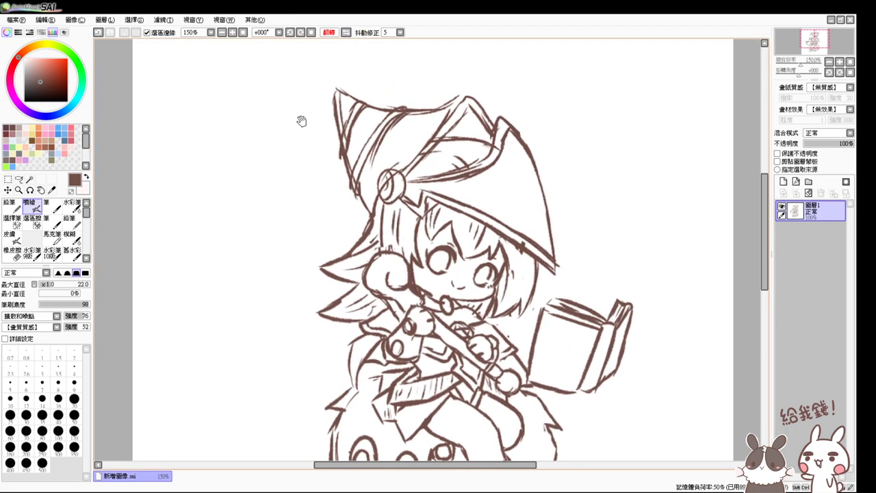
click(347, 33)
click(347, 33)
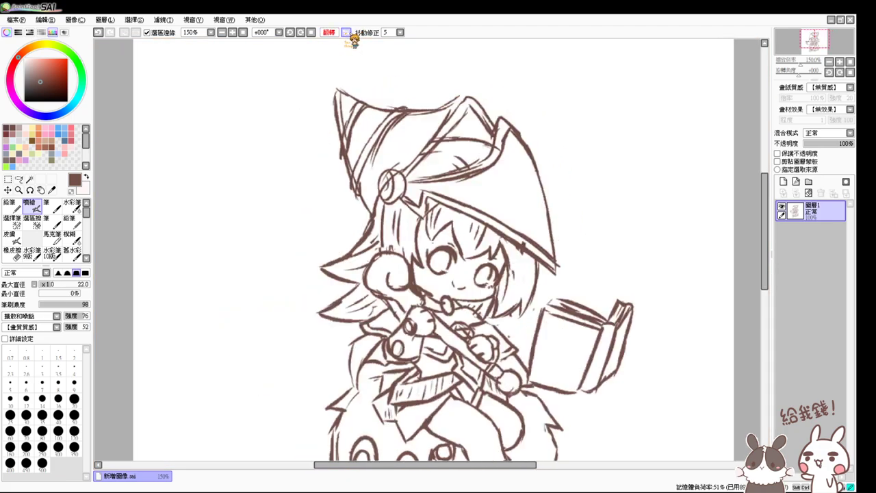
click(347, 32)
click(349, 33)
click(349, 32)
click(350, 33)
click(350, 33)
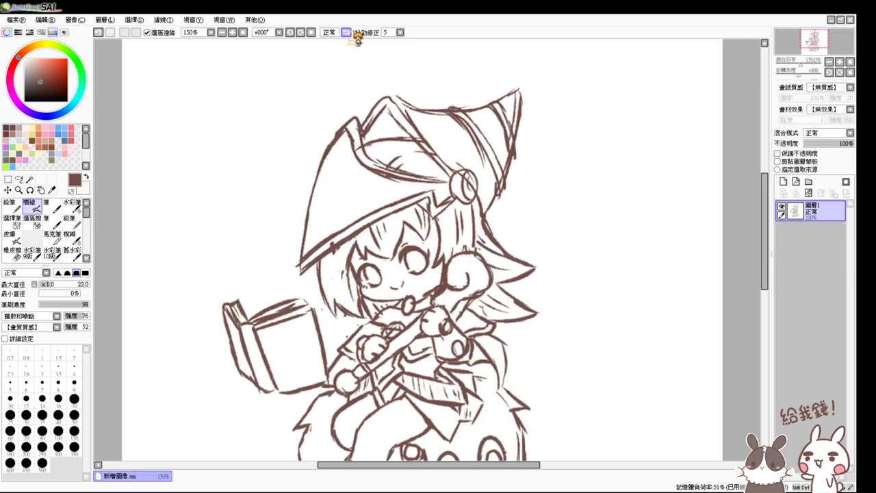
click(350, 33)
click(348, 33)
Step: Reduce the brush size to 11 and darken the outer lash line of the girl's eye nearest the book
scroll(370, 258, up, 4)
ctrl+alt+drag(426, 279, 416, 280)
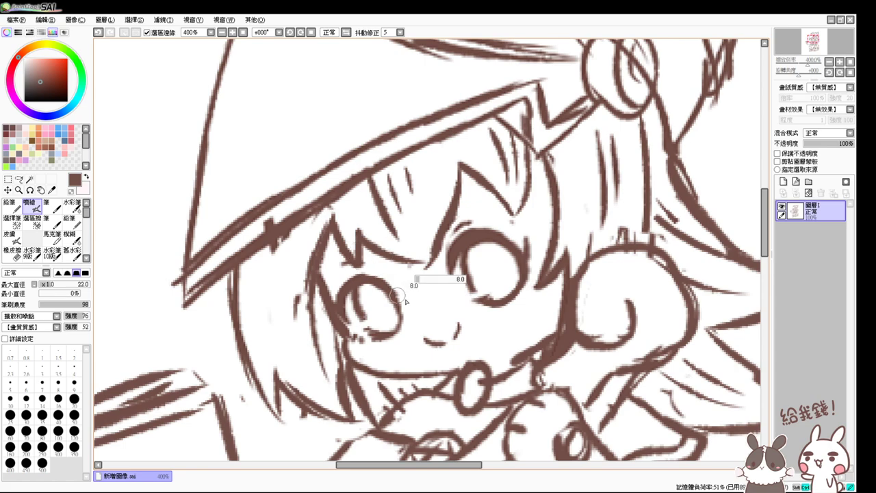
mouse_move(348, 281)
mouse_down()
mouse_move(385, 291)
mouse_move(392, 302)
mouse_move(377, 289)
mouse_move(395, 342)
mouse_up()
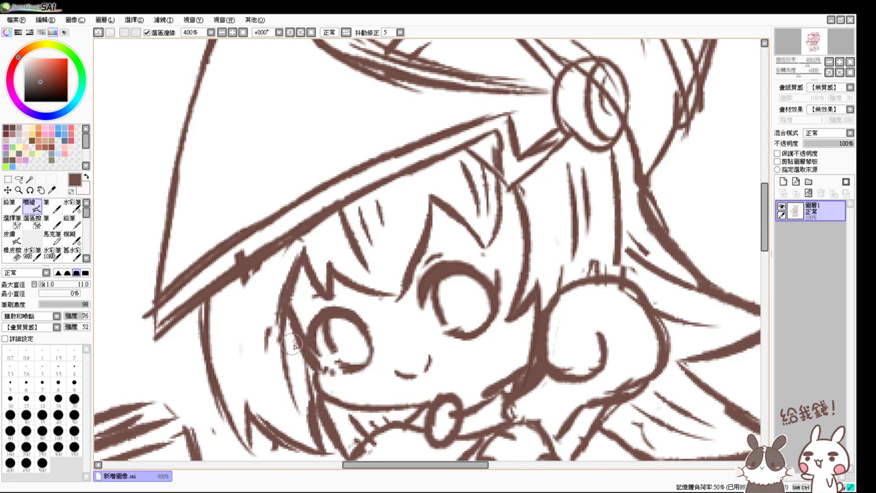
drag(293, 343, 313, 356)
Step: Erase the stray stroke beside the girl's other eye and redraw a short outward lash at its outer corner
key(e)
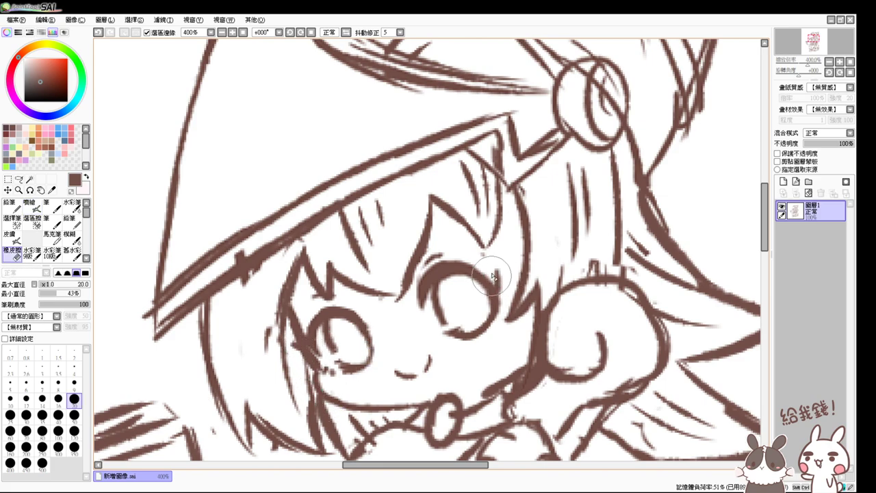
mouse_move(493, 276)
mouse_down()
mouse_move(500, 270)
mouse_move(484, 279)
mouse_move(499, 294)
mouse_up()
key(b)
key(ctrl+z)
key(ctrl+z)
key(ctrl+z)
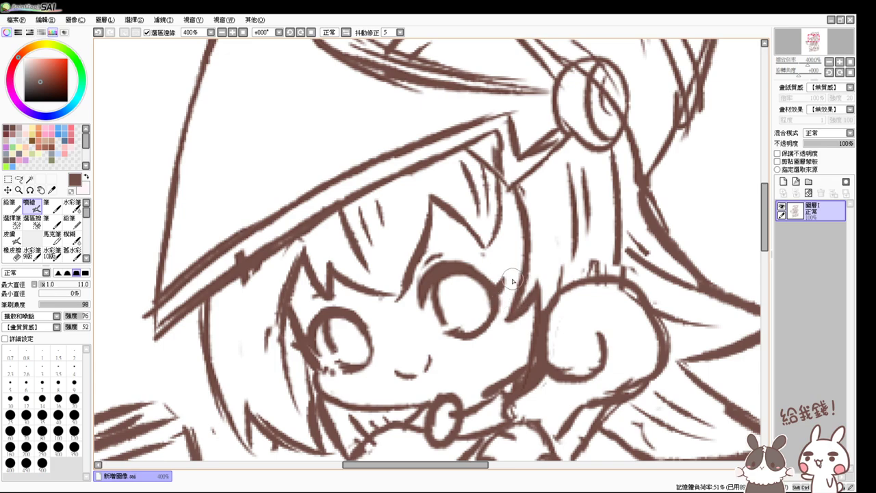
mouse_move(515, 278)
mouse_down()
mouse_move(480, 327)
mouse_move(427, 247)
mouse_up()
drag(460, 329, 423, 271)
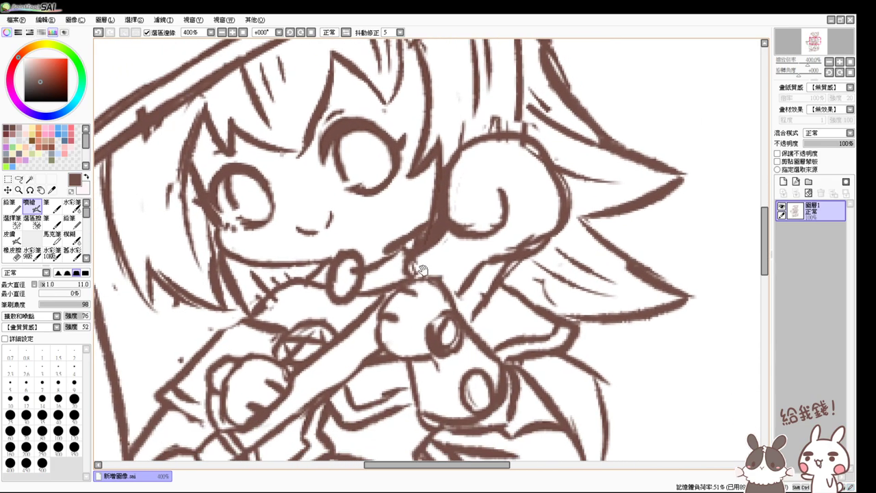
click(242, 32)
click(233, 32)
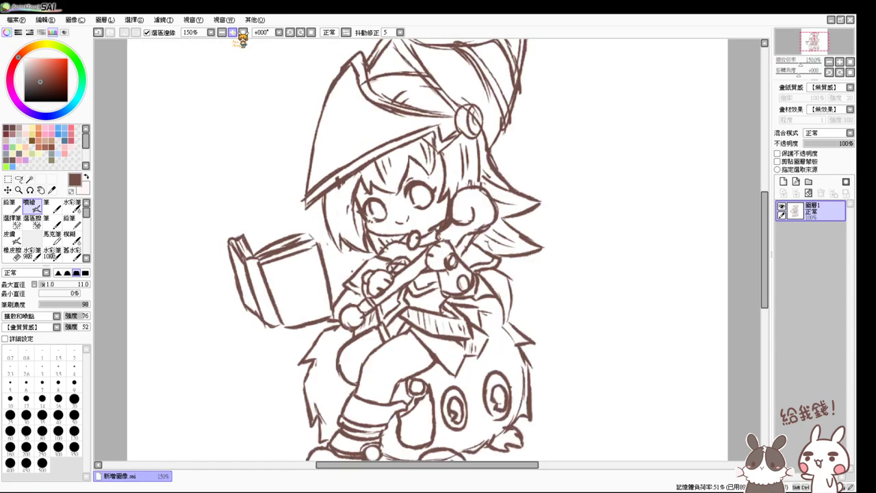
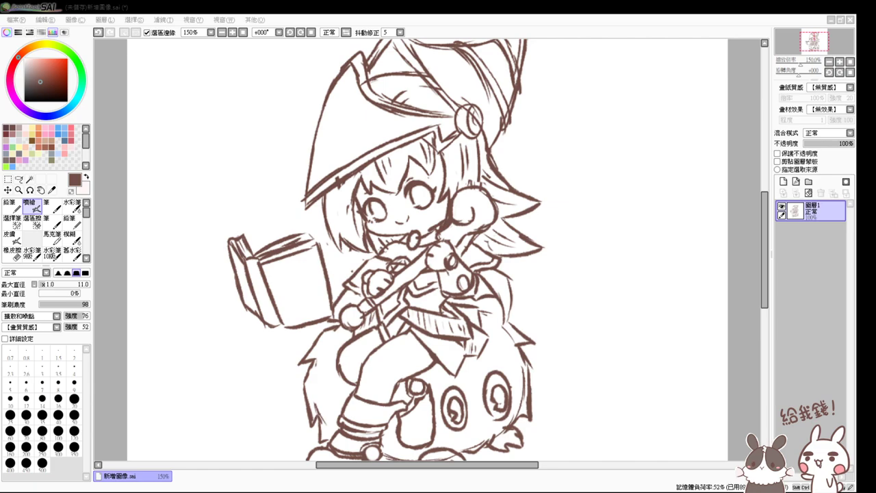
Step: Erase both of the furry creature's eyes, including the outlines and pupils
click(671, 210)
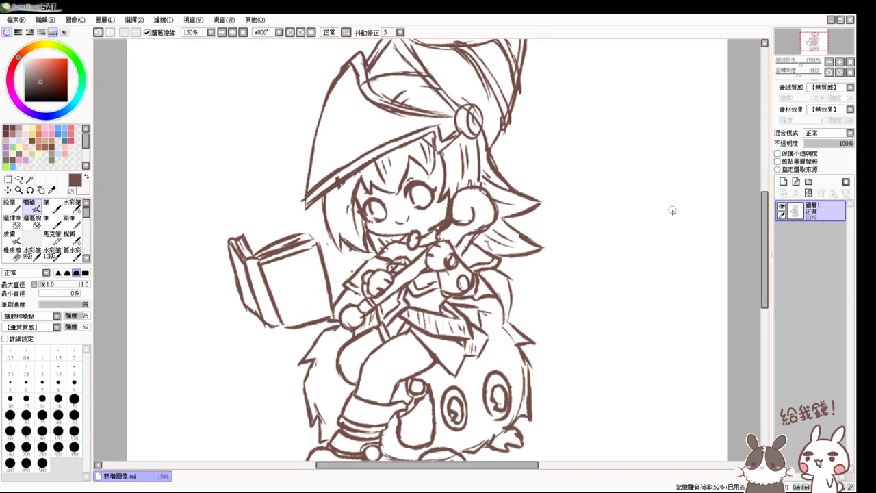
scroll(673, 213, up, 2)
drag(529, 327, 576, 179)
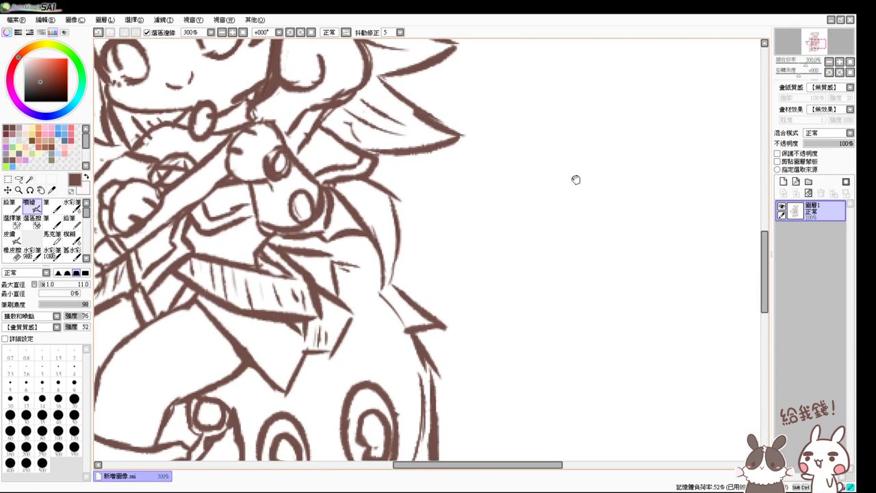
drag(544, 305, 604, 168)
drag(551, 269, 585, 229)
key(e)
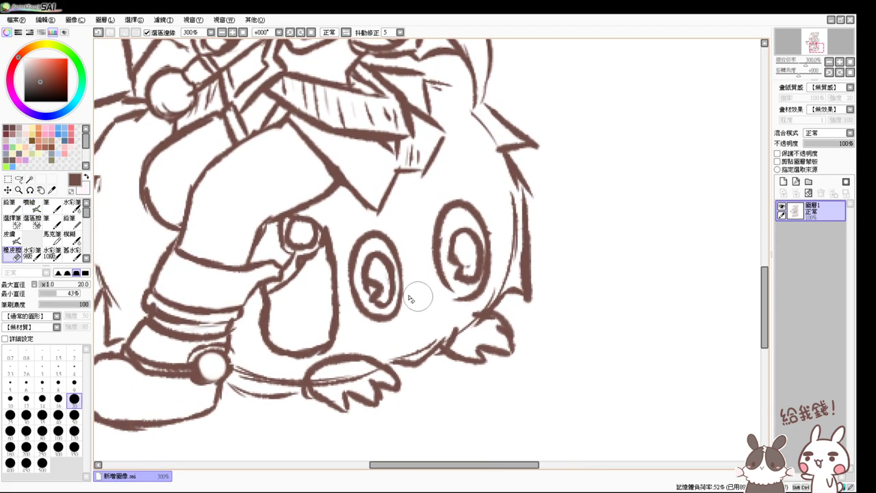
mouse_move(390, 303)
mouse_down()
mouse_move(377, 247)
mouse_move(388, 297)
mouse_move(369, 284)
mouse_move(461, 199)
mouse_move(449, 262)
mouse_up()
Step: Redraw the outlines of the creature's two eyes as clean upright ovals, placed lower on its face
key(v)
mouse_move(349, 311)
mouse_down()
mouse_move(365, 231)
mouse_move(406, 317)
mouse_move(335, 281)
mouse_up()
key(ctrl+z)
mouse_move(348, 324)
mouse_down()
mouse_move(367, 251)
mouse_move(379, 331)
mouse_move(344, 293)
mouse_up()
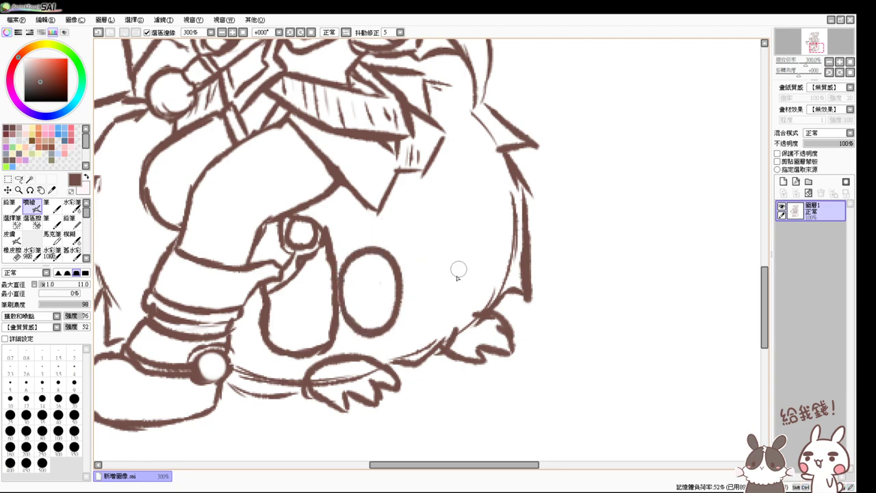
mouse_move(446, 312)
mouse_down()
mouse_move(491, 291)
mouse_move(451, 308)
mouse_move(496, 274)
mouse_move(456, 283)
mouse_move(442, 239)
mouse_move(438, 312)
mouse_up()
key(ctrl+z)
key(ctrl+z)
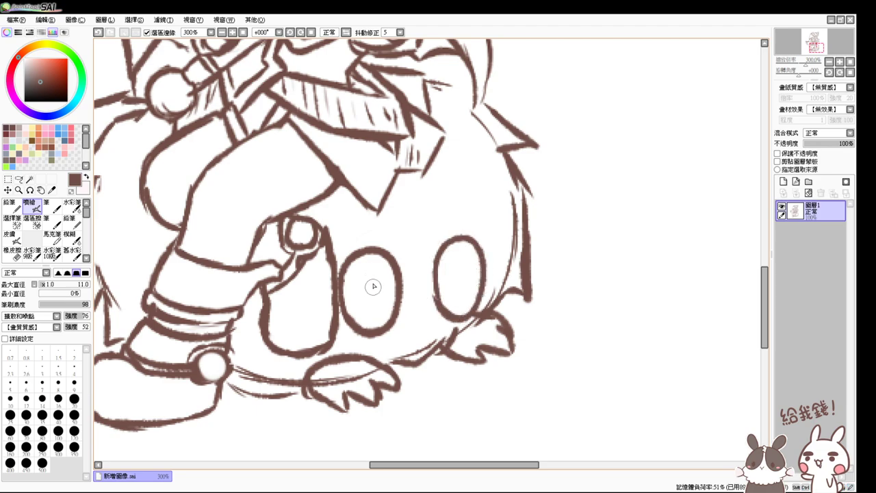
Step: Draw an inner iris oval with a small pupil in the creature's eye nearest the girl's leg
drag(364, 268, 363, 313)
key(ctrl+z)
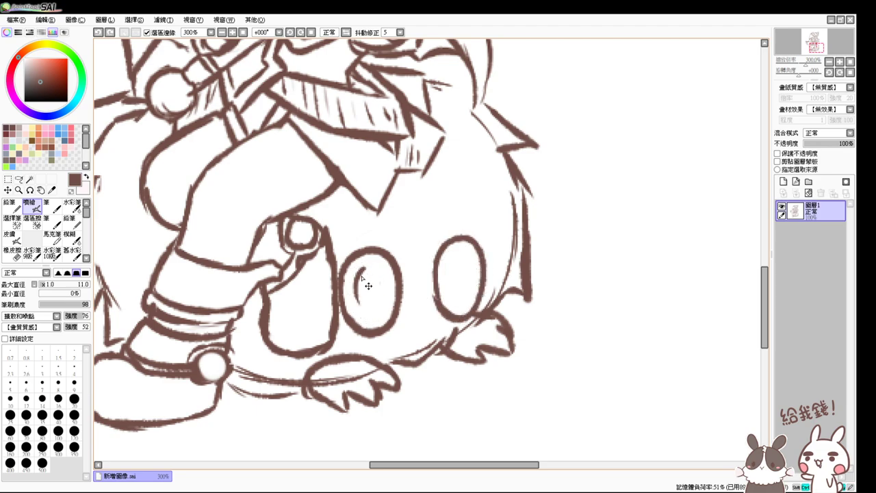
mouse_move(358, 272)
mouse_down()
mouse_move(363, 314)
mouse_move(381, 273)
mouse_move(388, 308)
mouse_move(374, 319)
mouse_up()
mouse_move(389, 303)
mouse_down()
mouse_move(374, 319)
mouse_move(368, 293)
mouse_move(384, 283)
mouse_move(372, 308)
mouse_up()
key(ctrl+z)
key(ctrl+z)
mouse_move(374, 291)
mouse_down()
mouse_move(376, 308)
mouse_move(379, 298)
mouse_move(387, 305)
mouse_up()
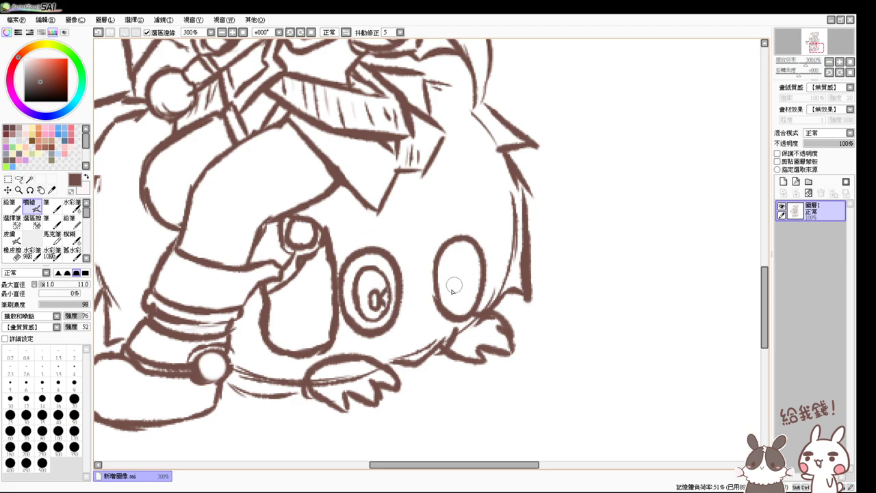
Step: Draw a matching iris and small pupil in the creature's outer eye
mouse_move(452, 302)
mouse_down()
mouse_move(471, 293)
mouse_move(451, 303)
mouse_move(467, 264)
mouse_move(457, 307)
mouse_move(469, 300)
mouse_move(454, 306)
mouse_move(447, 277)
mouse_move(452, 299)
mouse_move(465, 288)
mouse_move(473, 295)
mouse_up()
key(ctrl+z)
key(ctrl+z)
key(ctrl+z)
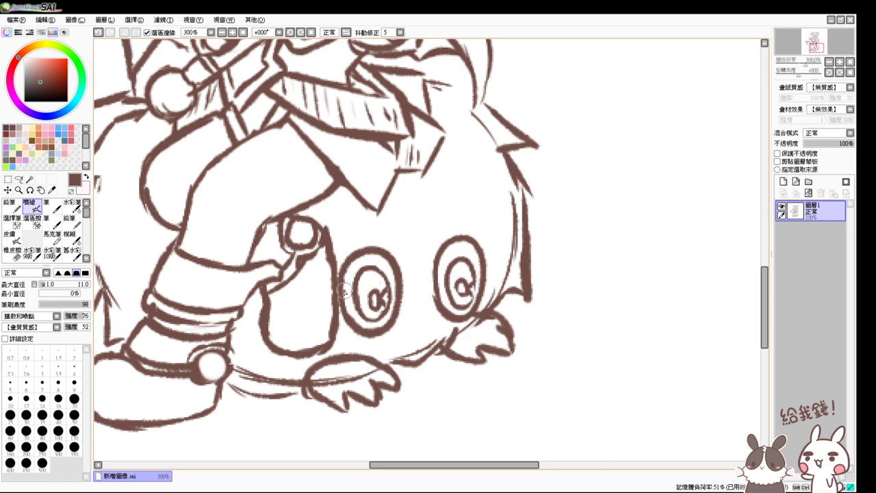
Step: Add slanted eyelid lines across both creature eyes and erase the iris parts above them for a half-lidded look
mouse_move(345, 291)
mouse_down()
mouse_move(392, 272)
mouse_move(375, 268)
mouse_up()
key(e)
key(b)
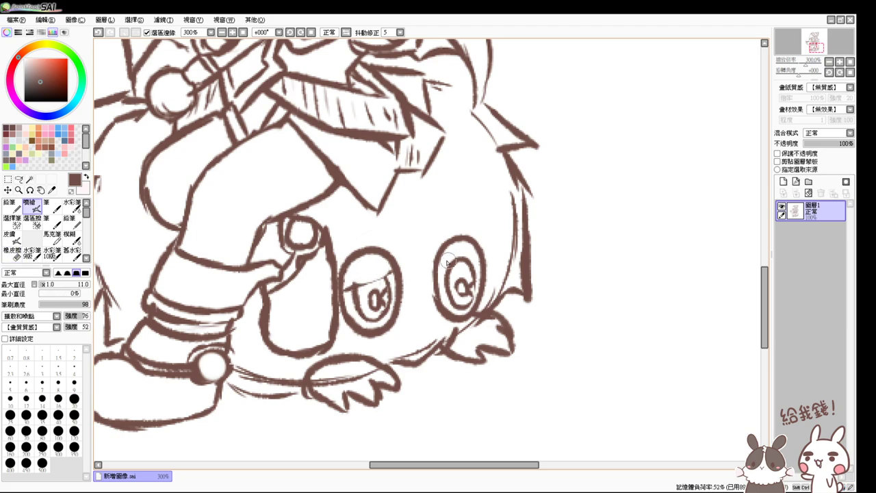
mouse_move(438, 265)
mouse_down()
mouse_move(483, 269)
mouse_move(479, 252)
mouse_move(451, 255)
mouse_move(460, 253)
mouse_up()
key(e)
key(v)
drag(343, 290, 395, 271)
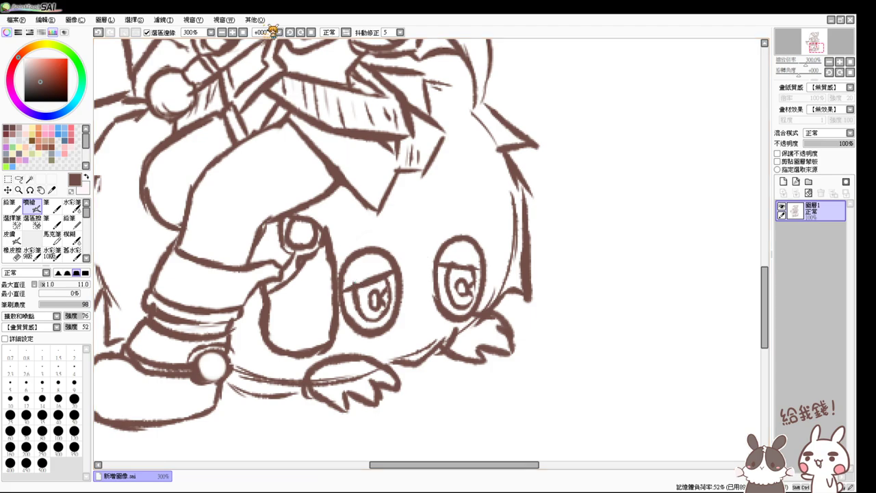
click(244, 32)
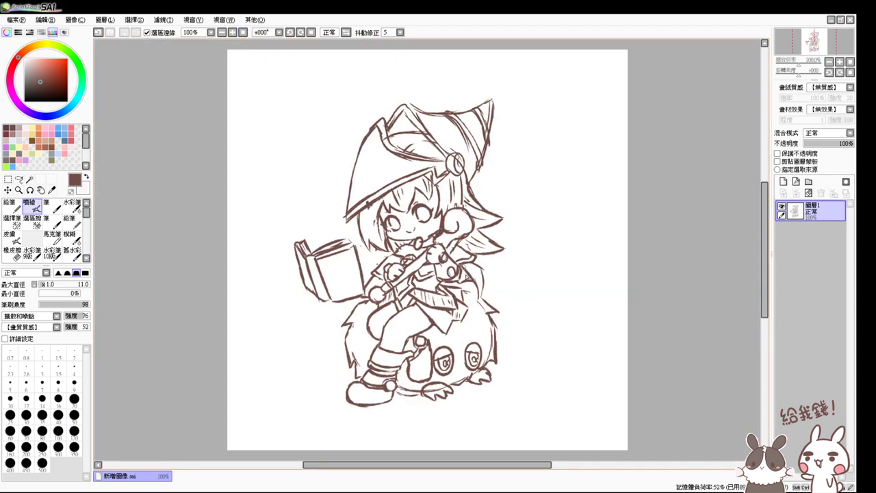
Step: Erase the rough jawline beneath the girl's cheek beside the staff and redraw it as a cleaner curve
scroll(481, 315, up, 2)
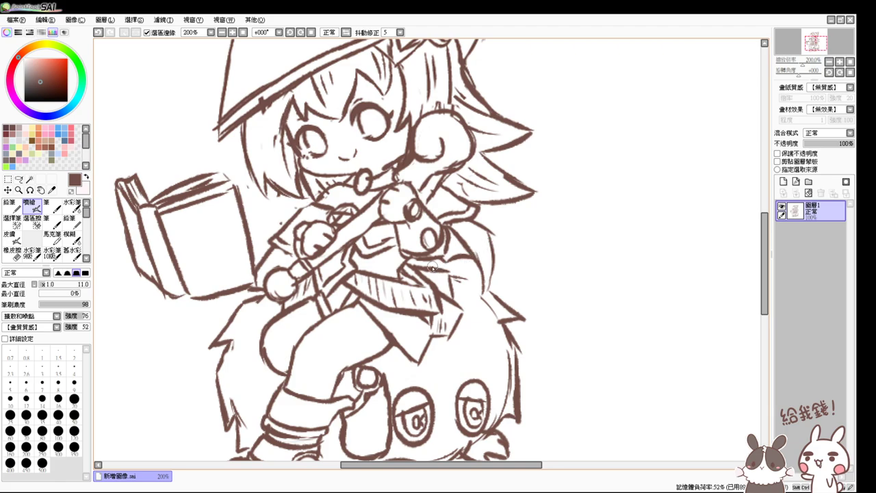
mouse_move(452, 262)
mouse_down()
mouse_move(471, 269)
mouse_move(478, 299)
mouse_up()
drag(460, 219, 478, 304)
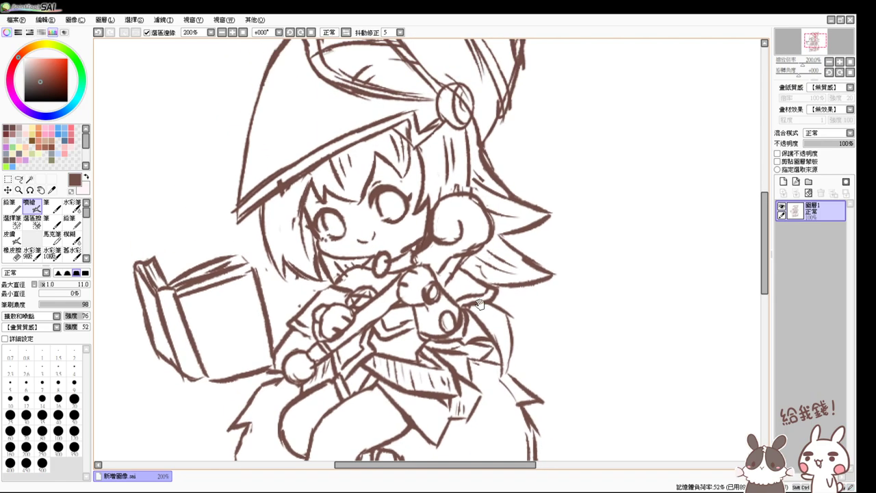
ctrl+click(481, 305)
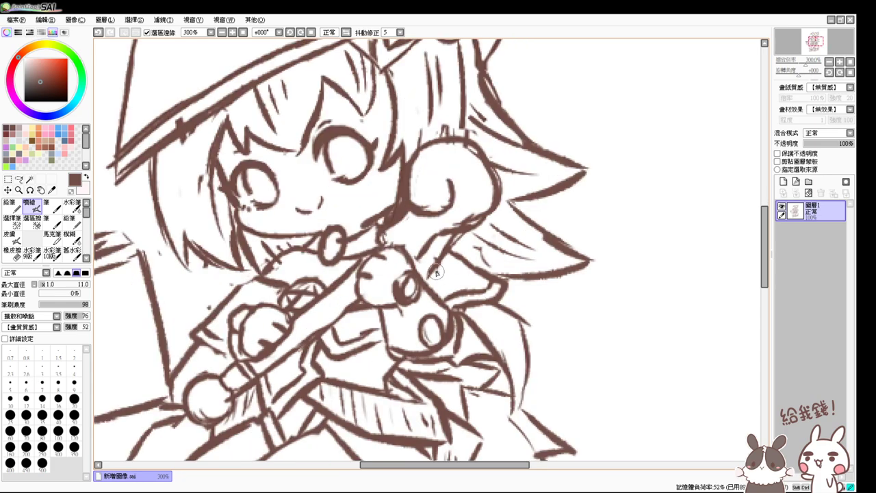
key(e)
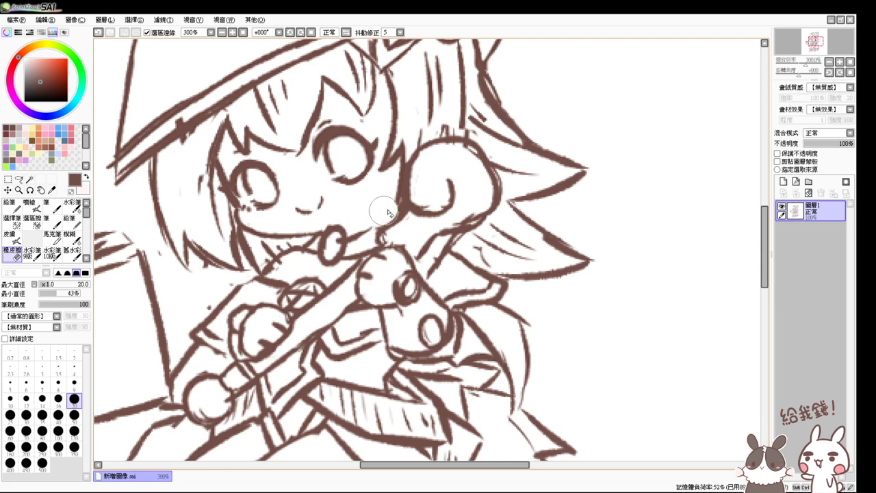
click(34, 207)
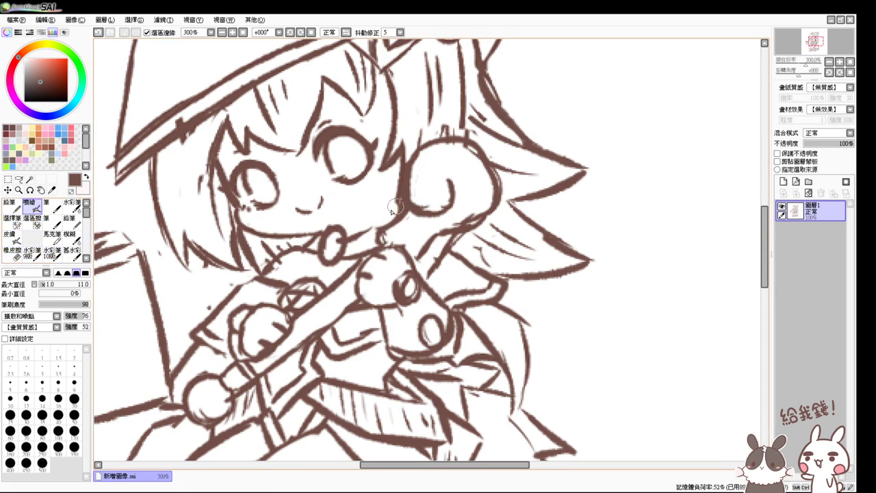
drag(390, 213, 373, 234)
key(ctrl+z)
key(ctrl+z)
drag(397, 204, 369, 230)
key(ctrl+z)
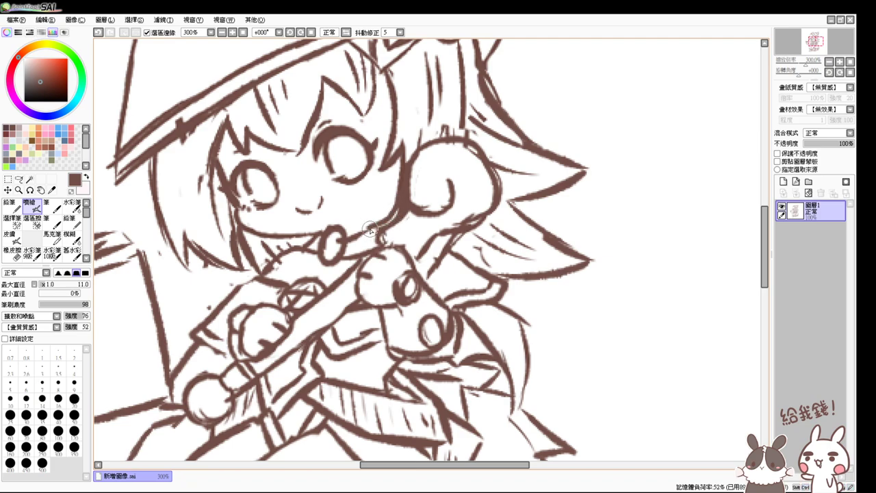
Step: Try to reshape the girl's chin line between the hair near the book and the round collar ornament
key(e)
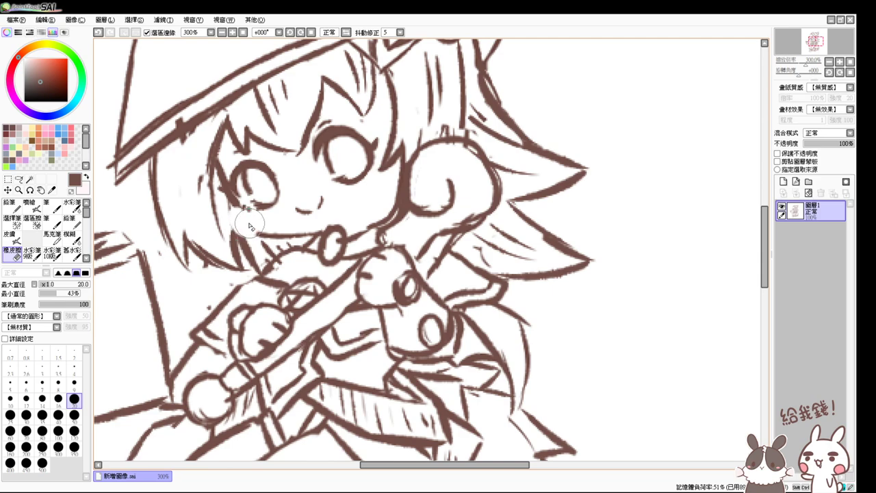
key(v)
drag(241, 217, 245, 233)
drag(247, 234, 286, 237)
key(ctrl+z)
key(ctrl+z)
key(ctrl+z)
mouse_move(243, 215)
mouse_down()
mouse_move(307, 233)
mouse_move(270, 230)
mouse_move(280, 236)
mouse_move(298, 229)
mouse_move(261, 224)
mouse_move(321, 223)
mouse_up()
key(ctrl+z)
key(e)
key(e)
drag(252, 231, 299, 243)
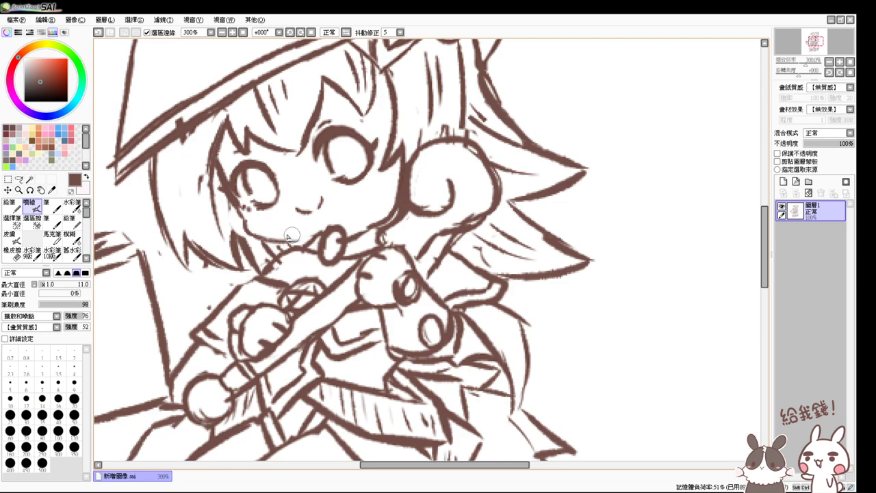
key(ctrl+z)
mouse_move(247, 231)
mouse_down()
mouse_move(321, 231)
mouse_move(309, 238)
mouse_move(310, 261)
mouse_move(331, 226)
mouse_up()
key(e)
key(e)
drag(280, 238, 318, 236)
key(ctrl+z)
key(ctrl+z)
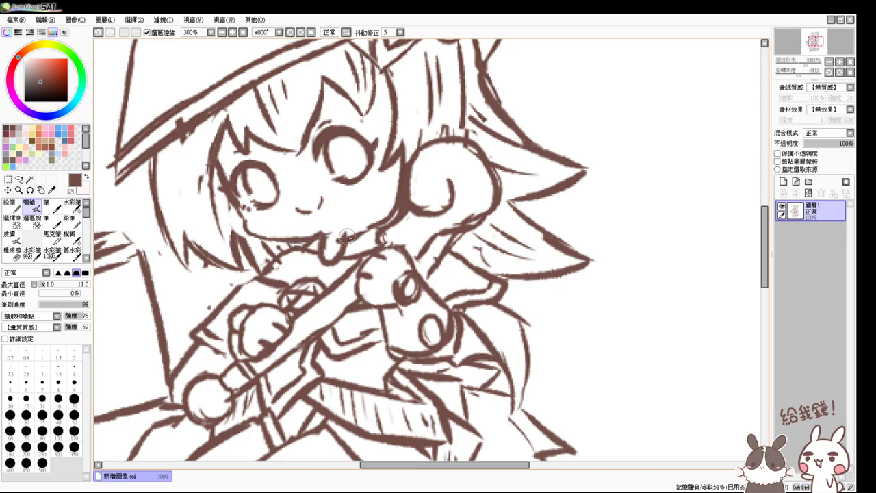
Step: Undo the series of chin line strokes and erasures
key(ctrl+z)
key(ctrl+z)
key(ctrl+z)
key(ctrl+z)
key(ctrl+z)
key(ctrl+z)
key(ctrl+z)
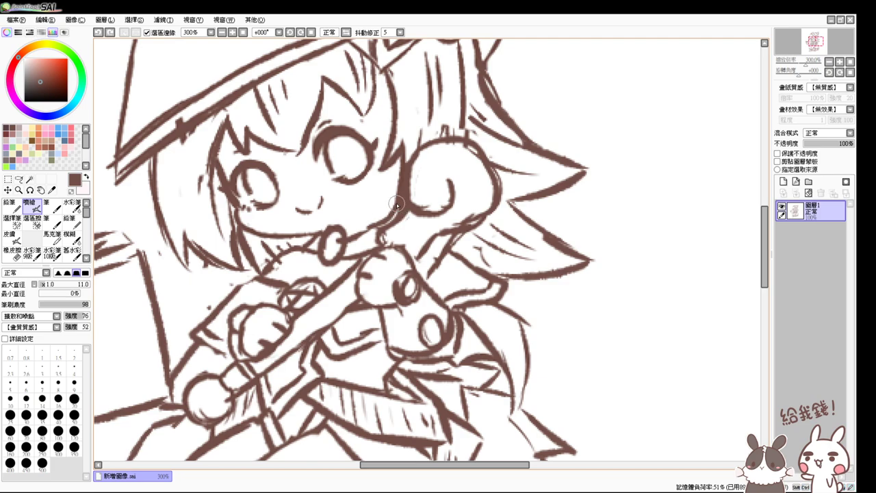
Step: Add strokes along the girl's jaw curve below the cheek beside the staff
drag(399, 204, 361, 226)
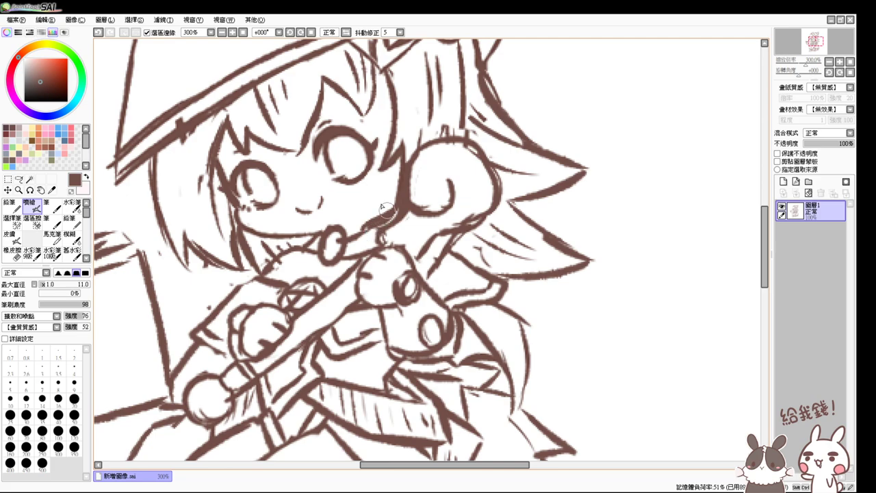
drag(399, 190, 377, 216)
click(243, 32)
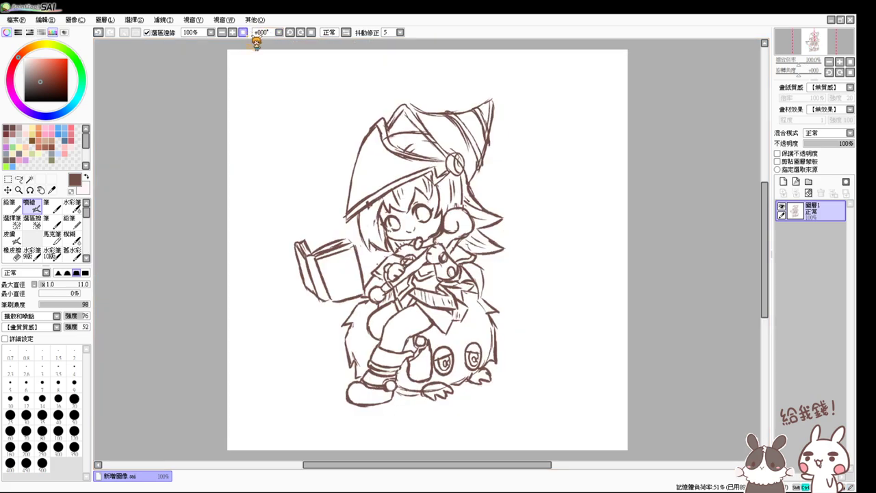
Step: Erase the heavy cheek line beside the staff and redraw the side hair lock falling down to the collar
key(Page_Up)
key(Page_Up)
key(Page_Up)
drag(507, 184, 489, 247)
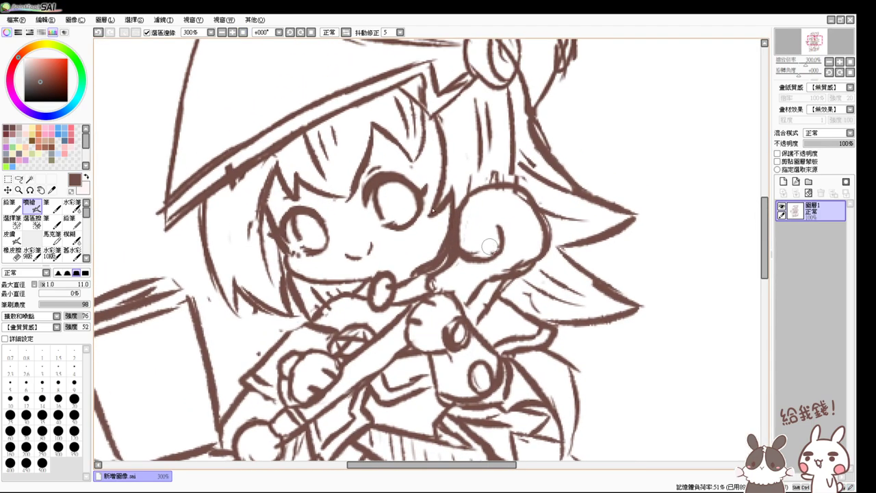
key(e)
mouse_move(436, 232)
mouse_down()
mouse_move(450, 187)
mouse_move(445, 221)
mouse_move(418, 258)
mouse_up()
key(b)
mouse_move(448, 202)
mouse_down()
mouse_move(430, 214)
mouse_move(444, 202)
mouse_move(424, 281)
mouse_up()
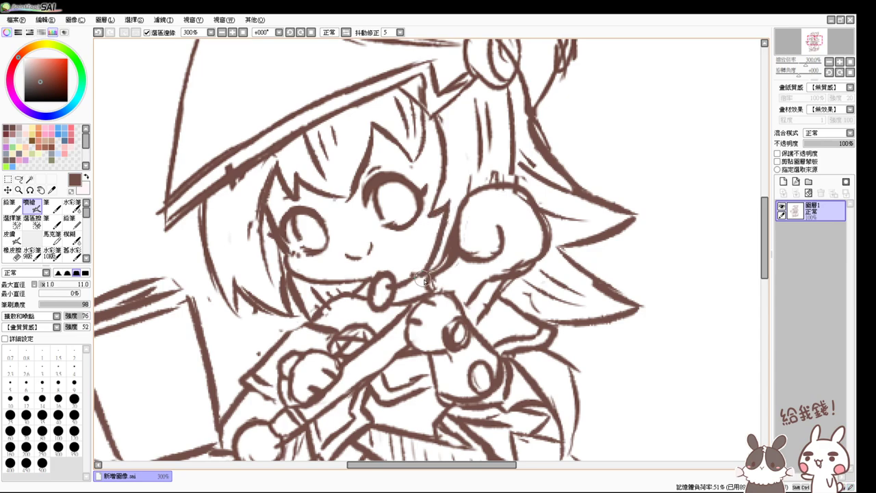
key(ctrl+z)
key(ctrl+z)
drag(448, 203, 428, 272)
drag(438, 240, 429, 269)
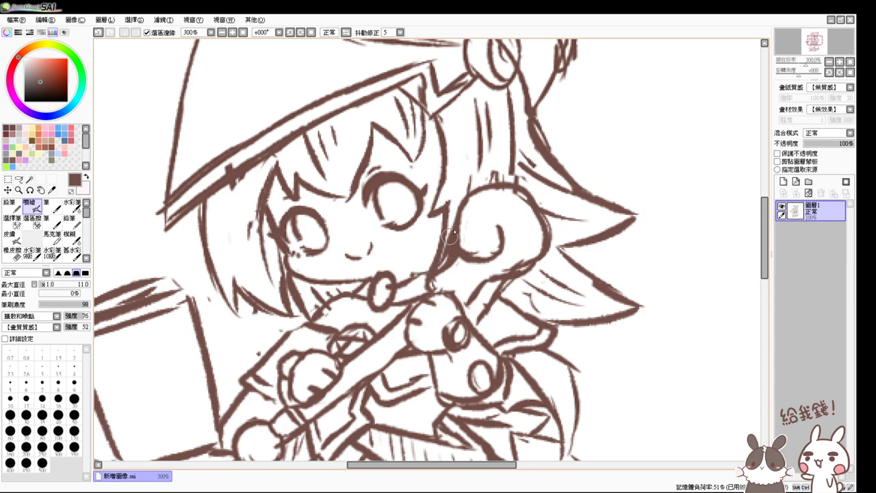
Step: Clean the overlap between the hair lock and the staff's curled head, then redraw both outlines there
key(e)
drag(453, 216, 444, 258)
key(b)
drag(467, 199, 459, 245)
drag(447, 205, 436, 265)
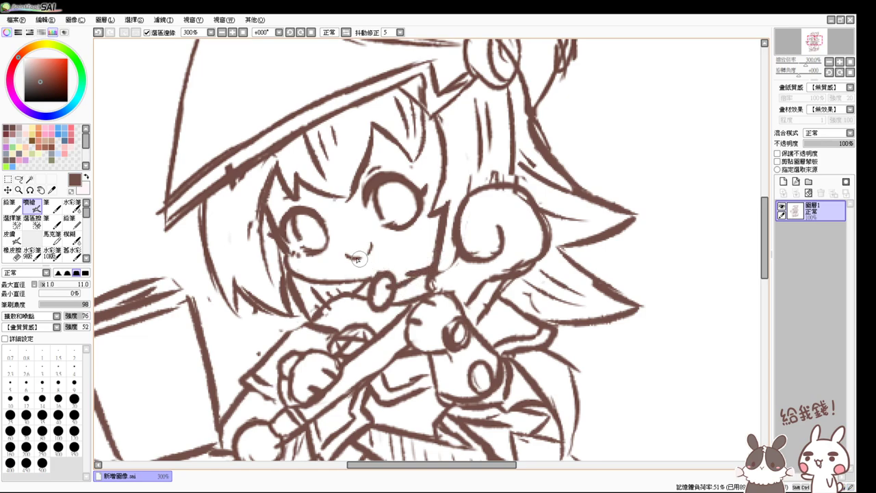
Step: Draw small blush ovals with short hatch marks on both of the girl's cheeks, below the eyes
drag(347, 255, 371, 245)
key(ctrl+z)
drag(425, 229, 427, 238)
mouse_move(413, 236)
mouse_down()
mouse_move(428, 222)
mouse_move(416, 243)
mouse_up()
drag(291, 255, 294, 261)
drag(301, 264, 297, 271)
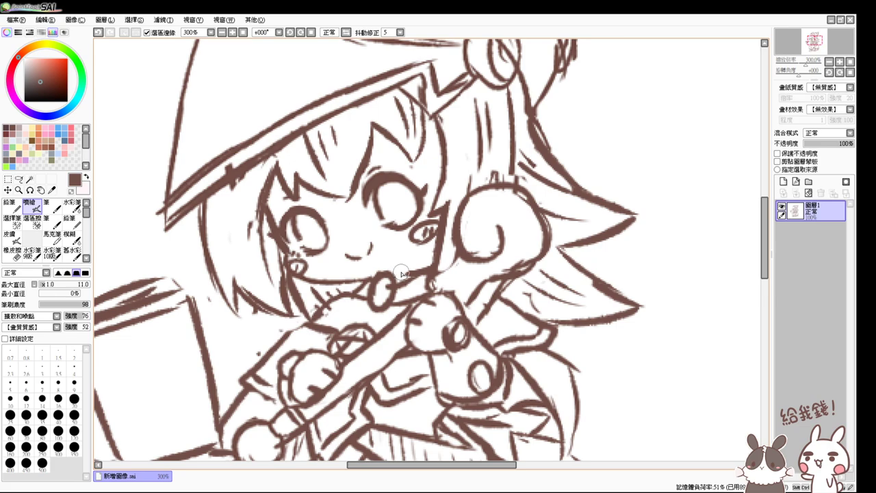
Step: Erase the girl's existing mouth line between her cheeks
click(244, 33)
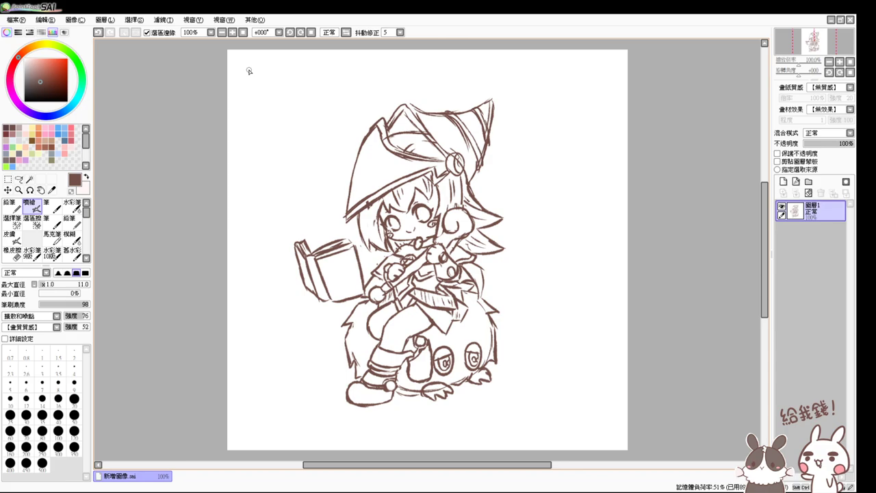
scroll(250, 71, up, 2)
mouse_move(509, 321)
mouse_down()
mouse_move(237, 294)
mouse_move(213, 214)
mouse_up()
scroll(234, 296, up, 1)
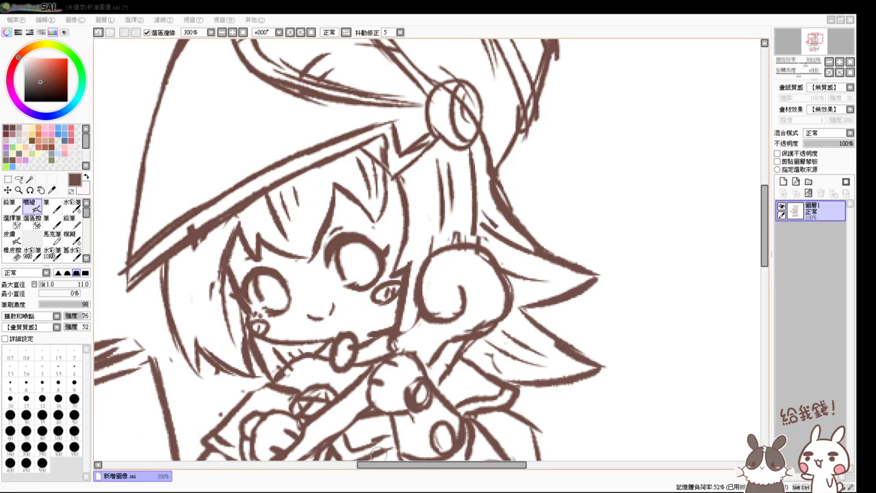
click(811, 368)
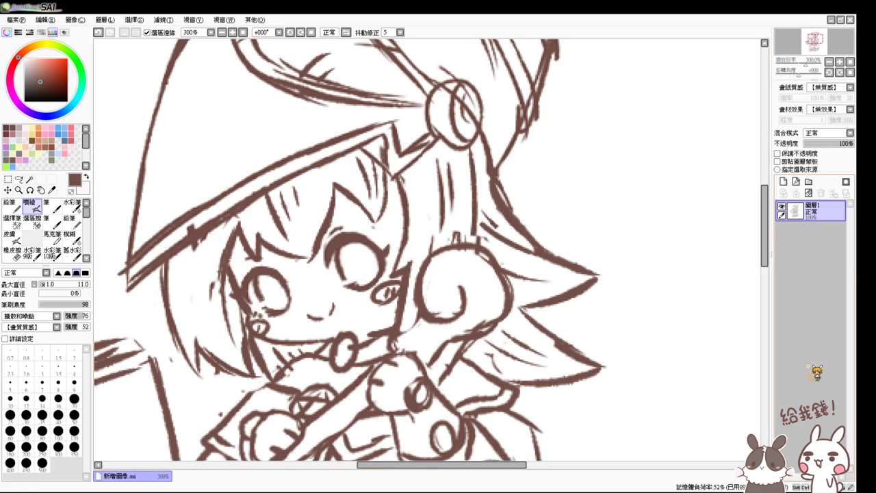
key(e)
drag(318, 311, 315, 317)
key(b)
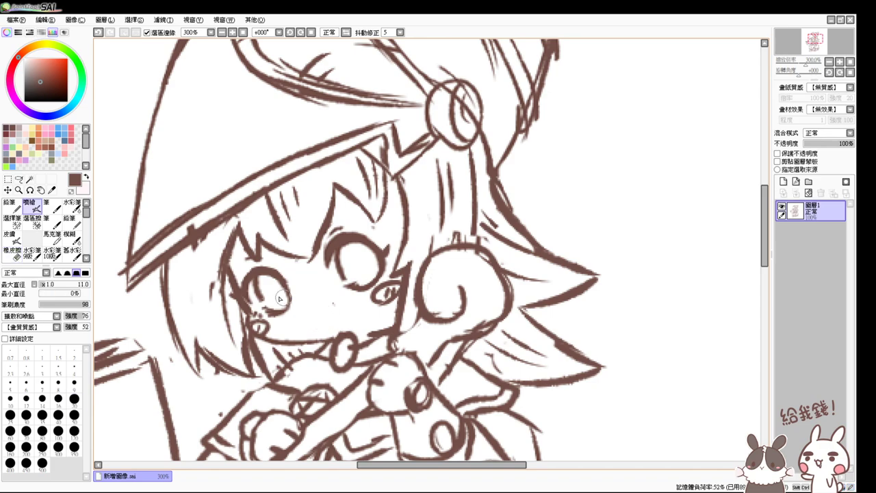
Step: Draw dark pupils and inner curves in both of the girl's eyes, plus a short mouth stroke
mouse_move(272, 291)
mouse_down()
mouse_move(281, 296)
mouse_move(275, 289)
mouse_up()
key(ctrl+z)
drag(361, 256, 361, 273)
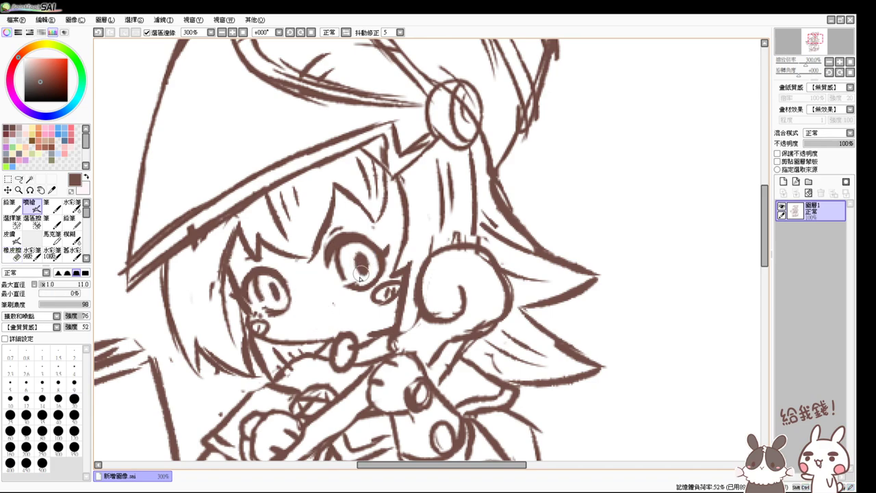
mouse_move(265, 290)
mouse_down()
mouse_move(258, 289)
mouse_move(271, 275)
mouse_up()
mouse_move(341, 258)
mouse_down()
mouse_move(353, 239)
mouse_move(348, 275)
mouse_up()
drag(317, 315, 328, 317)
Step: Clean and redraw the jaw line and the oval ornament's outline just below the girl's chin
drag(399, 310, 369, 334)
key(ctrl+z)
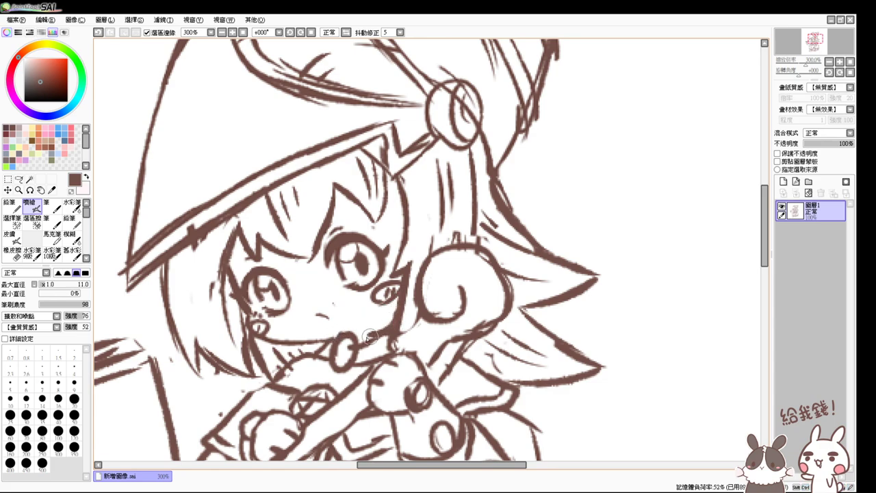
key(e)
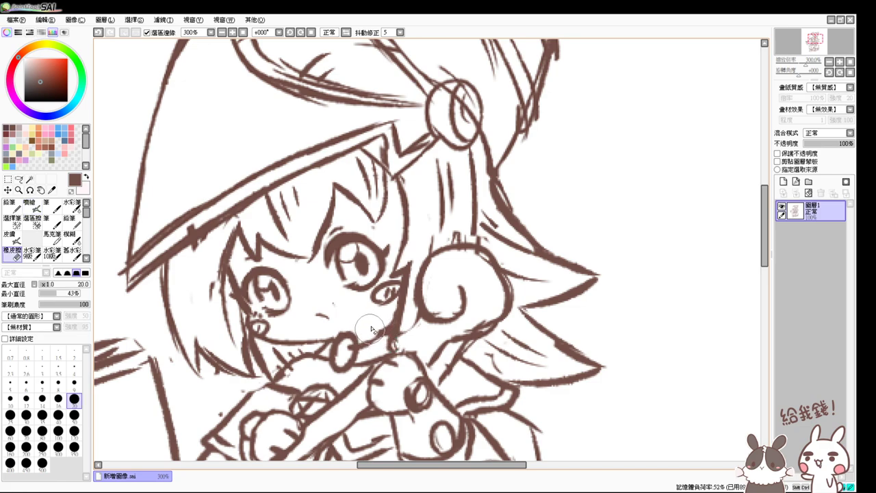
key(v)
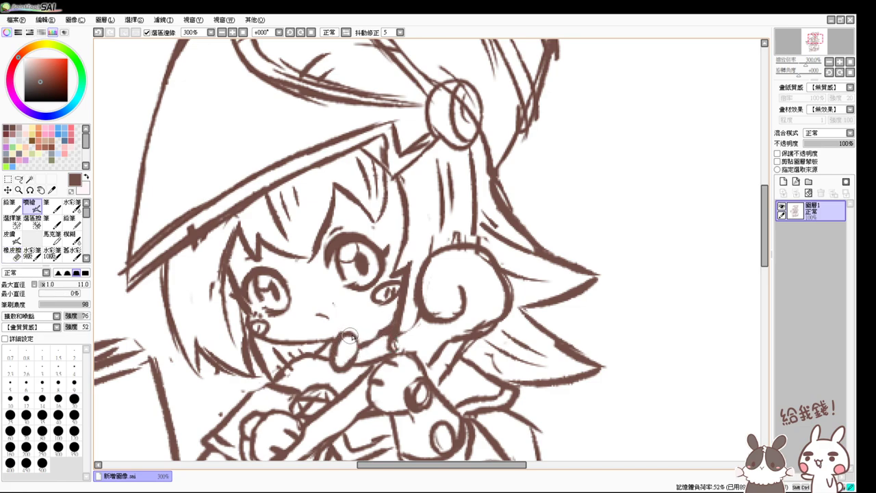
drag(356, 354, 389, 328)
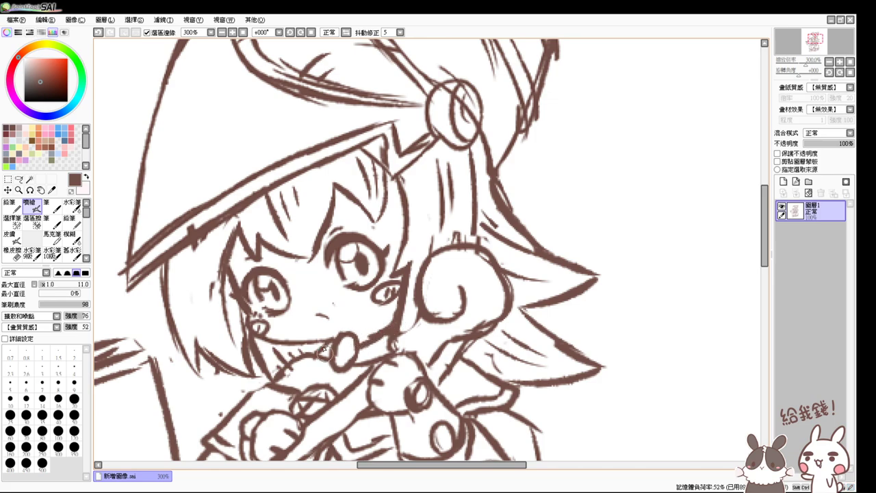
Step: Clean the area around the mouth and strengthen the hair lock line running down beside the girl's larger eye
key(e)
drag(317, 310, 329, 310)
key(v)
drag(384, 166, 404, 208)
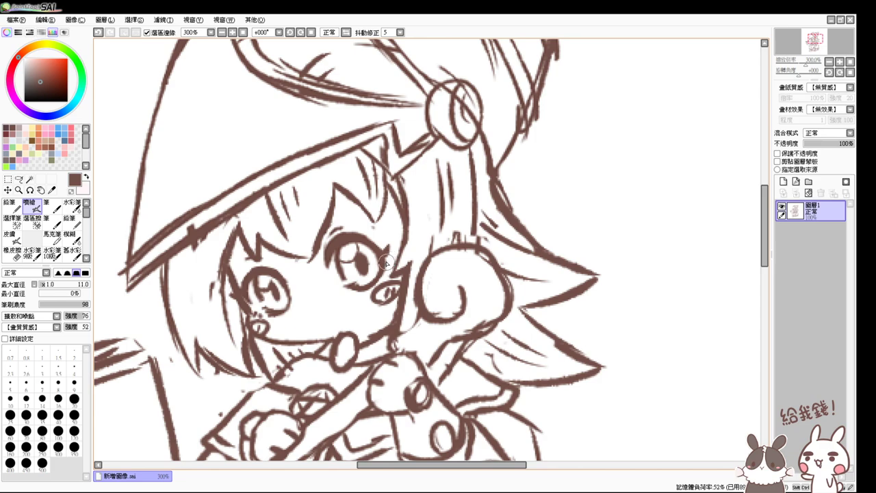
Step: Erase the dark pupils from both eyes and leave clean oval highlights inside the irises
mouse_move(338, 265)
mouse_down()
mouse_move(380, 247)
mouse_move(399, 253)
mouse_move(403, 266)
mouse_up()
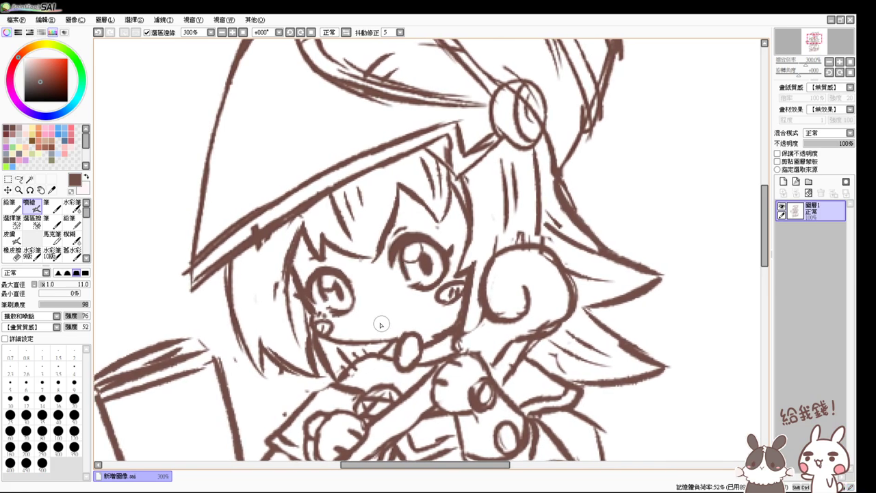
key(e)
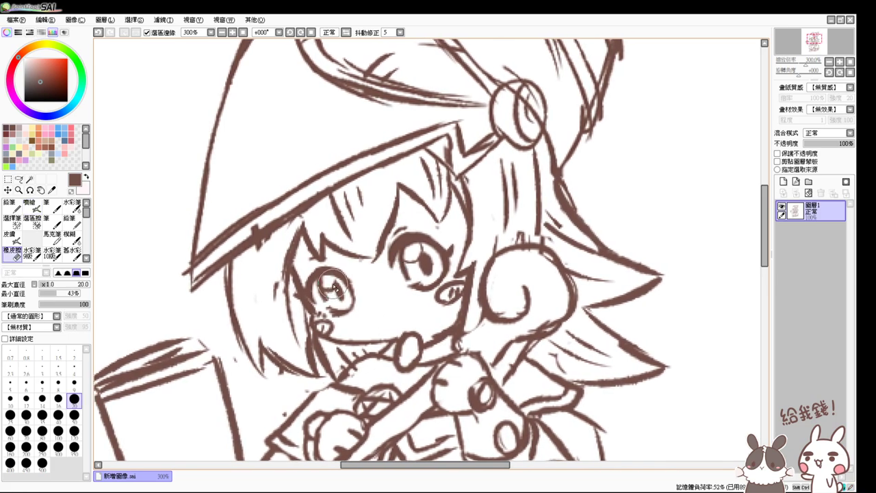
drag(333, 287, 345, 287)
mouse_move(419, 255)
mouse_down()
mouse_move(329, 288)
mouse_move(337, 275)
mouse_move(424, 251)
mouse_move(416, 242)
mouse_move(431, 257)
mouse_up()
key(v)
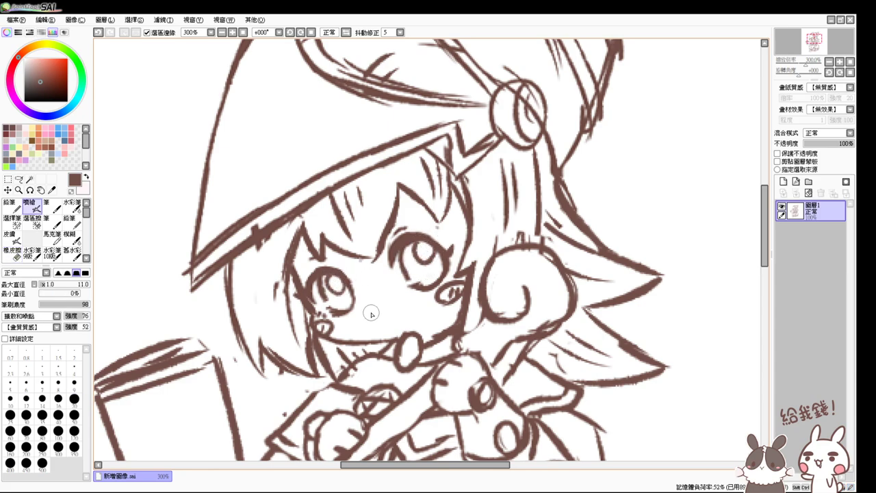
Step: Try several mouth strokes, undoing the poor ones, and redraw a small smile in the lower middle of the face
mouse_move(375, 316)
mouse_down()
mouse_move(389, 325)
mouse_move(380, 321)
mouse_move(393, 316)
mouse_up()
key(ctrl+z)
key(ctrl+z)
key(ctrl+z)
key(ctrl+z)
key(ctrl+z)
mouse_move(383, 211)
mouse_down()
mouse_move(424, 210)
mouse_move(425, 191)
mouse_up()
key(ctrl+z)
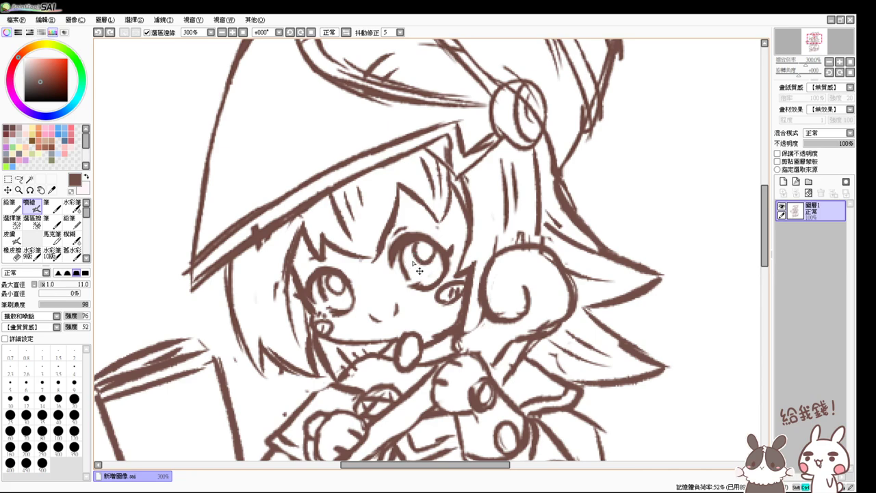
scroll(415, 270, up, 1)
drag(411, 260, 396, 300)
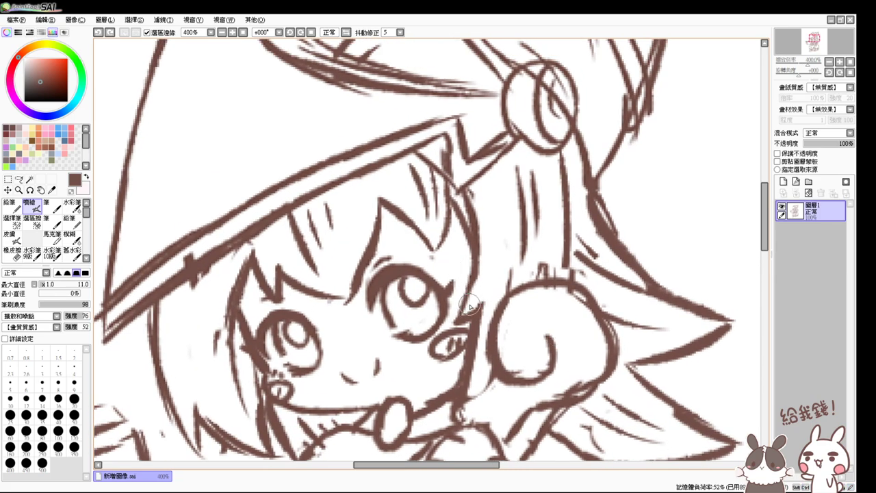
click(7, 178)
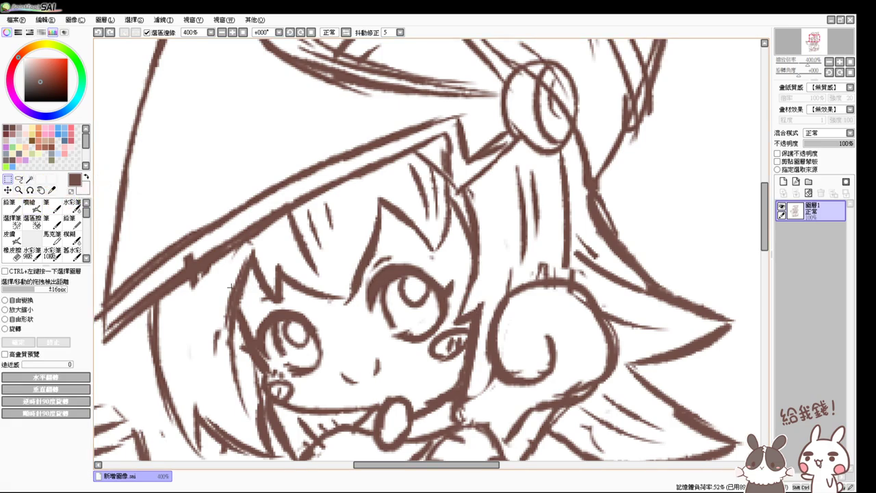
drag(197, 256, 364, 408)
key(ctrl+x)
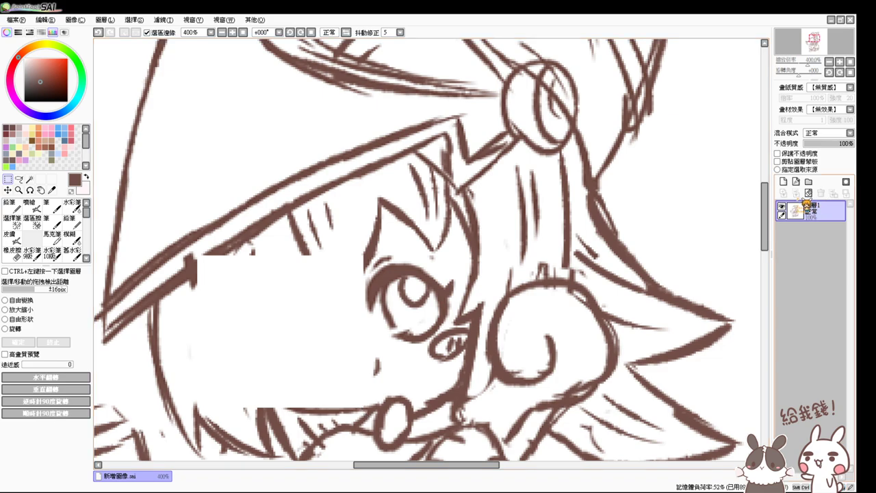
click(780, 205)
click(783, 181)
key(ctrl+v)
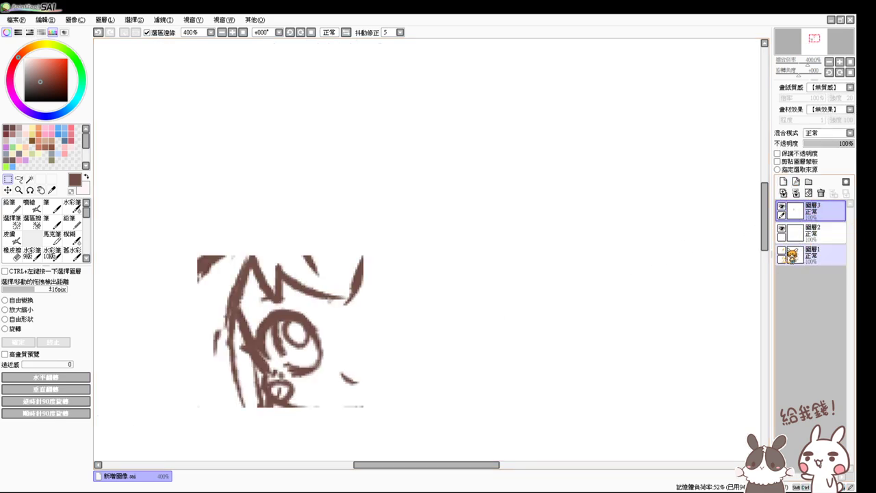
key(ctrl+z)
key(ctrl+z)
key(ctrl+z)
key(ctrl+z)
key(ctrl+z)
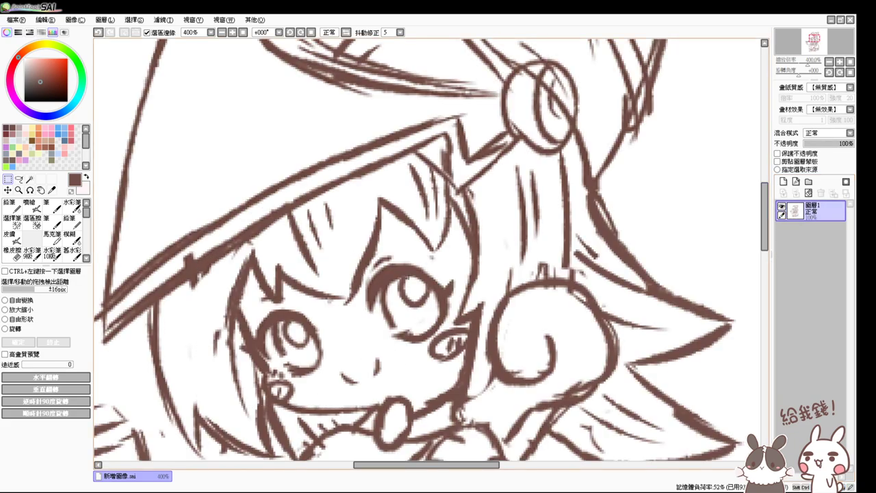
Step: Erase the lower edge of the eye nearer the staff with a size 16 eraser and redraw its bottom curve
click(34, 205)
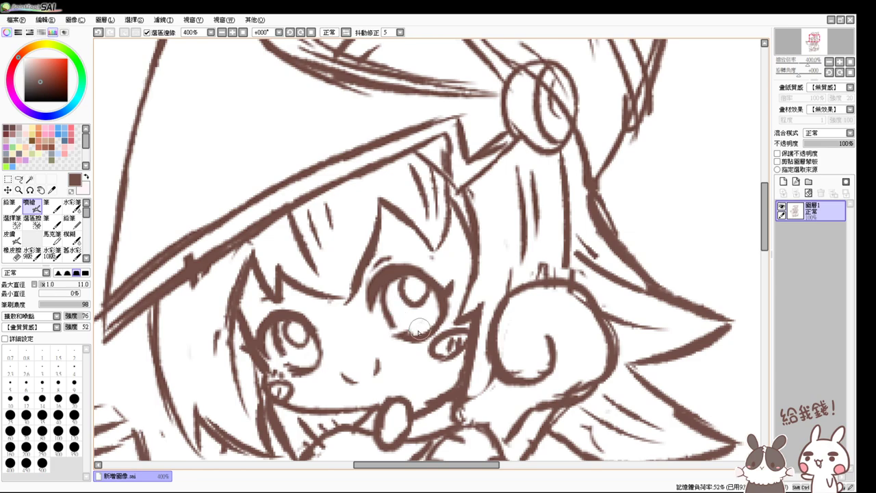
key(e)
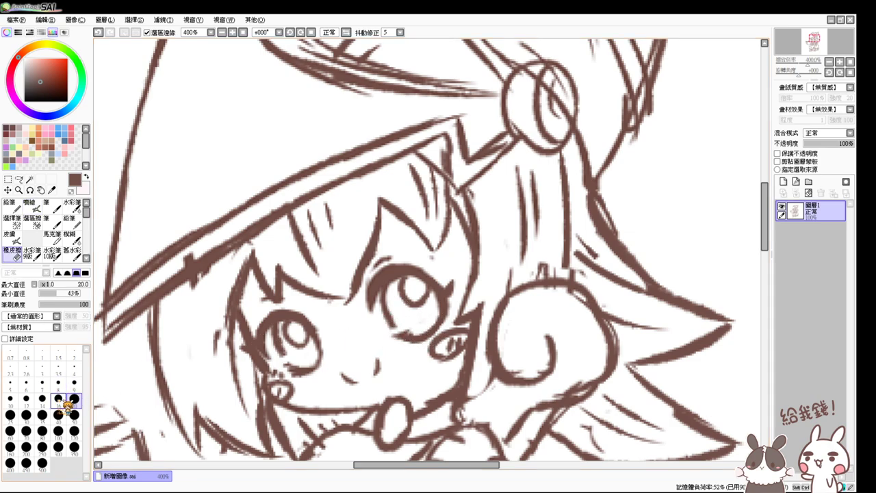
click(58, 398)
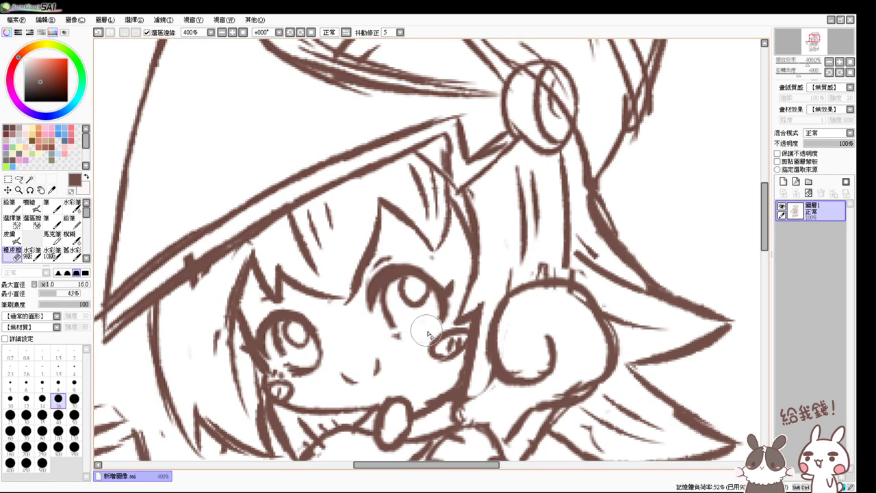
key(v)
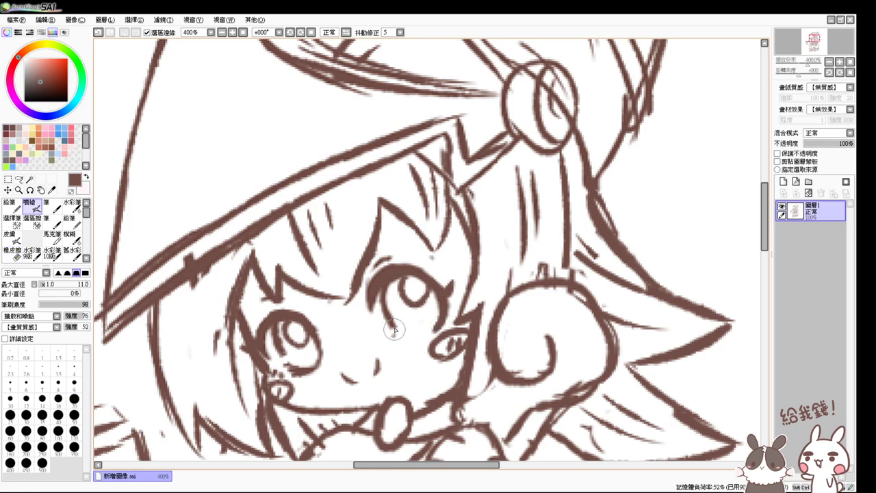
mouse_move(394, 329)
mouse_down()
mouse_move(426, 328)
mouse_move(442, 307)
mouse_move(422, 335)
mouse_up()
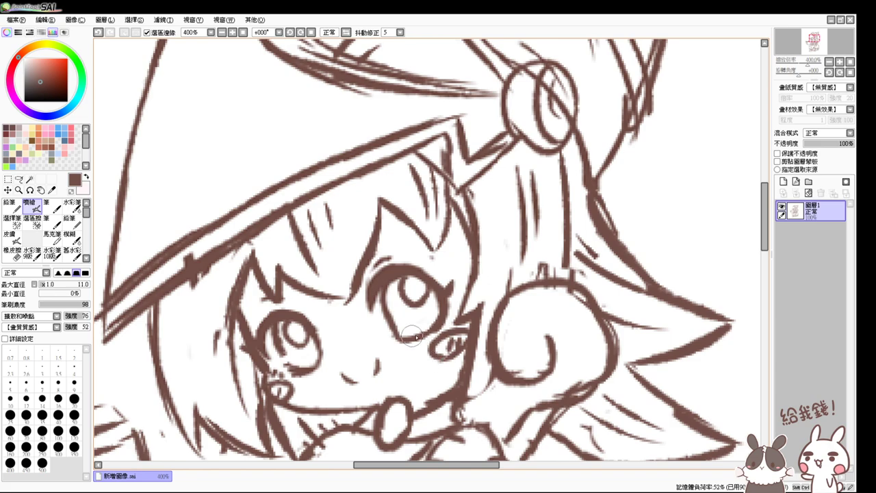
Step: Trim the lower edge of the eye farther from the staff with a size 9 eraser and redraw its iris outline
key(e)
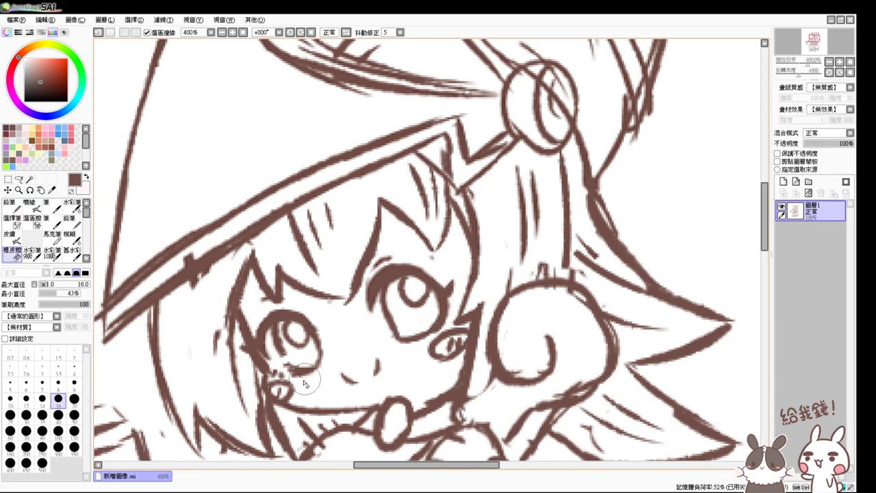
click(74, 381)
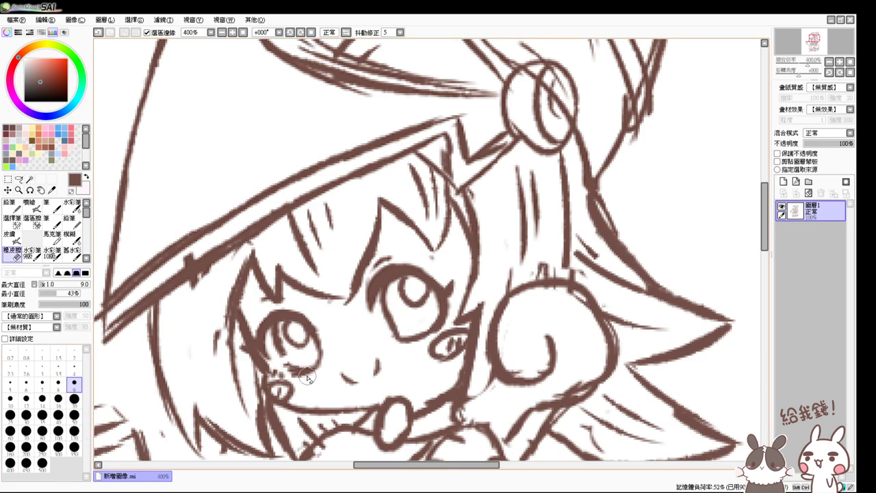
mouse_move(307, 377)
mouse_down()
mouse_move(298, 376)
mouse_move(318, 372)
mouse_move(279, 368)
mouse_move(315, 365)
mouse_up()
key(b)
key(e)
key(b)
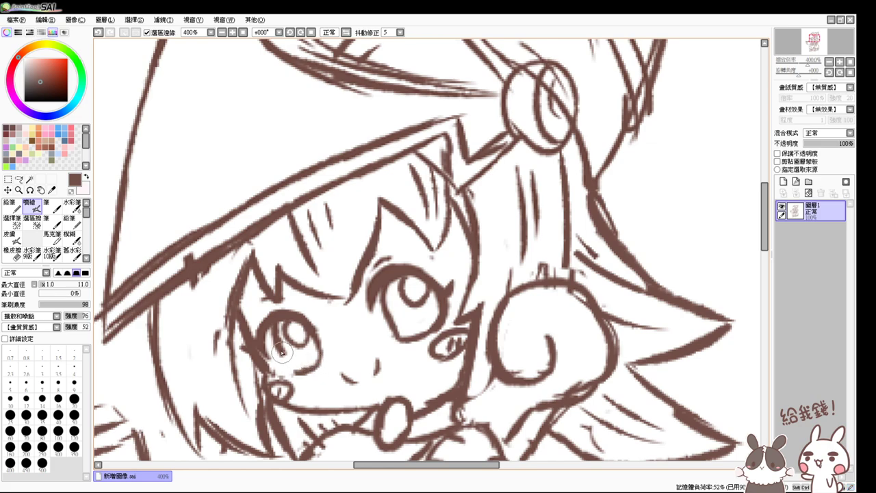
mouse_move(277, 338)
mouse_down()
mouse_move(300, 363)
mouse_move(278, 339)
mouse_move(300, 370)
mouse_move(277, 373)
mouse_up()
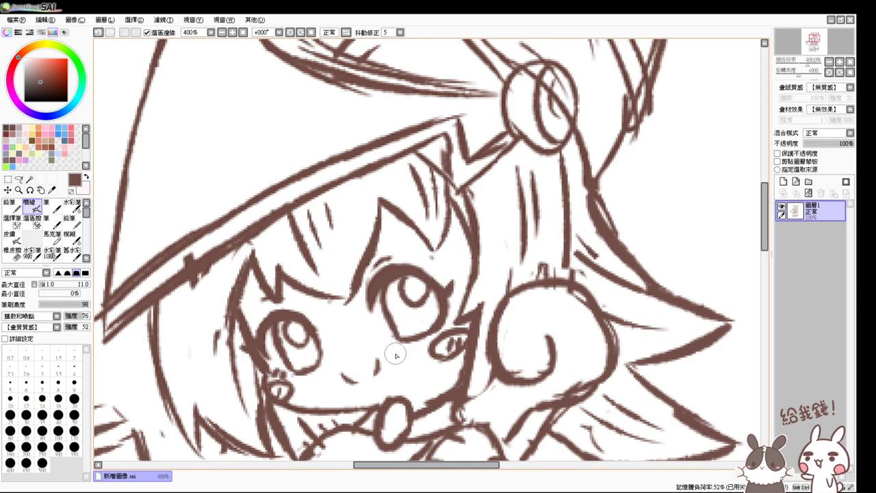
Step: Add a short stroke to the collar above the crossed oval clasp, below the girl's chin
mouse_move(391, 353)
mouse_down()
mouse_move(386, 329)
mouse_move(406, 247)
mouse_move(418, 246)
mouse_up()
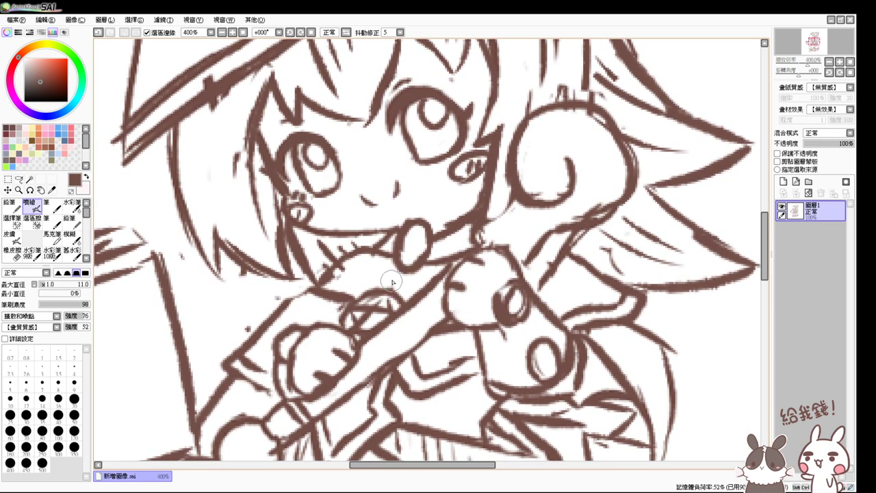
drag(363, 286, 359, 296)
click(243, 32)
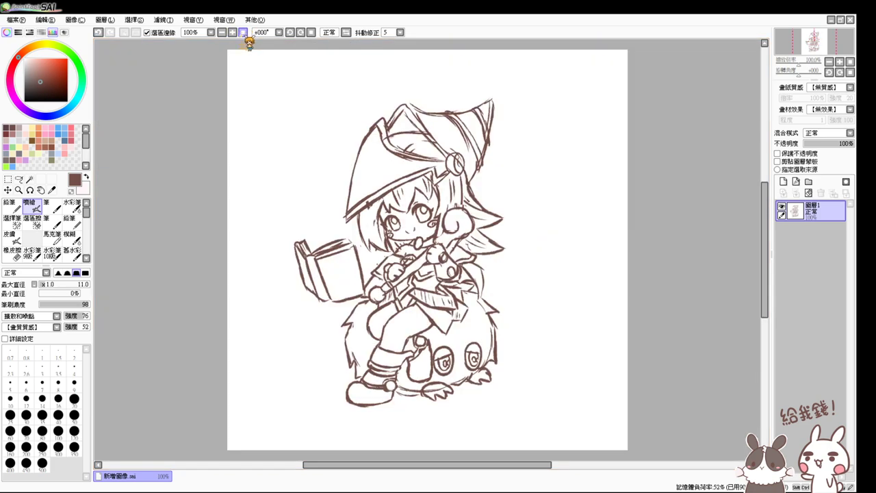
Step: Erase the upper part of the witch hat's outer outline and the pointed tip beside its folded brim
scroll(237, 42, up, 2)
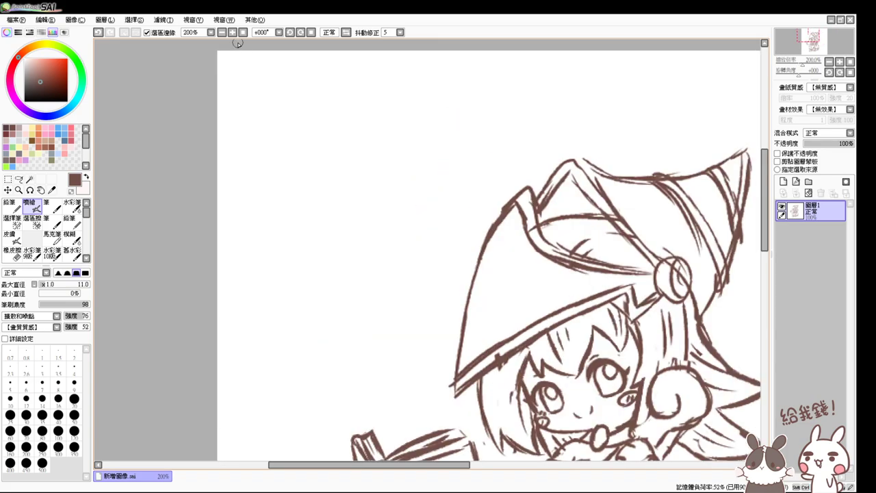
drag(606, 280, 478, 245)
drag(532, 288, 497, 292)
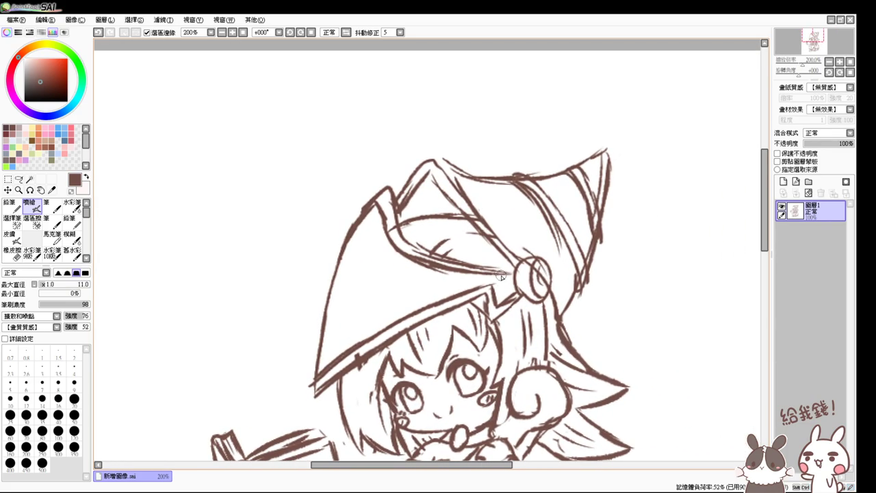
key(e)
mouse_move(380, 201)
mouse_down()
mouse_move(381, 190)
mouse_move(331, 290)
mouse_up()
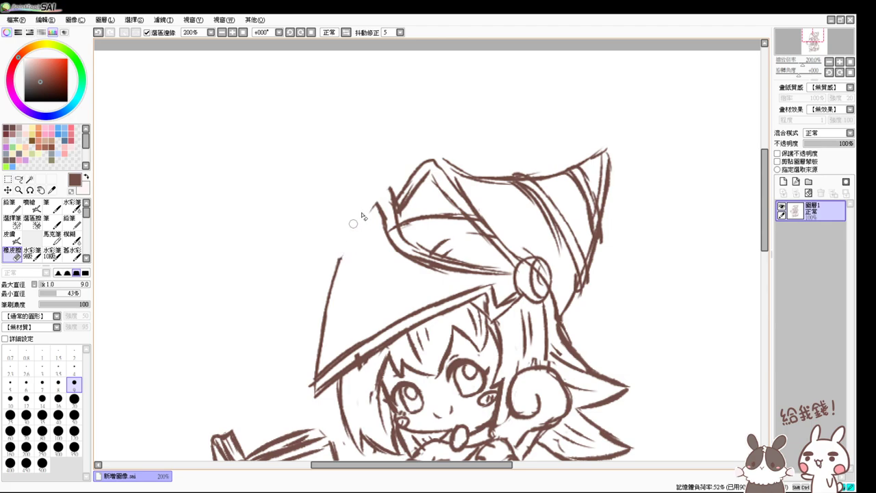
drag(363, 215, 347, 238)
drag(365, 210, 385, 195)
key(v)
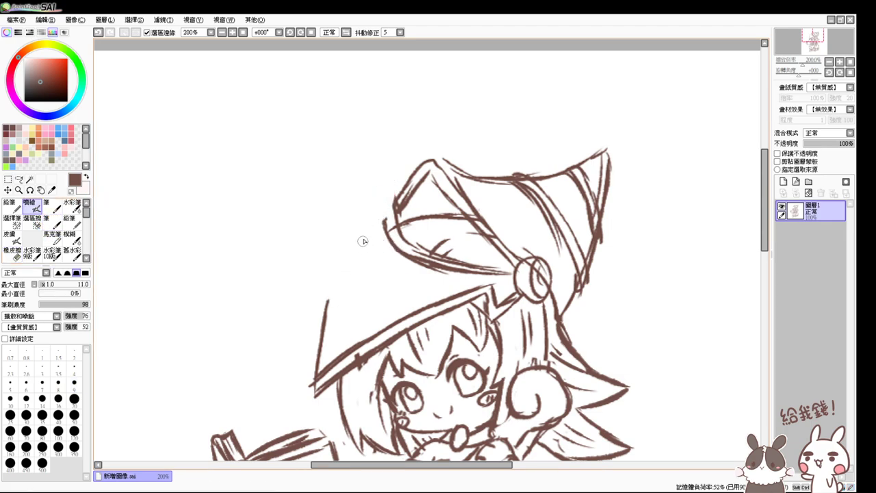
Step: Redraw the hat's outer outline as a lower curve from the folded brim down to the remaining edge, undoing unsatisfactory strokes
mouse_move(364, 243)
mouse_down()
mouse_move(376, 221)
mouse_move(344, 273)
mouse_up()
key(ctrl+z)
drag(374, 228, 335, 279)
drag(357, 244, 323, 301)
key(ctrl+z)
drag(364, 240, 328, 290)
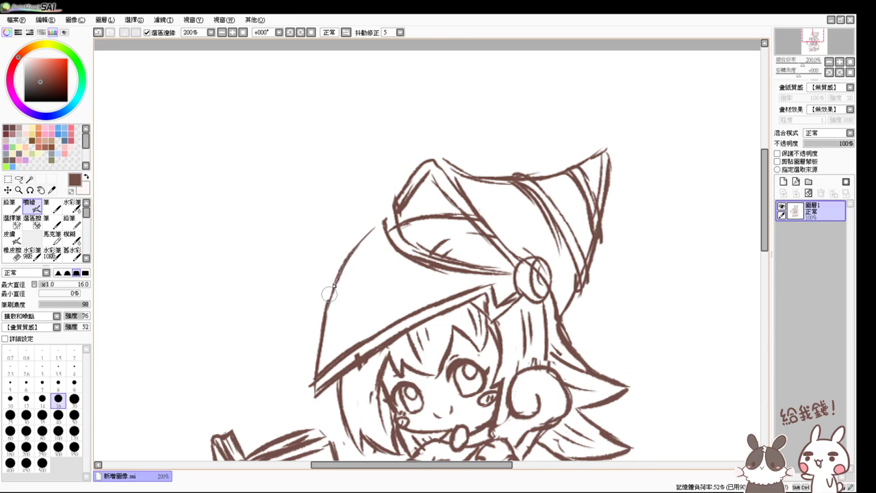
Step: Redraw the hat brim's outer curve up to a pointed fold and reshape the crown's peak beside it at a lower height
drag(345, 258, 321, 309)
mouse_move(383, 223)
mouse_down()
mouse_move(426, 181)
mouse_move(407, 208)
mouse_move(391, 193)
mouse_move(401, 213)
mouse_move(453, 156)
mouse_up()
key(e)
key(e)
mouse_move(409, 217)
mouse_down()
mouse_move(432, 178)
mouse_move(449, 183)
mouse_move(468, 211)
mouse_move(433, 198)
mouse_move(422, 216)
mouse_move(448, 201)
mouse_up()
key(e)
Step: Erase the crown's upper edge and redraw it as a cleaner curve from the lowered peak to the hat's pointed tip
drag(457, 166, 493, 179)
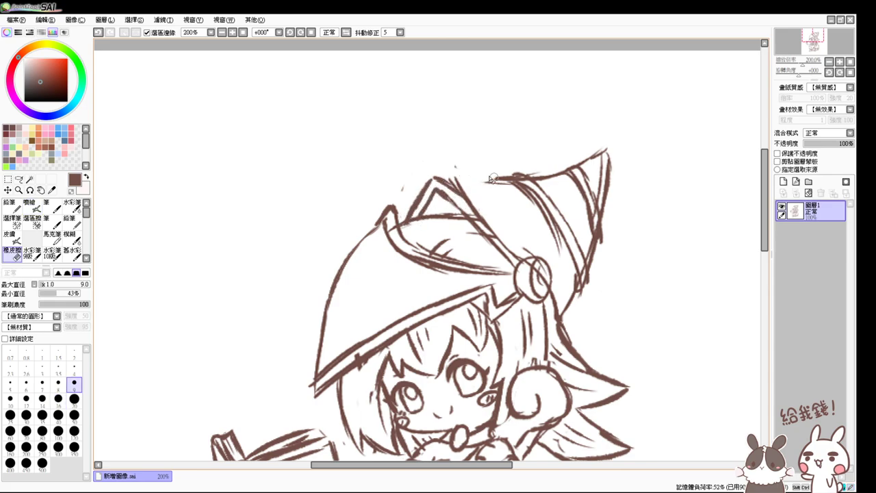
key(b)
drag(438, 180, 520, 177)
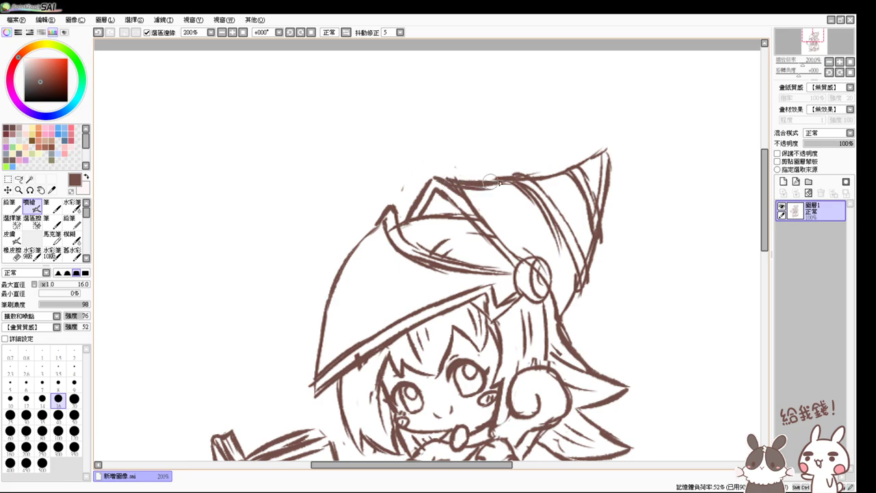
mouse_move(607, 167)
mouse_down()
mouse_move(572, 173)
mouse_move(600, 225)
mouse_up()
key(e)
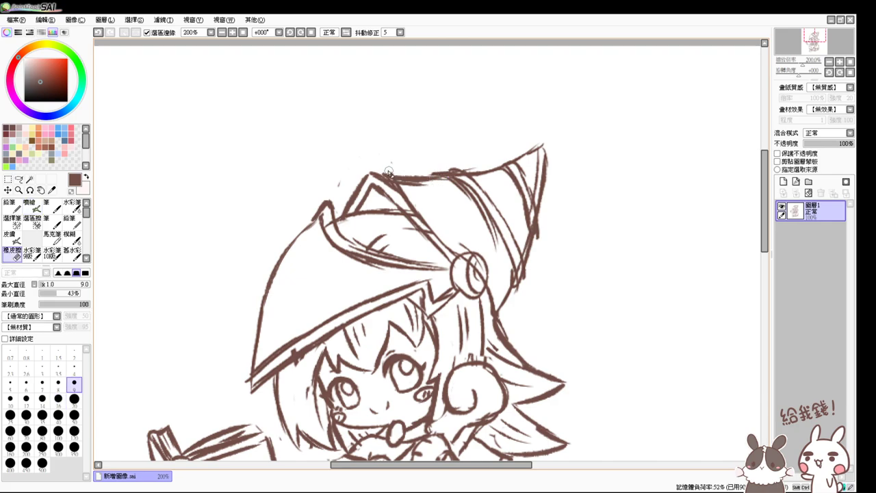
mouse_move(388, 173)
mouse_down()
mouse_move(536, 150)
mouse_move(474, 168)
mouse_up()
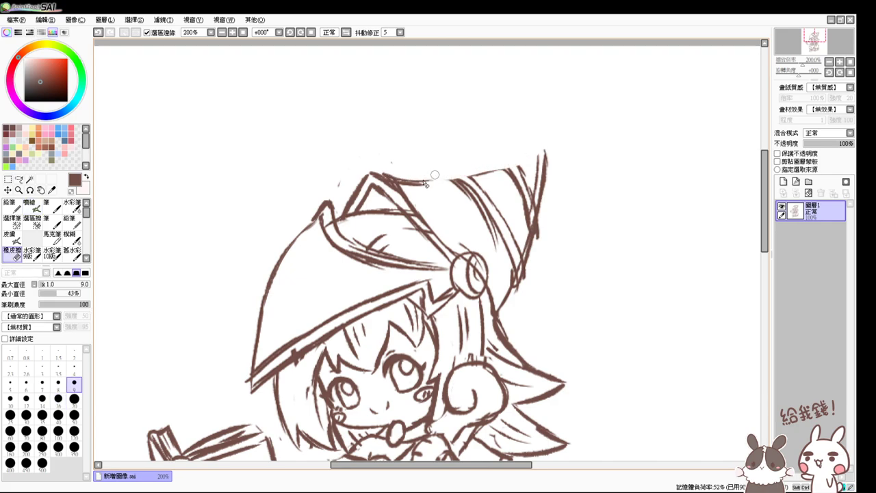
key(e)
mouse_move(400, 180)
mouse_down()
mouse_move(440, 182)
mouse_move(465, 172)
mouse_move(452, 179)
mouse_move(467, 180)
mouse_move(513, 166)
mouse_move(529, 177)
mouse_move(520, 165)
mouse_move(545, 149)
mouse_up()
Step: Clean up the corner on the hat's outer edge where the striped band ends below the pointed tip
key(e)
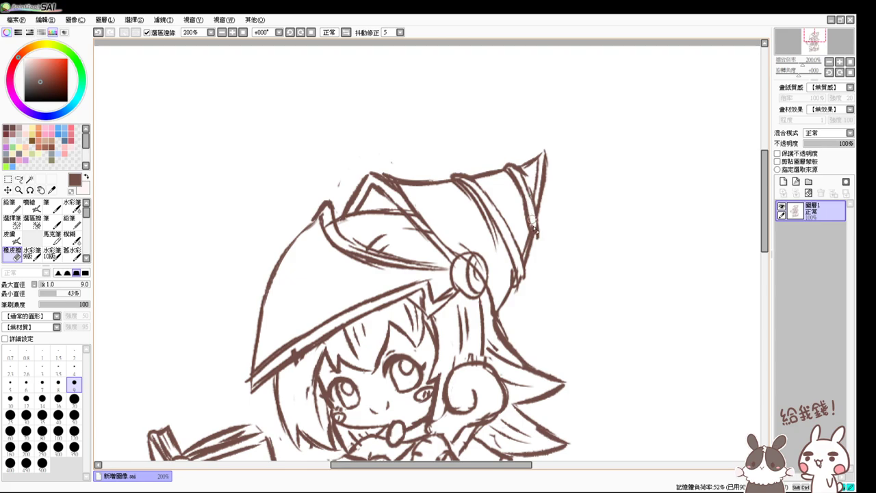
key(v)
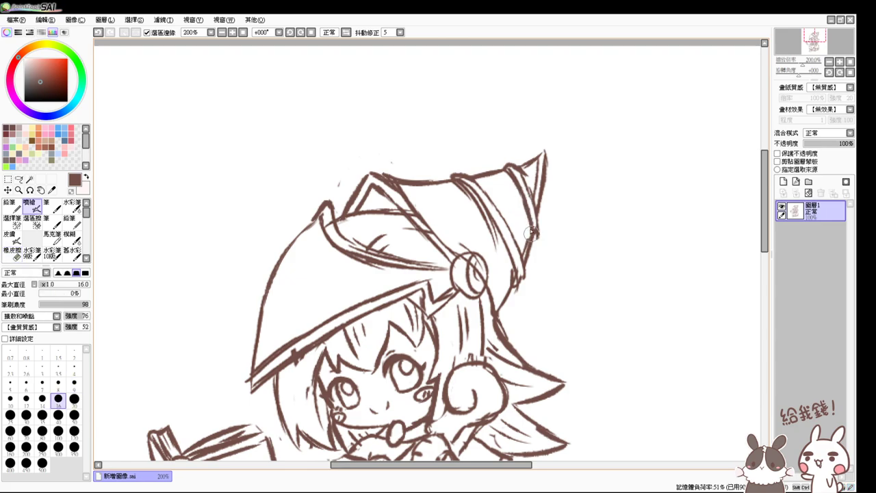
key(e)
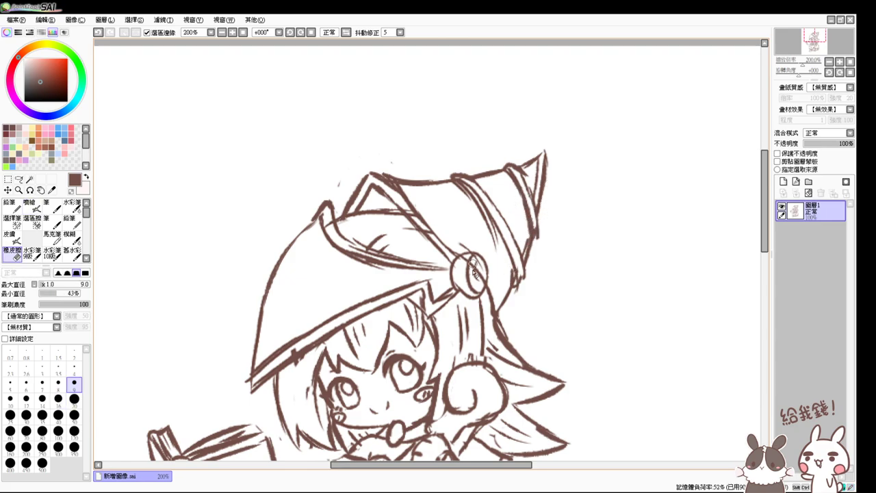
Step: Erase the marks inside the hat's round ornament and redraw them as a curved highlight, undoing unsatisfactory strokes
drag(471, 271, 475, 289)
key(v)
key(ctrl+z)
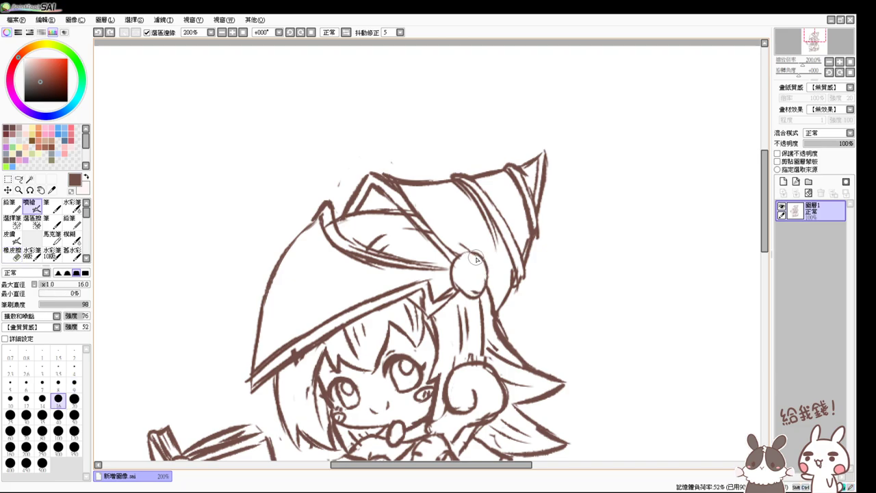
mouse_move(473, 256)
mouse_down()
mouse_move(476, 293)
mouse_move(486, 280)
mouse_move(479, 231)
mouse_up()
key(ctrl+z)
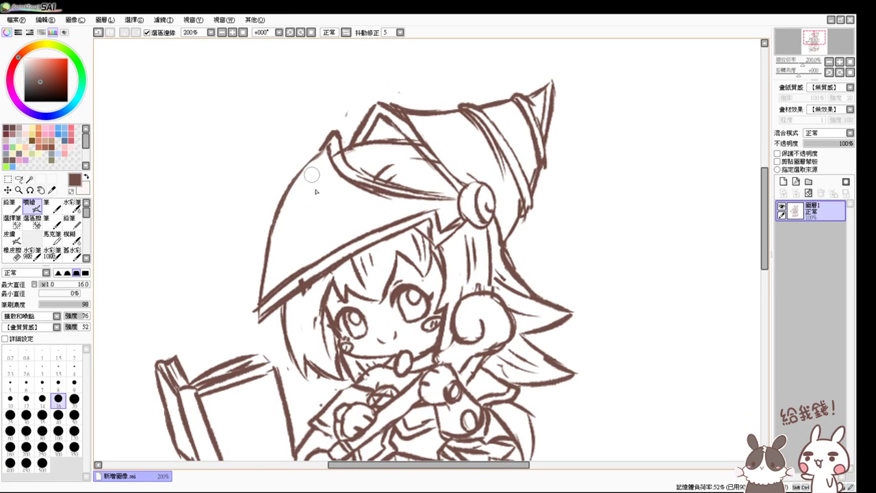
Step: Erase the outer hair lock hanging beneath the hat brim on the book side
drag(306, 225, 344, 205)
key(e)
mouse_move(302, 302)
mouse_down()
mouse_move(307, 313)
mouse_move(311, 302)
mouse_move(295, 309)
mouse_move(281, 282)
mouse_up()
key(b)
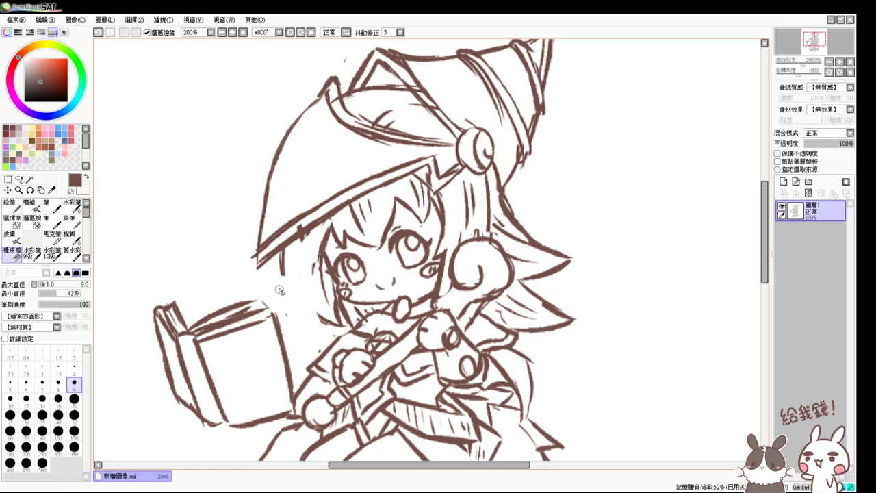
Step: Redraw the book-side hair lock with a pointed tip and inner strands beneath the brim, undoing unsatisfactory strokes
key(b)
drag(282, 248, 289, 295)
mouse_move(283, 270)
mouse_down()
mouse_move(297, 311)
mouse_move(324, 318)
mouse_up()
key(ctrl+z)
key(ctrl+z)
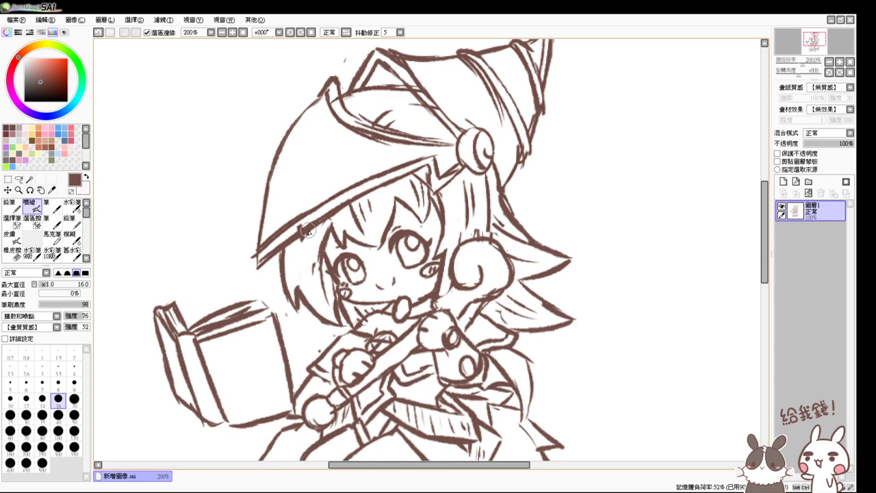
mouse_move(307, 228)
mouse_down()
mouse_move(319, 299)
mouse_move(299, 264)
mouse_up()
Step: Redraw the cape's outer edge as a bolder curve from the girl's shoulder down to the furry creature
drag(336, 348, 336, 321)
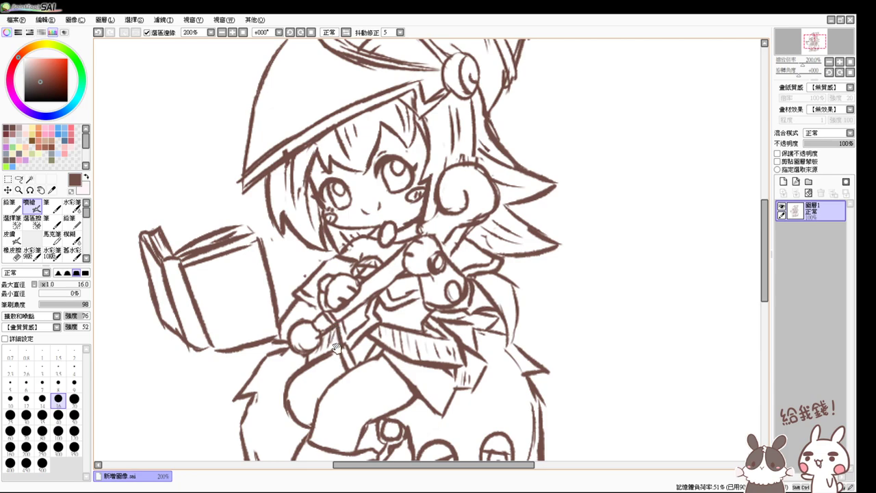
drag(335, 347, 342, 316)
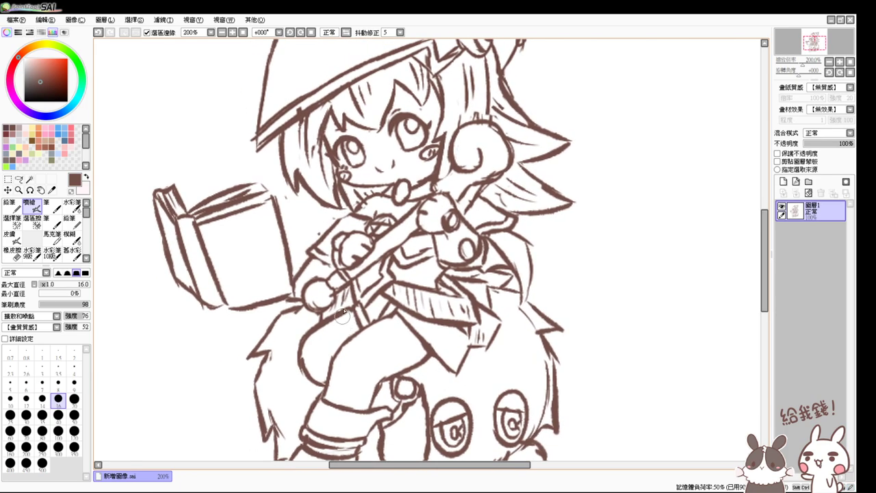
drag(336, 278, 345, 301)
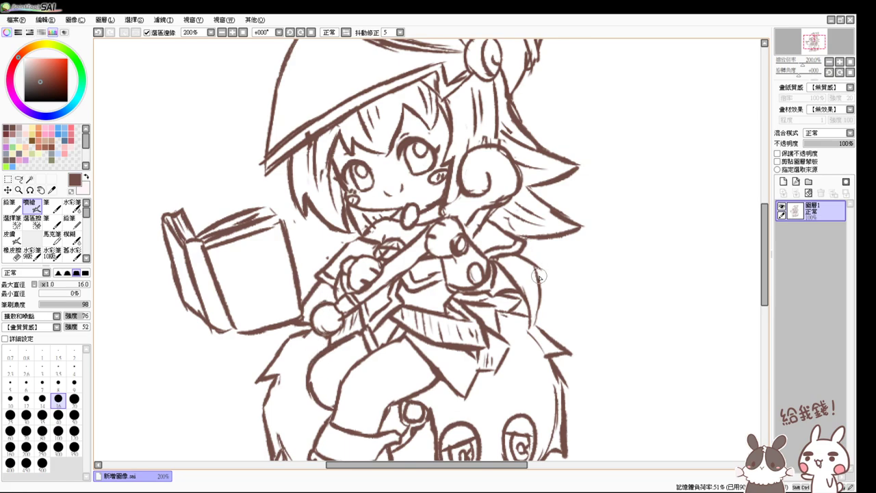
mouse_move(535, 261)
mouse_down()
mouse_move(540, 319)
mouse_move(538, 289)
mouse_move(531, 325)
mouse_up()
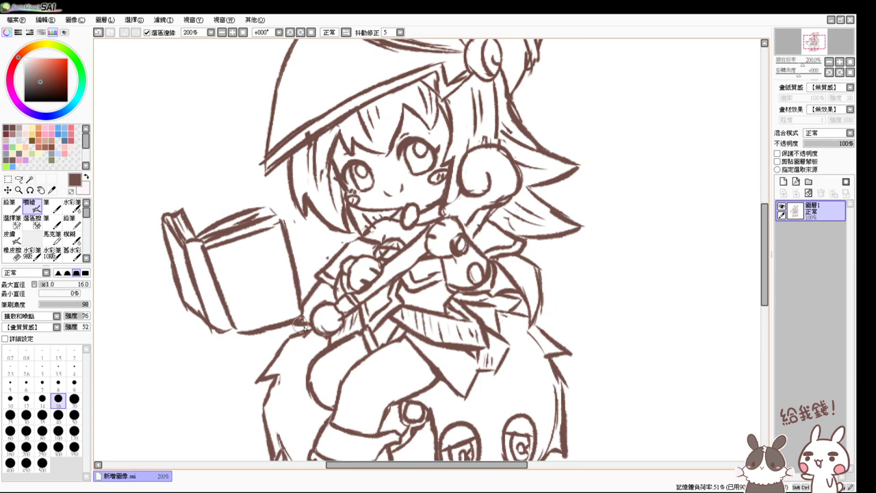
Step: Add short strokes joining the book's lower corner to the sleeve beside the staff's round end
key(e)
key(b)
drag(307, 300, 301, 315)
drag(302, 315, 313, 320)
drag(510, 207, 501, 243)
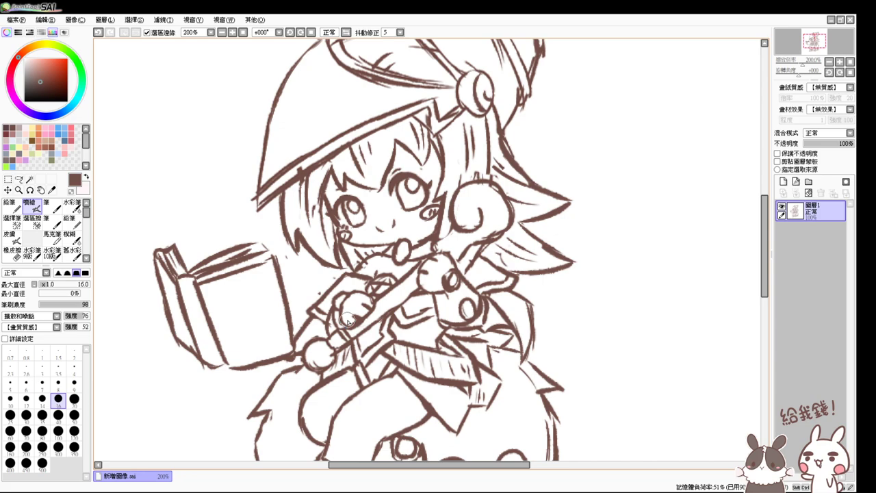
Step: Tidy the clothing lines below the staff where the waist cloth meets the raised thigh
drag(335, 352, 340, 307)
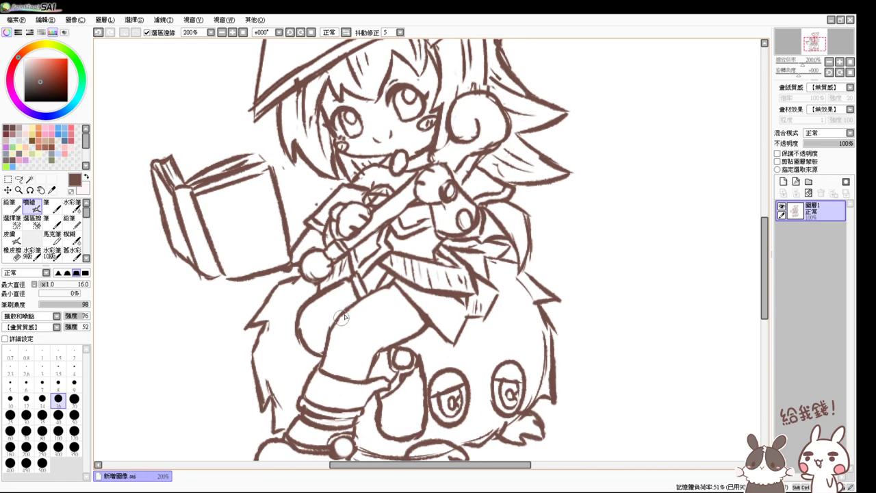
key(e)
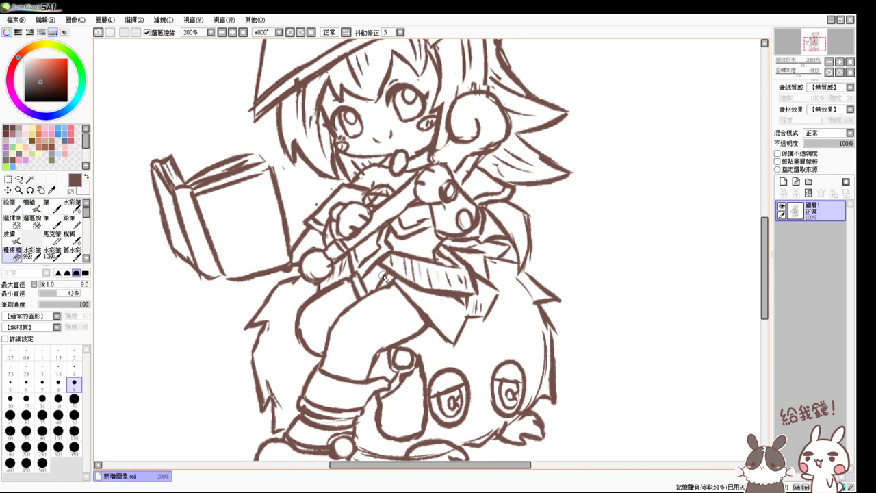
key(e)
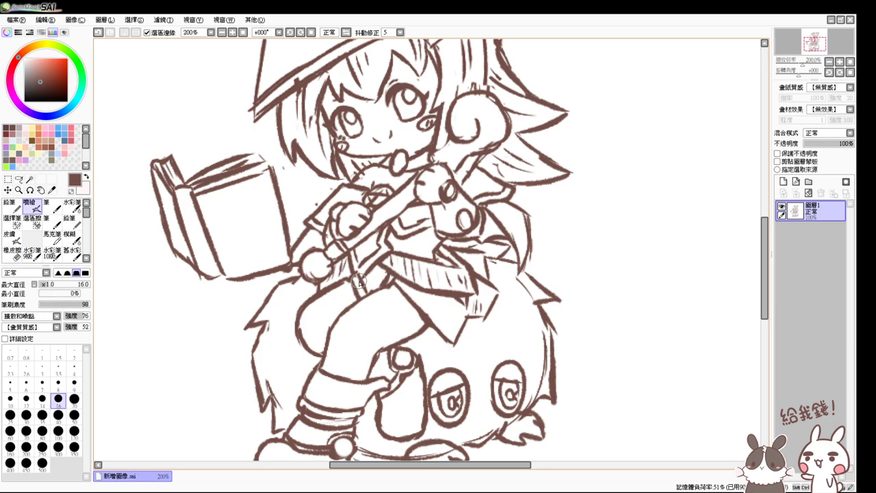
key(e)
key(e)
drag(457, 304, 455, 292)
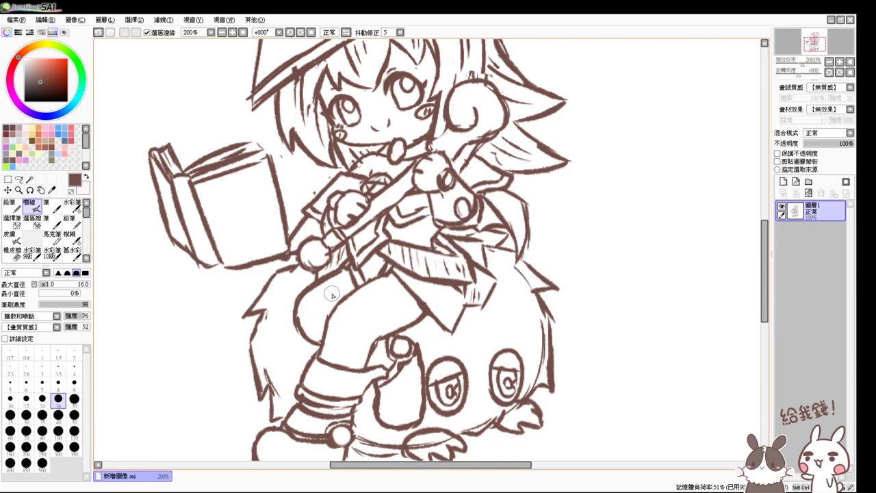
Step: Clean up the lines between the book-side hair tips and the fluffy collar below the chin
drag(457, 230, 448, 288)
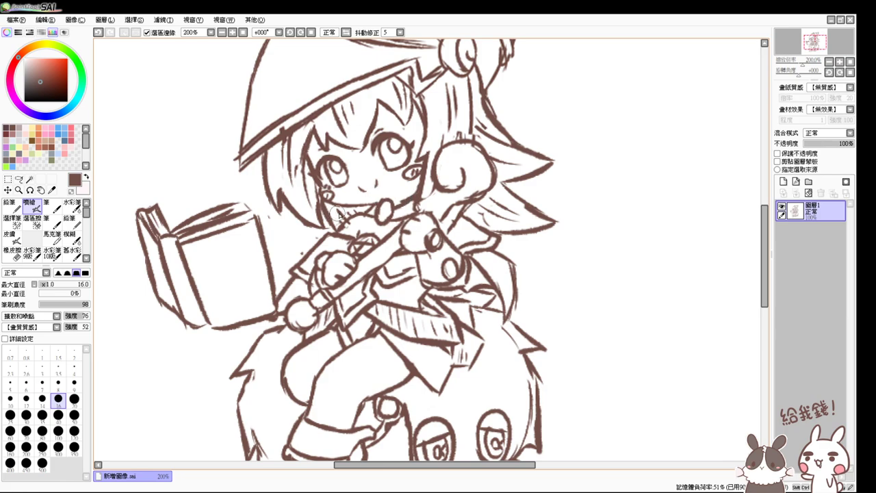
key(e)
drag(347, 225, 346, 227)
key(b)
drag(361, 186, 352, 231)
Step: Tidy the hair strand ends just above the staff's spiral head
key(e)
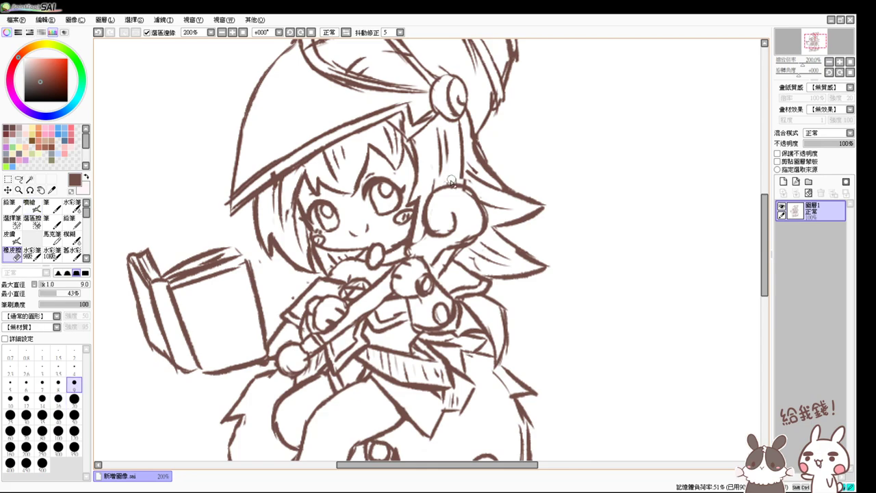
key(e)
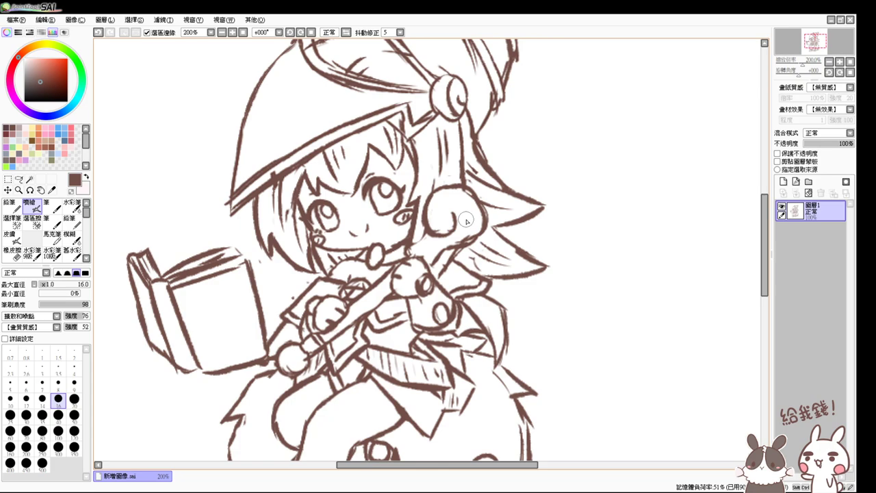
mouse_move(441, 274)
mouse_down()
mouse_move(453, 209)
mouse_move(443, 202)
mouse_move(453, 214)
mouse_up()
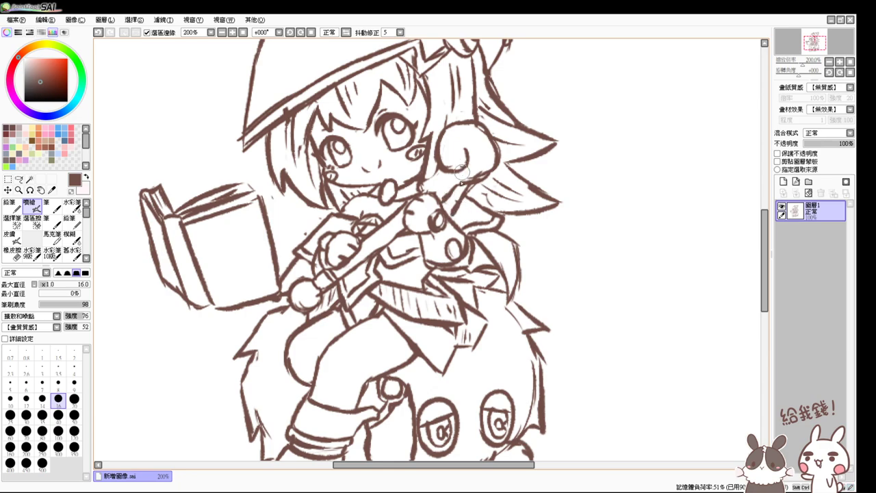
drag(483, 168, 459, 232)
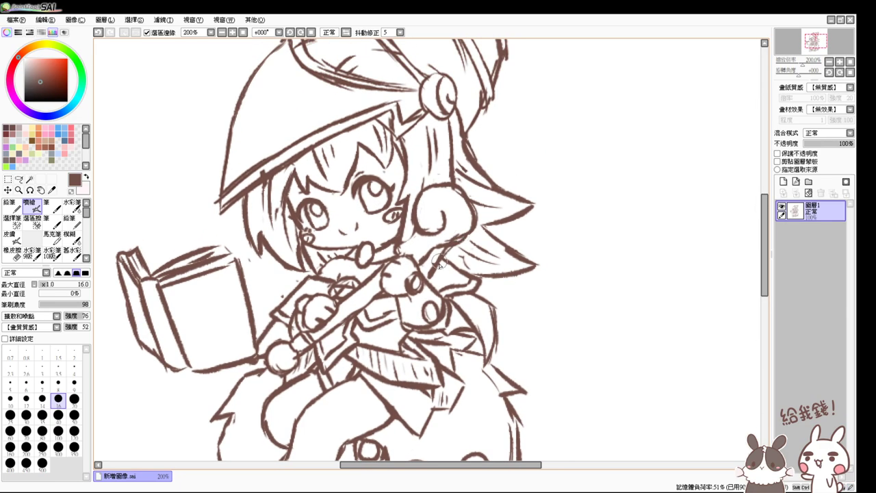
Step: Redraw the shoulder flap's outline behind the staff, just beneath its spiral head
key(e)
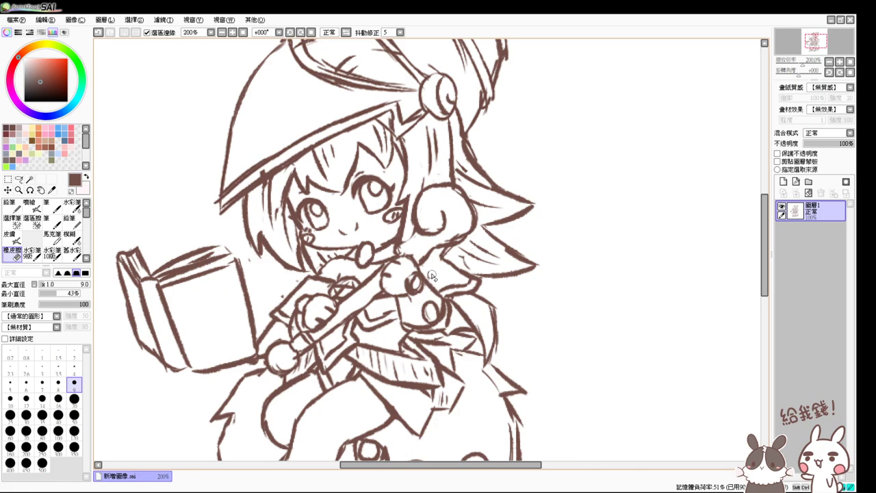
key(v)
drag(436, 251, 454, 269)
drag(446, 250, 477, 281)
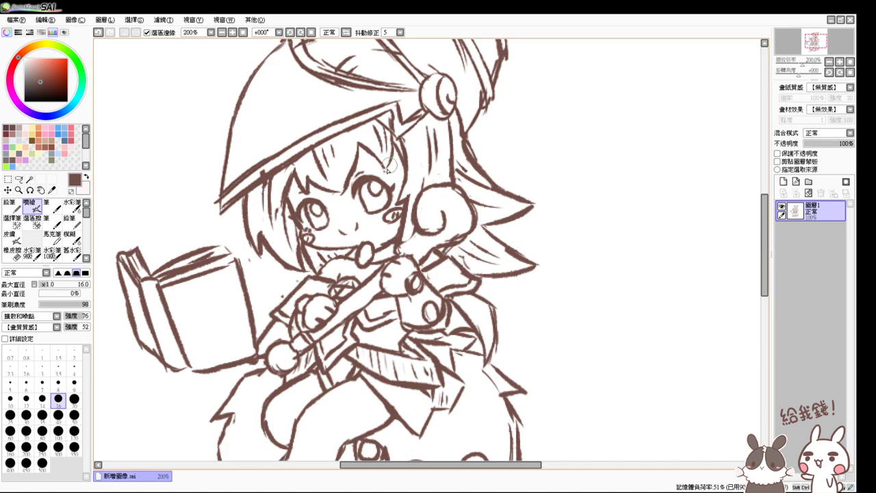
Step: Erase the stray hair lines under the brim's notch and redraw the notch and the hair edge beside the face
key(e)
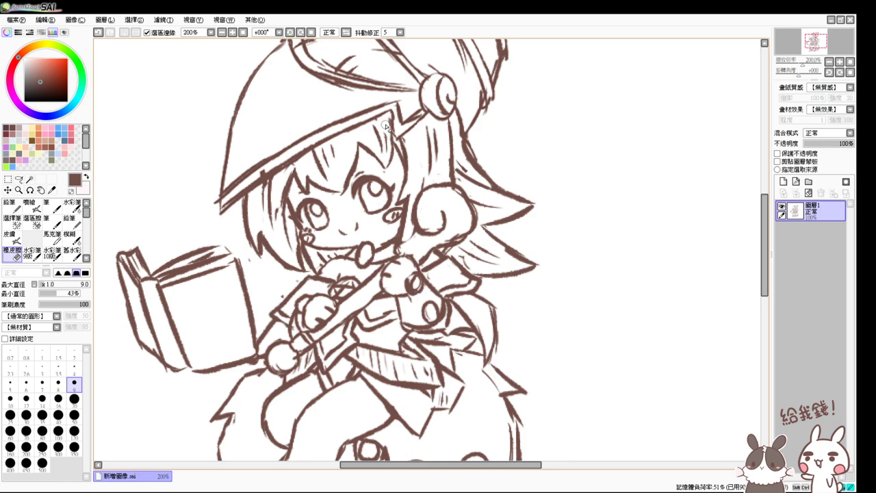
mouse_move(386, 125)
mouse_down()
mouse_move(393, 139)
mouse_move(412, 130)
mouse_up()
key(b)
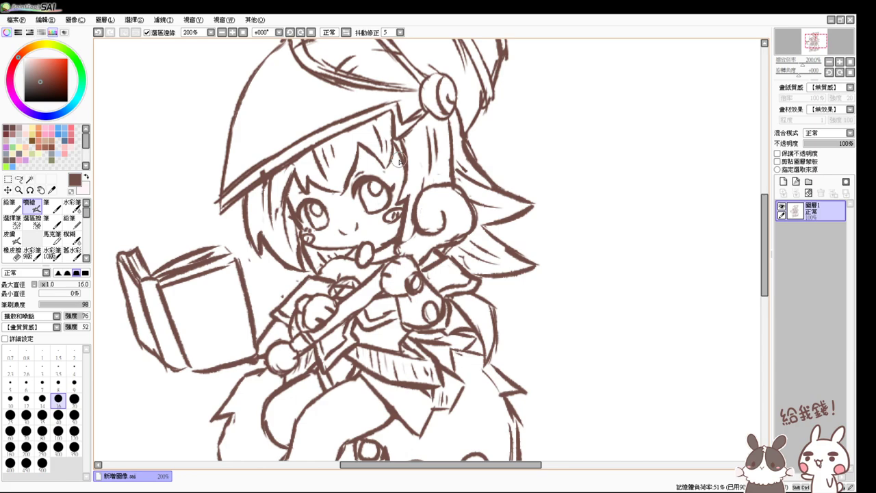
key(e)
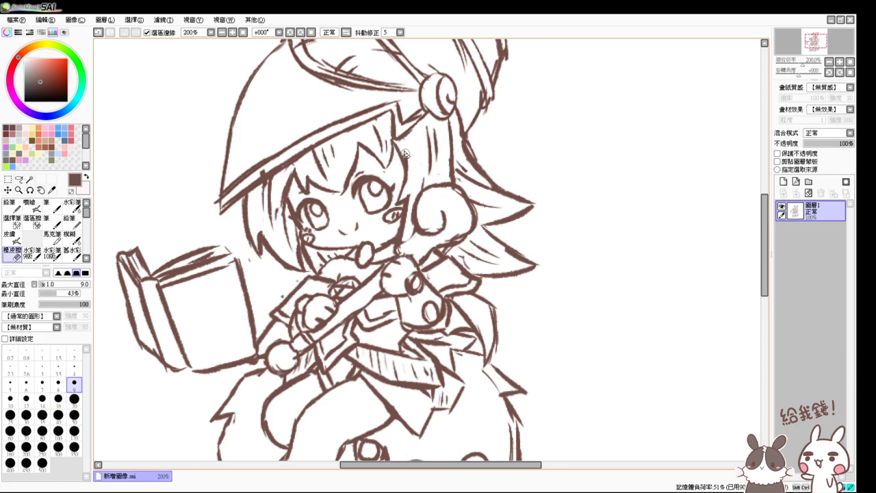
key(b)
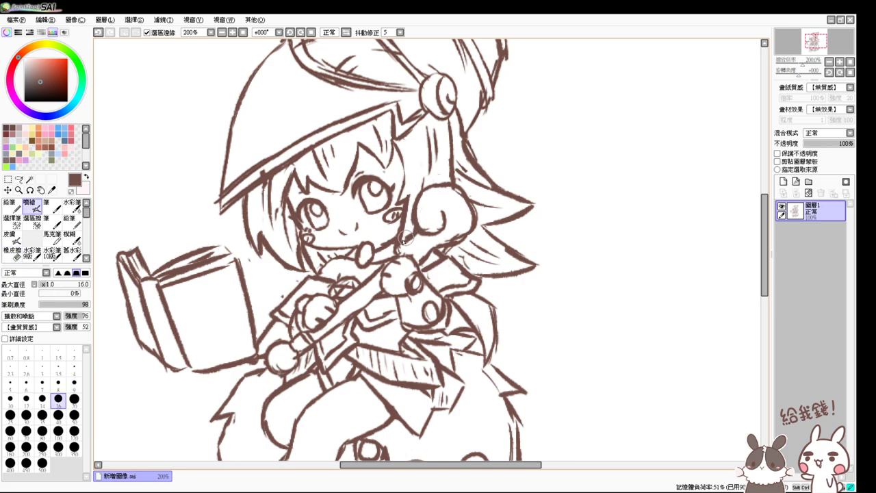
Step: Erase and touch up the inner strand of the book-side hair lock next to the cheek
scroll(479, 226, up, 2)
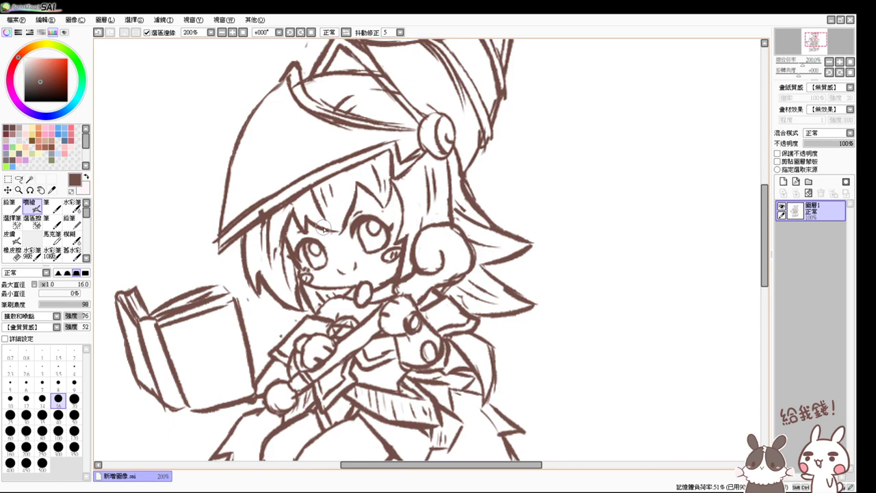
key(e)
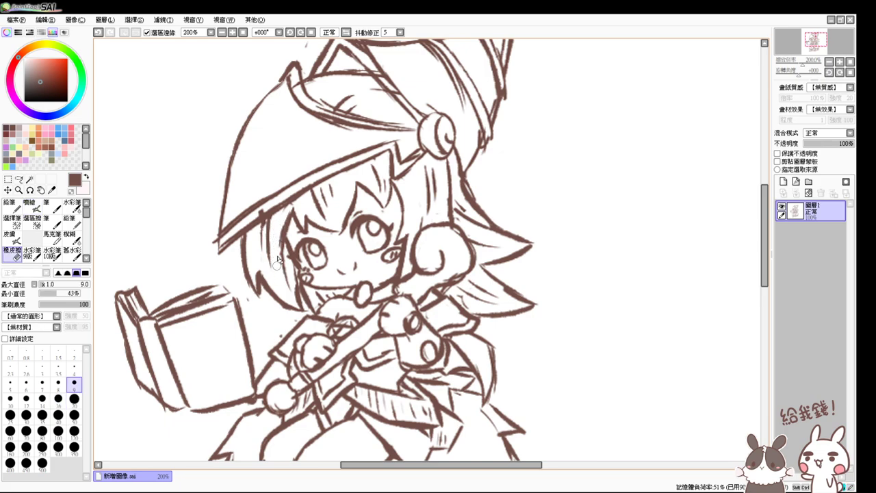
drag(281, 226, 281, 246)
key(v)
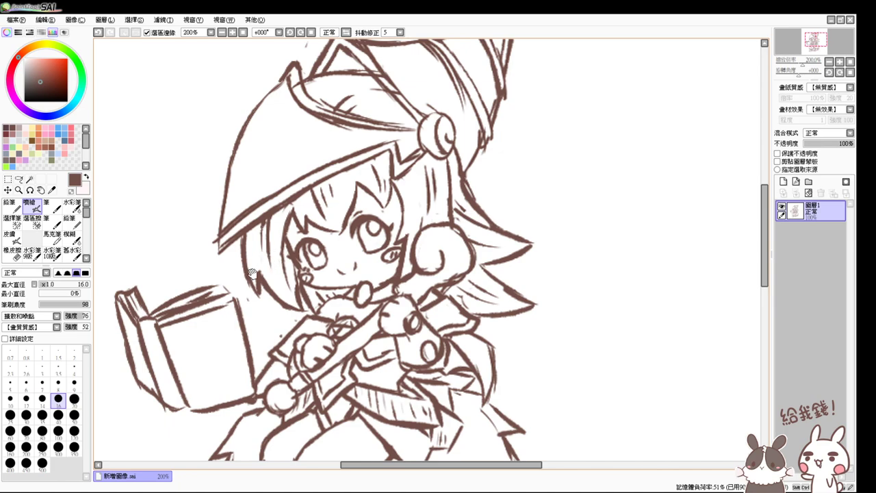
drag(252, 274, 254, 300)
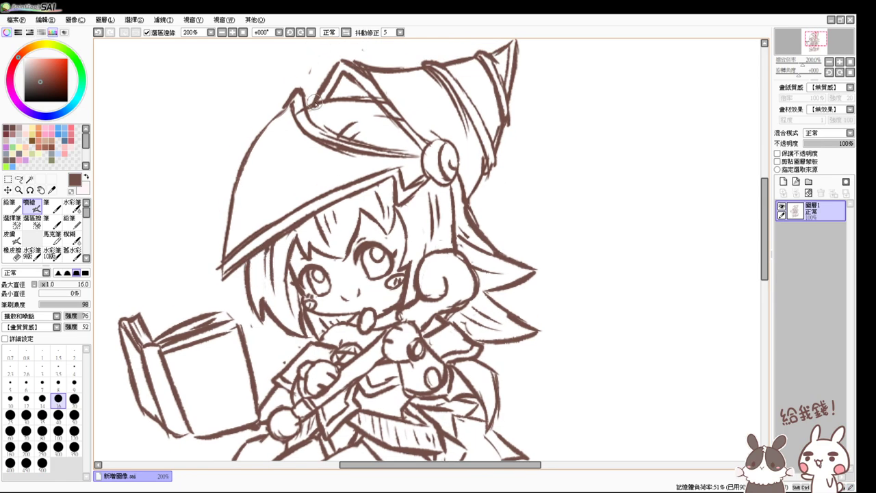
Step: Erase and redraw the hat brim's upper curved edge where it runs into the round ornament
key(e)
mouse_move(320, 136)
mouse_down()
mouse_move(385, 145)
mouse_move(331, 139)
mouse_move(361, 151)
mouse_move(413, 146)
mouse_move(320, 127)
mouse_move(394, 150)
mouse_move(404, 144)
mouse_move(405, 154)
mouse_move(370, 142)
mouse_move(423, 149)
mouse_up()
key(v)
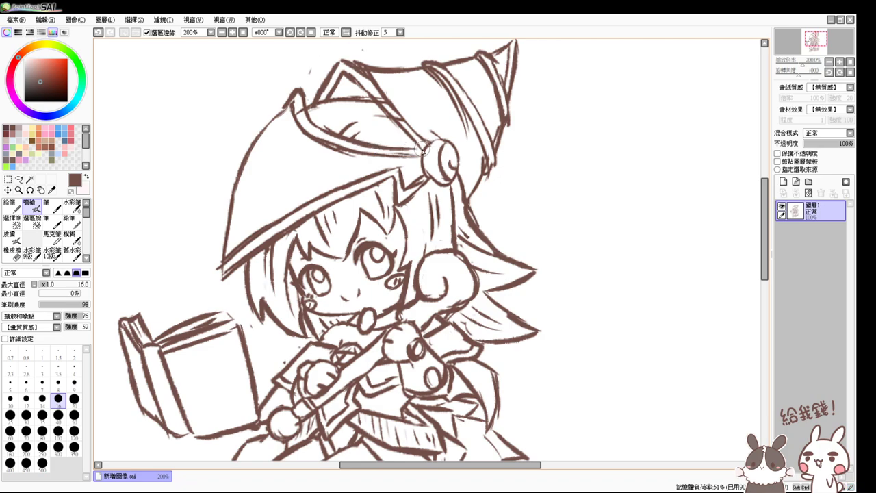
key(e)
key(v)
Step: Erase the witch's small closed mouth and redraw it as an open smile
scroll(345, 231, down, 5)
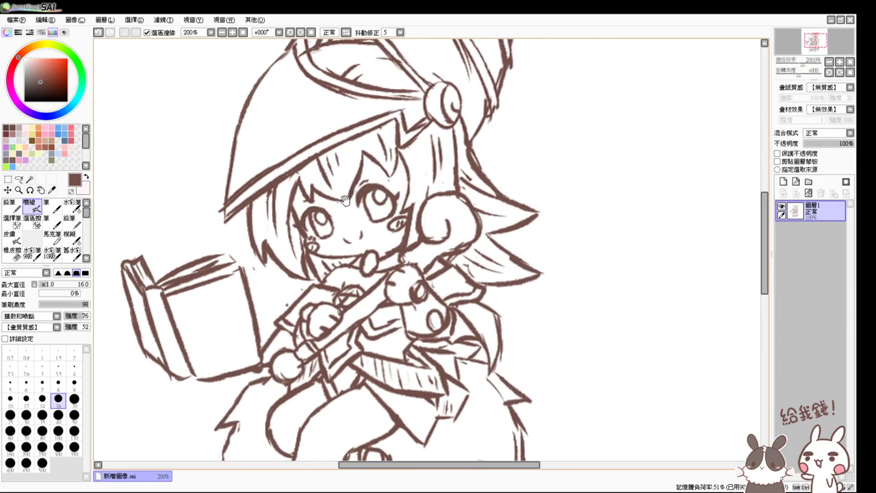
mouse_move(346, 199)
mouse_down()
mouse_move(346, 160)
mouse_move(369, 151)
mouse_up()
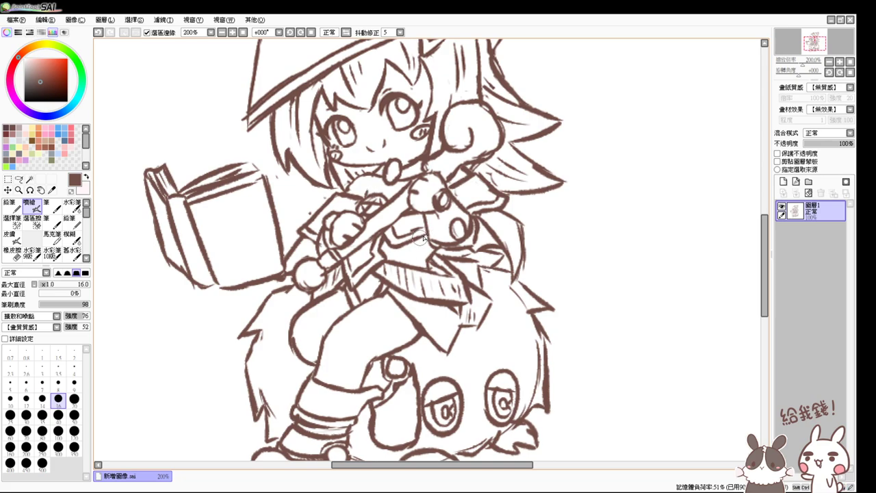
drag(398, 245, 408, 281)
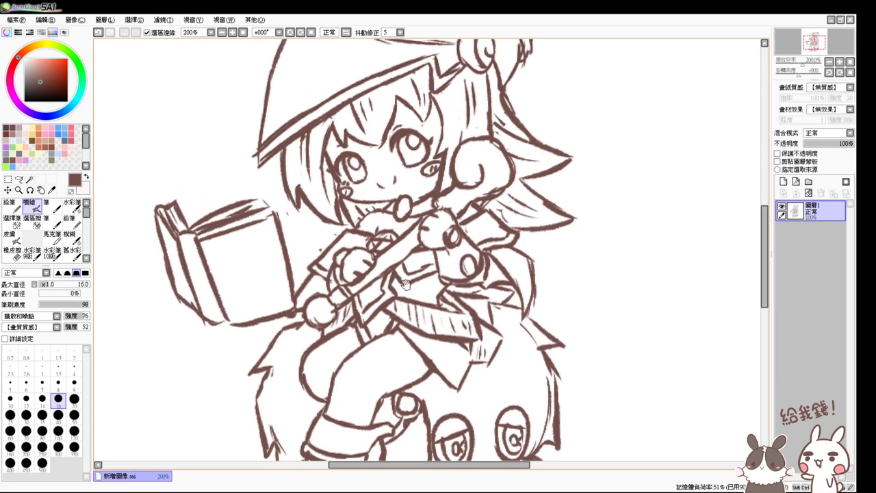
key(e)
key(v)
scroll(380, 286, up, 3)
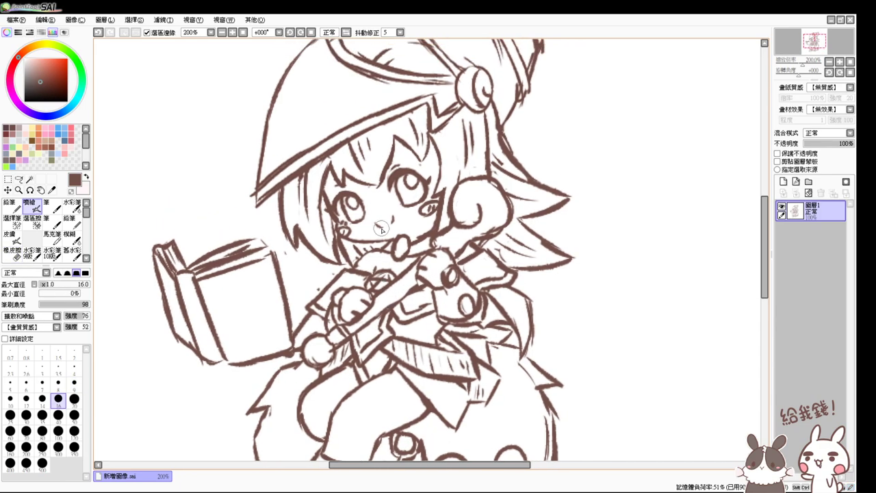
key(e)
key(v)
mouse_move(375, 222)
mouse_down()
mouse_move(405, 226)
mouse_move(379, 226)
mouse_move(392, 231)
mouse_up()
key(ctrl+z)
key(ctrl+z)
scroll(390, 206, up, 2)
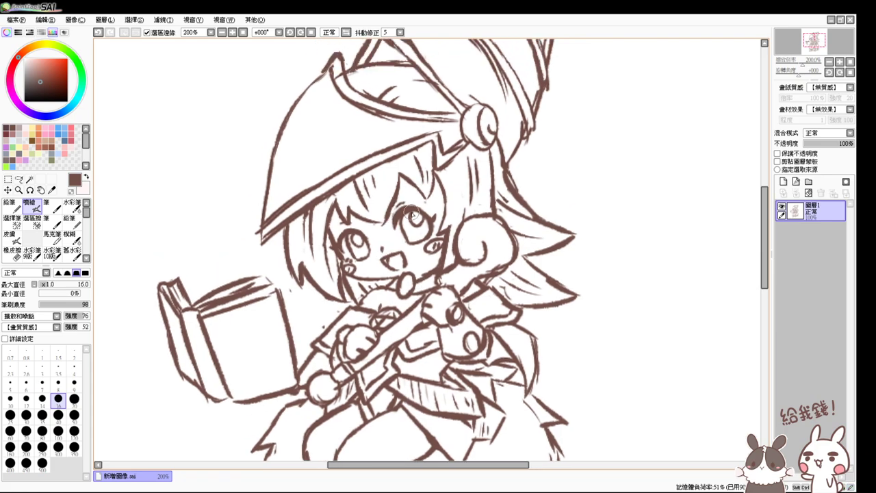
Step: Erase the creature's underside line between the boot and its front paw and redraw it as tufted fur
click(243, 33)
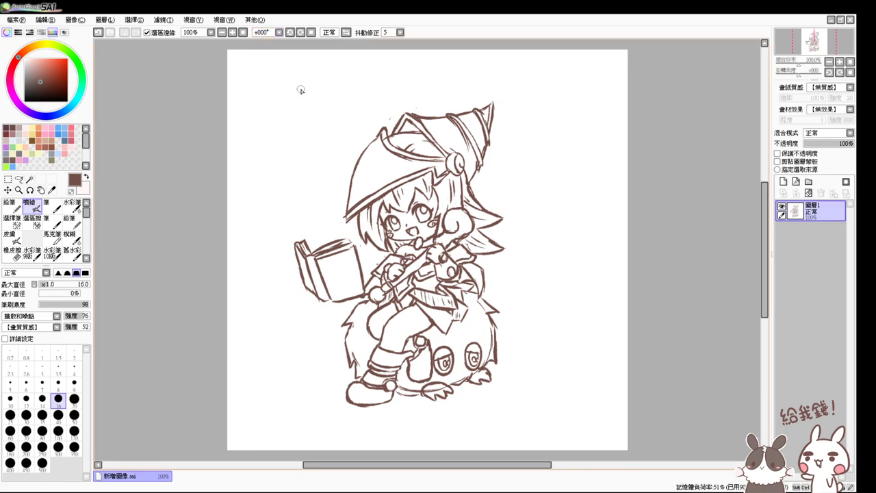
key(e)
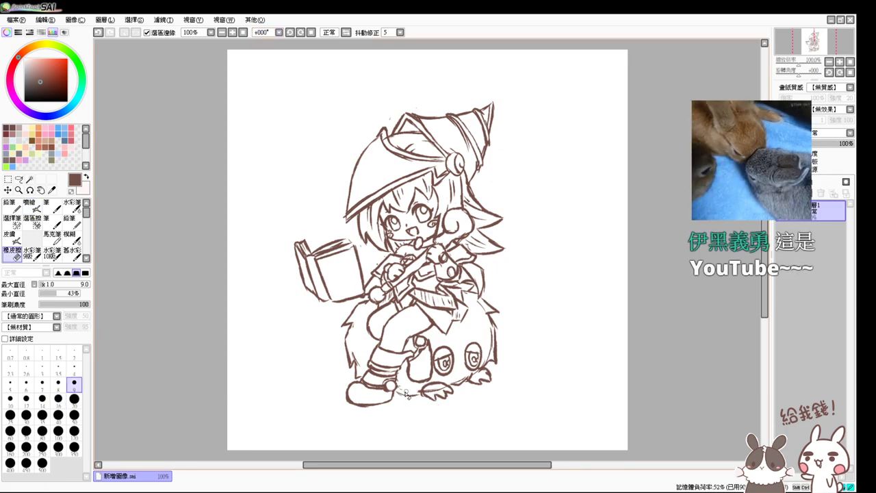
key(e)
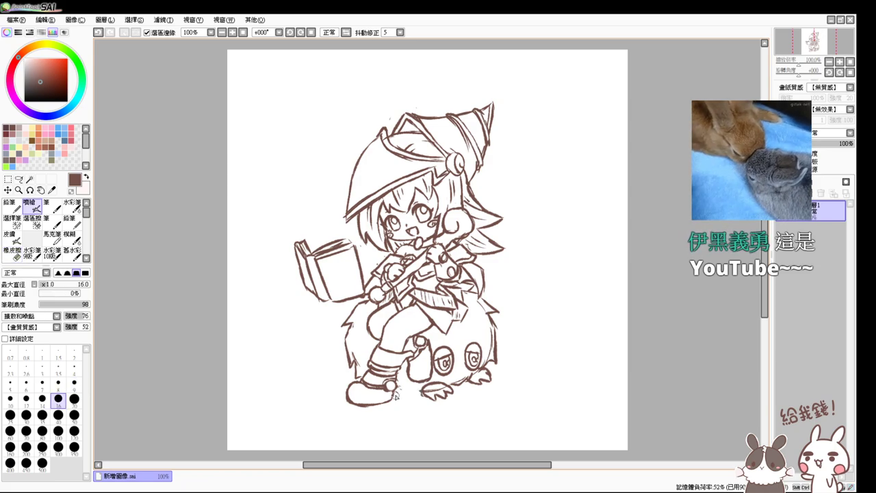
drag(396, 390, 421, 394)
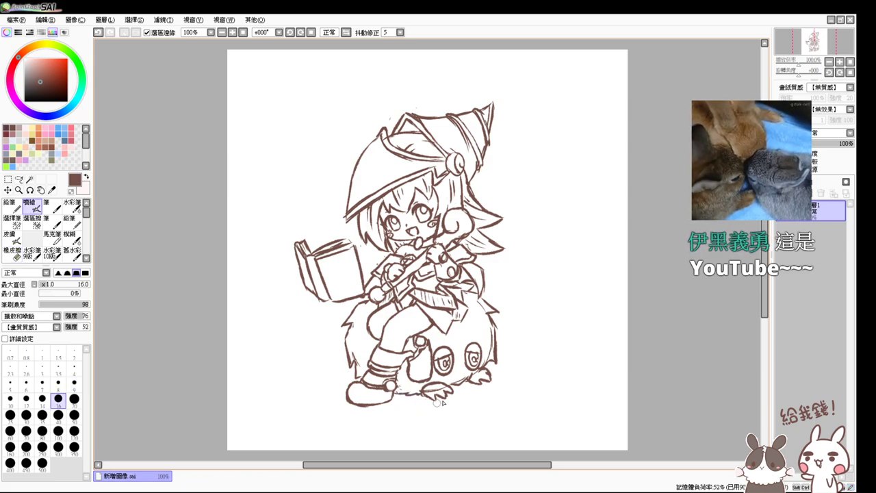
key(e)
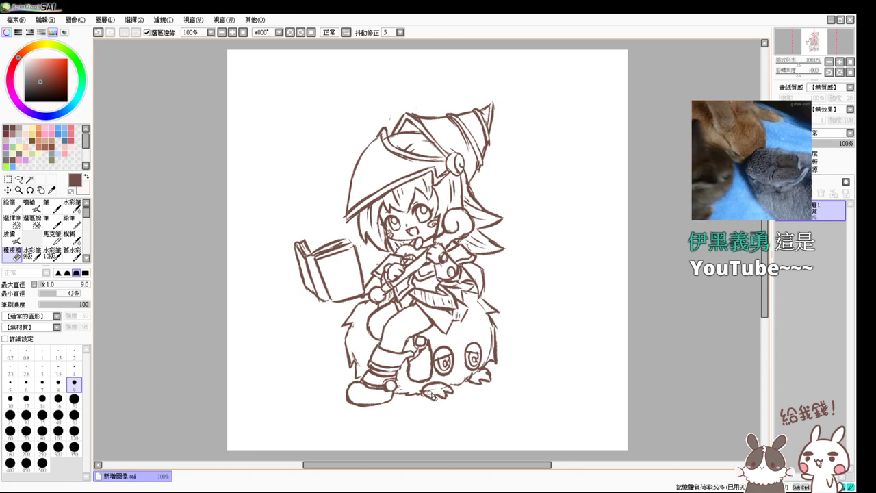
key(v)
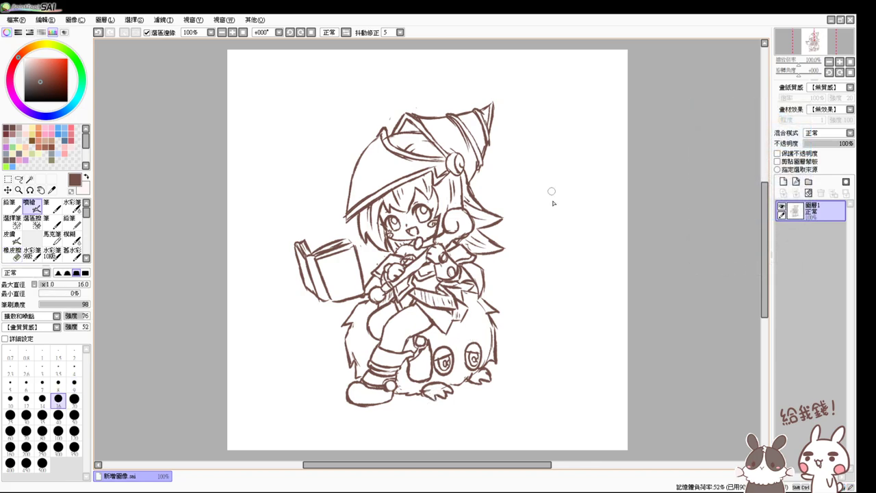
Step: Try sketching sweeping swirl curves around the witch and the creature with a size 22 brush
mouse_move(536, 204)
mouse_down()
mouse_move(528, 215)
mouse_move(537, 214)
mouse_up()
mouse_move(489, 198)
mouse_down()
mouse_move(551, 230)
mouse_move(489, 280)
mouse_up()
key(ctrl+z)
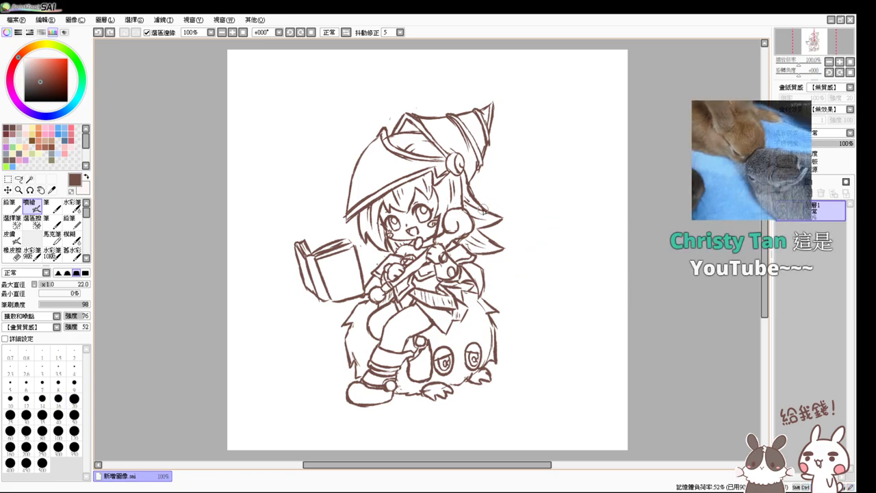
drag(490, 203, 457, 306)
key(ctrl+z)
mouse_move(481, 209)
mouse_down()
mouse_move(535, 215)
mouse_move(487, 282)
mouse_move(522, 249)
mouse_move(483, 290)
mouse_up()
key(ctrl+z)
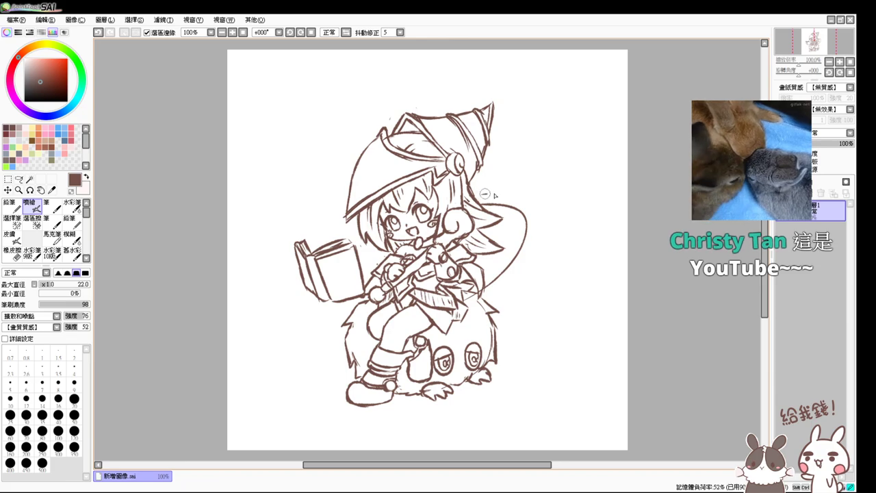
drag(481, 195, 552, 215)
drag(549, 245, 465, 311)
drag(303, 307, 405, 354)
key(ctrl+z)
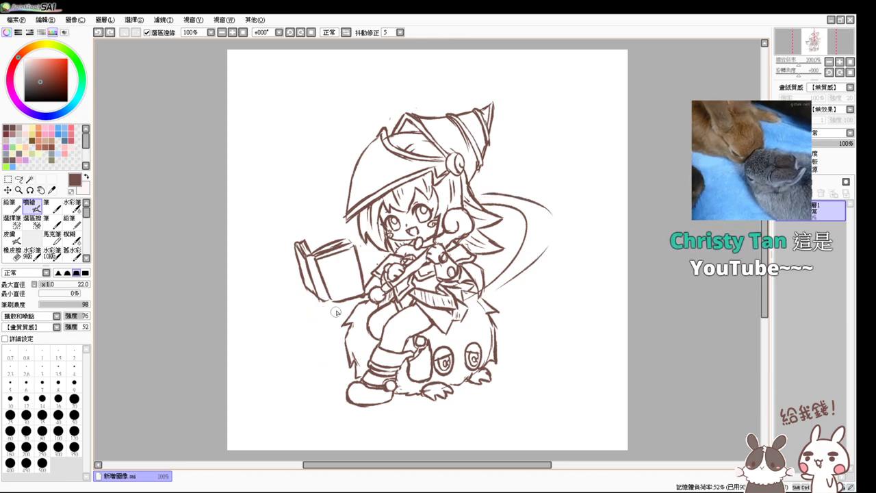
drag(334, 308, 414, 344)
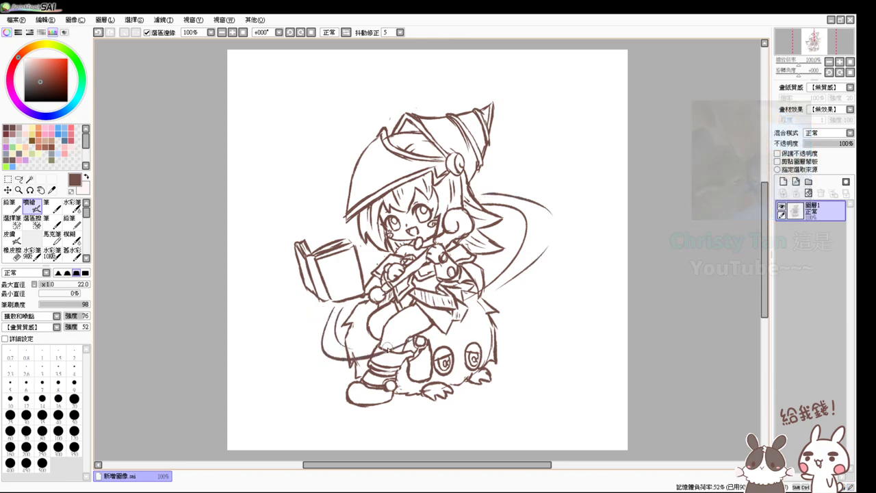
drag(522, 318, 497, 346)
key(ctrl+z)
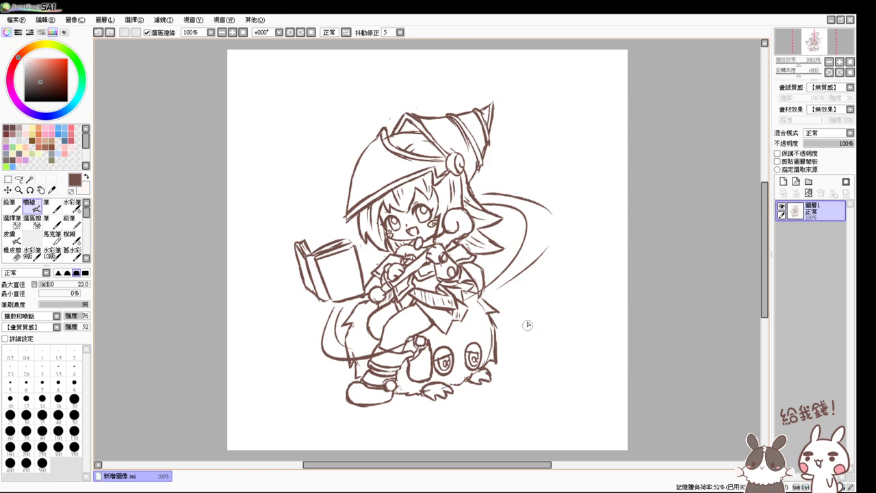
key(ctrl+z)
key(ctrl+z)
key(ctrl+z)
key(ctrl+z)
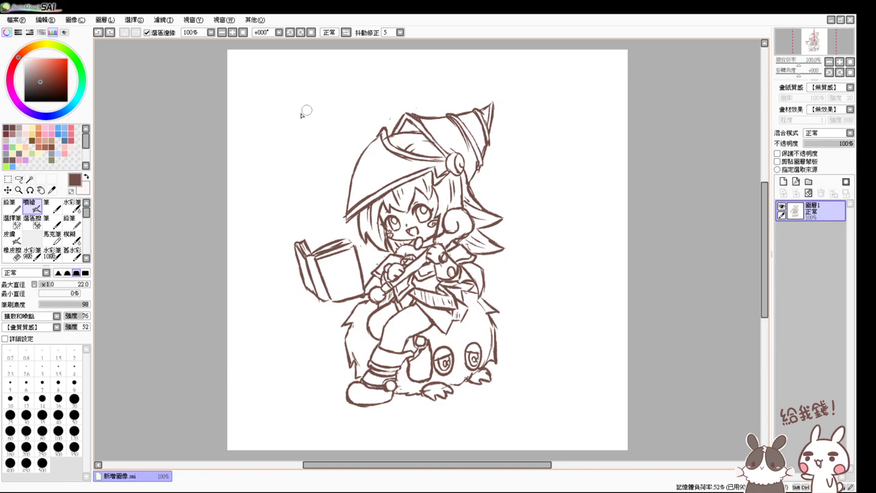
Step: Try sketching frame lines along the figure's side and underneath, plus loose ovals around the hat, hair and creature
mouse_move(292, 118)
mouse_down()
mouse_move(513, 97)
mouse_move(515, 357)
mouse_move(289, 258)
mouse_move(293, 367)
mouse_up()
drag(292, 417, 545, 416)
key(ctrl+z)
key(ctrl+z)
key(ctrl+z)
key(ctrl+z)
key(ctrl+z)
key(ctrl+z)
drag(311, 197, 342, 208)
mouse_move(519, 254)
mouse_down()
mouse_move(548, 212)
mouse_move(503, 265)
mouse_up()
drag(517, 339, 509, 350)
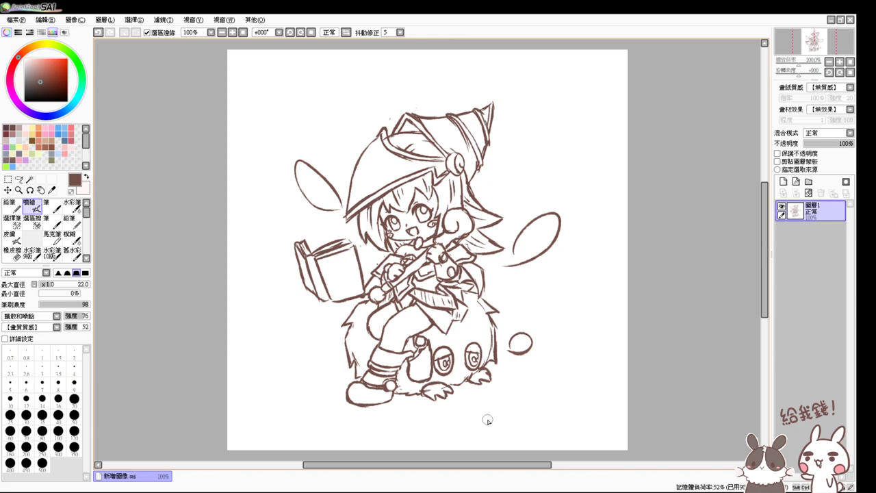
key(ctrl+z)
key(ctrl+z)
key(ctrl+z)
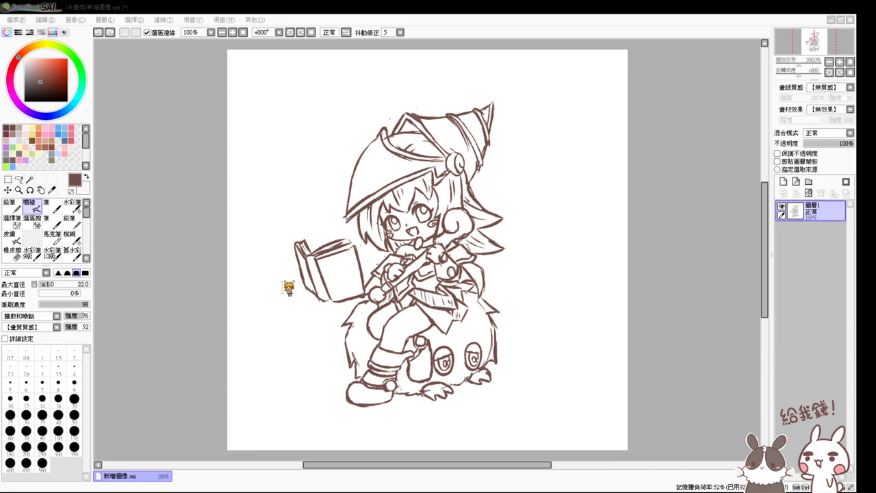
Step: Save the drawing as 黑魔導女孩.sai
click(462, 287)
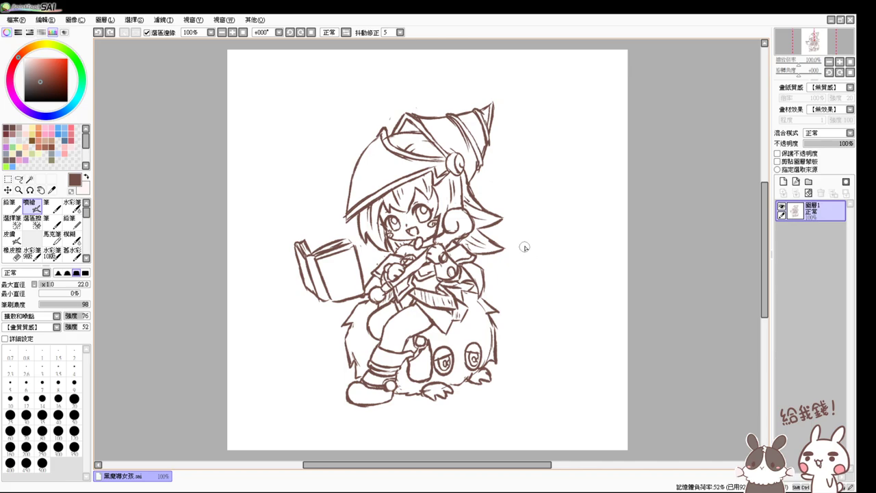
Step: Erase the hat brim's outer corner above the book and redraw its edge down to a cleaner tip
scroll(528, 254, up, 1)
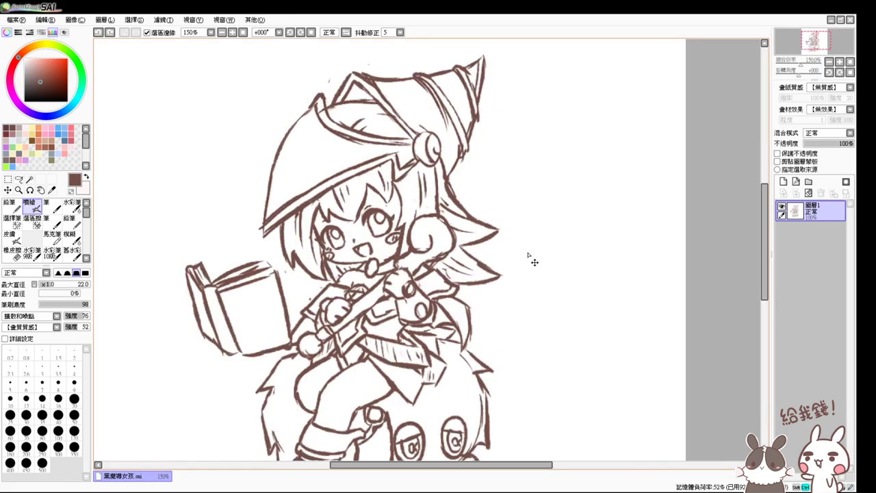
drag(527, 254, 557, 315)
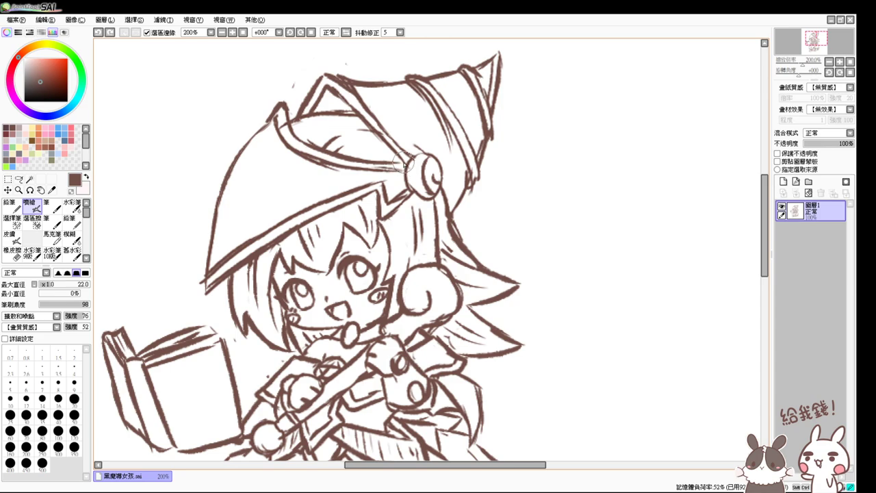
drag(404, 171, 387, 173)
key(ctrl+z)
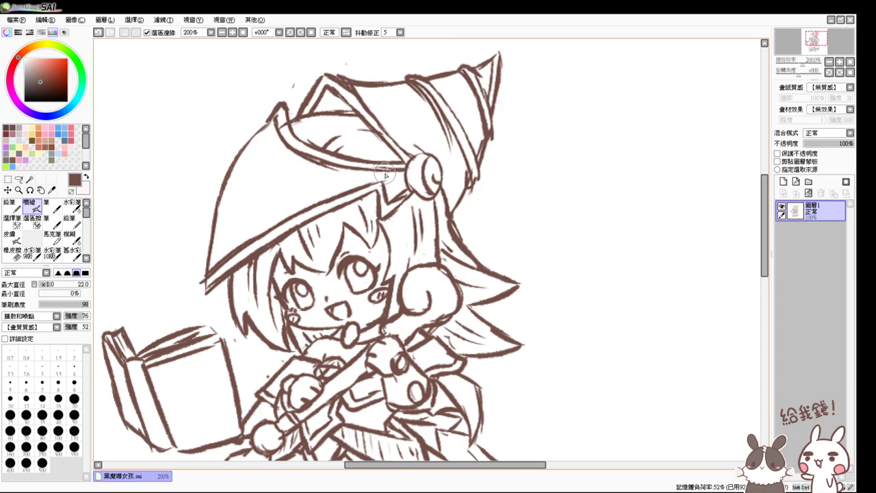
key(e)
mouse_move(214, 261)
mouse_down()
mouse_move(206, 227)
mouse_move(202, 283)
mouse_up()
key(b)
drag(216, 217, 206, 266)
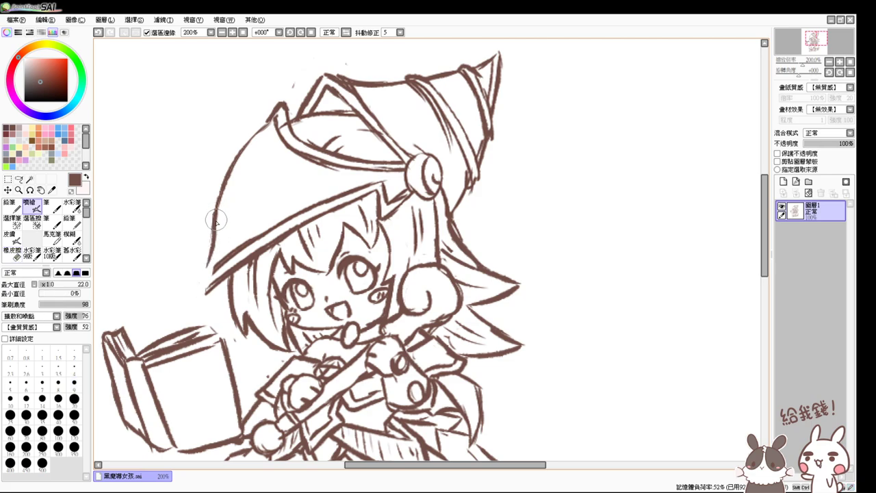
key(ctrl+z)
mouse_move(214, 226)
mouse_down()
mouse_move(201, 289)
mouse_move(203, 223)
mouse_up()
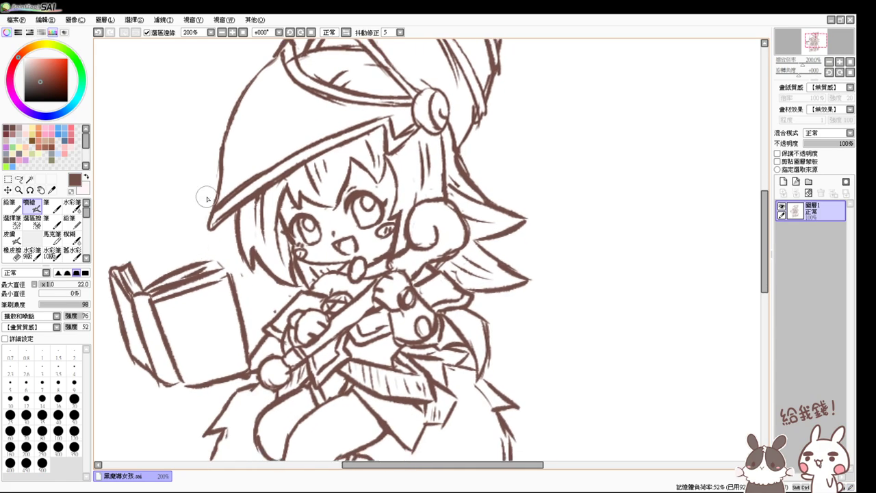
Step: Clean up the brim's zigzag notch beside the round ornament and touch up the hair edge beneath it
key(e)
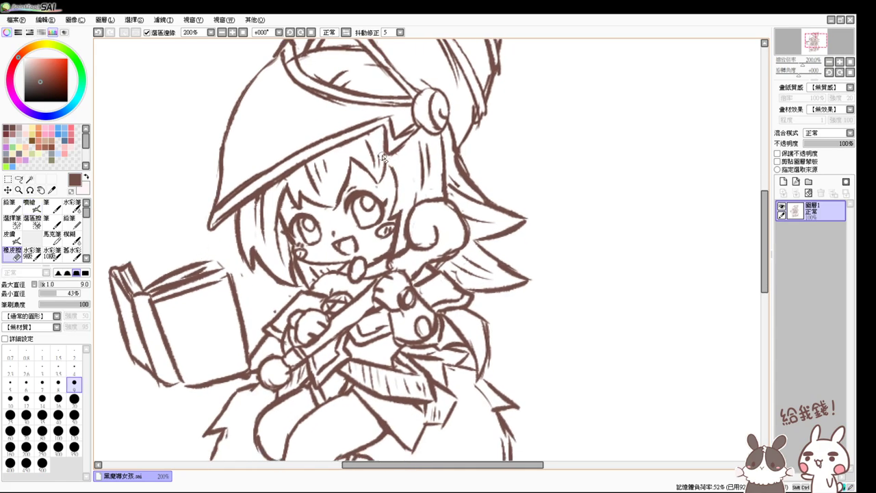
key(v)
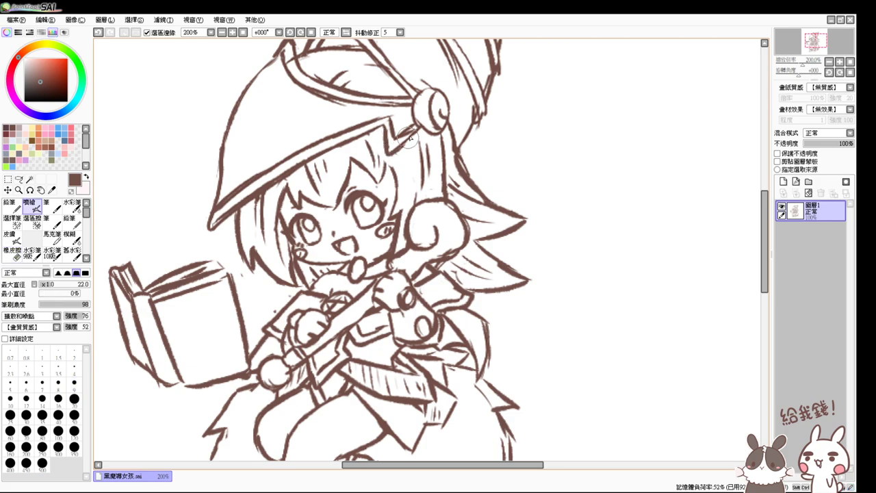
key(e)
drag(395, 143, 416, 130)
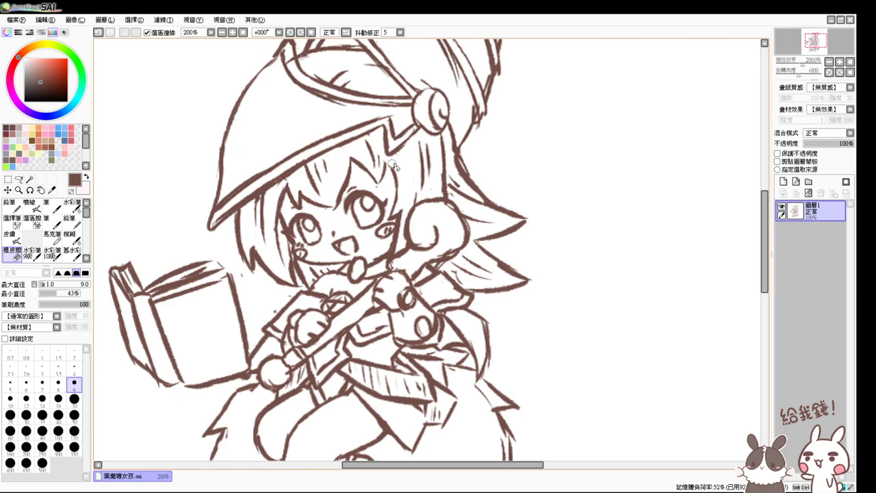
key(v)
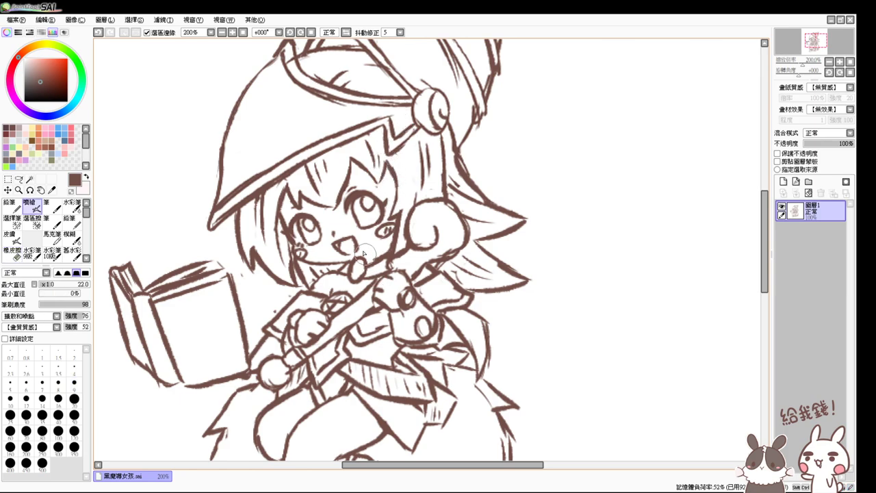
Step: Touch up the spiral in the staff's head and tidy the jaw line between it and the chin
mouse_move(243, 287)
mouse_down()
mouse_move(271, 186)
mouse_move(274, 209)
mouse_up()
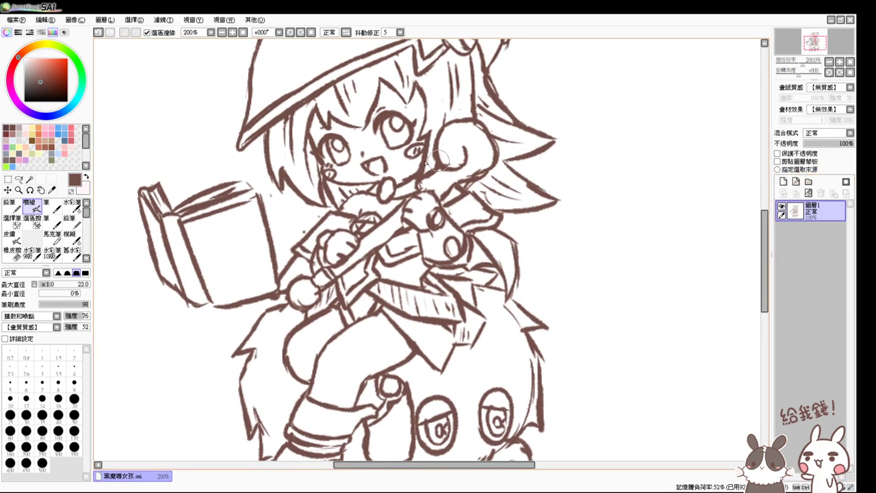
key(e)
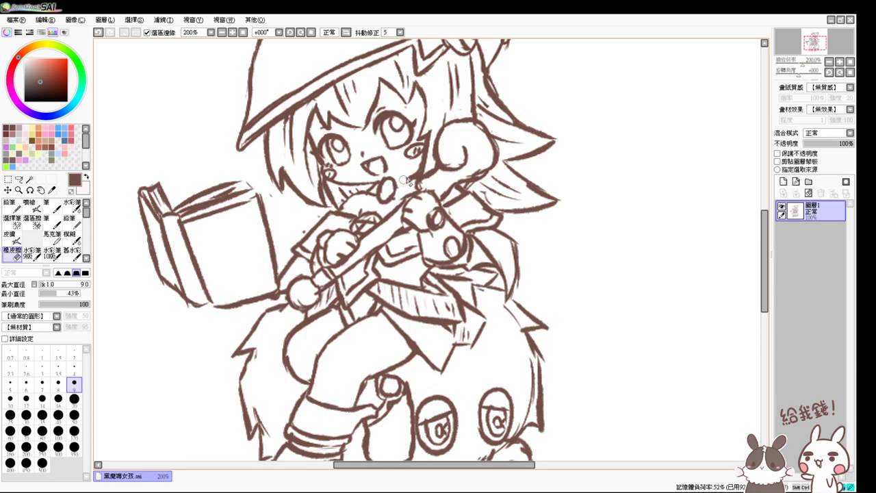
key(e)
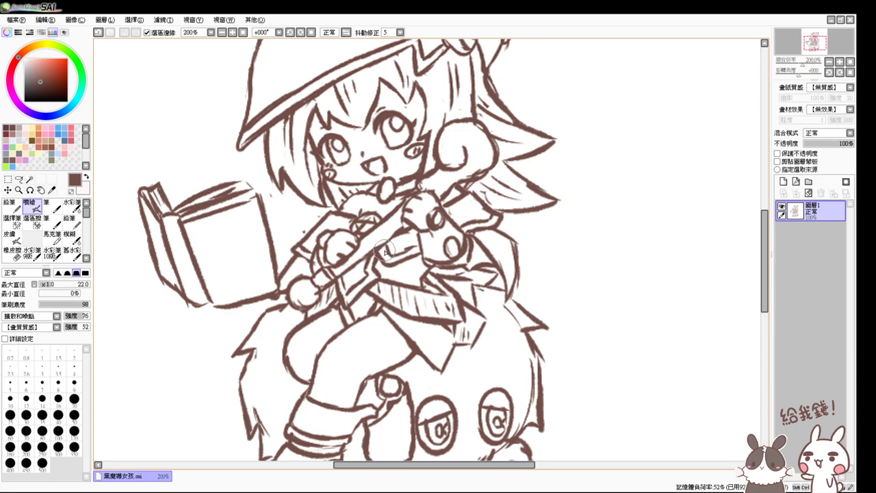
drag(370, 214, 378, 240)
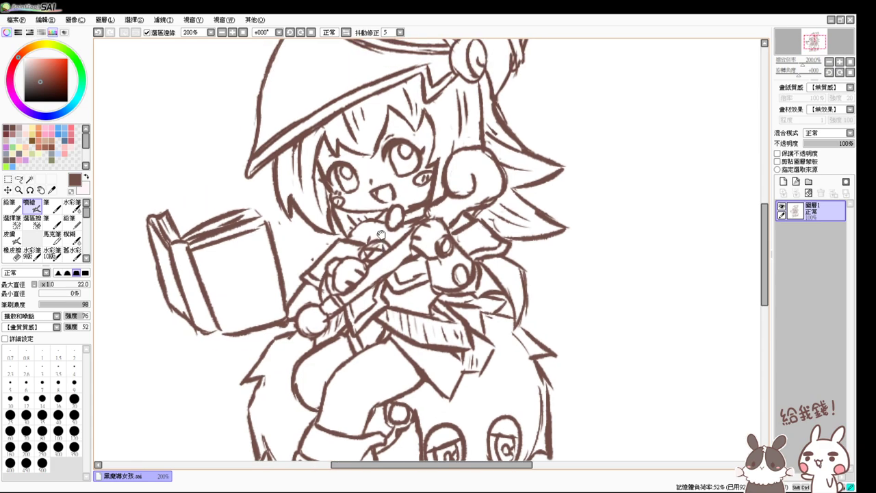
mouse_move(372, 204)
mouse_down()
mouse_move(382, 244)
mouse_move(384, 235)
mouse_up()
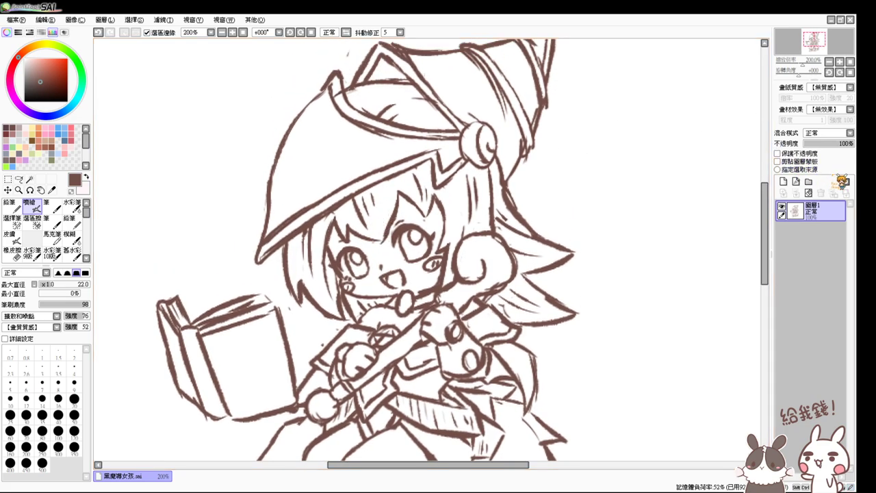
Step: Add a new layer and a layer folder, place both layers in the folder, and lower the sketch layer's opacity to 23%
click(782, 181)
click(808, 181)
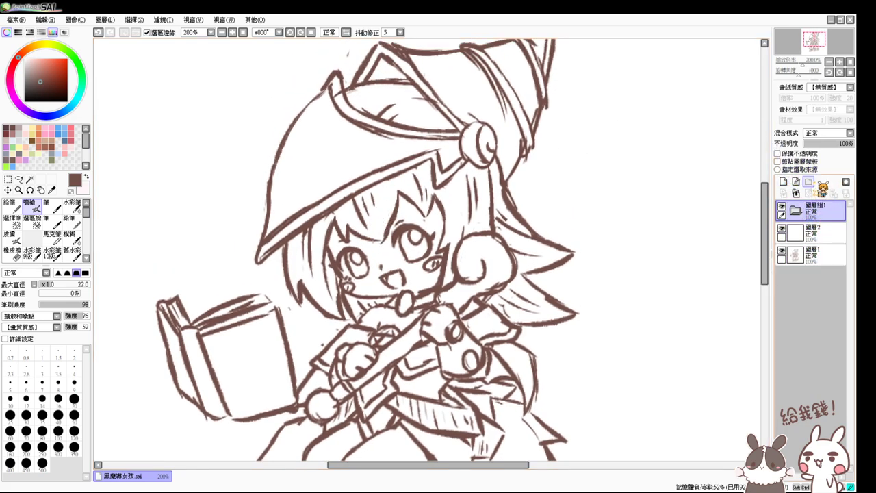
click(814, 255)
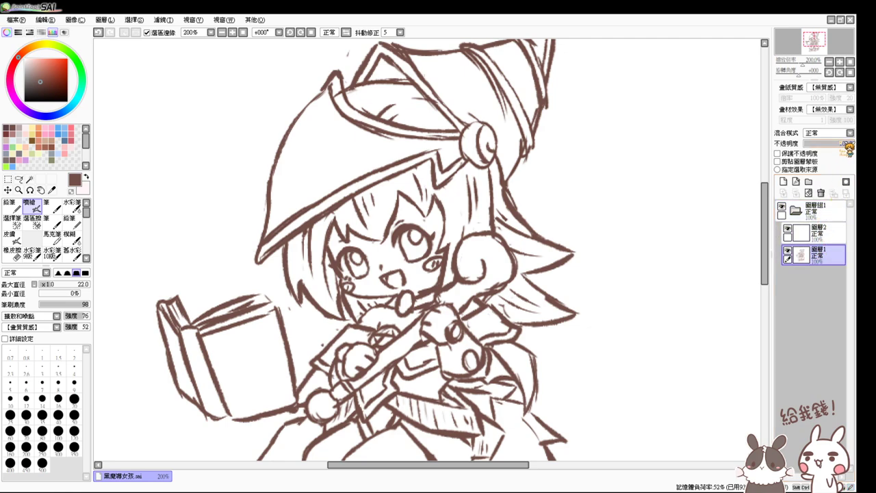
drag(849, 143, 819, 150)
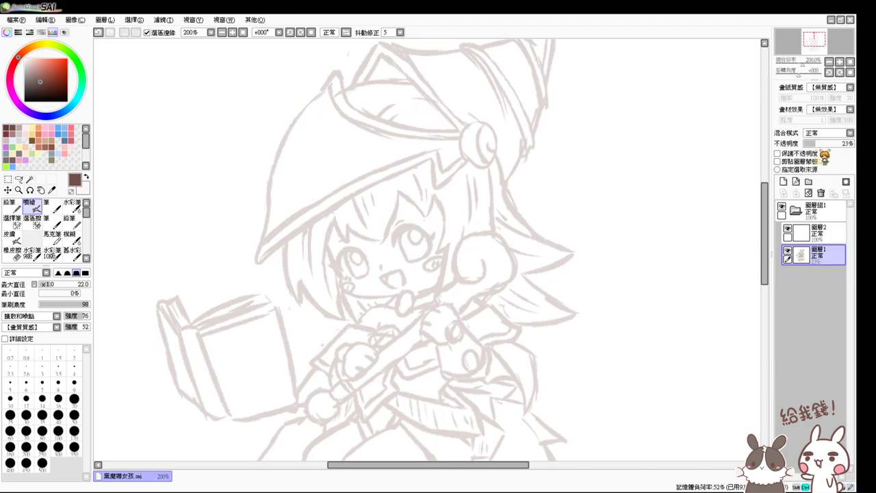
Step: On 圖層2, ink the hat brim's outer edge from its upper peak down toward the pointed corner with a size 14 brush
key(ctrl+plus)
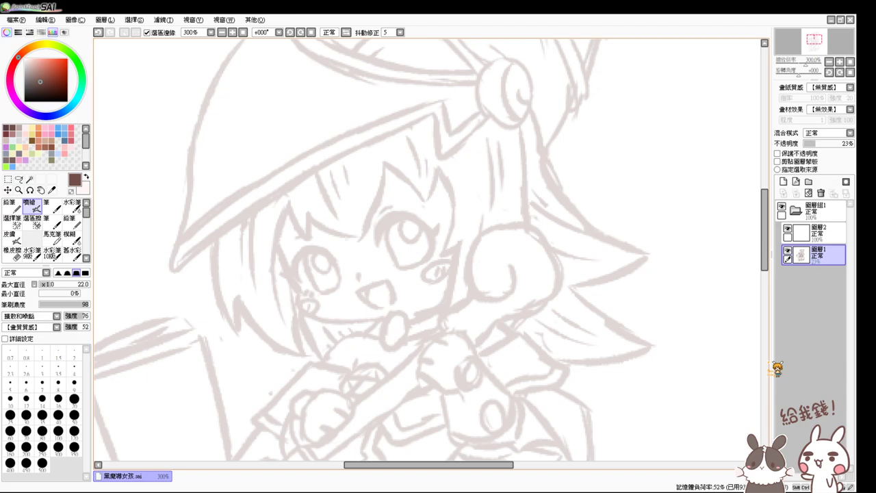
scroll(416, 240, up, 3)
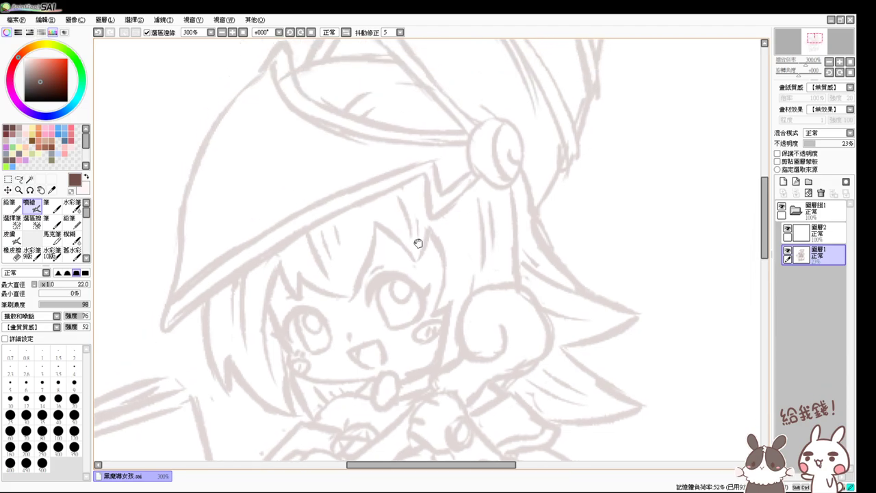
mouse_move(318, 98)
mouse_down()
mouse_move(279, 112)
mouse_move(289, 127)
mouse_up()
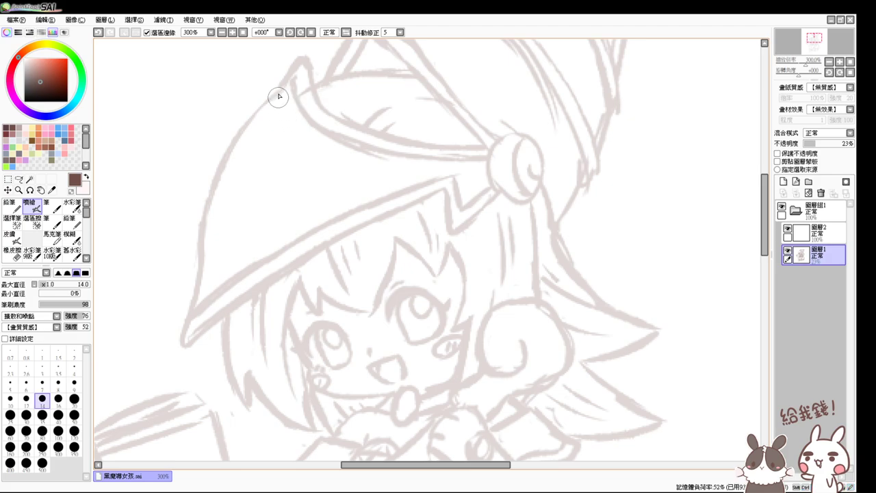
click(819, 236)
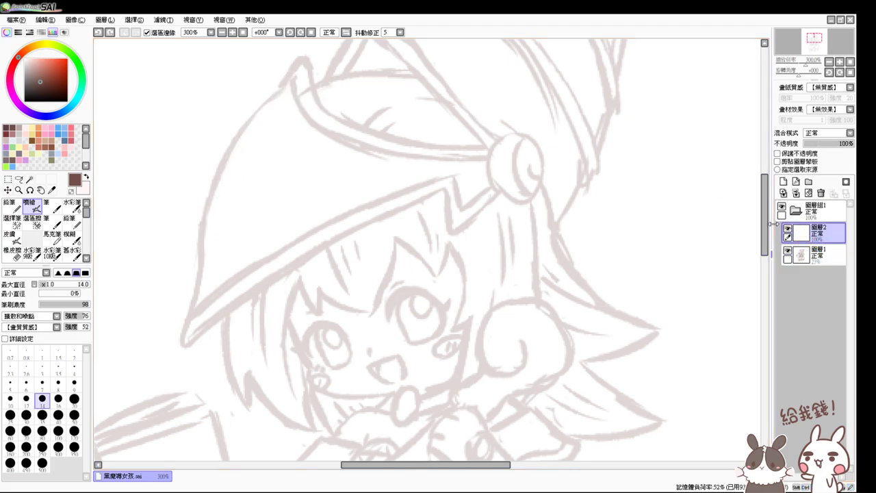
drag(288, 77, 215, 171)
key(ctrl+z)
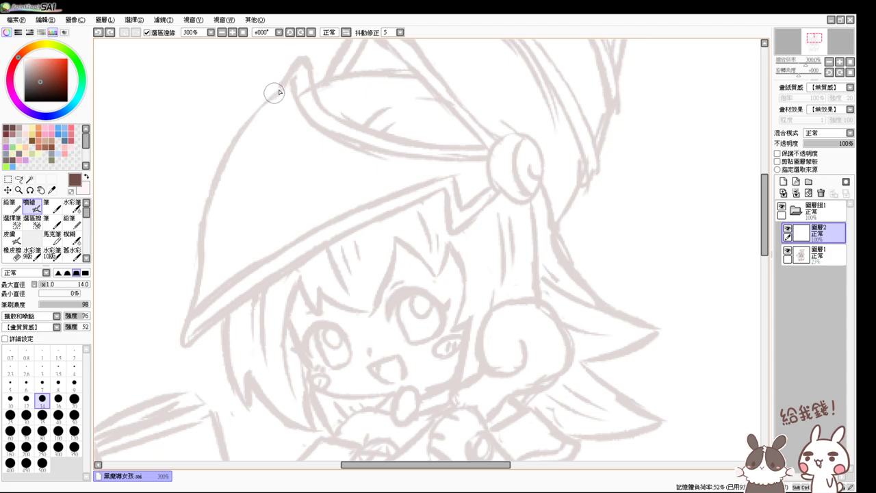
drag(287, 84, 210, 166)
key(ctrl+z)
drag(288, 84, 209, 186)
key(ctrl+z)
mouse_move(287, 83)
mouse_down()
mouse_move(225, 157)
mouse_move(201, 251)
mouse_up()
drag(204, 213, 185, 293)
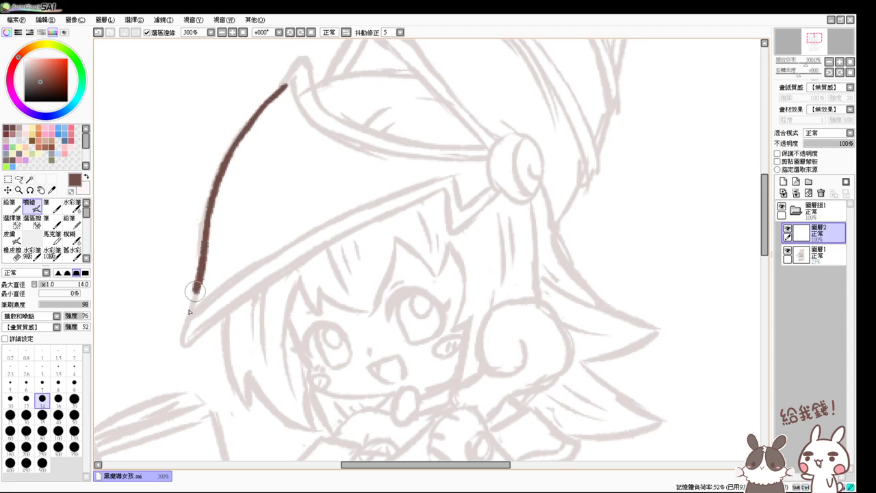
Step: Ink the brim's rounded corner and its lower edge across the bangs up to the zigzag notch
key(ctrl+z)
mouse_move(206, 229)
mouse_down()
mouse_move(179, 328)
mouse_move(193, 343)
mouse_move(316, 245)
mouse_up()
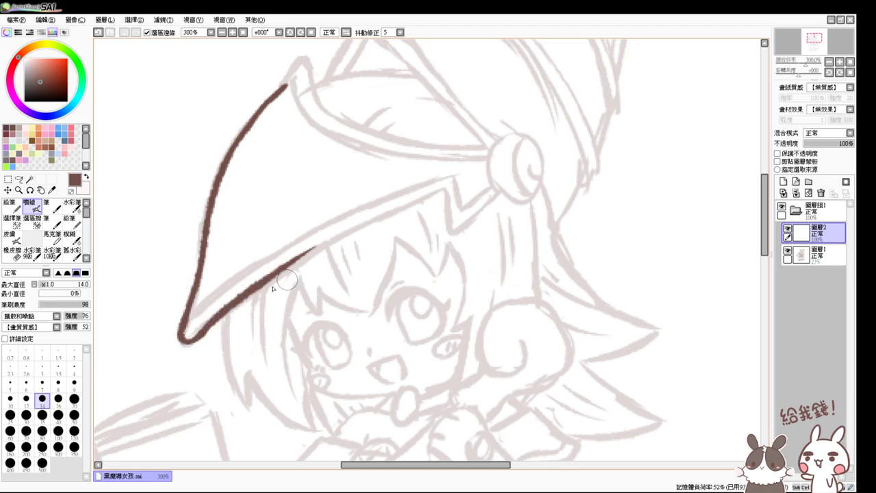
key(ctrl+z)
drag(197, 337, 409, 219)
key(ctrl+z)
key(ctrl+z)
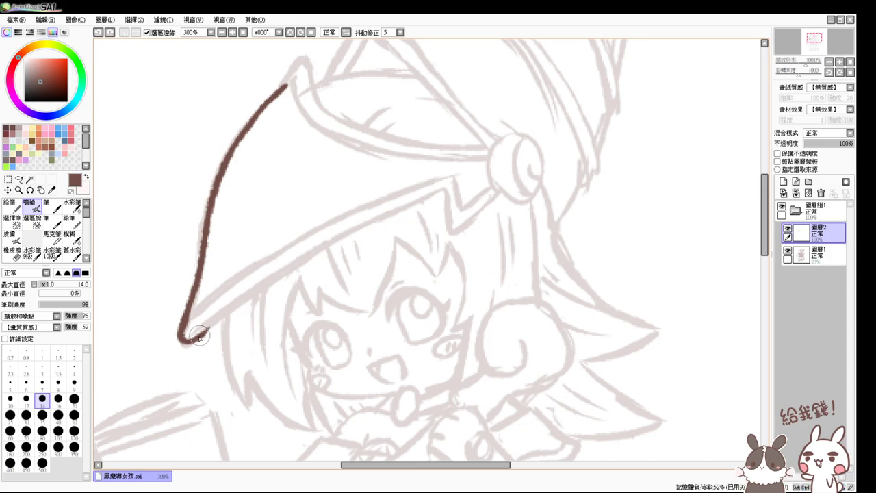
drag(182, 326, 420, 199)
mouse_move(376, 220)
mouse_down()
mouse_move(446, 191)
mouse_move(355, 234)
mouse_up()
key(ctrl+z)
key(ctrl+z)
drag(445, 189, 394, 212)
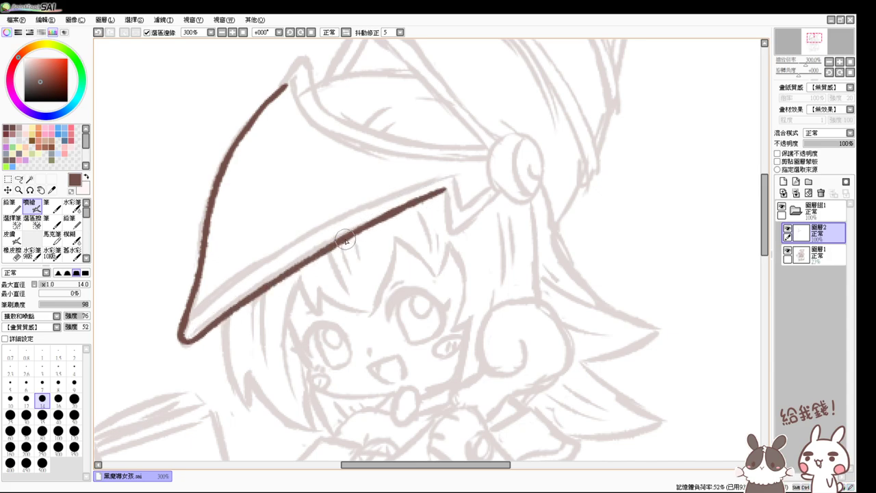
Step: Ink the brim band's upper line from the pointed corner, parallel to the lower edge, toward the zigzag notch
drag(182, 334, 285, 245)
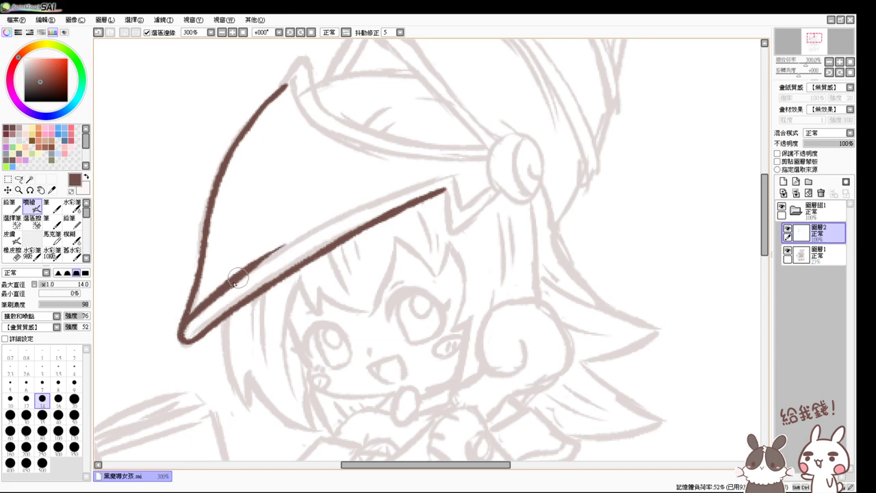
drag(233, 282, 405, 195)
key(ctrl+z)
drag(247, 277, 418, 188)
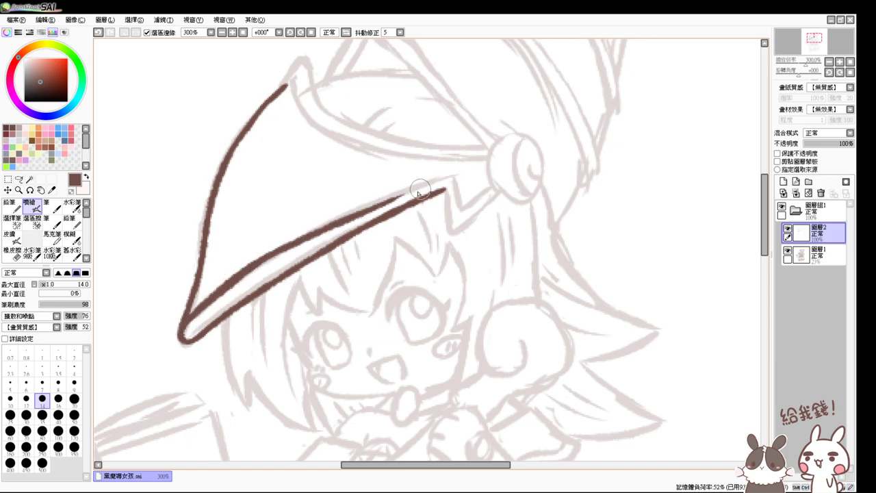
key(ctrl+z)
drag(247, 275, 415, 187)
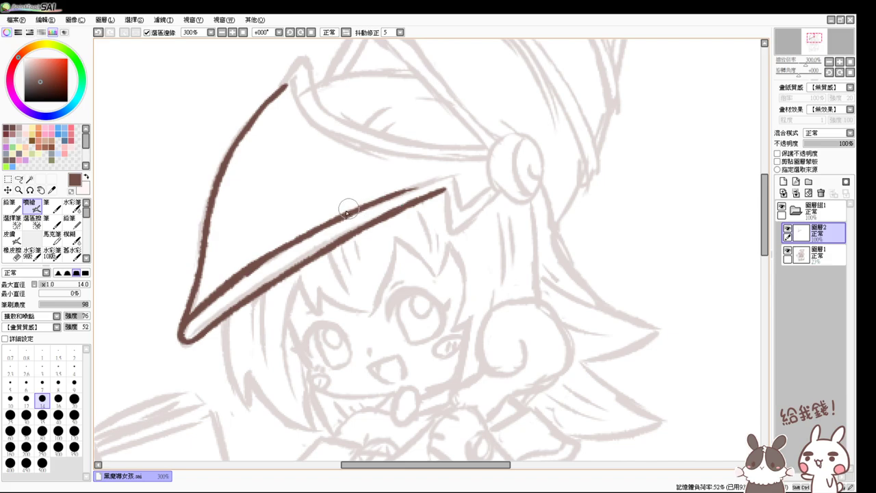
key(ctrl+z)
mouse_move(246, 273)
mouse_down()
mouse_move(273, 251)
mouse_move(418, 187)
mouse_up()
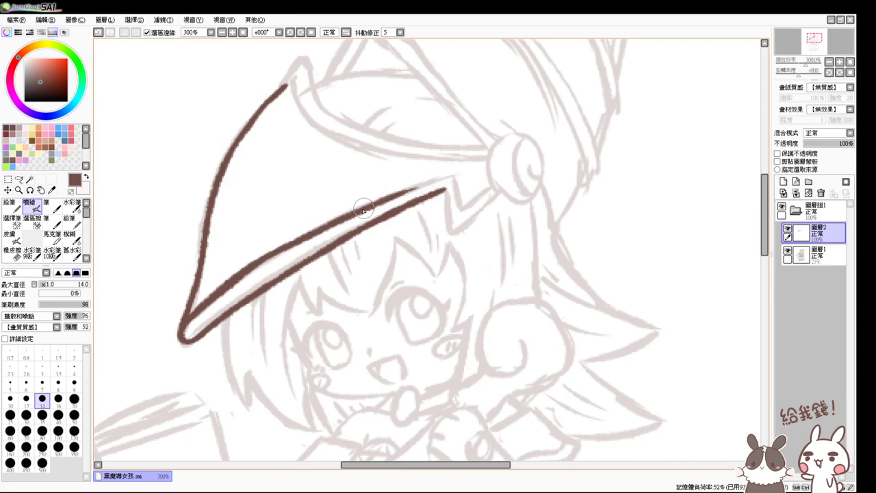
Step: Extend the band's upper line to the notch and ink the double zigzag leading to the round ornament
mouse_move(362, 205)
mouse_down()
mouse_move(463, 179)
mouse_move(388, 204)
mouse_up()
key(ctrl+z)
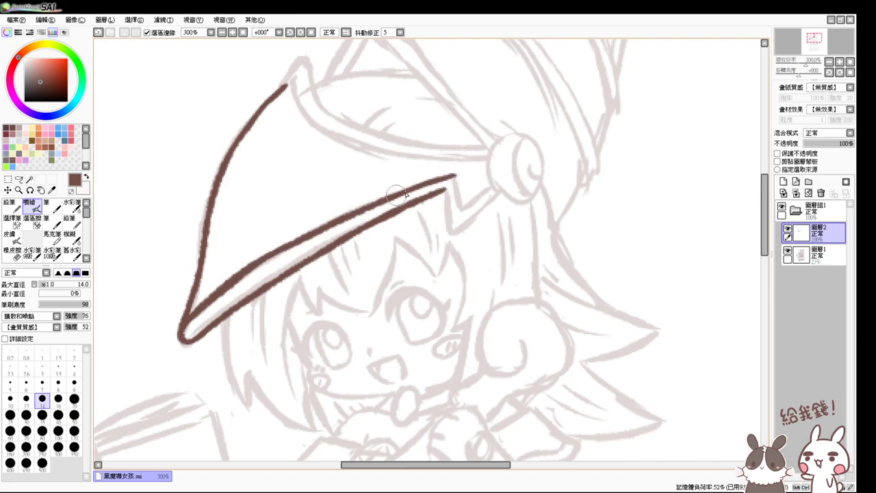
mouse_move(456, 175)
mouse_down()
mouse_move(460, 205)
mouse_move(448, 217)
mouse_move(462, 227)
mouse_move(499, 194)
mouse_move(459, 212)
mouse_move(493, 187)
mouse_move(461, 210)
mouse_up()
key(ctrl+z)
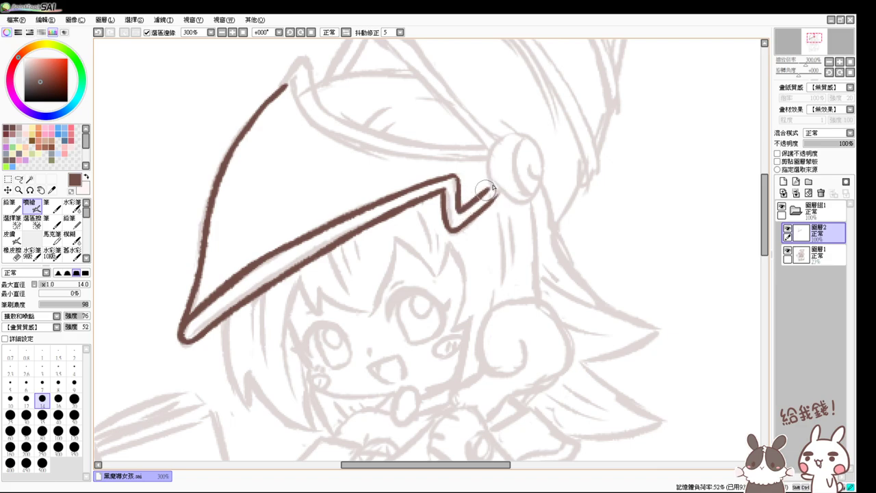
Step: Ink the first half of the brim's upper edge, curving down from the peak along the sketch
mouse_move(295, 95)
mouse_down()
mouse_move(265, 175)
mouse_move(298, 210)
mouse_up()
key(ctrl+z)
drag(257, 164, 352, 224)
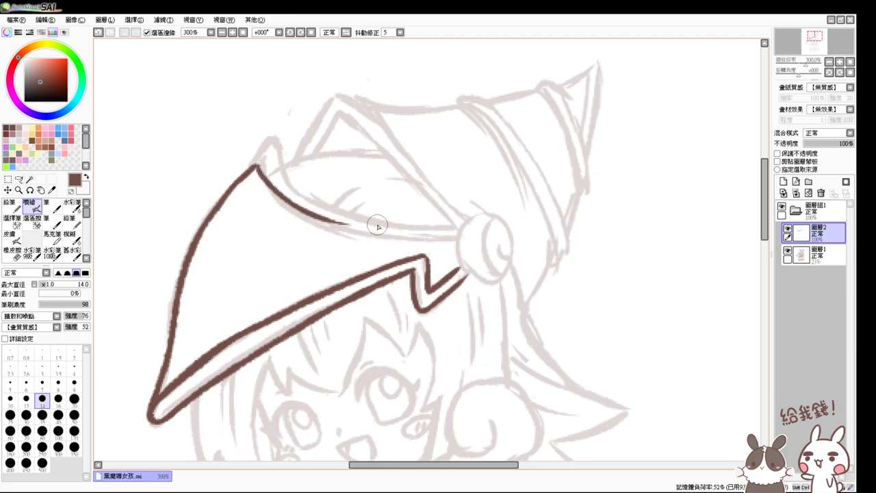
key(ctrl+z)
mouse_move(256, 165)
mouse_down()
mouse_move(330, 228)
mouse_move(401, 229)
mouse_move(386, 238)
mouse_move(327, 220)
mouse_move(452, 236)
mouse_up()
key(ctrl+z)
drag(329, 232, 465, 221)
key(ctrl+z)
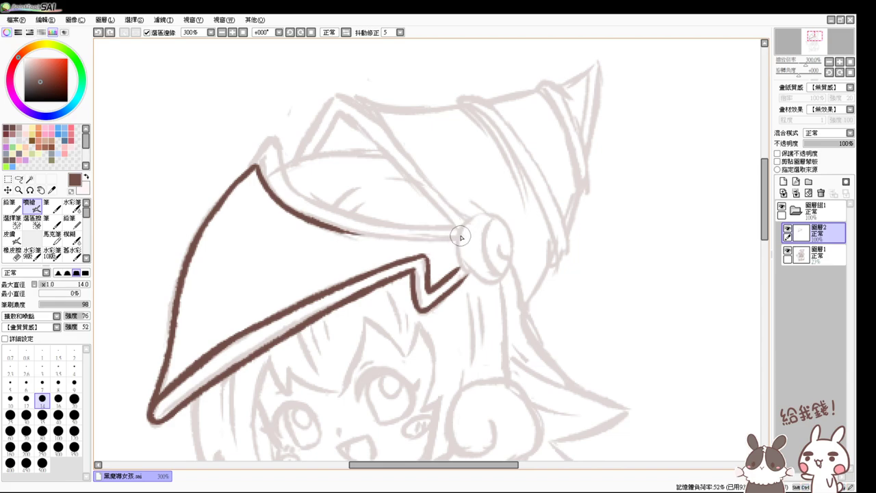
key(ctrl+z)
drag(258, 164, 335, 230)
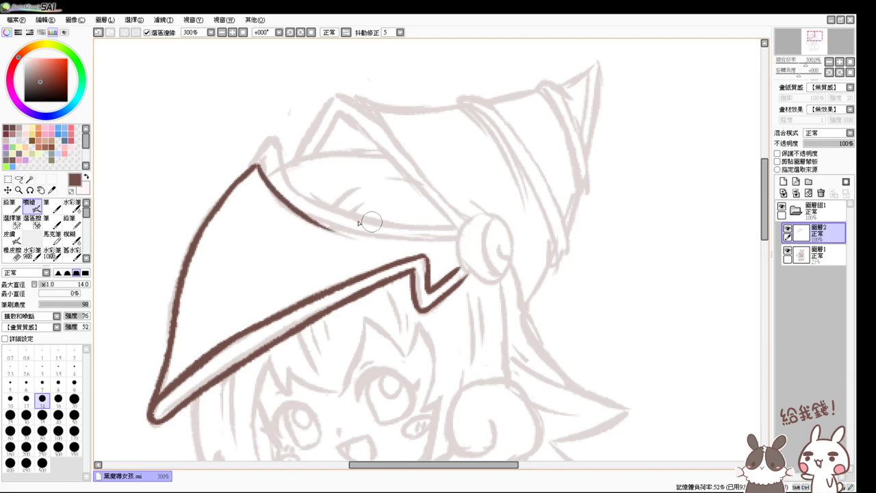
key(ctrl+z)
mouse_move(262, 168)
mouse_down()
mouse_move(273, 194)
mouse_move(386, 224)
mouse_move(350, 227)
mouse_move(388, 237)
mouse_move(453, 231)
mouse_up()
key(ctrl+z)
mouse_move(320, 214)
mouse_down()
mouse_move(365, 235)
mouse_move(466, 232)
mouse_up()
key(ctrl+z)
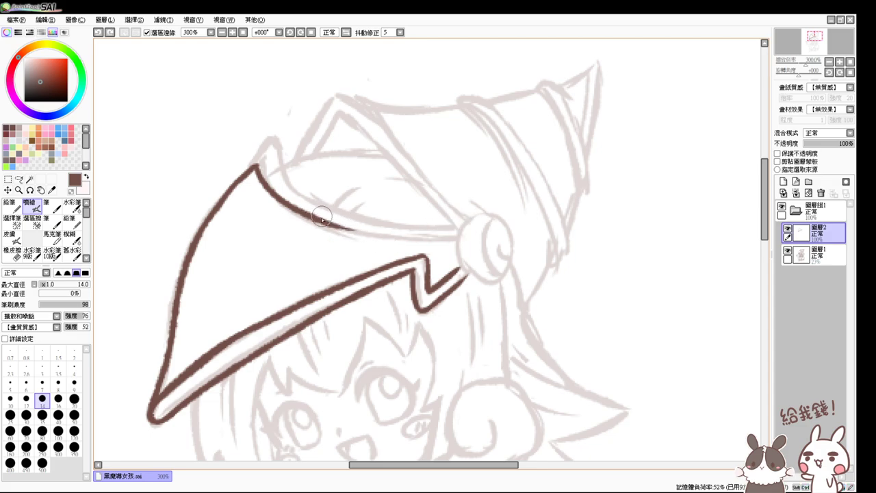
Step: Continue the brim's upper edge in a smooth curve to the round ornament
drag(321, 216, 445, 233)
key(ctrl+z)
mouse_move(312, 210)
mouse_down()
mouse_move(424, 241)
mouse_move(463, 233)
mouse_up()
key(ctrl+z)
drag(301, 208, 475, 231)
key(ctrl+z)
mouse_move(311, 209)
mouse_down()
mouse_move(379, 235)
mouse_move(471, 233)
mouse_up()
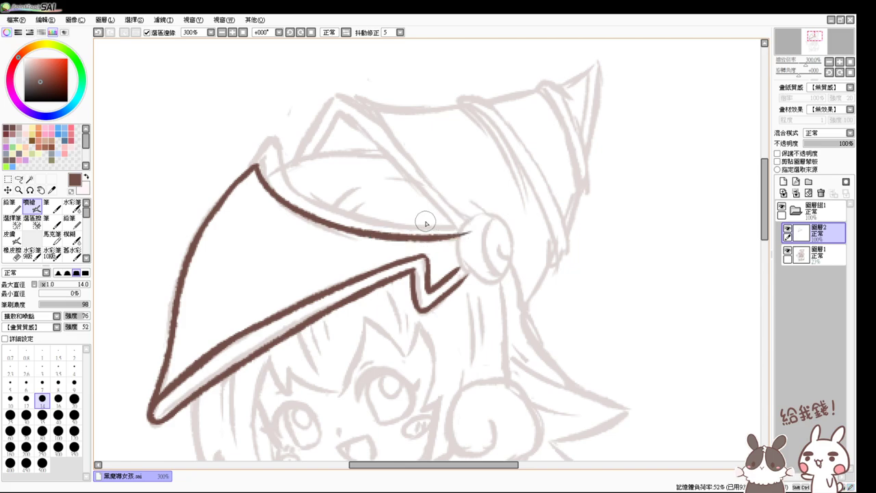
Step: Ink the rounded tip of the brim's peak and the parallel inner trim line running to the round ornament
drag(250, 166, 287, 146)
key(ctrl+z)
mouse_move(247, 168)
mouse_down()
mouse_move(283, 156)
mouse_move(276, 163)
mouse_move(316, 204)
mouse_move(445, 227)
mouse_up()
key(ctrl+z)
key(ctrl+z)
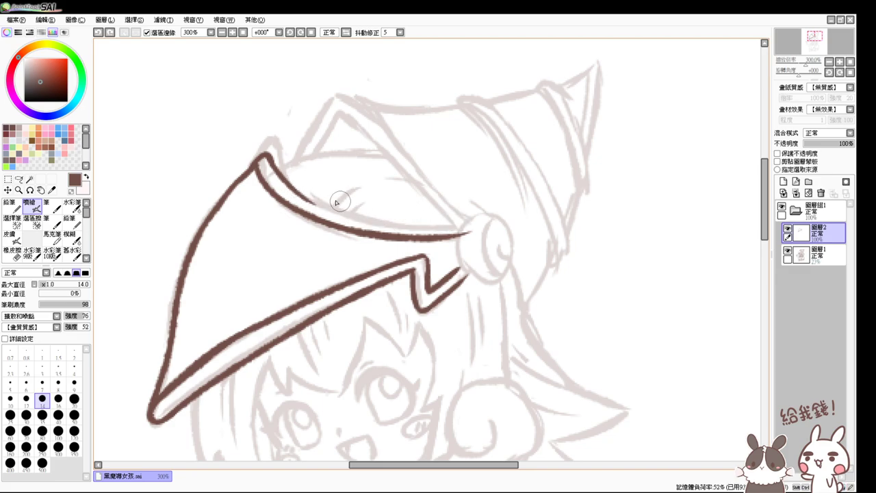
mouse_move(306, 191)
mouse_down()
mouse_move(372, 224)
mouse_move(463, 219)
mouse_move(434, 226)
mouse_move(468, 233)
mouse_move(389, 227)
mouse_up()
key(ctrl+z)
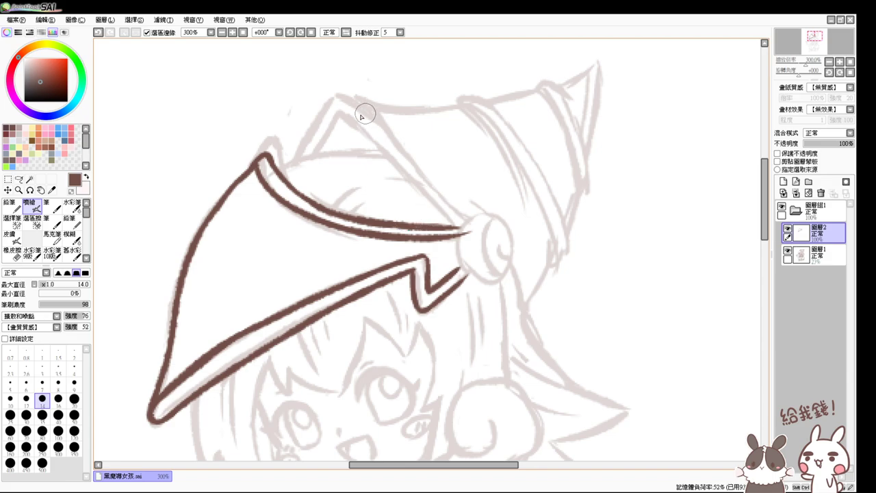
Step: Ink the inner line of the triangular fold behind the brim, with its short side and long side to the ornament
drag(337, 114, 314, 156)
drag(338, 114, 429, 189)
drag(380, 145, 471, 228)
key(ctrl+z)
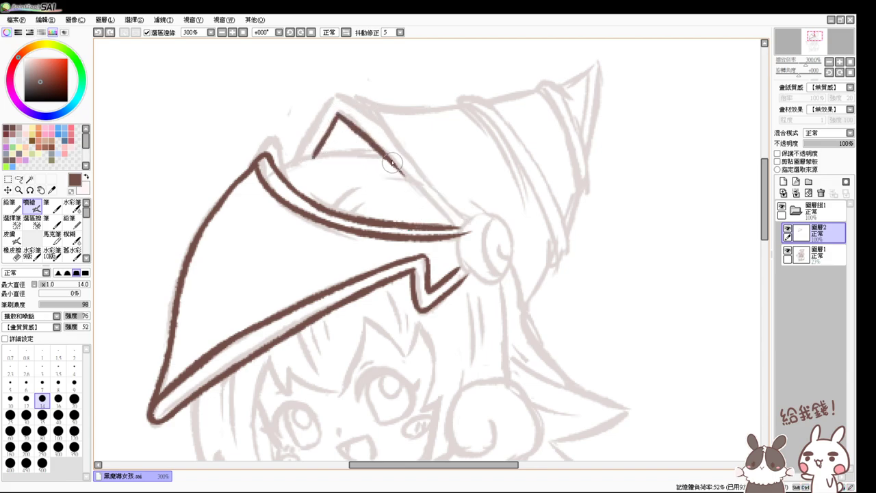
drag(378, 142, 472, 234)
key(ctrl+z)
drag(384, 155, 464, 232)
key(e)
key(b)
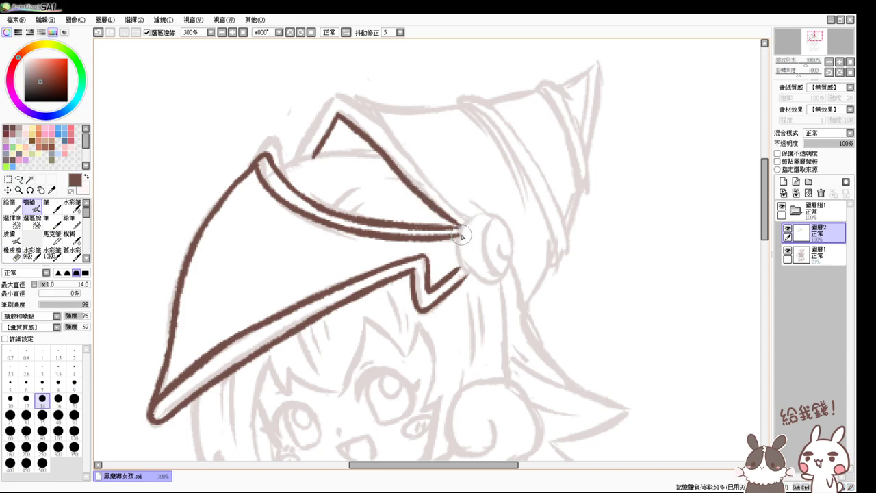
Step: Ink the triangular fold's outer outline around its peak and partway down the long side
mouse_move(303, 154)
mouse_down()
mouse_move(334, 104)
mouse_move(303, 154)
mouse_up()
key(ctrl+z)
mouse_move(331, 104)
mouse_down()
mouse_move(353, 100)
mouse_move(426, 164)
mouse_up()
key(ctrl+z)
drag(342, 95, 423, 182)
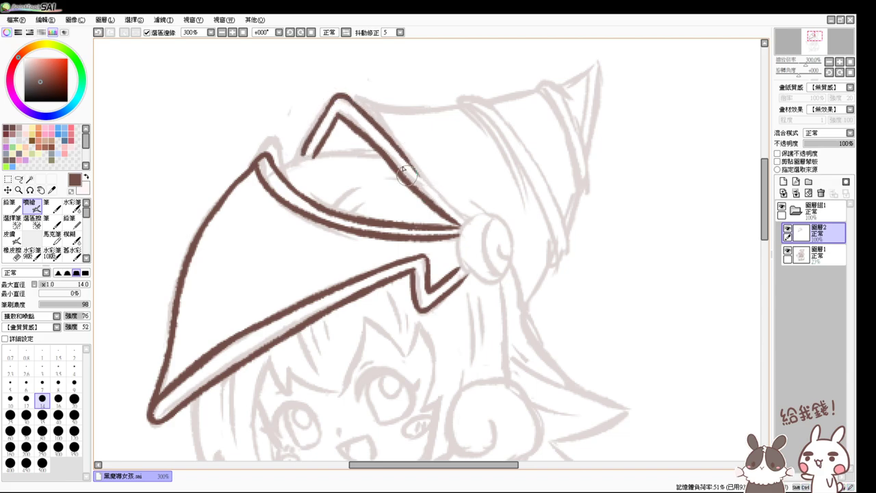
Step: Extend the fold's outer line down to the ornament and ink the curved hat line from the brim's peak across to the fold
drag(394, 143, 465, 223)
key(ctrl+z)
drag(402, 153, 462, 214)
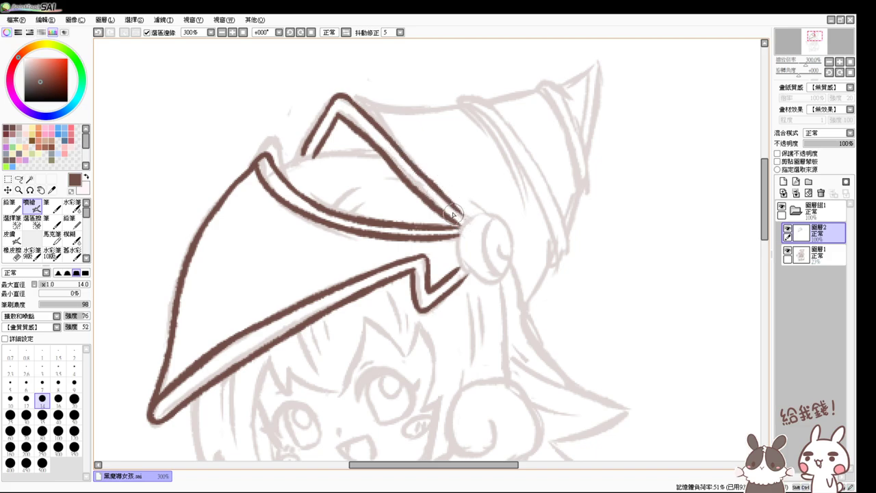
drag(430, 186, 464, 221)
mouse_move(272, 165)
mouse_down()
mouse_move(359, 149)
mouse_move(320, 165)
mouse_up()
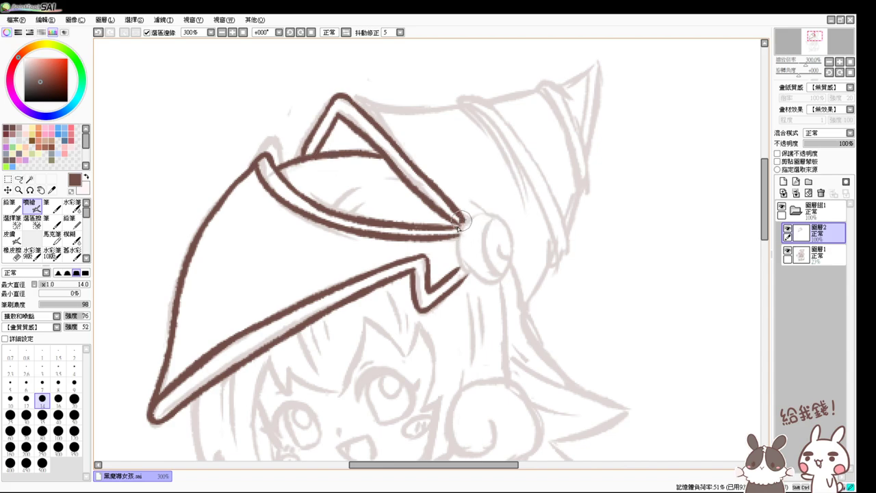
Step: Ink the circular outline of the hat's round ornament, joining it to the brim and fold lines
drag(461, 225, 466, 274)
key(ctrl+z)
mouse_move(461, 224)
mouse_down()
mouse_move(478, 265)
mouse_move(486, 223)
mouse_move(475, 273)
mouse_up()
key(ctrl+z)
mouse_move(461, 222)
mouse_down()
mouse_move(503, 235)
mouse_move(474, 262)
mouse_up()
key(ctrl+z)
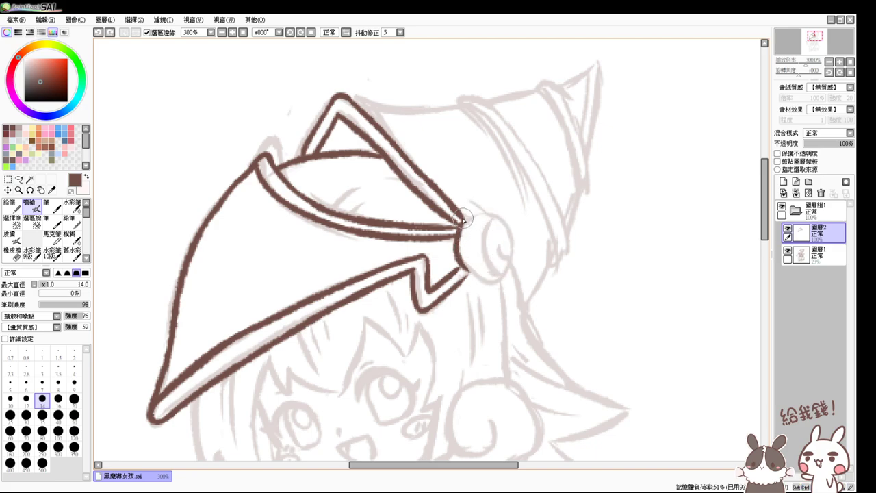
mouse_move(463, 219)
mouse_down()
mouse_move(492, 217)
mouse_move(488, 264)
mouse_up()
mouse_move(464, 219)
mouse_down()
mouse_move(483, 260)
mouse_move(513, 249)
mouse_move(504, 271)
mouse_move(487, 240)
mouse_up()
key(ctrl+z)
Step: Ink the spiral inside the hat's round ornament
drag(496, 276, 487, 240)
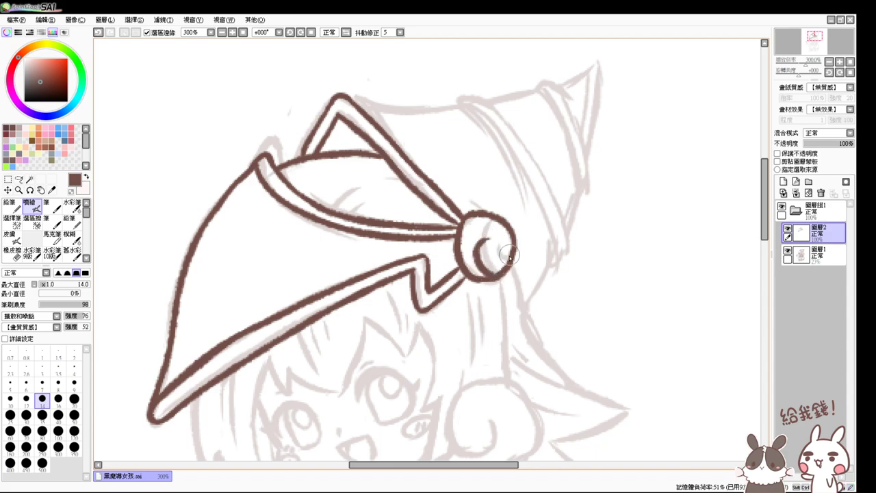
key(ctrl+z)
mouse_move(497, 275)
mouse_down()
mouse_move(480, 243)
mouse_move(506, 254)
mouse_move(497, 233)
mouse_move(501, 264)
mouse_up()
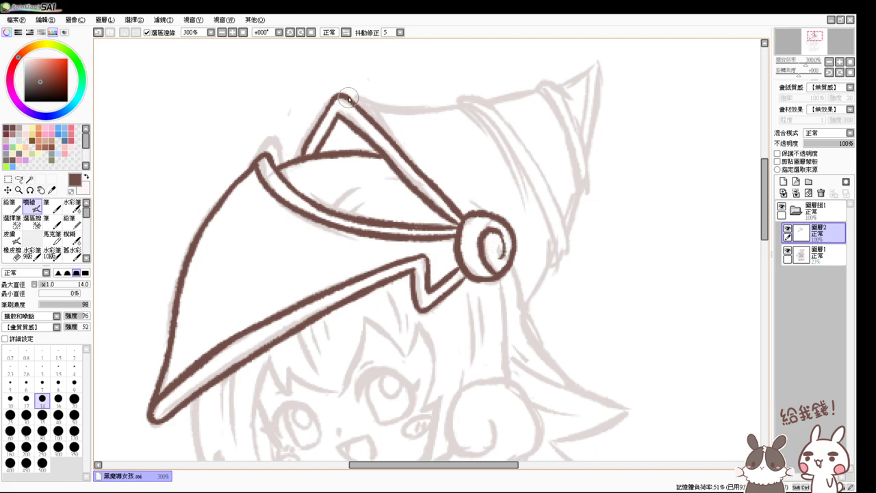
Step: Ink the hat crown's top edge from the triangular fold to the pointed tip and the back edge curving down from it
mouse_move(342, 96)
mouse_down()
mouse_move(472, 108)
mouse_move(595, 68)
mouse_up()
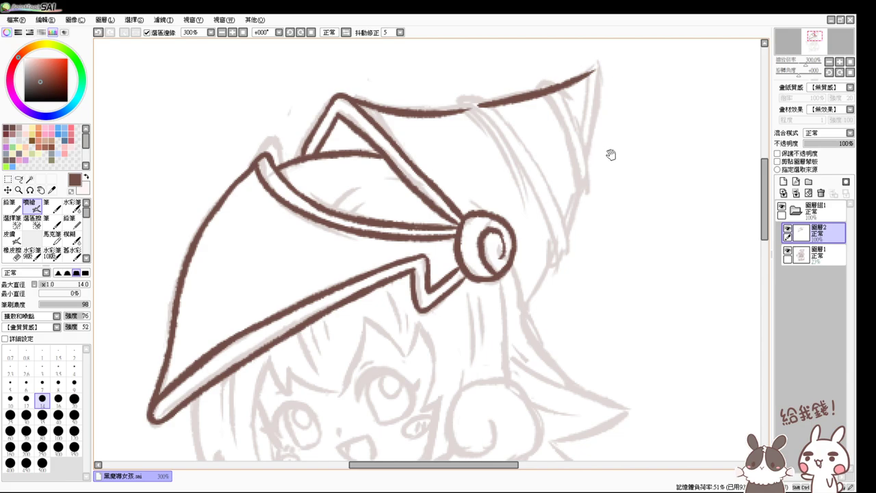
drag(611, 154, 547, 167)
mouse_move(532, 86)
mouse_down()
mouse_move(511, 185)
mouse_move(479, 247)
mouse_up()
key(ctrl+z)
drag(531, 86, 463, 268)
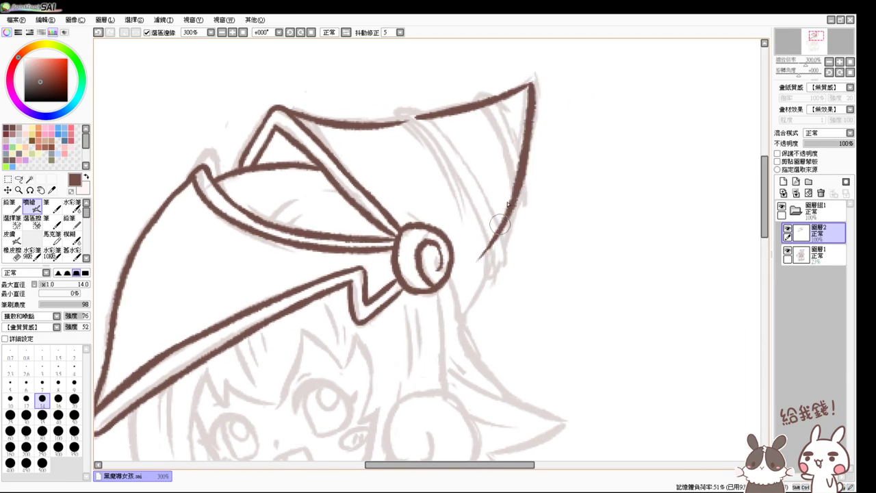
Step: Ink the hat crown's back edge from the pointed tip down to its lowest corner beside the ornament
key(ctrl+z)
mouse_move(532, 85)
mouse_down()
mouse_move(480, 284)
mouse_move(454, 313)
mouse_up()
key(ctrl+z)
mouse_move(489, 271)
mouse_down()
mouse_move(453, 312)
mouse_move(456, 330)
mouse_up()
key(e)
key(b)
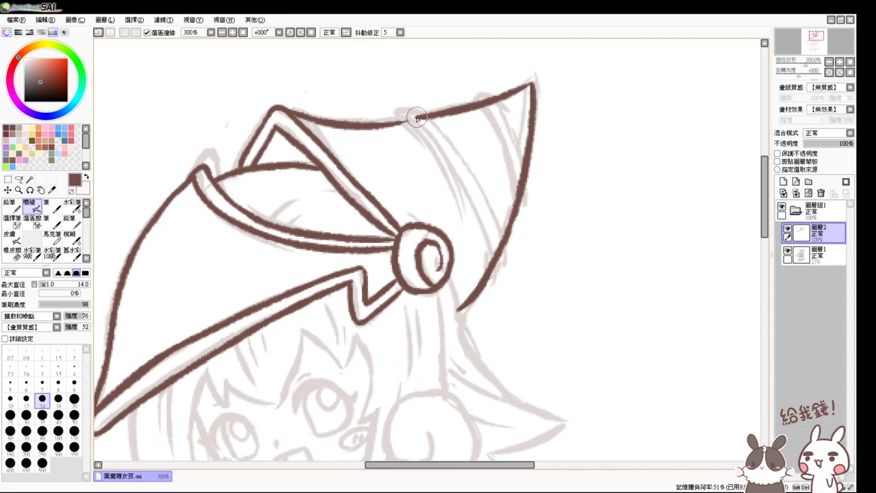
Step: Ink the band's outer curve across the hat crown, from the middle of the top edge down to the back edge
drag(414, 118, 472, 205)
key(ctrl+z)
drag(413, 117, 474, 207)
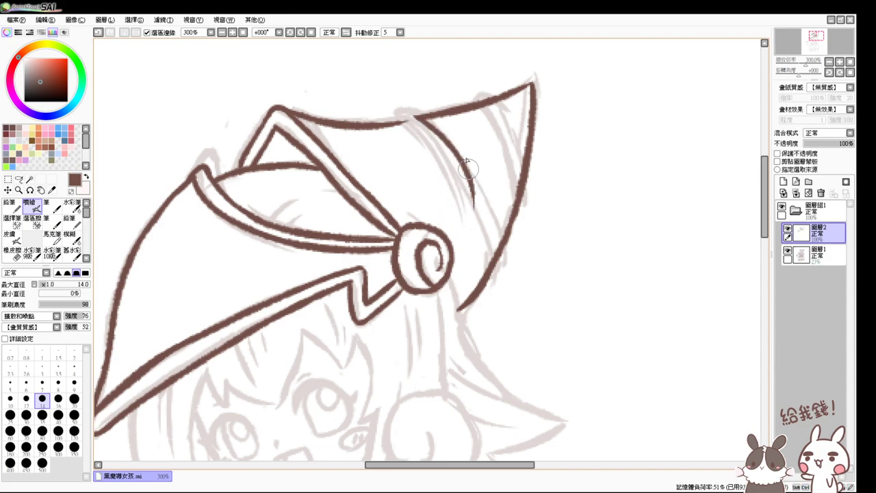
key(ctrl+z)
drag(414, 116, 485, 258)
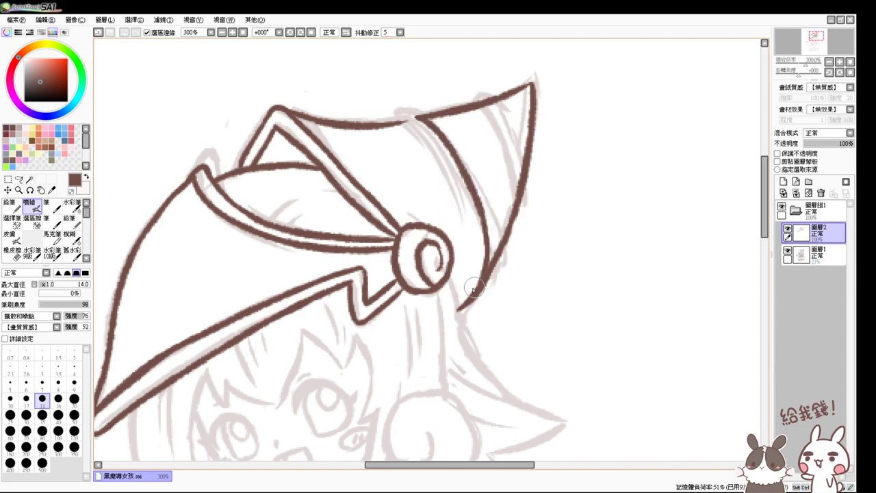
Step: Ink the band's rounded upper end at the crown's top edge and the start of its inner curve
mouse_move(402, 115)
mouse_down()
mouse_move(423, 127)
mouse_move(405, 120)
mouse_move(416, 114)
mouse_move(420, 121)
mouse_move(405, 123)
mouse_move(434, 165)
mouse_up()
key(ctrl+z)
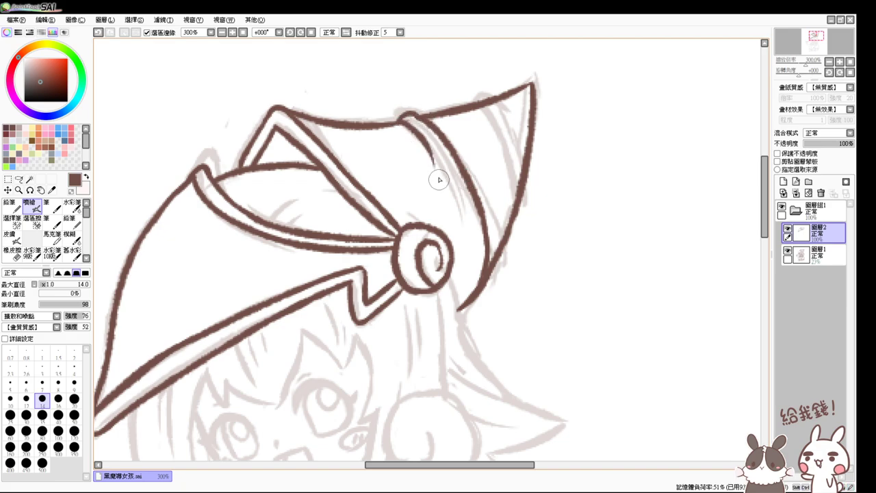
key(ctrl+z)
key(e)
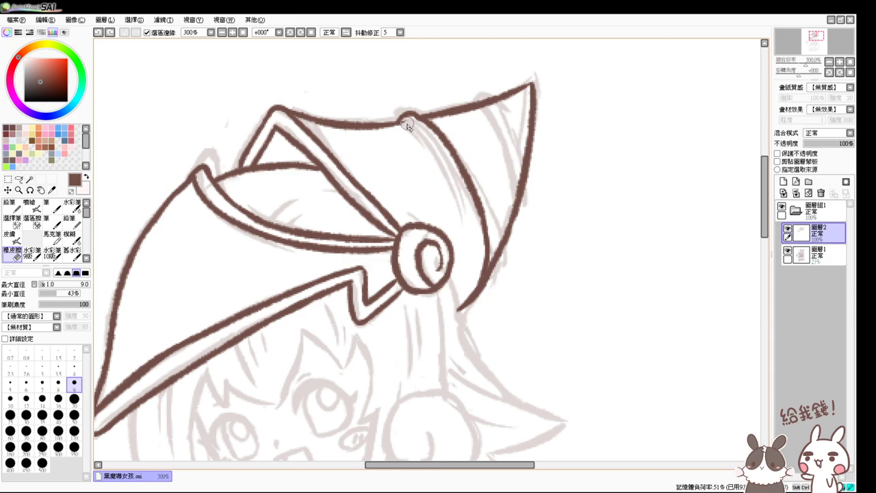
key(v)
drag(401, 116, 445, 183)
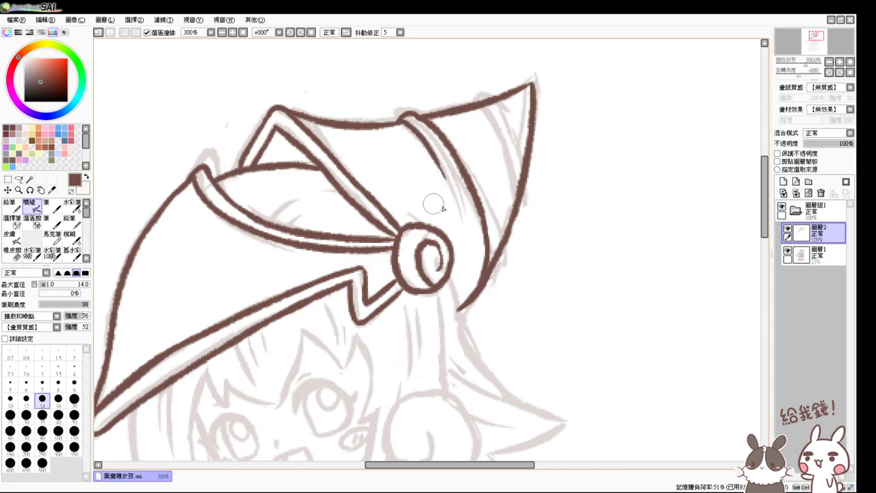
key(ctrl+z)
key(e)
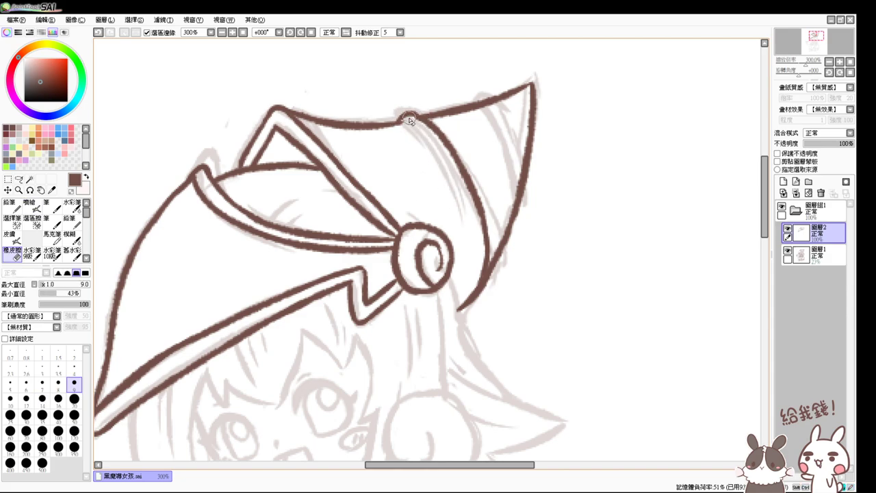
key(v)
drag(401, 116, 434, 171)
key(ctrl+z)
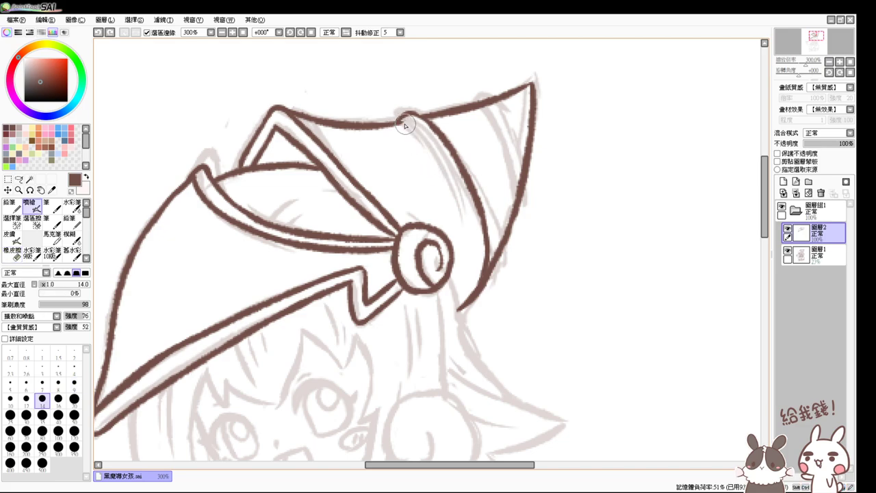
drag(402, 116, 449, 193)
Step: Extend the band's inner curve past the ornament down to the crown's lowest corner
drag(434, 153, 456, 278)
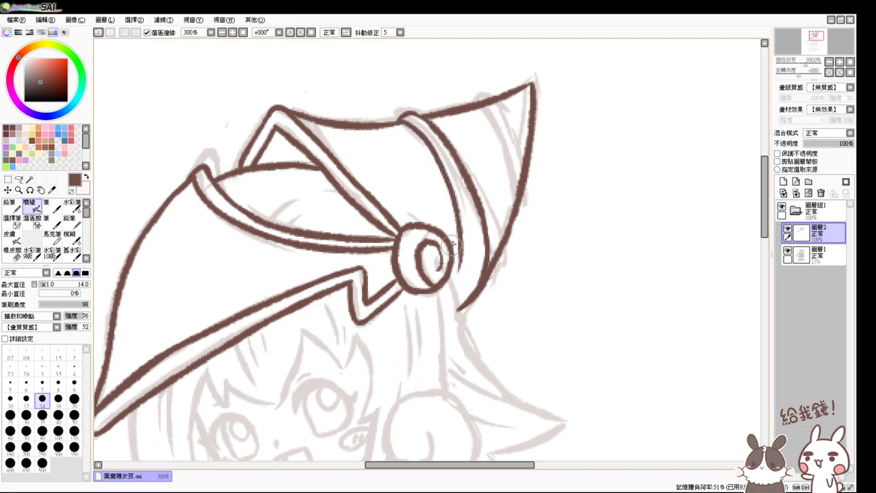
key(ctrl+z)
mouse_move(427, 148)
mouse_down()
mouse_move(466, 249)
mouse_move(466, 272)
mouse_up()
key(ctrl+z)
mouse_move(421, 132)
mouse_down()
mouse_move(454, 194)
mouse_move(460, 306)
mouse_up()
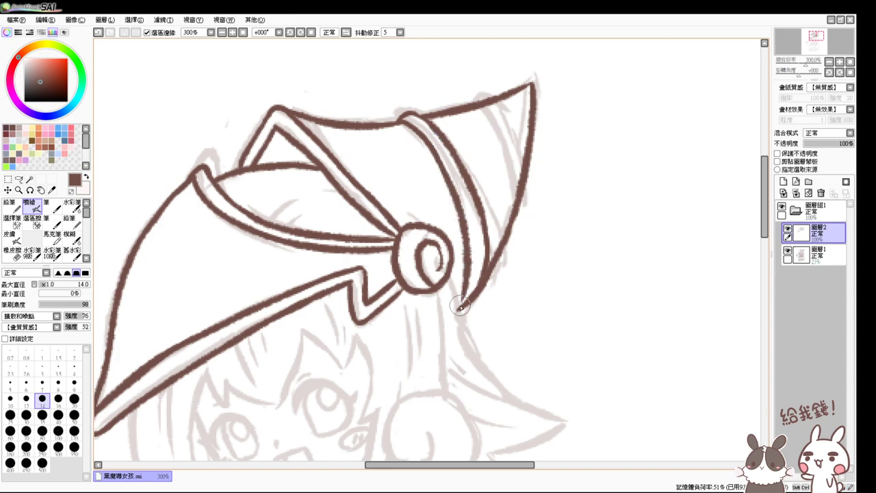
drag(467, 278, 457, 315)
key(ctrl+z)
key(ctrl+z)
Step: Erase short gaps in the crown's top and back edges where the sketched second band crosses near the tip
key(e)
drag(485, 93, 499, 122)
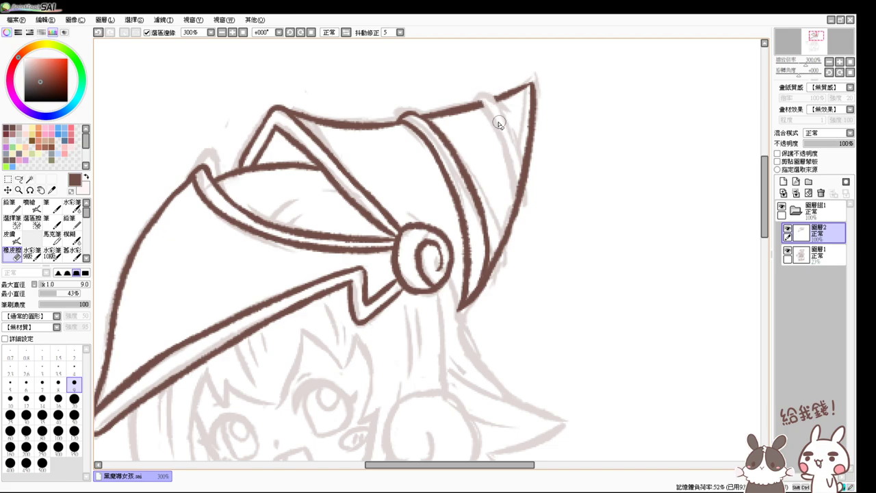
key(v)
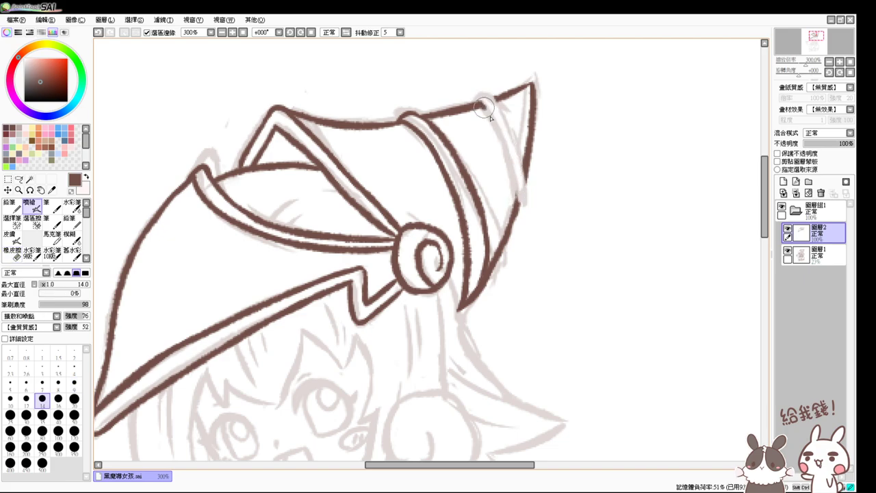
Step: Ink the inner curve of the band near the hat's tip, from the top edge down to the back edge
drag(512, 156, 516, 219)
key(ctrl+z)
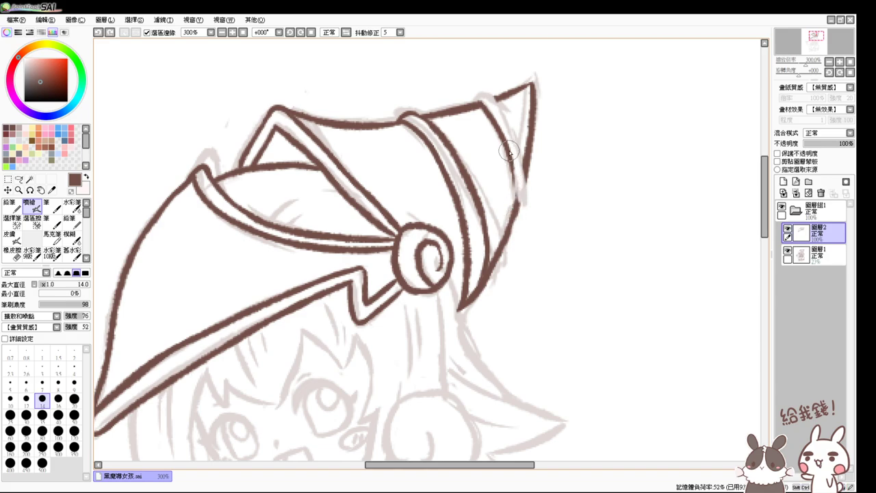
drag(509, 150, 513, 217)
mouse_move(479, 103)
mouse_down()
mouse_move(509, 115)
mouse_move(483, 98)
mouse_move(502, 103)
mouse_move(520, 171)
mouse_up()
key(ctrl+z)
key(ctrl+z)
key(ctrl+z)
key(ctrl+z)
Step: Ink the outer curve of the band near the hat's tip and close its lower end at the back edge
drag(498, 102, 521, 174)
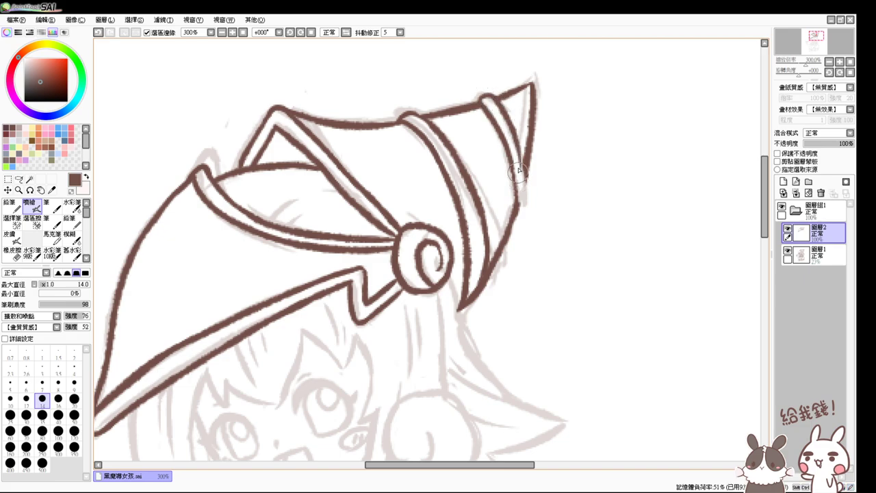
key(ctrl+z)
drag(496, 101, 520, 176)
key(ctrl+z)
drag(498, 102, 526, 164)
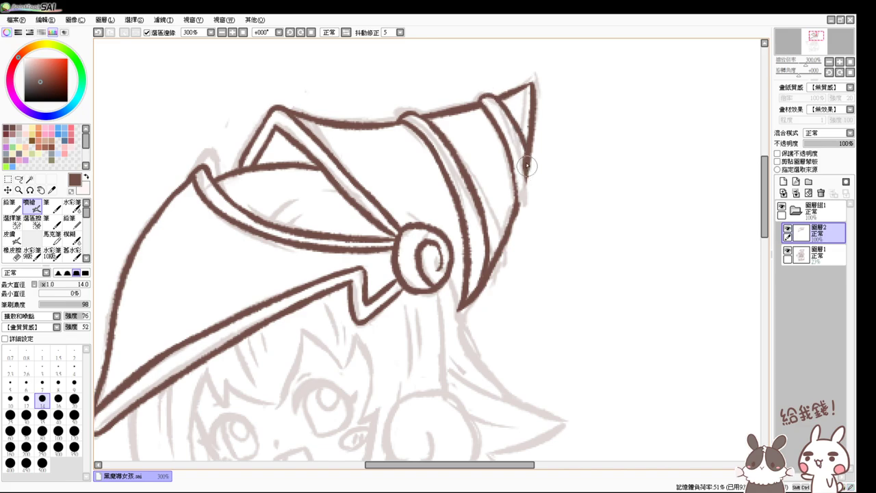
key(ctrl+z)
drag(495, 100, 527, 182)
key(ctrl+z)
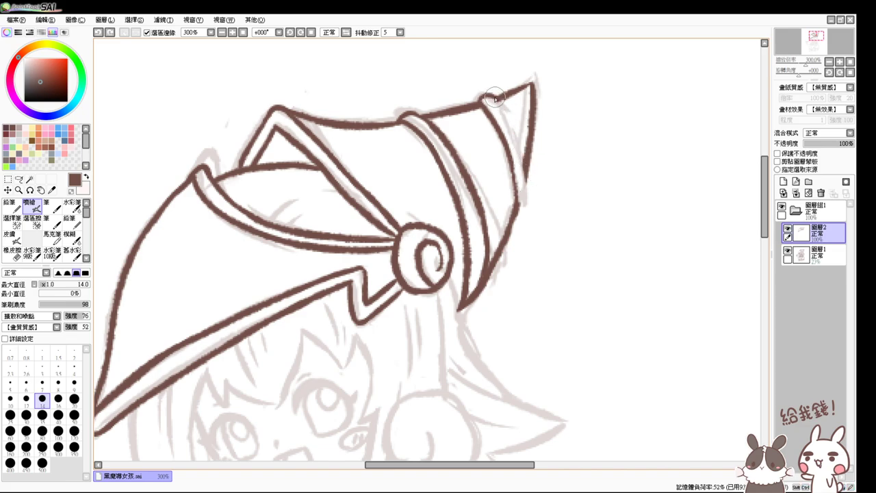
drag(487, 86, 529, 183)
key(ctrl+z)
mouse_move(487, 88)
mouse_down()
mouse_move(523, 147)
mouse_move(528, 179)
mouse_up()
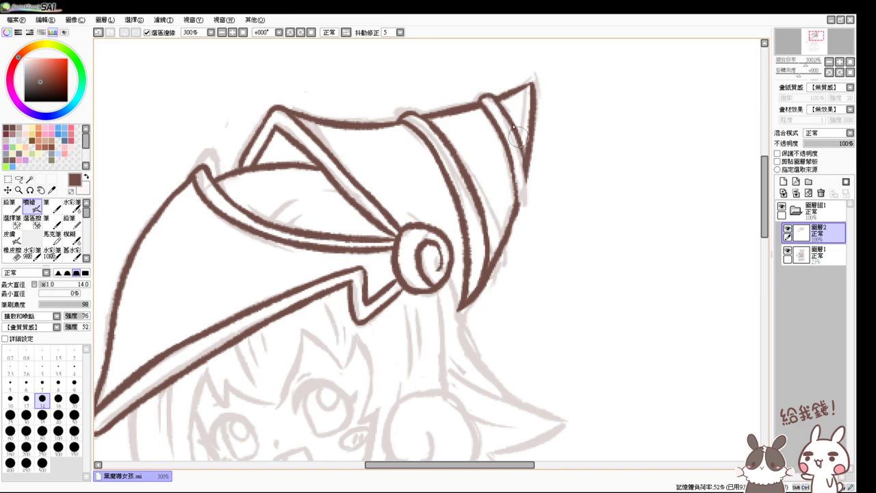
key(ctrl+z)
mouse_move(496, 103)
mouse_down()
mouse_move(527, 171)
mouse_move(521, 204)
mouse_up()
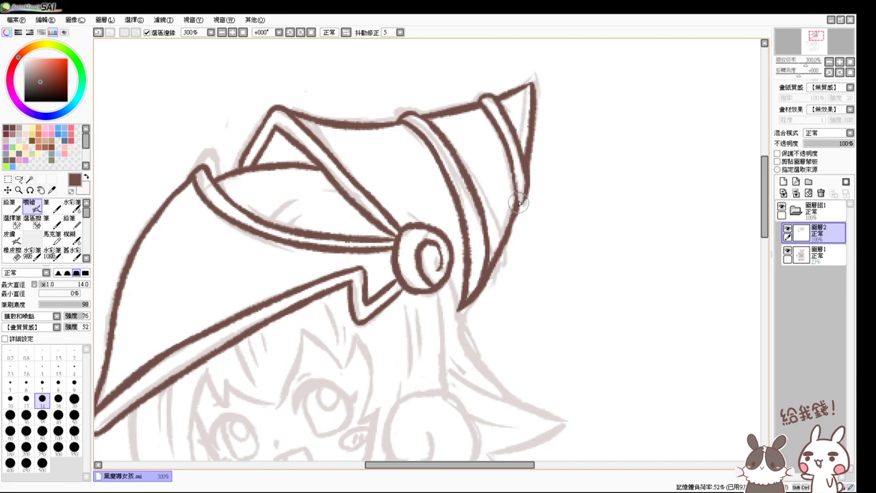
key(ctrl+z)
drag(526, 170, 518, 210)
Step: Ink the short line joining the round ornament to the hat crown's lowest corner
drag(476, 279, 472, 224)
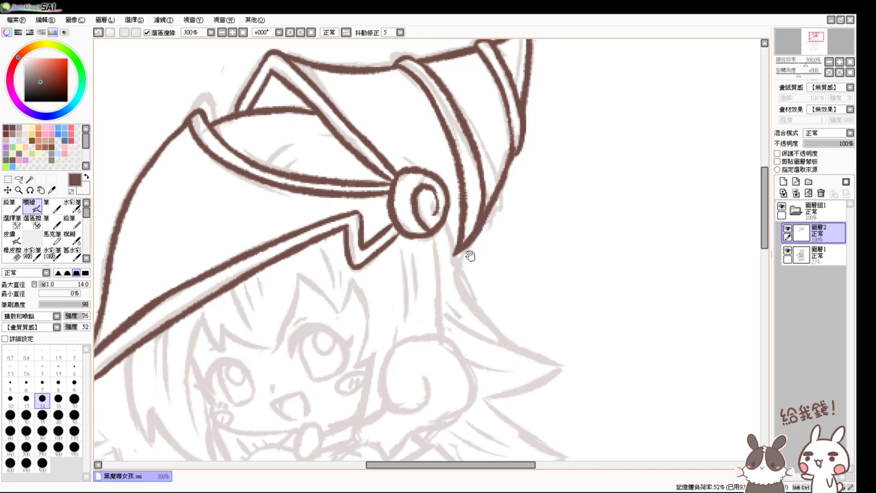
drag(472, 256, 521, 191)
mouse_move(492, 238)
mouse_down()
mouse_move(529, 212)
mouse_move(403, 252)
mouse_up()
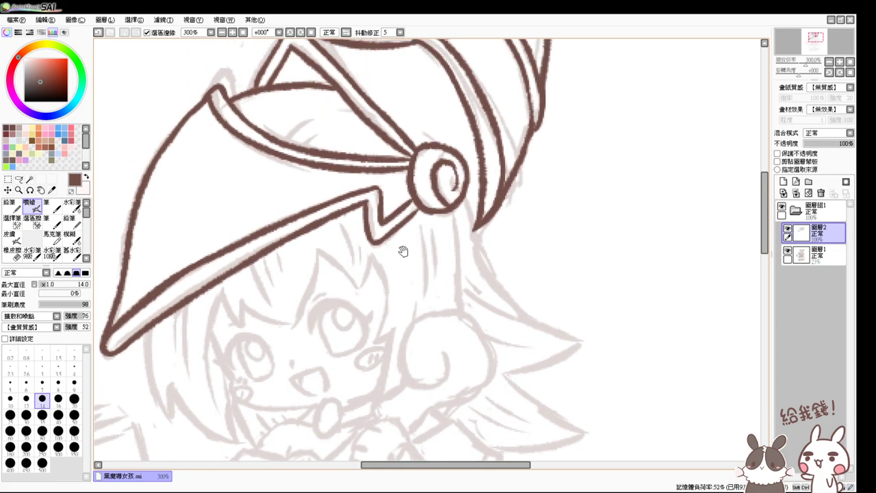
drag(362, 290, 326, 250)
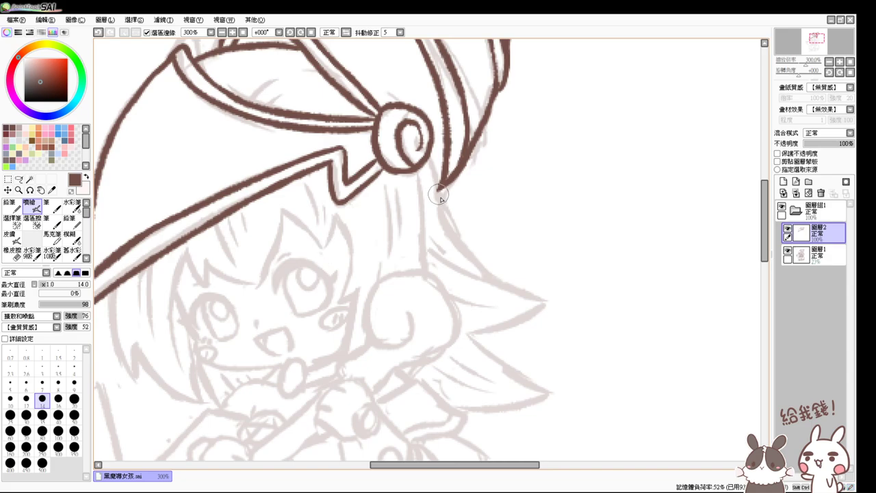
key(ctrl+z)
drag(424, 159, 436, 198)
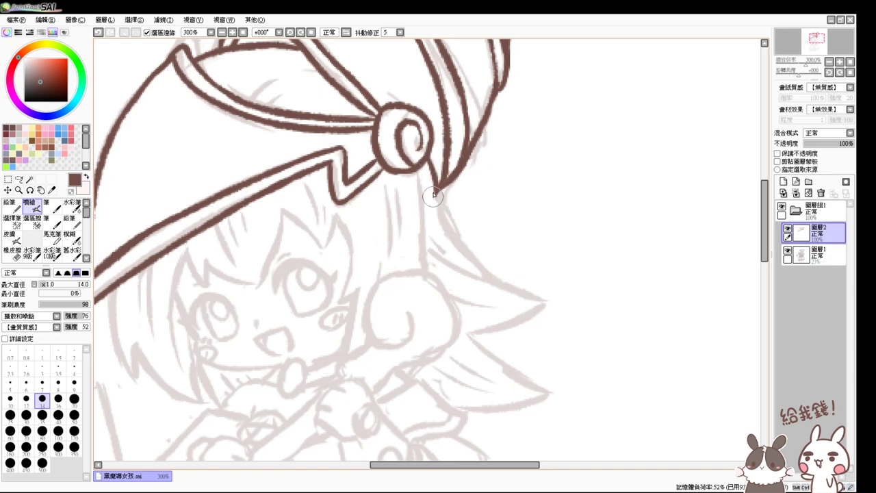
key(ctrl+z)
drag(431, 160, 434, 192)
key(ctrl+z)
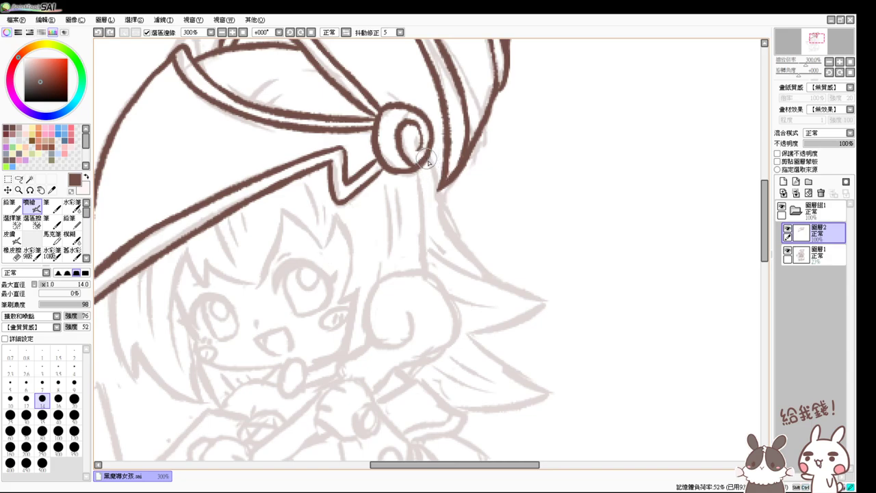
mouse_move(428, 157)
mouse_down()
mouse_move(438, 190)
mouse_move(465, 164)
mouse_up()
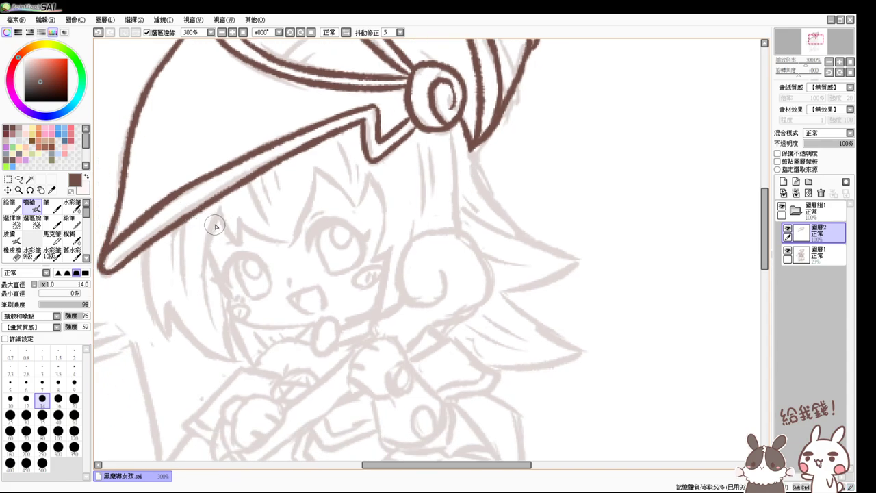
Step: Ink the inner edge of the side hair lock, curving down from below the brim beside the smaller eye
drag(219, 211, 210, 302)
key(ctrl+z)
drag(220, 215, 206, 307)
key(ctrl+z)
drag(220, 214, 204, 307)
key(ctrl+z)
drag(218, 208, 199, 298)
key(ctrl+z)
drag(219, 212, 203, 301)
key(ctrl+z)
drag(219, 212, 204, 270)
Step: Ink the first small pointed strand of the bangs next to the side lock
drag(219, 214, 241, 246)
key(ctrl+z)
drag(218, 214, 242, 247)
key(ctrl+z)
Step: Ink the outer contour of the side hair from the brim's front corner down to its two pointed ends
mouse_move(145, 246)
mouse_down()
mouse_move(179, 342)
mouse_move(167, 326)
mouse_move(181, 344)
mouse_up()
key(ctrl+z)
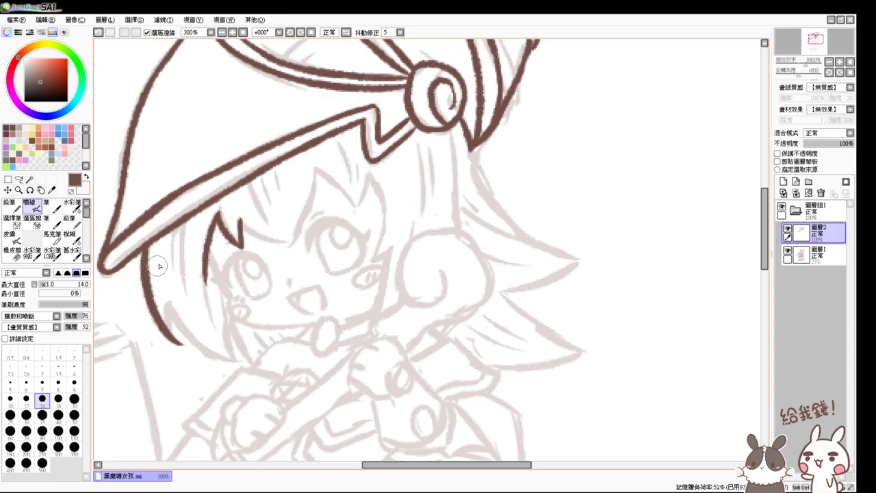
mouse_move(173, 310)
mouse_down()
mouse_move(180, 342)
mouse_move(236, 356)
mouse_up()
key(ctrl+z)
key(ctrl+z)
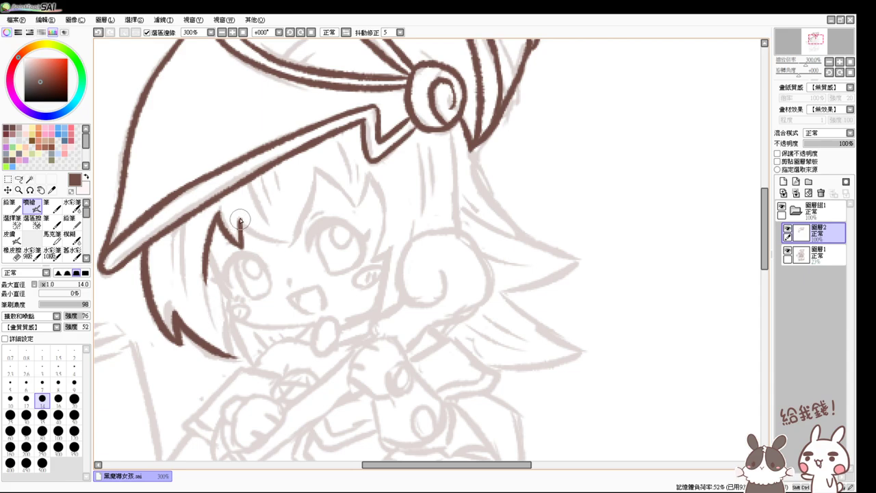
Step: Ink the large central bang strand, from the small strand down to its point and up to the forehead peak
mouse_move(238, 219)
mouse_down()
mouse_move(292, 245)
mouse_move(322, 182)
mouse_move(294, 247)
mouse_move(319, 170)
mouse_move(303, 223)
mouse_up()
key(ctrl+z)
key(ctrl+z)
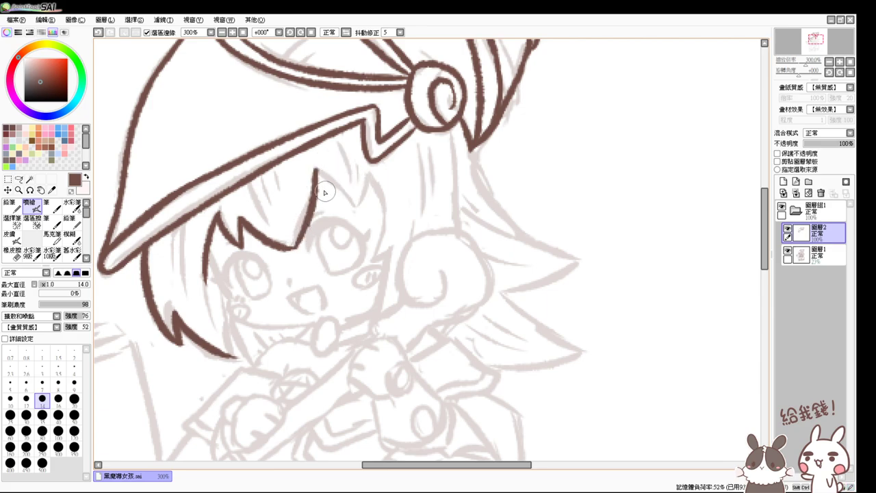
Step: Ink the pointed bang strand above the larger eye, from the forehead peak down and up to the next peak
drag(316, 172, 364, 215)
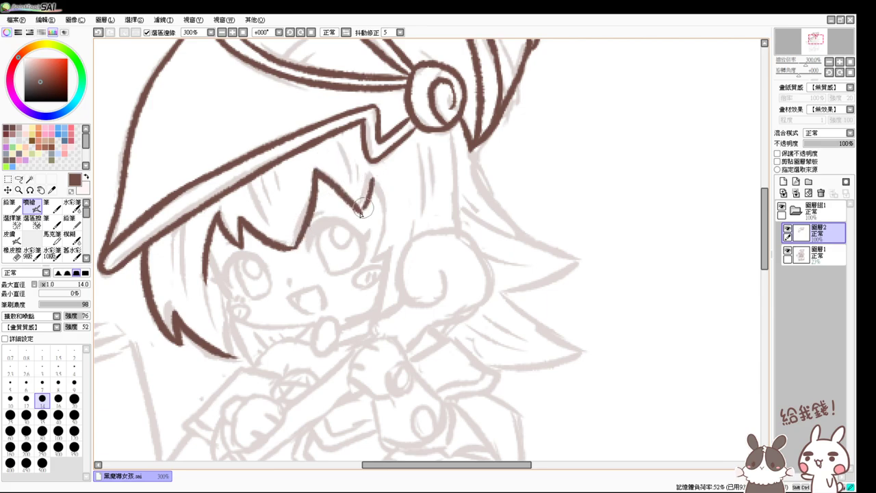
drag(370, 178, 363, 212)
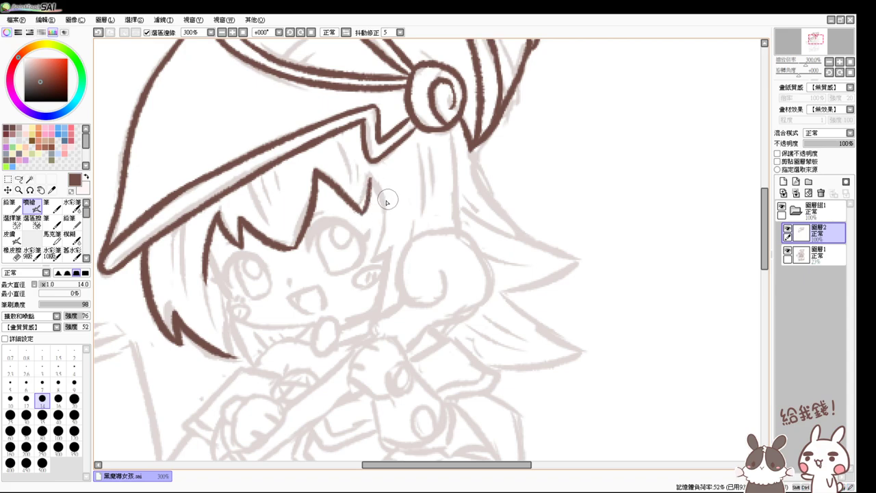
key(ctrl+z)
drag(369, 176, 362, 213)
key(ctrl+z)
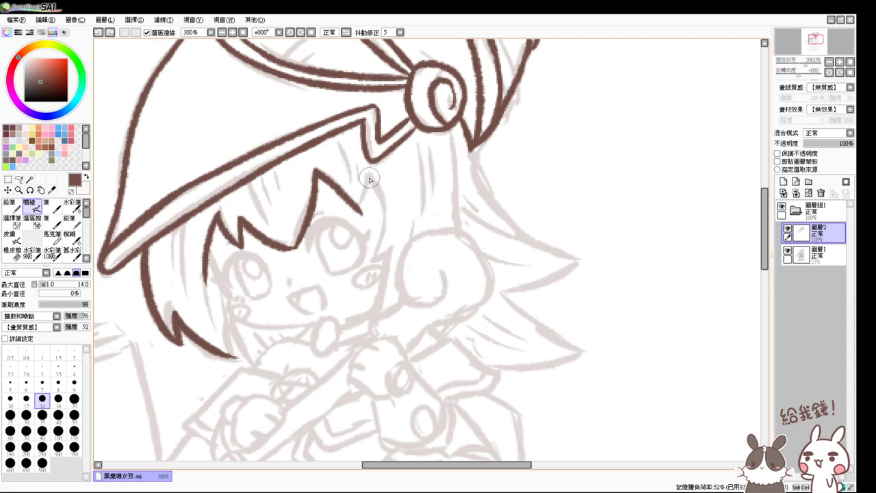
drag(370, 176, 362, 213)
key(ctrl+z)
drag(369, 177, 362, 213)
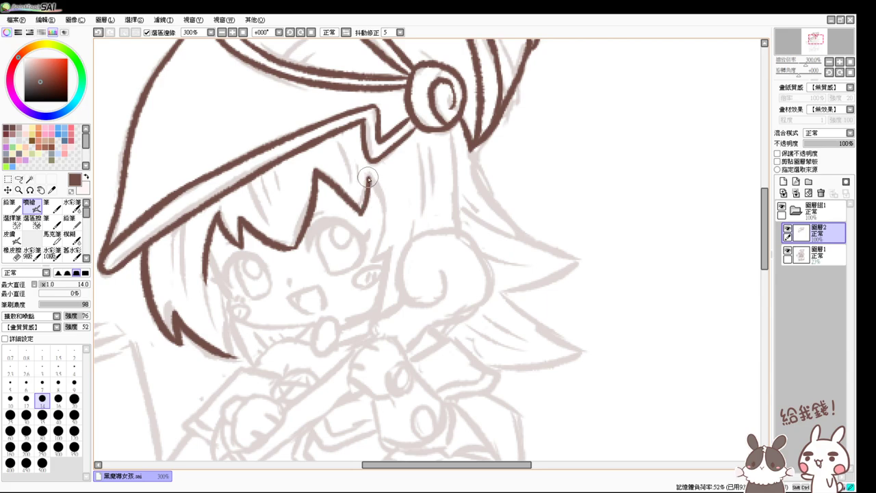
Step: Ink the notched hair lock beside the larger eye, from the last bang peak down to the jaw
drag(370, 178, 380, 260)
key(ctrl+z)
mouse_move(367, 175)
mouse_down()
mouse_move(381, 253)
mouse_move(392, 251)
mouse_move(375, 305)
mouse_up()
key(ctrl+z)
key(ctrl+z)
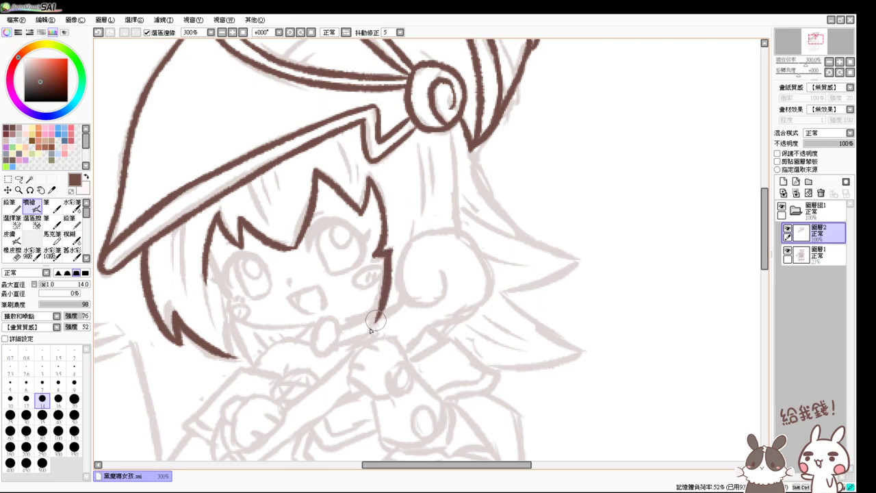
key(ctrl+z)
drag(390, 246, 375, 318)
key(ctrl+z)
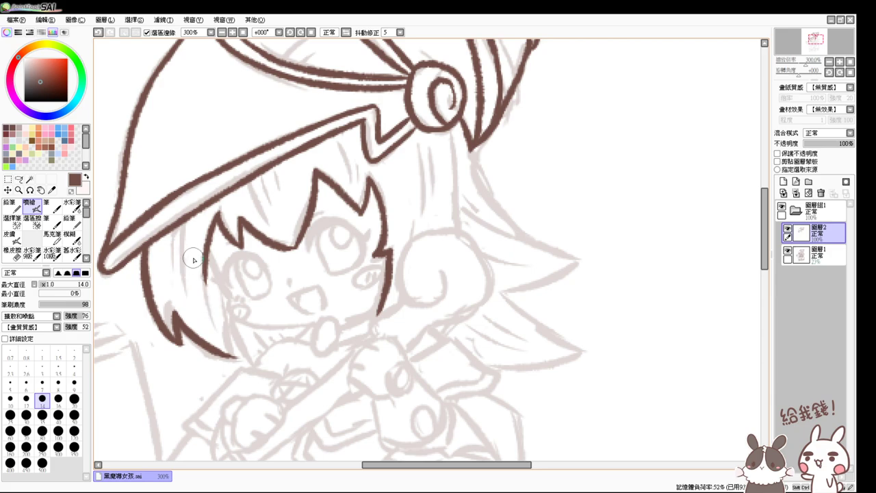
Step: Ink the cheek contour beside the smaller eye, from the side hair down to the jaw corner
drag(207, 258, 221, 288)
key(ctrl+z)
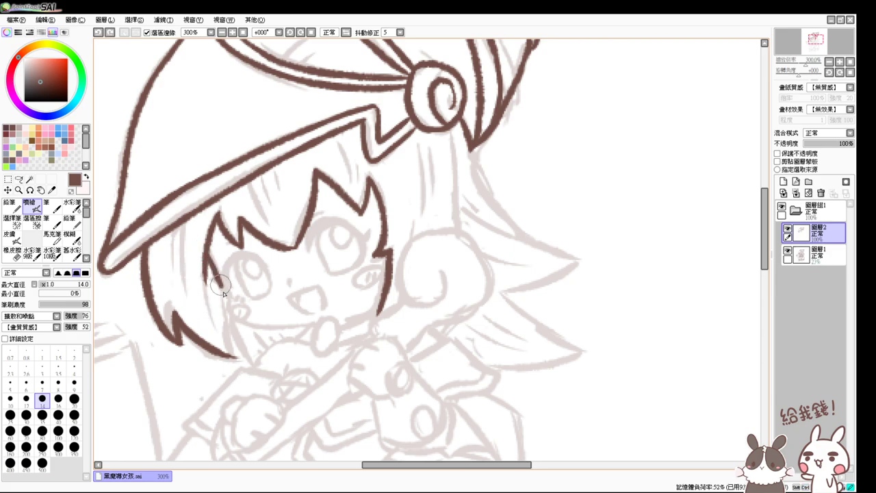
key(ctrl+z)
mouse_move(209, 256)
mouse_down()
mouse_move(227, 295)
mouse_move(264, 324)
mouse_up()
key(ctrl+z)
mouse_move(228, 298)
mouse_down()
mouse_move(251, 327)
mouse_move(263, 327)
mouse_up()
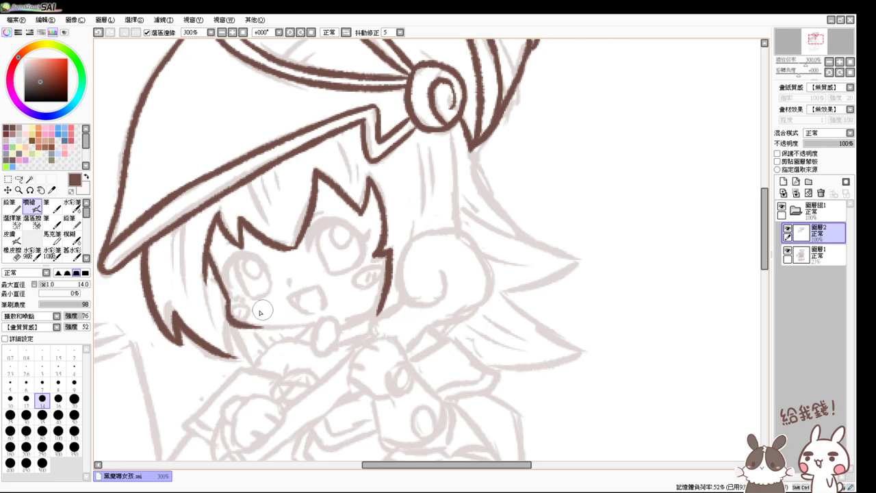
Step: Ink the curved jaw line from the cheek corner below the smaller eye across to the sketched collar ornament
key(ctrl+z)
mouse_move(229, 299)
mouse_down()
mouse_move(230, 319)
mouse_move(261, 327)
mouse_move(327, 317)
mouse_up()
key(ctrl+z)
key(ctrl+z)
mouse_move(247, 324)
mouse_down()
mouse_move(311, 331)
mouse_move(333, 318)
mouse_up()
key(ctrl+z)
key(ctrl+z)
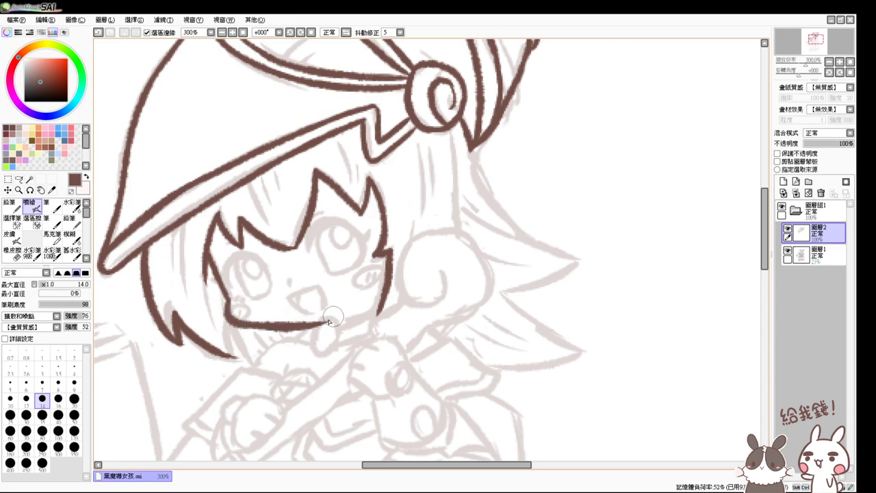
key(ctrl+z)
drag(230, 320, 334, 319)
key(ctrl+z)
drag(226, 318, 329, 318)
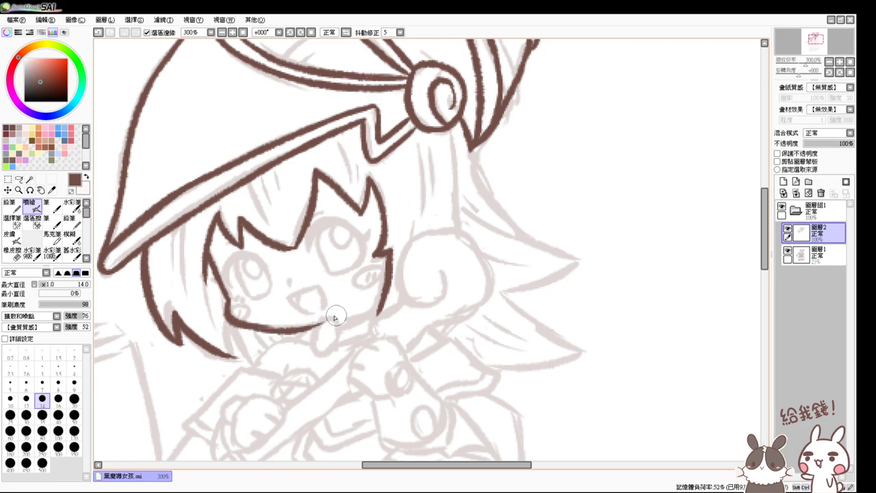
key(ctrl+z)
drag(230, 320, 334, 321)
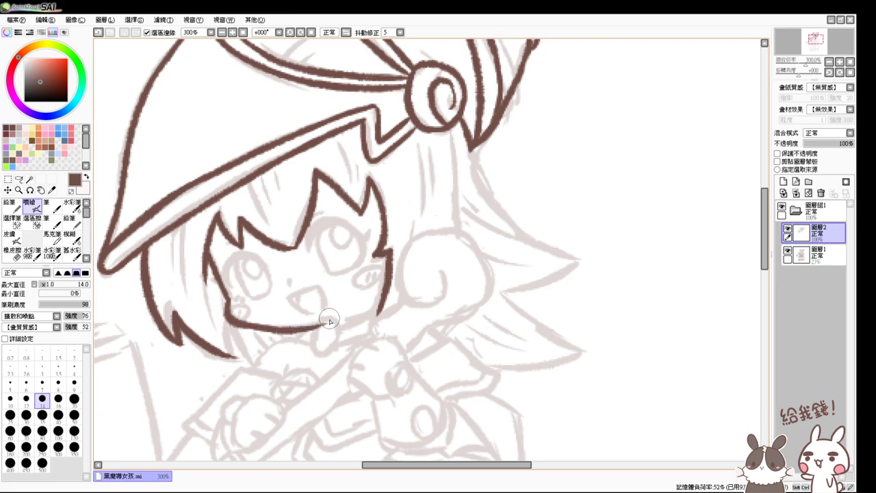
Step: Ink the remaining jaw line from the hair lock beside the larger eye down to the collar ornament, leaving a gap for the ornament
key(e)
key(v)
drag(343, 321, 387, 297)
key(ctrl+z)
drag(342, 320, 387, 298)
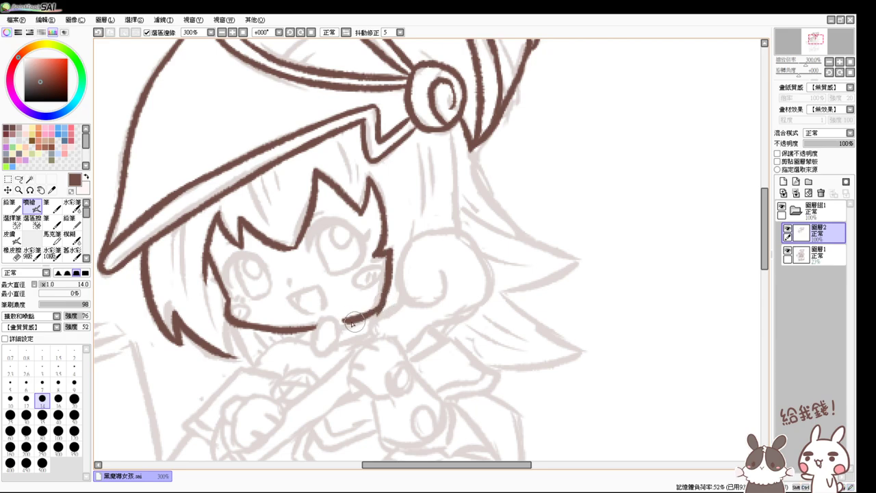
key(ctrl+z)
key(ctrl+z)
drag(341, 326, 361, 321)
key(e)
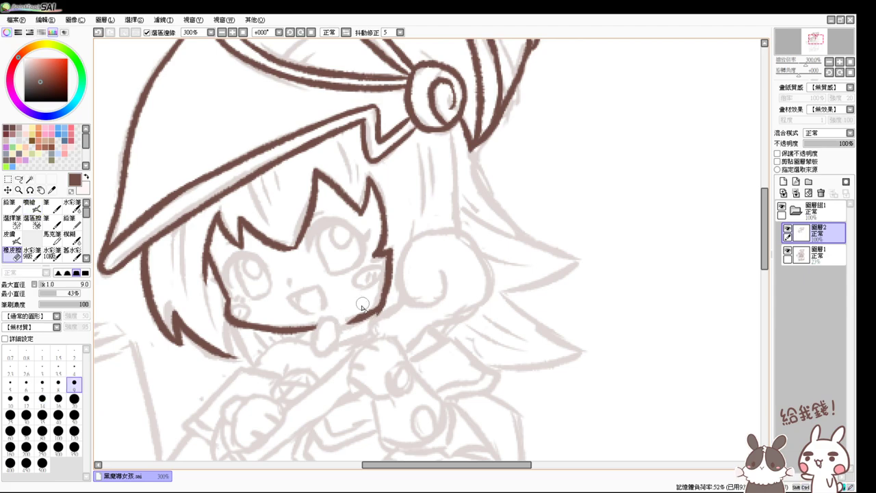
key(v)
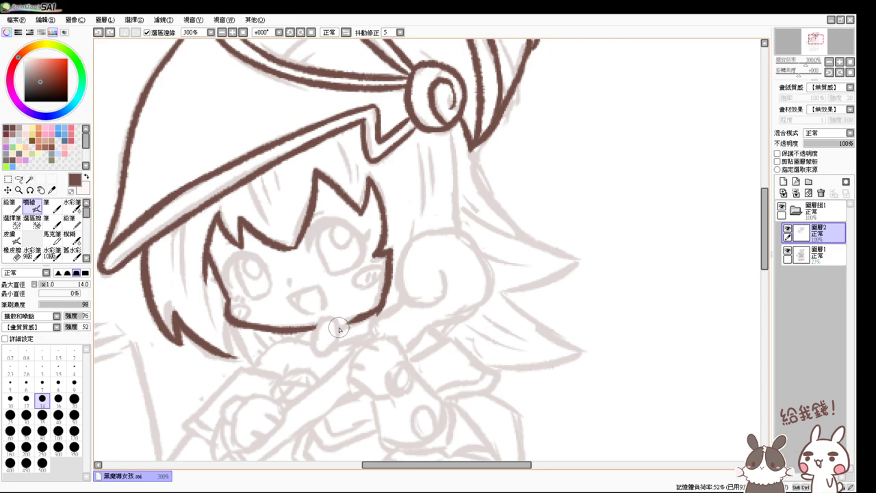
Step: Ink the oval ornament under the chin with the pointed collar piece on one side and the band on the other
mouse_move(316, 331)
mouse_down()
mouse_move(335, 331)
mouse_move(323, 352)
mouse_move(367, 334)
mouse_up()
key(ctrl+z)
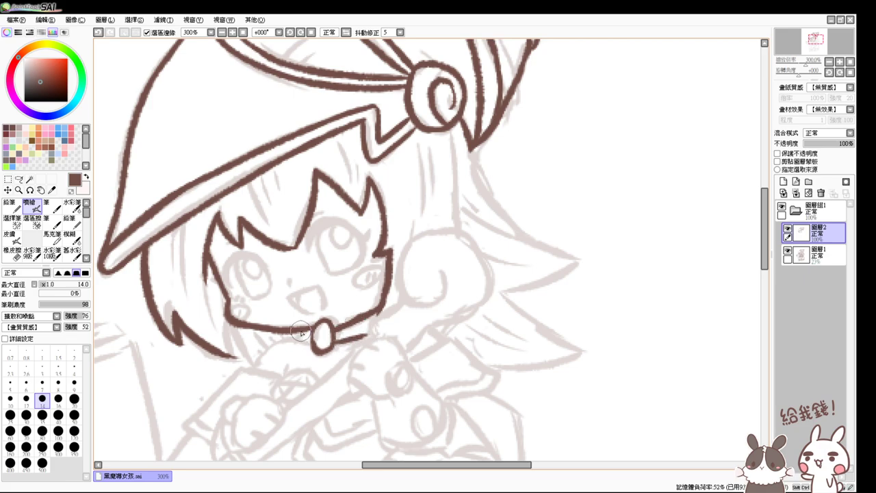
drag(293, 335, 321, 348)
drag(348, 327, 301, 317)
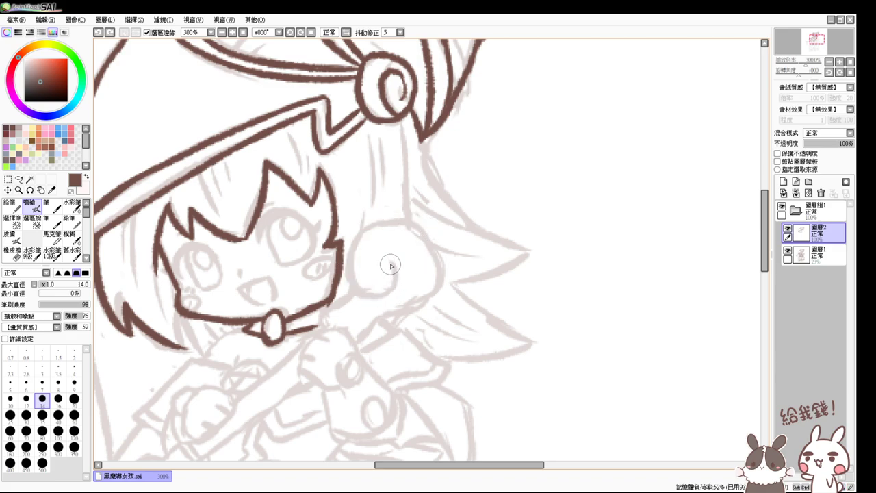
Step: Ink the staff's spiral head and the two narrowing lines that lead from it to the upper hand
mouse_move(390, 266)
mouse_down()
mouse_move(381, 293)
mouse_move(375, 230)
mouse_move(401, 225)
mouse_move(441, 280)
mouse_move(377, 316)
mouse_up()
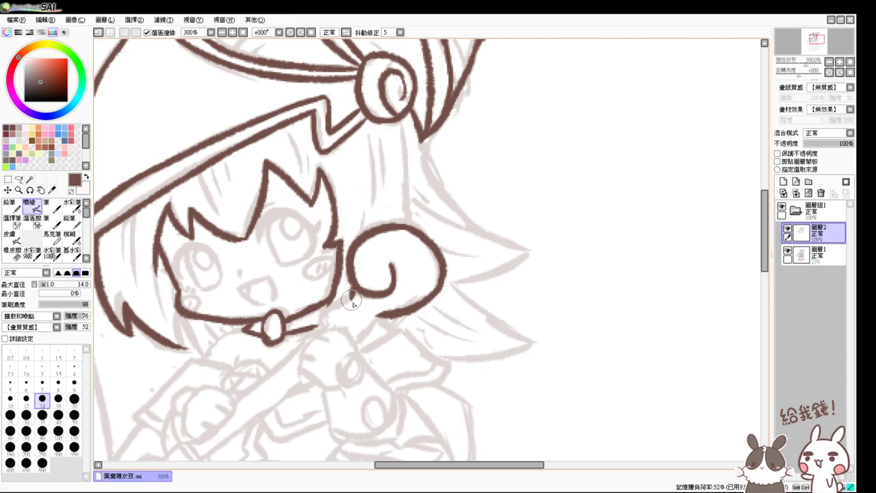
drag(348, 288, 316, 327)
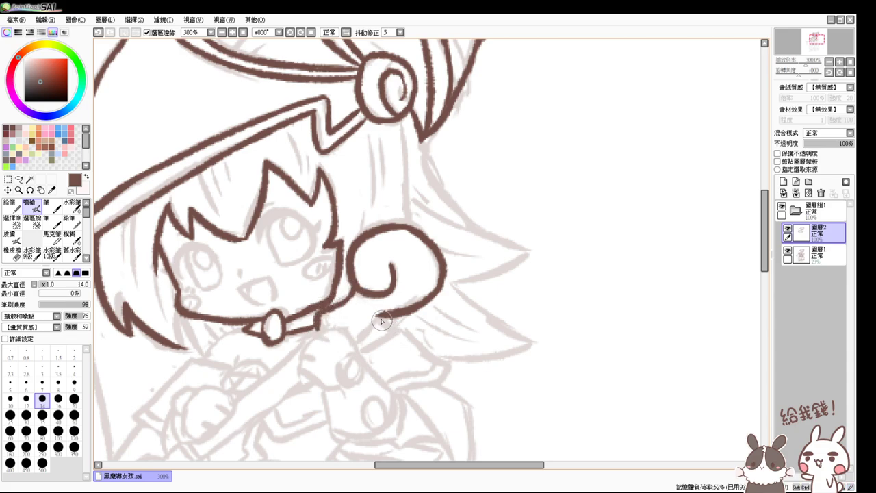
drag(376, 316, 355, 344)
drag(363, 373, 361, 333)
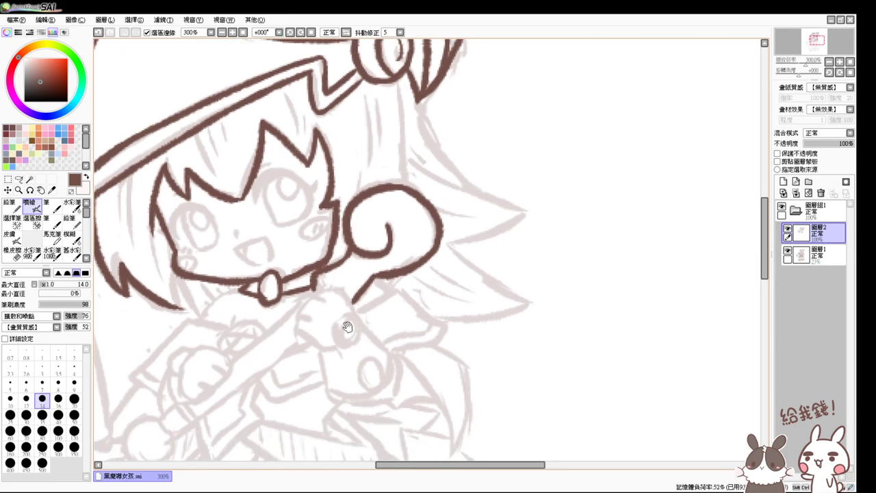
Step: Ink the upper fist gripping the staff, including its rounded outline and the short finger lines
mouse_move(314, 290)
mouse_down()
mouse_move(344, 310)
mouse_move(338, 294)
mouse_move(348, 319)
mouse_up()
key(ctrl+z)
mouse_move(314, 293)
mouse_down()
mouse_move(299, 317)
mouse_move(306, 336)
mouse_move(298, 325)
mouse_move(337, 349)
mouse_up()
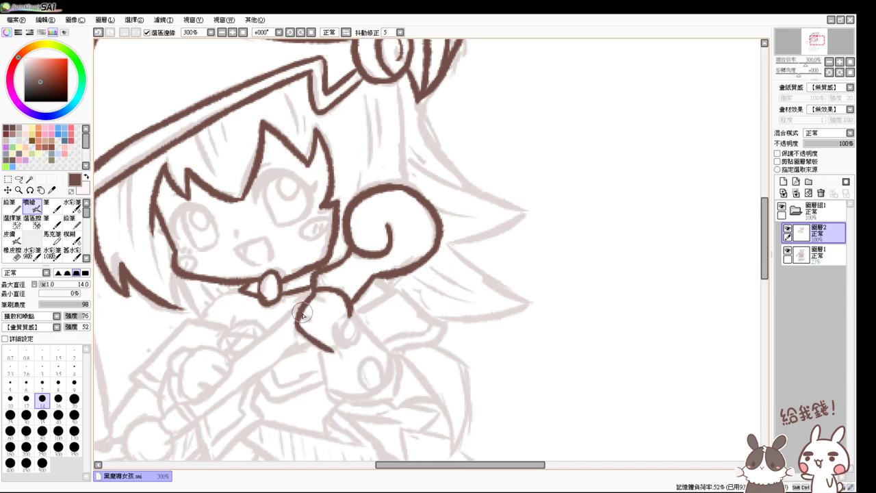
mouse_move(302, 313)
mouse_down()
mouse_move(320, 320)
mouse_move(327, 309)
mouse_up()
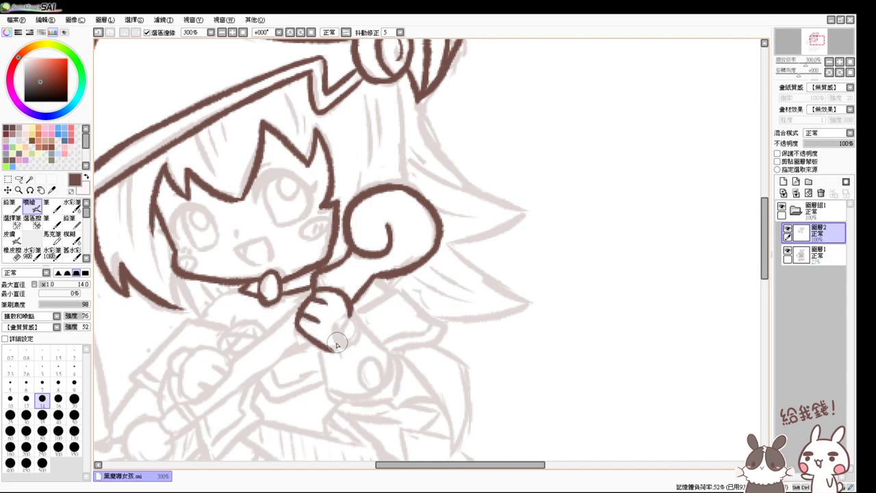
Step: Ink the wrist cuff below the upper fist with its round double-ringed button
key(e)
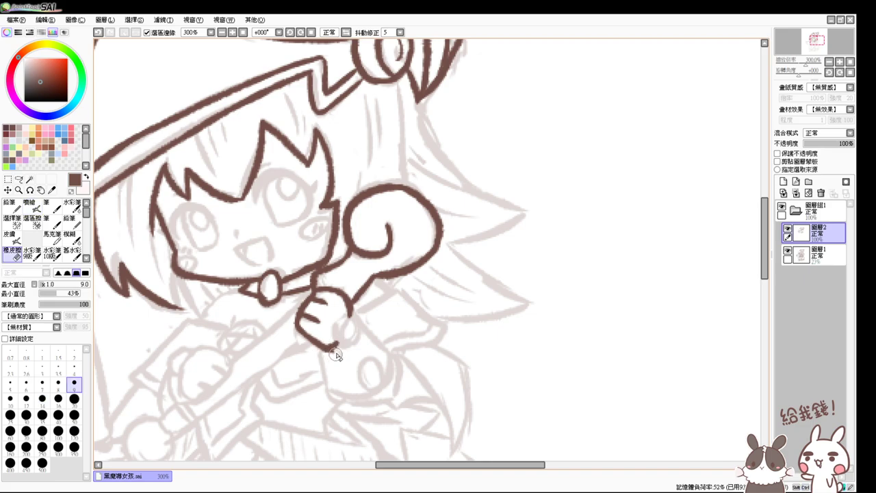
key(b)
mouse_move(320, 348)
mouse_down()
mouse_move(349, 344)
mouse_move(333, 332)
mouse_move(351, 315)
mouse_up()
key(ctrl+z)
key(ctrl+z)
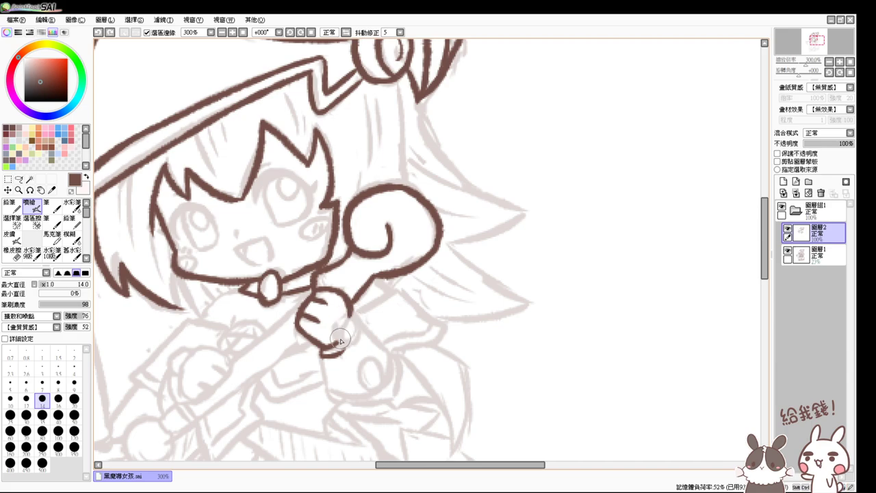
mouse_move(335, 344)
mouse_down()
mouse_move(356, 319)
mouse_move(347, 315)
mouse_move(345, 325)
mouse_move(351, 338)
mouse_move(344, 327)
mouse_move(354, 326)
mouse_move(350, 352)
mouse_move(363, 328)
mouse_move(355, 315)
mouse_move(363, 333)
mouse_move(349, 352)
mouse_up()
key(ctrl+z)
scroll(315, 441, up, 1)
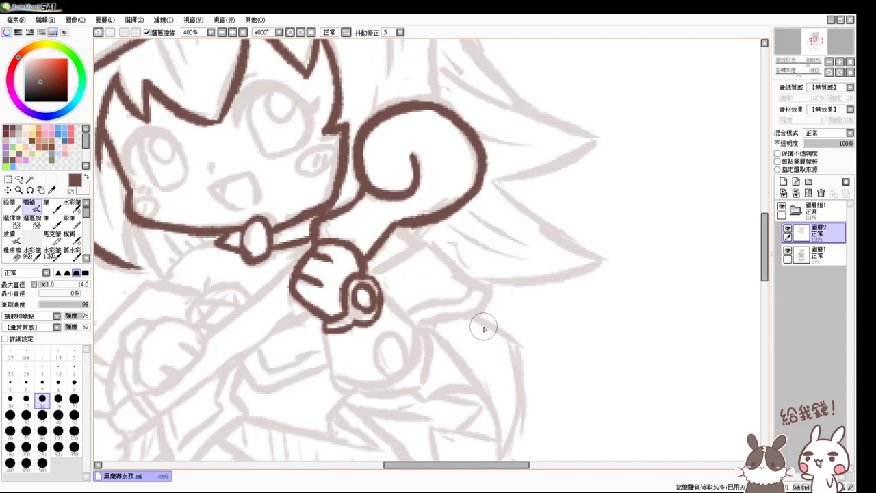
drag(490, 356, 405, 268)
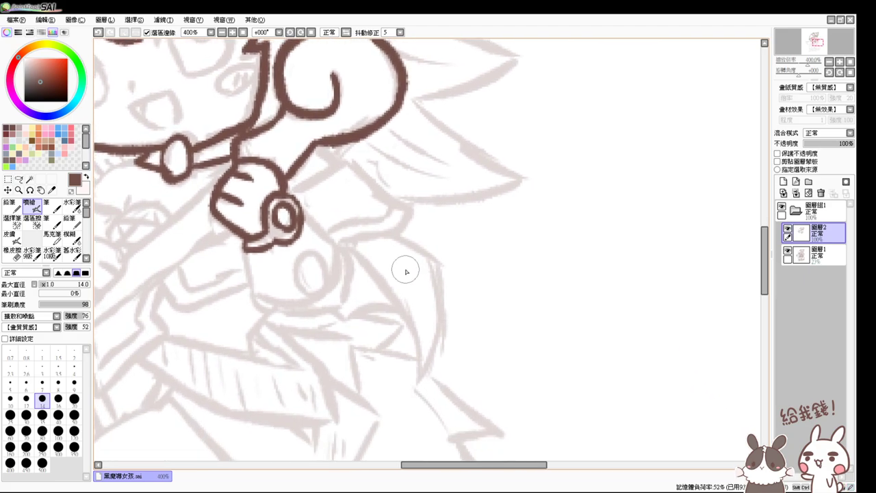
Step: Ink the two side edges of the sleeve, running down from the wrist cuff
drag(245, 247, 257, 296)
key(ctrl+z)
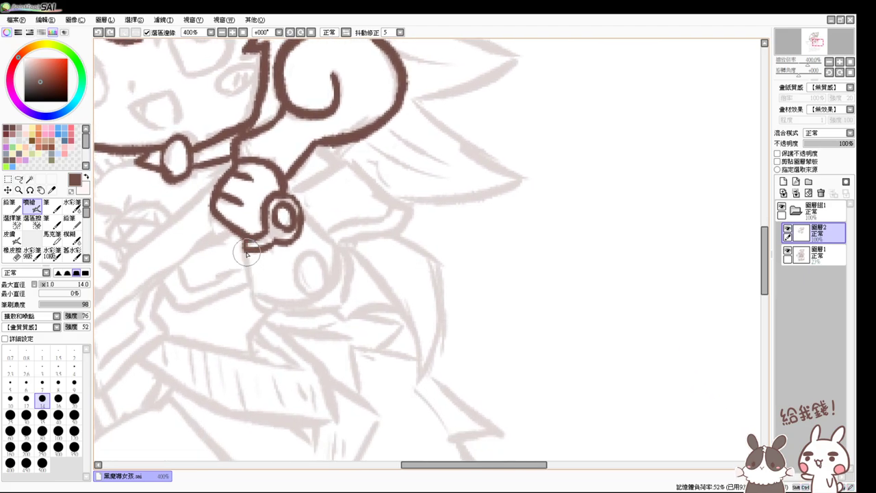
mouse_move(245, 245)
mouse_down()
mouse_move(259, 307)
mouse_move(255, 297)
mouse_move(323, 295)
mouse_up()
key(ctrl+z)
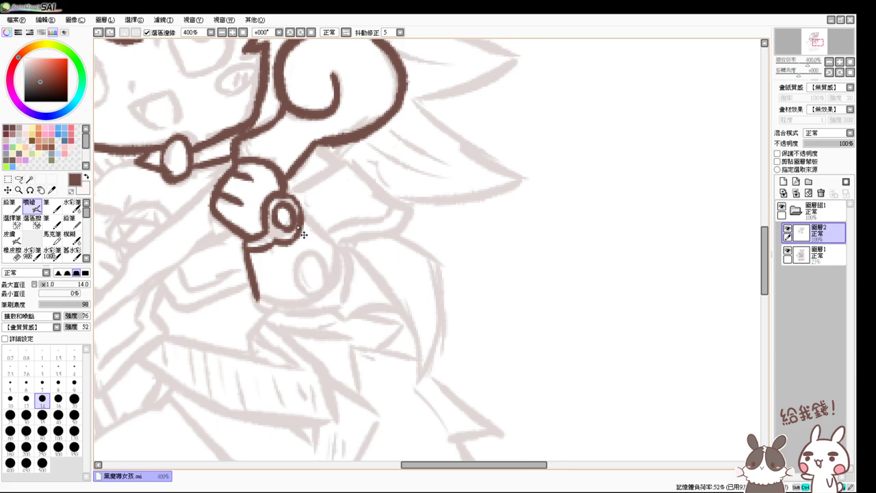
drag(303, 224, 339, 259)
key(ctrl+z)
drag(295, 213, 336, 255)
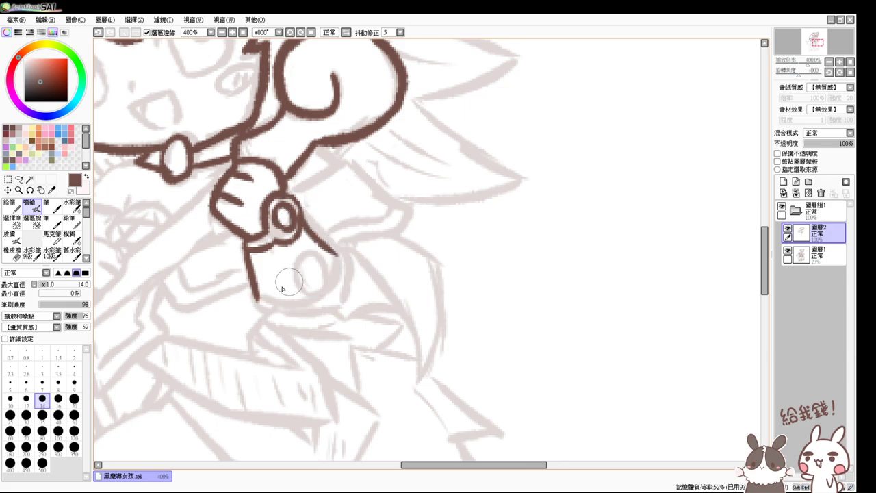
Step: Ink the sleeve's thick curved hem and the oval decoration near its outer edge
drag(260, 298, 346, 311)
key(ctrl+z)
drag(253, 303, 336, 314)
mouse_move(335, 255)
mouse_down()
mouse_move(338, 305)
mouse_move(341, 285)
mouse_move(329, 311)
mouse_move(337, 298)
mouse_move(322, 305)
mouse_move(301, 287)
mouse_move(324, 270)
mouse_move(314, 295)
mouse_move(284, 299)
mouse_move(322, 282)
mouse_move(292, 303)
mouse_move(320, 282)
mouse_move(294, 300)
mouse_move(321, 278)
mouse_move(329, 253)
mouse_move(330, 269)
mouse_move(329, 251)
mouse_move(329, 277)
mouse_up()
key(ctrl+z)
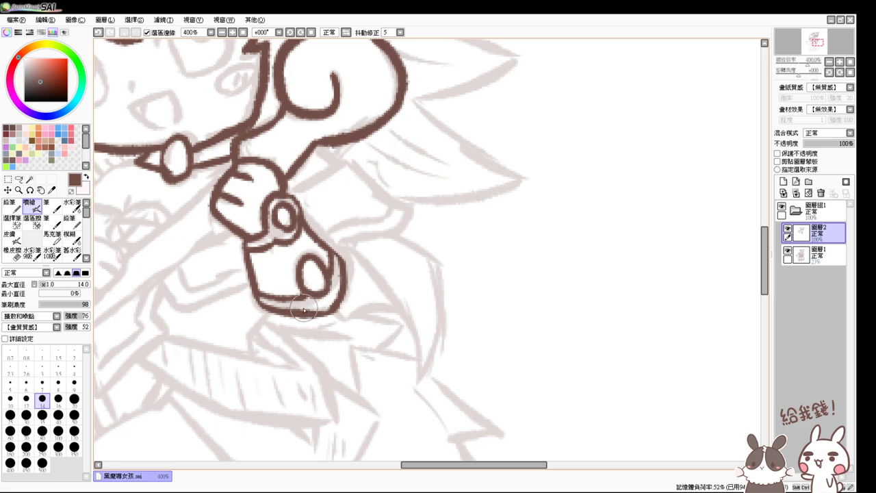
drag(278, 290, 330, 308)
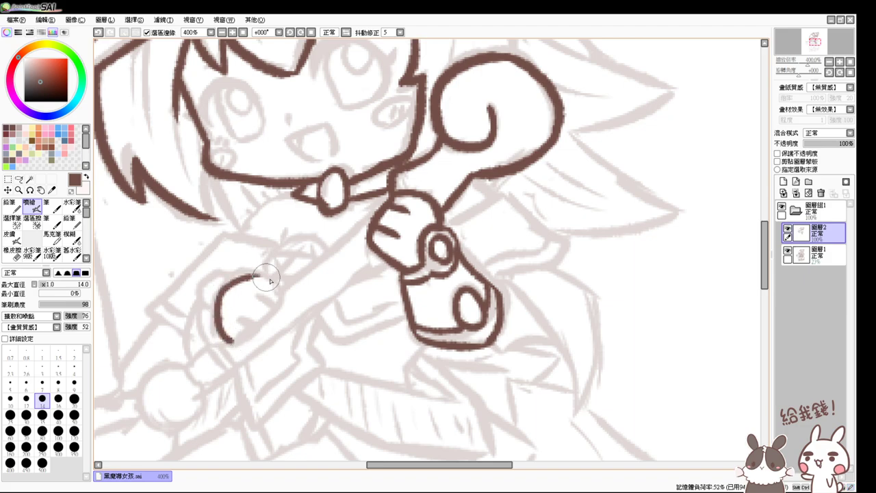
Step: Ink the lower fist on the staff as a rounded outline with short finger lines
mouse_move(233, 338)
mouse_down()
mouse_move(217, 320)
mouse_move(252, 273)
mouse_move(277, 291)
mouse_up()
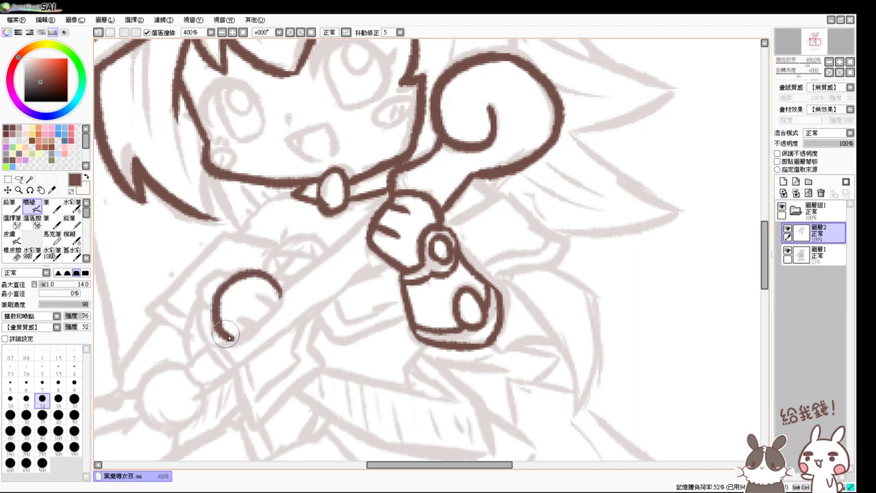
drag(231, 336, 279, 293)
mouse_move(240, 319)
mouse_down()
mouse_move(255, 327)
mouse_move(271, 312)
mouse_move(269, 299)
mouse_move(265, 315)
mouse_up()
key(ctrl+z)
key(ctrl+z)
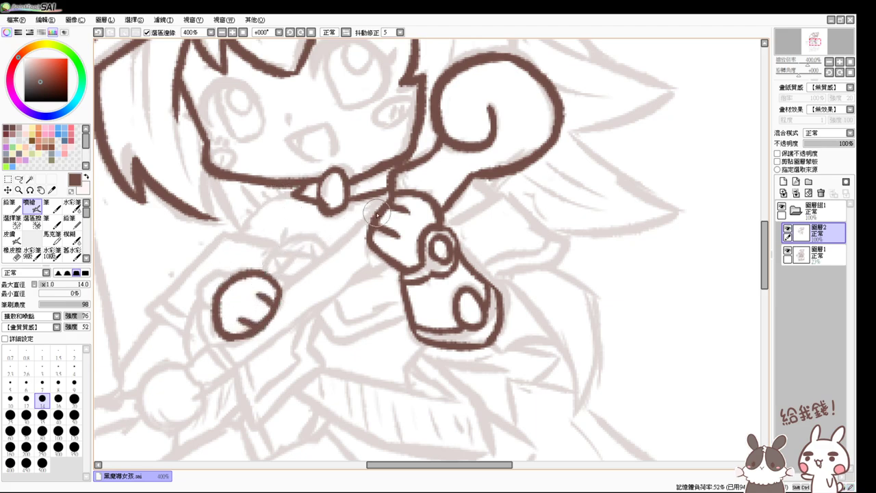
Step: Ink the two long parallel edges of the staff's shaft between the lower and upper fists
mouse_move(391, 194)
mouse_down()
mouse_move(291, 281)
mouse_move(316, 256)
mouse_up()
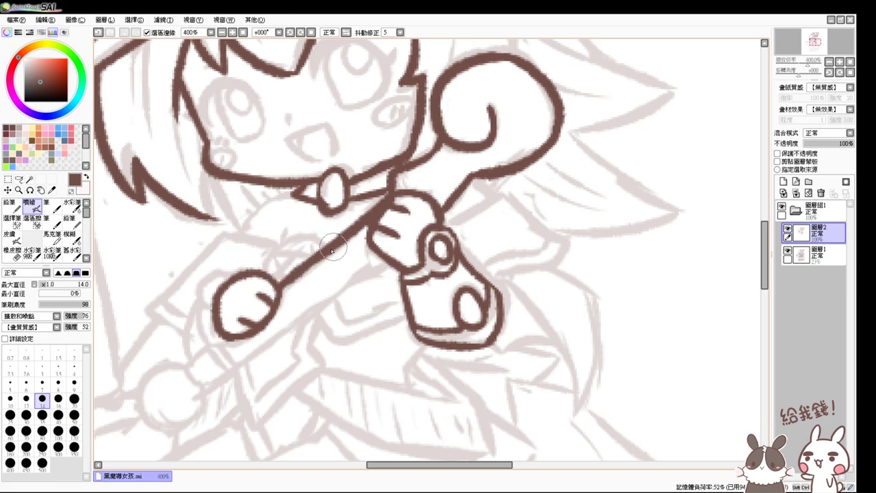
key(ctrl+z)
drag(279, 286, 313, 259)
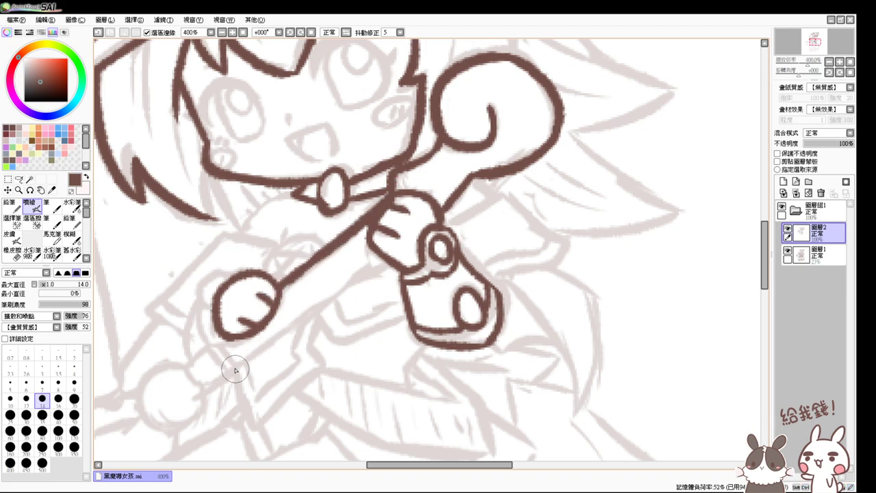
drag(235, 367, 368, 257)
key(ctrl+z)
drag(236, 362, 241, 359)
shift+click(391, 256)
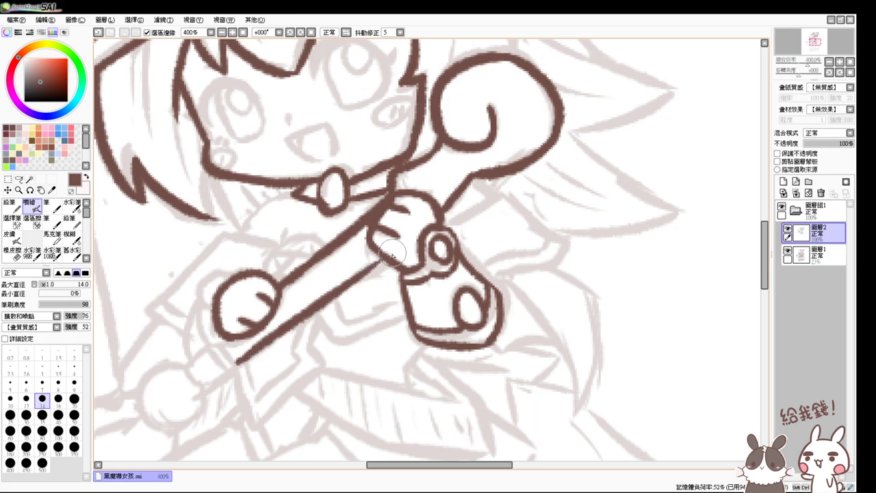
drag(387, 258, 296, 326)
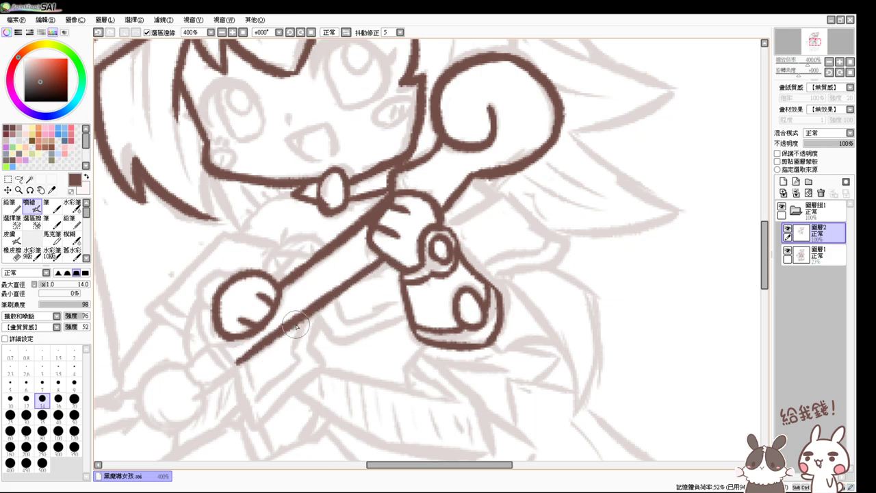
key(ctrl+z)
Step: Ink the staff's lower end with its ring band, short neck and round ball tip
mouse_move(220, 335)
mouse_down()
mouse_move(241, 357)
mouse_move(220, 337)
mouse_move(211, 346)
mouse_move(216, 363)
mouse_move(213, 357)
mouse_move(238, 365)
mouse_up()
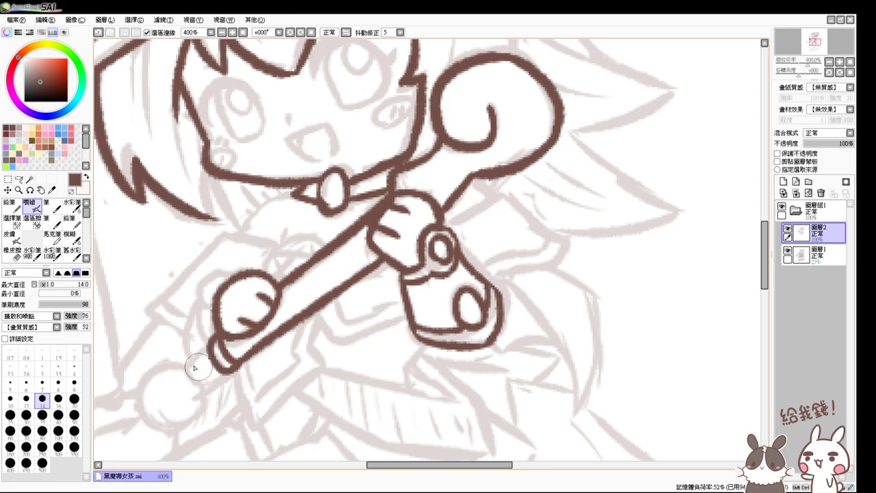
drag(182, 370, 218, 347)
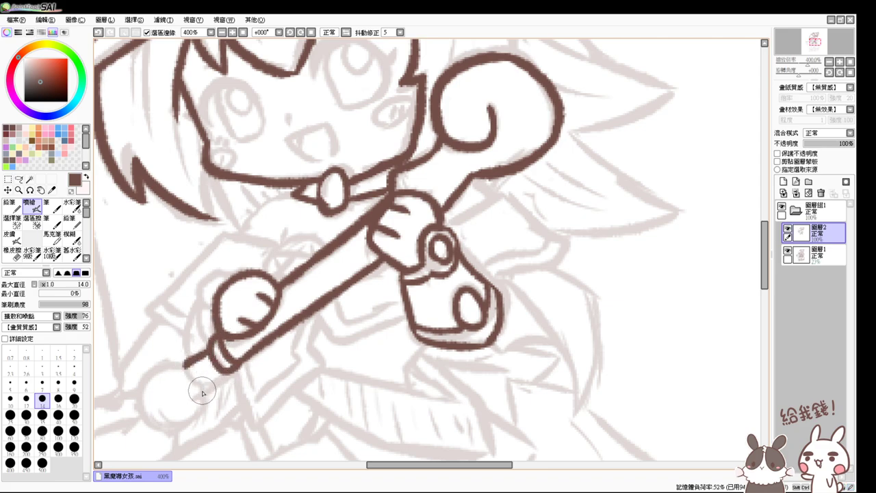
mouse_move(203, 388)
mouse_down()
mouse_move(184, 376)
mouse_move(185, 367)
mouse_move(205, 386)
mouse_move(183, 366)
mouse_move(147, 376)
mouse_move(180, 433)
mouse_move(144, 411)
mouse_move(195, 420)
mouse_up()
key(ctrl+z)
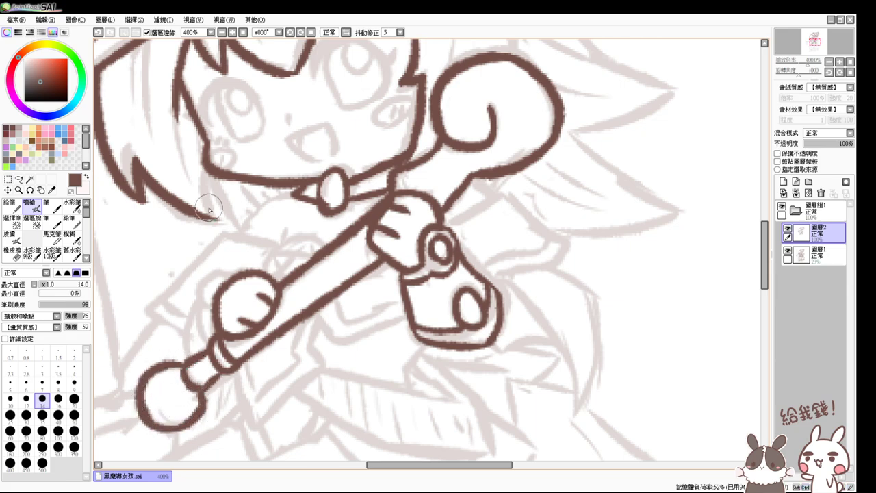
Step: Ink the shoulder line sloping down from the collar gem and the double arc on the chest above the staff
drag(221, 208, 225, 242)
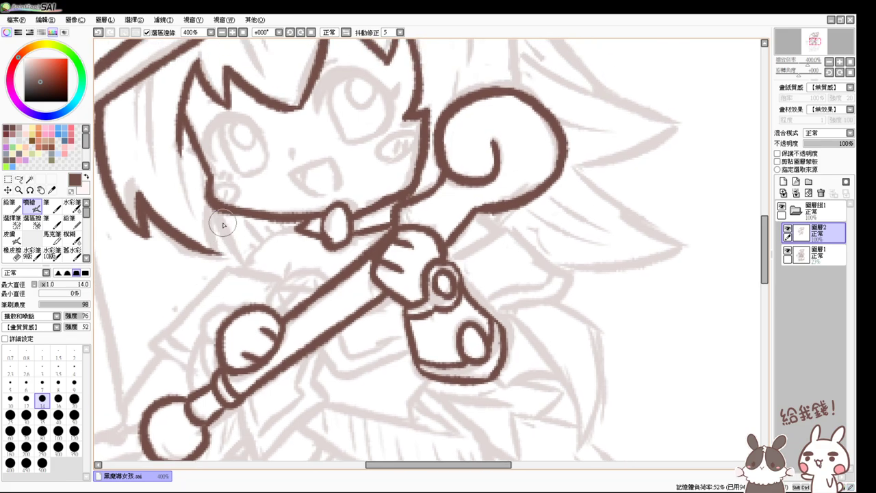
drag(207, 200, 233, 216)
drag(241, 268, 279, 232)
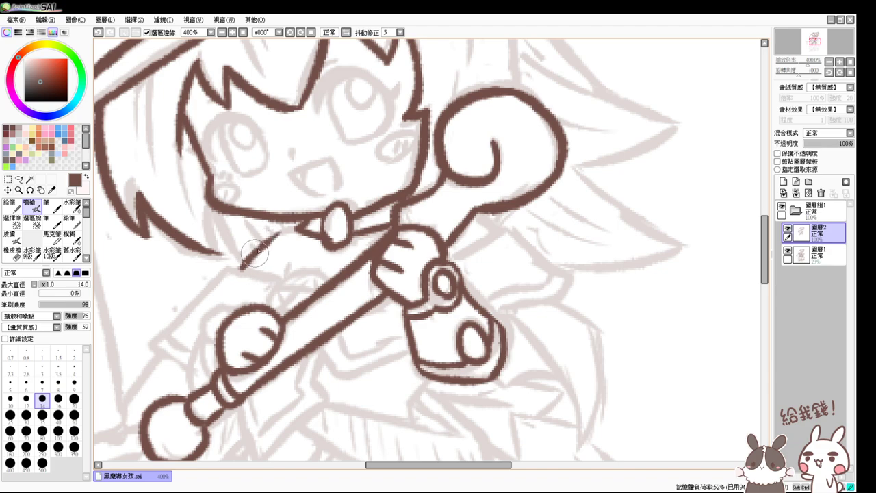
drag(241, 267, 299, 222)
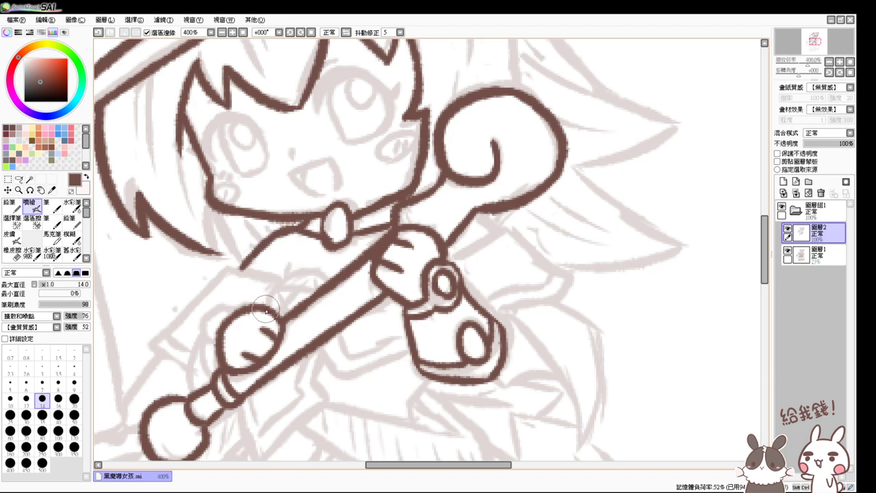
drag(264, 296, 325, 282)
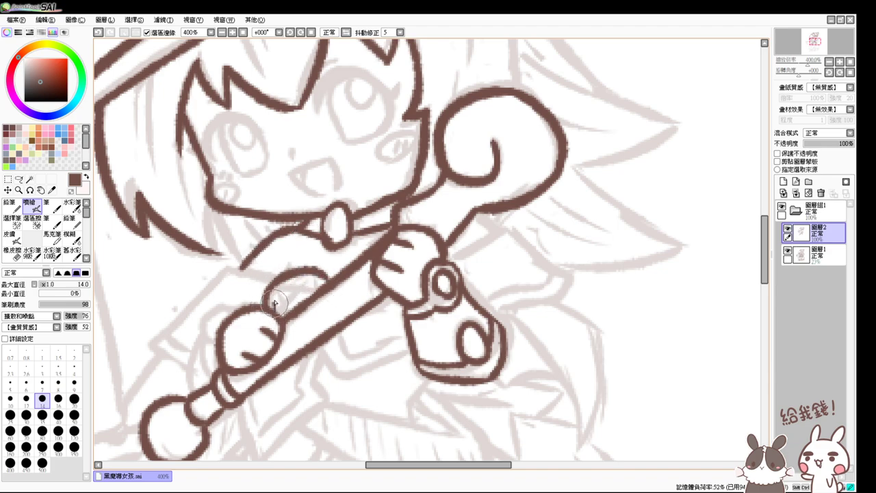
drag(274, 303, 313, 297)
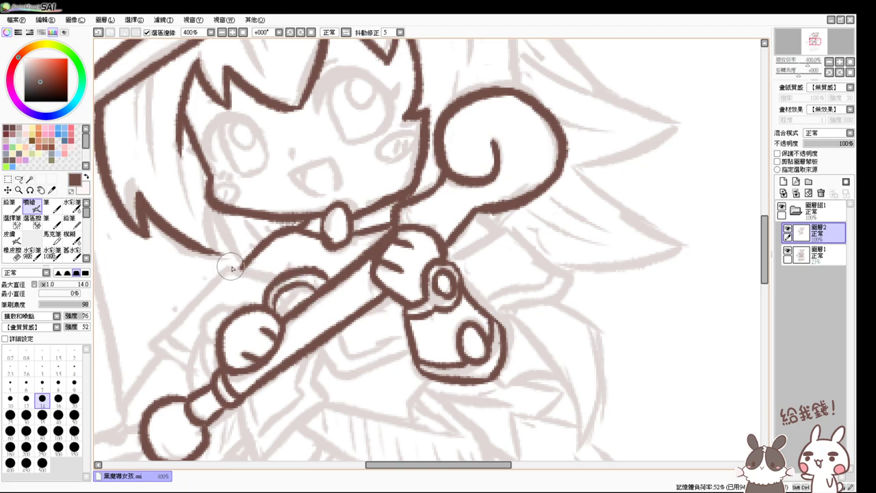
Step: Ink the outer edge of the cape flap sloping down from the shoulder beside the lower fist, with its double-lined end
mouse_move(236, 267)
mouse_down()
mouse_move(271, 277)
mouse_move(186, 306)
mouse_move(159, 327)
mouse_move(180, 353)
mouse_move(166, 333)
mouse_move(235, 267)
mouse_up()
key(ctrl+z)
key(ctrl+z)
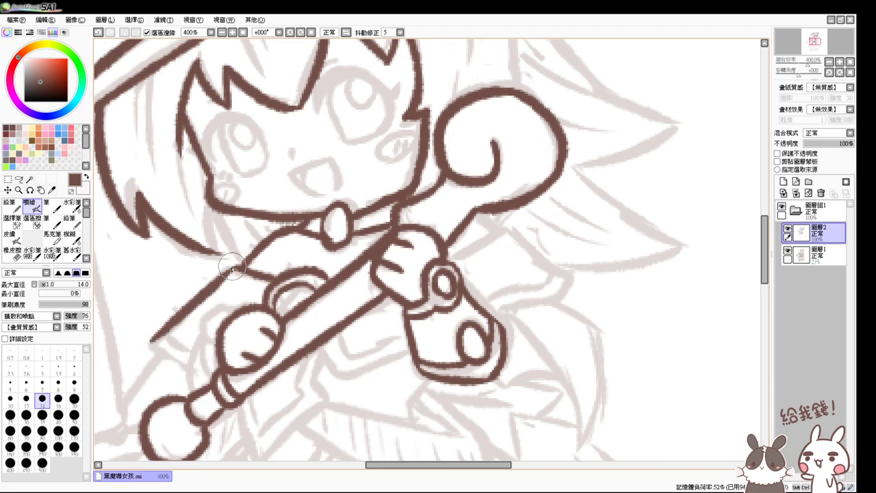
drag(152, 340, 189, 365)
key(ctrl+z)
key(ctrl+z)
mouse_move(153, 339)
mouse_down()
mouse_move(182, 368)
mouse_move(189, 356)
mouse_up()
key(ctrl+z)
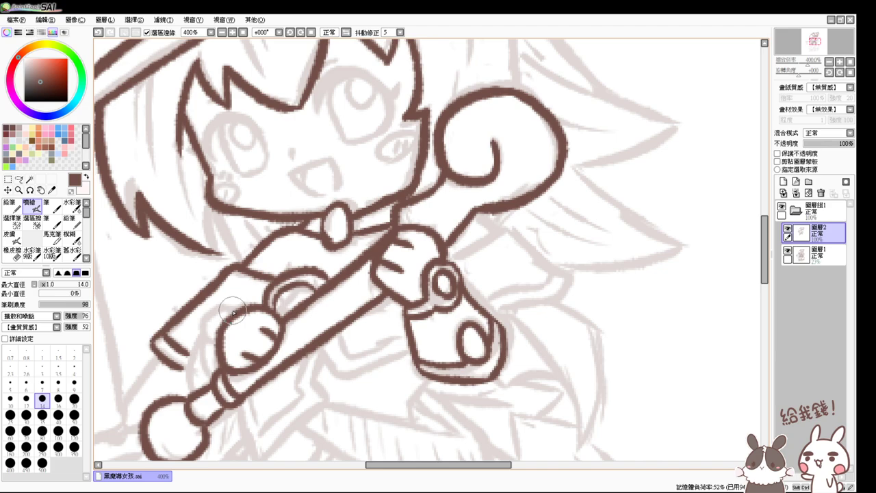
Step: Ink the curved sleeve cuff lines wrapping around the outer side of the lower fist
mouse_move(233, 310)
mouse_down()
mouse_move(213, 311)
mouse_move(208, 344)
mouse_up()
key(ctrl+z)
mouse_move(237, 312)
mouse_down()
mouse_move(208, 314)
mouse_move(215, 377)
mouse_up()
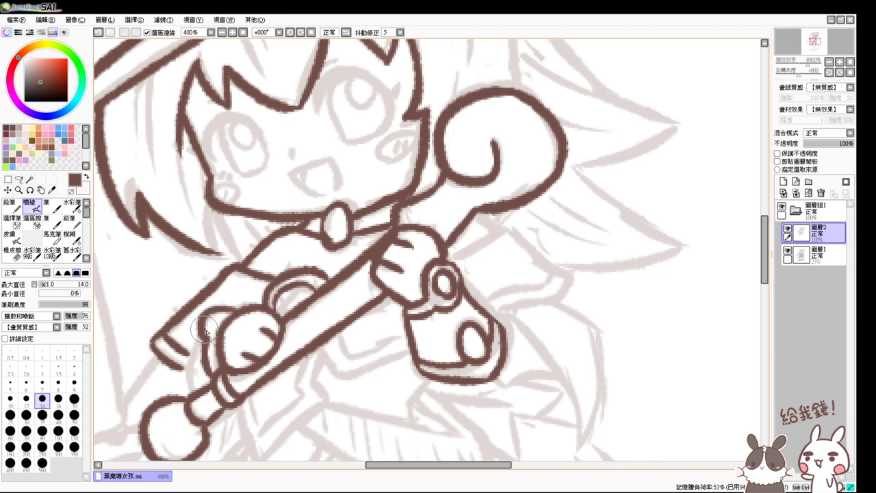
mouse_move(203, 331)
mouse_down()
mouse_move(223, 315)
mouse_move(220, 364)
mouse_up()
key(ctrl+z)
key(ctrl+z)
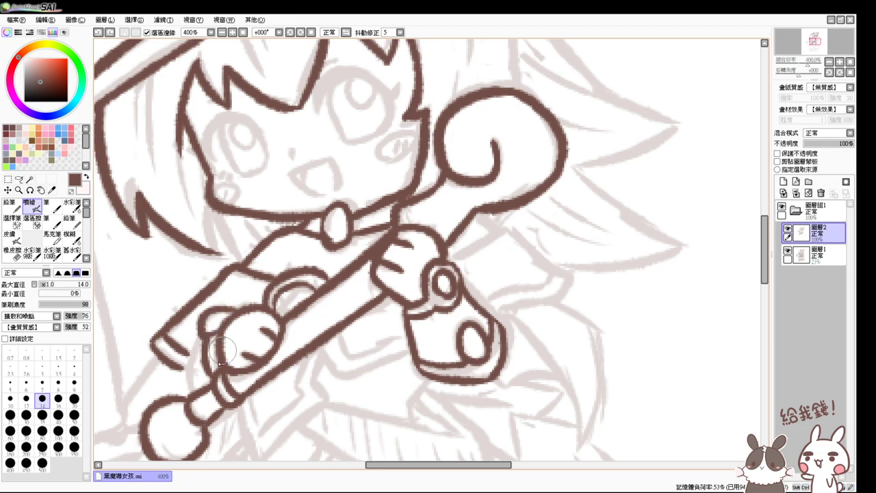
key(ctrl+z)
mouse_move(200, 328)
mouse_down()
mouse_move(182, 369)
mouse_move(185, 396)
mouse_up()
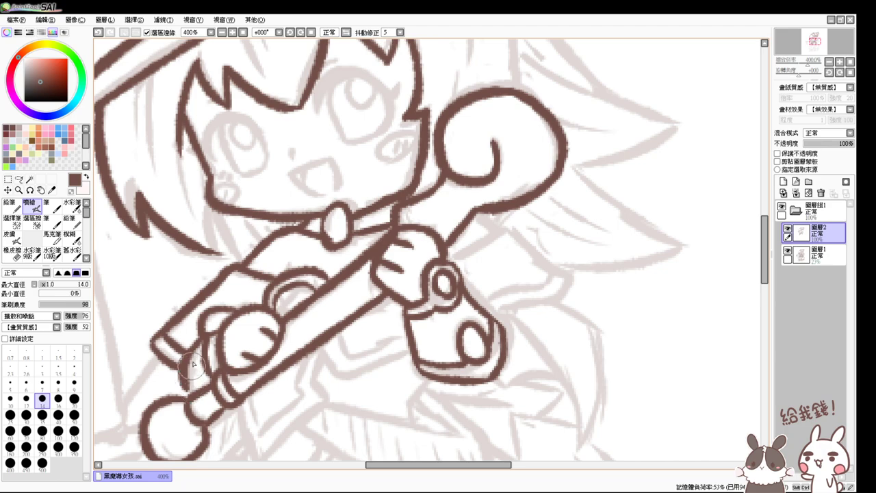
key(ctrl+z)
mouse_move(200, 336)
mouse_down()
mouse_move(185, 378)
mouse_move(193, 395)
mouse_move(212, 402)
mouse_move(194, 380)
mouse_up()
Step: Ink the opposite shoulder's cape flap behind the upper fist, including its double-lined hem
mouse_move(408, 301)
mouse_down()
mouse_move(381, 327)
mouse_move(345, 320)
mouse_up()
mouse_move(364, 244)
mouse_down()
mouse_move(418, 214)
mouse_move(407, 216)
mouse_move(444, 230)
mouse_move(487, 272)
mouse_move(404, 284)
mouse_move(467, 264)
mouse_move(428, 281)
mouse_up()
key(ctrl+z)
mouse_move(472, 253)
mouse_down()
mouse_move(456, 269)
mouse_move(424, 279)
mouse_move(450, 255)
mouse_up()
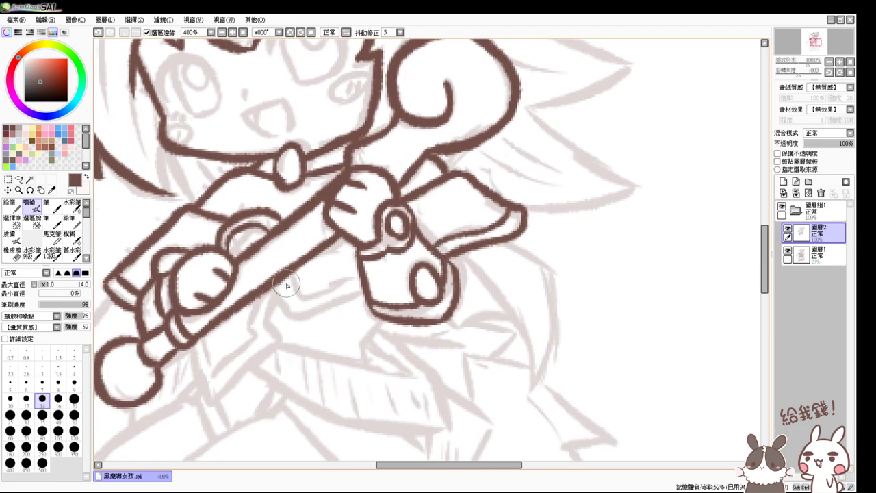
Step: Ink the two double-bordered garment panels below the staff's shaft, the angular one beside the sleeve and the pointed one near the lower fist
mouse_move(291, 275)
mouse_down()
mouse_move(353, 275)
mouse_move(286, 314)
mouse_move(366, 291)
mouse_move(349, 305)
mouse_move(344, 257)
mouse_up()
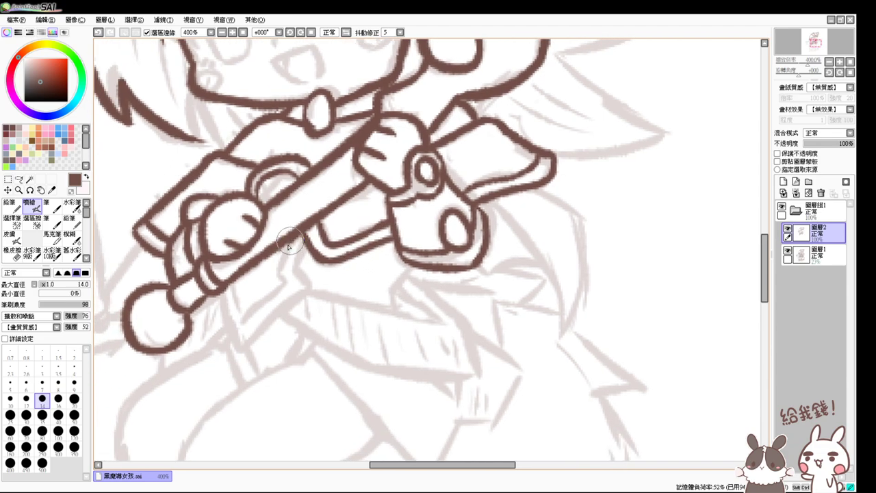
mouse_move(230, 286)
mouse_down()
mouse_move(243, 318)
mouse_move(284, 282)
mouse_up()
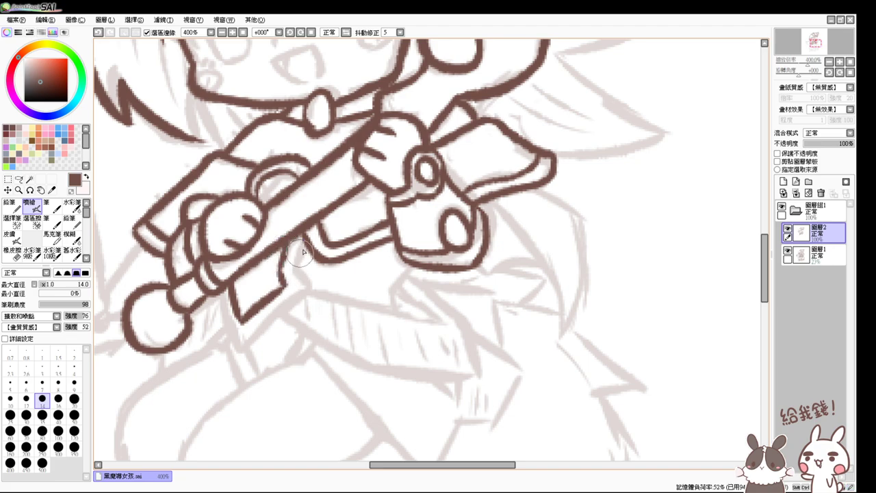
mouse_move(305, 238)
mouse_down()
mouse_move(297, 268)
mouse_move(305, 285)
mouse_up()
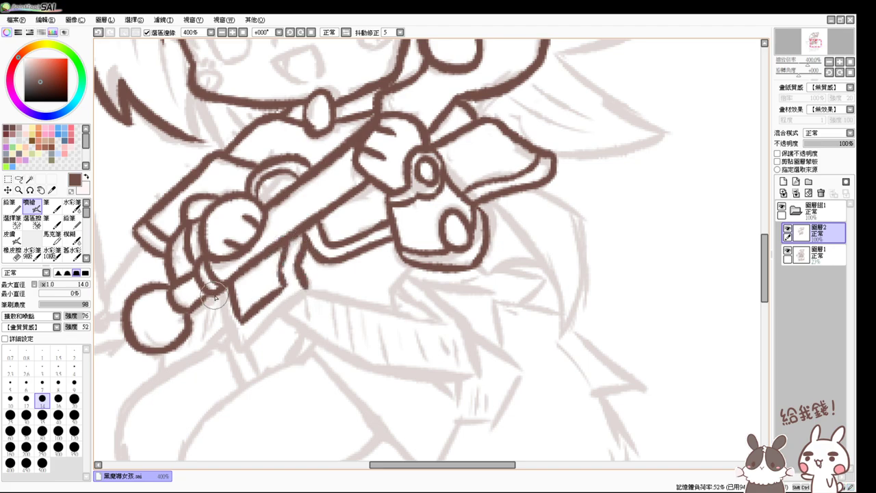
mouse_move(215, 297)
mouse_down()
mouse_move(244, 350)
mouse_move(301, 302)
mouse_move(275, 323)
mouse_up()
key(ctrl+z)
drag(305, 285, 273, 322)
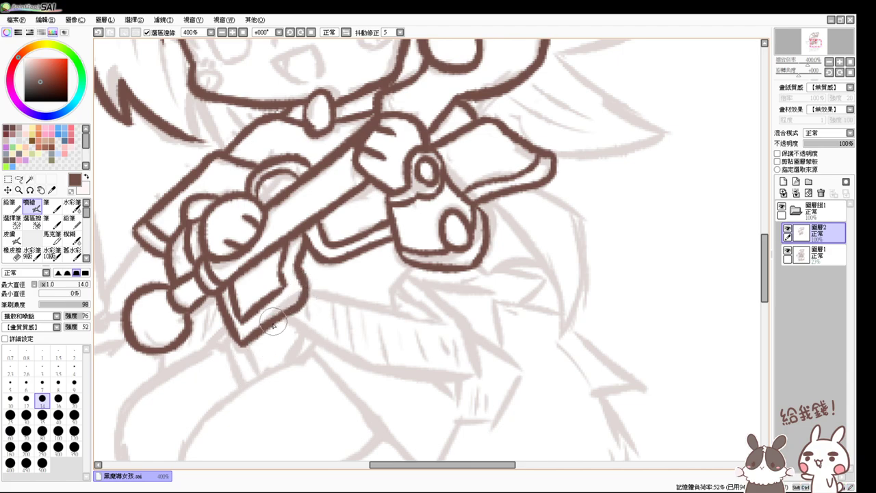
key(ctrl+z)
key(ctrl+z)
drag(304, 287, 242, 345)
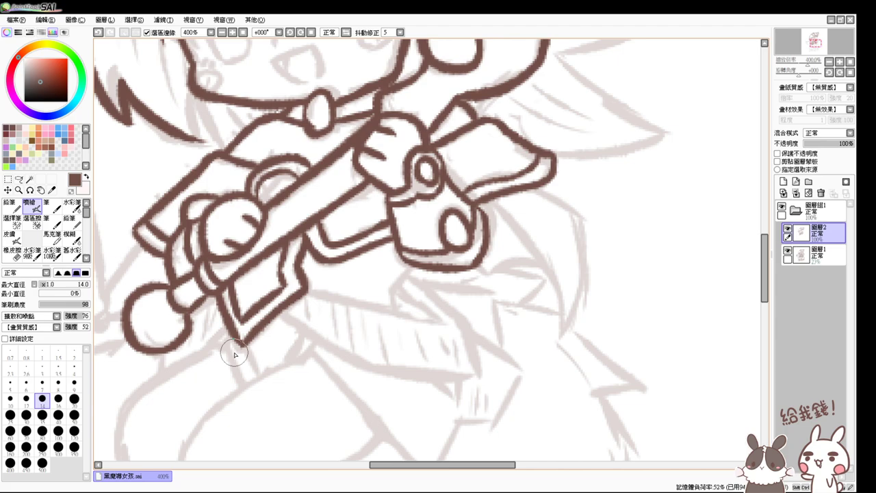
Step: Ink the side of the waist and the first strokes of the skirt band's upper and lower edges
drag(237, 365, 219, 322)
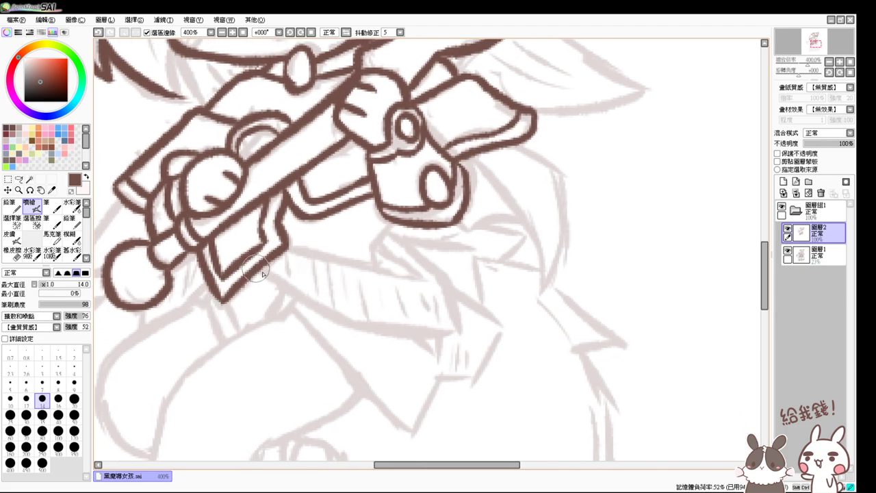
drag(261, 271, 387, 326)
key(ctrl+z)
drag(266, 269, 353, 324)
drag(286, 254, 433, 285)
key(ctrl+z)
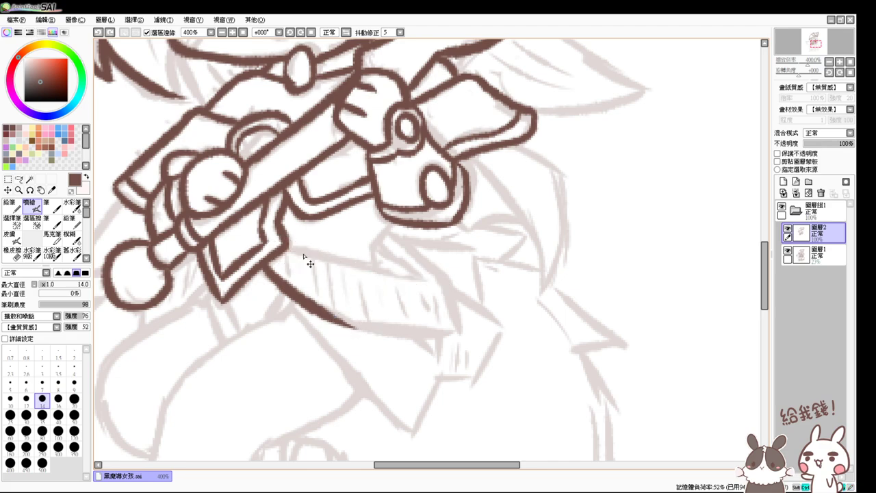
drag(291, 250, 424, 280)
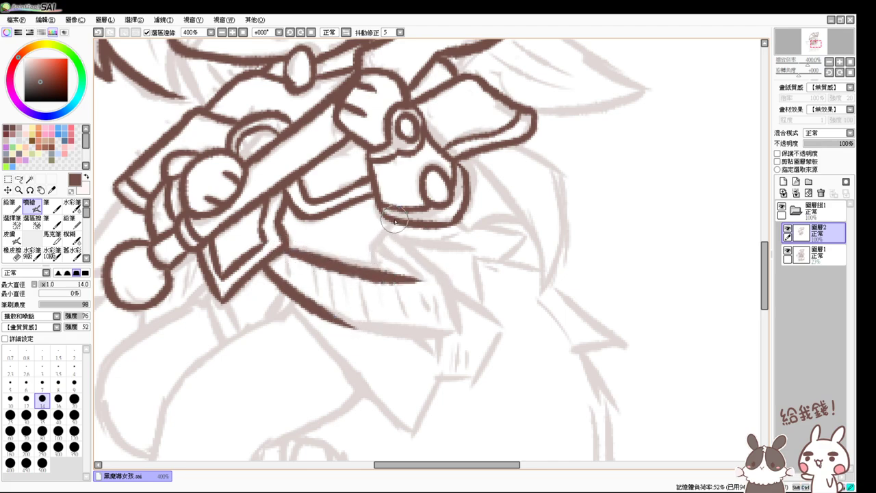
mouse_move(392, 223)
mouse_down()
mouse_move(376, 272)
mouse_move(377, 259)
mouse_up()
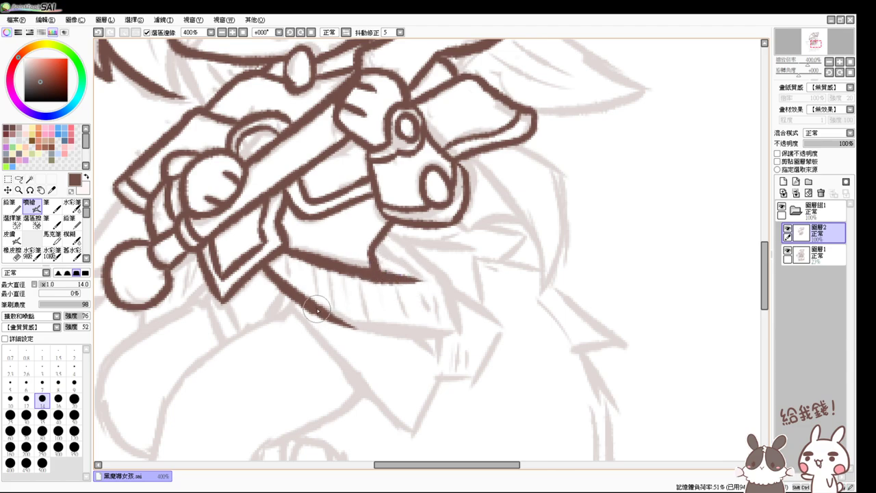
Step: Extend the skirt band's lower edge outward and close the band with a slanted outer end
drag(317, 310, 445, 318)
key(ctrl+z)
drag(319, 308, 470, 326)
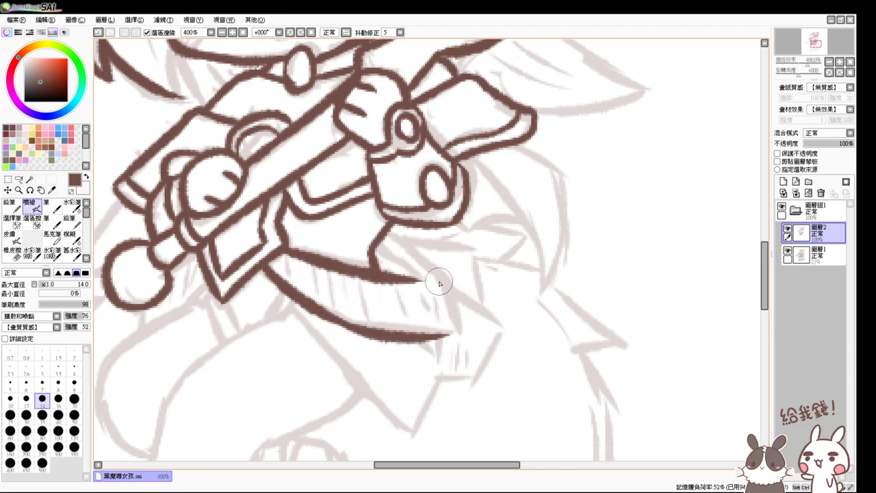
mouse_move(374, 262)
mouse_down()
mouse_move(383, 236)
mouse_move(441, 278)
mouse_move(457, 335)
mouse_up()
key(ctrl+z)
mouse_move(425, 268)
mouse_down()
mouse_move(456, 329)
mouse_move(437, 338)
mouse_up()
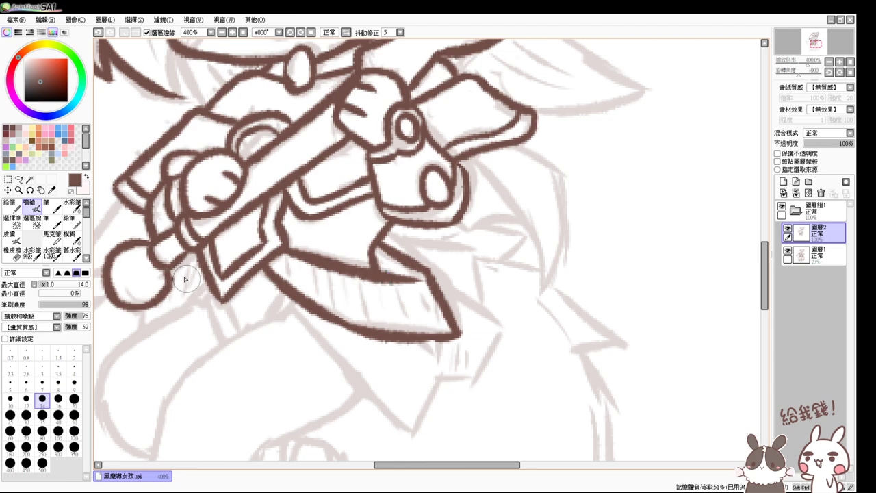
Step: Ink the short skirt edges beside the staff's ball tip and the upper contour of the near thigh
drag(139, 312, 136, 324)
drag(205, 282, 166, 314)
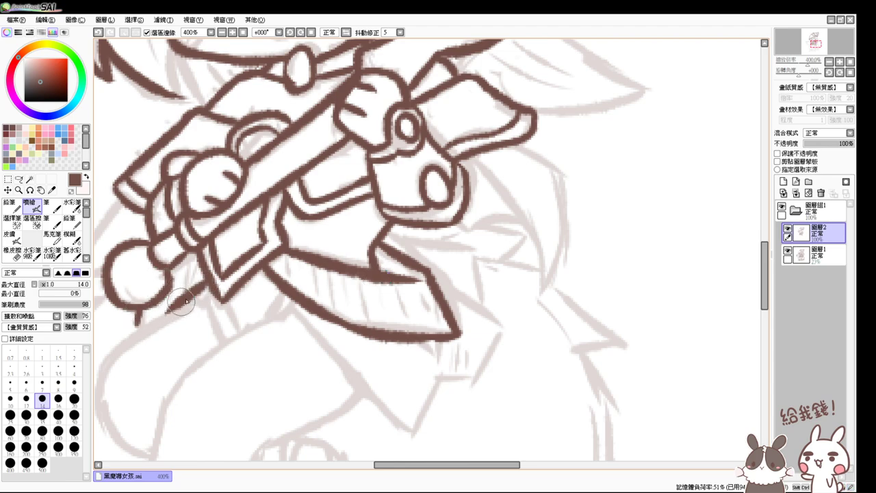
key(ctrl+z)
mouse_move(205, 283)
mouse_down()
mouse_move(166, 314)
mouse_move(183, 310)
mouse_move(209, 282)
mouse_move(194, 303)
mouse_move(214, 317)
mouse_move(199, 295)
mouse_move(208, 338)
mouse_up()
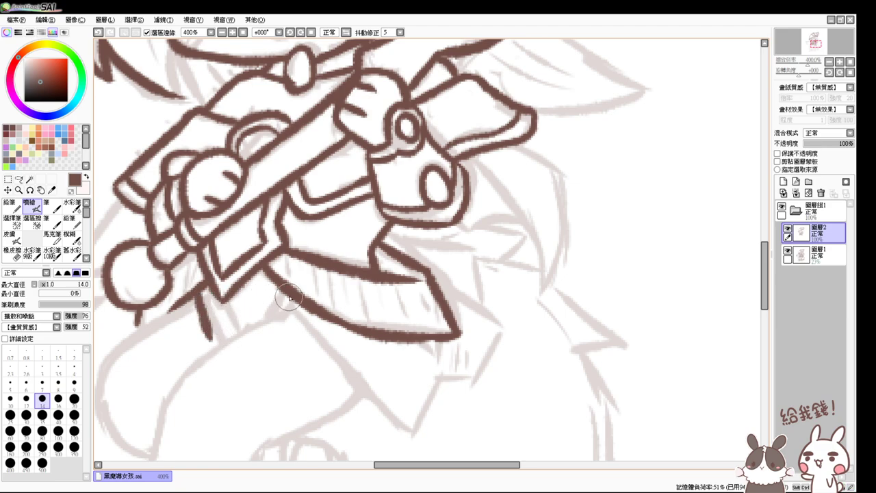
mouse_move(279, 302)
mouse_down()
mouse_move(197, 363)
mouse_move(157, 403)
mouse_up()
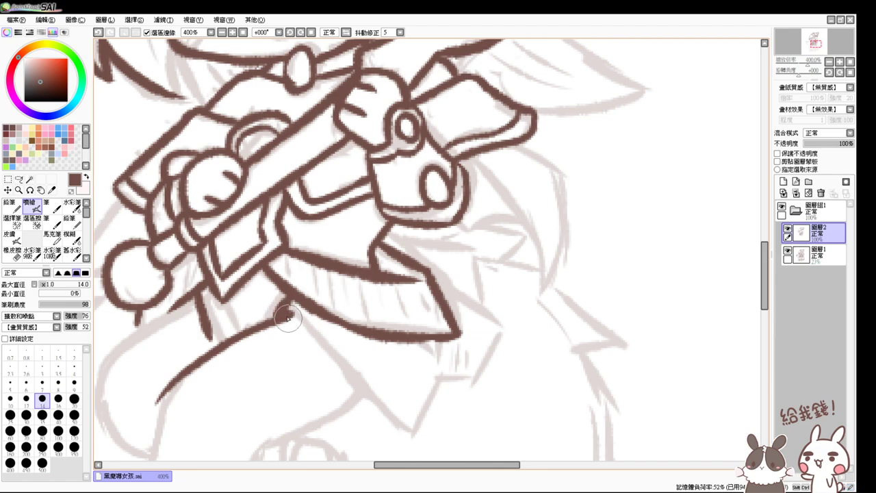
Step: Ink the pointed skirt panel below the band and the angular folds behind the band's outer end
drag(288, 308, 356, 375)
drag(427, 385, 387, 316)
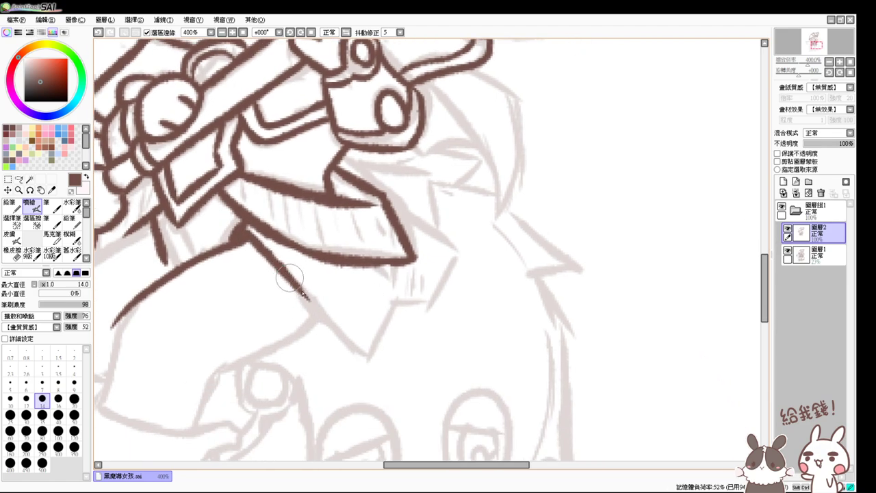
mouse_move(299, 303)
mouse_down()
mouse_move(363, 351)
mouse_move(413, 289)
mouse_move(408, 295)
mouse_move(438, 301)
mouse_up()
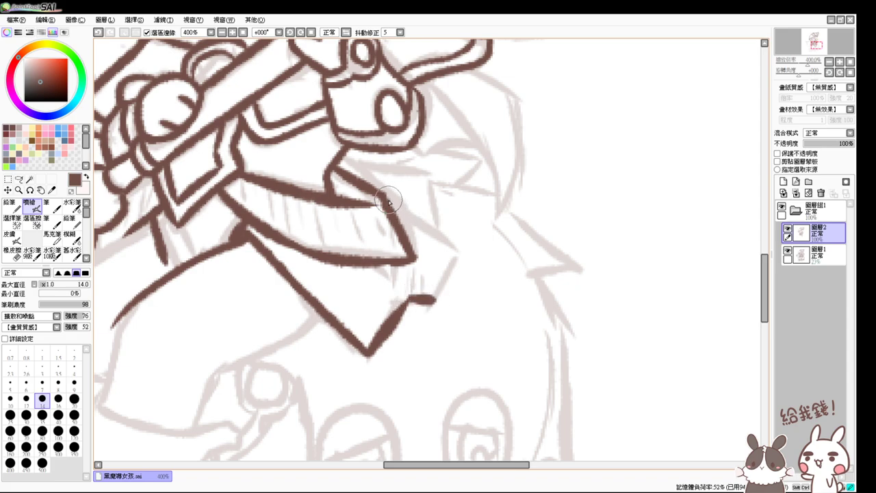
mouse_move(381, 196)
mouse_down()
mouse_move(465, 250)
mouse_move(462, 260)
mouse_move(459, 246)
mouse_move(433, 301)
mouse_up()
drag(379, 264, 401, 279)
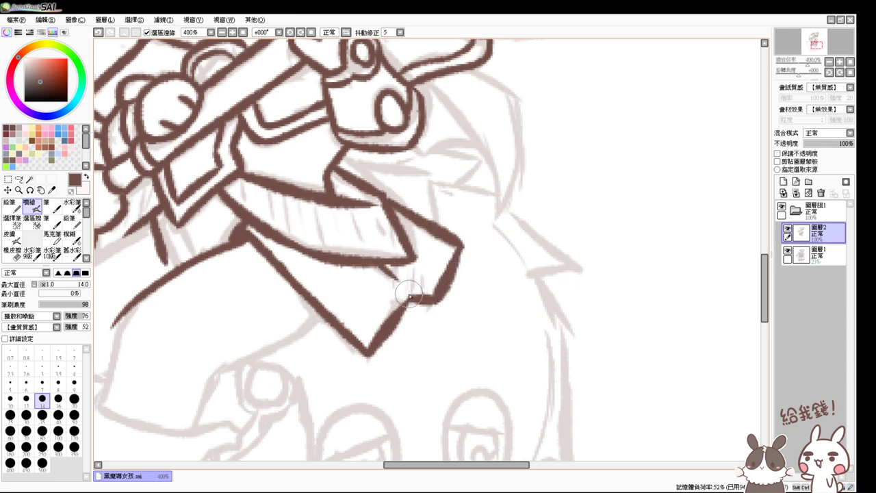
mouse_move(339, 163)
mouse_down()
mouse_move(397, 166)
mouse_move(430, 179)
mouse_move(436, 212)
mouse_up()
Step: Ink the far leg's rounded knee as one long curve from below the staff's ball tip to the near leg
drag(358, 263, 469, 226)
drag(256, 191, 172, 247)
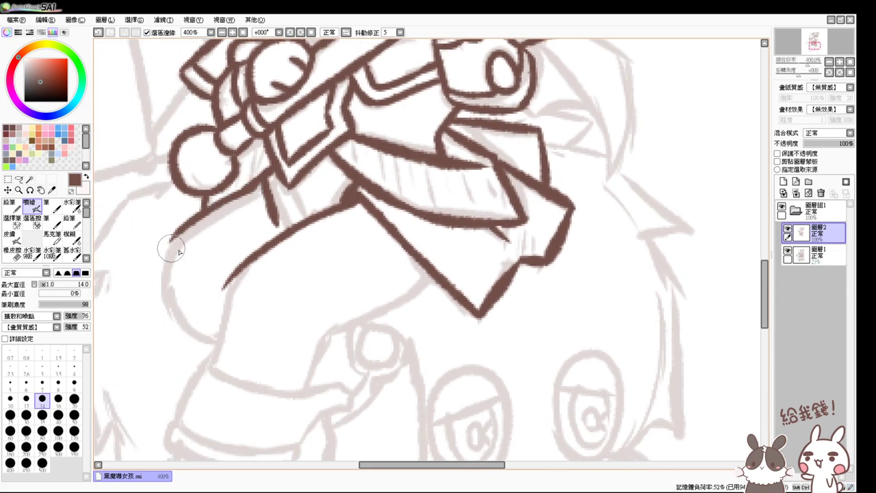
key(ctrl+z)
mouse_move(263, 183)
mouse_down()
mouse_move(216, 205)
mouse_move(182, 246)
mouse_move(180, 234)
mouse_move(197, 319)
mouse_up()
key(ctrl+z)
drag(187, 229, 205, 330)
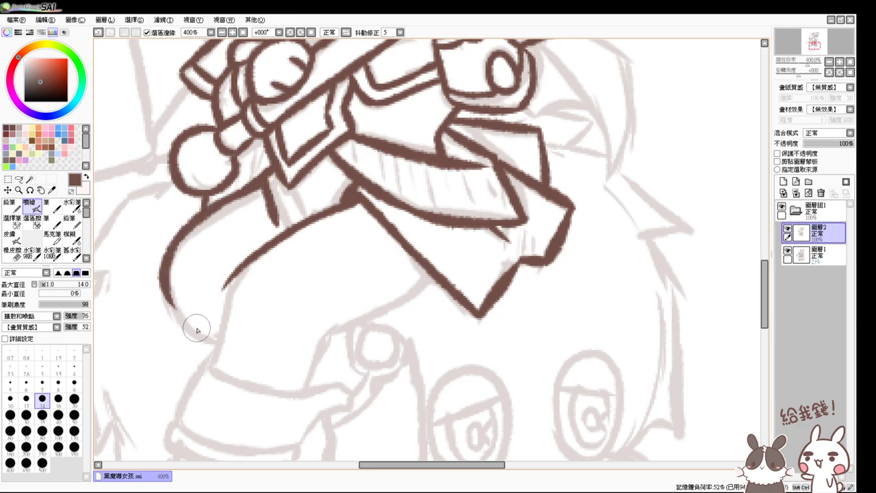
mouse_move(173, 302)
mouse_down()
mouse_move(193, 328)
mouse_move(219, 338)
mouse_up()
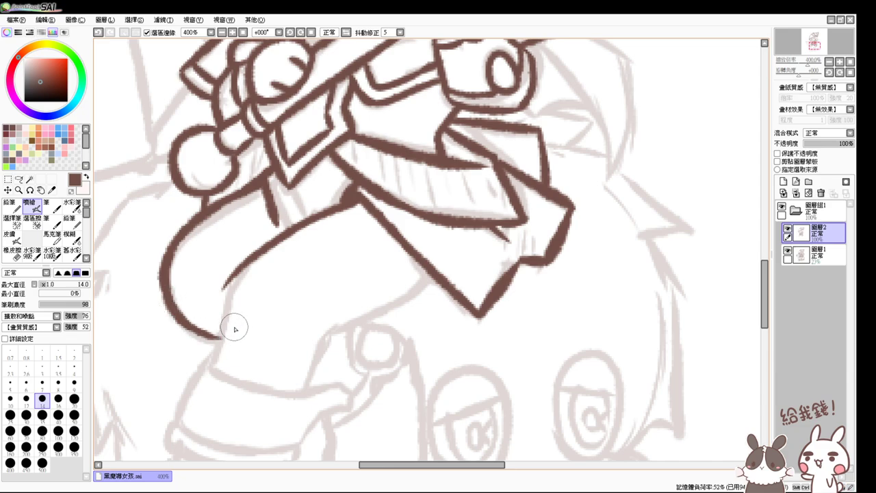
Step: Trim the end of the near thigh's line and ink the leg's front and rear edges down to the boot
drag(319, 336, 321, 283)
key(e)
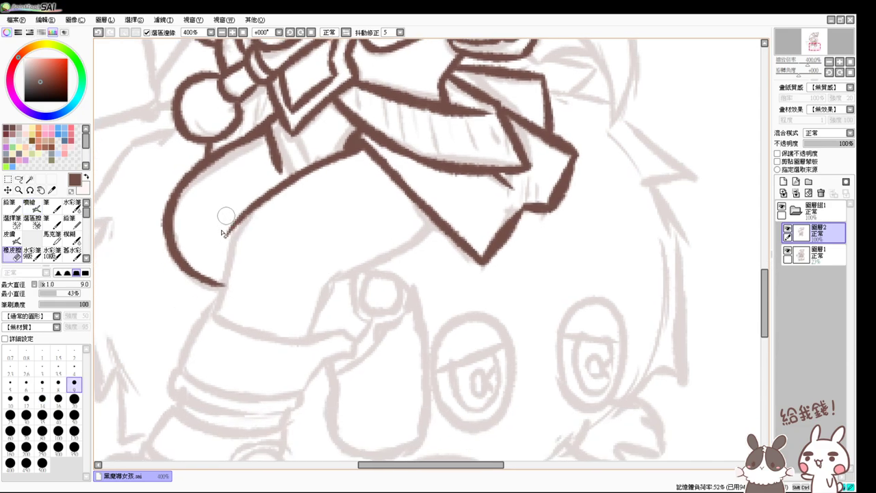
mouse_move(223, 234)
mouse_down()
mouse_move(231, 211)
mouse_move(216, 303)
mouse_up()
key(b)
key(ctrl+z)
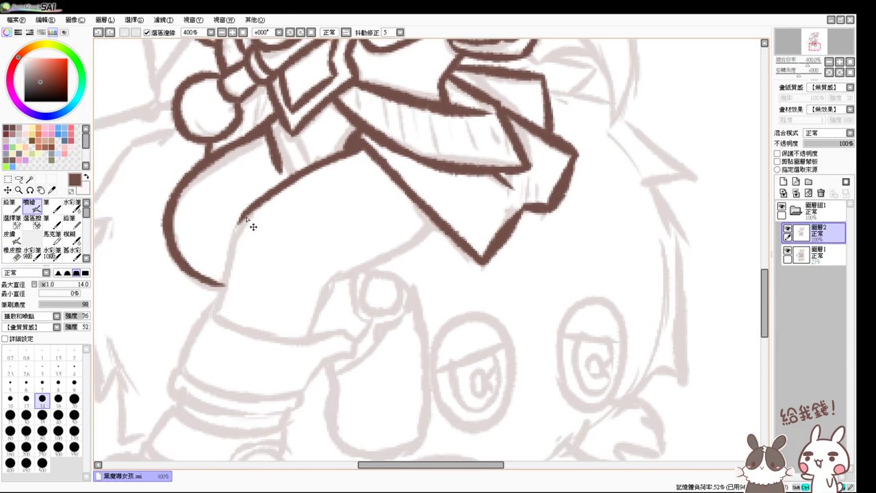
drag(247, 209, 217, 290)
drag(225, 259, 214, 312)
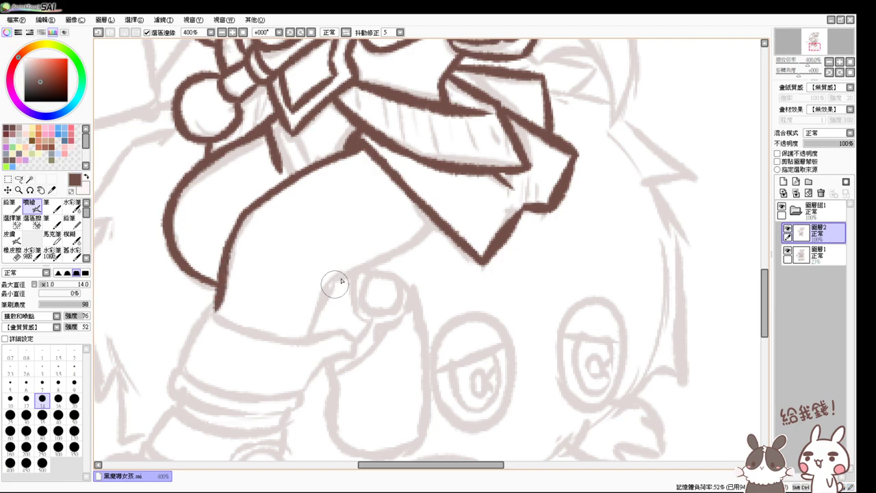
mouse_move(332, 277)
mouse_down()
mouse_move(405, 246)
mouse_move(328, 275)
mouse_move(296, 345)
mouse_move(319, 280)
mouse_move(306, 333)
mouse_move(319, 307)
mouse_up()
key(ctrl+z)
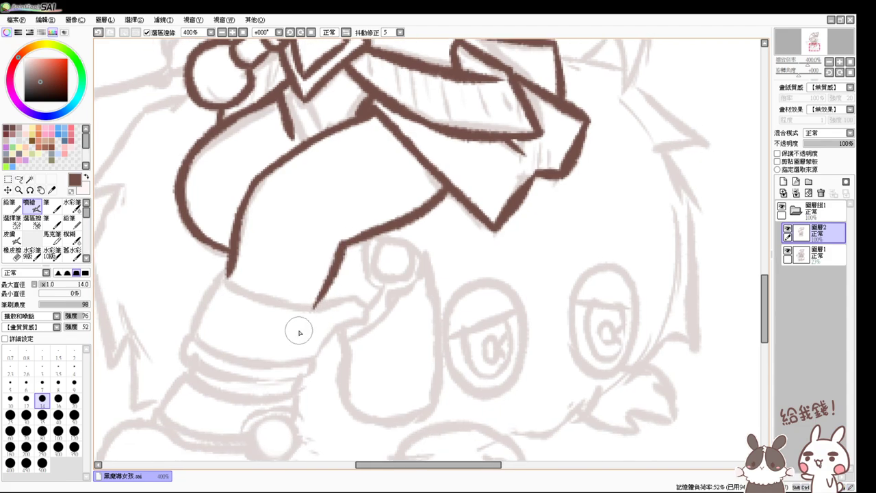
Step: Ink the boot's curved top edge across the near leg
key(e)
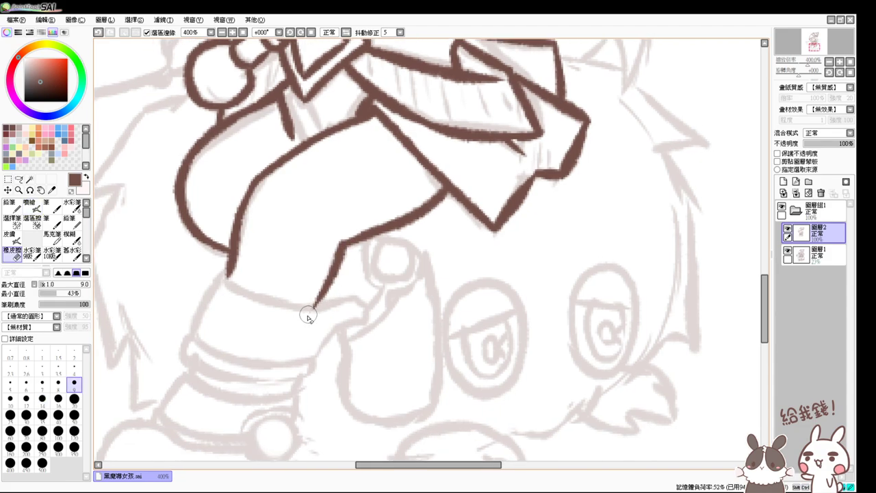
key(e)
drag(226, 276, 314, 304)
key(ctrl+z)
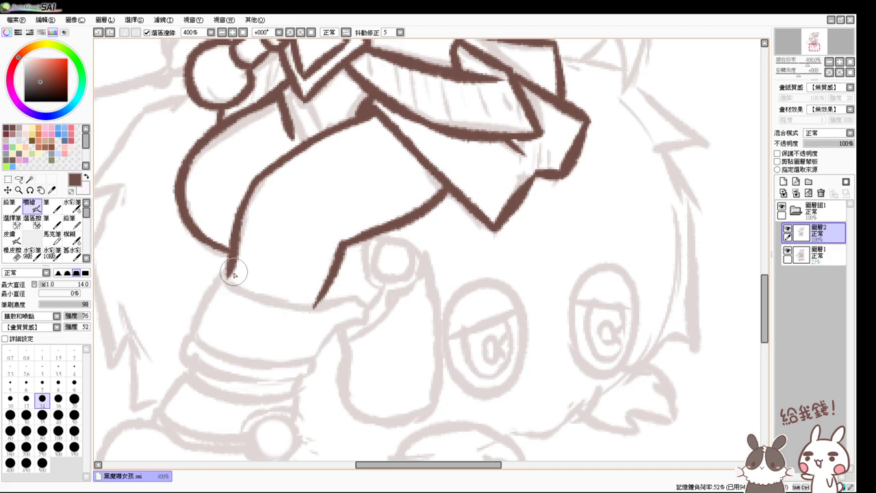
Step: Ink the knee-side opening of the front boot, its back edge and the pointed flap of its cuff over the sketch
mouse_move(229, 269)
mouse_down()
mouse_move(282, 290)
mouse_move(236, 285)
mouse_move(278, 308)
mouse_move(318, 301)
mouse_up()
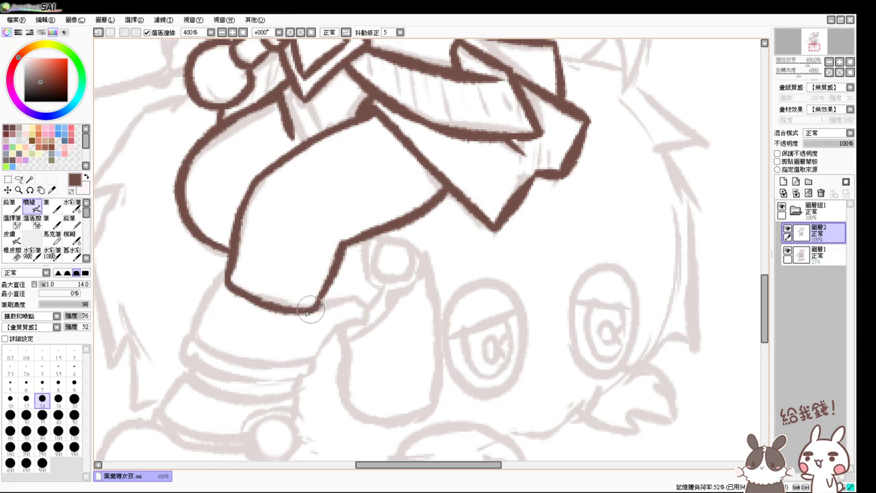
drag(228, 276, 194, 337)
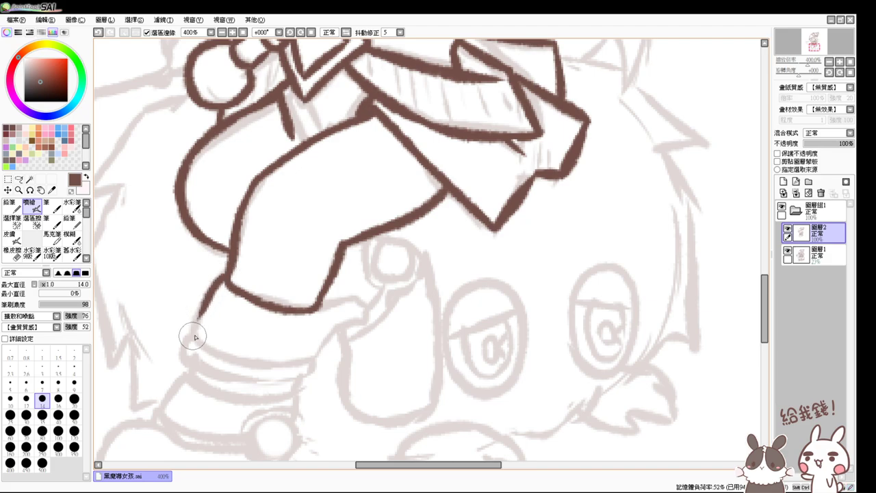
drag(212, 292, 194, 340)
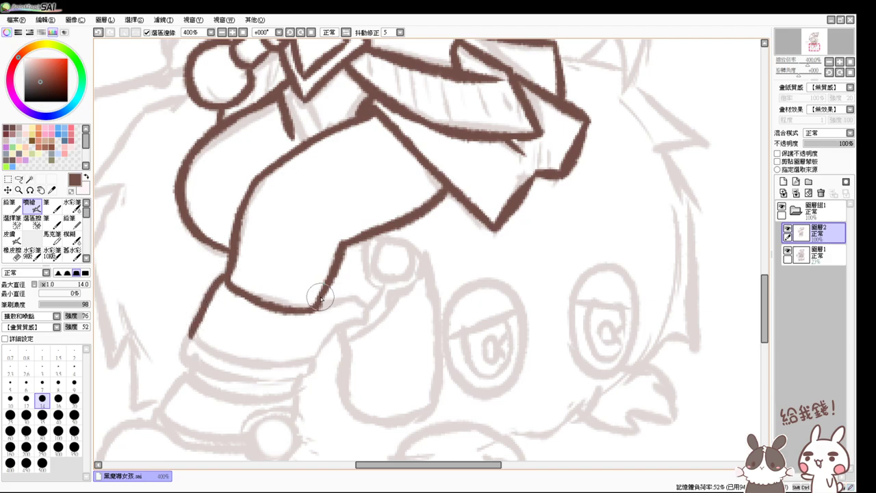
mouse_move(320, 299)
mouse_down()
mouse_move(358, 306)
mouse_move(355, 320)
mouse_move(313, 359)
mouse_up()
drag(192, 335, 297, 368)
key(ctrl+z)
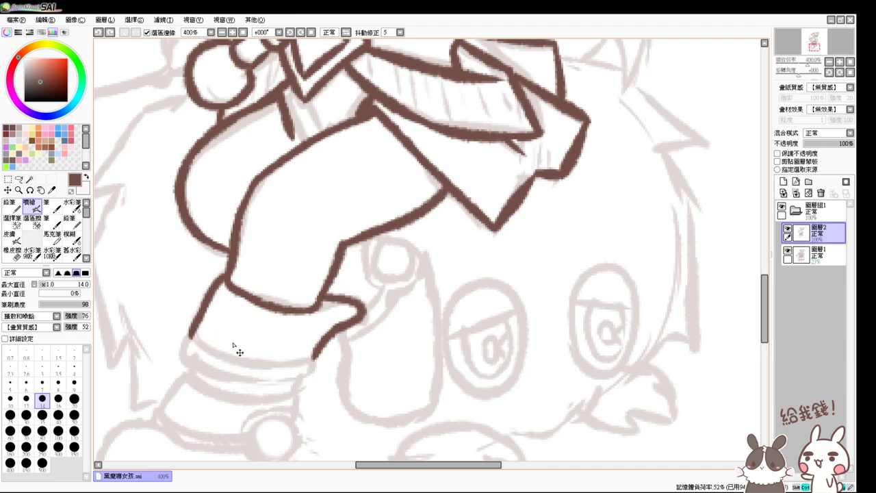
Step: Ink the lower edge of the front boot's cuff and the rounded band directly beneath it
mouse_move(192, 335)
mouse_down()
mouse_move(298, 366)
mouse_move(242, 361)
mouse_move(253, 334)
mouse_up()
mouse_move(175, 283)
mouse_down()
mouse_move(175, 314)
mouse_move(169, 302)
mouse_move(219, 327)
mouse_move(180, 312)
mouse_move(295, 321)
mouse_move(234, 335)
mouse_move(254, 335)
mouse_move(178, 321)
mouse_up()
key(ctrl+z)
key(ctrl+z)
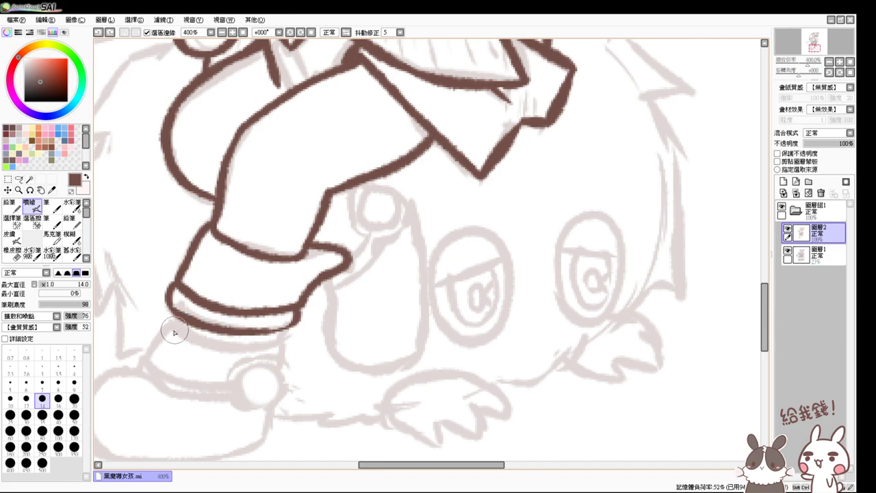
Step: Ink the back edge of the ankle and the second, narrower band below the boot cuff
drag(175, 323, 143, 355)
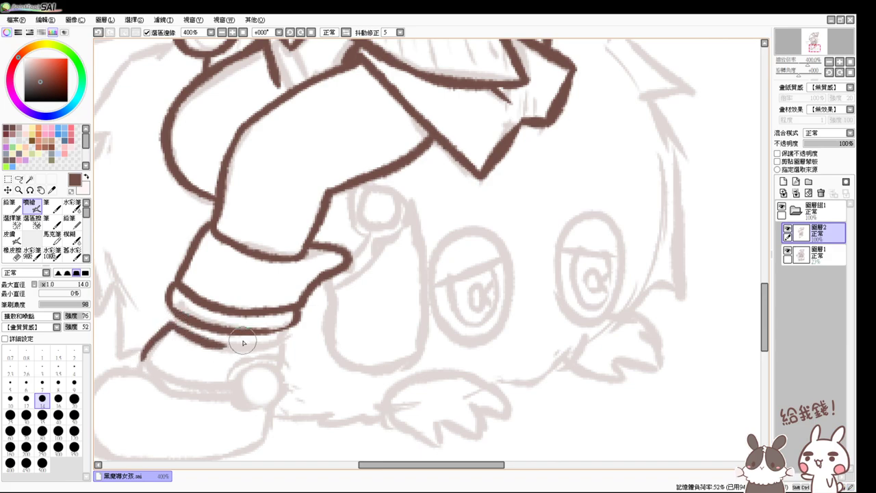
mouse_move(170, 320)
mouse_down()
mouse_move(195, 338)
mouse_move(286, 335)
mouse_move(298, 317)
mouse_up()
drag(176, 316, 179, 328)
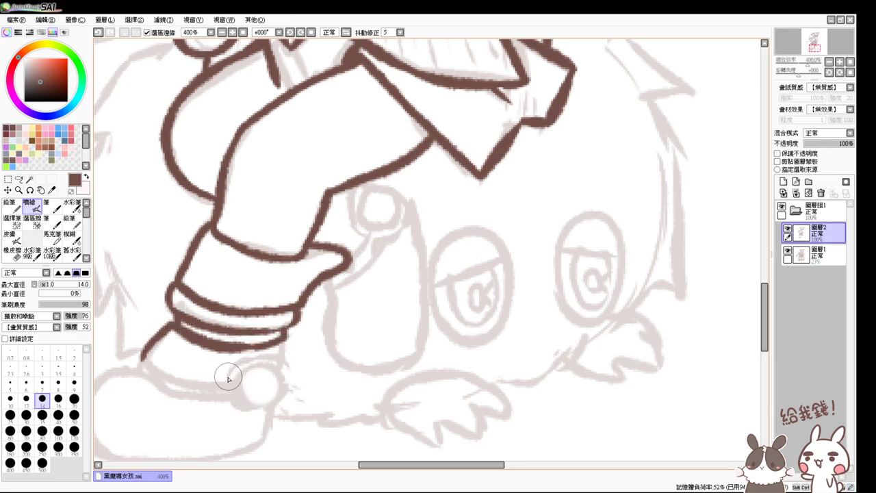
Step: Ink the arc over the round ankle buckle and the upper edge of the strap leading to it
drag(228, 377, 282, 371)
key(ctrl+z)
mouse_move(229, 377)
mouse_down()
mouse_move(252, 361)
mouse_move(287, 386)
mouse_up()
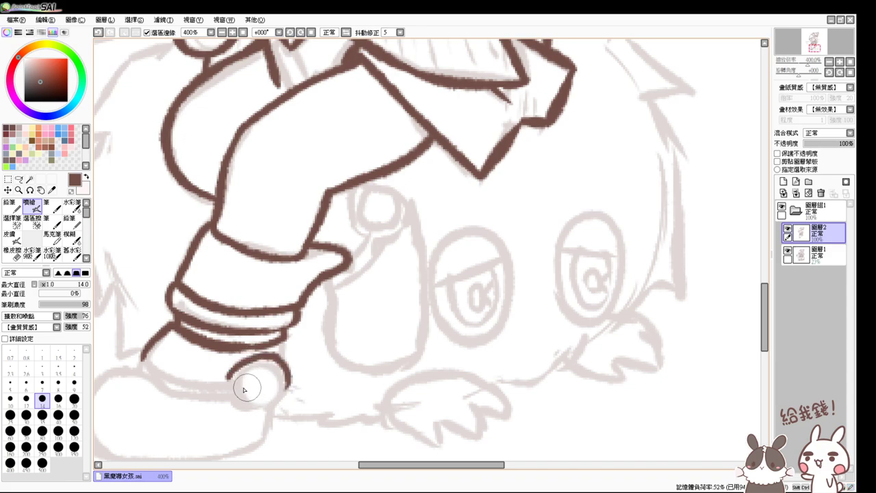
mouse_move(143, 358)
mouse_down()
mouse_move(176, 374)
mouse_move(234, 376)
mouse_up()
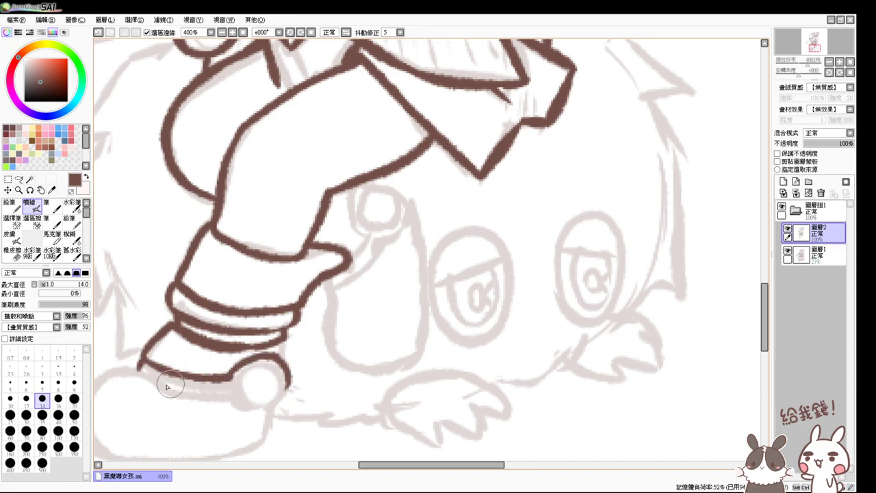
Step: Ink the strap's lower edge and complete the round buckle with its inner circle, cleaning up the lines
drag(163, 390, 241, 386)
key(ctrl+z)
mouse_move(166, 388)
mouse_down()
mouse_move(211, 399)
mouse_move(268, 383)
mouse_move(248, 397)
mouse_move(269, 367)
mouse_move(262, 403)
mouse_move(247, 385)
mouse_move(278, 400)
mouse_move(266, 388)
mouse_move(287, 395)
mouse_move(242, 426)
mouse_up()
key(e)
key(b)
key(e)
key(b)
key(e)
key(b)
mouse_move(299, 387)
mouse_down()
mouse_move(252, 419)
mouse_move(278, 401)
mouse_move(232, 405)
mouse_move(283, 398)
mouse_move(252, 413)
mouse_move(269, 411)
mouse_move(263, 414)
mouse_move(270, 384)
mouse_move(310, 357)
mouse_up()
key(ctrl+z)
key(ctrl+z)
key(ctrl+z)
key(ctrl+z)
key(e)
key(b)
Step: Ink the rounded foot outline of the front boot and the short ankle line above the buckle
drag(143, 351, 214, 364)
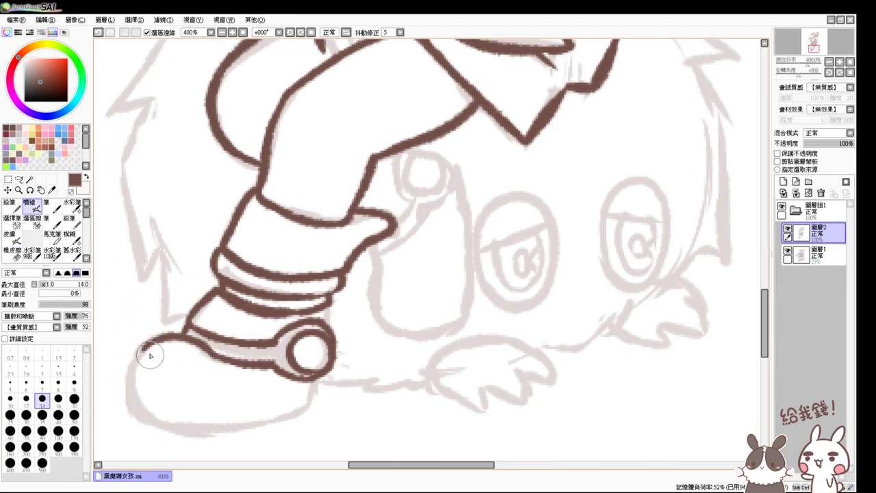
mouse_move(145, 348)
mouse_down()
mouse_move(138, 411)
mouse_move(160, 413)
mouse_move(135, 401)
mouse_move(171, 424)
mouse_move(221, 423)
mouse_move(137, 411)
mouse_move(133, 405)
mouse_move(250, 422)
mouse_move(209, 428)
mouse_move(216, 429)
mouse_move(299, 413)
mouse_up()
key(ctrl+z)
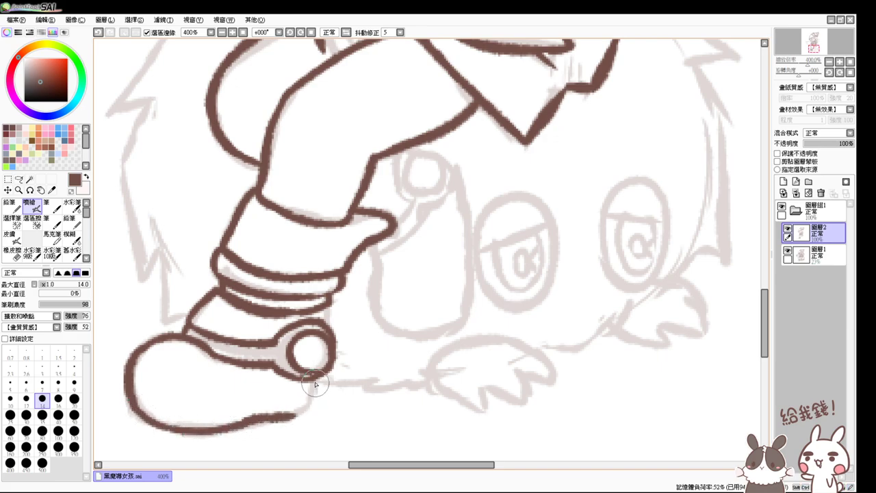
mouse_move(314, 378)
mouse_down()
mouse_move(301, 407)
mouse_move(284, 413)
mouse_up()
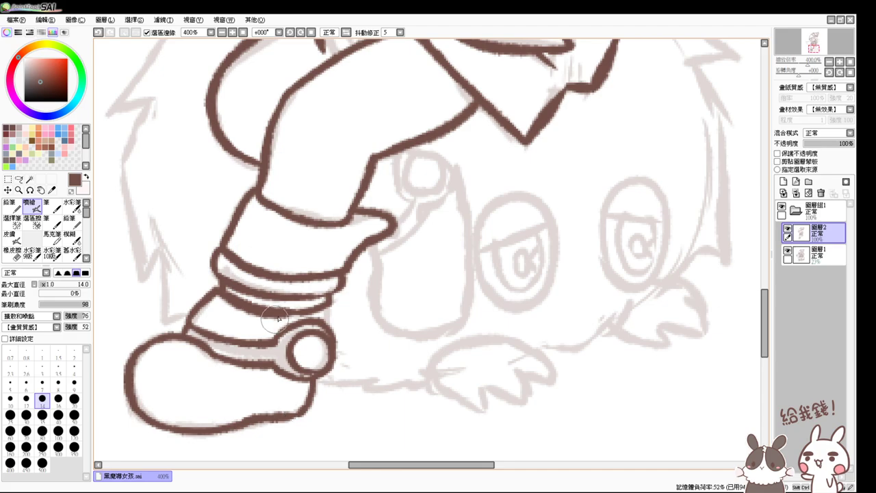
drag(325, 310, 326, 317)
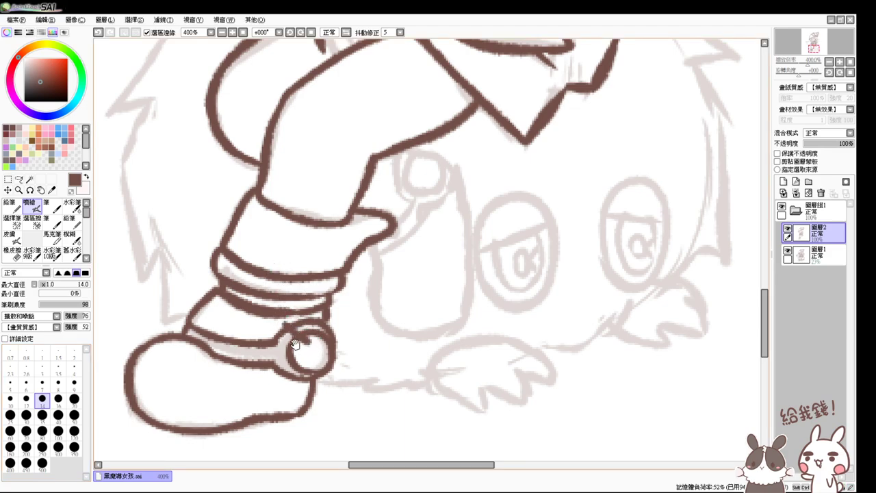
key(ctrl+z)
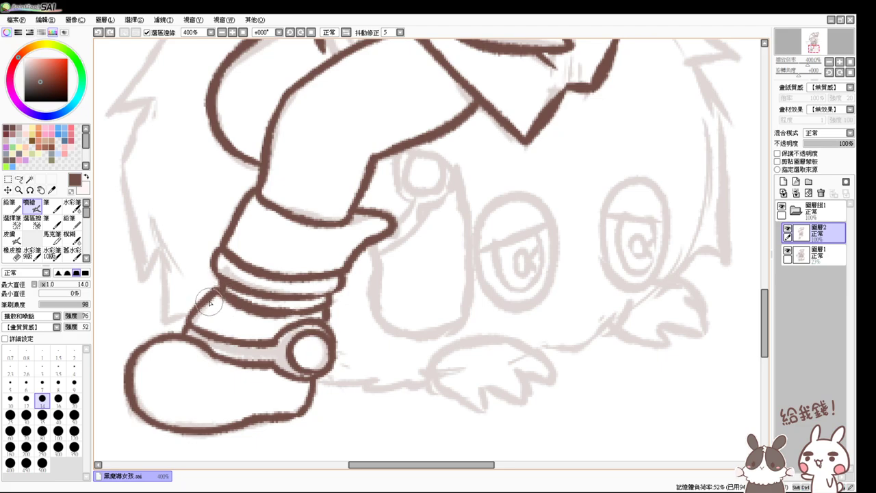
Step: Ink a curved fold across the front boot's ankle below the bands and rework the ankle's back edge around it
key(e)
mouse_move(209, 293)
mouse_down()
mouse_move(204, 312)
mouse_move(263, 327)
mouse_move(250, 326)
mouse_up()
key(b)
key(ctrl+z)
drag(203, 313, 283, 322)
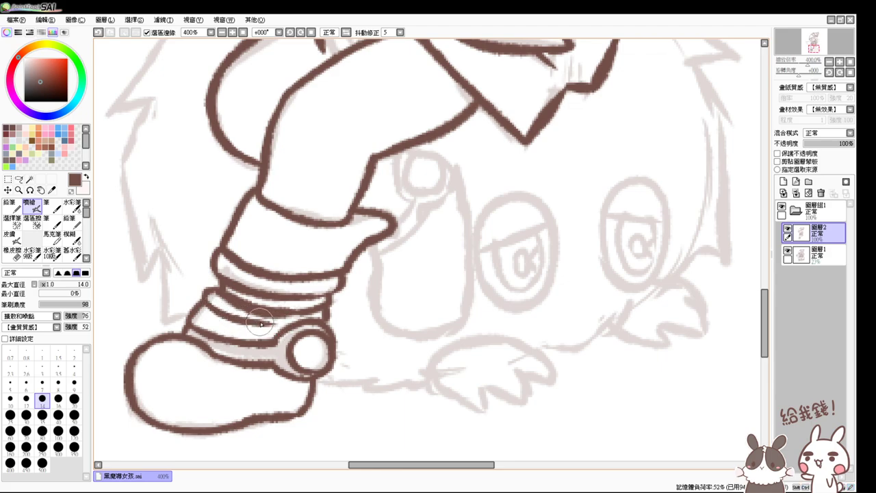
key(ctrl+z)
drag(227, 315, 296, 325)
key(ctrl+z)
key(ctrl+z)
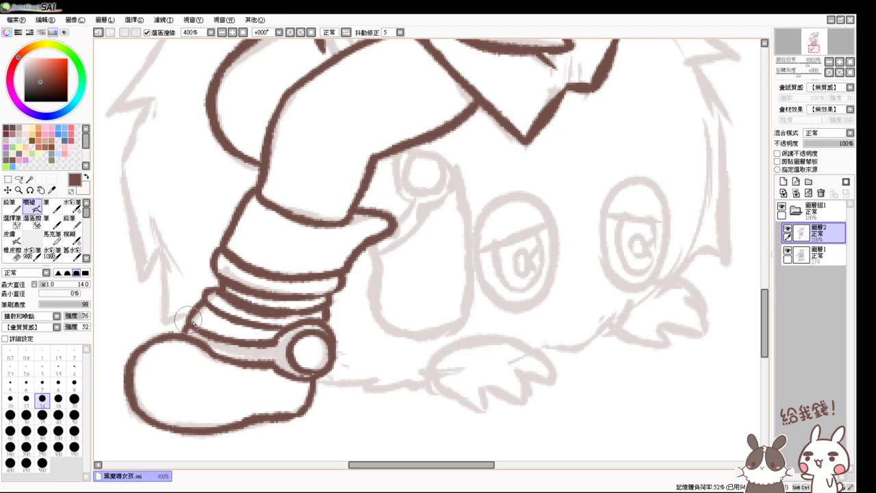
key(e)
key(e)
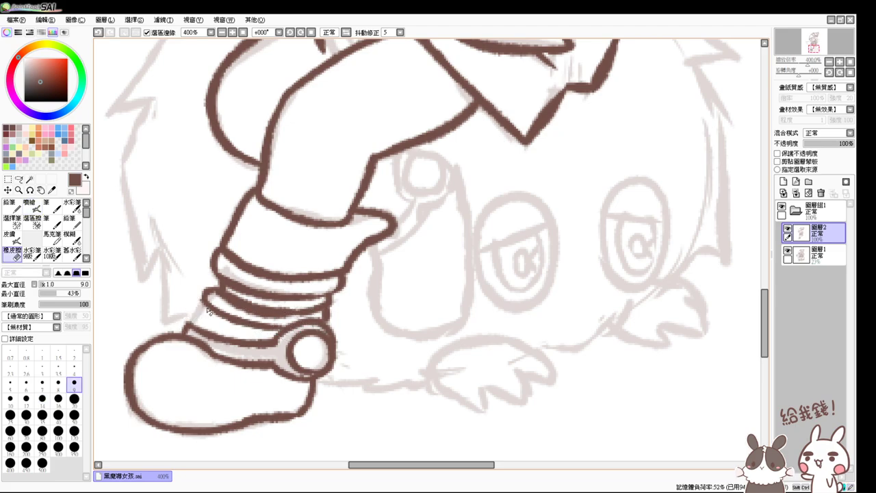
Step: Ink the rear boot's strap and its round buckle with the inner circle beside the front boot's flap
scroll(159, 306, up, 3)
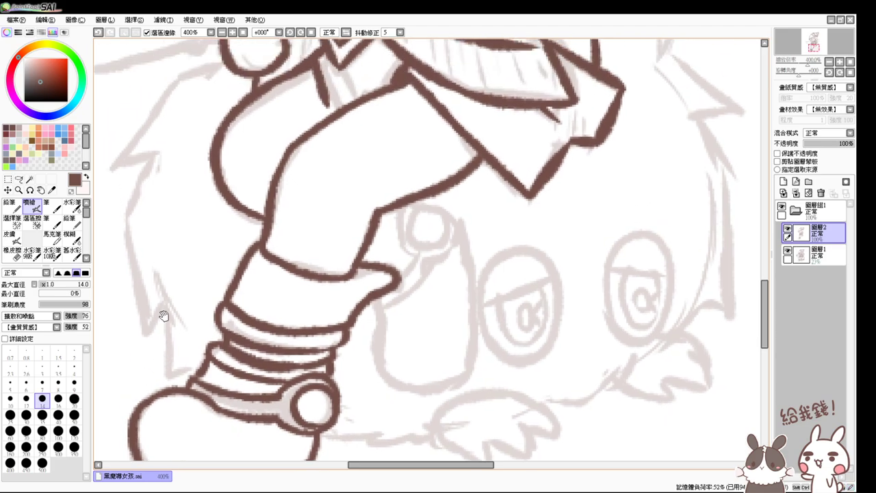
scroll(343, 313, right, 2)
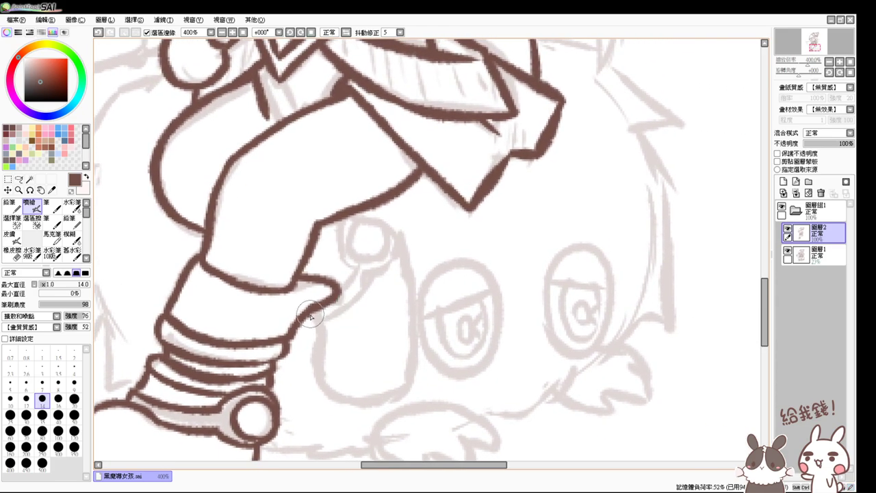
drag(312, 319, 378, 271)
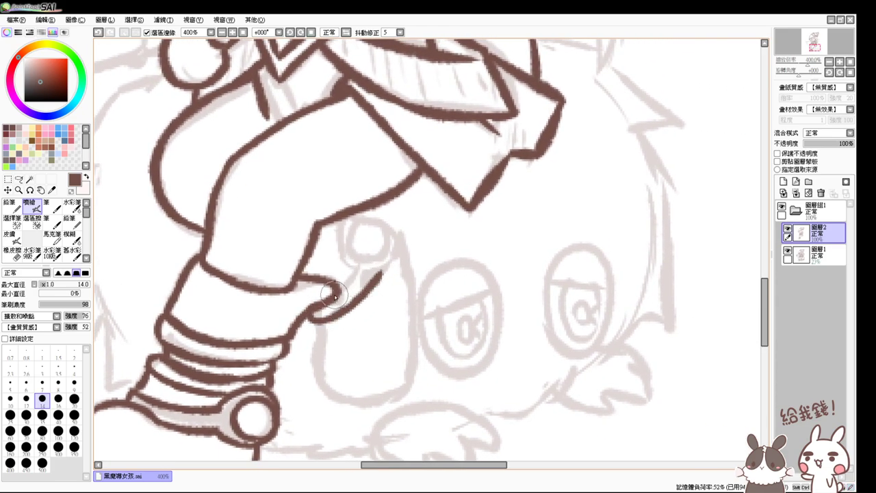
mouse_move(335, 297)
mouse_down()
mouse_move(366, 263)
mouse_move(355, 252)
mouse_move(368, 261)
mouse_move(361, 234)
mouse_move(341, 250)
mouse_move(348, 261)
mouse_move(399, 269)
mouse_up()
key(ctrl+z)
key(ctrl+z)
key(ctrl+z)
mouse_move(398, 232)
mouse_down()
mouse_move(405, 258)
mouse_move(398, 271)
mouse_up()
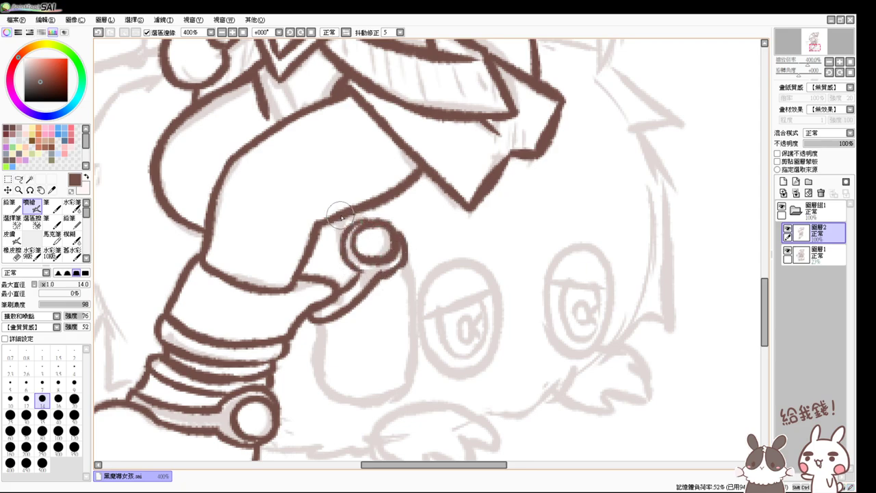
Step: Ink the curved edge of the rear boot between the knee and the front boot's flap
mouse_move(344, 217)
mouse_down()
mouse_move(360, 224)
mouse_move(304, 266)
mouse_up()
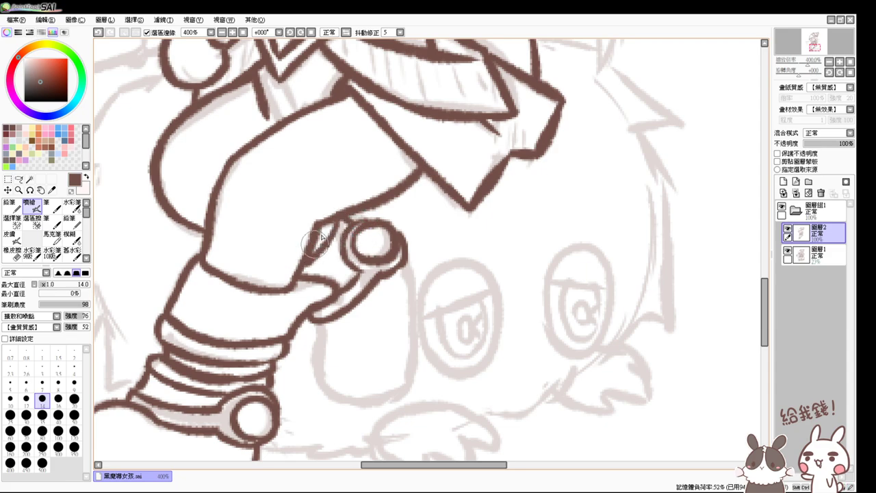
key(ctrl+z)
drag(336, 220, 303, 266)
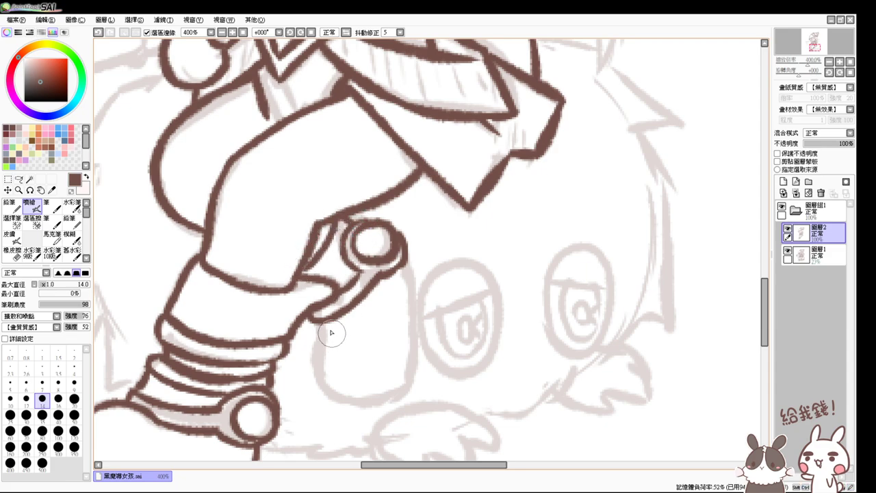
Step: Ink the rounded foot outline of the rear boot below its strap and buckle
mouse_move(319, 319)
mouse_down()
mouse_move(313, 363)
mouse_move(358, 396)
mouse_move(393, 381)
mouse_up()
drag(406, 252, 411, 314)
key(ctrl+z)
key(ctrl+z)
mouse_move(405, 250)
mouse_down()
mouse_move(413, 358)
mouse_move(393, 386)
mouse_move(371, 392)
mouse_up()
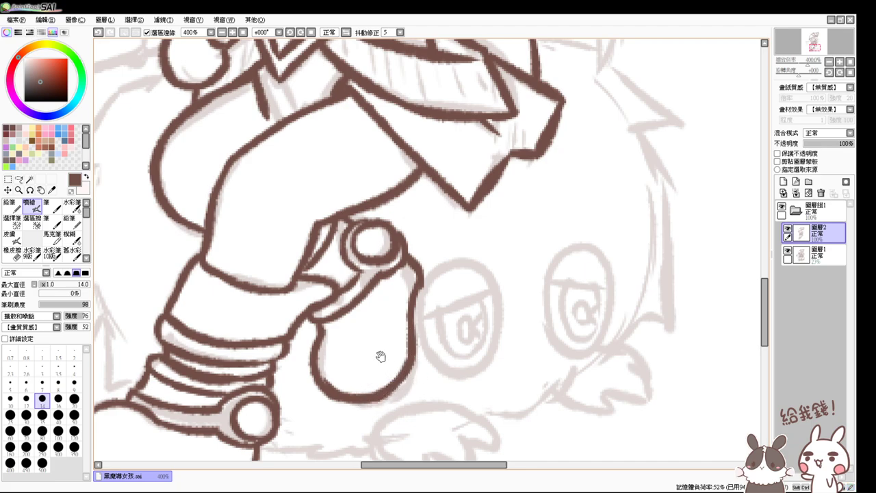
Step: Ink the remaining staff edge between the legs and the slanted clothing line under the front of the skirt
mouse_move(380, 356)
mouse_down()
mouse_move(430, 394)
mouse_move(483, 402)
mouse_up()
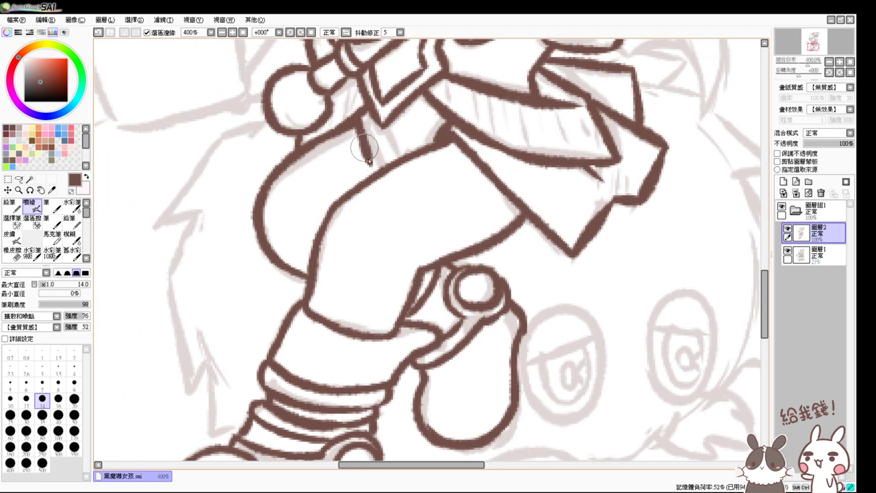
mouse_move(368, 161)
mouse_down()
mouse_move(375, 171)
mouse_move(376, 120)
mouse_up()
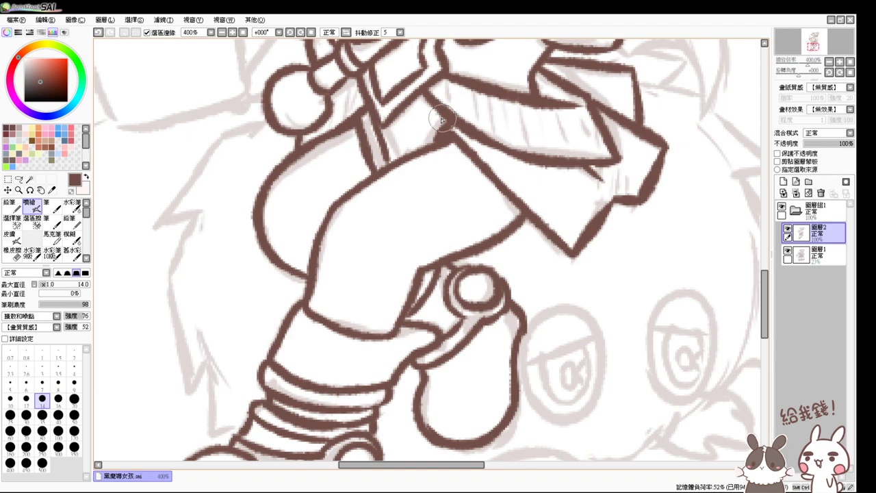
drag(437, 107, 414, 151)
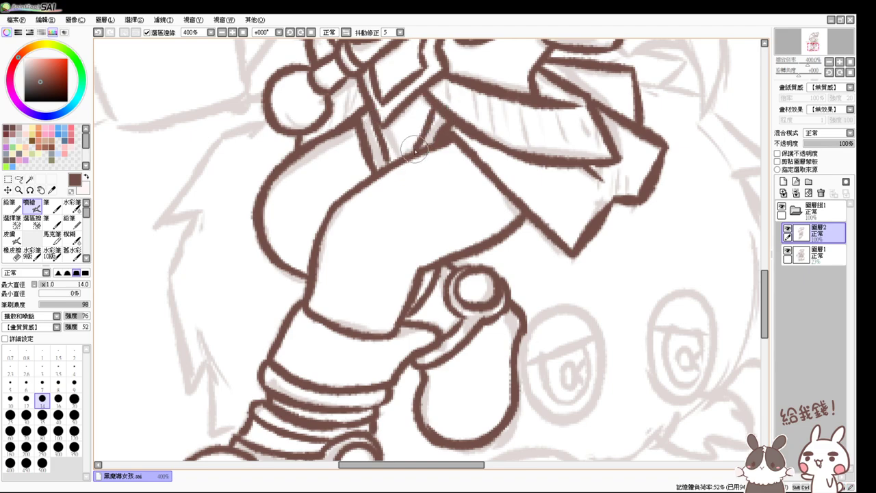
Step: Ink the inner edge of the side hair lock and the short strand between the jaw and the shoulder
click(243, 32)
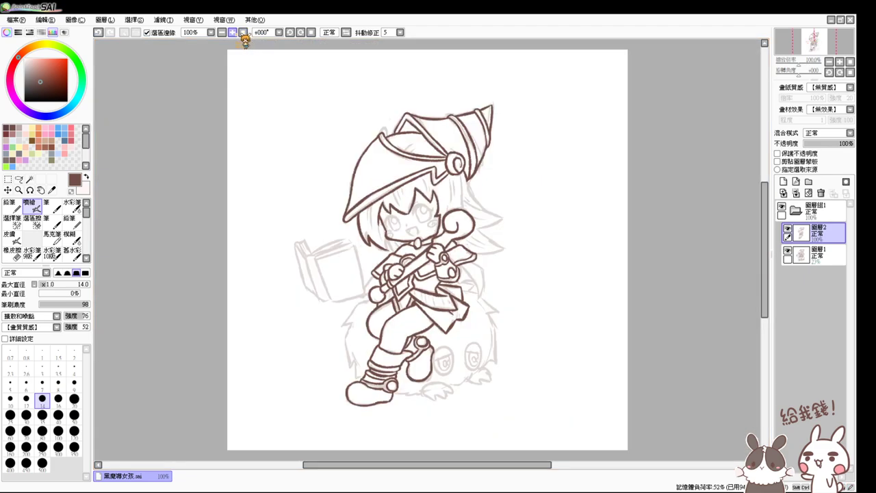
click(233, 32)
click(233, 32)
drag(320, 175, 330, 252)
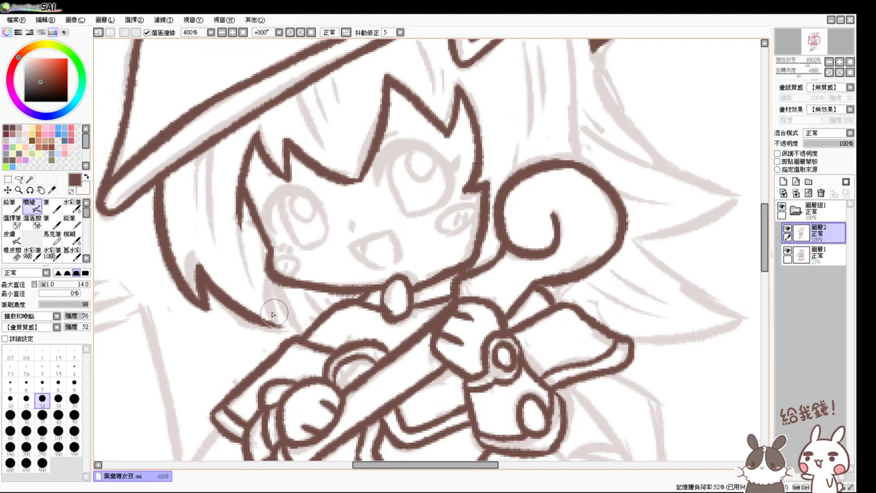
mouse_move(274, 303)
mouse_down()
mouse_move(281, 325)
mouse_move(299, 316)
mouse_move(275, 302)
mouse_move(281, 317)
mouse_up()
key(ctrl+z)
key(ctrl+z)
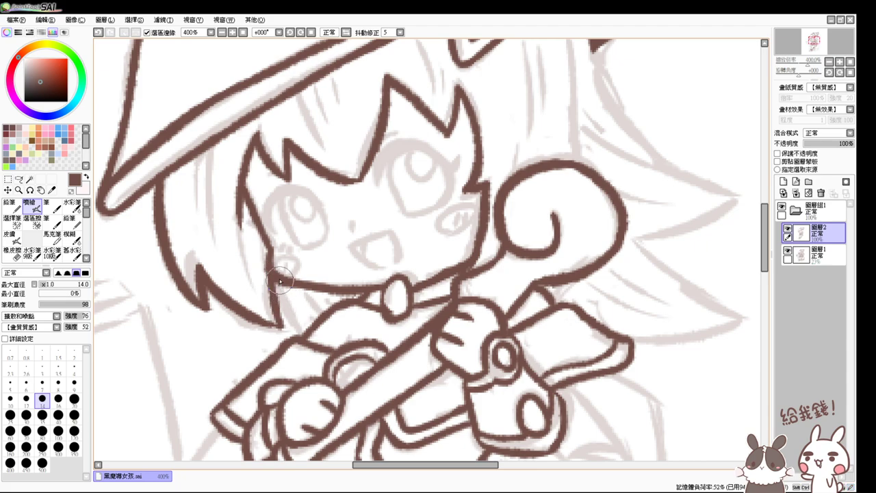
key(ctrl+z)
drag(278, 275, 308, 319)
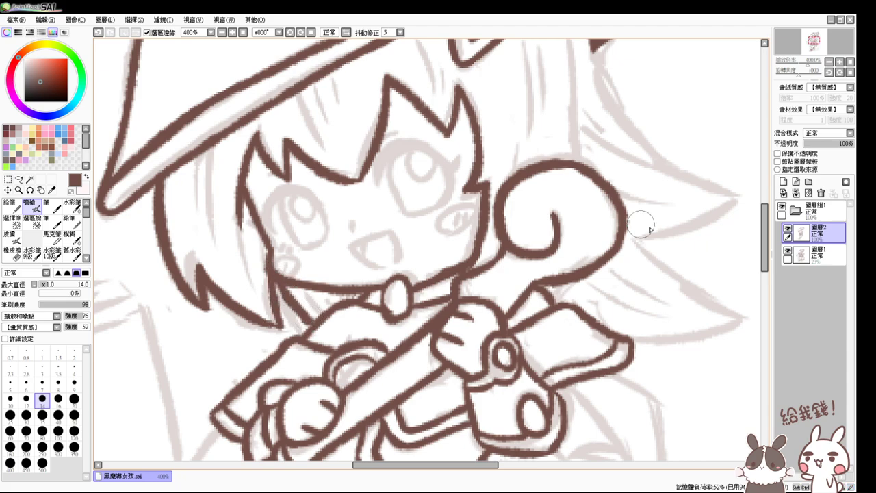
key(ctrl+z)
drag(276, 280, 301, 317)
key(ctrl+z)
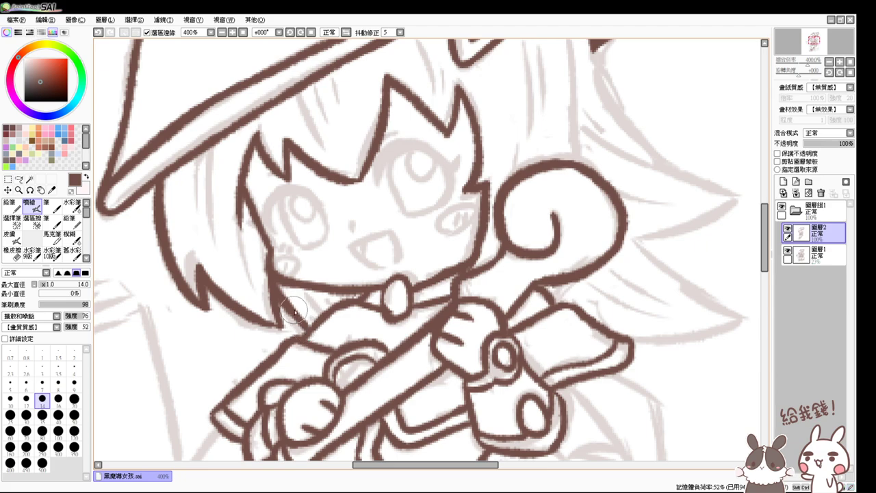
Step: Ink the long hair edge running from the hat's round ornament down to the staff's curled head
mouse_move(420, 225)
mouse_down()
mouse_move(384, 270)
mouse_move(305, 296)
mouse_up()
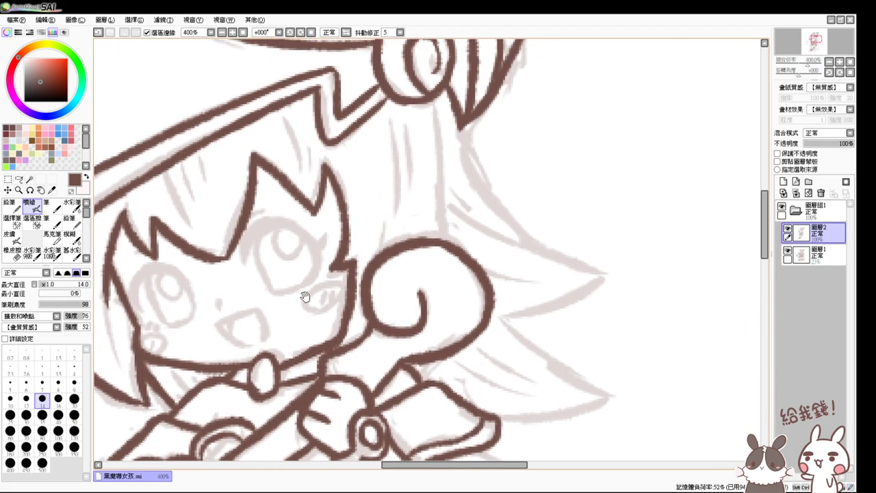
key(ctrl+z)
mouse_move(431, 100)
mouse_down()
mouse_move(423, 241)
mouse_move(435, 147)
mouse_move(428, 224)
mouse_up()
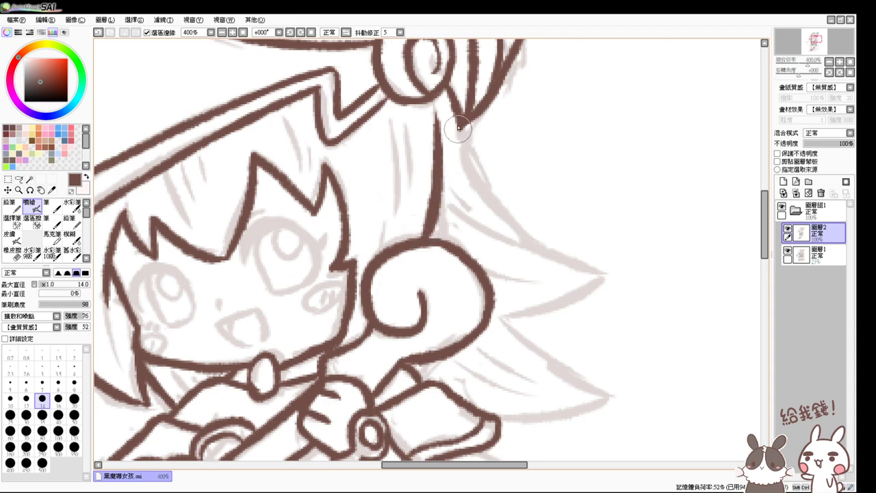
Step: Ink the upper pointed hair lock, from the hat down its outer edge to the tip and back to the staff curl
drag(459, 128, 499, 205)
key(ctrl+z)
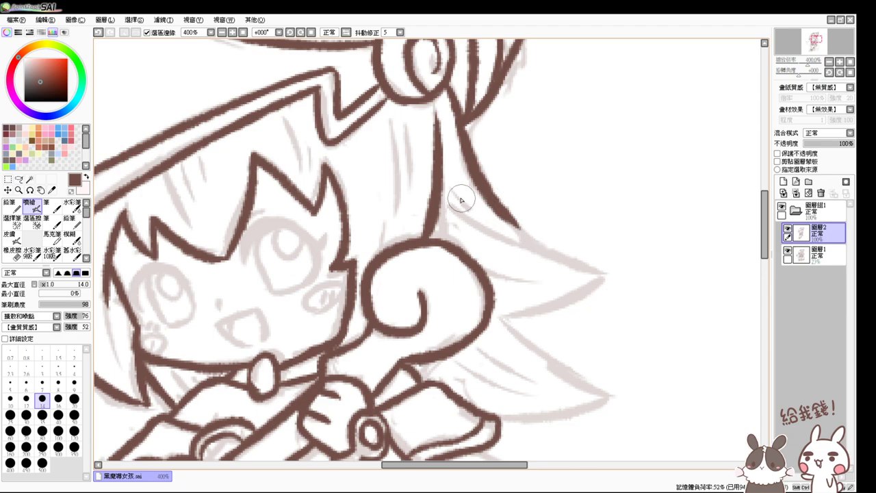
drag(460, 199, 616, 253)
key(ctrl+z)
mouse_move(461, 189)
mouse_down()
mouse_move(619, 264)
mouse_move(604, 276)
mouse_move(610, 268)
mouse_move(571, 258)
mouse_move(612, 270)
mouse_move(491, 320)
mouse_up()
drag(608, 273, 562, 254)
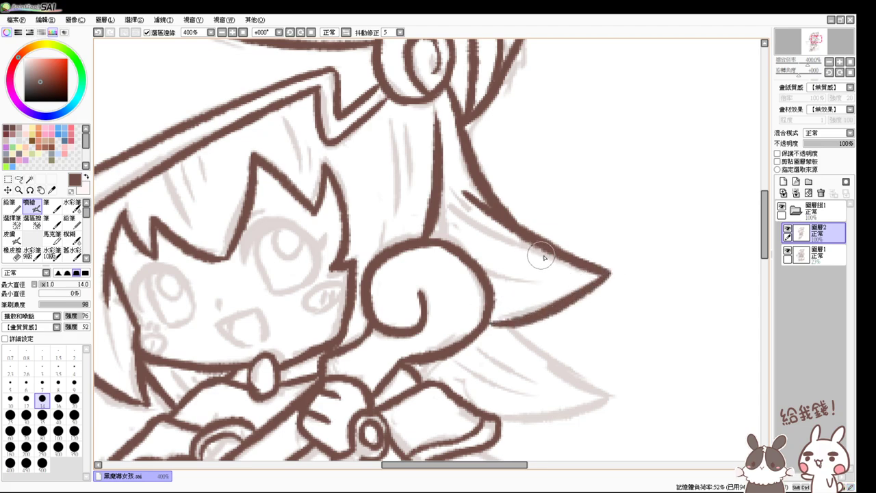
Step: Ink the second pointed hair lock beneath the first, from the staff curl to its tip and back to the sleeve
drag(553, 348, 473, 314)
drag(426, 294, 499, 362)
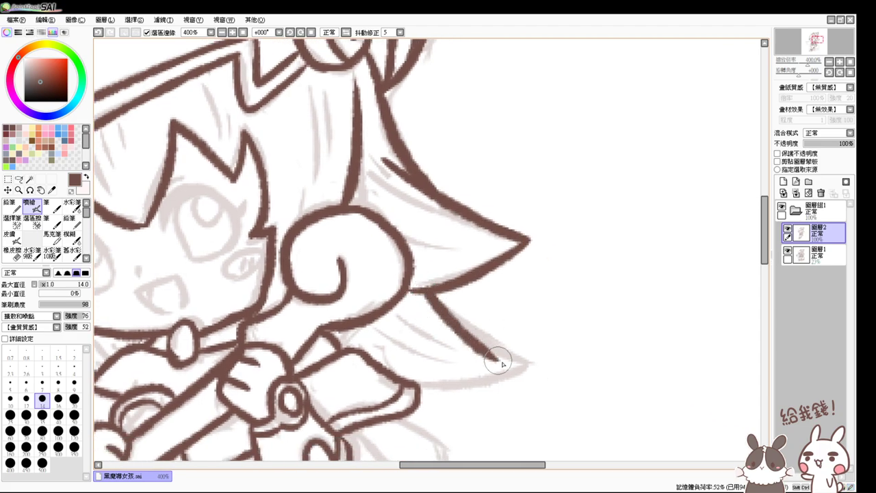
key(ctrl+z)
mouse_move(411, 290)
mouse_down()
mouse_move(513, 363)
mouse_move(505, 355)
mouse_move(520, 359)
mouse_move(416, 399)
mouse_move(428, 401)
mouse_move(437, 327)
mouse_up()
key(ctrl+z)
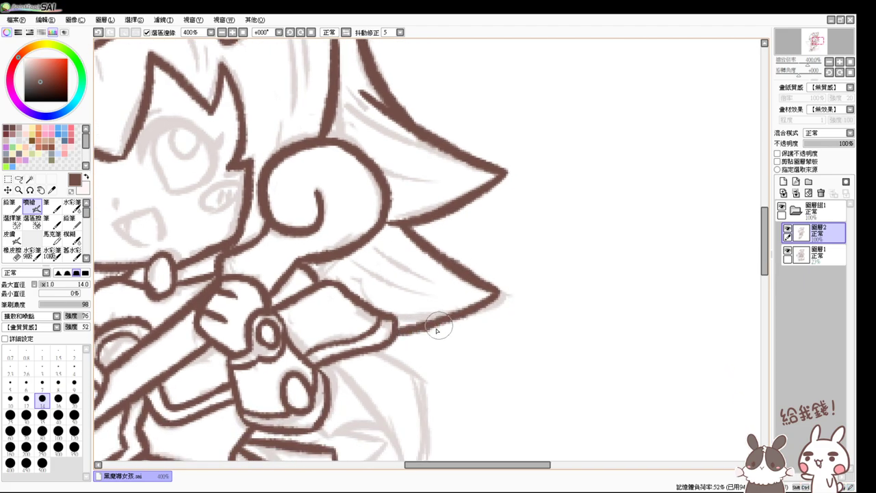
Step: Ink the inner curve of the pointed cloth flap hanging below the raised arm's sleeve
mouse_move(427, 376)
mouse_down()
mouse_move(389, 322)
mouse_move(346, 321)
mouse_move(340, 275)
mouse_up()
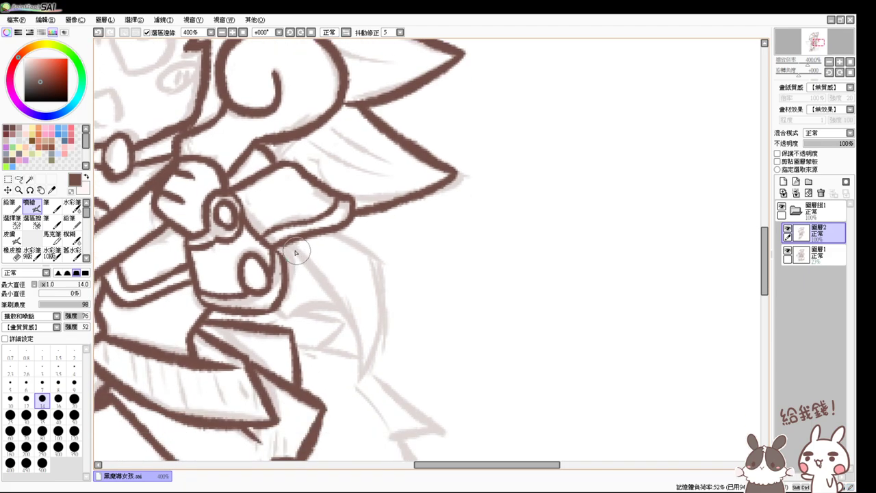
drag(281, 247, 354, 337)
key(ctrl+z)
mouse_move(278, 246)
mouse_down()
mouse_move(352, 324)
mouse_move(364, 356)
mouse_up()
key(ctrl+z)
drag(282, 244, 355, 362)
key(ctrl+z)
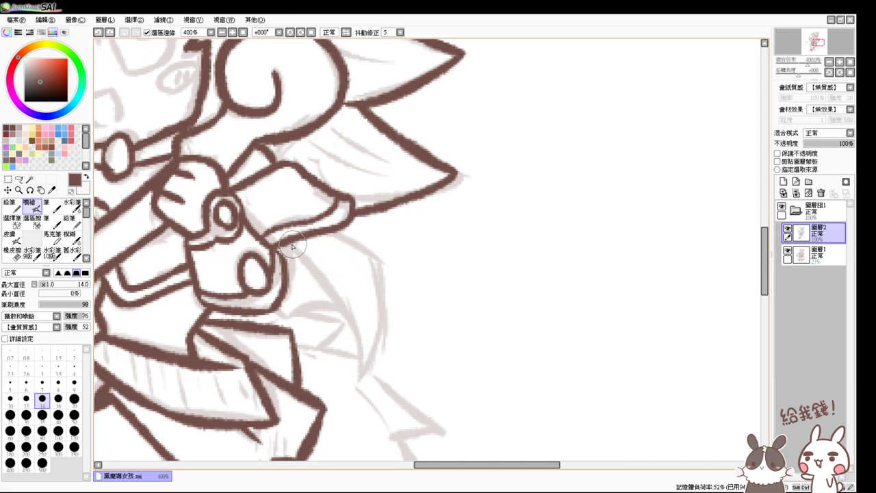
drag(288, 244, 363, 357)
Step: Ink the outer curve of the hanging cloth flap from the sleeve hem around to its lower tip
drag(335, 229, 381, 280)
key(ctrl+z)
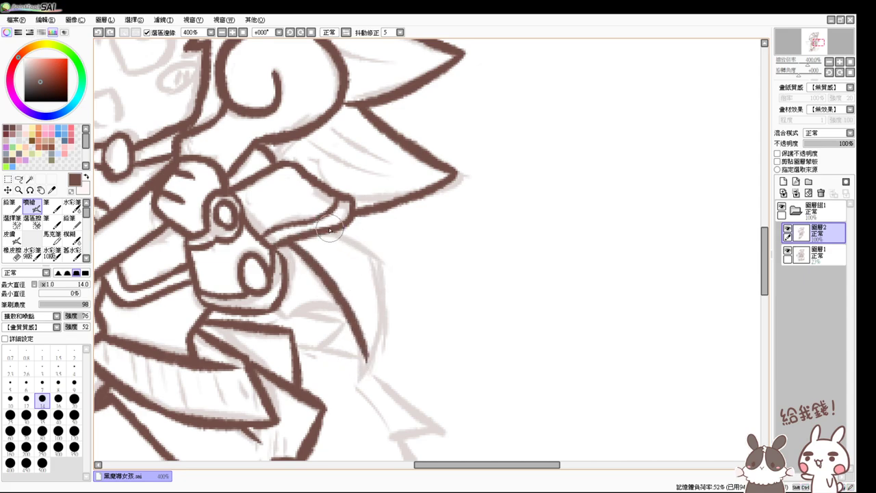
mouse_move(335, 229)
mouse_down()
mouse_move(380, 278)
mouse_move(364, 354)
mouse_move(383, 304)
mouse_up()
key(ctrl+z)
mouse_move(367, 363)
mouse_down()
mouse_move(384, 335)
mouse_move(385, 305)
mouse_move(374, 349)
mouse_move(384, 306)
mouse_up()
key(ctrl+z)
key(ctrl+z)
drag(367, 363, 385, 308)
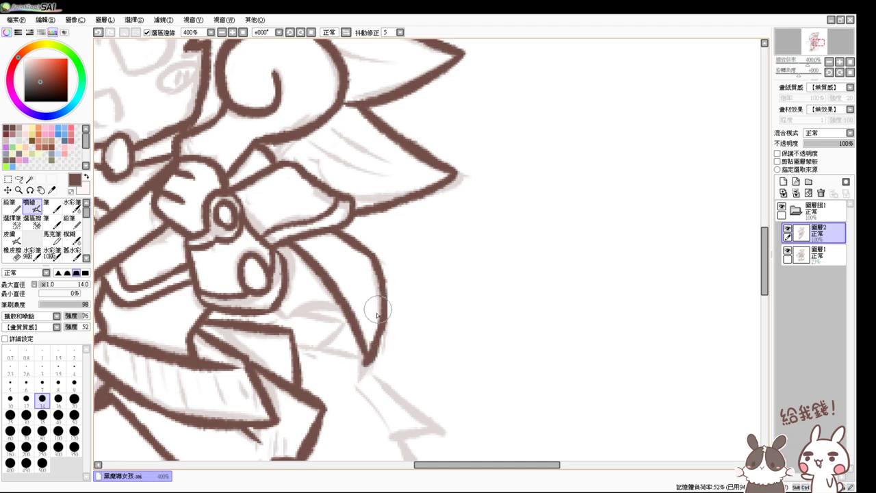
key(ctrl+z)
drag(366, 359, 387, 304)
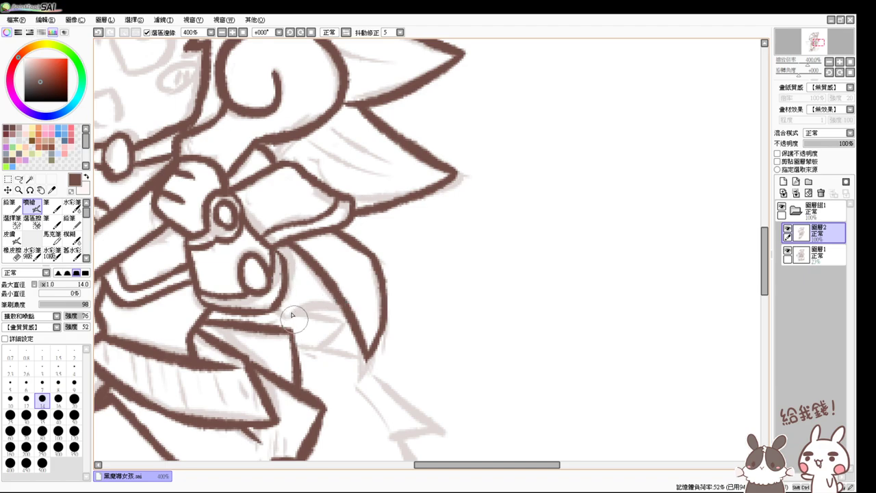
Step: Ink the short wavy edge between the raised arm's cuff and the inner curve of the hanging flap
mouse_move(277, 305)
mouse_down()
mouse_move(284, 316)
mouse_move(340, 308)
mouse_up()
key(ctrl+z)
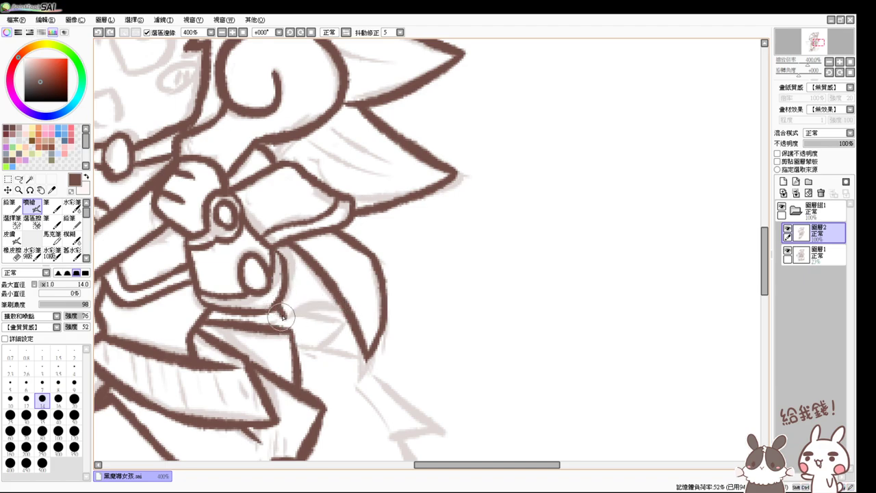
drag(283, 315, 342, 308)
key(ctrl+z)
drag(283, 316, 343, 304)
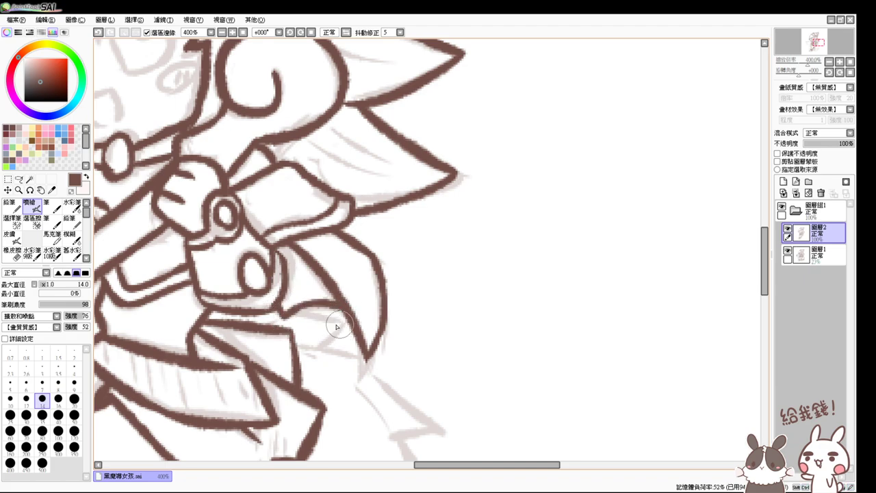
Step: Ink the clothing edge between the lower arm's sleeve corner and the round end of the staff
drag(245, 317, 362, 300)
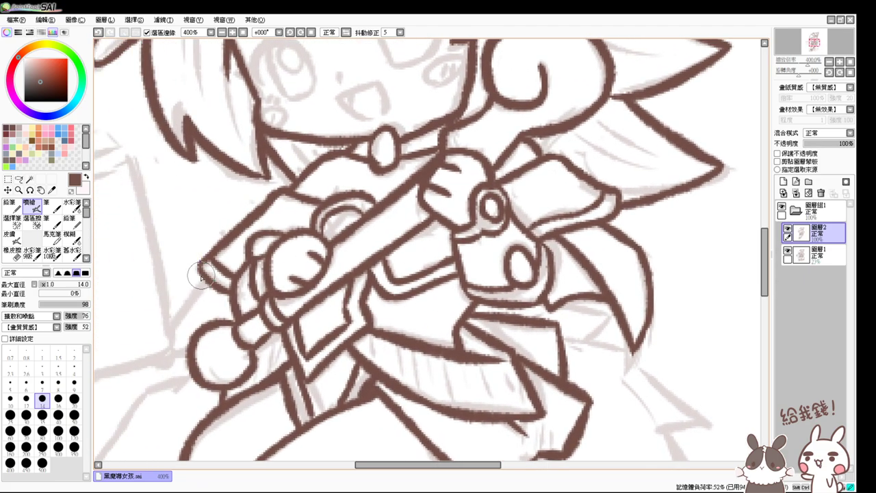
mouse_move(200, 275)
mouse_down()
mouse_move(182, 332)
mouse_move(182, 319)
mouse_move(189, 338)
mouse_up()
key(ctrl+z)
key(ctrl+z)
drag(220, 294, 213, 321)
Step: Ink short crease lines on the hat crown above the curved band and beside the diagonal strap
drag(542, 282, 483, 254)
drag(532, 301, 561, 313)
drag(457, 248, 535, 346)
drag(450, 263, 554, 322)
drag(571, 170, 512, 326)
drag(527, 171, 485, 307)
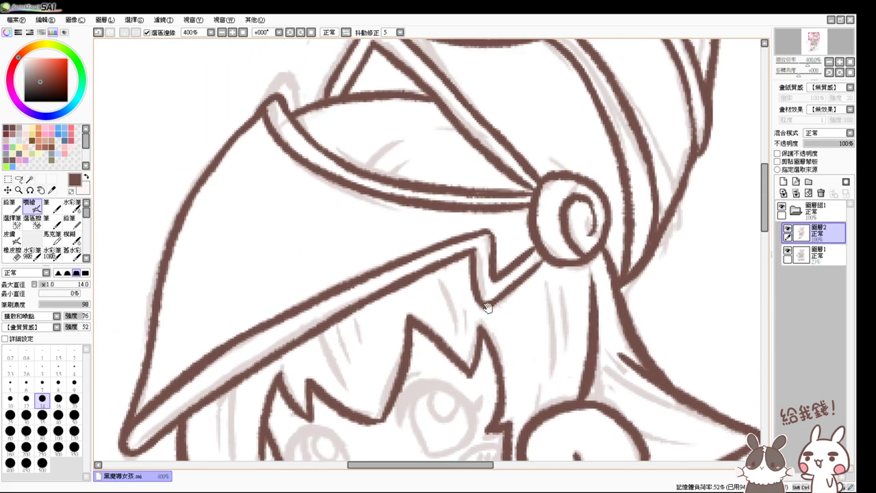
drag(543, 186, 496, 290)
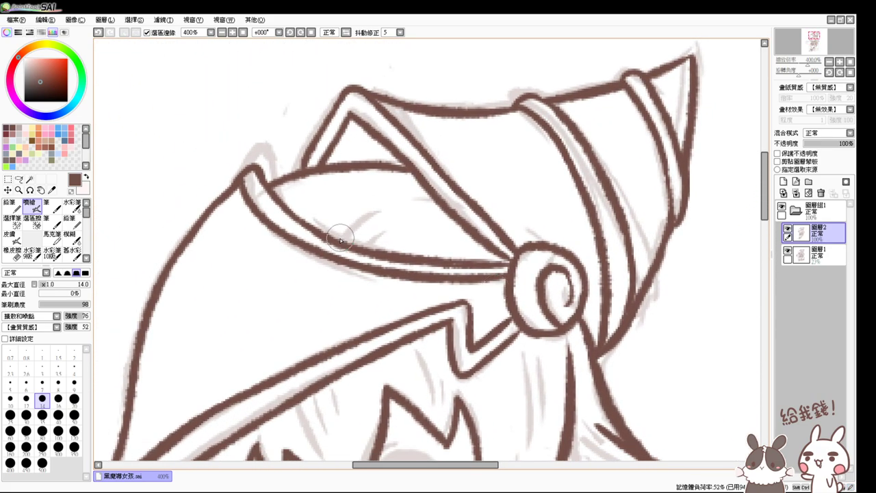
drag(339, 238, 373, 212)
drag(358, 245, 371, 228)
drag(364, 247, 375, 235)
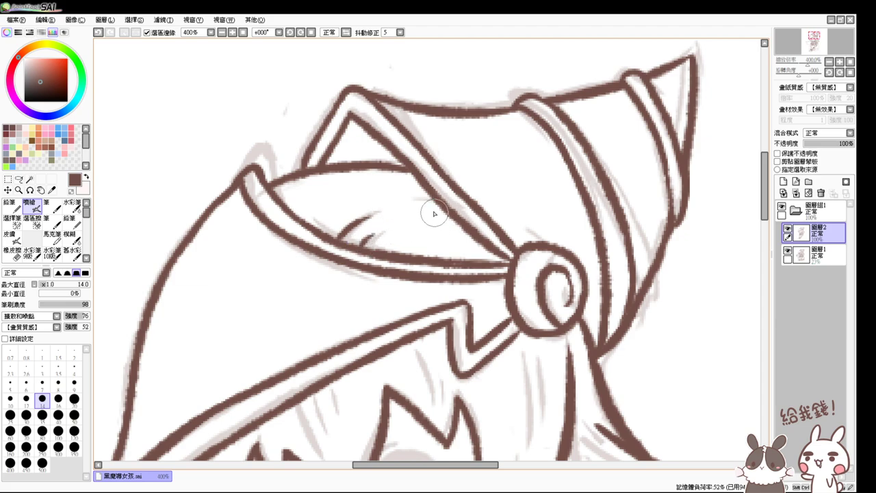
drag(430, 205, 453, 219)
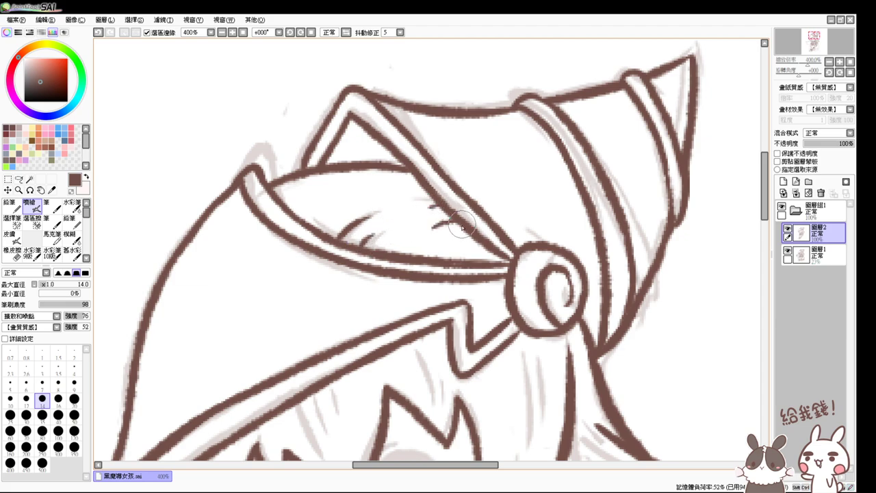
Step: Ink strand lines in the bangs just under the hat brim, one group on each side of the central spike
drag(429, 274, 446, 188)
drag(425, 291, 441, 202)
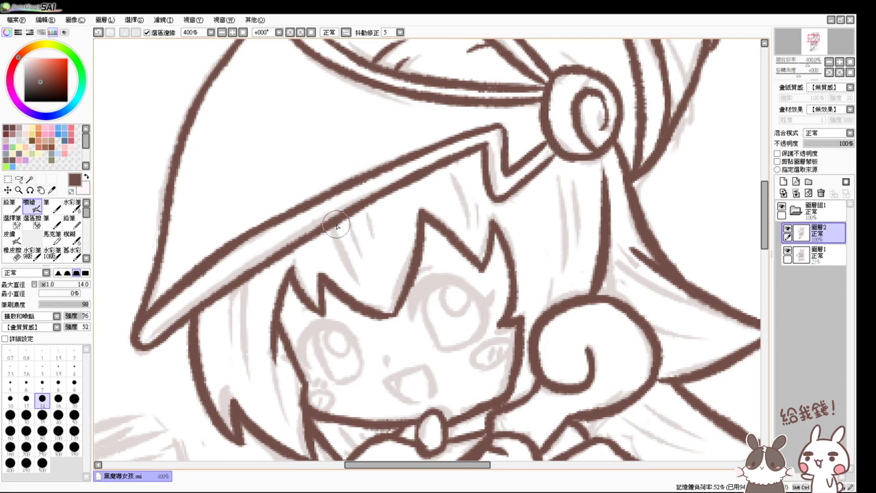
drag(336, 226, 365, 288)
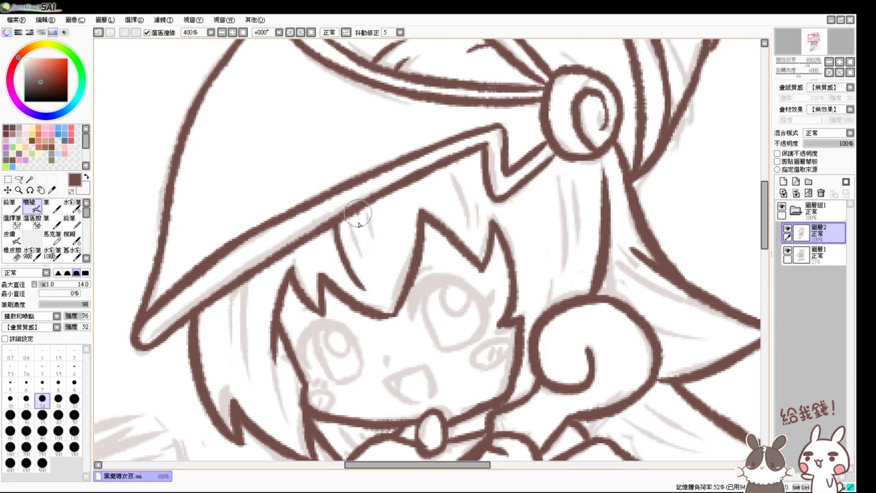
drag(357, 213, 372, 248)
drag(371, 216, 376, 232)
drag(449, 167, 471, 209)
drag(467, 191, 473, 211)
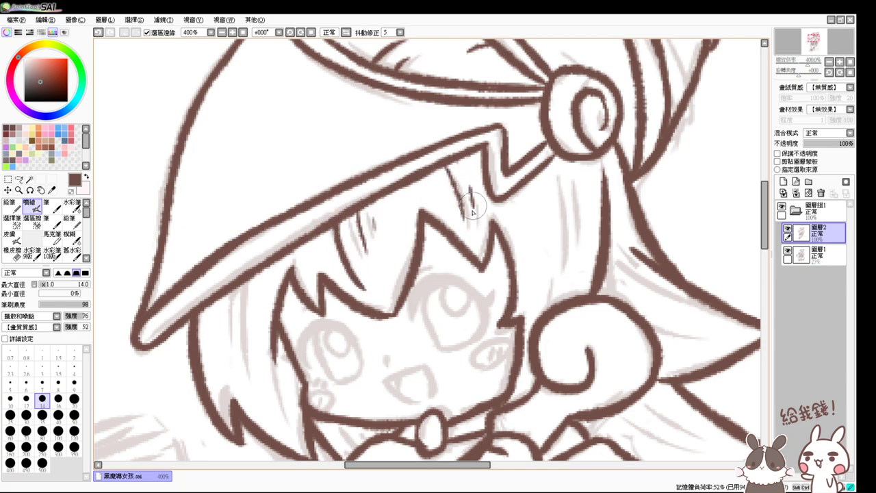
Step: Ink strand lines in the hair below the hat ornament and in the opposite side lock under the brim
drag(553, 171, 562, 248)
drag(577, 207, 576, 241)
key(ctrl+z)
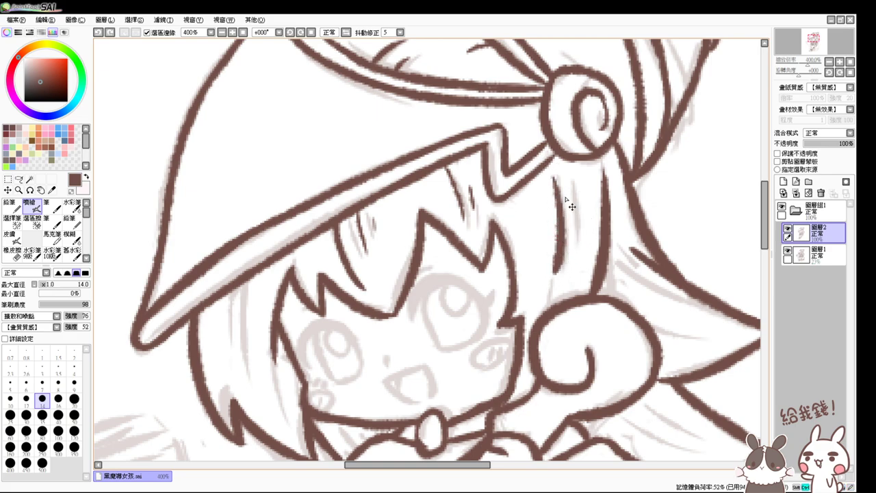
key(ctrl+z)
drag(562, 178, 566, 261)
drag(577, 199, 579, 234)
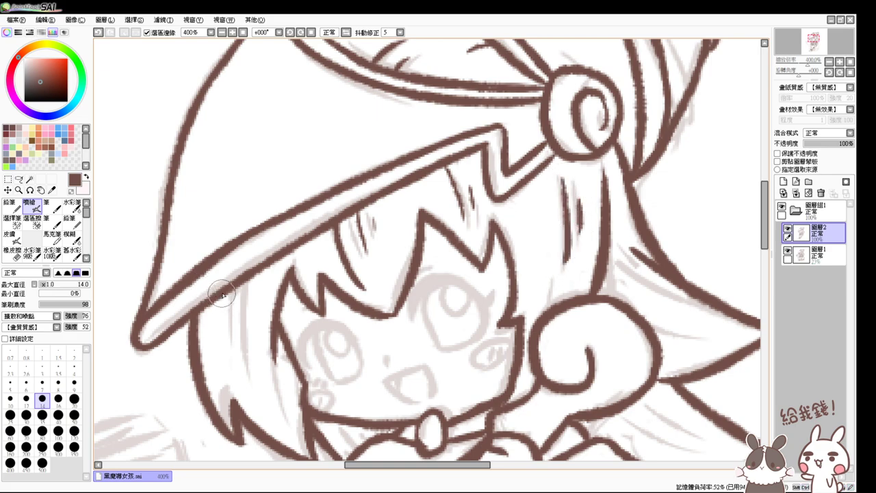
mouse_move(223, 296)
mouse_down()
mouse_move(232, 348)
mouse_move(260, 372)
mouse_move(393, 293)
mouse_move(292, 310)
mouse_up()
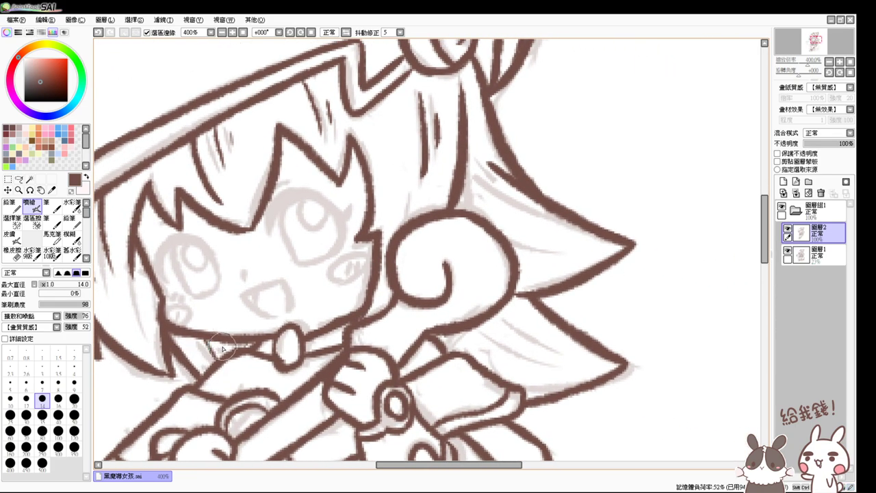
drag(487, 162, 502, 176)
drag(512, 211, 542, 223)
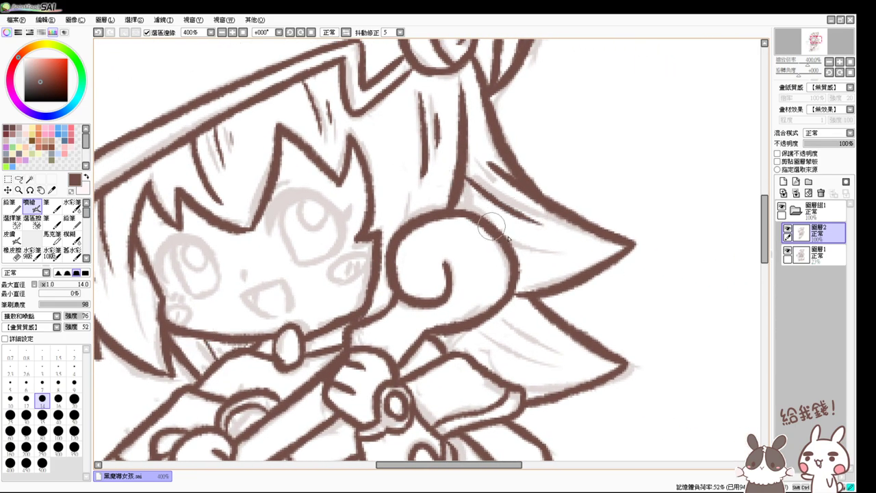
drag(482, 217, 551, 247)
drag(487, 323, 554, 340)
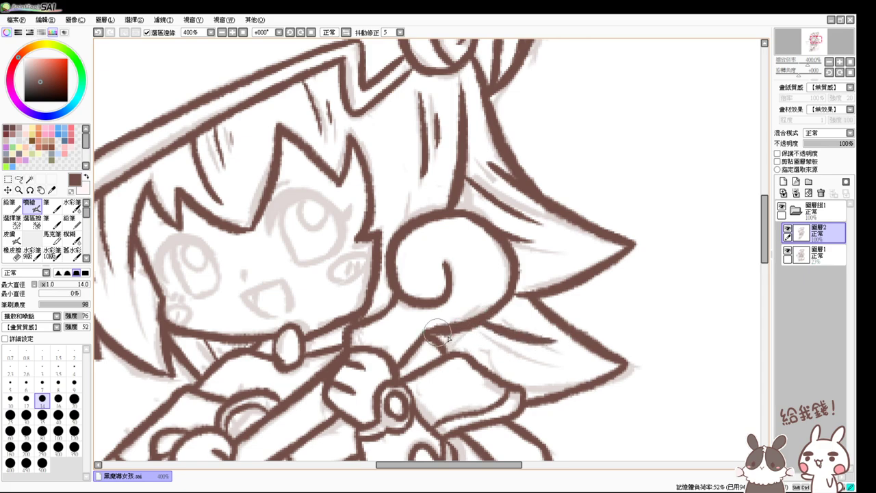
key(ctrl+z)
key(ctrl+z)
key(ctrl+z)
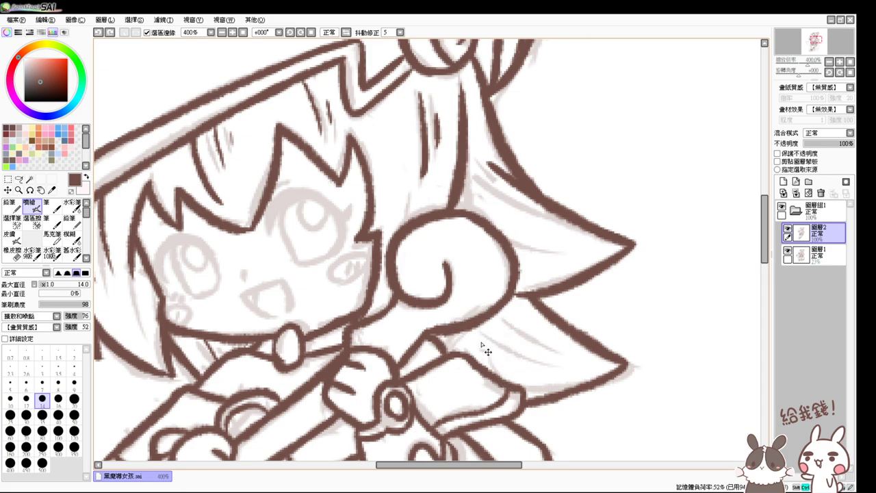
Step: Thicken the jaw line at the cheek corner nearest the staff curl
drag(687, 263, 555, 306)
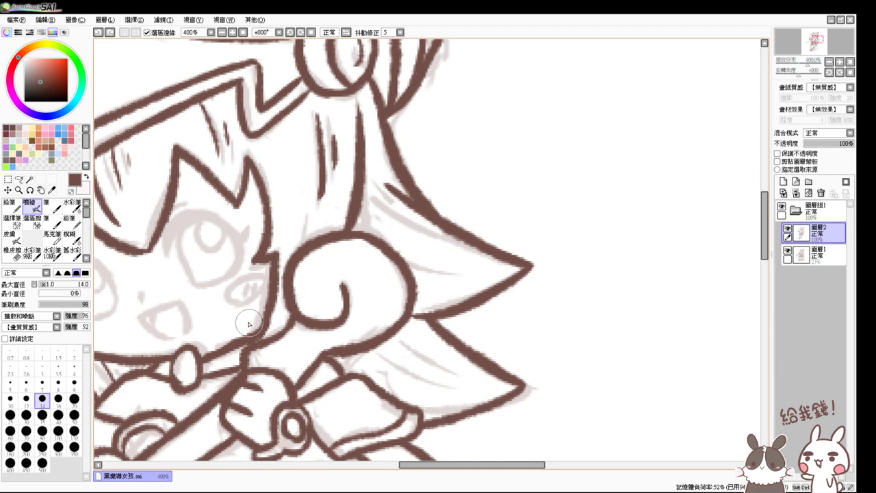
mouse_move(267, 309)
mouse_down()
mouse_move(232, 337)
mouse_move(248, 352)
mouse_move(320, 316)
mouse_up()
key(ctrl+z)
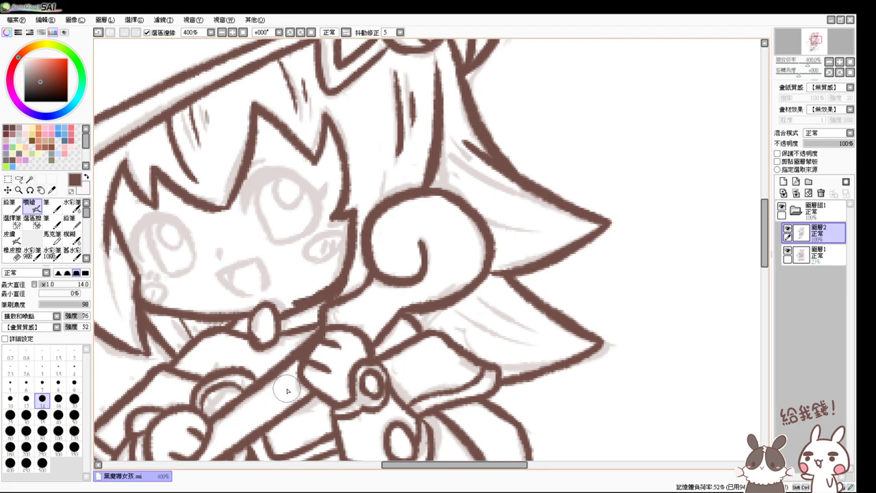
Step: Ink curved strand lines inside the two pointed hair locks behind the staff curl
drag(587, 220, 518, 279)
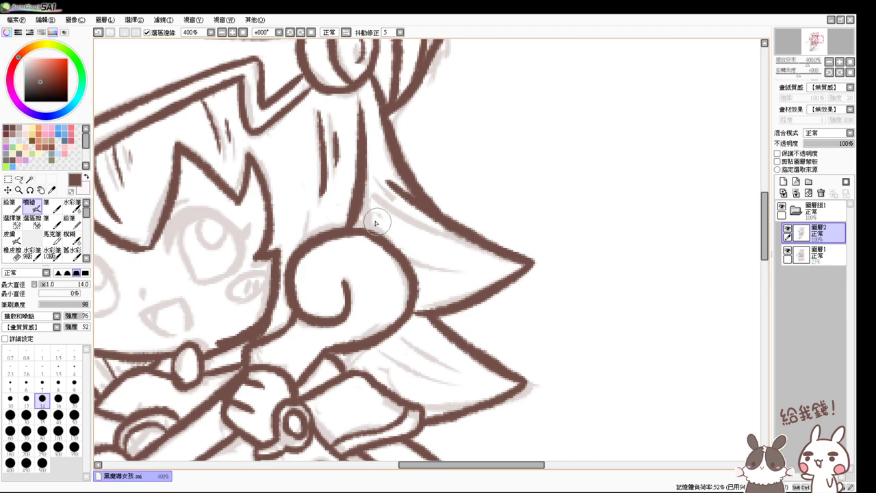
mouse_move(373, 197)
mouse_down()
mouse_move(452, 251)
mouse_move(441, 269)
mouse_up()
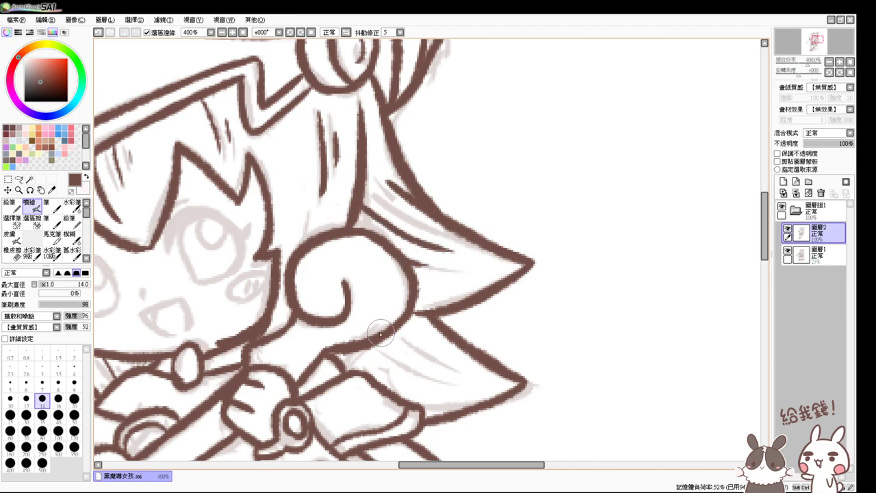
drag(332, 366, 427, 379)
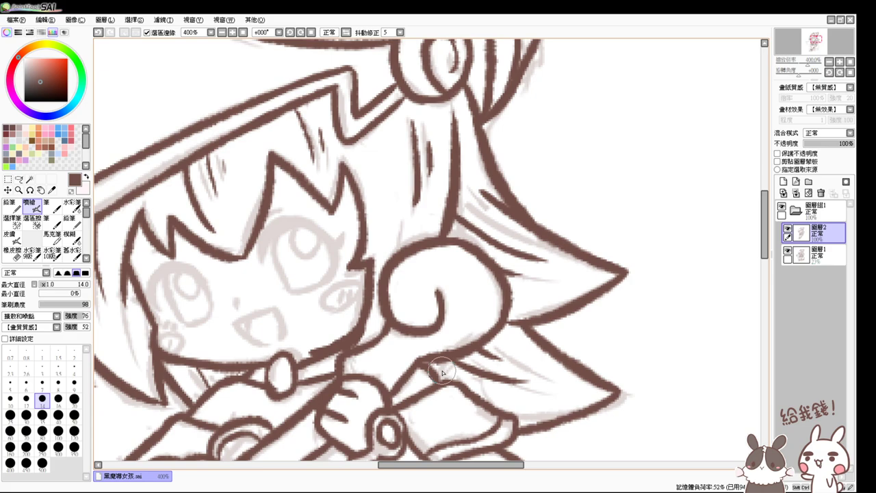
Step: Ink the furry creature's jagged outline behind the legs, from the staff's round end down to the front boot
mouse_move(391, 351)
mouse_down()
mouse_move(403, 278)
mouse_move(468, 127)
mouse_up()
mouse_move(387, 375)
mouse_down()
mouse_move(430, 274)
mouse_move(427, 248)
mouse_move(475, 249)
mouse_up()
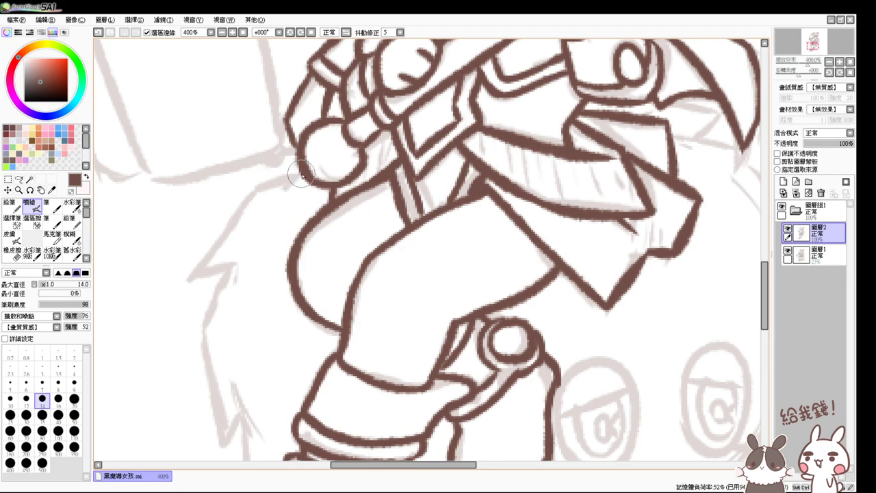
mouse_move(301, 175)
mouse_down()
mouse_move(260, 181)
mouse_move(198, 262)
mouse_move(257, 280)
mouse_move(265, 244)
mouse_move(219, 270)
mouse_up()
mouse_move(238, 237)
mouse_down()
mouse_move(224, 255)
mouse_move(227, 327)
mouse_up()
mouse_move(217, 282)
mouse_down()
mouse_move(240, 385)
mouse_move(254, 383)
mouse_move(268, 452)
mouse_move(293, 442)
mouse_up()
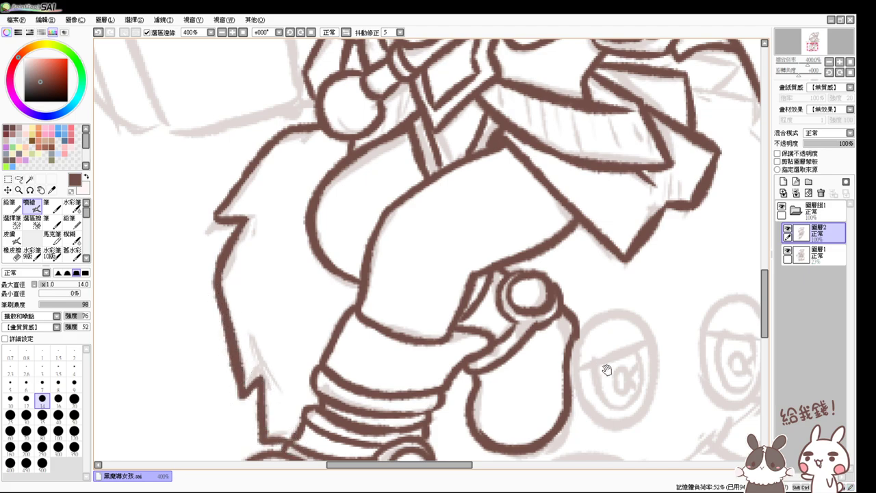
Step: Ink the furry creature's lower edge beside the boot, its front paw with jagged claws, and the belly line towards the second paw
drag(606, 369, 411, 253)
mouse_move(248, 395)
mouse_down()
mouse_move(318, 391)
mouse_move(336, 405)
mouse_move(467, 369)
mouse_up()
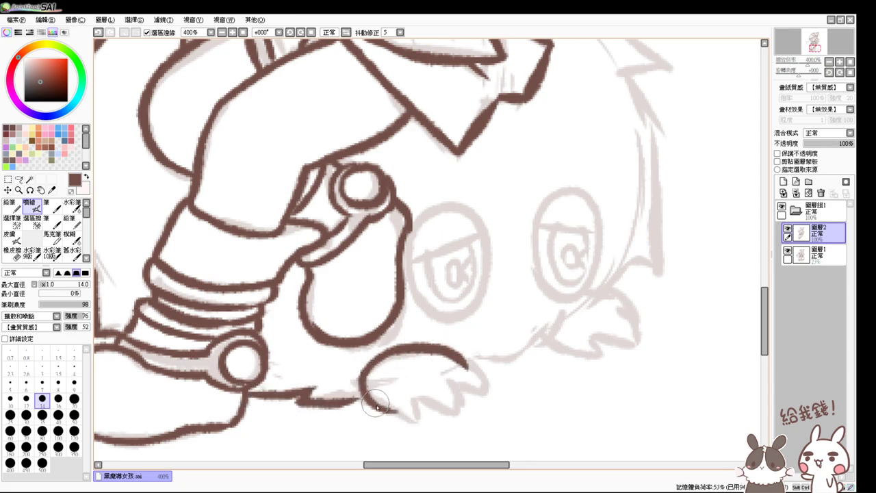
mouse_move(376, 407)
mouse_down()
mouse_move(413, 419)
mouse_move(413, 405)
mouse_move(449, 401)
mouse_move(452, 386)
mouse_move(480, 391)
mouse_up()
key(ctrl+z)
mouse_move(463, 361)
mouse_down()
mouse_move(468, 370)
mouse_move(430, 409)
mouse_move(439, 408)
mouse_move(401, 403)
mouse_move(408, 410)
mouse_up()
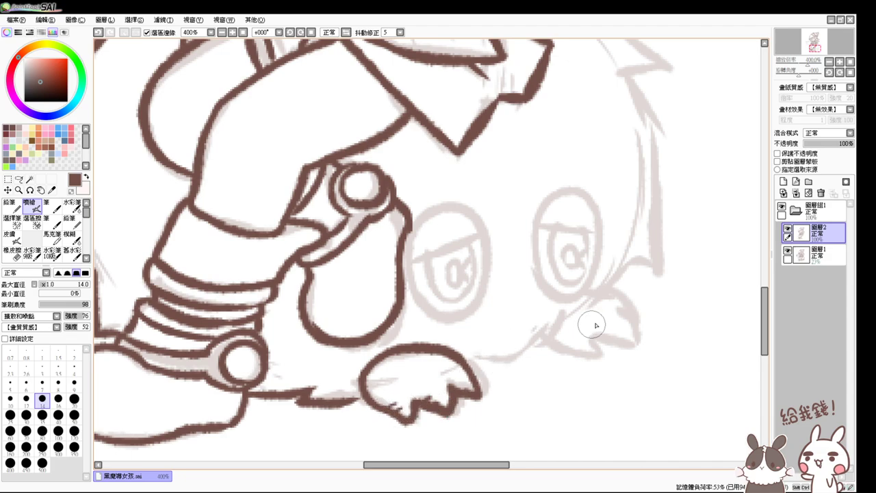
mouse_move(471, 374)
mouse_down()
mouse_move(514, 358)
mouse_move(521, 365)
mouse_move(566, 324)
mouse_up()
Step: Ink the creature's outer side contour down to its lower fur tip, plus the second paw with its claws
drag(678, 216, 606, 325)
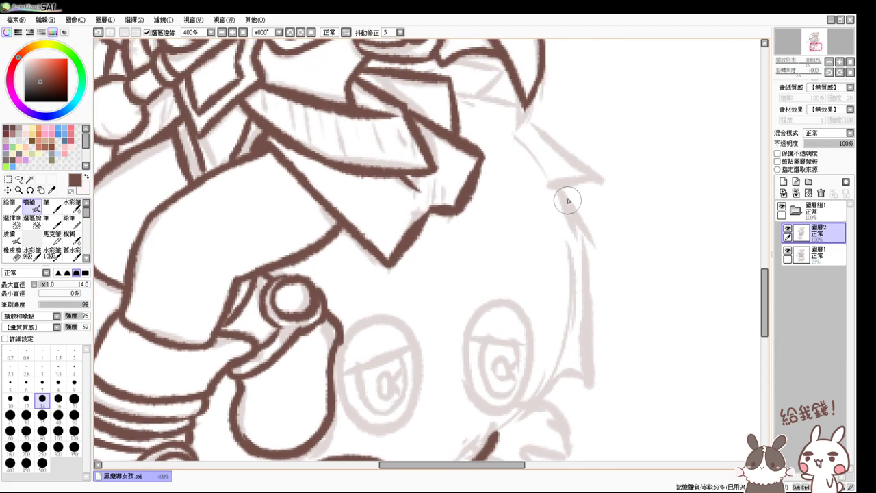
mouse_move(560, 188)
mouse_down()
mouse_move(598, 275)
mouse_move(588, 376)
mouse_move(565, 375)
mouse_move(501, 446)
mouse_up()
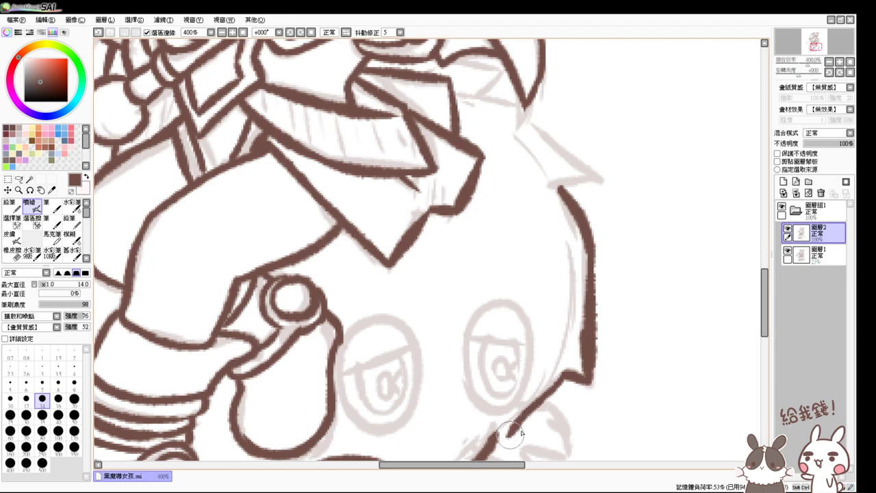
drag(559, 398, 577, 296)
mouse_move(527, 335)
mouse_down()
mouse_move(485, 371)
mouse_move(547, 368)
mouse_move(536, 354)
mouse_move(568, 370)
mouse_up()
mouse_move(559, 310)
mouse_down()
mouse_move(580, 362)
mouse_move(577, 372)
mouse_move(557, 359)
mouse_move(565, 360)
mouse_move(528, 373)
mouse_move(537, 378)
mouse_up()
drag(632, 224, 604, 314)
drag(615, 208, 618, 184)
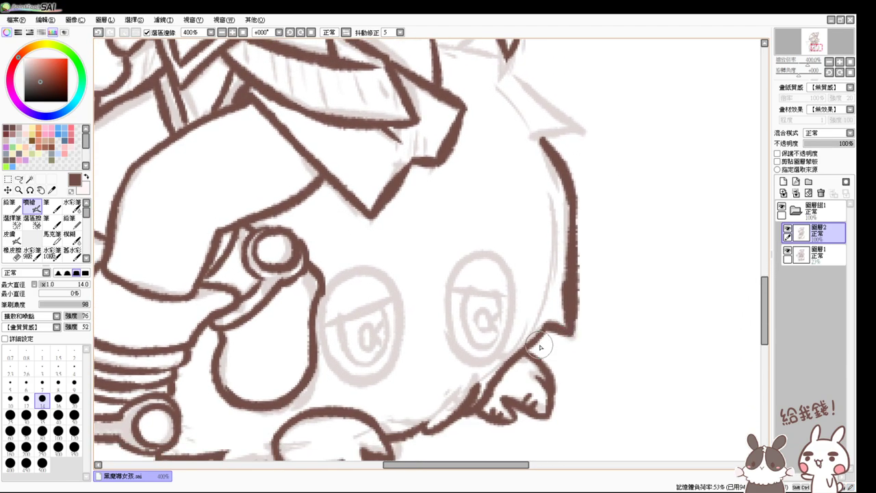
Step: Redraw the short line joining the side contour's fur tip to the top of the second paw
drag(548, 332, 547, 360)
key(ctrl+z)
key(e)
key(b)
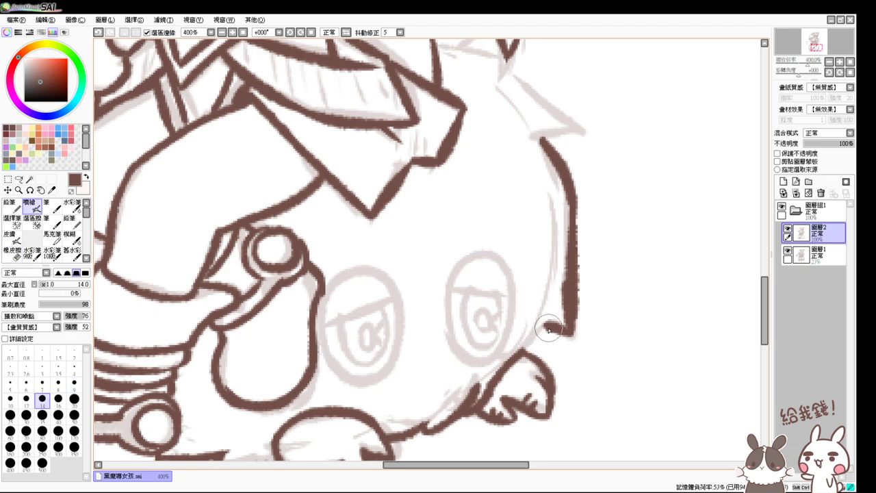
drag(546, 327, 541, 358)
Step: Ink the creature's upper edge and pointed fur tuft below the cape tip, and the cloth fold just under the cape
drag(624, 207, 587, 348)
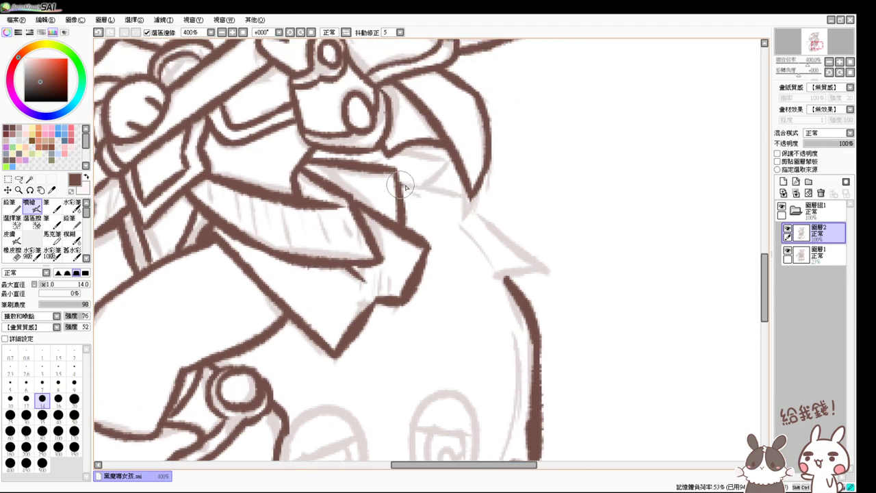
mouse_move(402, 187)
mouse_down()
mouse_move(470, 198)
mouse_move(550, 279)
mouse_move(507, 286)
mouse_up()
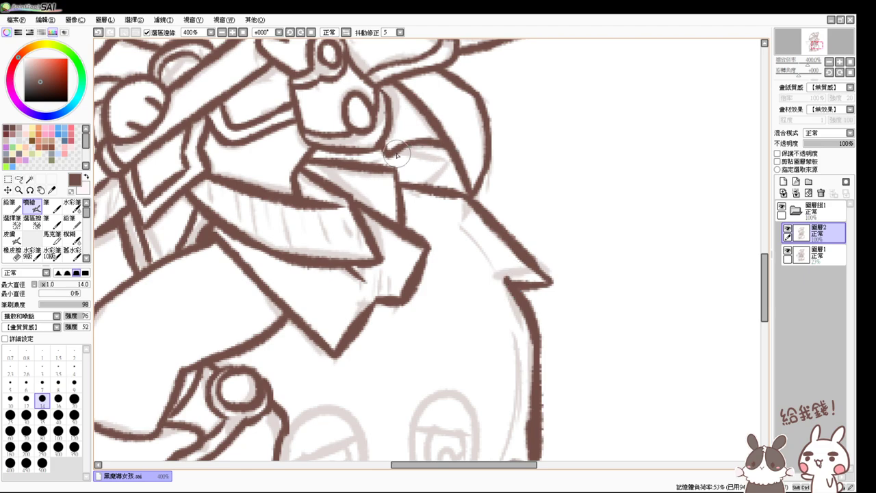
mouse_move(411, 228)
mouse_down()
mouse_move(529, 165)
mouse_move(514, 216)
mouse_up()
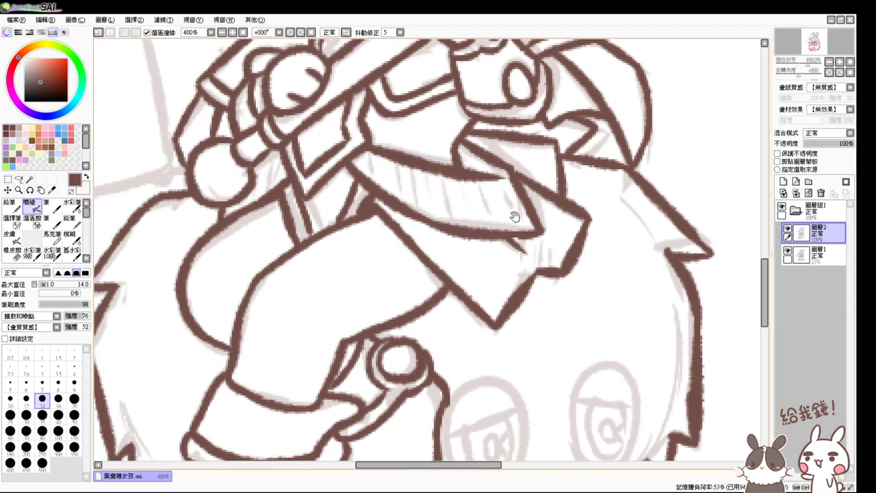
Step: Undo the last cloth fold stroke and check the whole line art with the sketch layer temporarily hidden
click(243, 33)
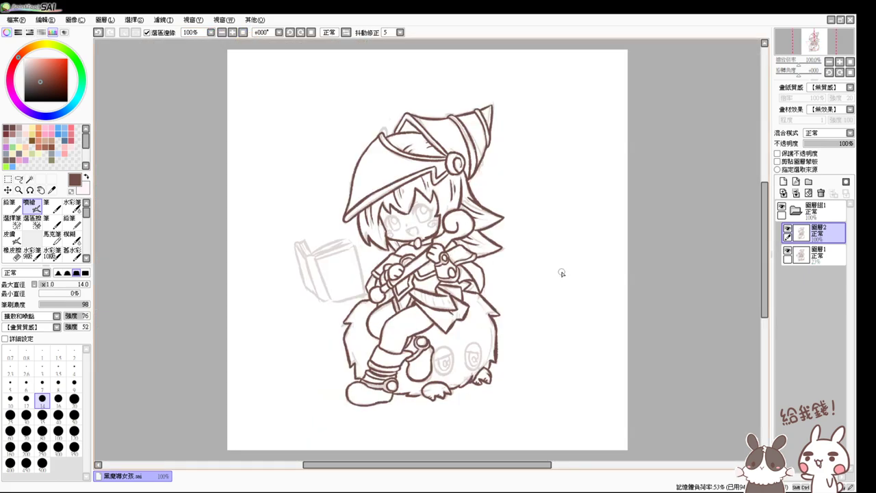
key(ctrl+z)
click(787, 255)
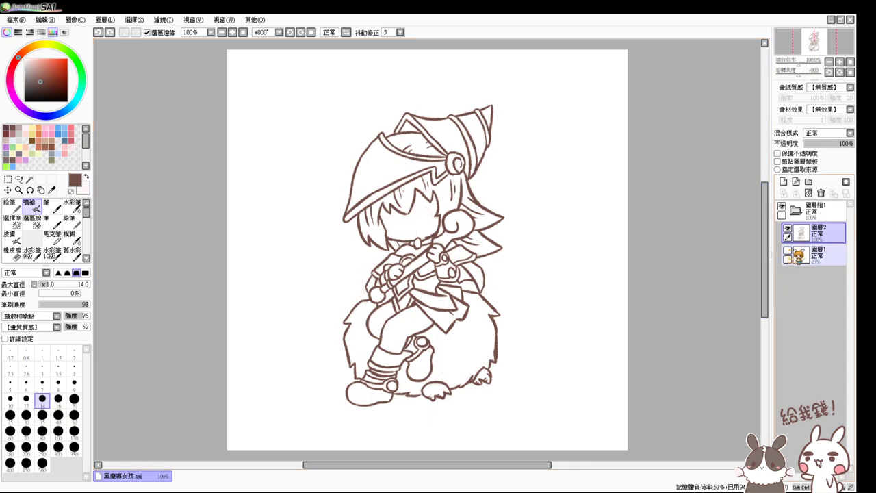
click(787, 251)
Step: Ink the zigzag cloth fold between the cape and the creature's back, and darken the gap beneath the armoured cuff
key(ctrl+plus)
key(ctrl+plus)
key(ctrl+plus)
key(ctrl+plus)
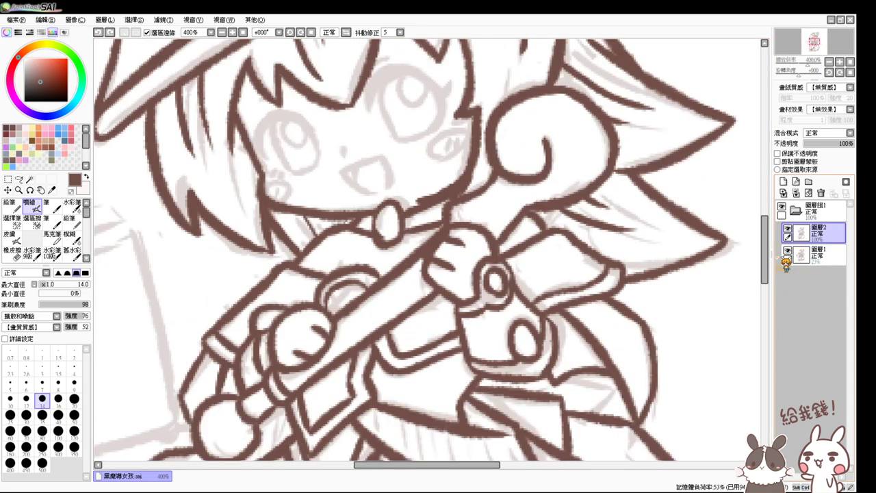
drag(634, 316, 515, 189)
key(e)
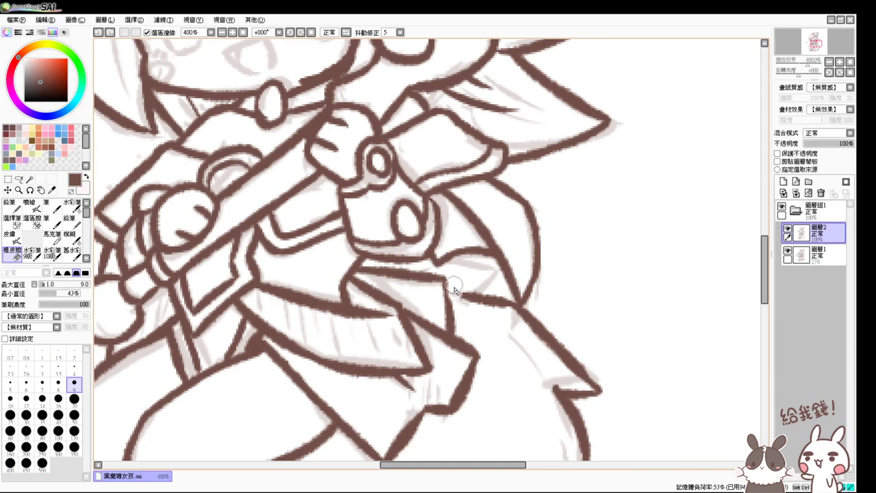
key(b)
mouse_move(441, 259)
mouse_down()
mouse_move(483, 264)
mouse_move(471, 292)
mouse_up()
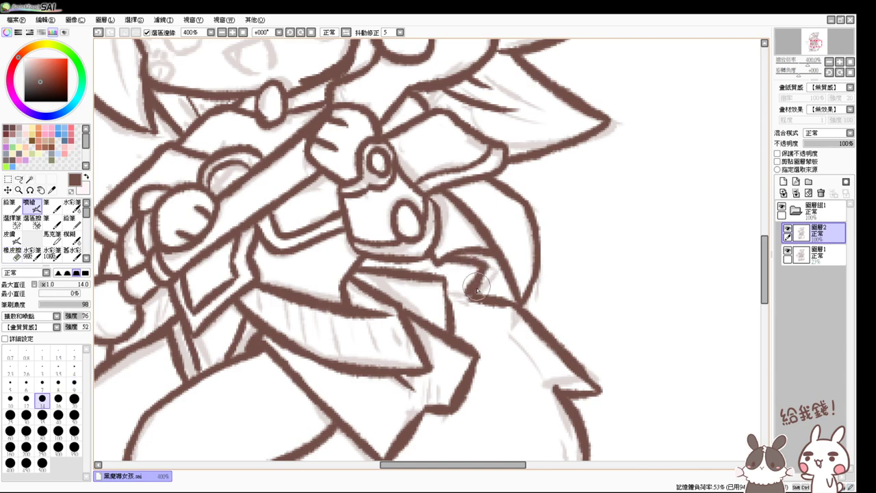
drag(381, 261, 372, 267)
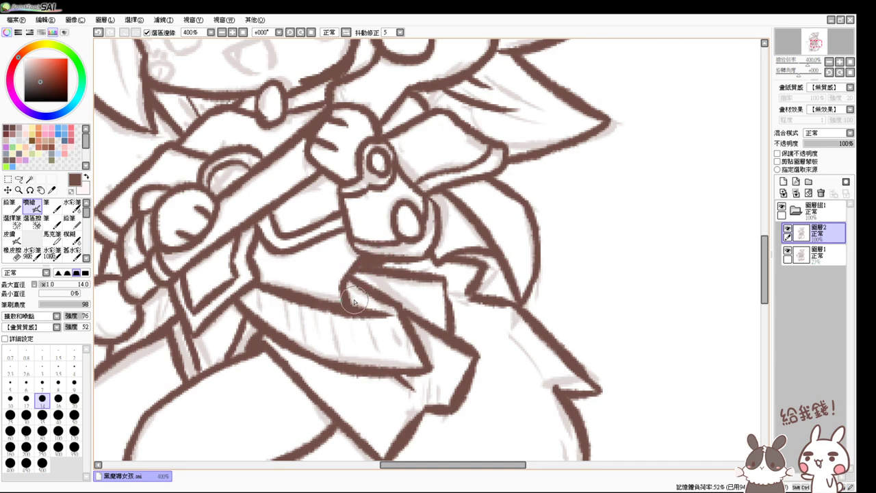
Step: Ink the open book's spine with its oval top end, two long sides and rounded lower end
drag(330, 275, 423, 307)
mouse_move(301, 246)
mouse_down()
mouse_move(368, 369)
mouse_move(492, 329)
mouse_up()
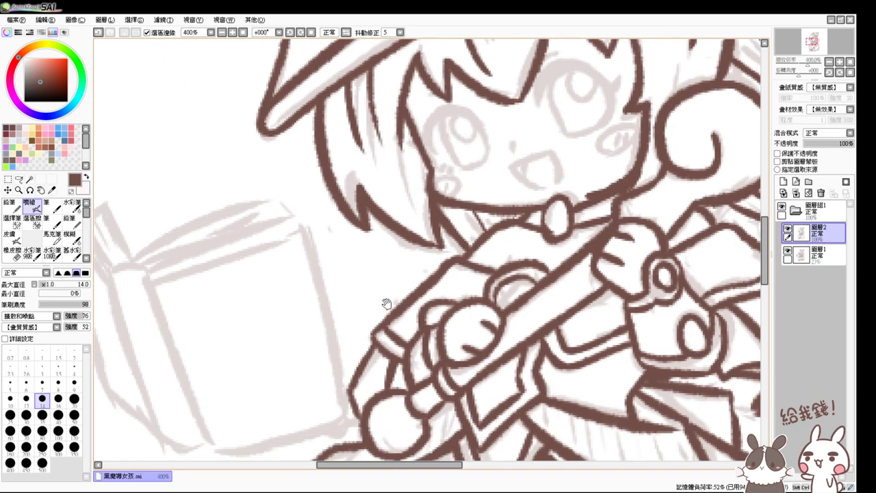
drag(363, 304, 459, 233)
mouse_move(209, 208)
mouse_down()
mouse_move(244, 202)
mouse_move(252, 212)
mouse_move(266, 378)
mouse_up()
key(ctrl+z)
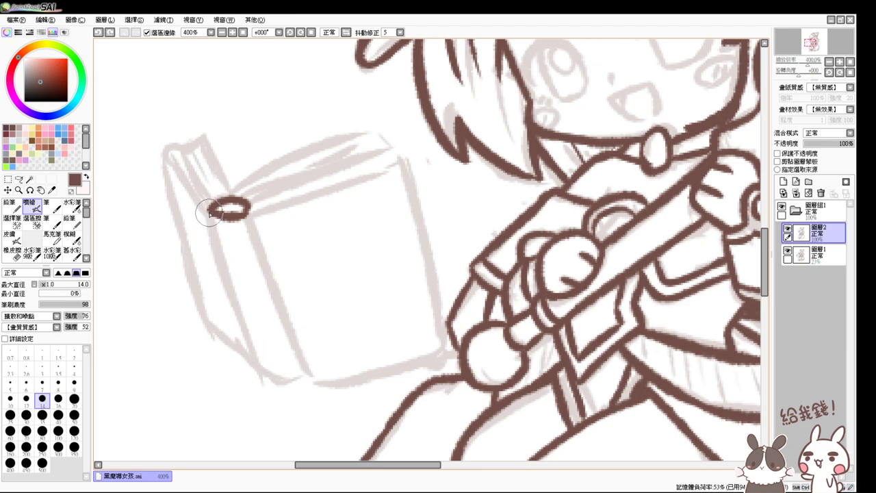
drag(210, 213, 267, 376)
drag(248, 212, 292, 377)
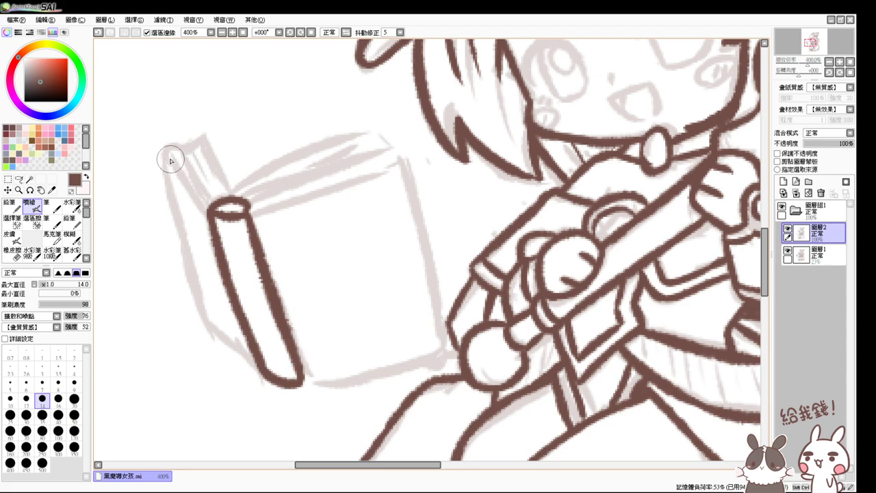
Step: Ink the narrow cover on the book's far side and the lower edge of the wide cover
drag(166, 154, 212, 217)
mouse_move(170, 161)
mouse_down()
mouse_move(172, 147)
mouse_move(210, 203)
mouse_move(169, 176)
mouse_move(206, 328)
mouse_up()
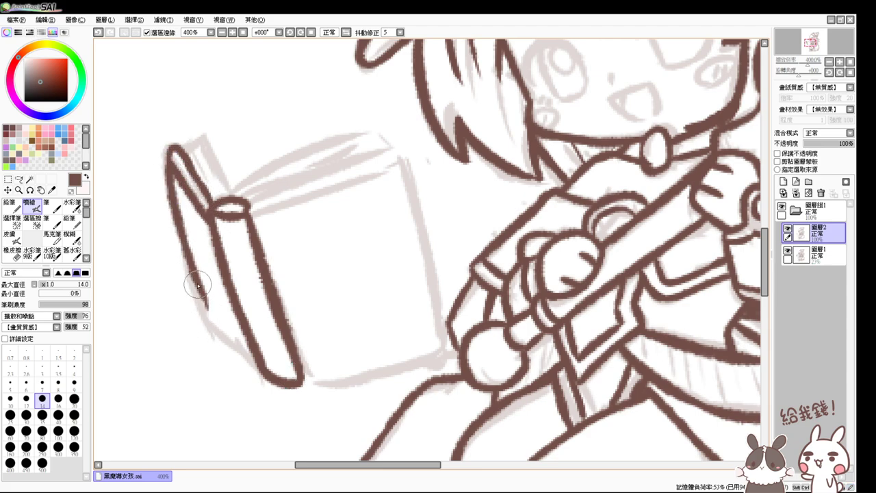
mouse_move(197, 285)
mouse_down()
mouse_move(214, 329)
mouse_move(254, 366)
mouse_move(303, 381)
mouse_move(428, 356)
mouse_up()
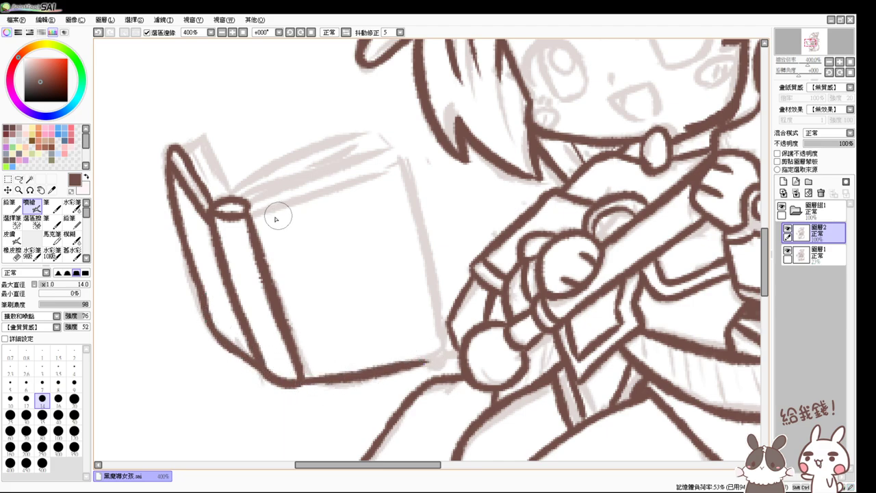
Step: Ink the wide cover's double top edge, its outer side and the rounded lower corner beside the girl's sleeve
drag(252, 205, 375, 174)
key(ctrl+z)
drag(249, 204, 407, 151)
mouse_move(247, 206)
mouse_down()
mouse_move(386, 176)
mouse_move(405, 165)
mouse_move(400, 152)
mouse_move(382, 176)
mouse_move(407, 178)
mouse_move(406, 158)
mouse_move(436, 303)
mouse_up()
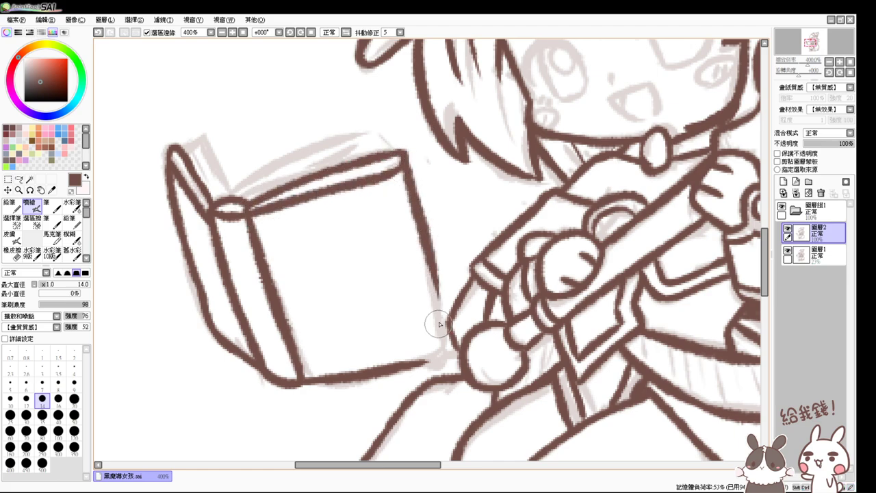
mouse_move(431, 272)
mouse_down()
mouse_move(446, 346)
mouse_move(397, 363)
mouse_up()
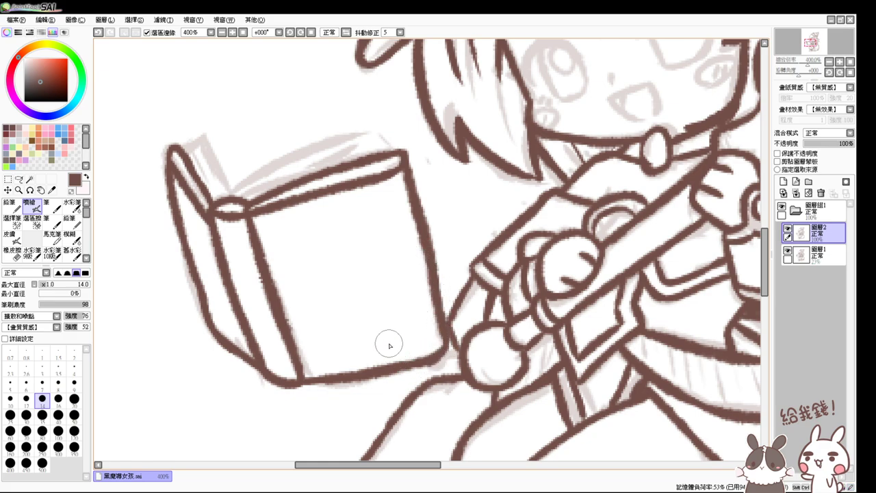
Step: Ink the page blocks above both covers, with fine page lines on the narrow side
mouse_move(171, 145)
mouse_down()
mouse_move(206, 134)
mouse_move(230, 190)
mouse_up()
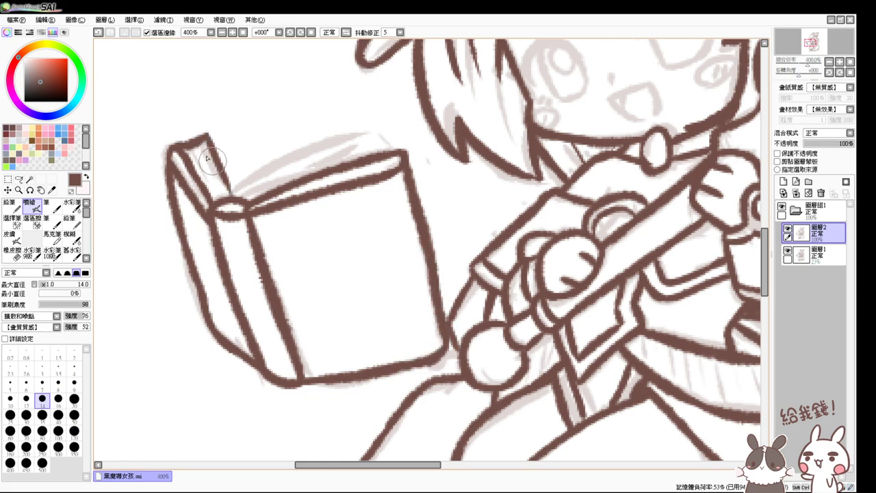
mouse_move(194, 149)
mouse_down()
mouse_move(217, 190)
mouse_move(209, 154)
mouse_move(225, 195)
mouse_move(372, 140)
mouse_move(335, 146)
mouse_move(386, 148)
mouse_up()
drag(264, 186, 347, 148)
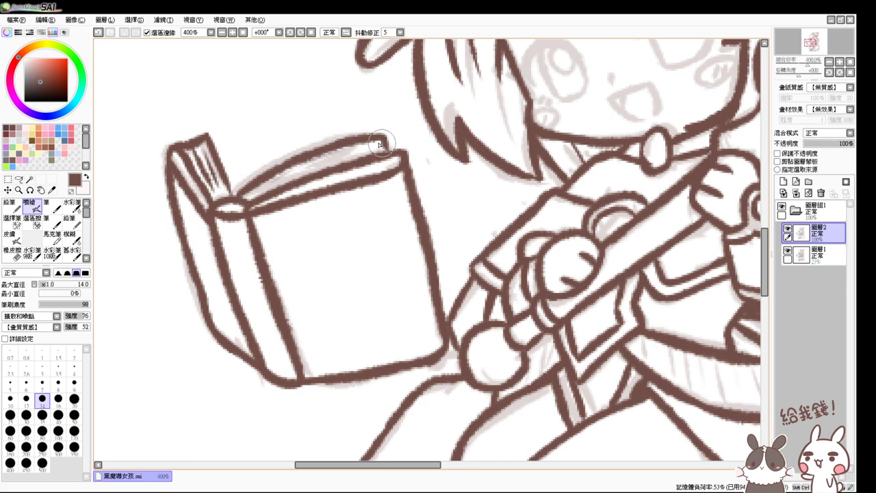
mouse_move(259, 190)
mouse_down()
mouse_move(347, 149)
mouse_move(279, 181)
mouse_move(342, 161)
mouse_up()
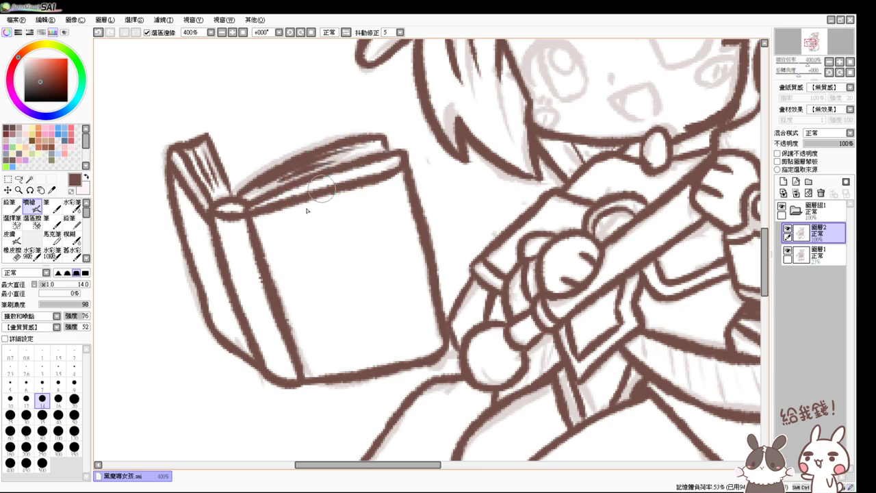
key(ctrl+z)
key(ctrl+z)
key(ctrl+z)
drag(260, 193, 371, 150)
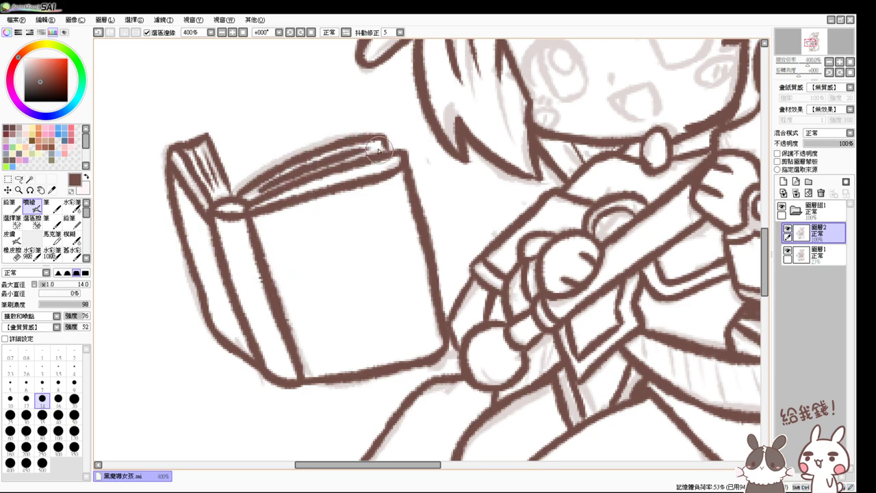
key(ctrl+z)
drag(254, 194, 370, 149)
key(ctrl+z)
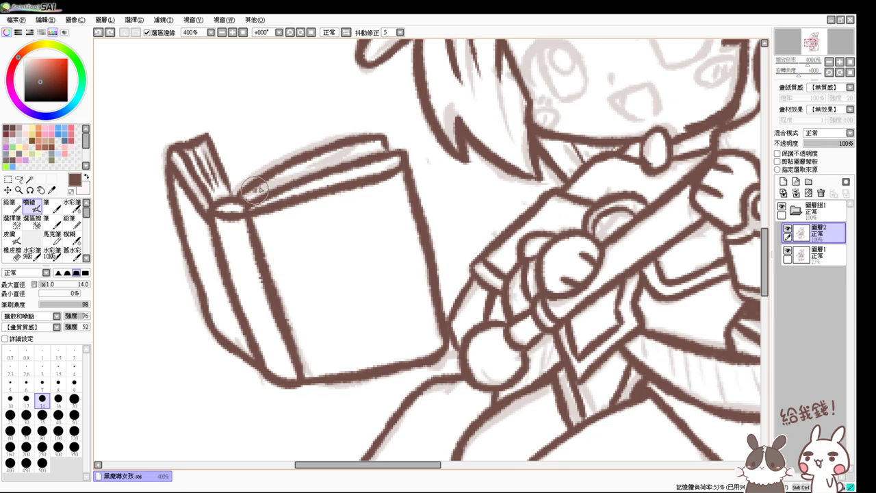
Step: Ink a few thin page lines along the page block above the wide cover
drag(248, 197, 383, 139)
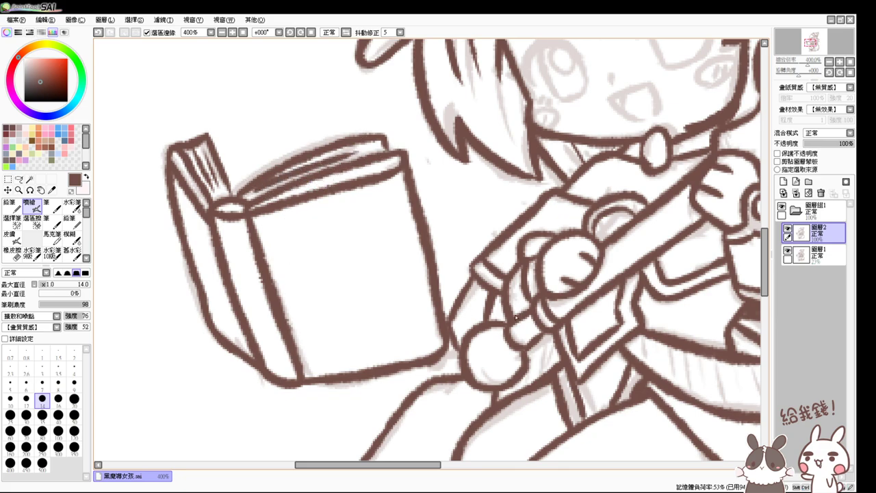
Step: Ink the curved upper lash line of the girl's eye on the book's side, redoing unsatisfactory strokes
drag(295, 248, 25, 403)
drag(412, 264, 421, 356)
ctrl+click(420, 357)
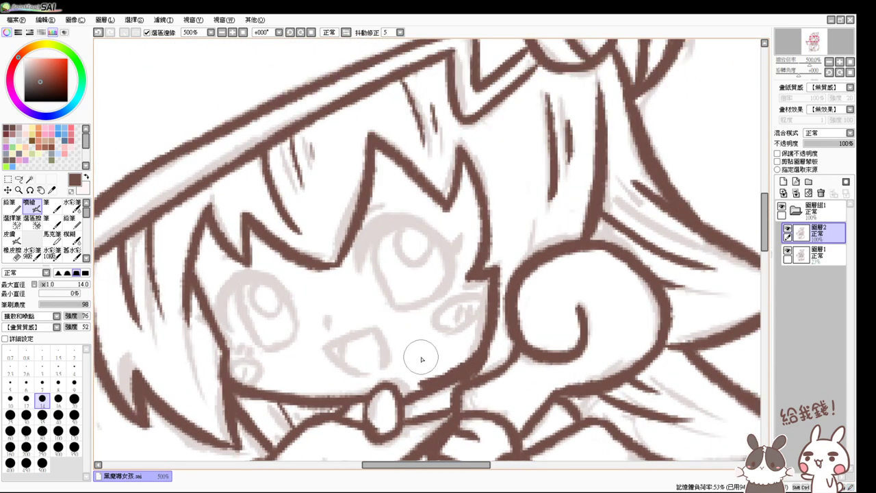
mouse_move(273, 267)
mouse_down()
mouse_move(265, 294)
mouse_move(246, 303)
mouse_move(248, 277)
mouse_up()
key(ctrl+z)
mouse_move(230, 329)
mouse_down()
mouse_move(267, 276)
mouse_move(253, 286)
mouse_move(240, 279)
mouse_move(283, 297)
mouse_move(247, 274)
mouse_move(287, 300)
mouse_move(267, 285)
mouse_move(230, 294)
mouse_move(222, 318)
mouse_move(254, 280)
mouse_up()
key(ctrl+z)
key(ctrl+z)
key(ctrl+z)
mouse_move(219, 319)
mouse_down()
mouse_move(249, 290)
mouse_move(223, 305)
mouse_move(265, 276)
mouse_move(266, 284)
mouse_move(238, 284)
mouse_move(239, 303)
mouse_move(254, 285)
mouse_move(238, 295)
mouse_move(266, 340)
mouse_up()
key(ctrl+z)
key(ctrl+z)
Step: Ink that eye's oval iris outline with a size 6 brush and thicken its lash line with an outer corner flick
drag(243, 286, 269, 350)
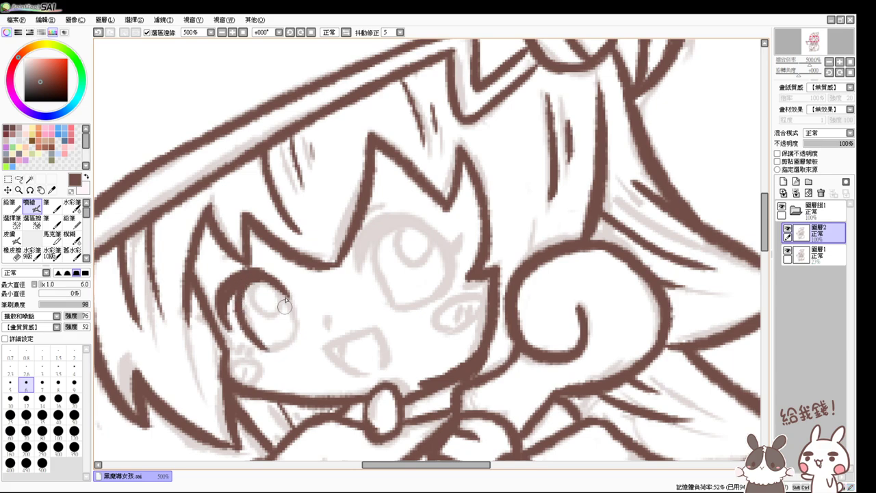
mouse_move(279, 286)
mouse_down()
mouse_move(297, 330)
mouse_move(285, 336)
mouse_move(301, 322)
mouse_up()
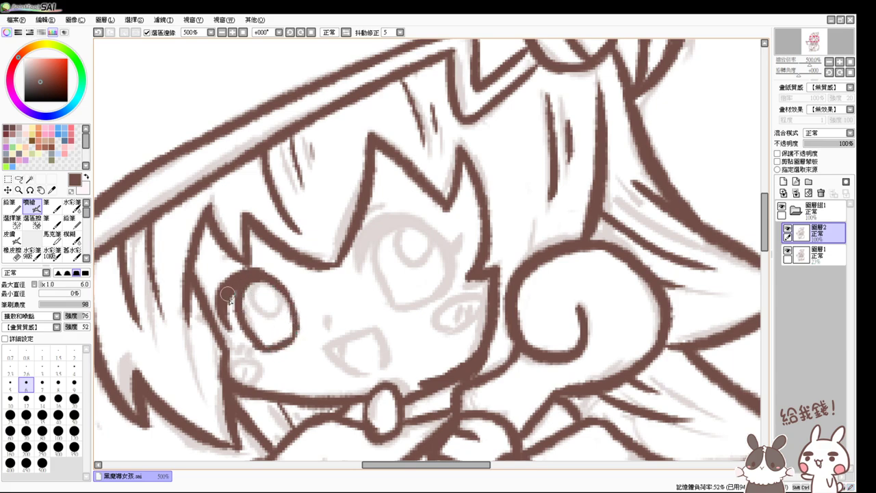
mouse_move(228, 295)
mouse_down()
mouse_move(217, 316)
mouse_move(193, 318)
mouse_up()
mouse_move(220, 314)
mouse_down()
mouse_move(200, 318)
mouse_move(222, 321)
mouse_move(212, 324)
mouse_up()
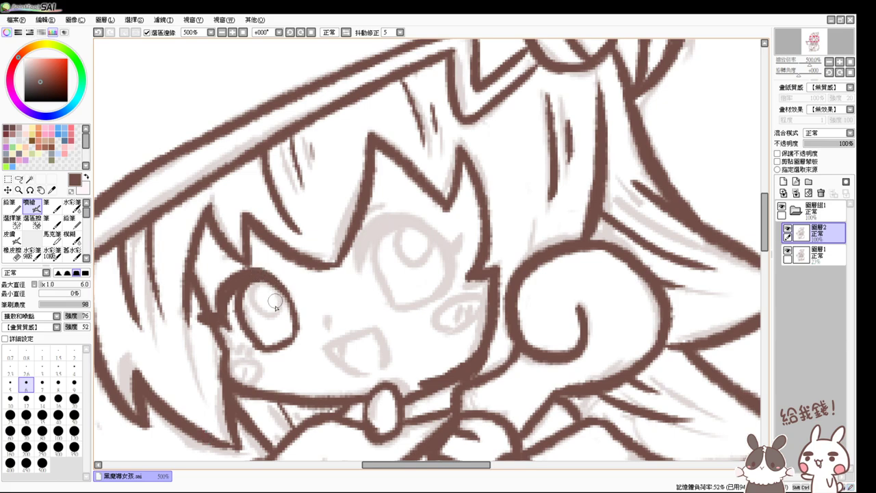
drag(236, 293, 267, 284)
mouse_move(358, 266)
mouse_down()
mouse_move(363, 231)
mouse_move(377, 245)
mouse_move(361, 240)
mouse_move(446, 248)
mouse_up()
key(ctrl+z)
key(ctrl+z)
drag(363, 248, 427, 227)
key(ctrl+z)
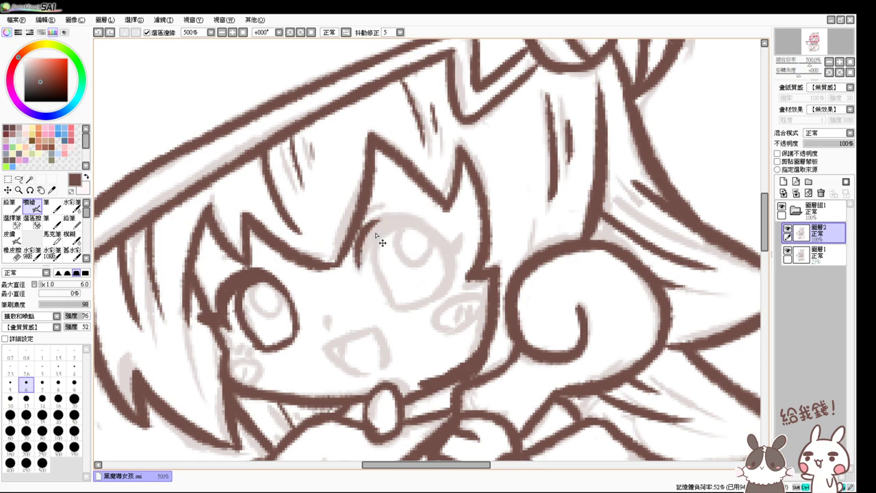
Step: Ink the arched upper lash line of the eye nearest the staff curl, ending in a flick at the outer corner
mouse_move(359, 262)
mouse_down()
mouse_move(425, 219)
mouse_move(455, 245)
mouse_up()
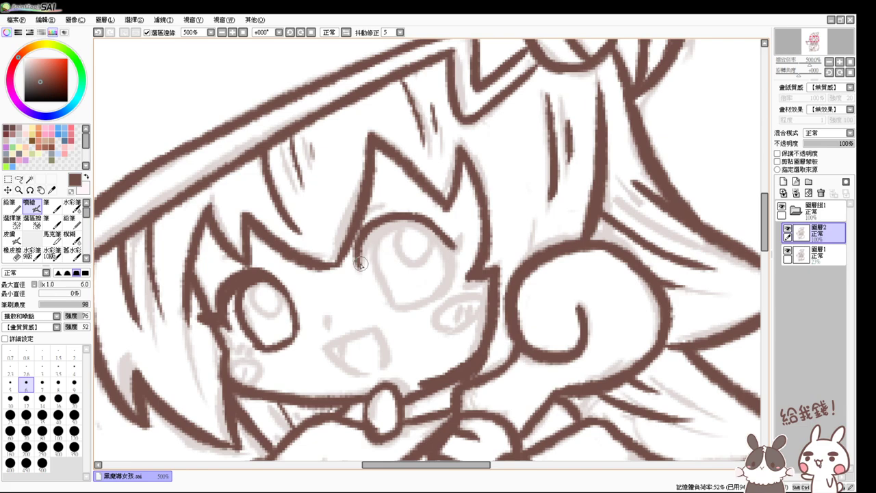
mouse_move(360, 264)
mouse_down()
mouse_move(391, 221)
mouse_move(370, 247)
mouse_move(374, 236)
mouse_move(427, 228)
mouse_move(390, 224)
mouse_move(449, 240)
mouse_move(423, 226)
mouse_move(460, 234)
mouse_up()
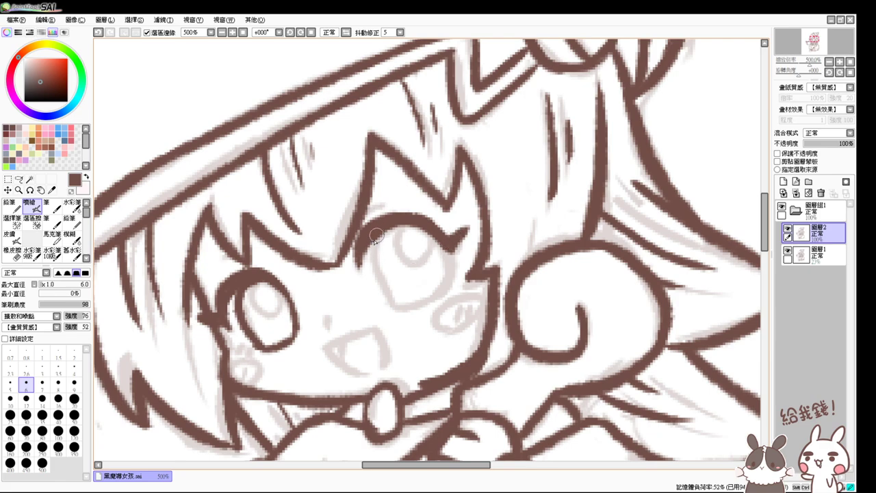
Step: Ink the oval iris outline of the eye nearest the staff curl, redoing unsatisfactory strokes until the oval closes
mouse_move(375, 237)
mouse_down()
mouse_move(398, 296)
mouse_move(380, 235)
mouse_move(374, 259)
mouse_move(401, 312)
mouse_up()
key(ctrl+z)
key(ctrl+z)
mouse_move(380, 237)
mouse_down()
mouse_move(377, 269)
mouse_move(399, 301)
mouse_up()
key(ctrl+z)
drag(383, 234, 402, 305)
key(ctrl+z)
drag(374, 230, 402, 308)
mouse_move(394, 225)
mouse_down()
mouse_move(419, 225)
mouse_move(449, 255)
mouse_move(438, 291)
mouse_up()
mouse_move(393, 307)
mouse_down()
mouse_move(423, 303)
mouse_move(438, 287)
mouse_up()
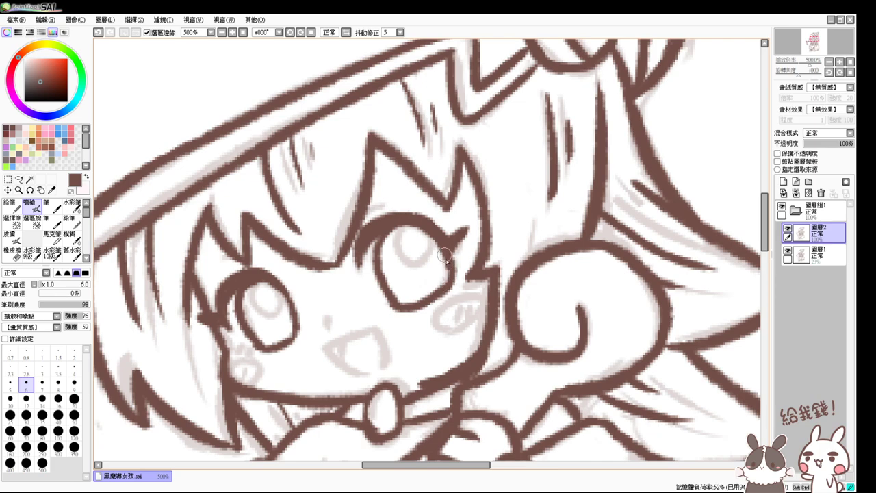
drag(444, 255, 443, 285)
Step: Try adding small marks under the outer corner of the book-side eye, compare them with the sketch hidden, and undo them
drag(235, 335, 248, 352)
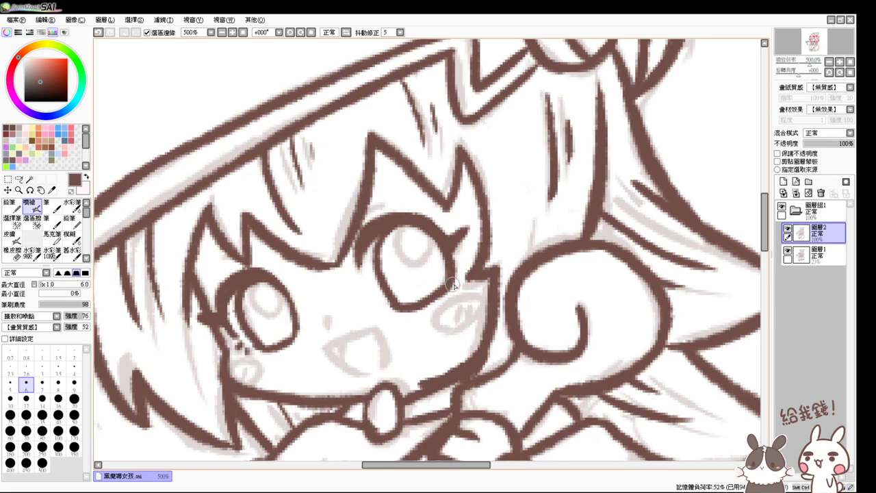
click(787, 251)
click(787, 251)
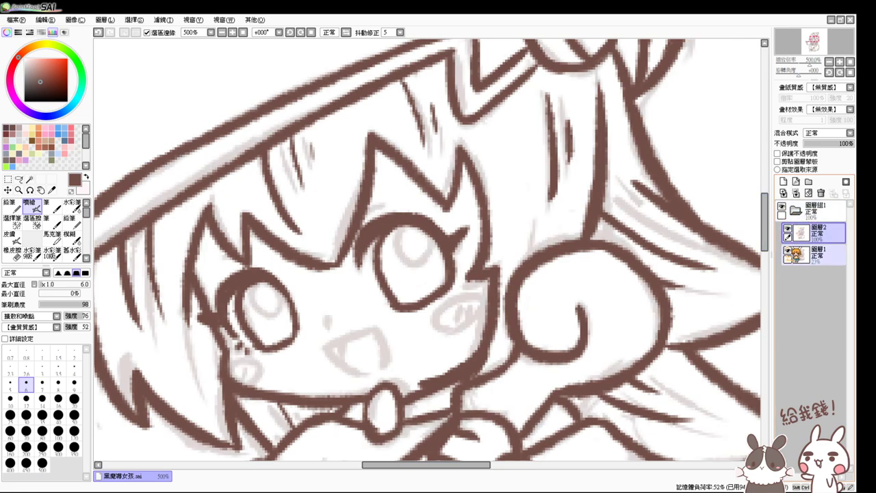
key(ctrl+z)
key(ctrl+z)
Step: Hide the sketch layer and refine the book-side eye's outer lash and iris outline, alternating eraser and size 6 brush
click(787, 251)
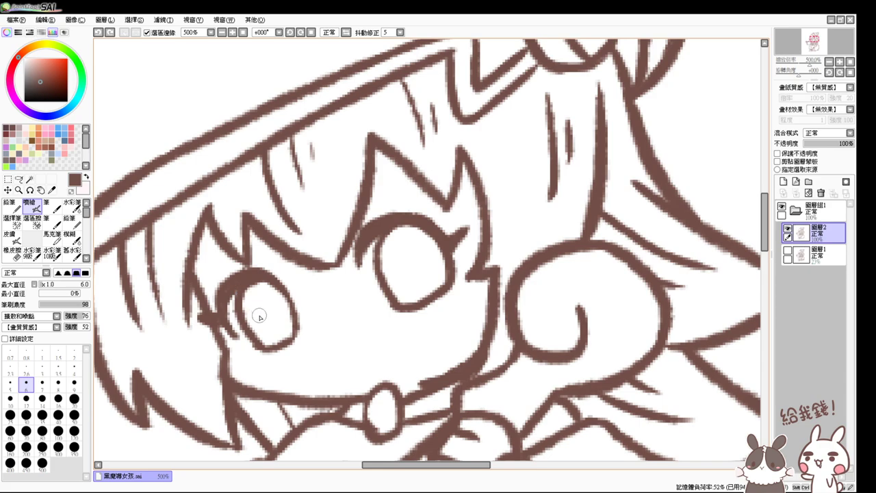
key(e)
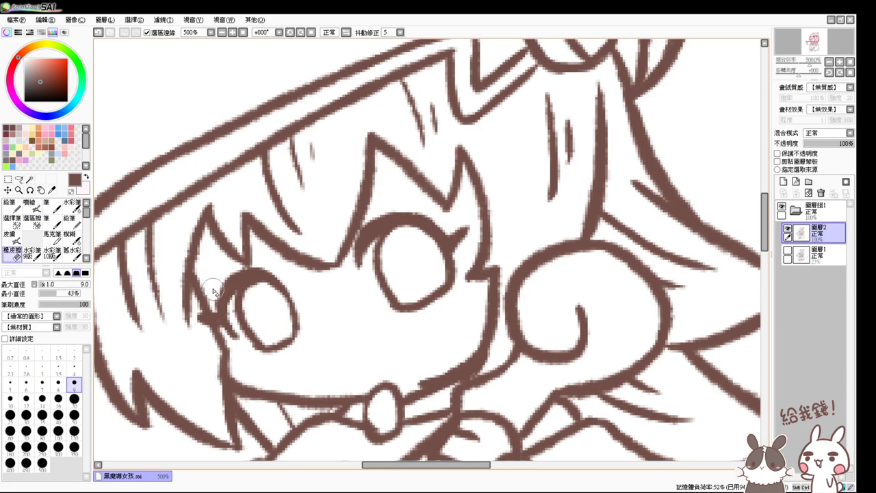
drag(213, 297, 224, 322)
key(b)
mouse_move(228, 290)
mouse_down()
mouse_move(222, 315)
mouse_move(220, 304)
mouse_up()
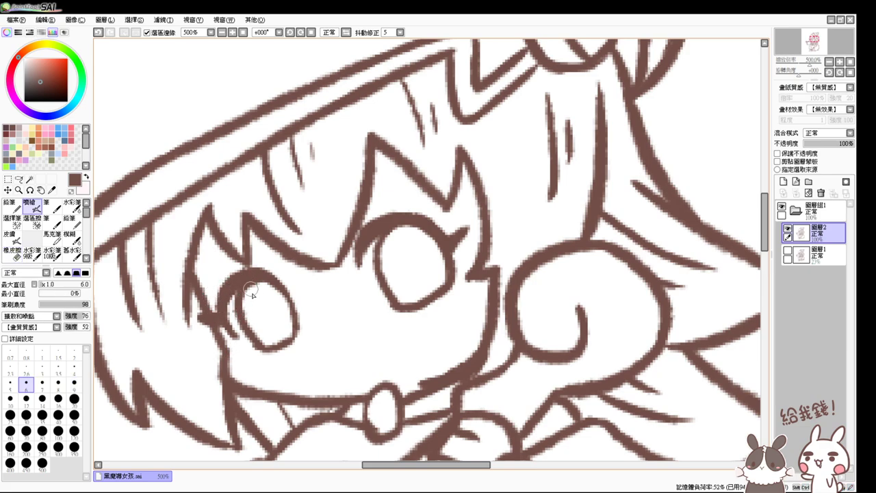
key(e)
mouse_move(251, 295)
mouse_down()
mouse_move(266, 284)
mouse_move(229, 317)
mouse_move(237, 334)
mouse_up()
key(b)
key(e)
key(b)
drag(258, 350, 286, 337)
Step: Show the sketch layer and ink the girl's open mouth with a small fang at its corner
click(787, 251)
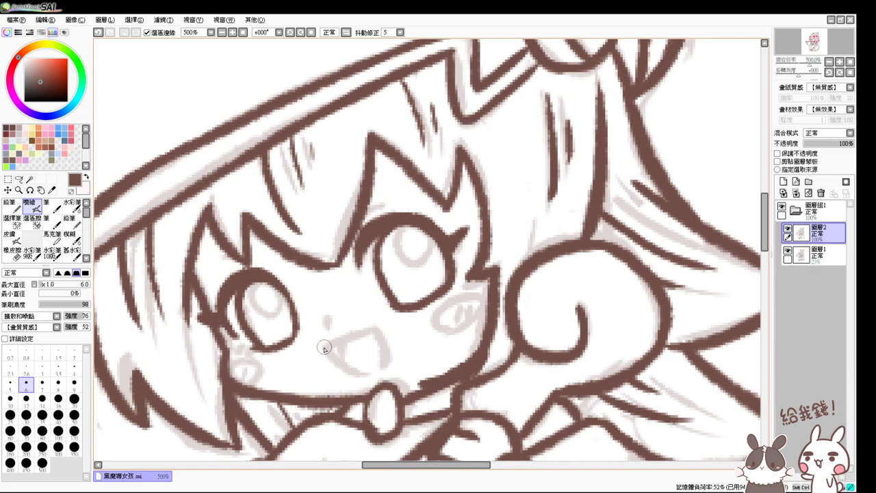
mouse_move(323, 342)
mouse_down()
mouse_move(372, 330)
mouse_move(382, 336)
mouse_move(381, 360)
mouse_up()
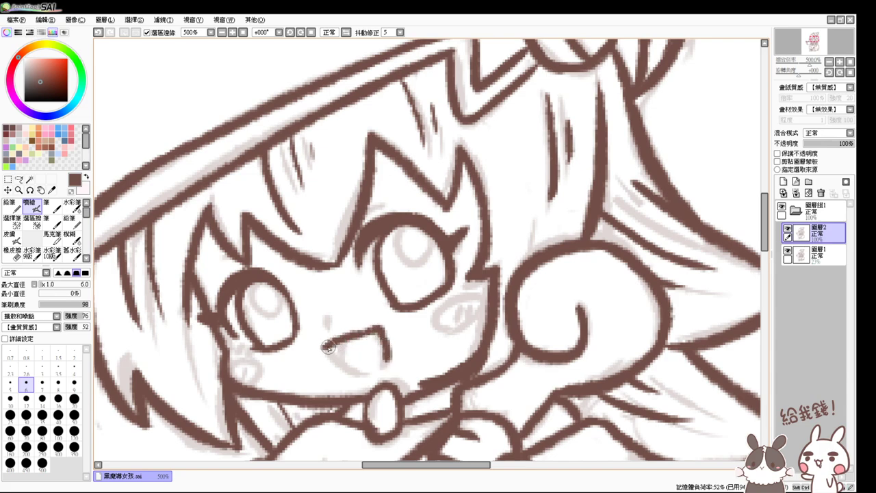
drag(328, 347, 362, 372)
drag(342, 343, 353, 367)
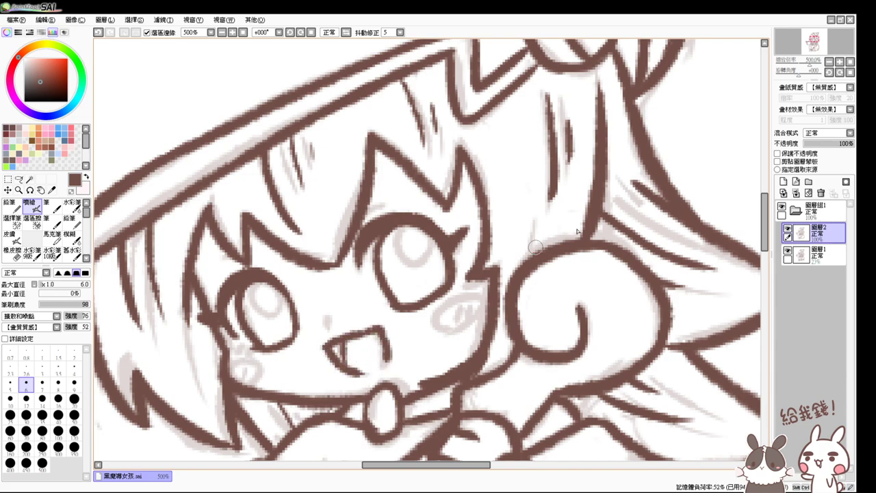
Step: Hide the sketch layer and ink a short curved line above each of the girl's eyes
click(787, 251)
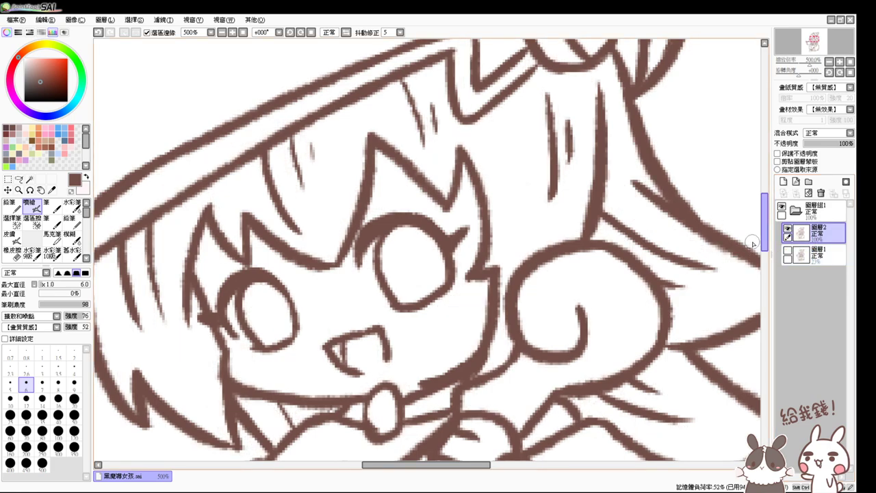
drag(362, 213, 393, 204)
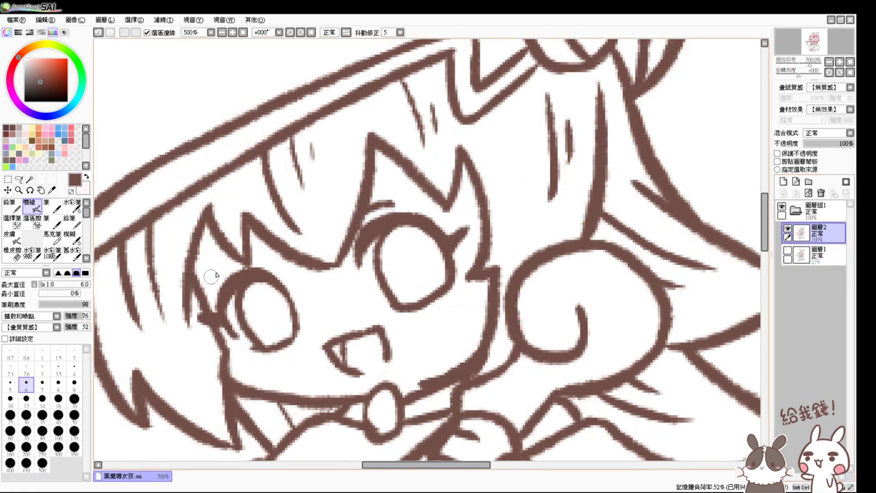
mouse_move(210, 276)
mouse_down()
mouse_move(253, 265)
mouse_move(246, 256)
mouse_move(270, 261)
mouse_up()
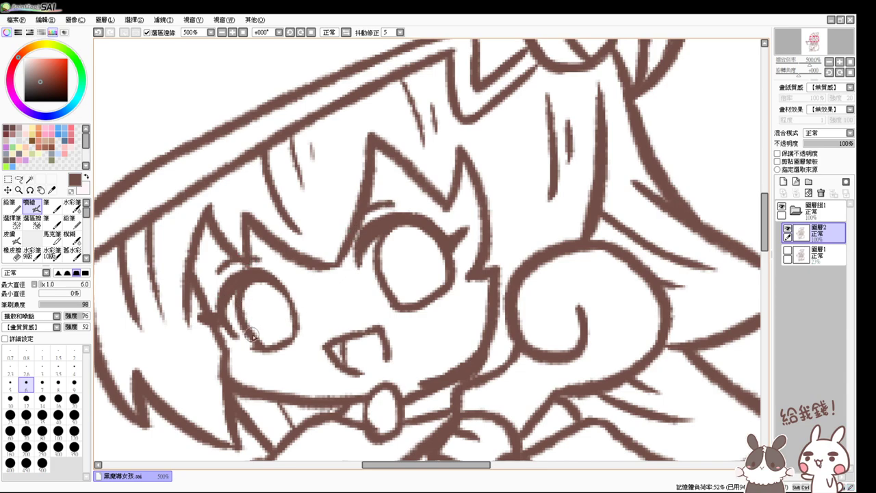
Step: Erase a gap in the lower edge of each iris with a size 4 eraser and ink a small highlight notch there
key(e)
click(74, 368)
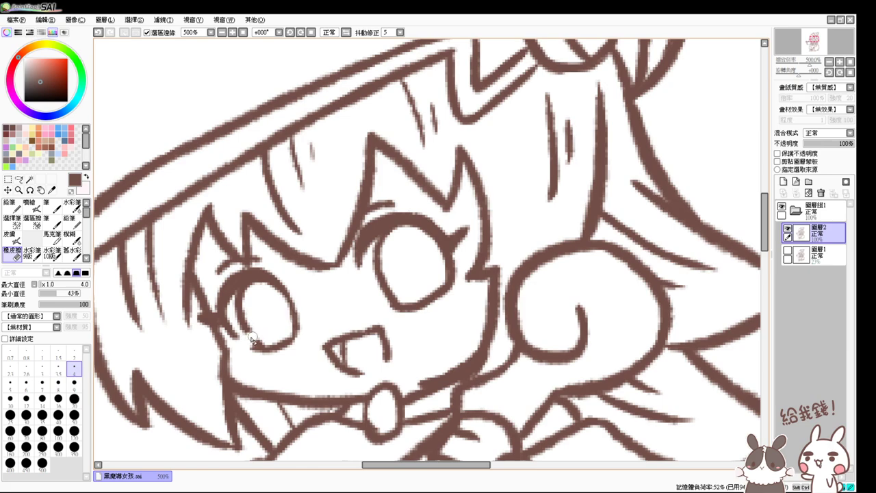
key(b)
mouse_move(248, 331)
mouse_down()
mouse_move(257, 328)
mouse_move(254, 350)
mouse_up()
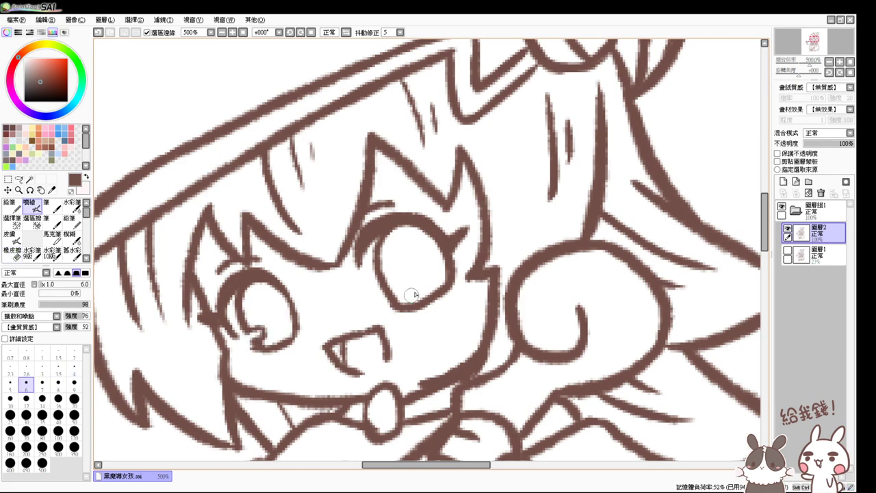
key(e)
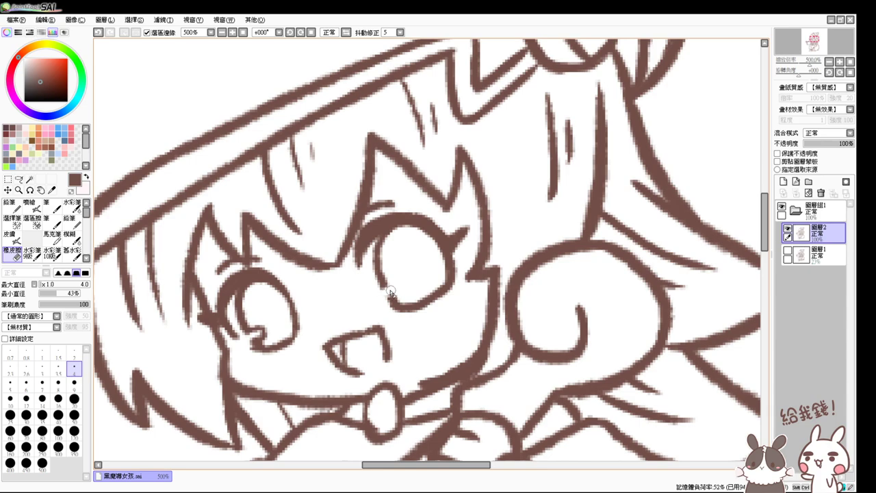
key(b)
mouse_move(382, 288)
mouse_down()
mouse_move(404, 282)
mouse_move(393, 296)
mouse_up()
key(ctrl+z)
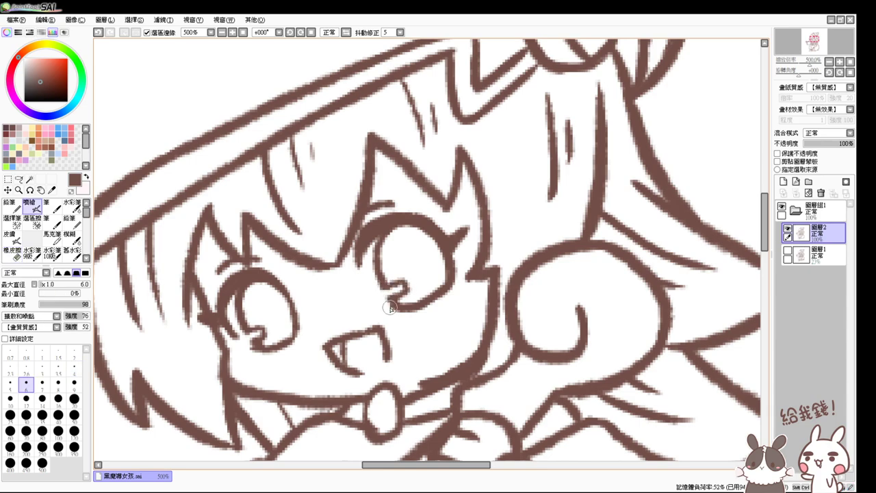
Step: Compare the inked figure with the sketch by toggling both layers, at full view and close up on the face
click(243, 33)
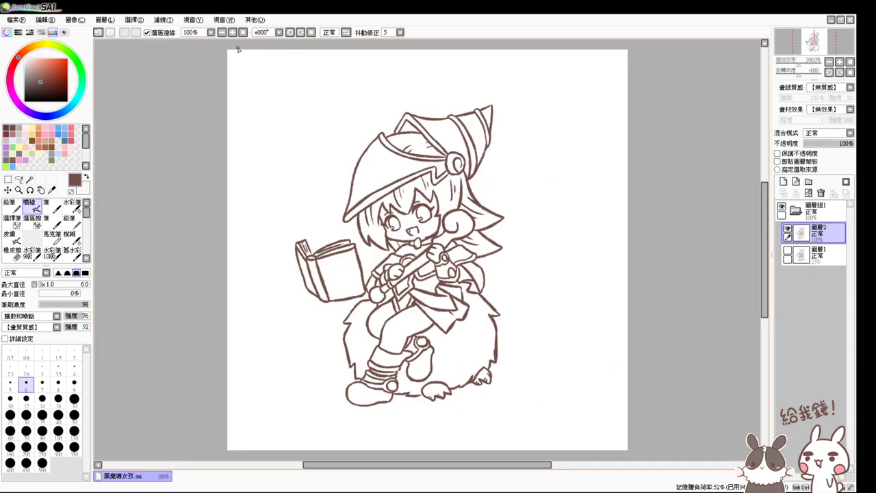
click(233, 32)
click(233, 32)
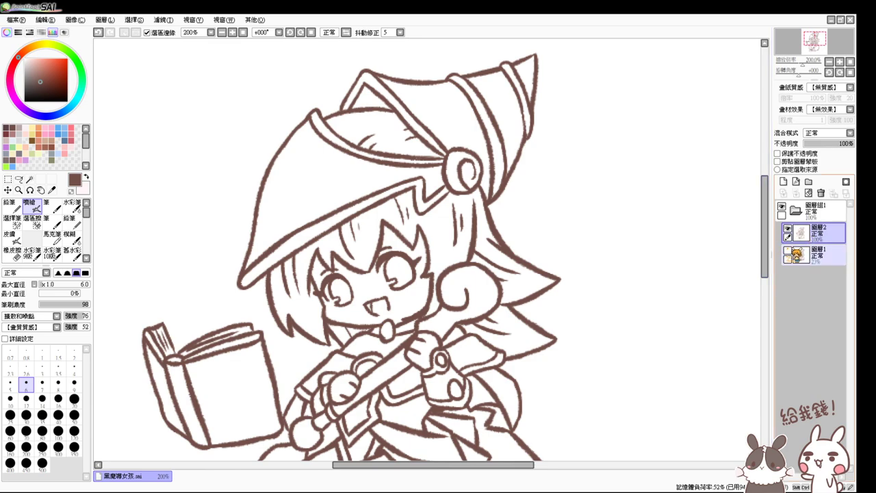
click(787, 228)
click(788, 228)
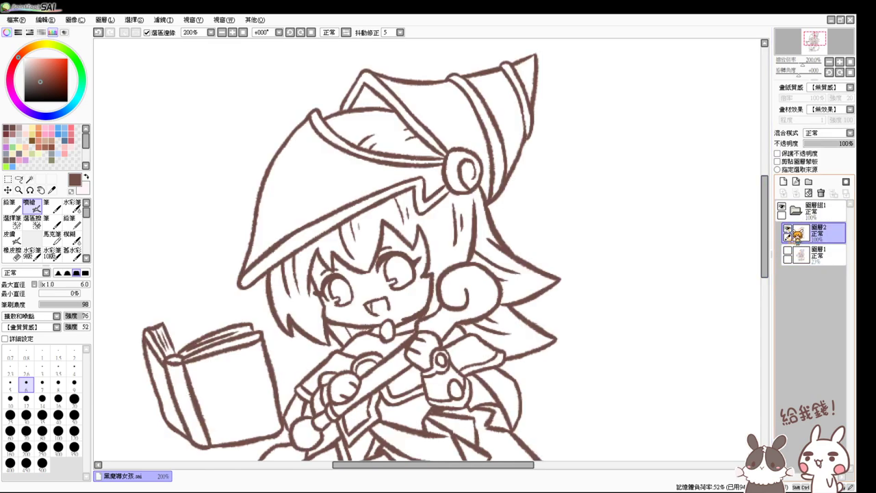
click(787, 250)
click(788, 229)
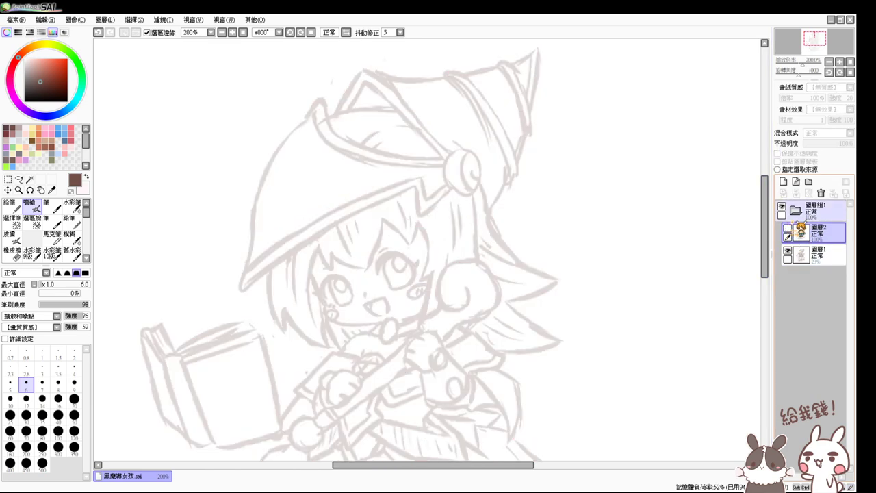
click(801, 213)
key(Page_Up)
key(Page_Up)
key(Page_Up)
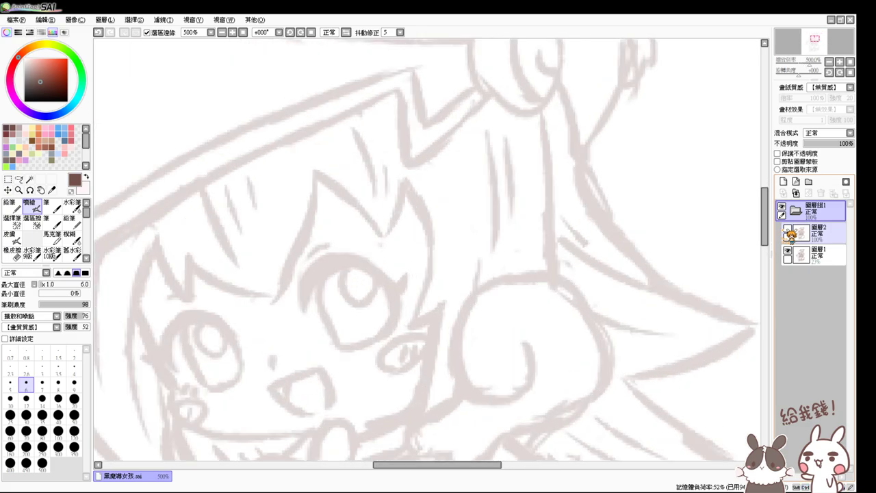
drag(500, 271, 577, 293)
click(788, 228)
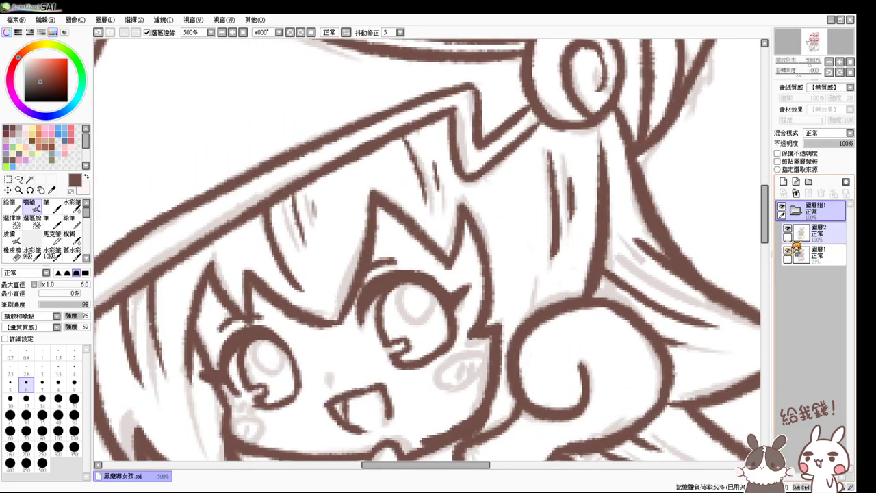
click(787, 251)
click(788, 251)
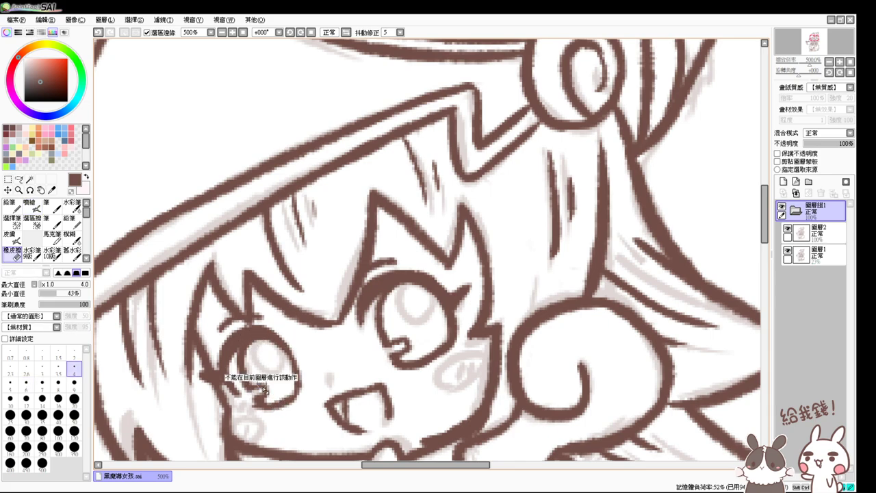
Step: Erase the highlight notches in both irises on 圖層2 and re-ink the lower outline of the eye nearest the staff curl
click(815, 258)
click(816, 233)
key(e)
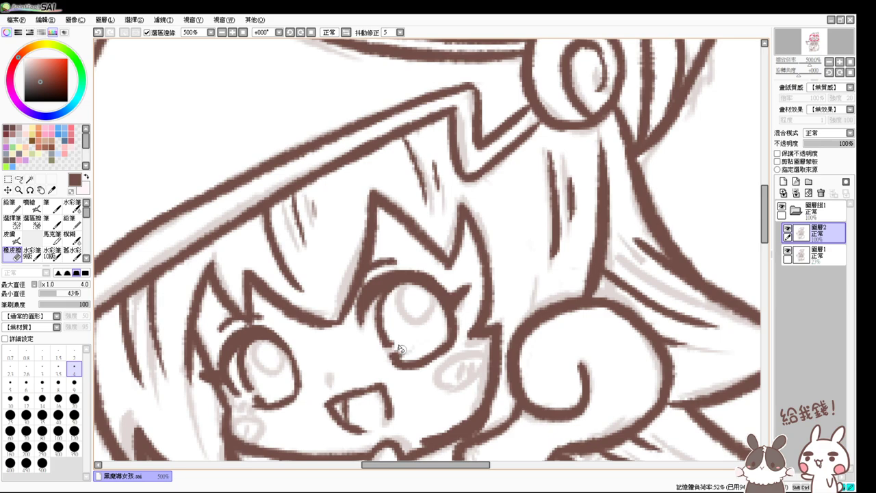
key(v)
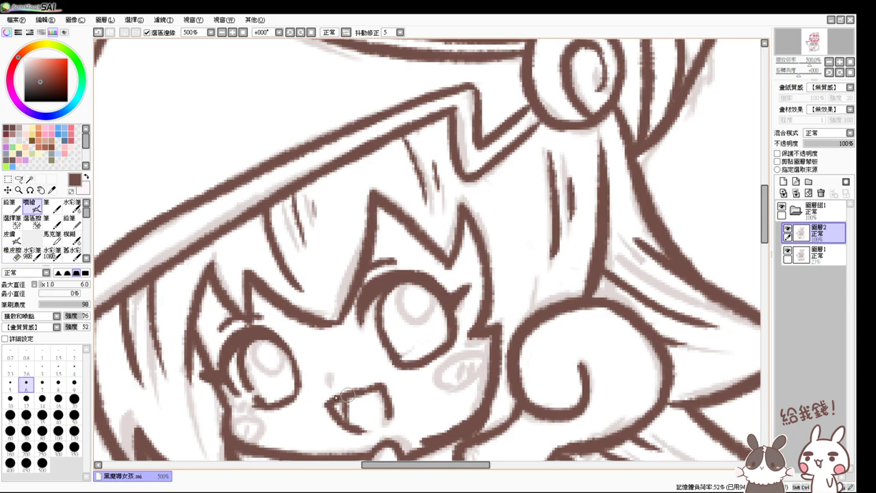
Step: Hide the sketch layer, clean up stray marks inside the irises and redo the lower outline of the book-side iris
click(787, 251)
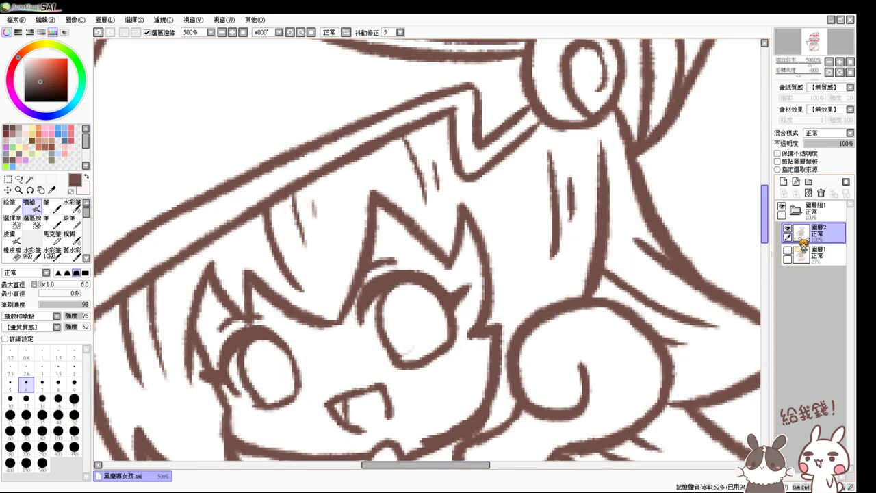
key(e)
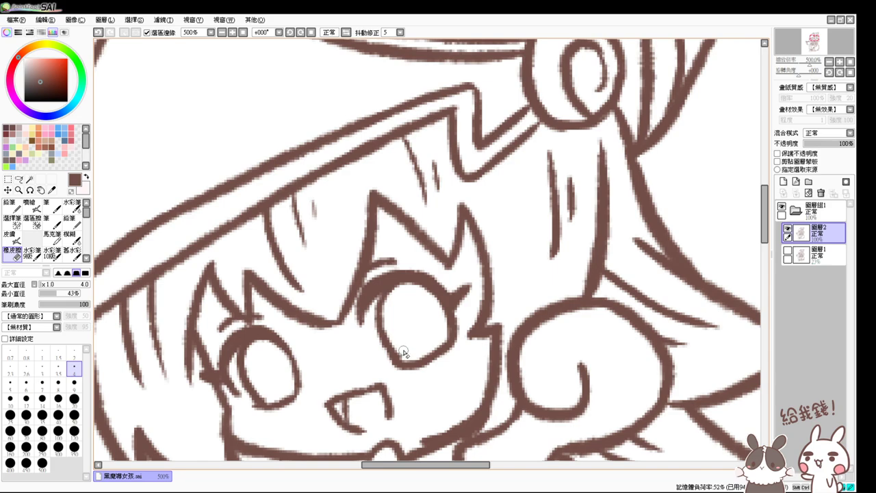
key(e)
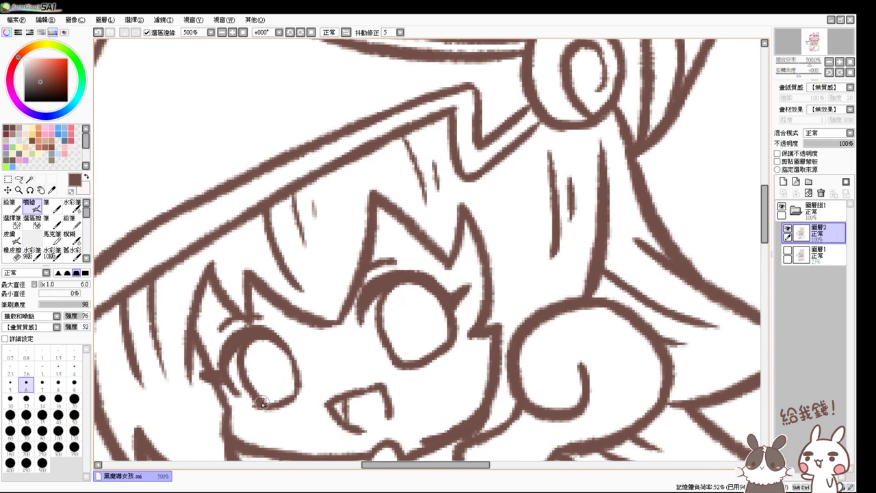
key(ctrl+z)
drag(262, 403, 295, 392)
key(e)
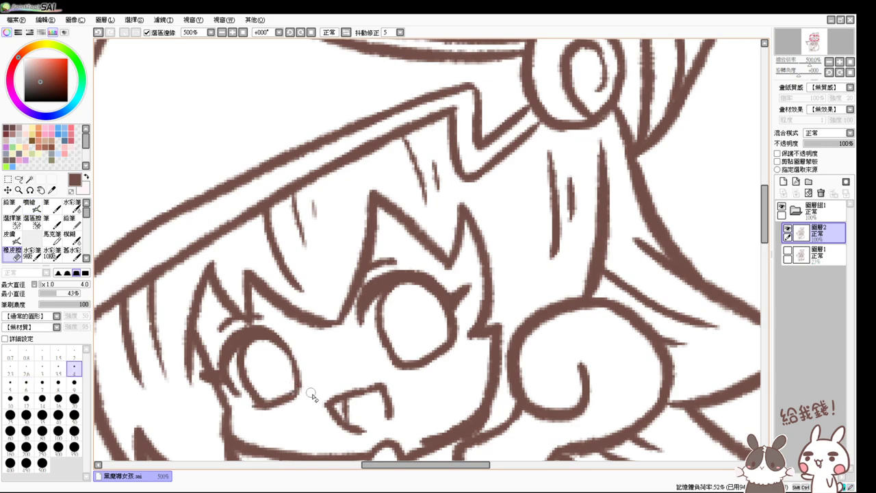
key(v)
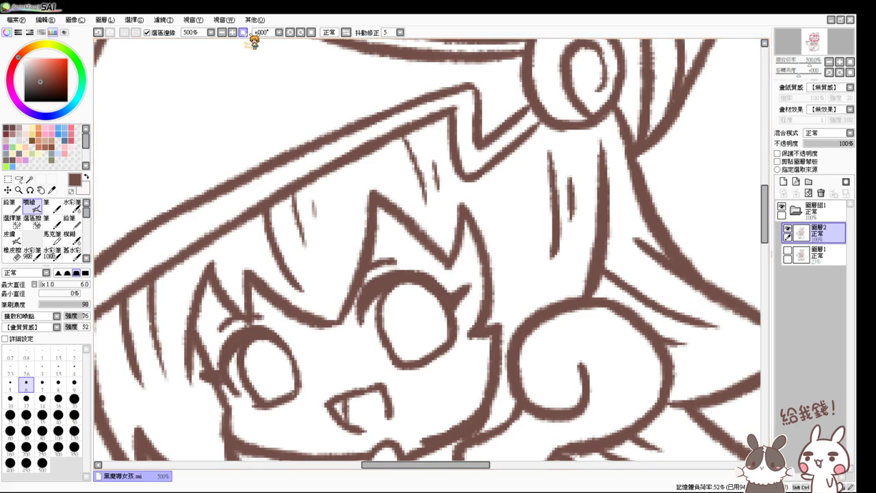
Step: Check the balance of the whole line drawing in a mirrored view, then restore the normal orientation
click(243, 33)
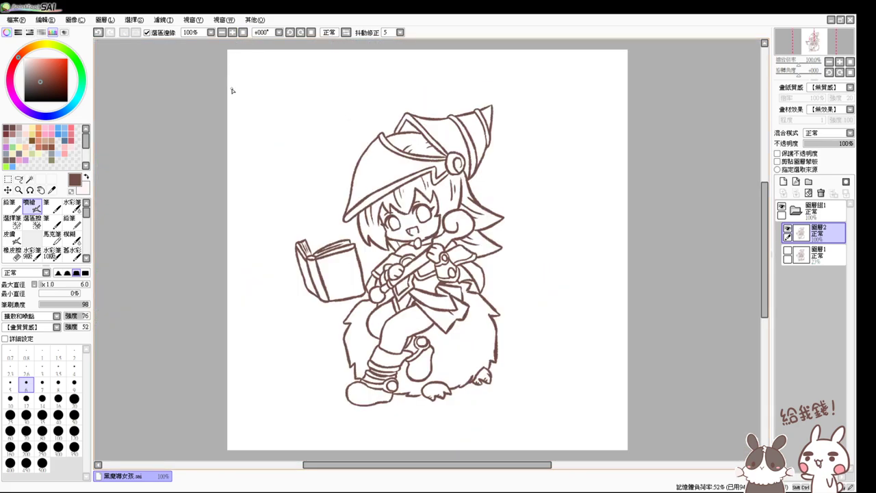
click(347, 33)
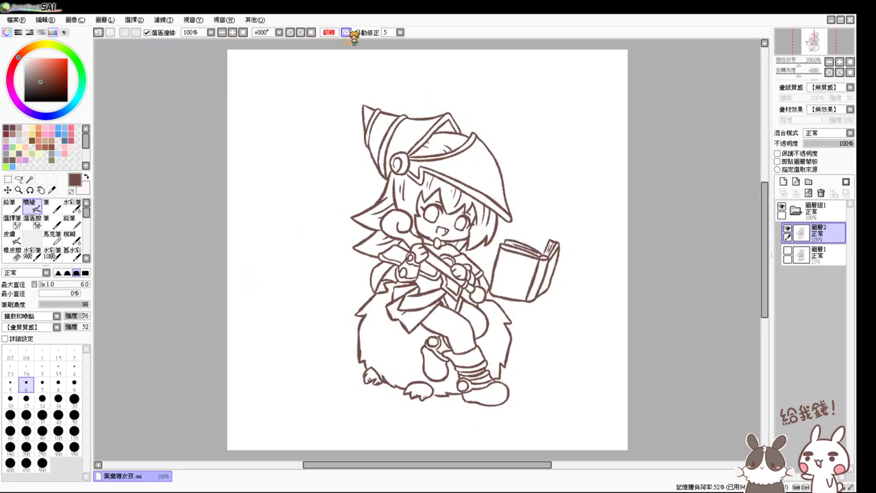
click(349, 33)
click(349, 33)
click(348, 35)
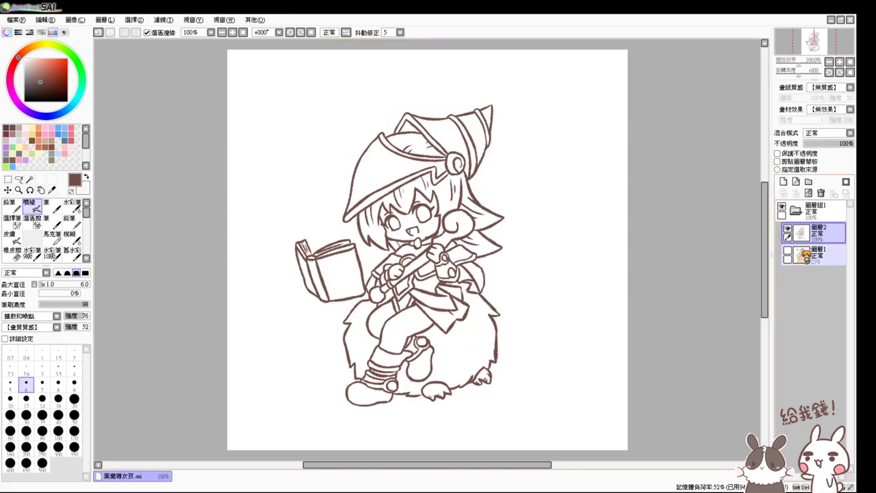
Step: Show the sketch layer 圖層1 again and set the airbrush's maximum diameter to 10 for the creature's eyes
click(787, 250)
key(ctrl+plus)
key(ctrl+plus)
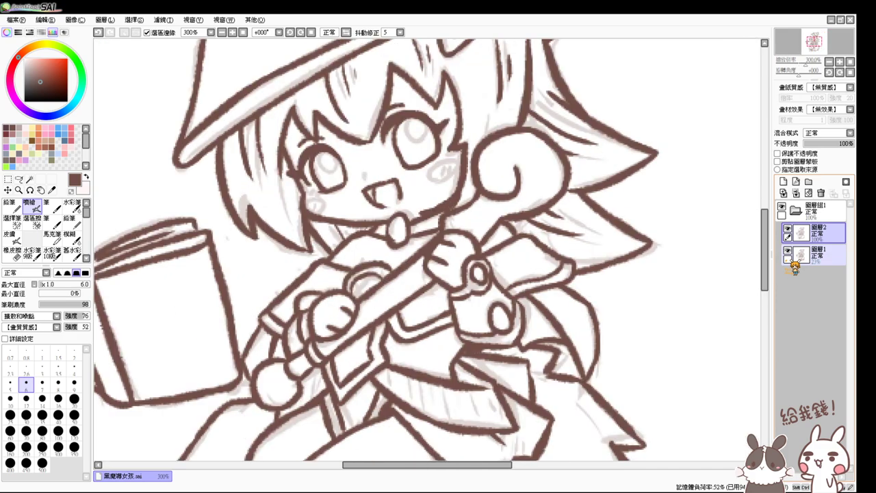
mouse_move(540, 451)
mouse_down()
mouse_move(506, 252)
mouse_move(430, 231)
mouse_up()
drag(371, 327, 418, 329)
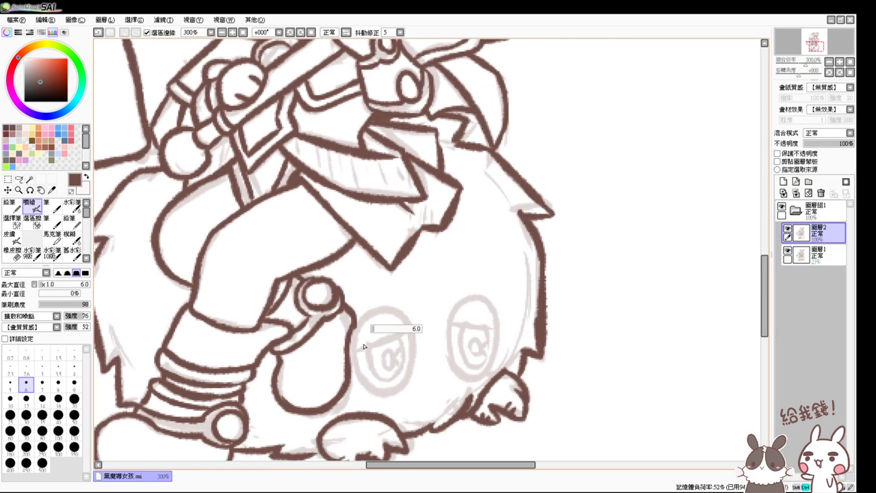
key(ctrl+z)
key(bracketright)
key(bracketright)
key(bracketright)
key(bracketright)
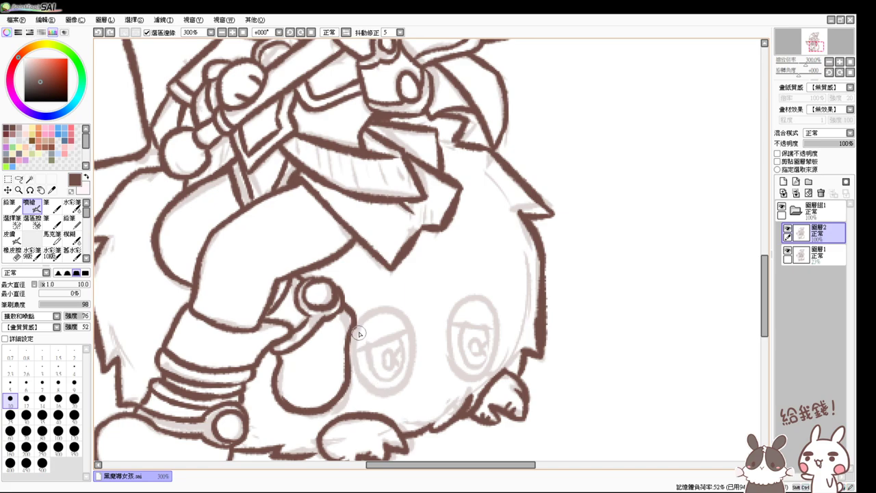
Step: Ink the oval outline of the furry creature's eye beside the raised boot, redoing strokes until it follows the sketch
drag(359, 332, 386, 392)
key(ctrl+z)
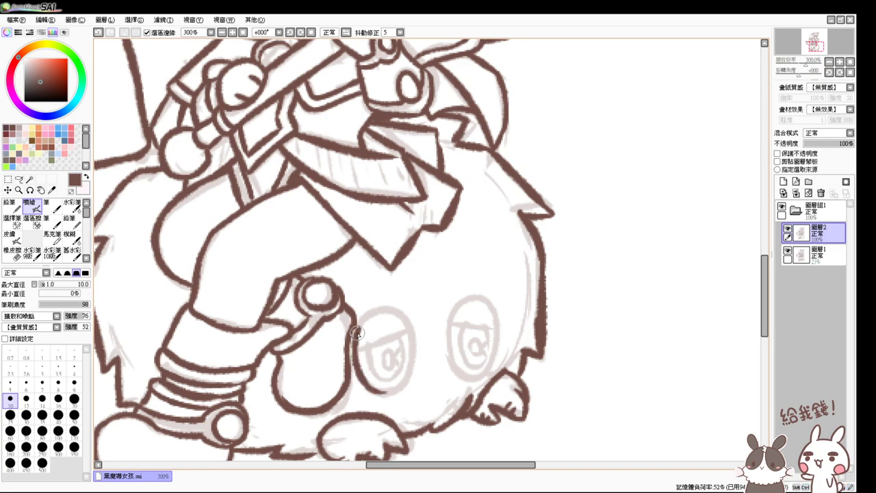
drag(356, 331, 405, 334)
key(ctrl+z)
key(ctrl+z)
drag(396, 310, 412, 376)
key(ctrl+z)
mouse_move(396, 310)
mouse_down()
mouse_move(415, 366)
mouse_move(367, 384)
mouse_up()
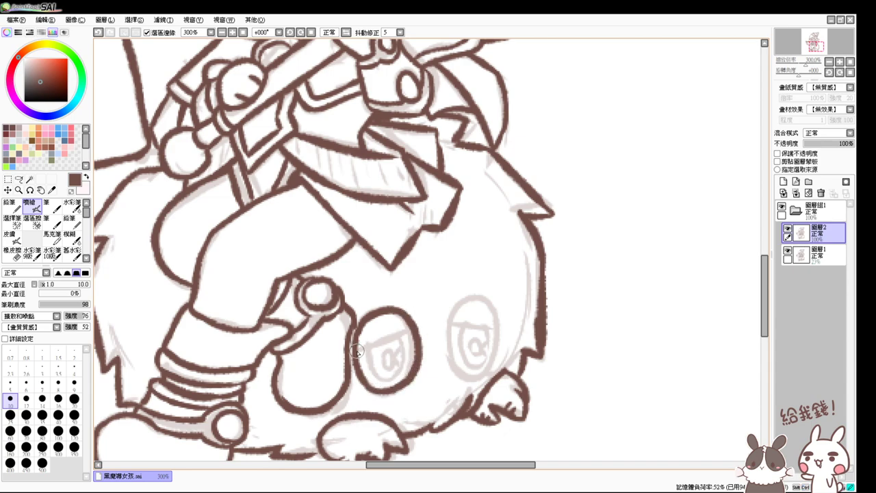
Step: Ink the slanted eyelid line across the creature's eye beside the boot
drag(356, 350, 416, 329)
key(ctrl+z)
mouse_move(362, 349)
mouse_down()
mouse_move(410, 327)
mouse_move(462, 376)
mouse_up()
key(ctrl+z)
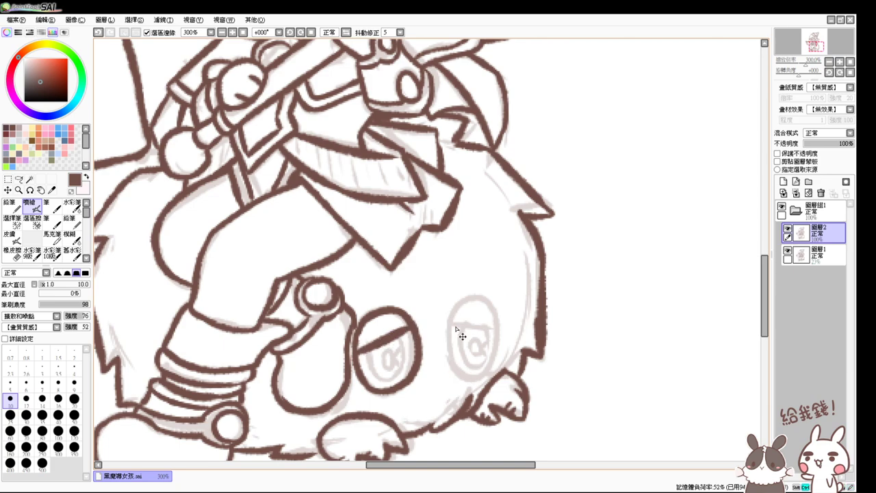
Step: Ink the oval outline and the nearly level eyelid line of the creature's other eye
mouse_move(450, 315)
mouse_down()
mouse_move(457, 369)
mouse_move(468, 378)
mouse_up()
mouse_move(452, 331)
mouse_down()
mouse_move(488, 302)
mouse_move(491, 336)
mouse_move(495, 304)
mouse_move(502, 320)
mouse_move(472, 370)
mouse_up()
key(ctrl+z)
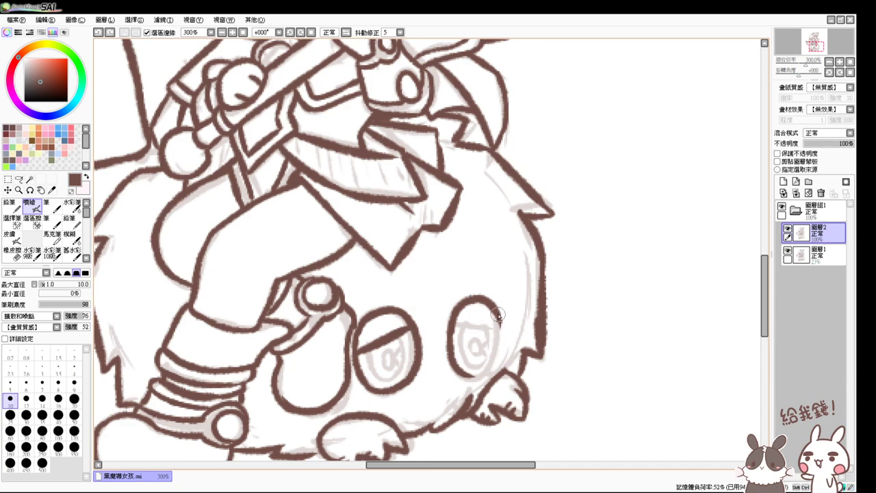
mouse_move(498, 311)
mouse_down()
mouse_move(472, 368)
mouse_move(489, 358)
mouse_up()
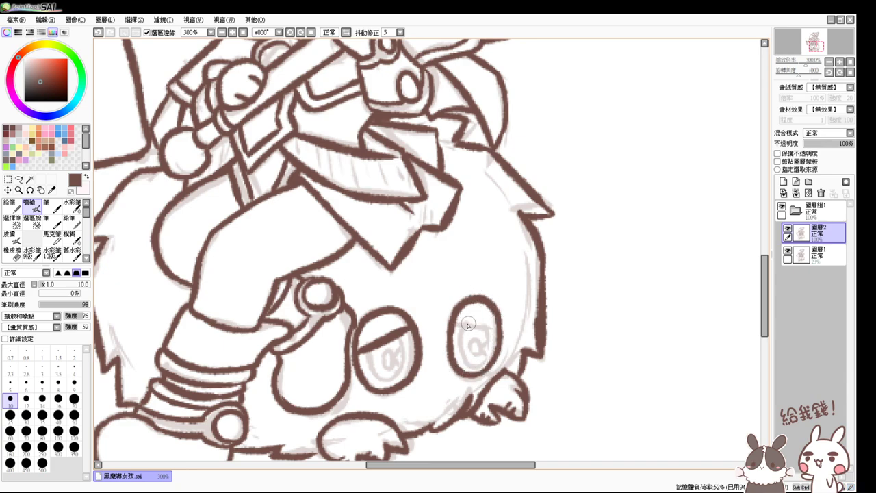
key(ctrl+z)
drag(455, 324, 487, 326)
Step: Ink the curved iris and the small pupil mark inside the creature's eye beside the boot
mouse_move(371, 348)
mouse_down()
mouse_move(374, 371)
mouse_move(389, 379)
mouse_up()
key(ctrl+z)
drag(370, 350, 392, 376)
drag(394, 333, 386, 372)
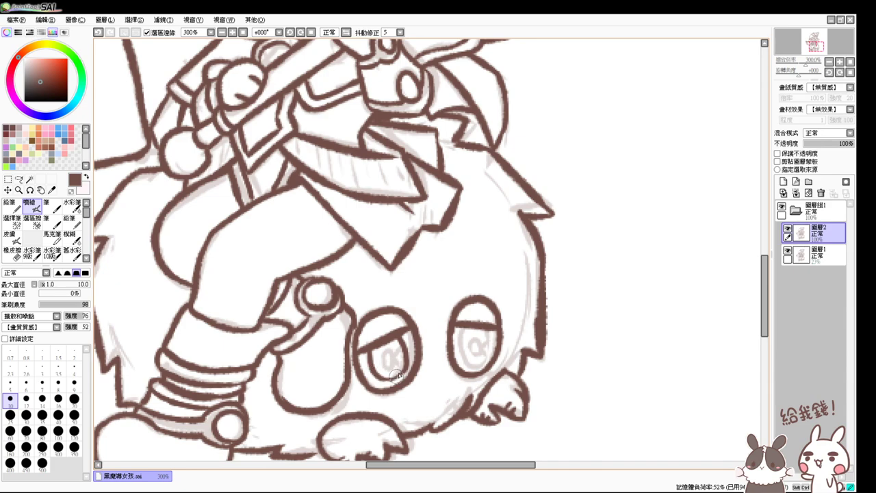
key(ctrl+z)
drag(387, 354, 396, 349)
Step: Ink the curved iris and the small pupil mark inside the creature's other eye, the one farther from the boot
drag(464, 328, 468, 363)
key(ctrl+z)
drag(463, 330, 478, 362)
mouse_move(484, 326)
mouse_down()
mouse_move(473, 362)
mouse_move(465, 349)
mouse_move(485, 354)
mouse_move(463, 327)
mouse_move(475, 366)
mouse_up()
key(ctrl+z)
key(ctrl+z)
key(ctrl+z)
drag(487, 330, 471, 360)
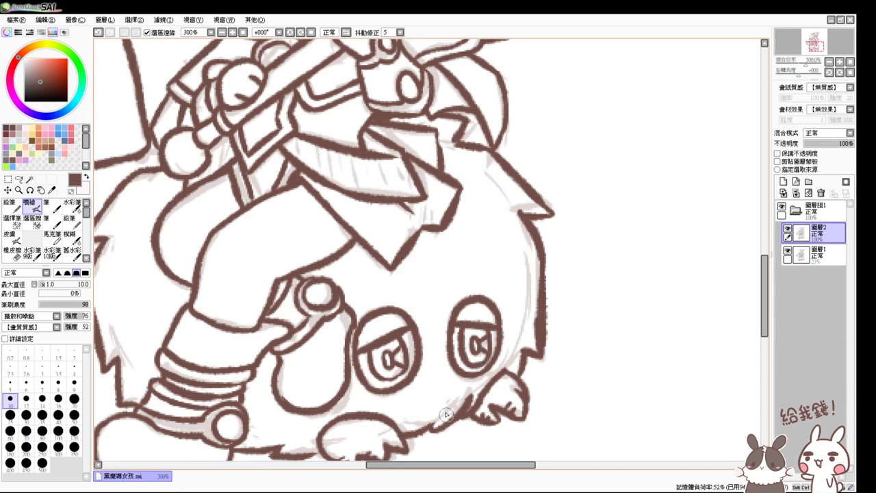
Step: View the whole drawing at 100% and hide the sketch layer 圖層1
drag(434, 337, 522, 350)
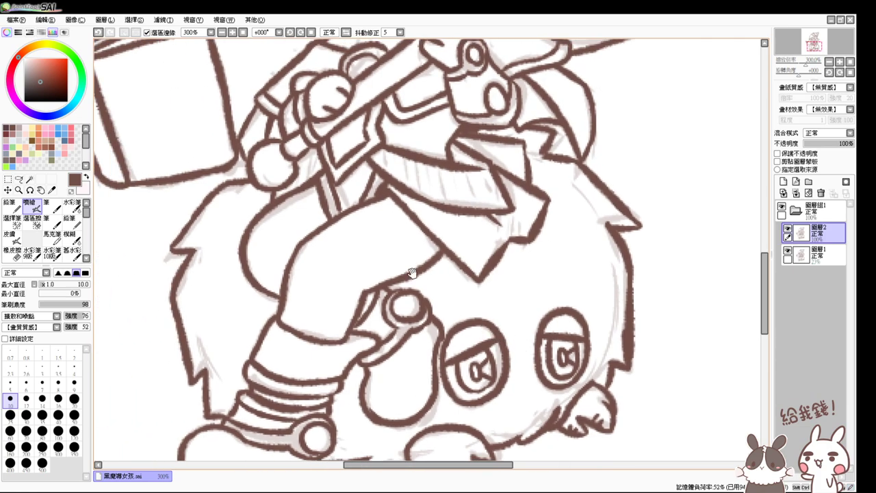
click(243, 33)
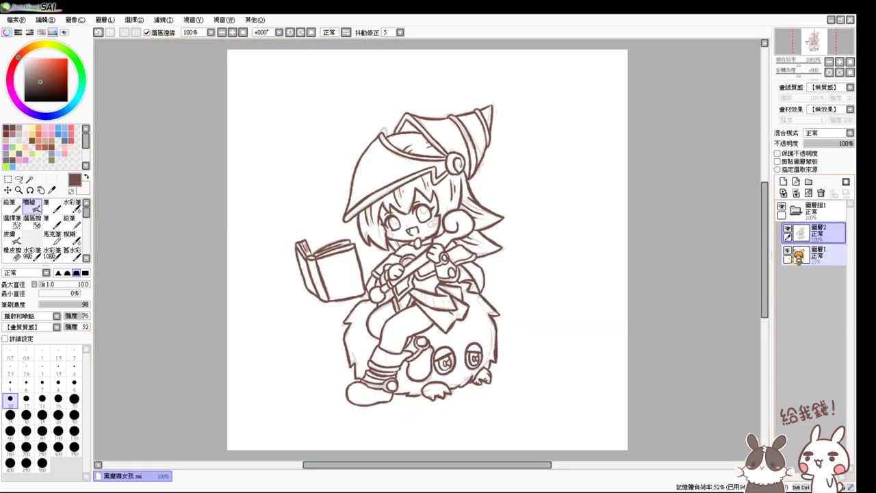
click(787, 251)
Step: Select the hat's brim, the cone sections between the bands, the tip and the small peaked triangle with the Magic Wand
key(ctrl+plus)
key(ctrl+plus)
key(ctrl+plus)
key(ctrl+plus)
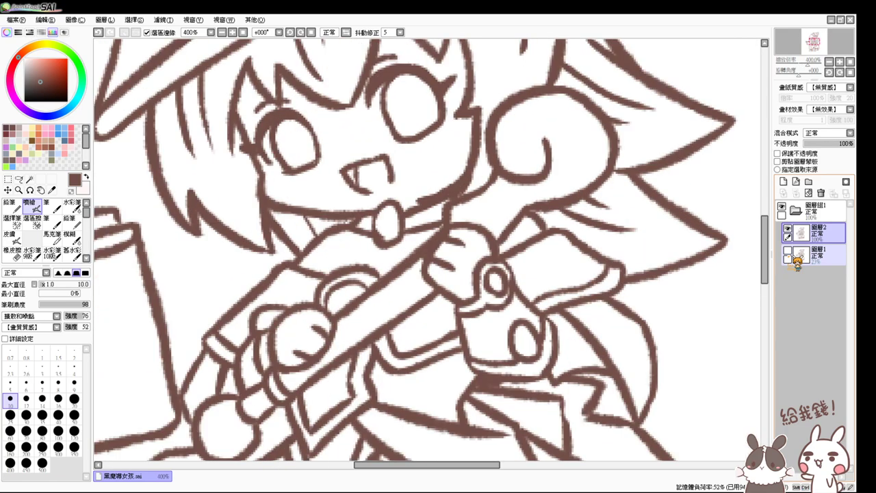
drag(445, 274, 458, 368)
click(30, 179)
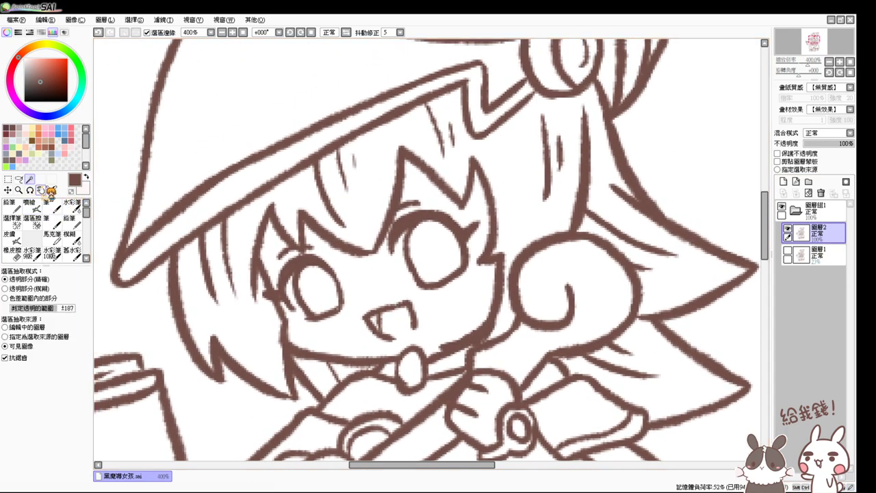
click(260, 99)
drag(486, 100, 411, 340)
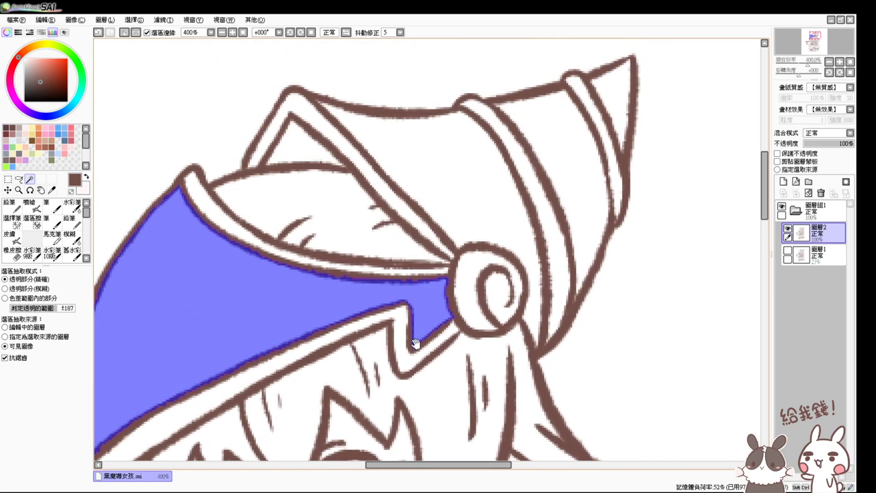
click(465, 161)
click(561, 127)
click(605, 94)
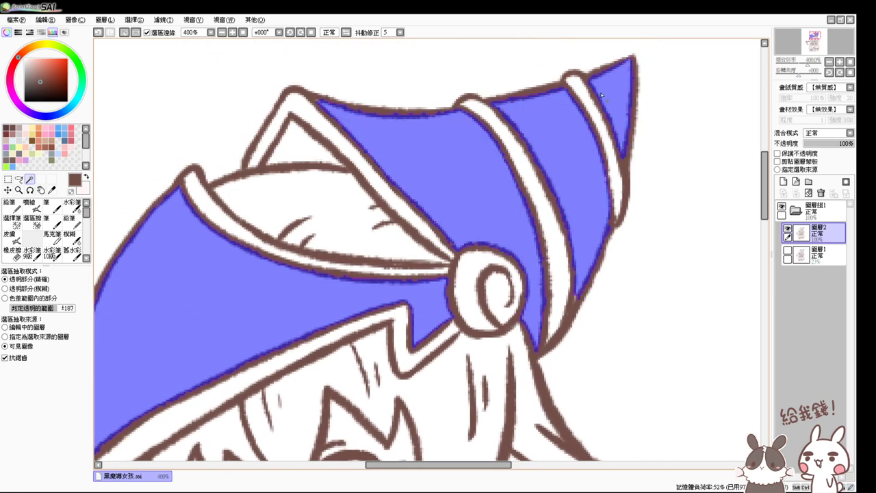
click(297, 150)
drag(353, 310, 348, 342)
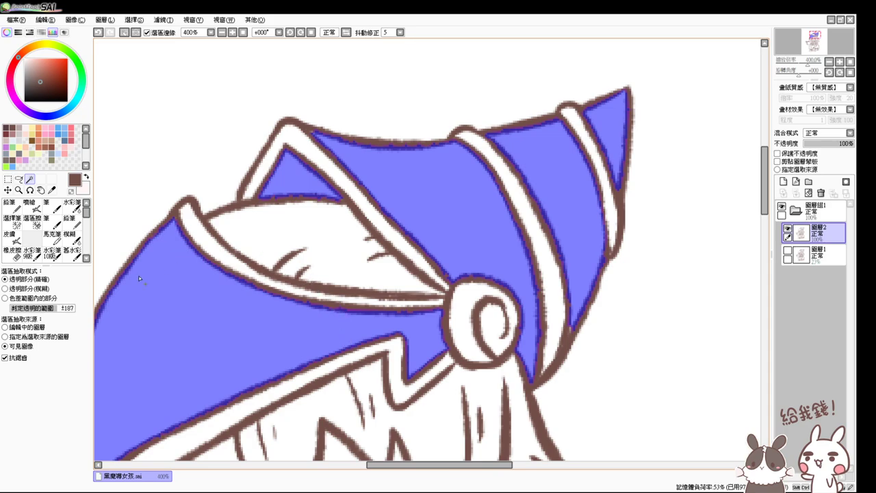
Step: Add both shoulder pieces, the bodice and waist panels and the cloth hanging below the waist to the Magic Wand selection
click(19, 219)
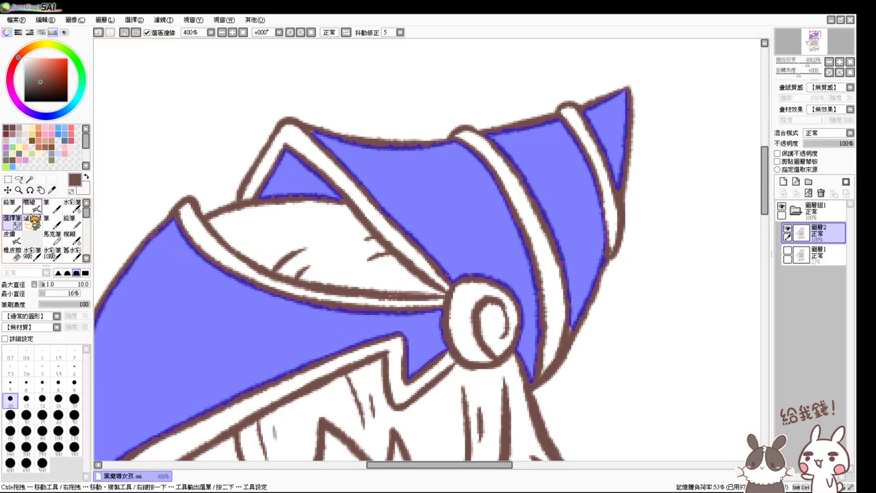
drag(281, 324, 287, 99)
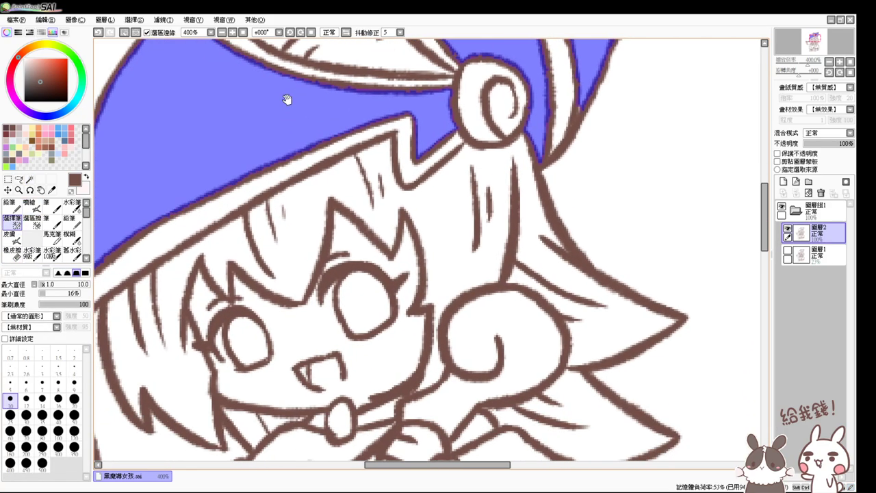
drag(257, 299, 290, 87)
click(30, 179)
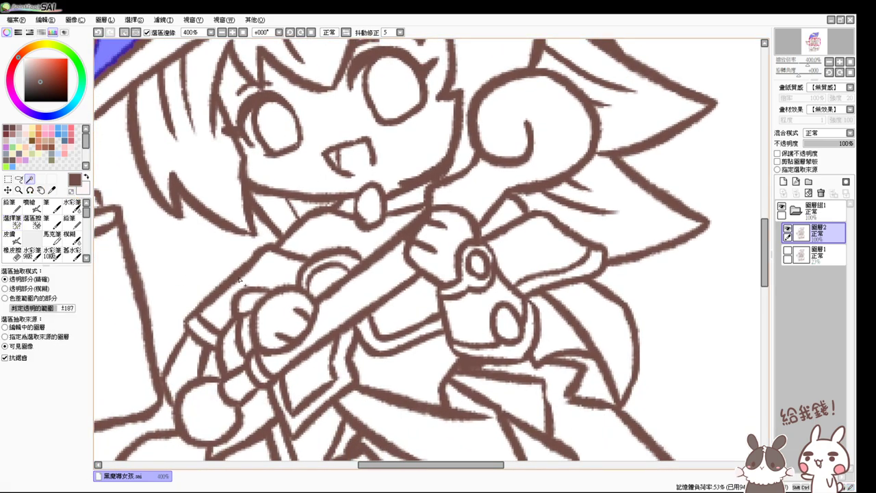
click(255, 286)
click(405, 309)
click(531, 251)
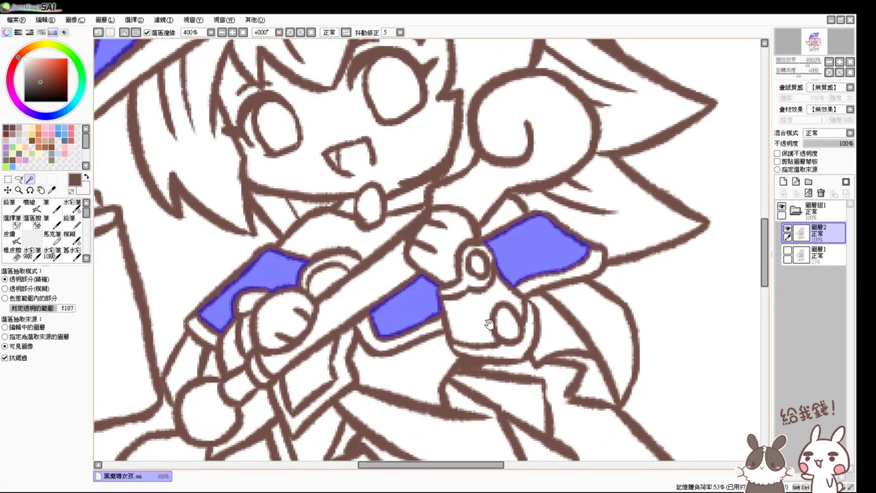
drag(489, 324, 502, 249)
click(344, 283)
click(421, 281)
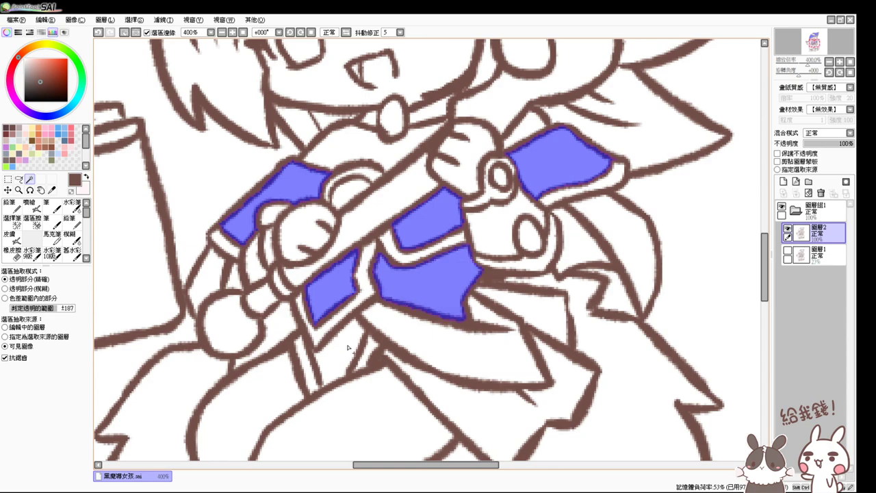
click(339, 352)
Step: Add the shaft, ankle and foot sections of both boots to the Magic Wand selection
drag(467, 365, 477, 223)
drag(425, 349, 466, 261)
click(354, 353)
click(417, 304)
click(441, 363)
drag(347, 414, 373, 334)
click(341, 329)
click(311, 358)
click(286, 409)
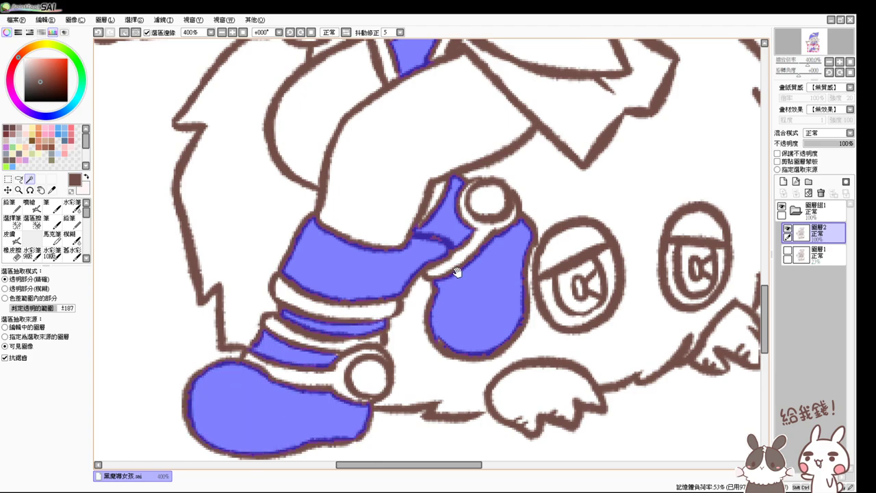
Step: Create a new layer beneath the line art 圖層2, fill the selected areas with light blue and refill them with a paler, muted blue
drag(457, 271, 443, 389)
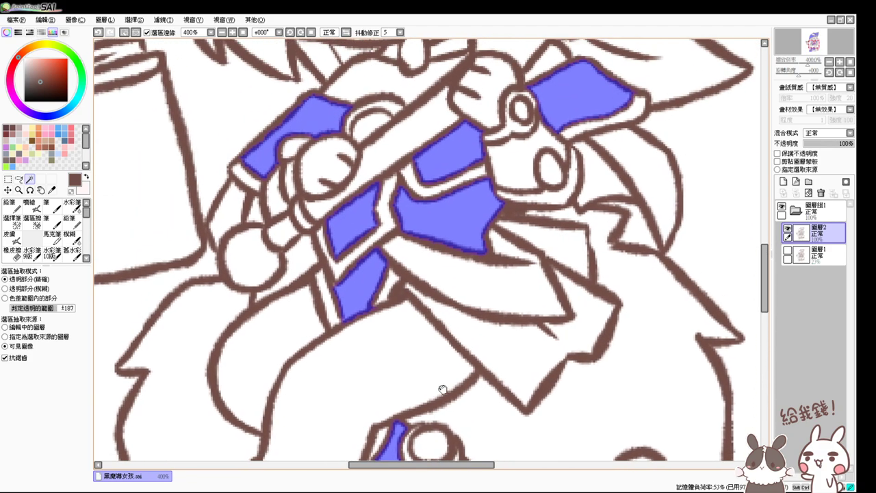
drag(453, 305, 449, 354)
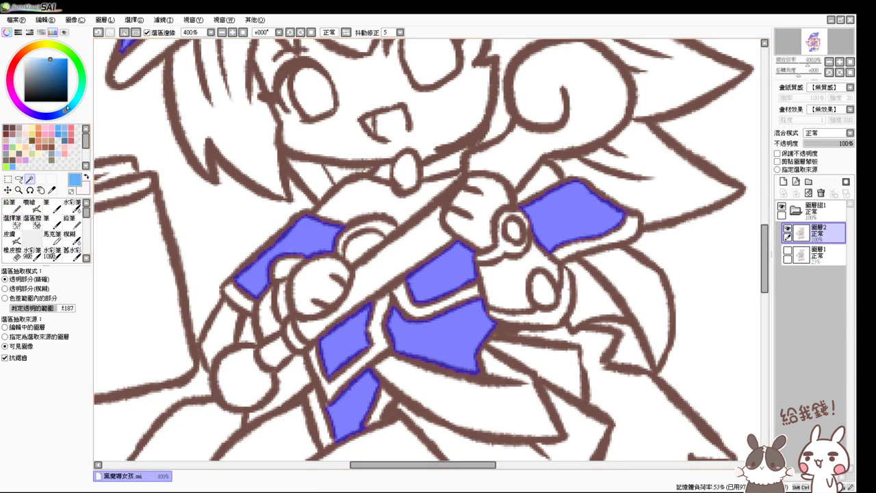
drag(67, 108, 72, 105)
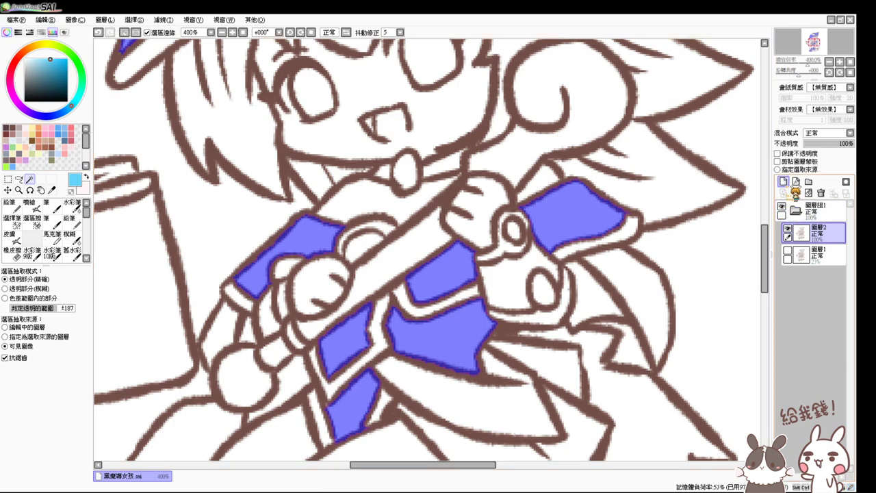
click(782, 182)
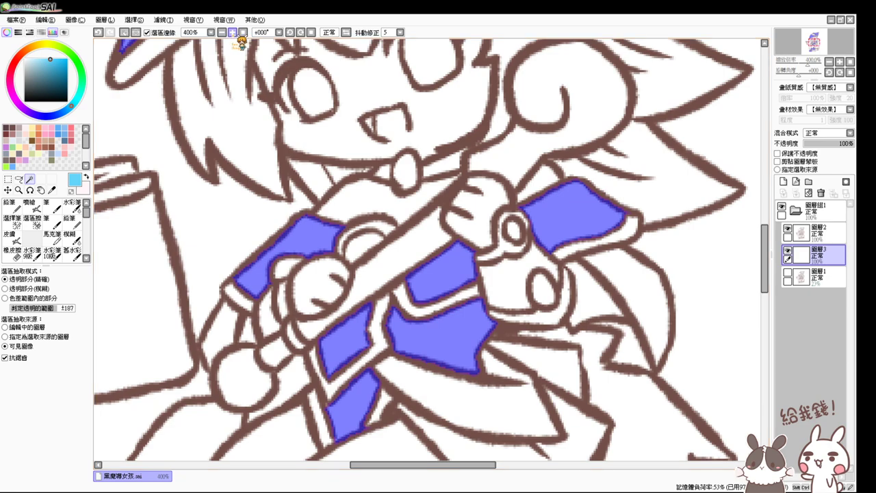
click(222, 32)
drag(260, 121, 258, 225)
key(ctrl+f)
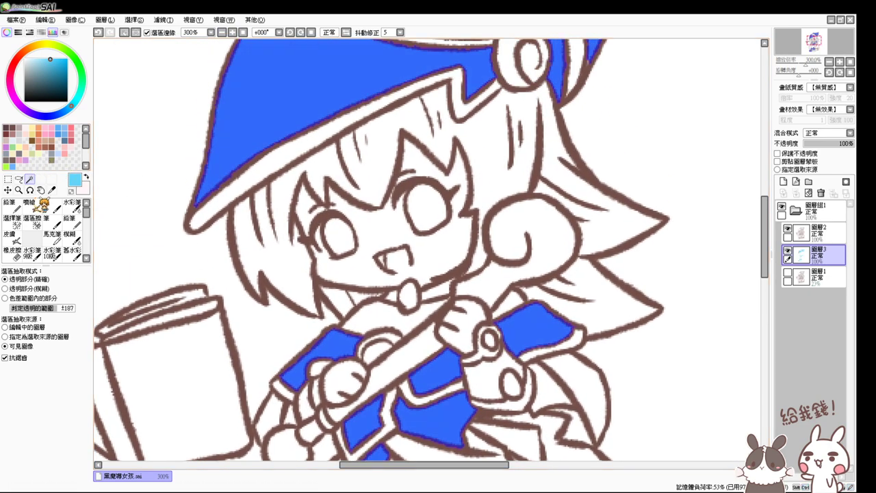
click(29, 206)
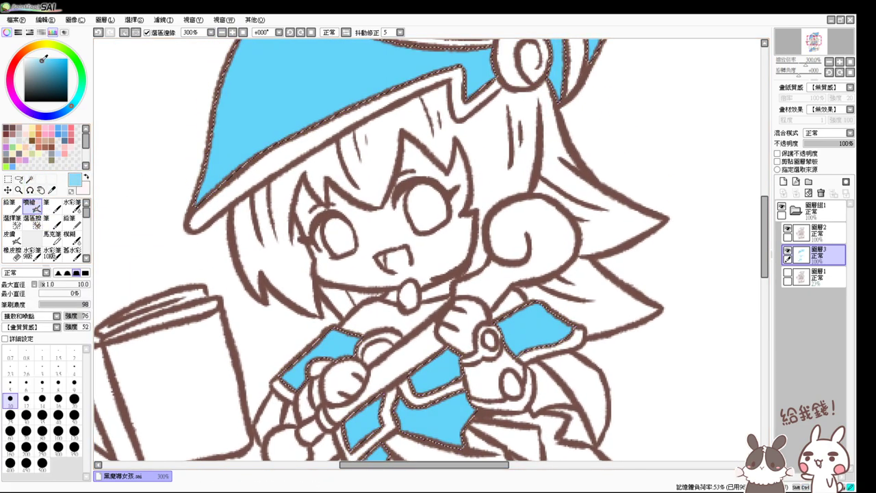
key(ctrl+f)
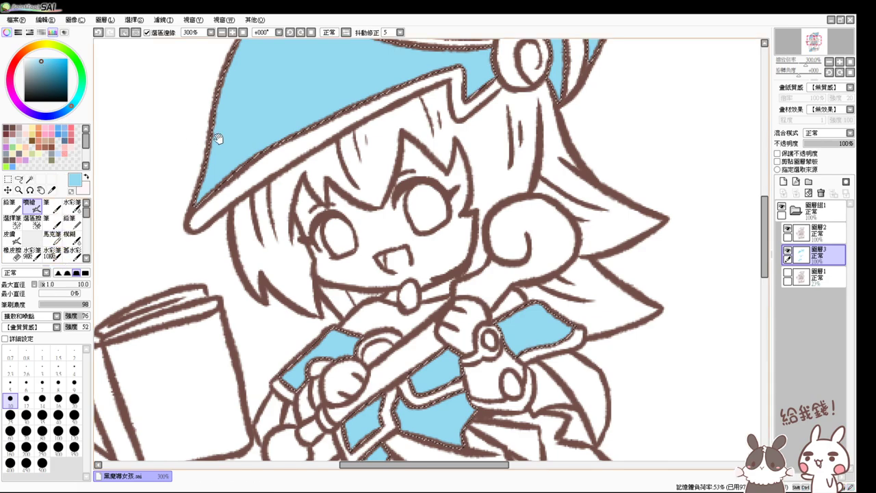
Step: Airbrush slightly darker blue shadows at size 13 along the hat brim's lower edge, beside the round ornament and into the pointed corner
scroll(217, 139, up, 5)
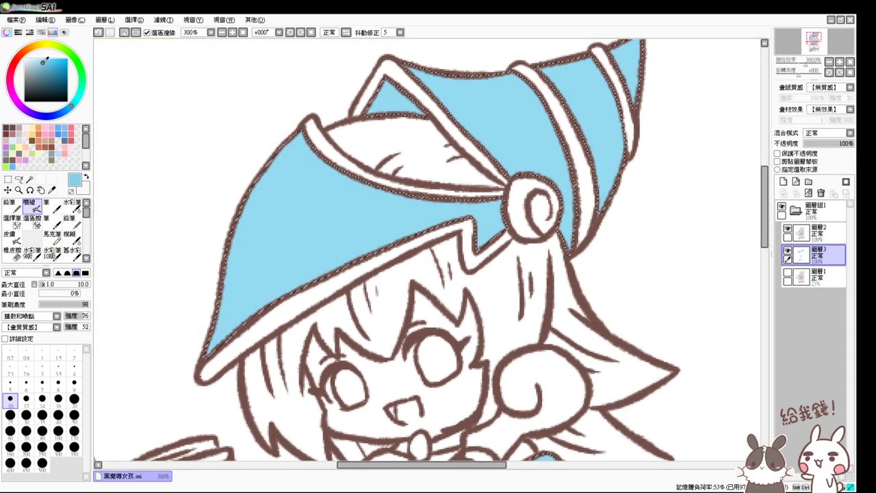
mouse_move(436, 223)
mouse_down()
mouse_move(445, 224)
mouse_move(410, 241)
mouse_move(482, 222)
mouse_move(494, 247)
mouse_up()
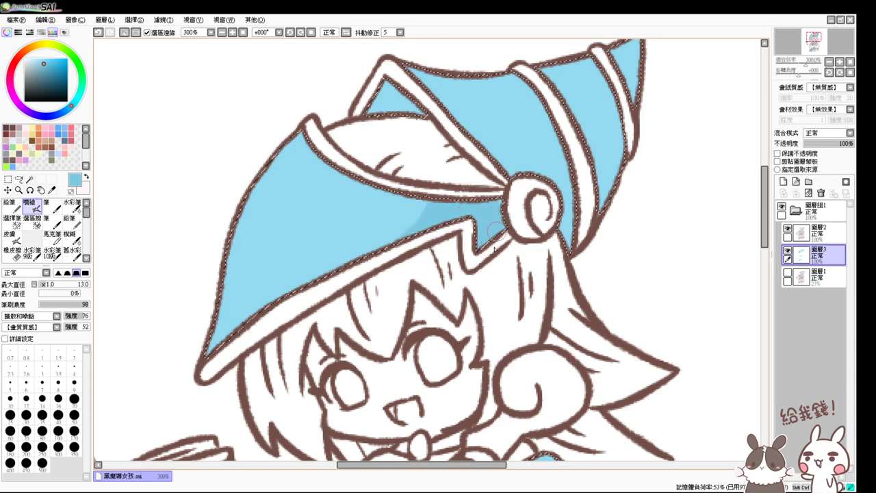
mouse_move(498, 208)
mouse_down()
mouse_move(426, 191)
mouse_move(385, 245)
mouse_up()
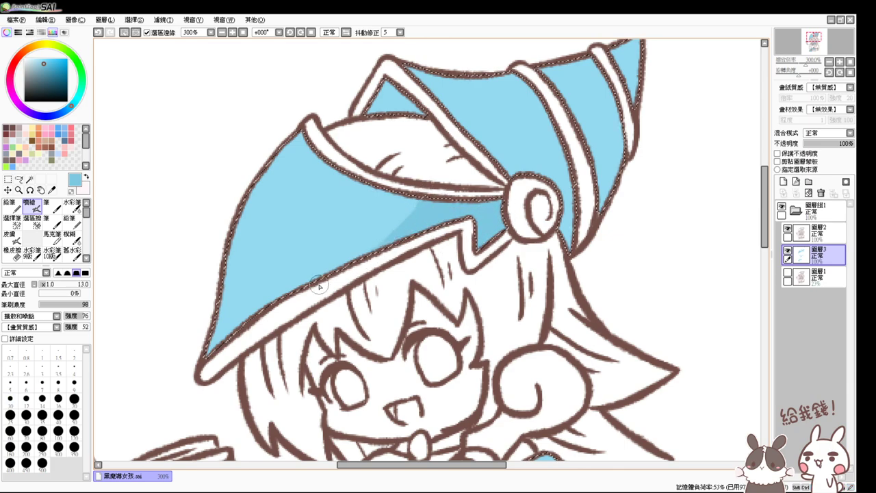
mouse_move(193, 335)
mouse_down()
mouse_move(377, 250)
mouse_move(204, 354)
mouse_up()
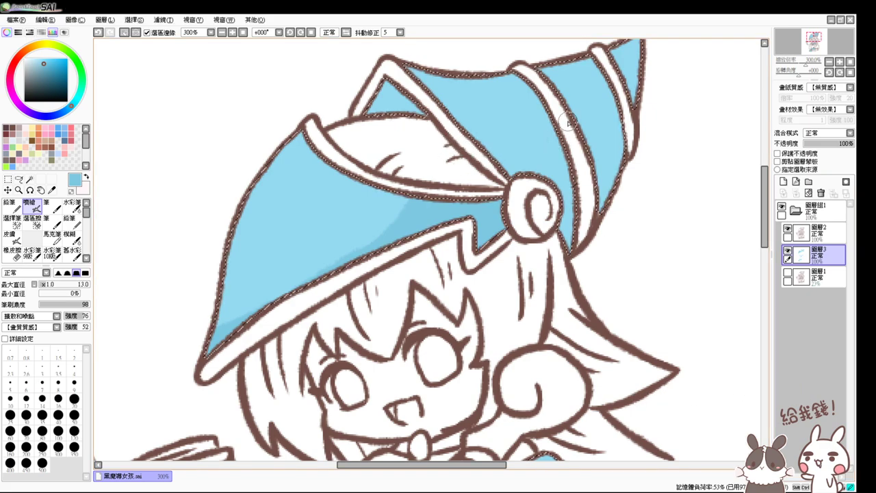
Step: Shade the lower parts of the hat's cone sections, the tip and the small peaked triangle with the same darker blue
mouse_move(563, 147)
mouse_down()
mouse_move(542, 183)
mouse_move(541, 228)
mouse_move(561, 231)
mouse_move(569, 211)
mouse_up()
mouse_move(602, 155)
mouse_down()
mouse_move(565, 259)
mouse_move(572, 271)
mouse_up()
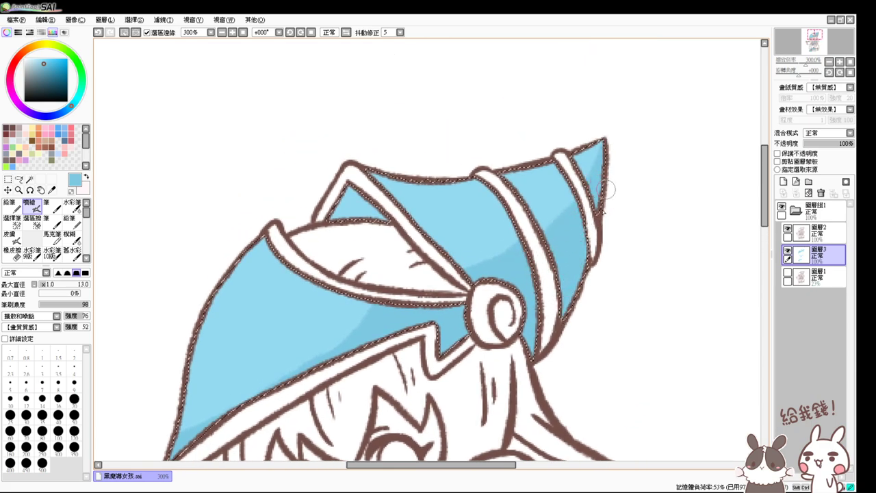
mouse_move(346, 199)
mouse_down()
mouse_move(341, 218)
mouse_move(356, 200)
mouse_move(371, 212)
mouse_up()
mouse_move(463, 440)
mouse_down()
mouse_move(425, 330)
mouse_move(381, 252)
mouse_move(376, 333)
mouse_up()
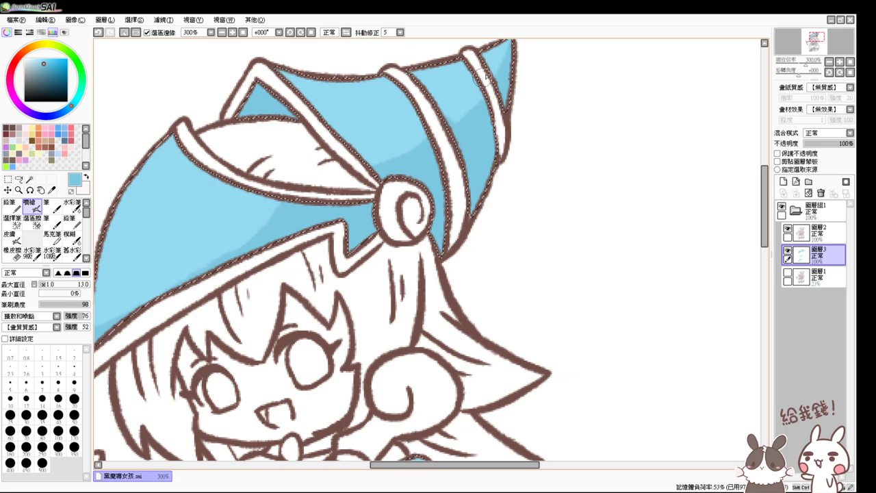
Step: Airbrush darker blue shadows onto the bodice panels, the shoulder piece beside the raised hand and the upper waist
drag(477, 214, 498, 128)
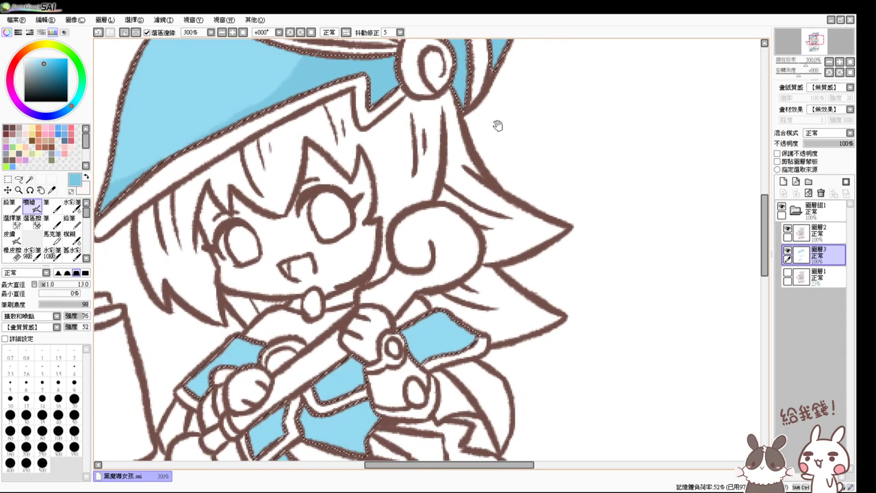
mouse_move(356, 359)
mouse_down()
mouse_move(331, 371)
mouse_move(364, 364)
mouse_up()
mouse_move(417, 322)
mouse_down()
mouse_move(455, 355)
mouse_move(403, 327)
mouse_up()
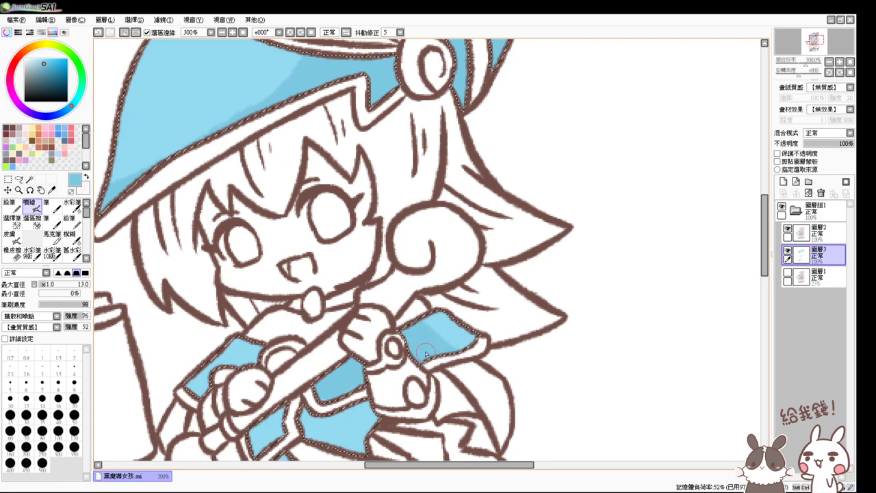
drag(393, 355, 422, 291)
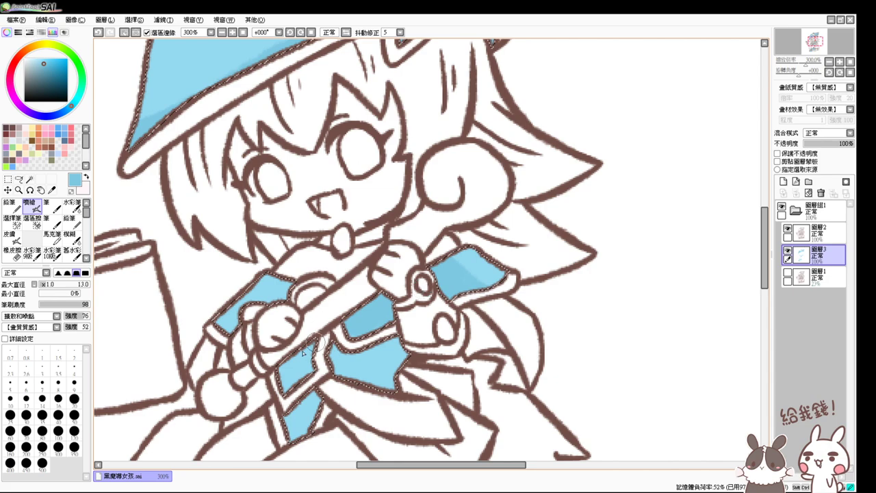
drag(317, 344, 276, 370)
mouse_move(385, 350)
mouse_down()
mouse_move(400, 339)
mouse_move(335, 375)
mouse_up()
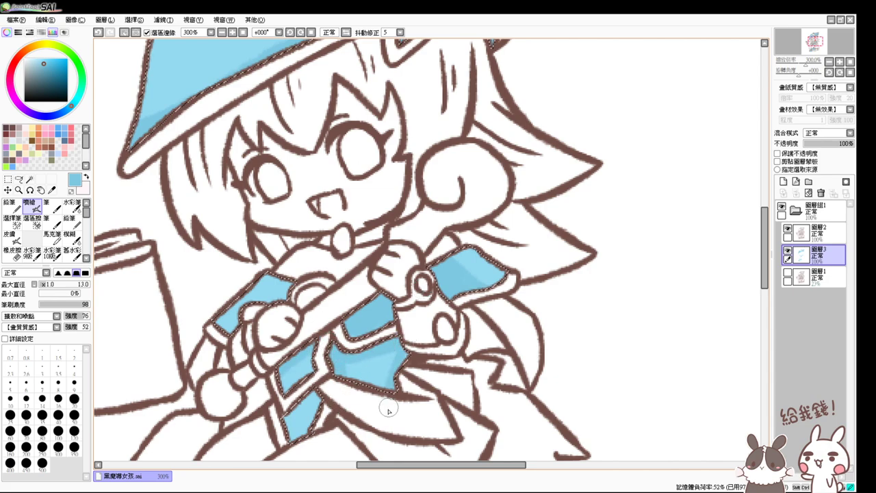
Step: Undo the waist panel's partial shading, cover the whole panel with the darker blue and shade the cloth hanging below it
drag(383, 424, 377, 344)
key(ctrl+z)
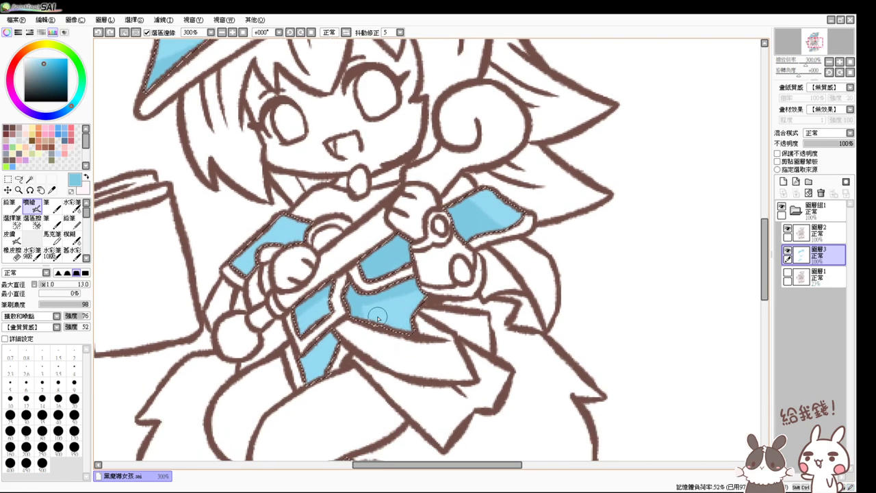
drag(371, 307, 368, 305)
key(ctrl+z)
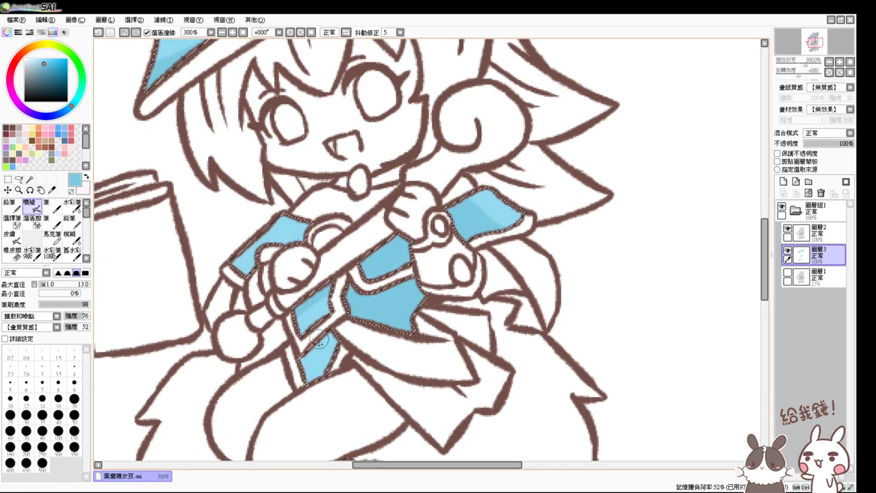
drag(353, 301, 327, 392)
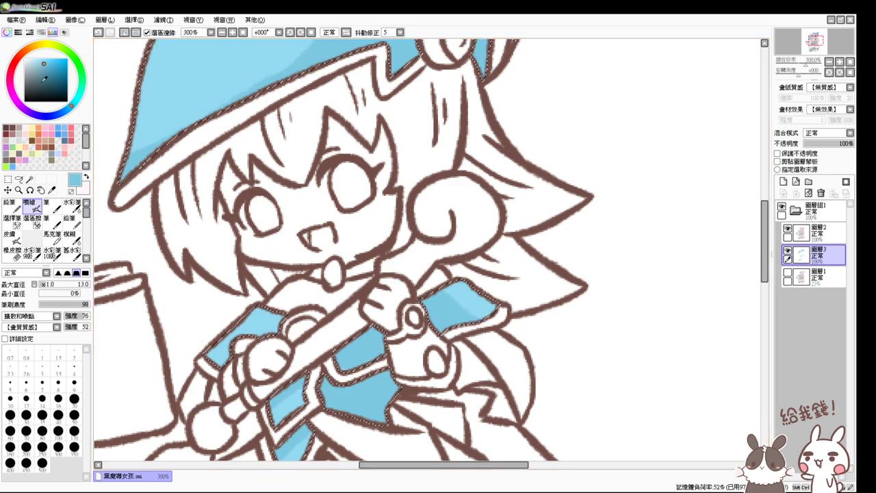
Step: Shade the shafts, ankle sections and feet of both boots with the darker blue, leaving lighter areas on the outer side
drag(389, 411, 414, 247)
mouse_move(410, 387)
mouse_down()
mouse_move(425, 295)
mouse_move(444, 313)
mouse_up()
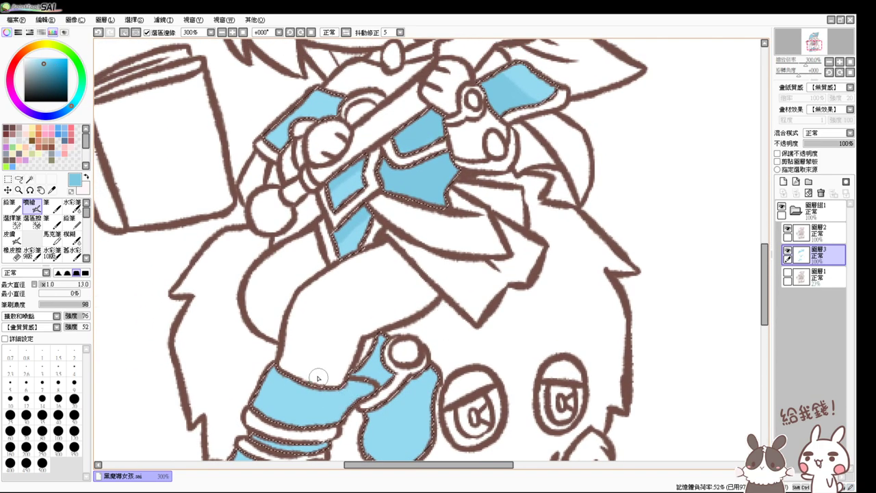
drag(318, 378, 332, 413)
mouse_move(375, 355)
mouse_down()
mouse_move(353, 396)
mouse_move(387, 349)
mouse_move(396, 309)
mouse_move(436, 349)
mouse_up()
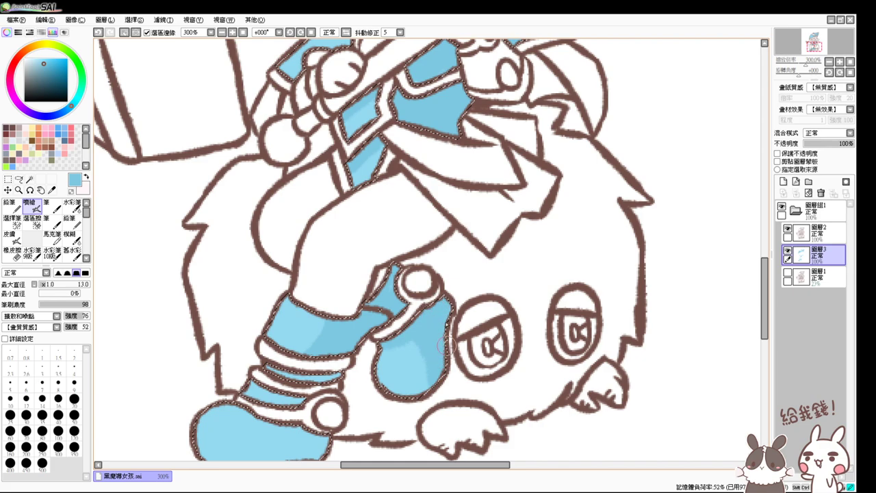
drag(348, 413, 365, 358)
mouse_move(317, 345)
mouse_down()
mouse_move(286, 339)
mouse_move(352, 318)
mouse_move(299, 332)
mouse_move(311, 339)
mouse_up()
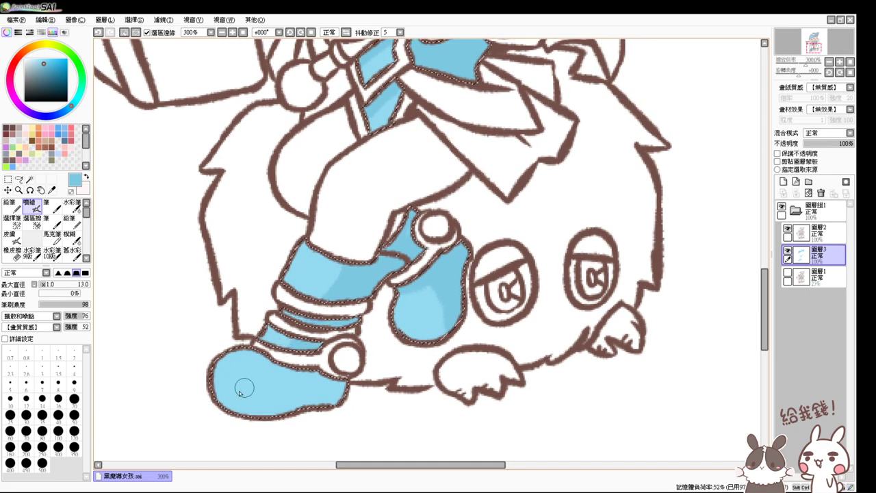
mouse_move(212, 396)
mouse_down()
mouse_move(287, 362)
mouse_move(274, 413)
mouse_move(339, 362)
mouse_move(346, 399)
mouse_up()
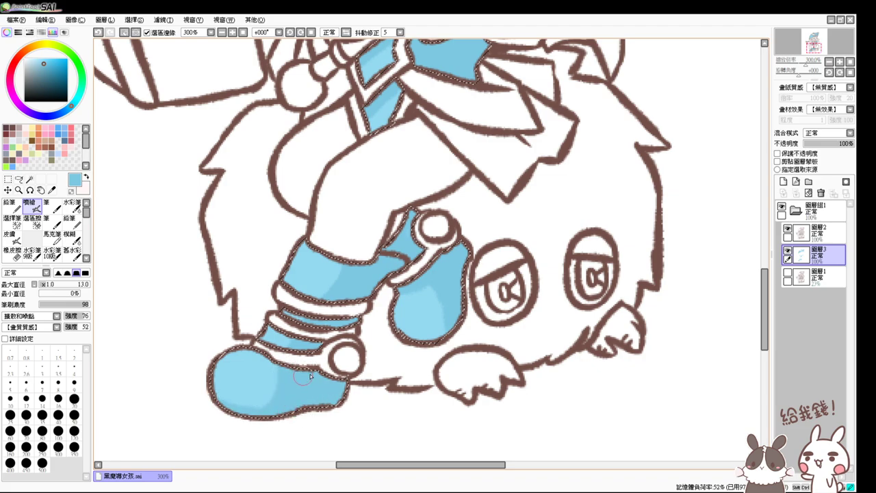
Step: Choose a deeper blue and add a second layer of shadow to the bodice, waist and hanging cloth panels
scroll(348, 329, up, 7)
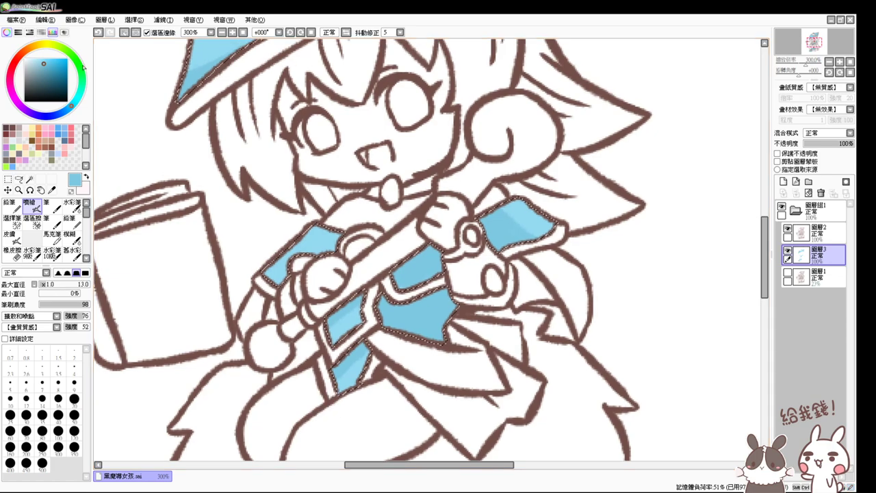
drag(44, 64, 46, 67)
drag(443, 262, 419, 303)
mouse_move(363, 365)
mouse_down()
mouse_move(357, 336)
mouse_move(432, 325)
mouse_up()
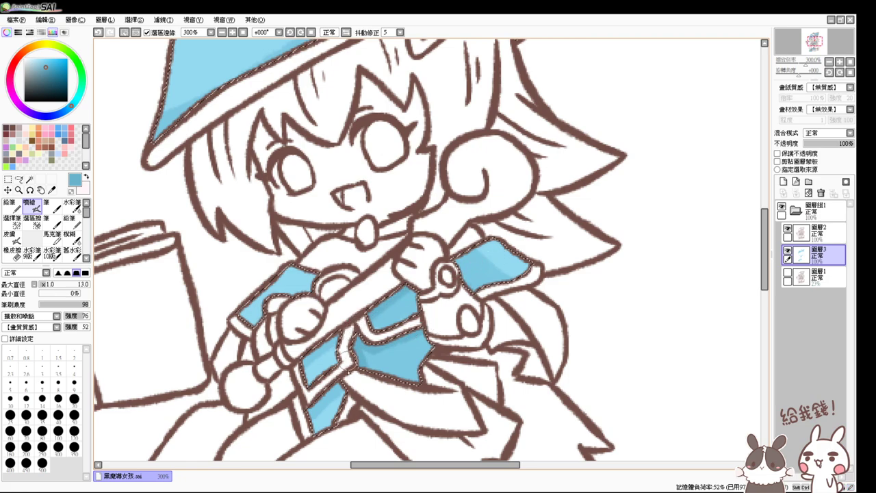
drag(365, 387, 401, 323)
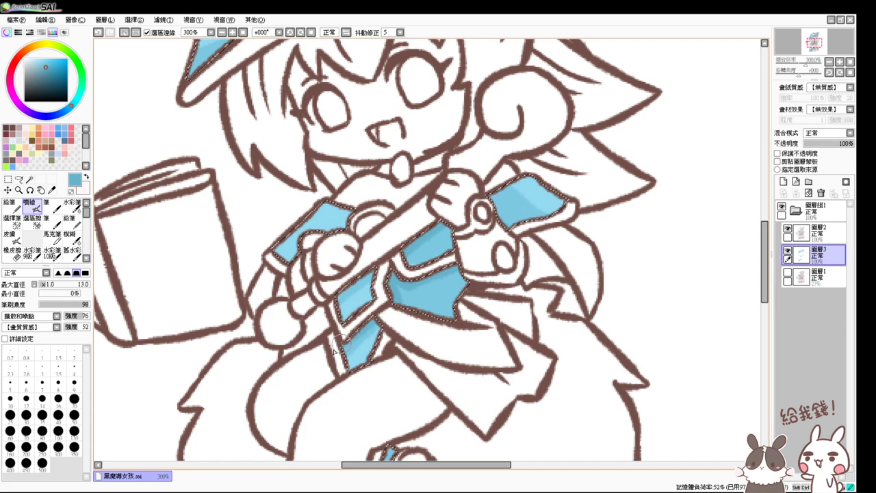
Step: Paint the deeper blue shadow around the hat's round ornament and along the lower edges of the cone sections and tip
scroll(383, 325, up, 5)
scroll(388, 323, up, 1)
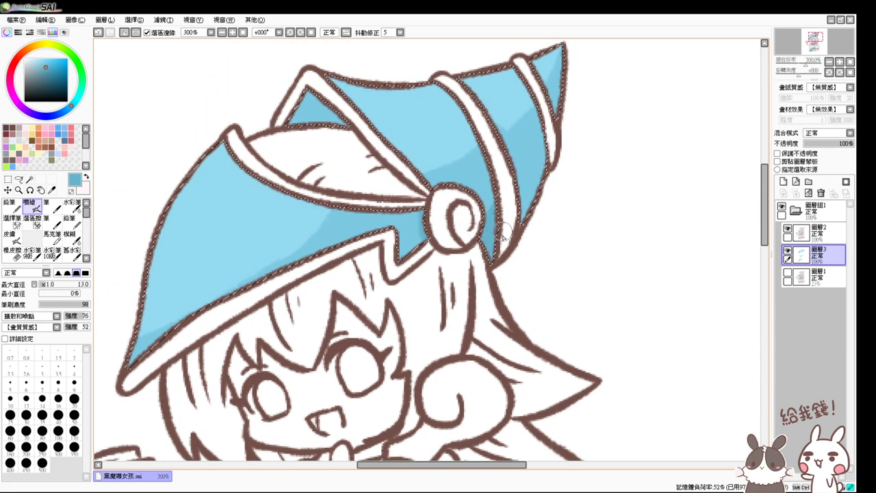
drag(544, 133, 512, 210)
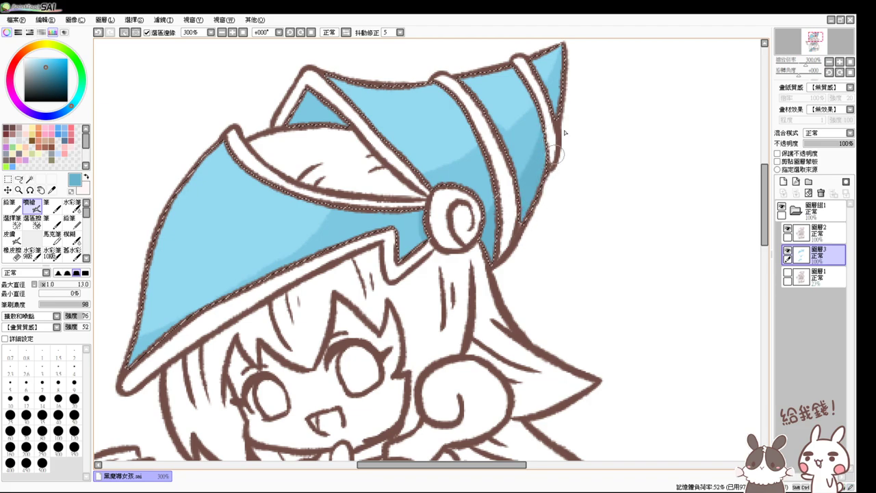
drag(565, 66, 543, 141)
Step: Switch to a very pale blue and paint highlights along the brim's outer edge, inside the brim and along the cone's upper edge
drag(525, 254, 571, 143)
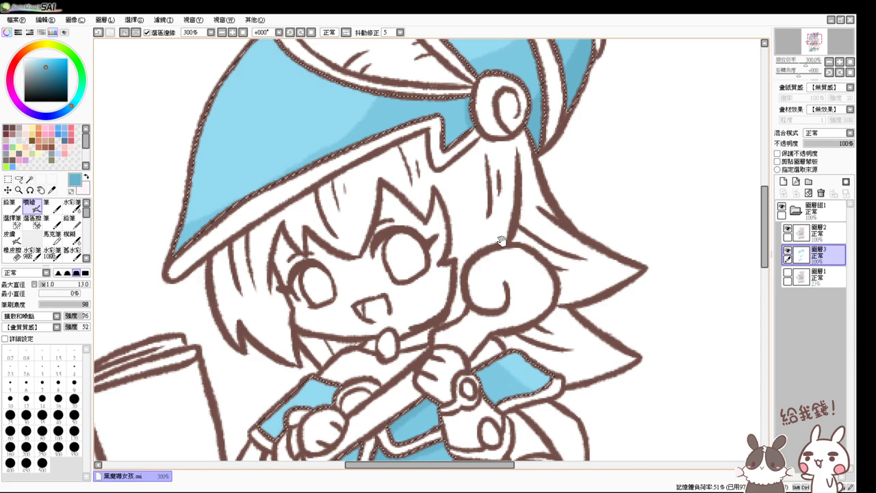
scroll(509, 205, up, 2)
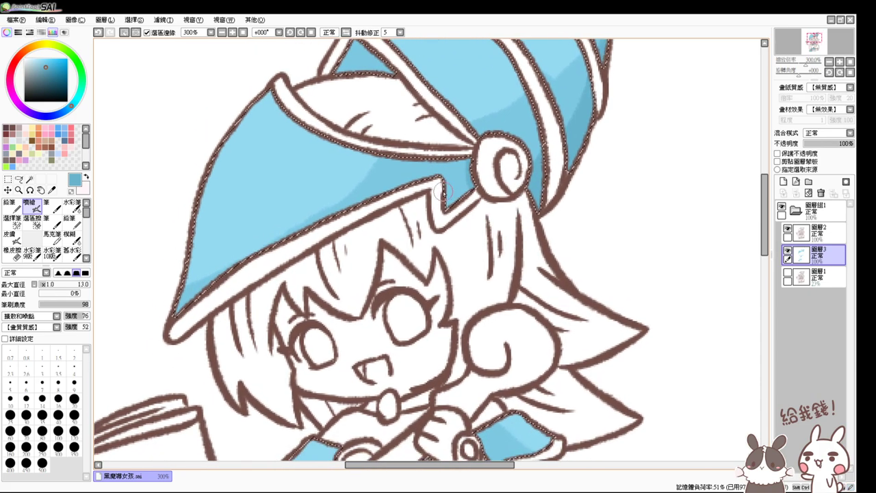
alt+click(253, 169)
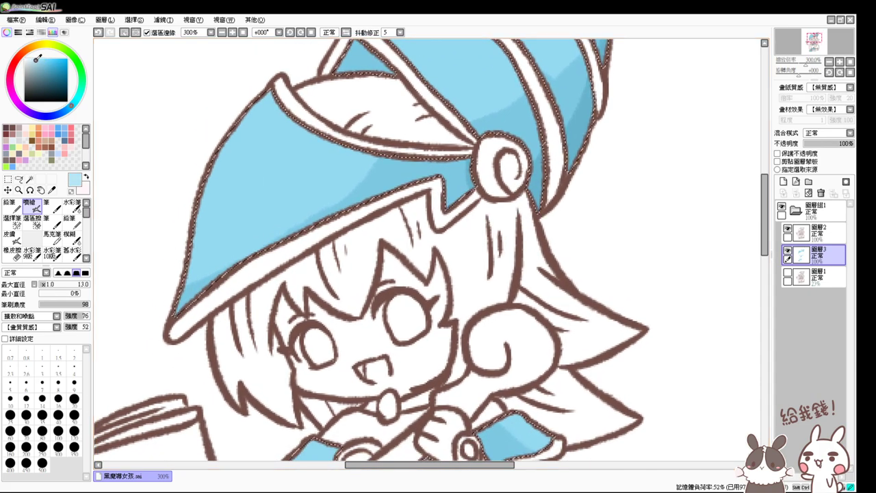
scroll(237, 197, up, 2)
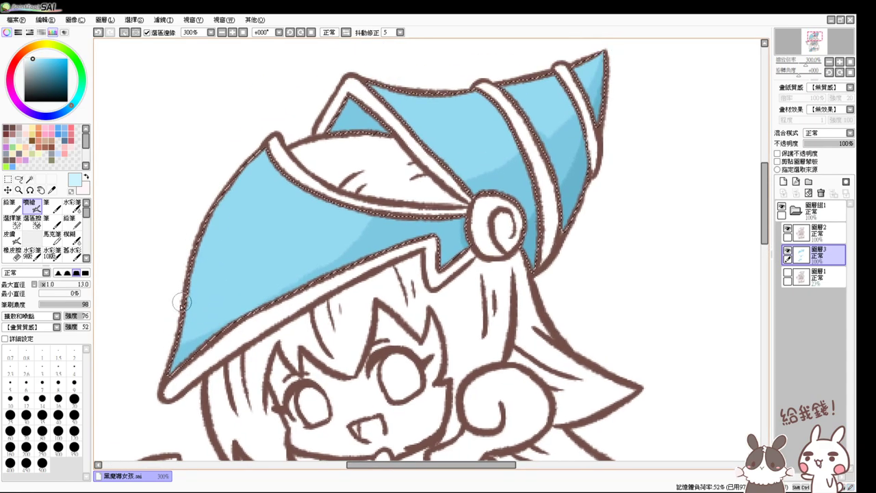
mouse_move(179, 327)
mouse_down()
mouse_move(219, 205)
mouse_move(282, 137)
mouse_up()
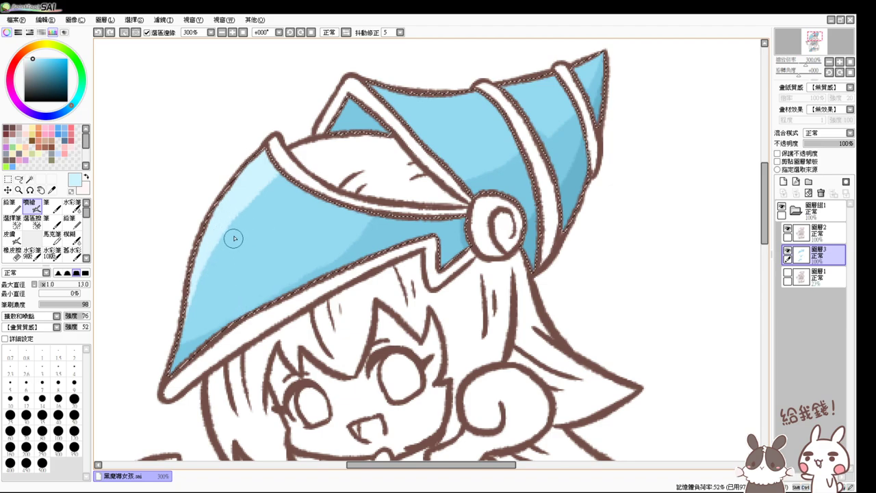
drag(232, 256, 260, 238)
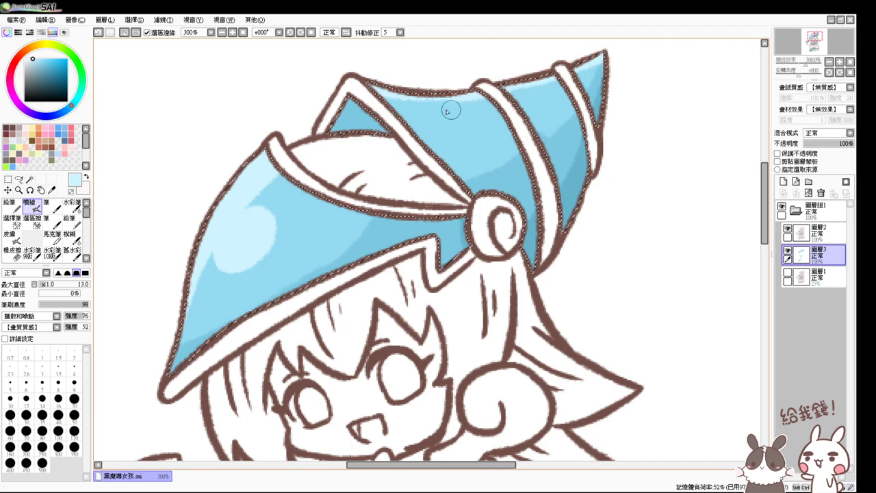
key(ctrl+z)
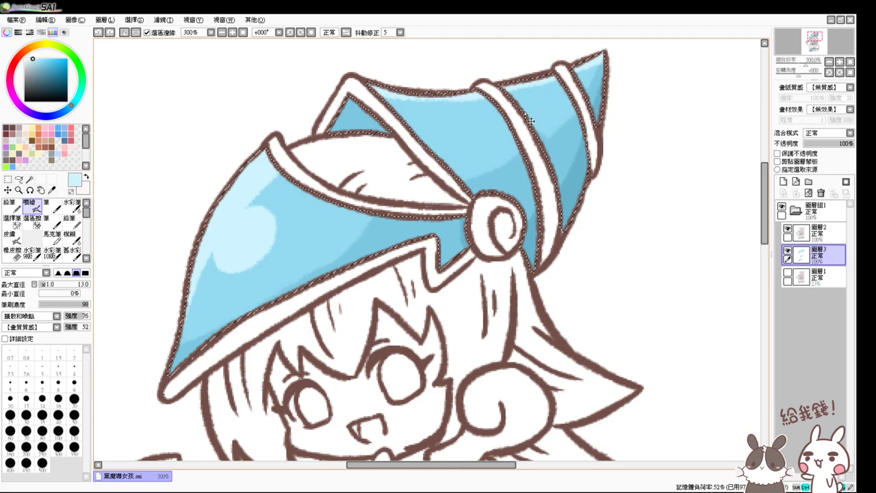
mouse_move(441, 100)
mouse_down()
mouse_move(448, 120)
mouse_move(453, 113)
mouse_up()
key(ctrl+z)
key(ctrl+z)
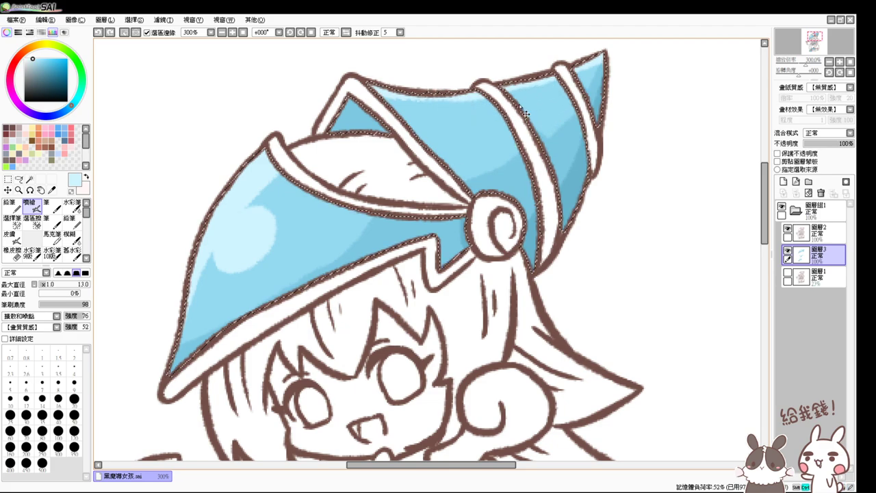
Step: Add a small highlight dot on the hat brim and pale blue highlights on the shoulder piece, front boot shaft and toe
drag(326, 260, 346, 209)
click(326, 183)
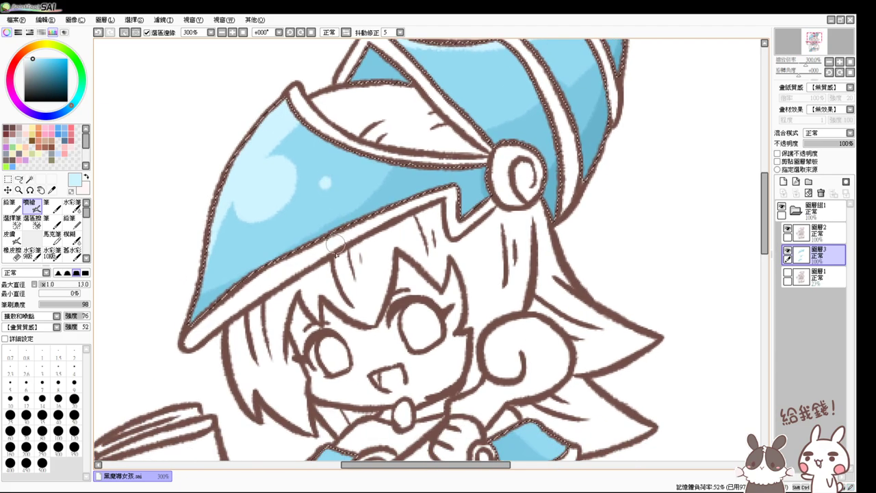
scroll(335, 245, down, 5)
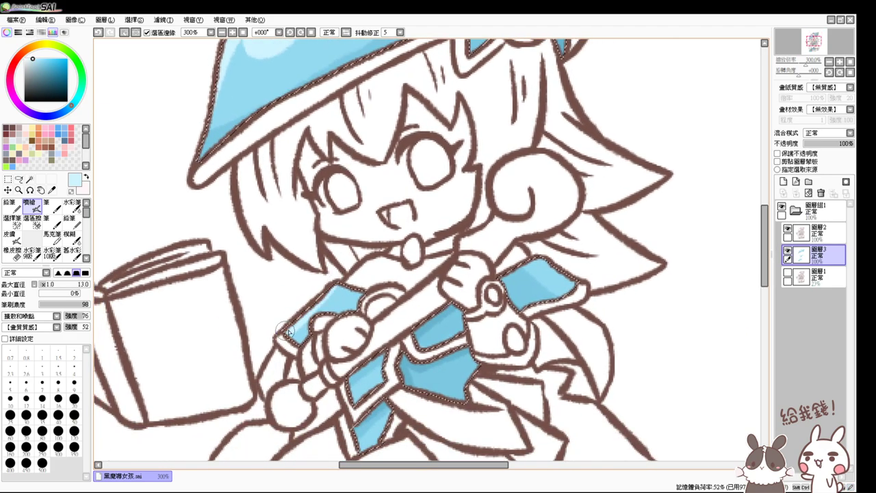
scroll(288, 331, down, 6)
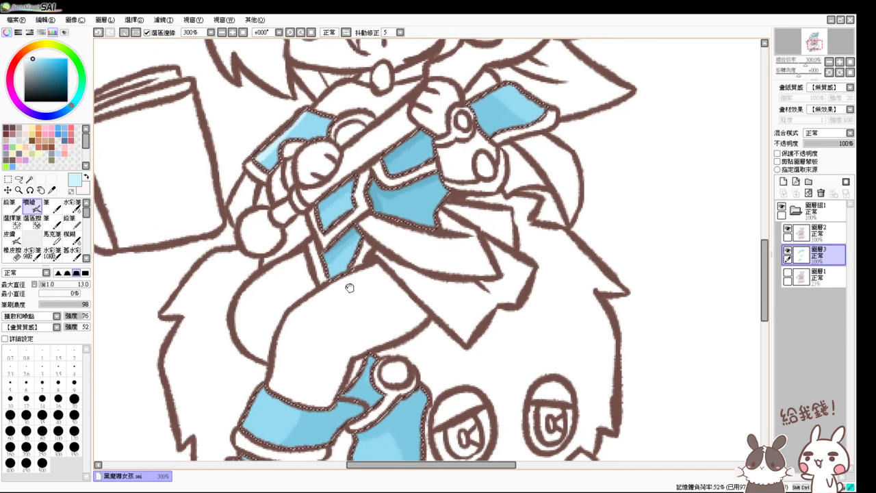
scroll(253, 383, down, 5)
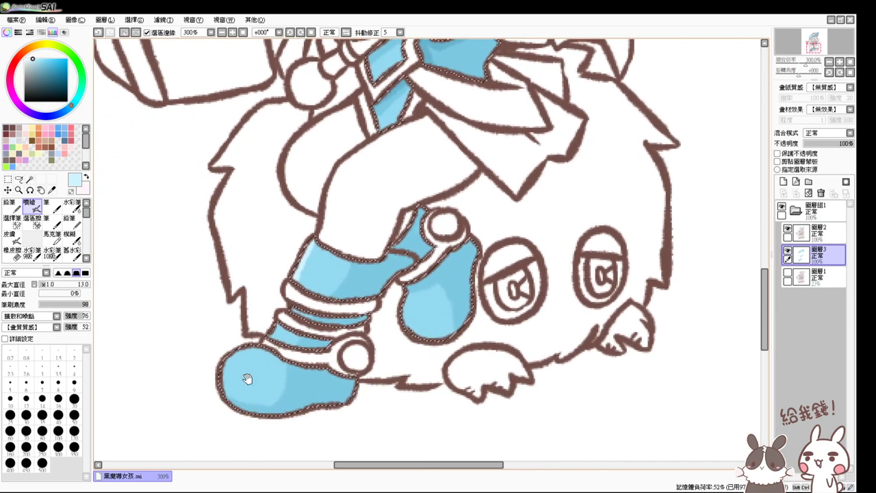
drag(230, 368, 231, 365)
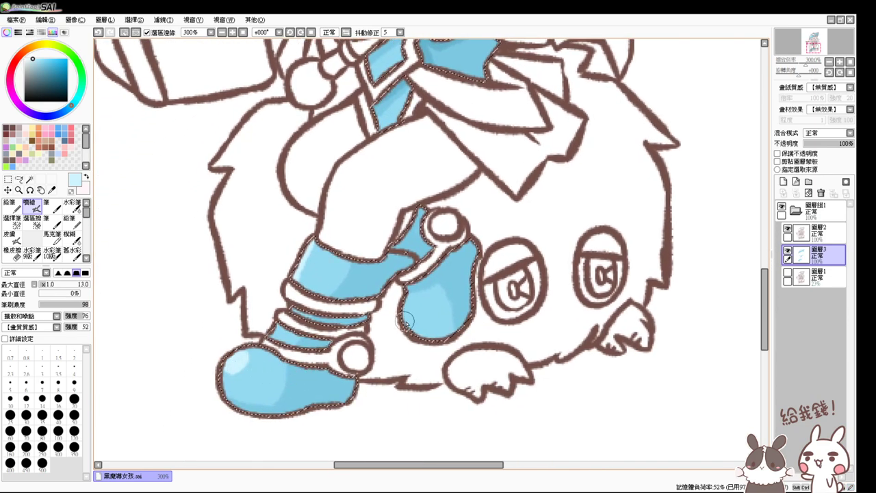
Step: Paint a pale blue highlight along the lower edge of the raised boot and clear the selection
drag(405, 322, 415, 310)
scroll(362, 355, up, 5)
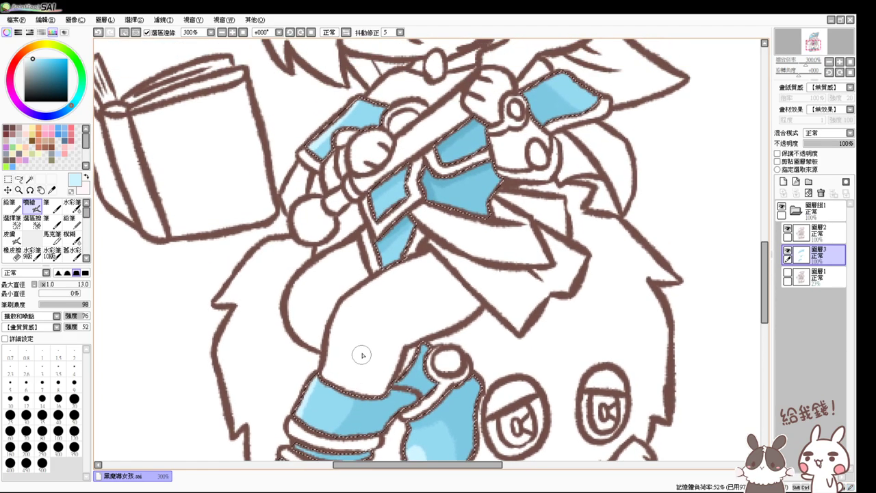
scroll(362, 354, up, 10)
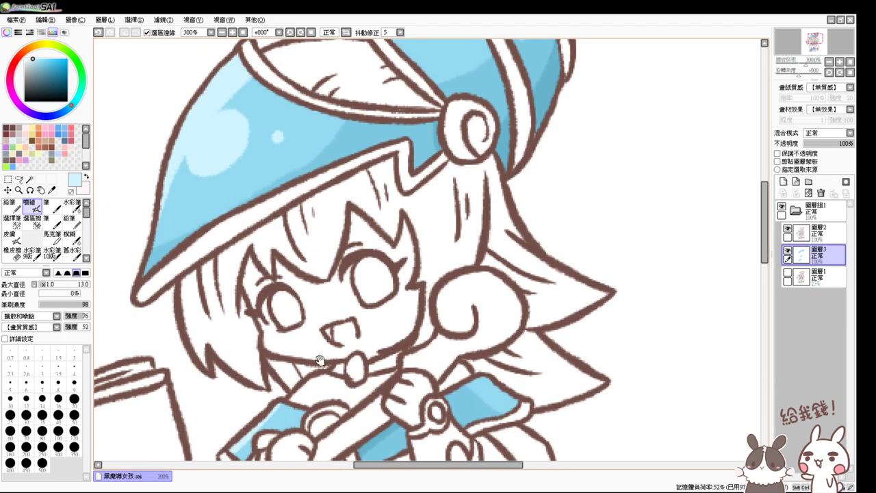
Step: Select all the girl's hair areas with the Magic Wand, including the fringe, neck strands and flowing back locks
click(30, 180)
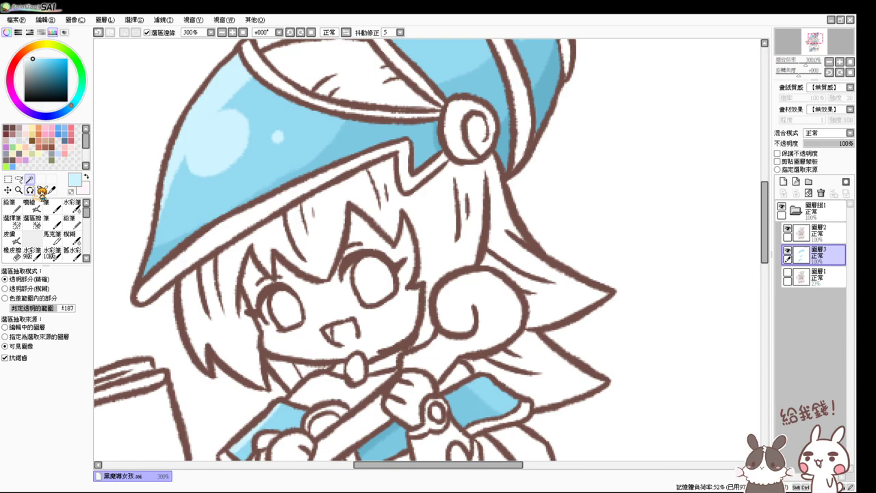
click(322, 224)
drag(486, 312, 465, 234)
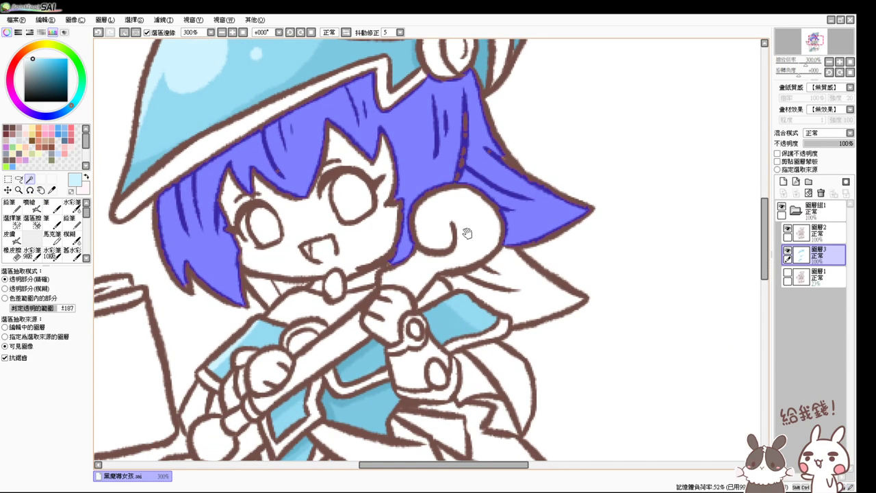
click(267, 291)
click(298, 288)
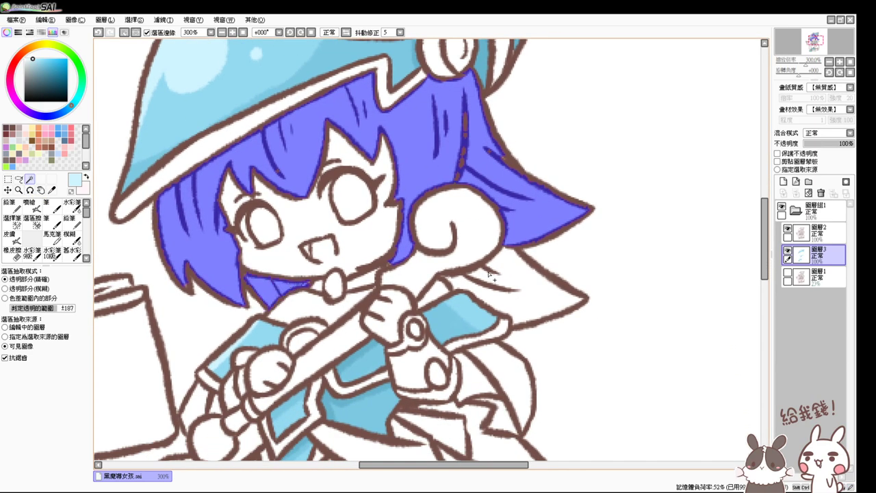
click(512, 277)
drag(501, 297, 478, 319)
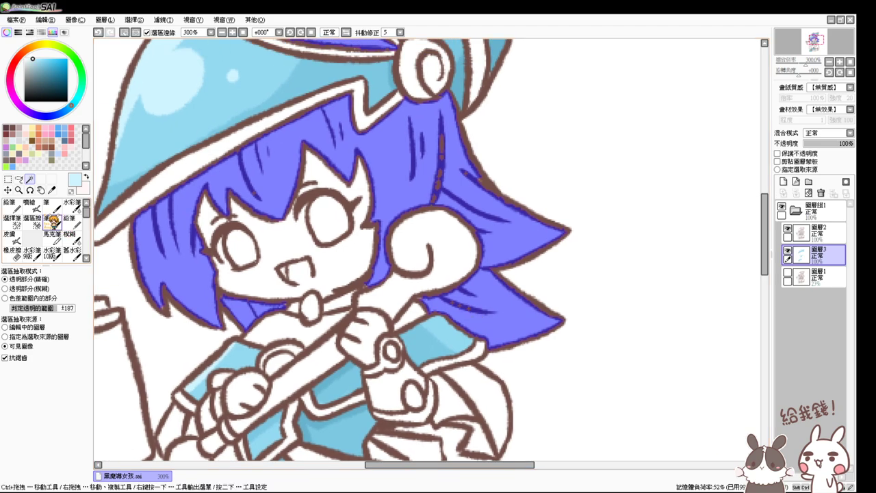
Step: Patch the gaps in the hair selection with the selection pen and fill the hair with light yellow
click(12, 219)
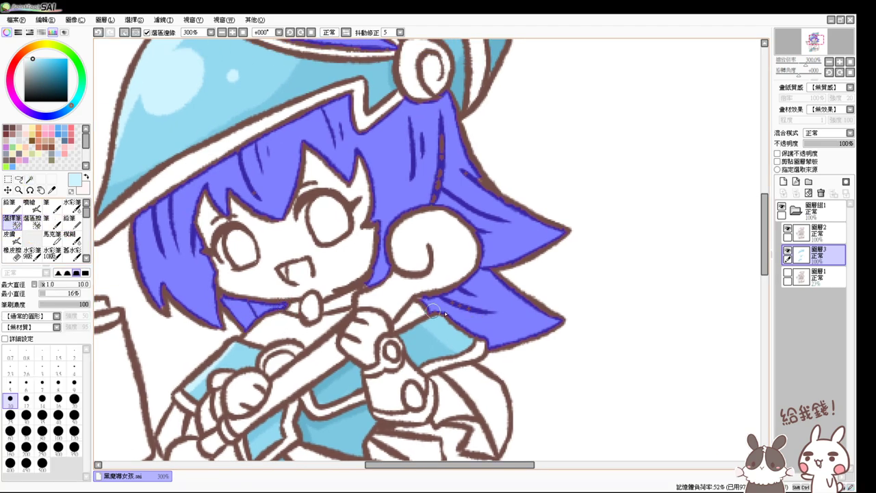
drag(419, 296, 425, 355)
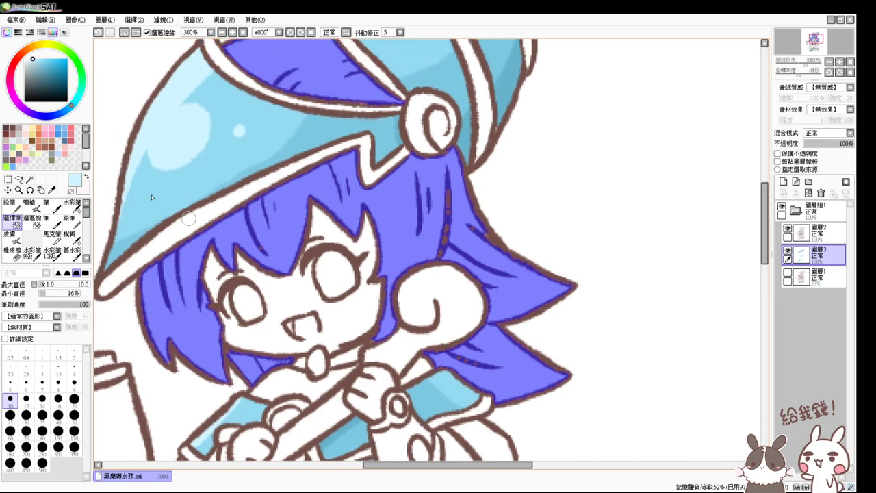
click(32, 127)
key(ctrl+f)
Step: Choose a darker yellow and airbrush shadows on the fringe beneath the hat brim and the hair below the round ornament
click(33, 134)
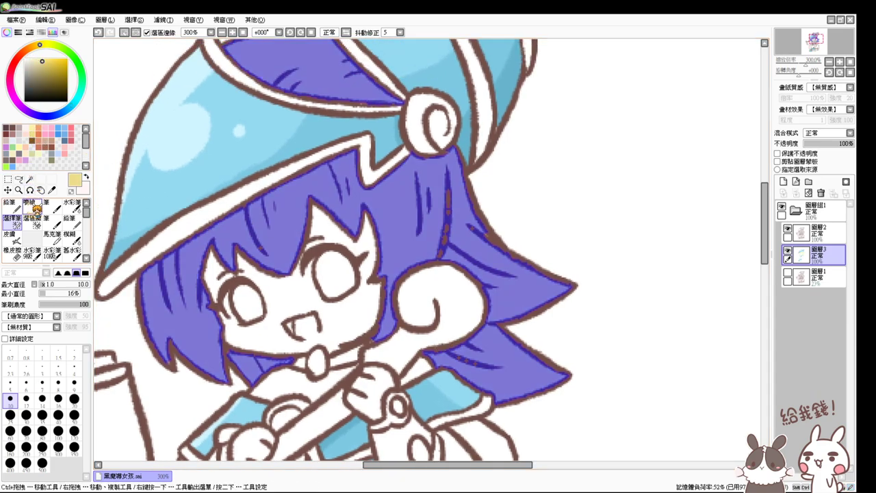
click(33, 207)
mouse_move(166, 260)
mouse_down()
mouse_move(153, 284)
mouse_move(196, 248)
mouse_move(210, 256)
mouse_move(181, 252)
mouse_move(135, 279)
mouse_move(257, 205)
mouse_move(129, 287)
mouse_up()
mouse_move(272, 195)
mouse_down()
mouse_move(366, 161)
mouse_move(364, 150)
mouse_move(276, 186)
mouse_move(318, 174)
mouse_move(295, 180)
mouse_move(359, 191)
mouse_move(341, 173)
mouse_move(360, 203)
mouse_move(416, 166)
mouse_move(419, 146)
mouse_move(364, 202)
mouse_move(396, 198)
mouse_move(378, 178)
mouse_move(360, 195)
mouse_move(380, 174)
mouse_move(398, 315)
mouse_move(418, 165)
mouse_move(415, 218)
mouse_move(403, 197)
mouse_move(422, 186)
mouse_move(433, 145)
mouse_move(443, 142)
mouse_move(448, 181)
mouse_move(417, 281)
mouse_up()
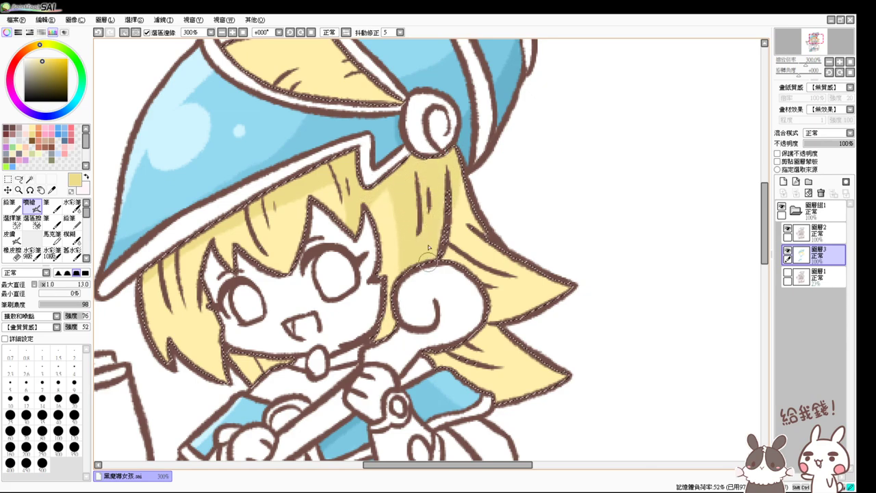
mouse_move(429, 246)
mouse_down()
mouse_move(460, 152)
mouse_move(436, 276)
mouse_up()
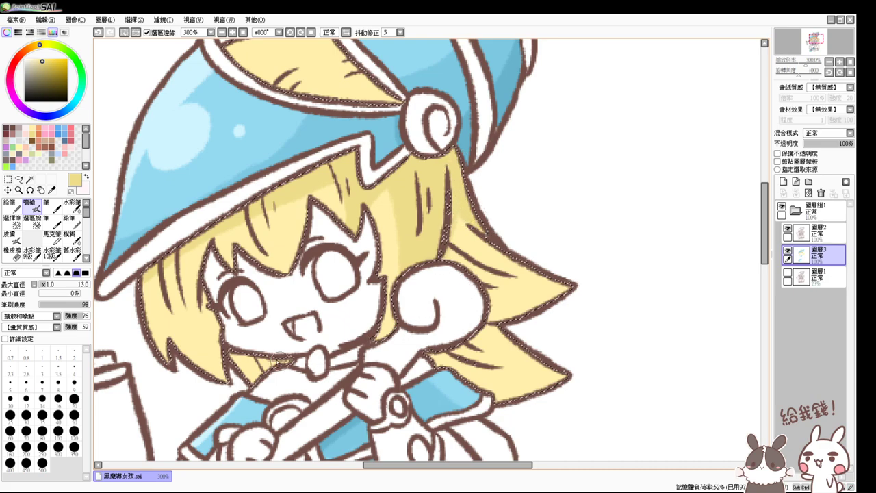
Step: Add darker yellow shadows to the neck strands, the lock beside the face, the back locks and the hair inside the hat
mouse_move(280, 362)
mouse_down()
mouse_move(260, 355)
mouse_move(261, 377)
mouse_up()
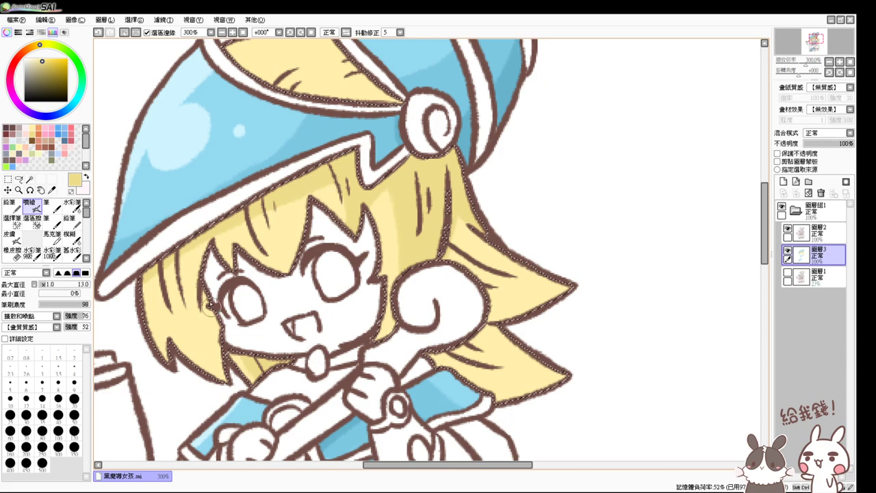
mouse_move(205, 288)
mouse_down()
mouse_move(216, 373)
mouse_move(232, 314)
mouse_up()
mouse_move(464, 356)
mouse_down()
mouse_move(342, 344)
mouse_move(442, 379)
mouse_up()
drag(363, 355, 346, 348)
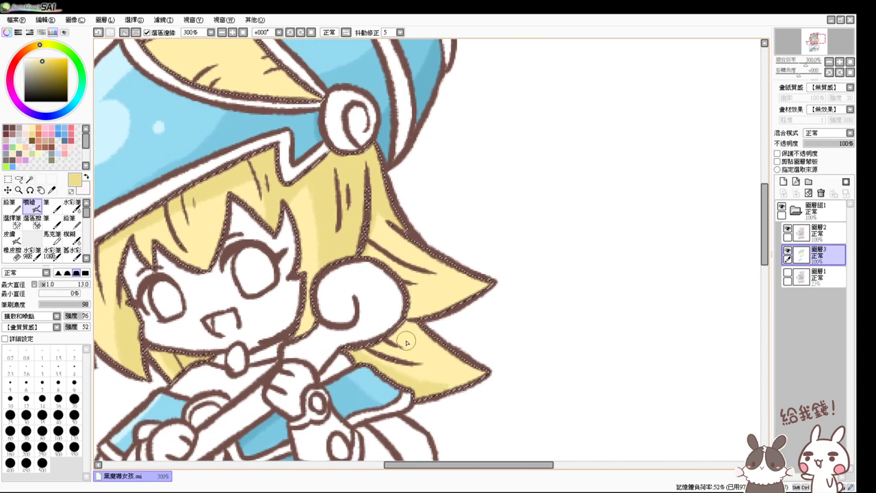
mouse_move(403, 275)
mouse_down()
mouse_move(466, 295)
mouse_move(420, 303)
mouse_move(431, 317)
mouse_move(461, 309)
mouse_up()
drag(385, 299, 420, 381)
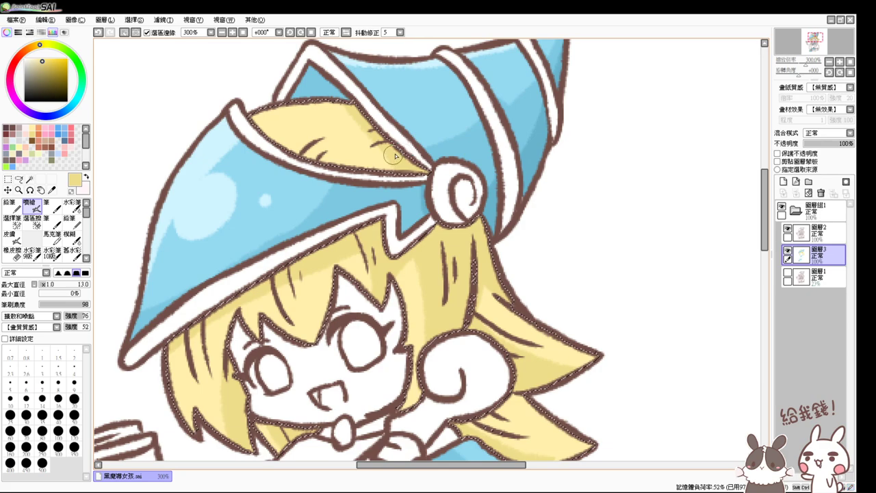
Step: Choose a pale cream based on the hair colour and paint highlights on the hair inside the hat, outer side lock and fringe
right_click(281, 115)
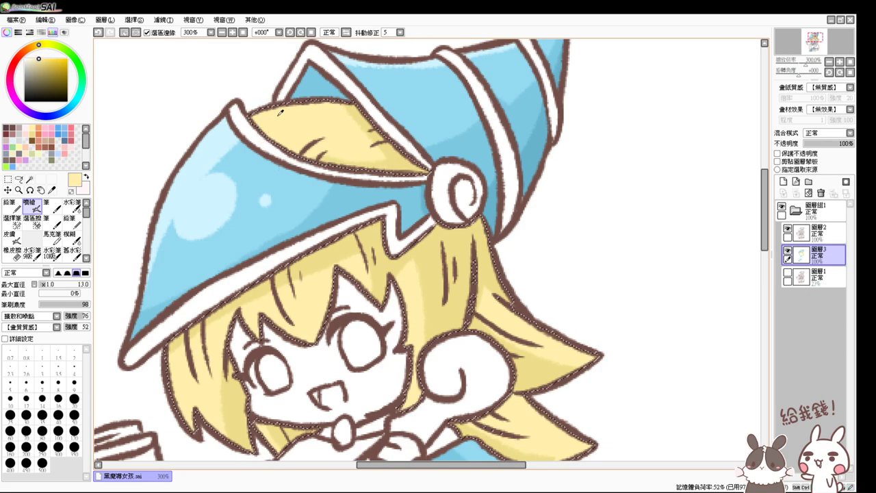
click(31, 58)
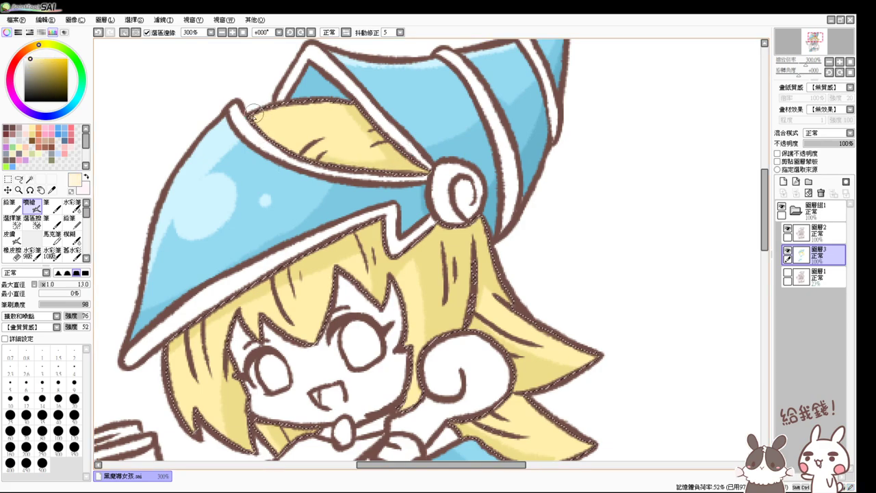
drag(343, 103, 255, 121)
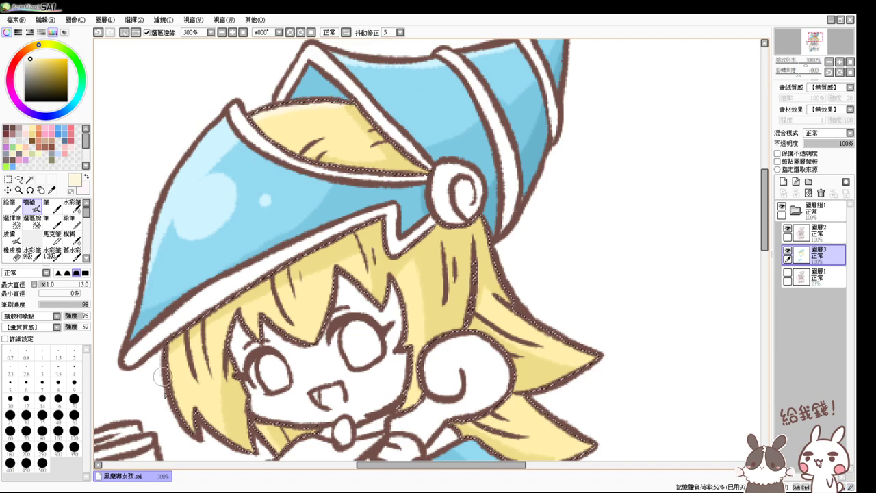
mouse_move(172, 380)
mouse_down()
mouse_move(175, 358)
mouse_move(196, 418)
mouse_up()
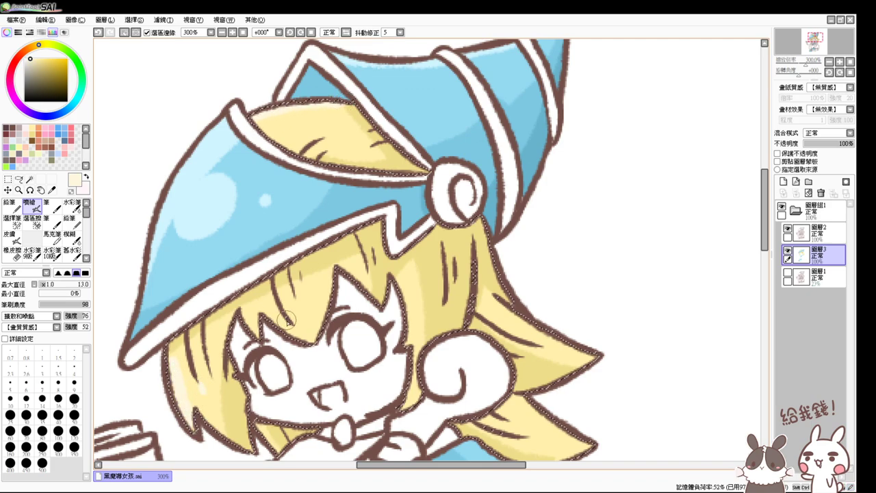
drag(312, 278, 317, 301)
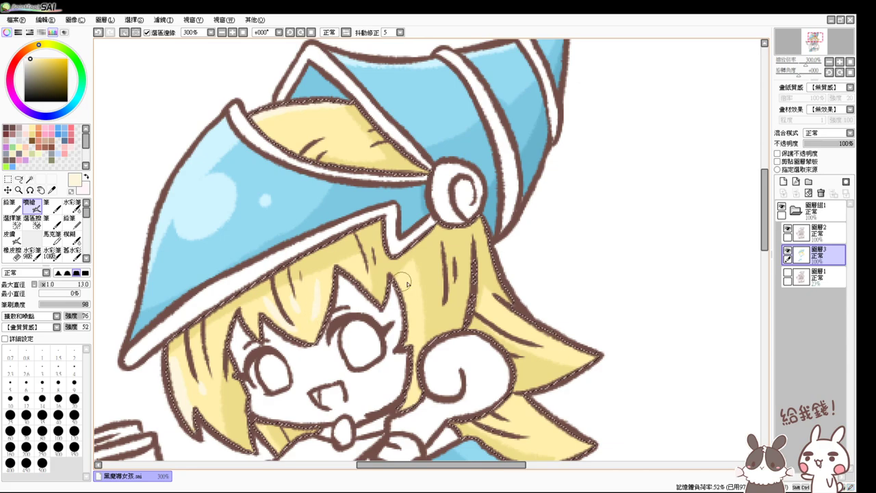
Step: Choose a deeper yellow and add a second layer of shadow to the hair beneath the hat brim and round ornament
scroll(425, 274, down, 3)
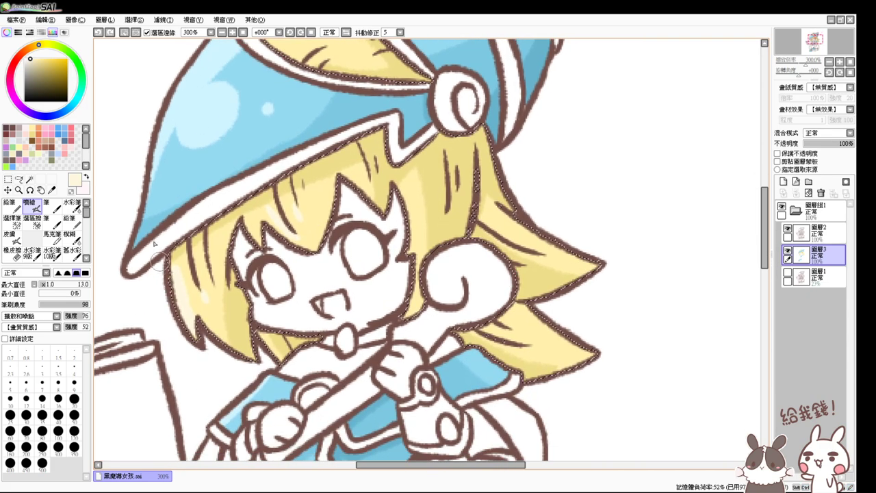
click(38, 129)
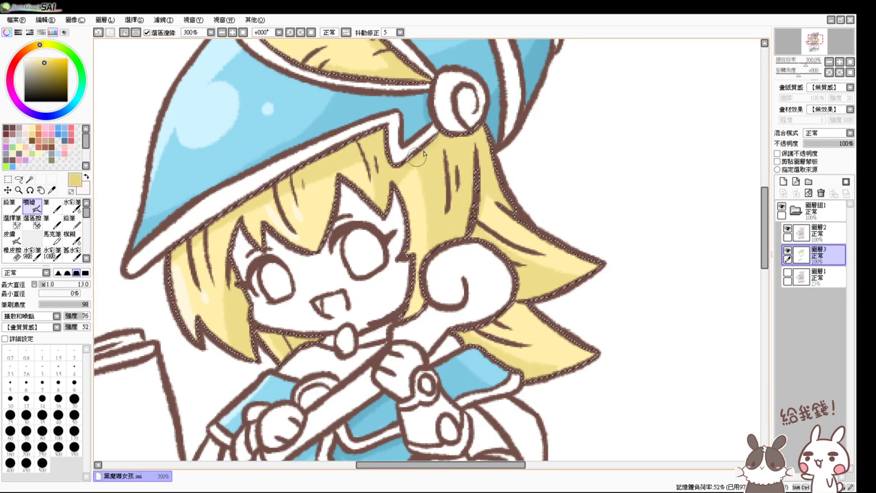
click(48, 62)
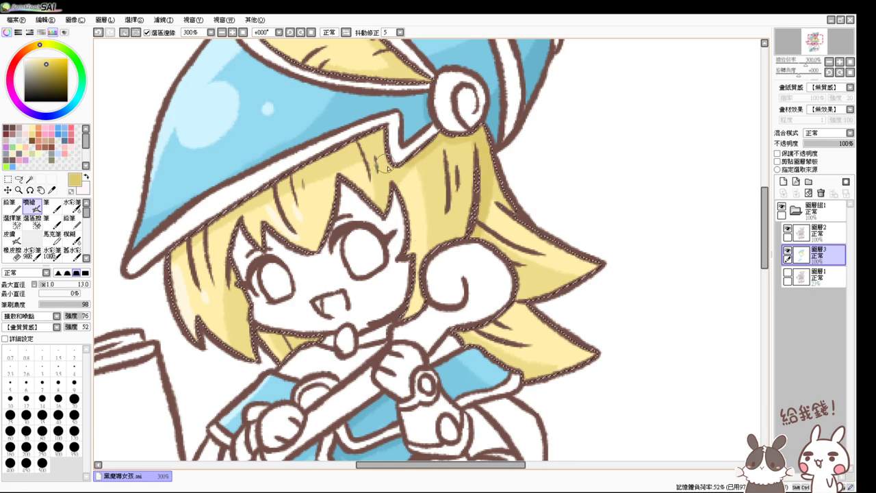
drag(385, 165, 395, 150)
scroll(419, 240, down, 3)
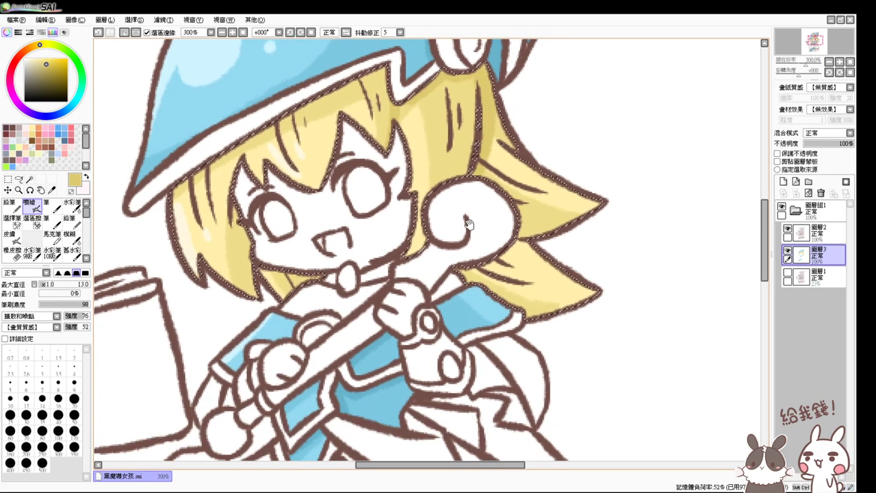
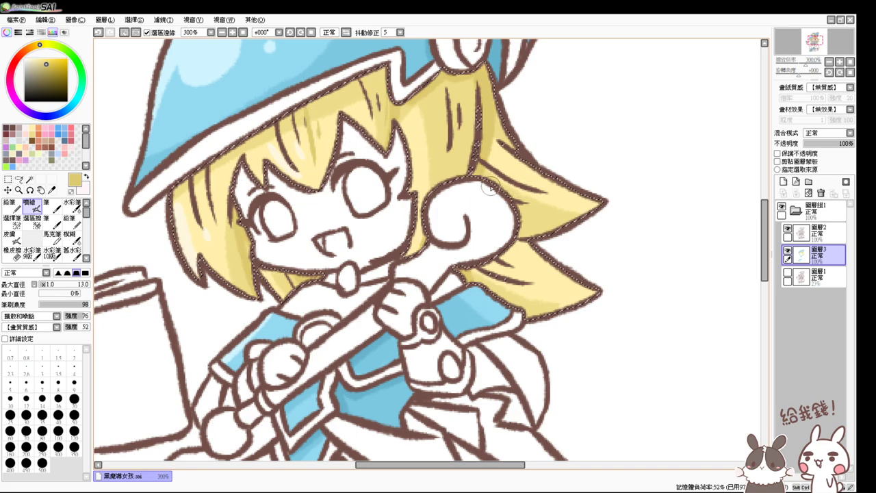
Step: Undo and repaint the deeper yellow shadow strokes on the two back locks, and add one to the outer side lock
key(ctrl+z)
drag(510, 197, 580, 213)
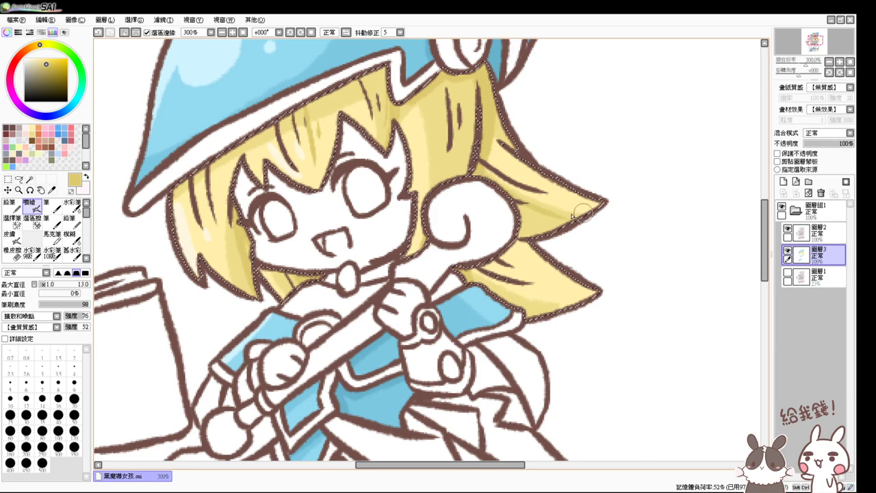
key(ctrl+z)
drag(510, 206, 555, 217)
drag(493, 265, 535, 279)
drag(220, 197, 222, 241)
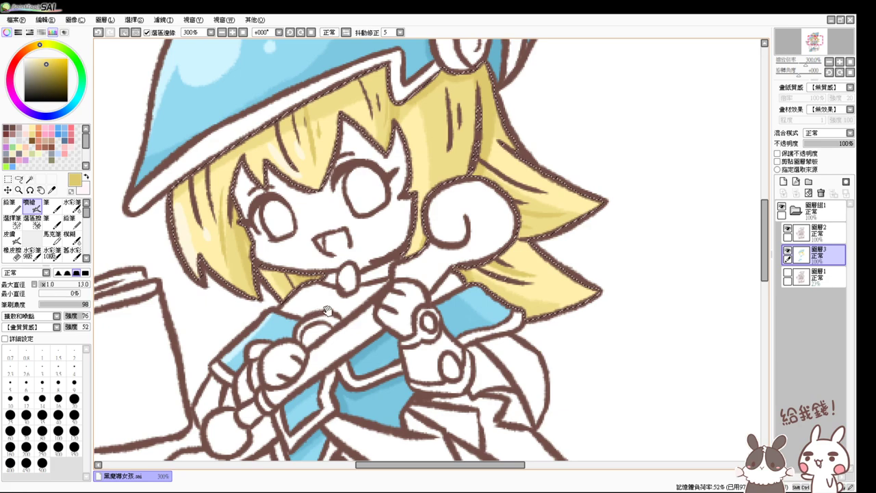
Step: Clear the hair selection, select the inside of the round chest ornament and fill it with muted slate blue
drag(328, 311, 325, 236)
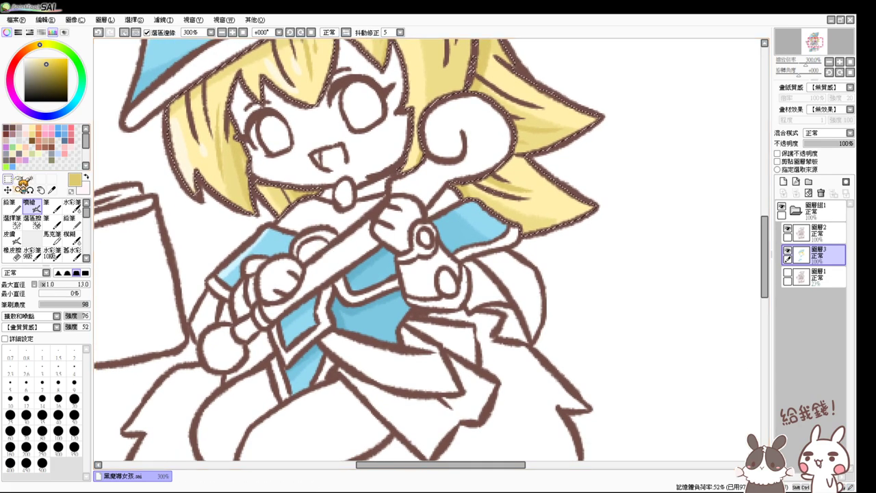
key(ctrl+d)
click(30, 179)
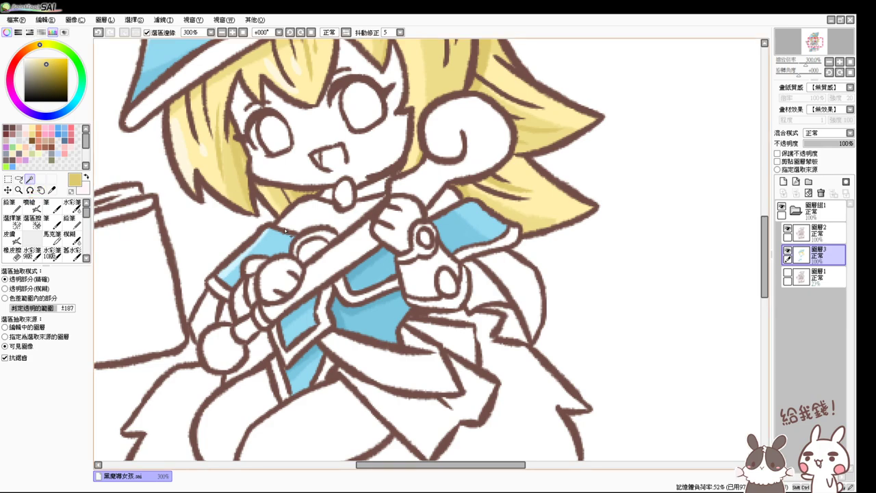
click(311, 246)
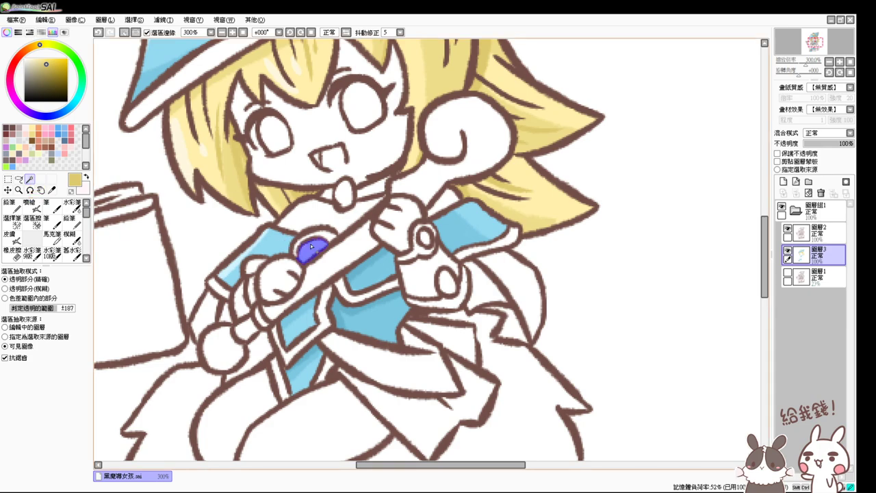
click(65, 141)
key(ctrl+f)
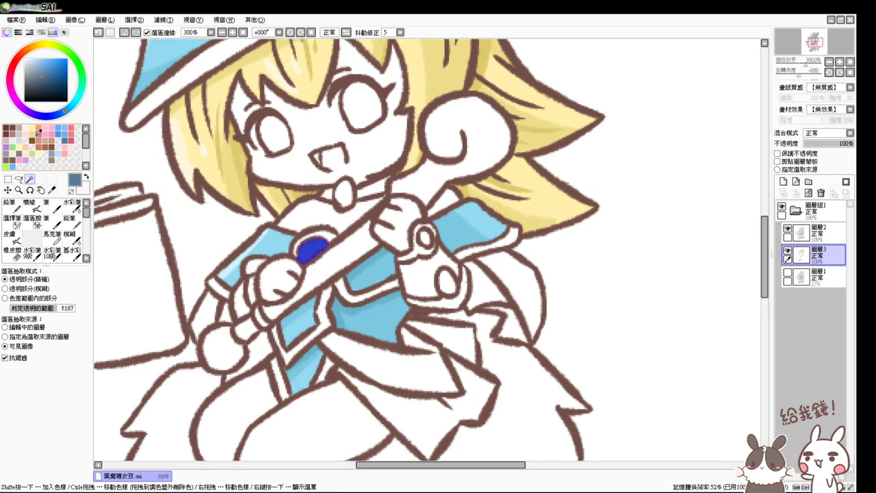
Step: Paint a small light yellow shape inside the chest ornament with a size 6 airbrush, undoing unwanted strokes, and clear the selection
click(36, 132)
click(52, 206)
click(31, 206)
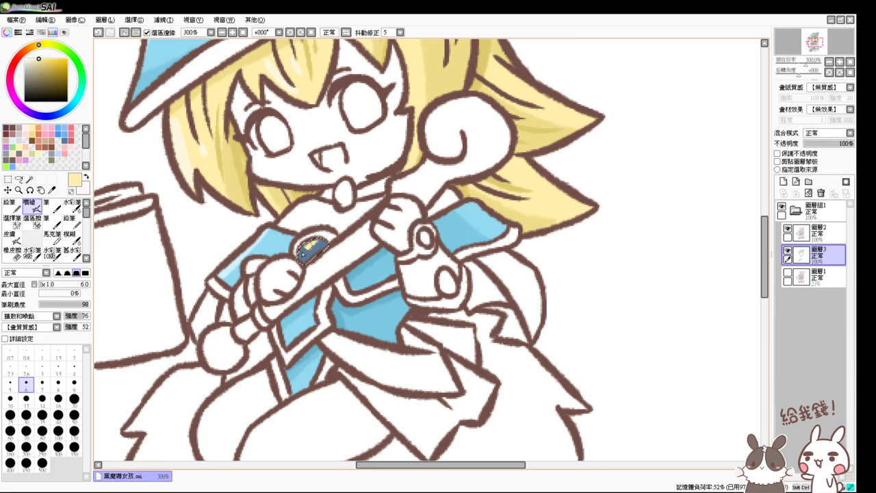
key(ctrl+z)
drag(325, 259, 305, 247)
key(ctrl+z)
key(ctrl+z)
key(ctrl+y)
mouse_move(319, 238)
mouse_down()
mouse_move(301, 261)
mouse_move(317, 258)
mouse_up()
key(ctrl+z)
key(ctrl+z)
key(ctrl+d)
Step: Select the inner areas of both wrist cuffs and fill them with the blue sampled from the costume
click(29, 179)
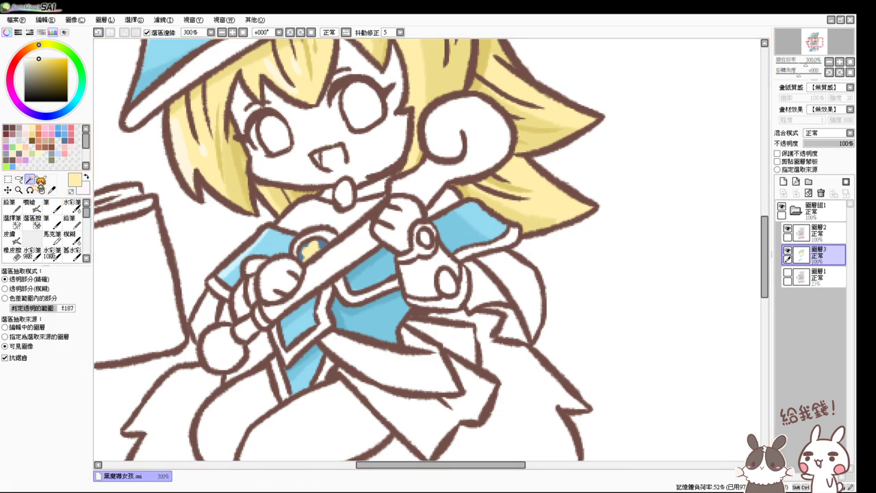
click(328, 234)
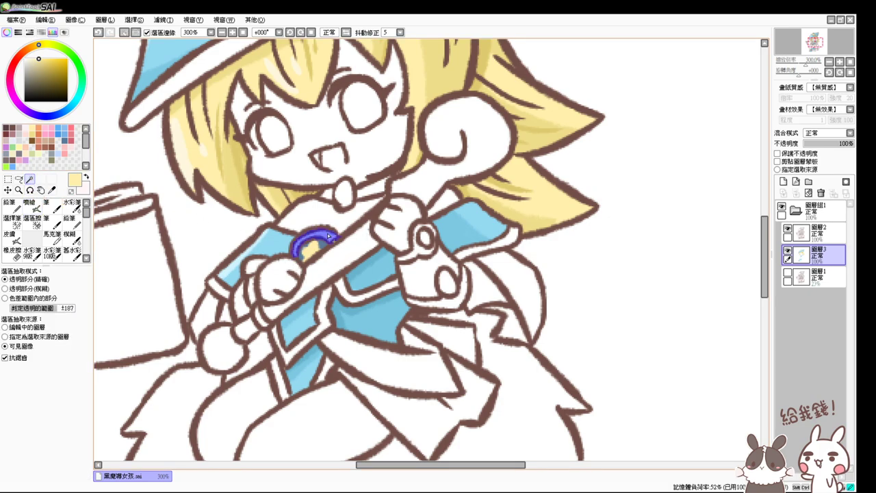
key(ctrl+d)
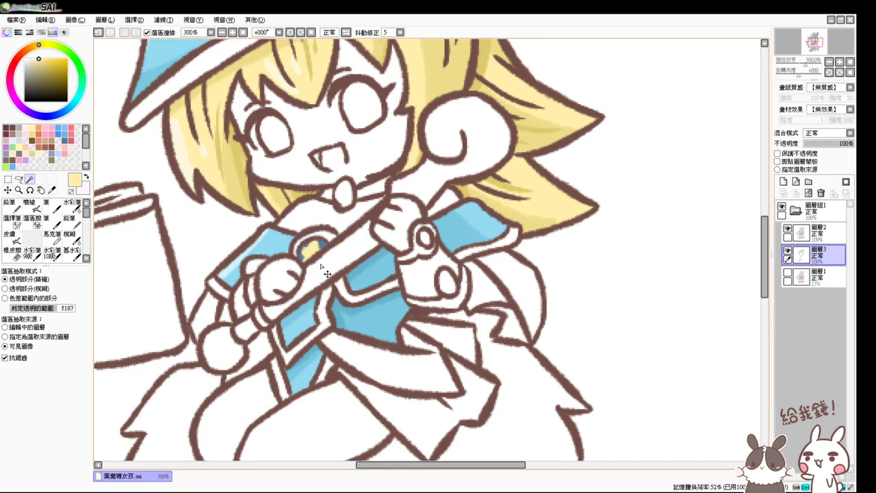
click(245, 302)
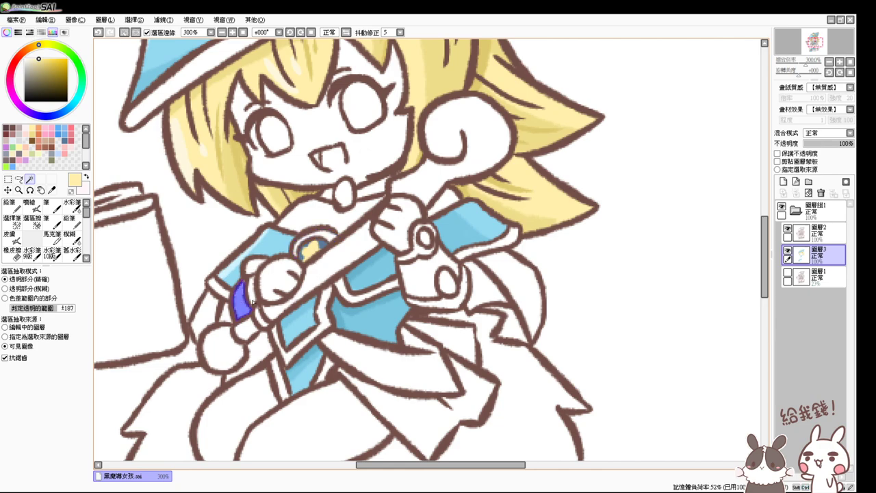
click(424, 274)
click(13, 219)
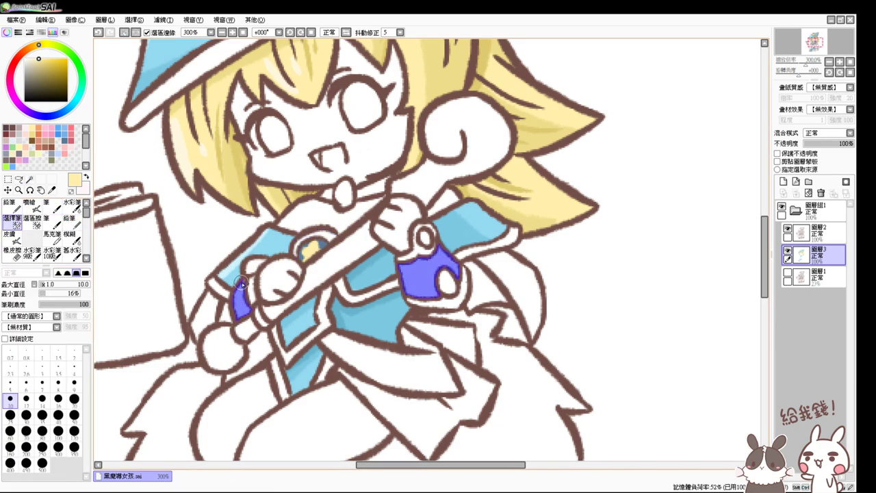
click(29, 203)
alt+click(367, 296)
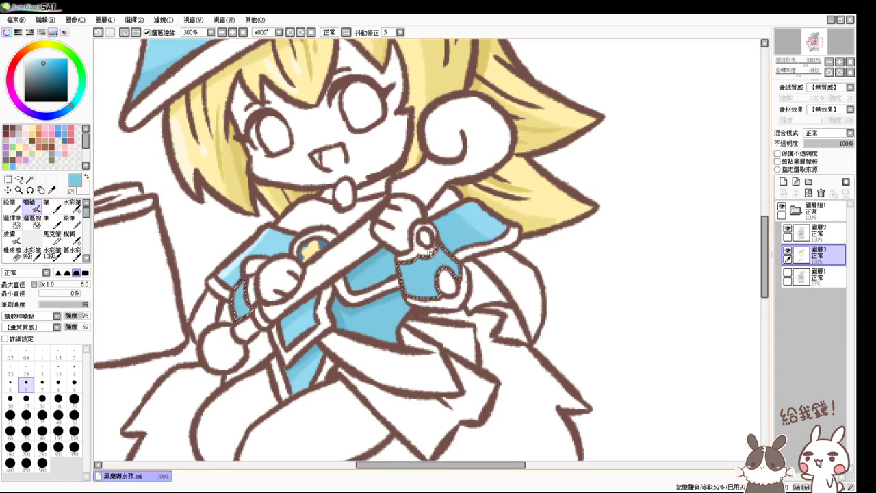
Step: Shade the blue wrist cuffs with a size 17 airbrush, using blues sampled from the cape and tunic, and clear the selection
drag(429, 248, 449, 249)
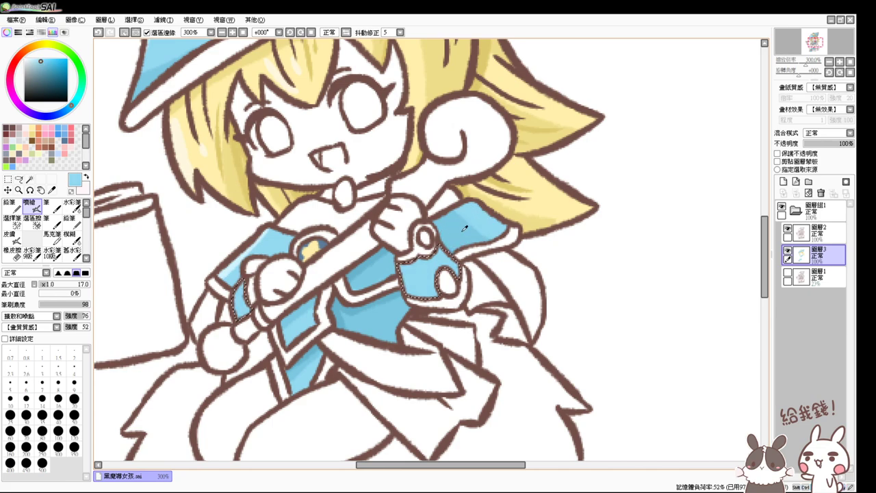
alt+click(463, 231)
mouse_move(419, 255)
mouse_down()
mouse_move(438, 290)
mouse_move(444, 264)
mouse_move(457, 277)
mouse_up()
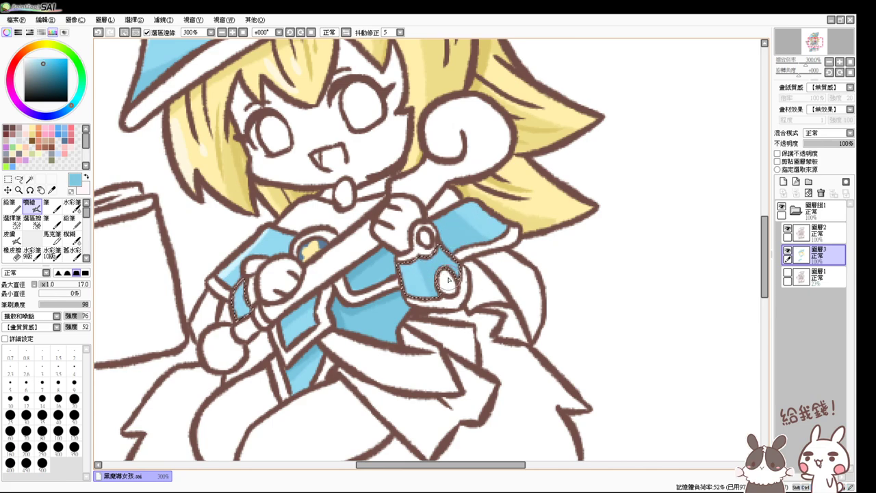
alt+click(343, 302)
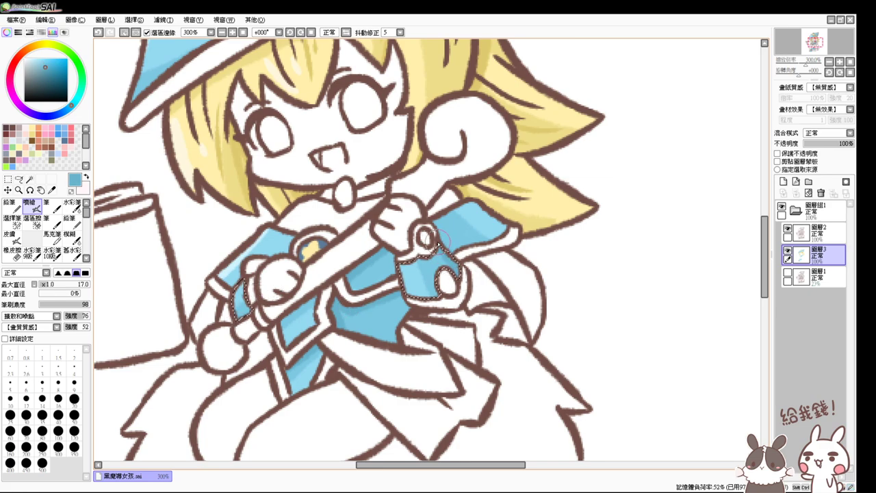
key(ctrl+d)
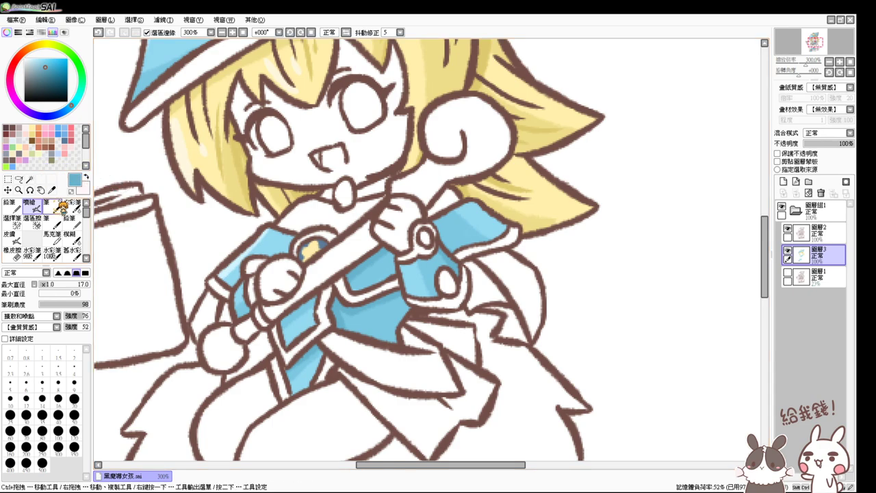
Step: Select the edge trims of both wrist cuffs together with the ring around the small round cuff ornament
click(29, 179)
click(252, 286)
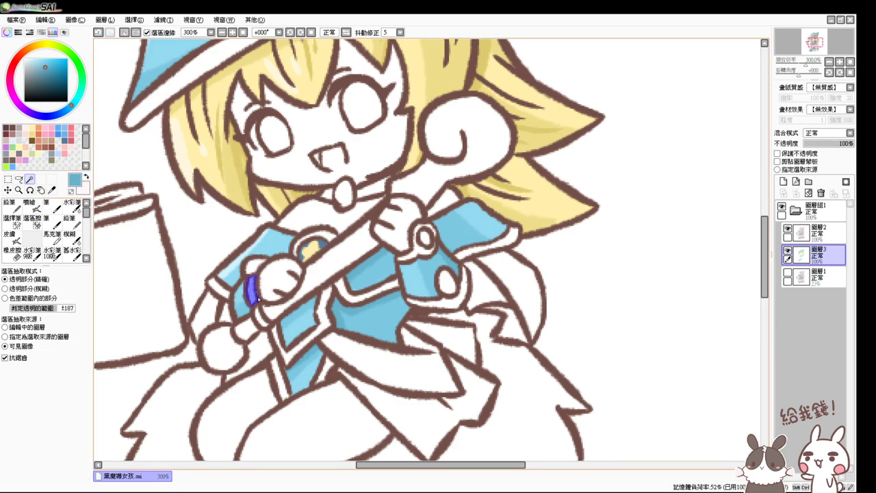
click(416, 254)
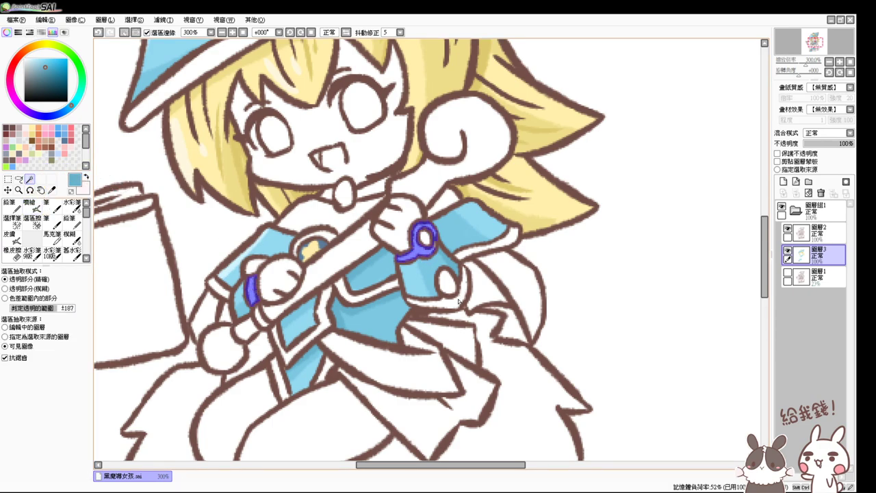
click(421, 303)
Step: Add the sleeve, shoulder cape and tunic trims to the selection, undoing the unwanted selection of the whole canvas
scroll(234, 301, down, 1)
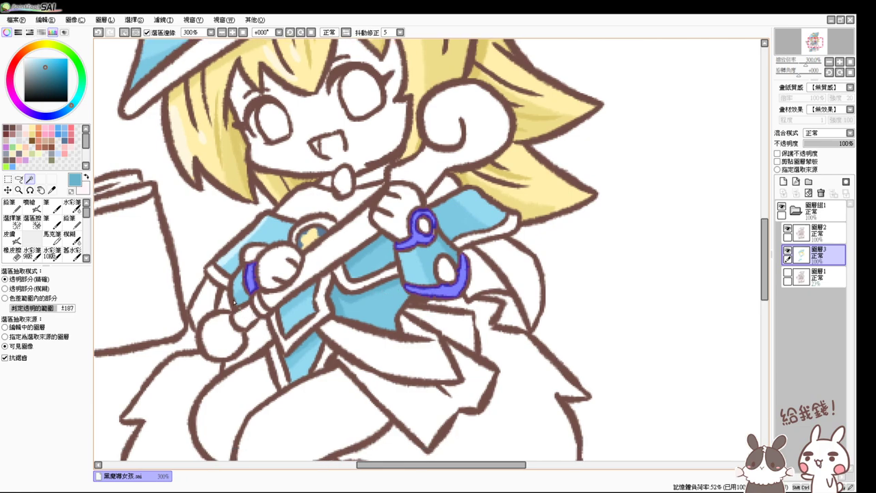
click(218, 276)
key(ctrl+i)
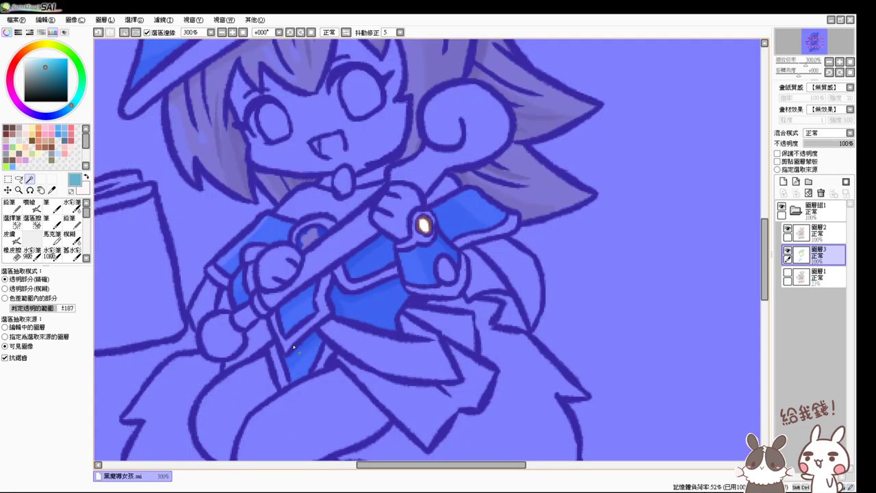
key(ctrl+z)
click(287, 355)
click(323, 357)
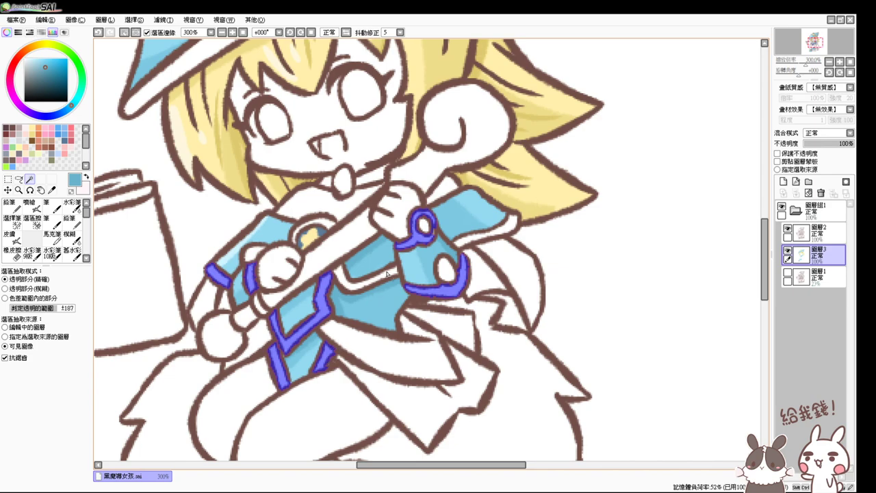
click(368, 284)
Step: Add the hat's brim trims, its two upper bands and the round spiral ornament to the selection
scroll(446, 225, up, 3)
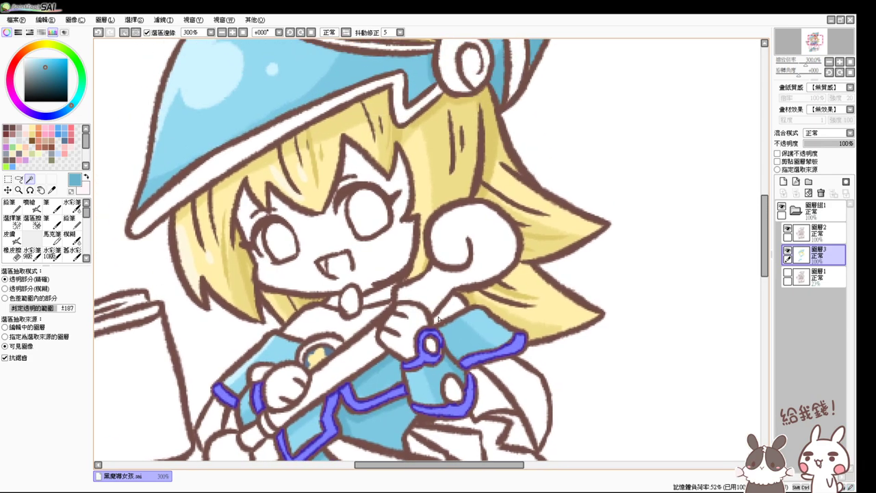
click(399, 102)
drag(399, 103, 392, 278)
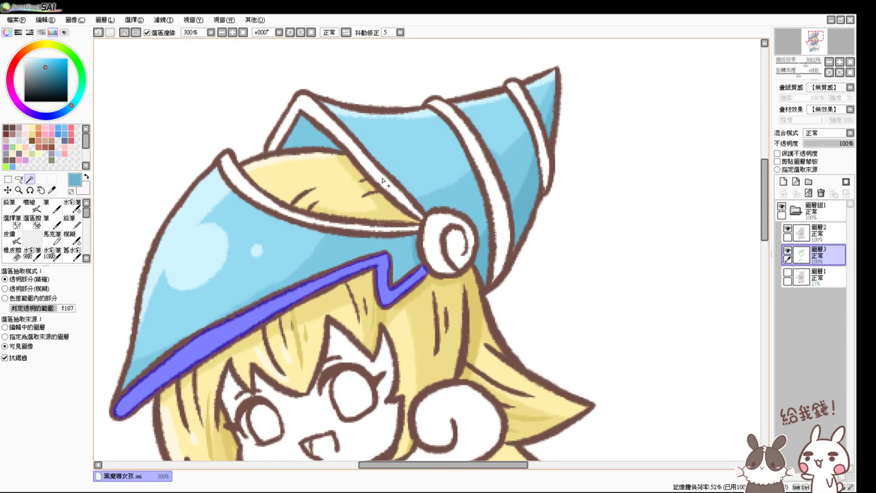
click(378, 223)
click(399, 189)
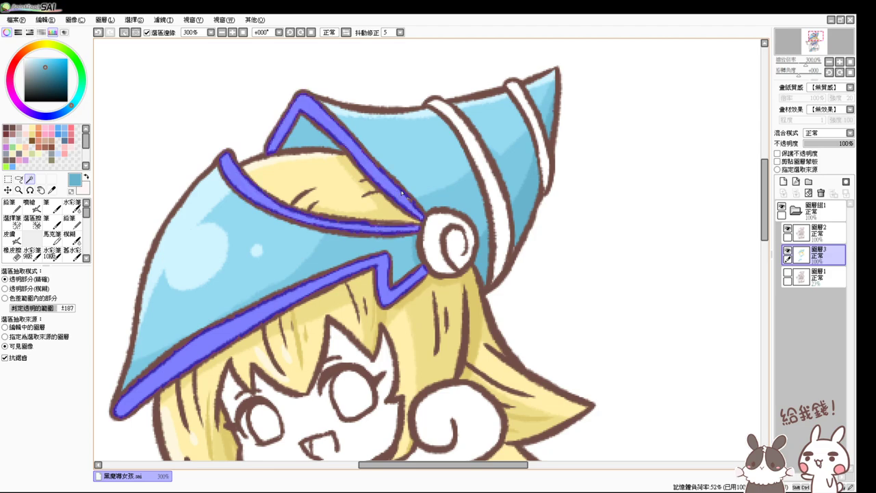
click(436, 238)
click(503, 221)
click(545, 153)
Step: Add the upper edge and strap trims of the girl's rear boot to the selection, undoing selections that spill across the canvas
drag(475, 295, 515, 74)
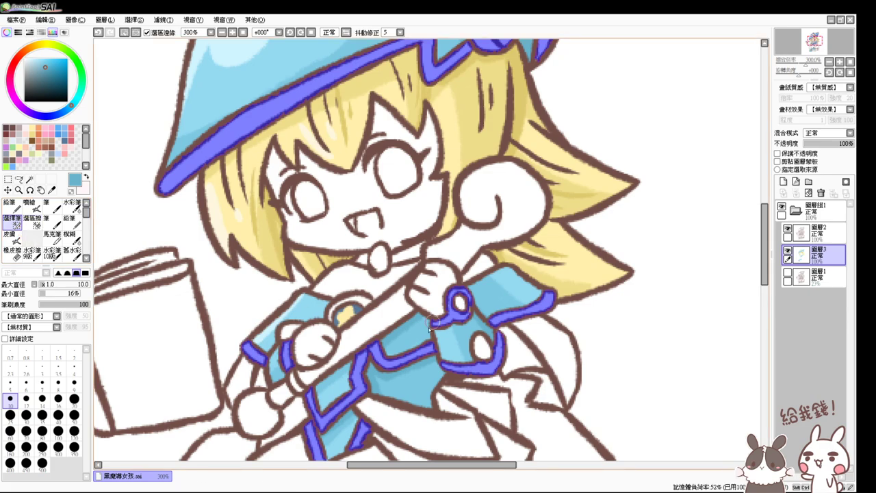
scroll(428, 327, down, 2)
scroll(462, 258, down, 7)
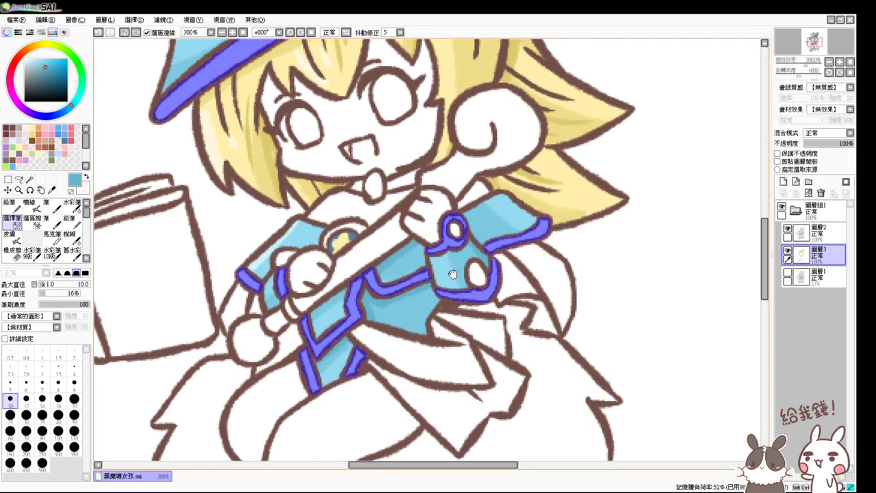
click(30, 180)
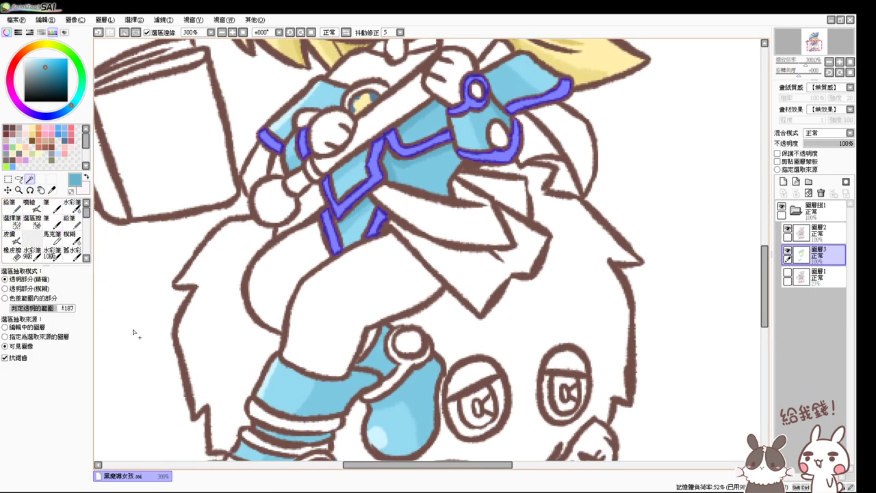
click(369, 343)
key(ctrl+z)
click(370, 344)
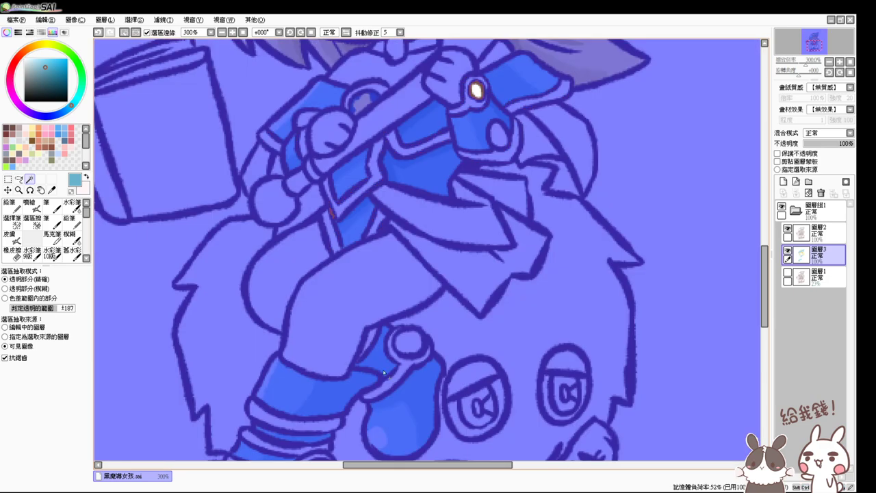
key(ctrl+z)
click(369, 345)
click(397, 375)
Step: Add the two bands and the ankle strap of the front boot to the selection
scroll(397, 375, down, 3)
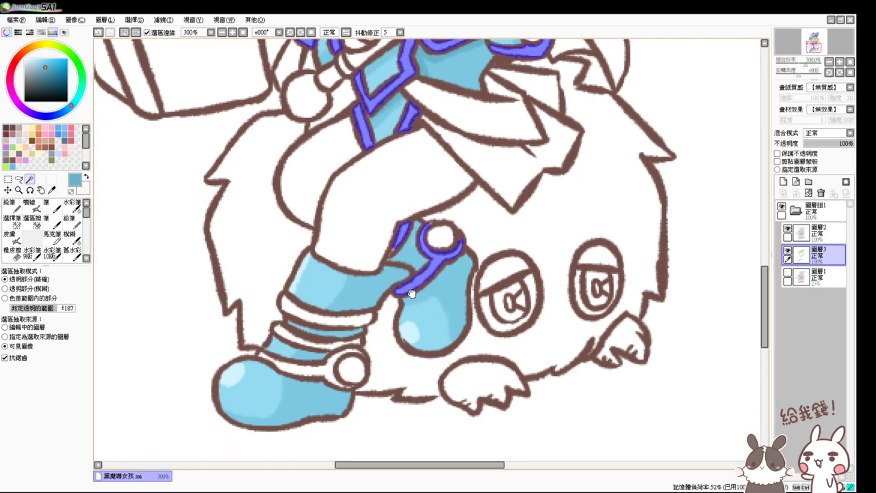
click(345, 315)
click(329, 338)
click(330, 362)
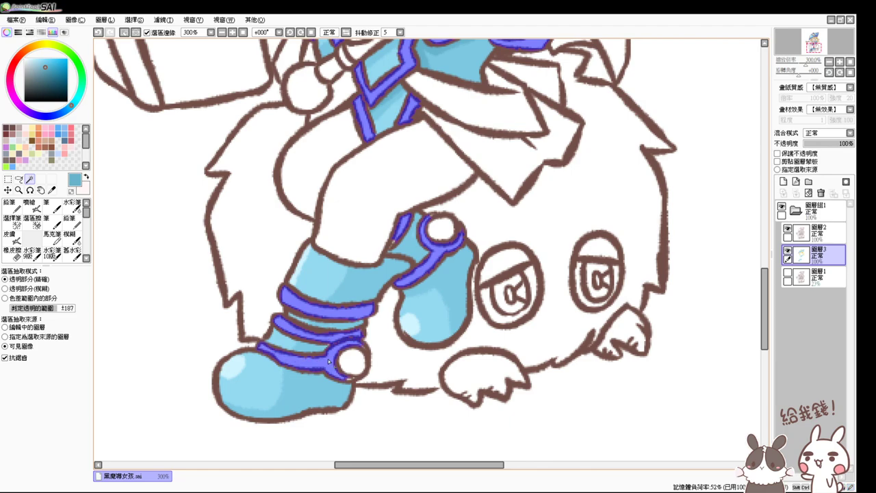
Step: Complete the selection around the front boot's round ankle ornament with a size 6 selection pen
click(12, 219)
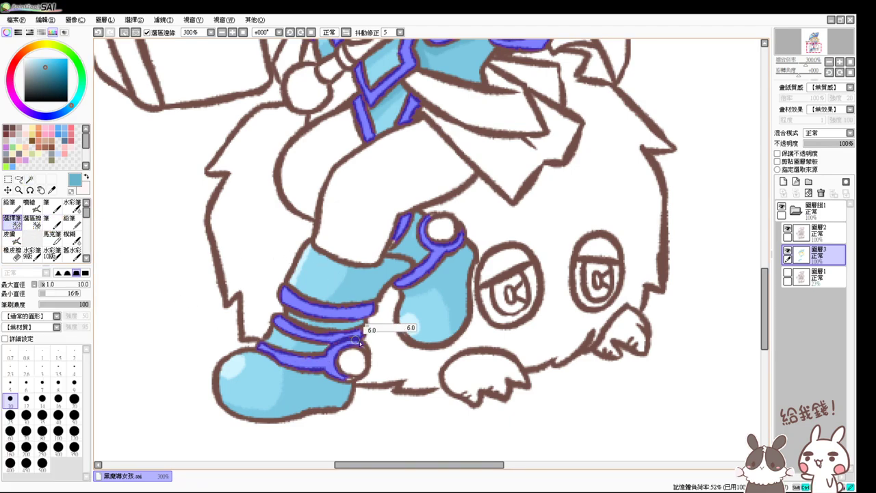
key(bracketleft)
key(bracketleft)
key(bracketleft)
key(bracketleft)
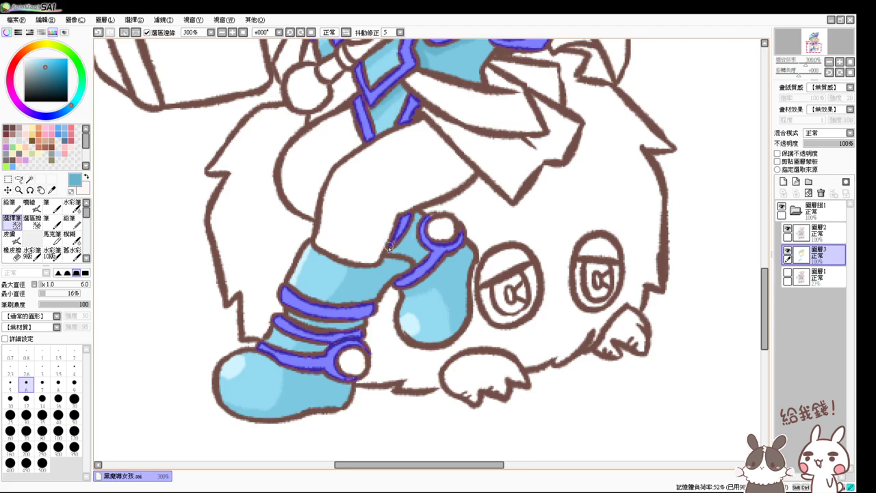
Step: Choose a pink swatch and fill all the selected costume, hat and boot trims with it
mouse_move(398, 236)
mouse_down()
mouse_move(388, 298)
mouse_move(395, 306)
mouse_up()
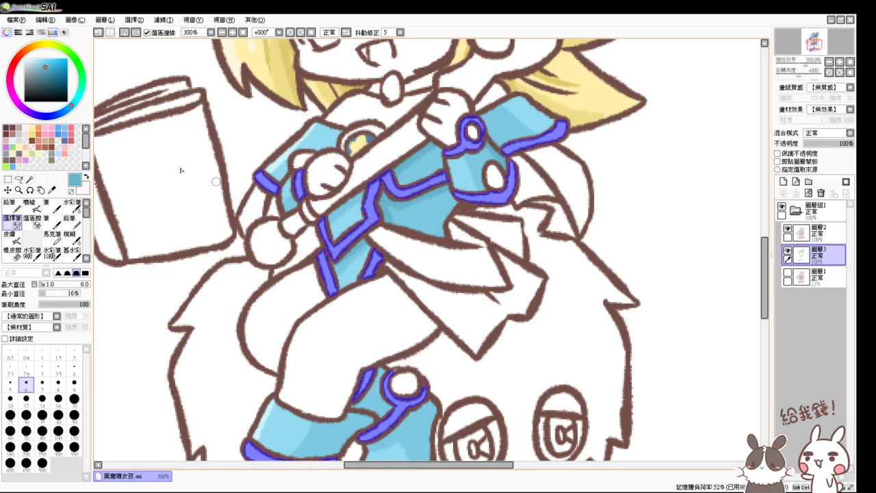
click(47, 129)
click(51, 160)
click(35, 207)
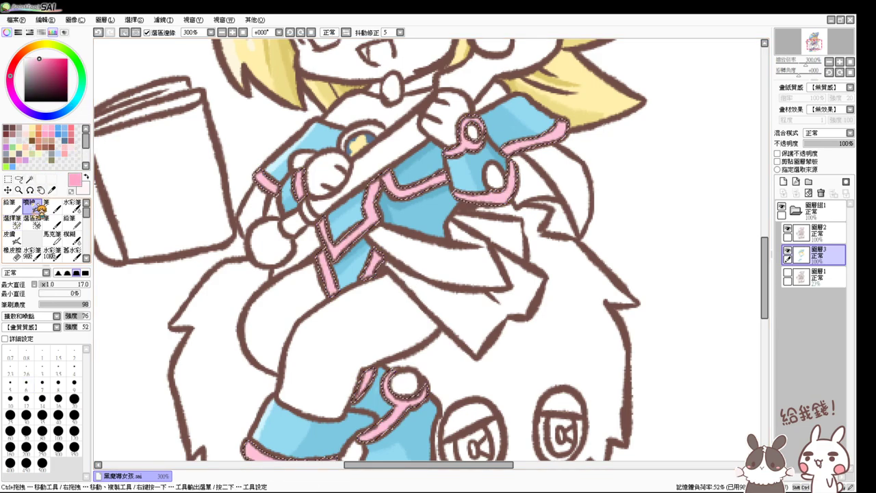
Step: Add the back cape, skirt panels and hanging sleeve to the selection, undoing the selection of the cloth beside the thigh
drag(587, 150, 534, 275)
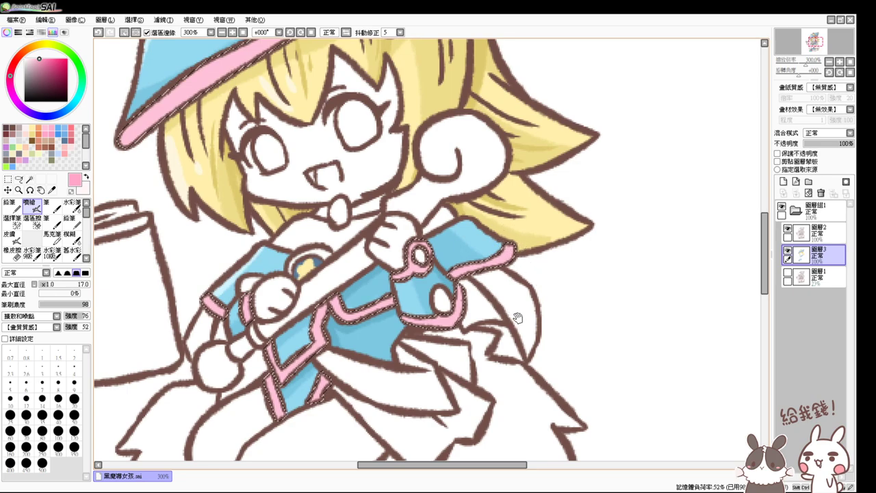
drag(518, 317, 512, 266)
key(ctrl+z)
click(28, 179)
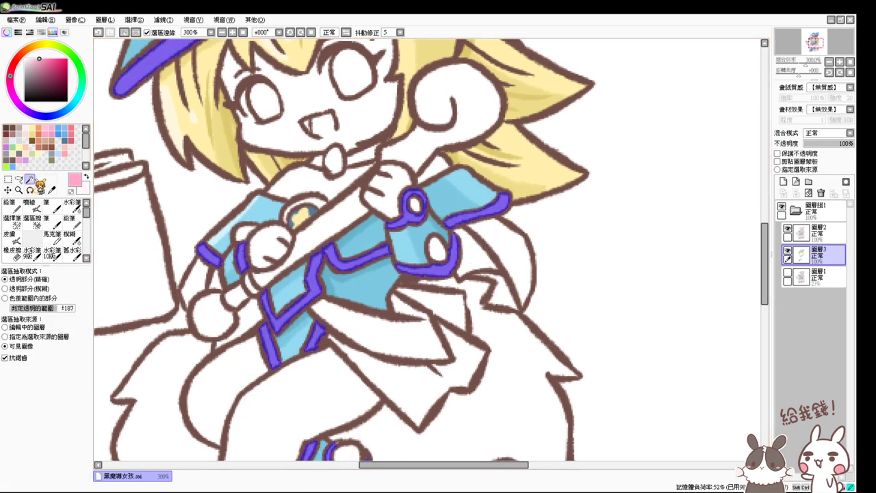
click(429, 381)
click(448, 318)
click(496, 252)
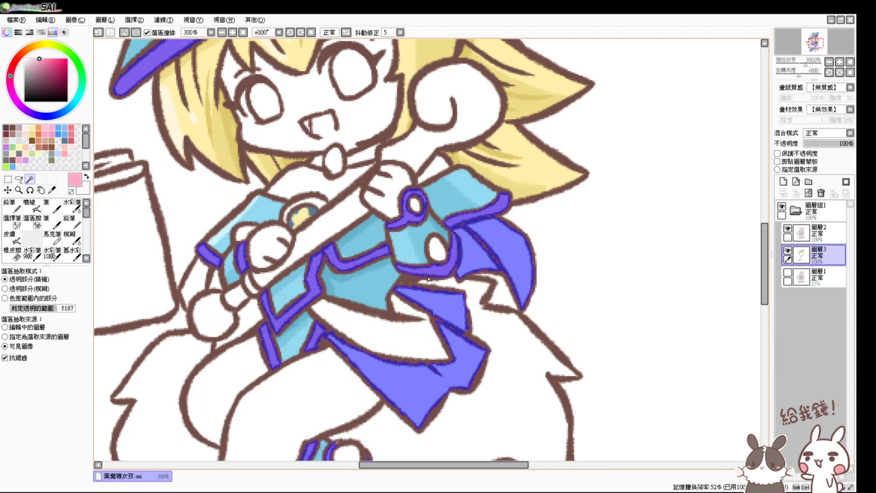
click(195, 287)
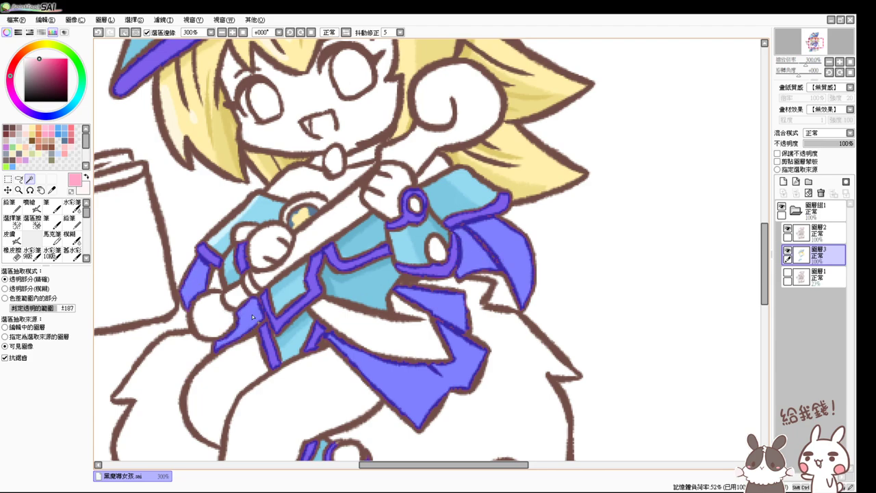
key(ctrl+z)
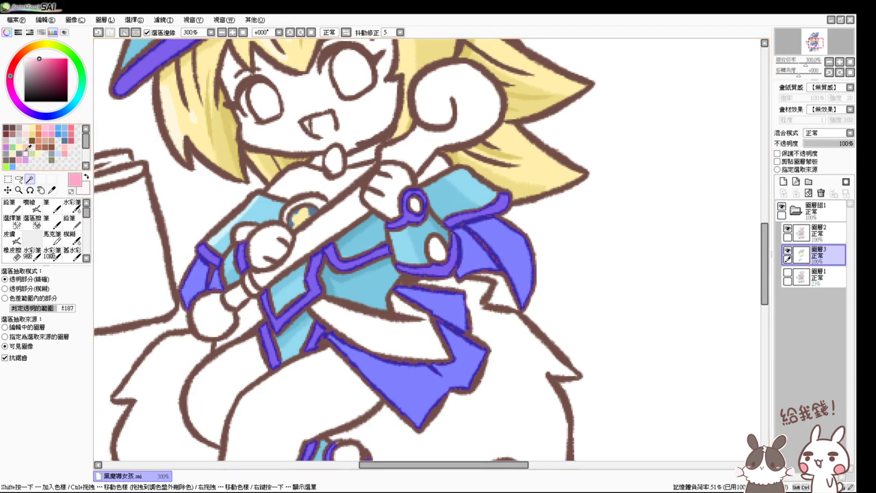
Step: Choose a lighter pink and fill the selected trims, cape, skirt and sleeve areas with it
key(ctrl+f)
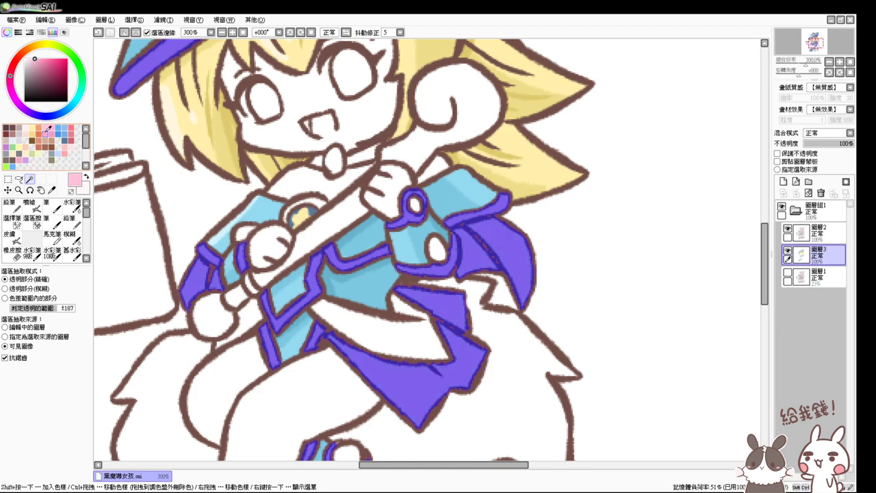
click(52, 134)
click(34, 206)
drag(546, 214, 522, 388)
click(33, 56)
key(ctrl+f)
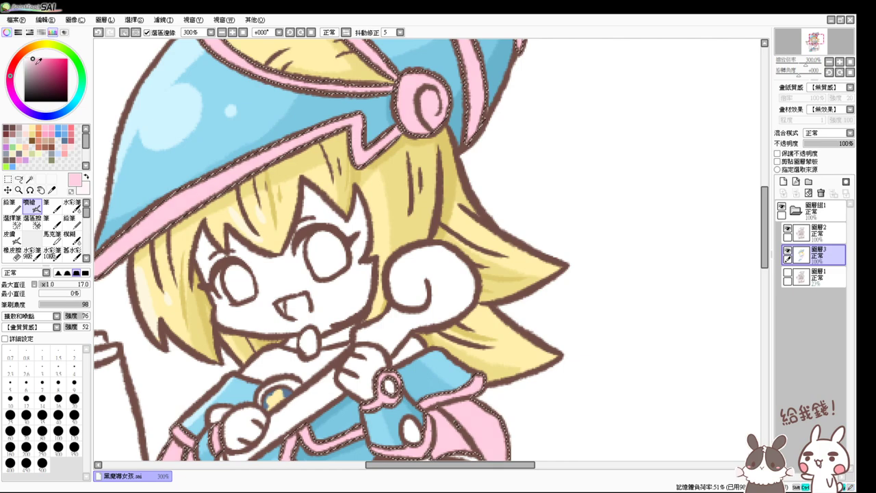
Step: Choose a deeper pink and shade the hat brim's trim and round hat ornament with the airbrush at size 9
click(37, 60)
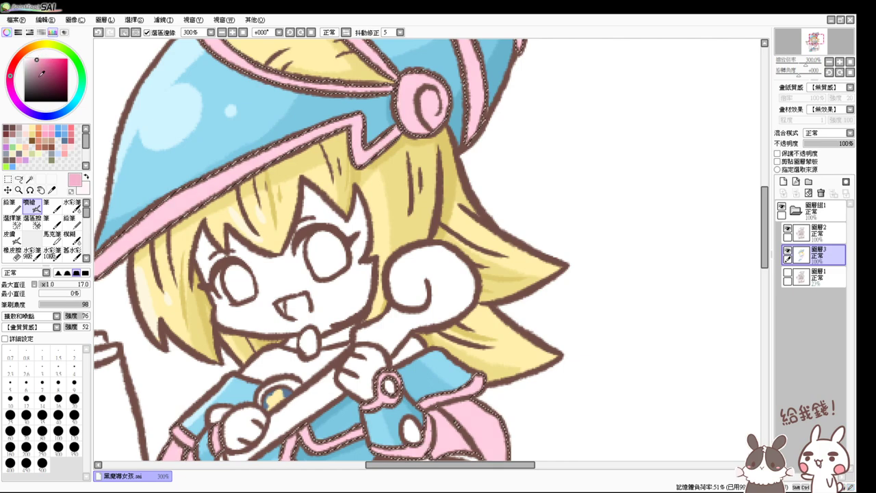
drag(420, 180, 422, 245)
key(bracketleft)
key(bracketleft)
key(bracketleft)
key(bracketleft)
key(bracketleft)
key(bracketleft)
key(bracketleft)
key(bracketleft)
key(bracketleft)
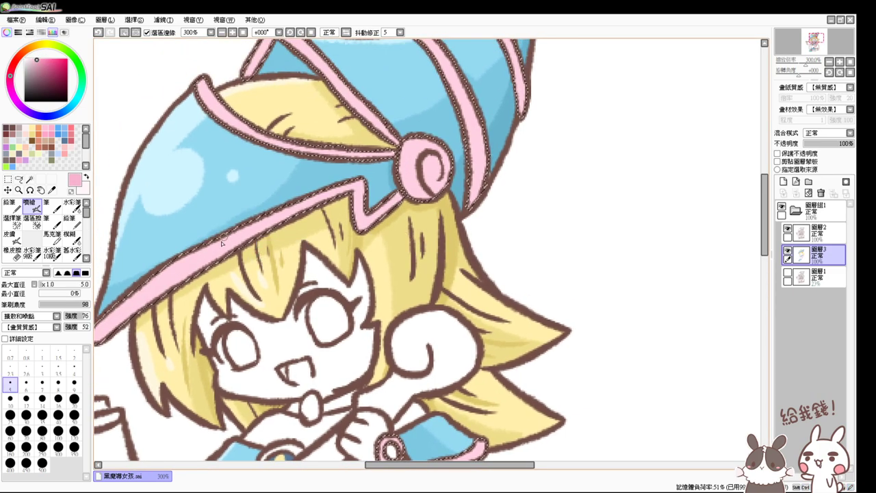
drag(208, 259, 260, 253)
key(bracketright)
key(bracketright)
key(bracketright)
key(bracketright)
mouse_move(275, 224)
mouse_down()
mouse_move(208, 298)
mouse_move(145, 334)
mouse_move(329, 203)
mouse_move(331, 212)
mouse_move(354, 211)
mouse_move(415, 175)
mouse_move(401, 223)
mouse_move(421, 175)
mouse_move(437, 218)
mouse_move(453, 187)
mouse_up()
mouse_move(488, 155)
mouse_down()
mouse_move(454, 178)
mouse_move(467, 180)
mouse_move(472, 166)
mouse_move(450, 190)
mouse_move(481, 195)
mouse_move(496, 177)
mouse_move(499, 158)
mouse_move(480, 133)
mouse_up()
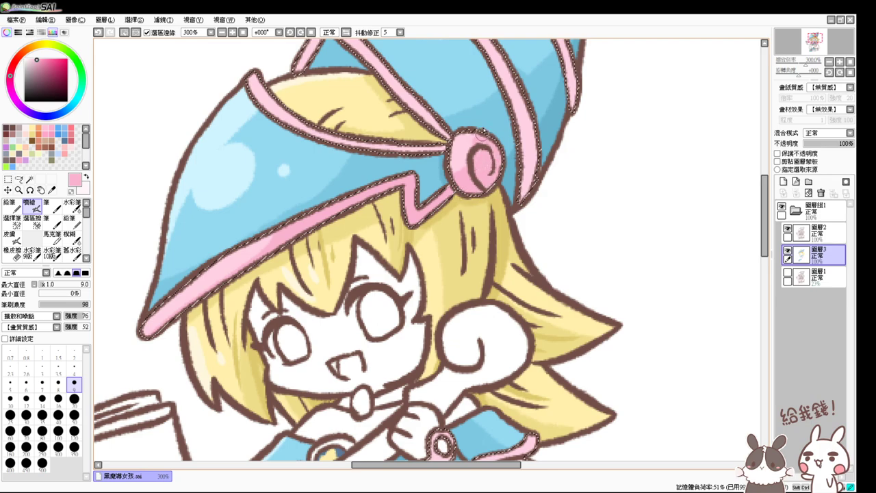
Step: Shade the pink bands across the hat with the same deeper pink, raising the airbrush to size 10
drag(498, 163, 481, 277)
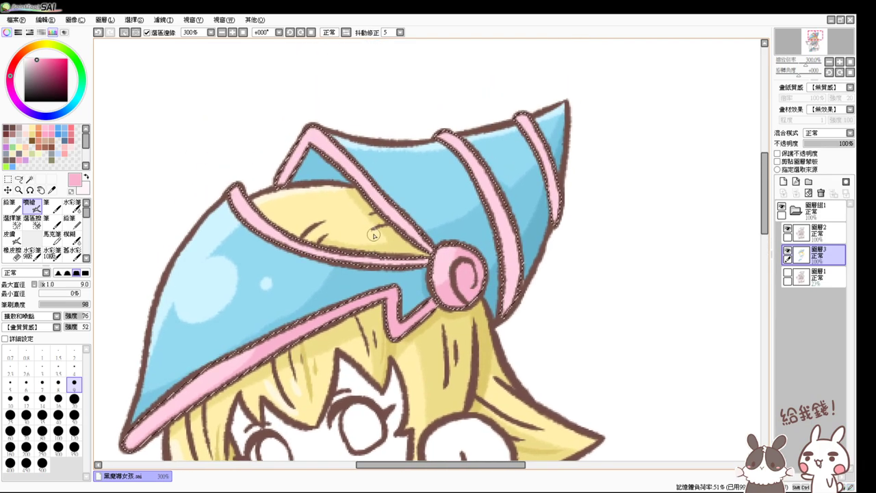
drag(423, 262, 430, 237)
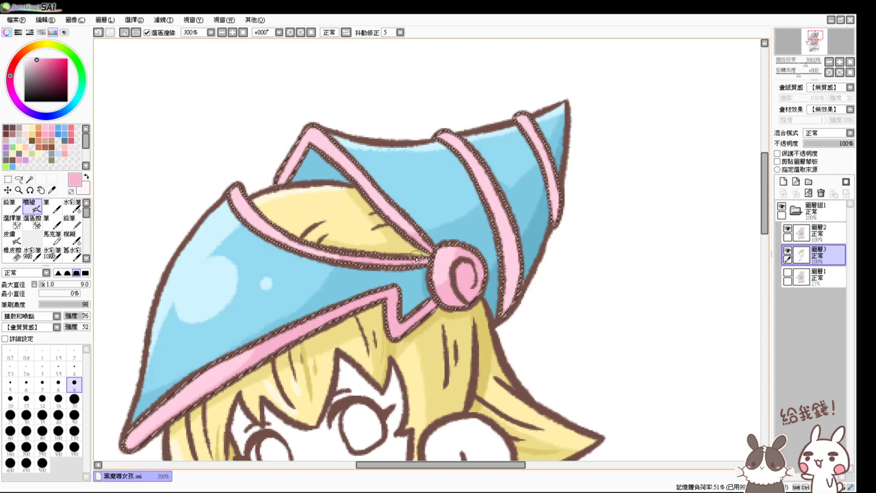
key(])
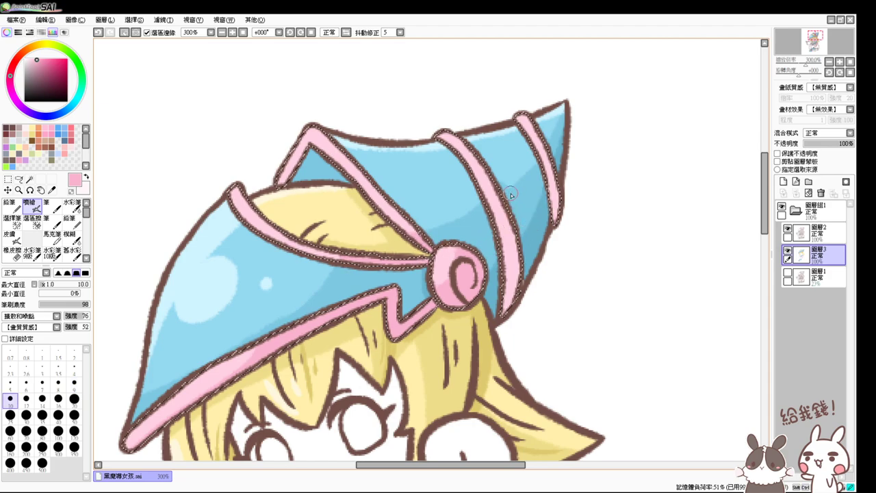
drag(514, 258, 505, 309)
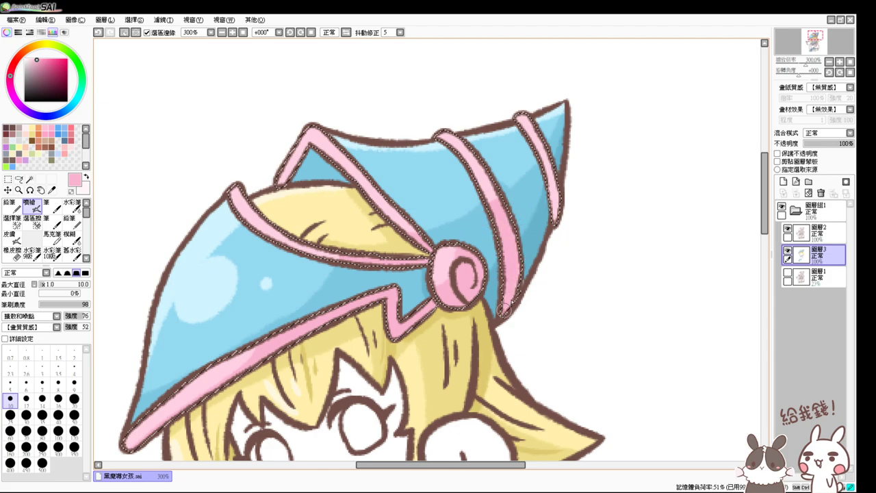
drag(542, 162, 551, 165)
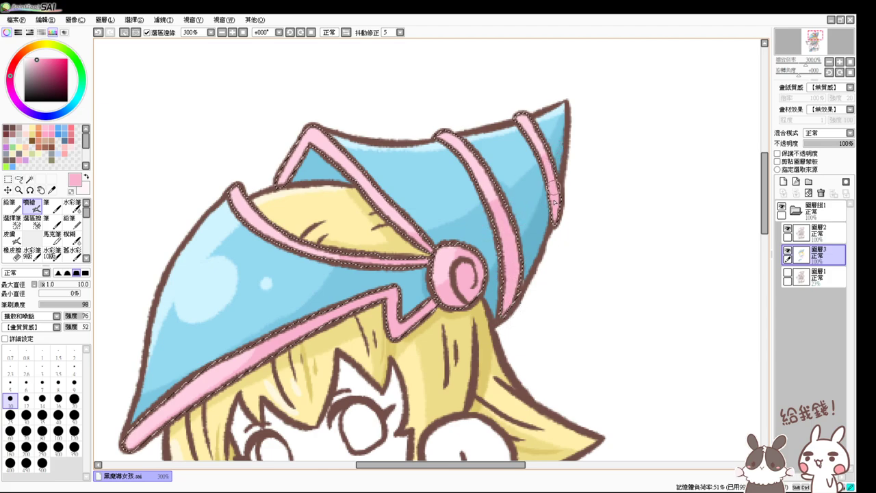
Step: Shade the raised arm's pink cuff, the shoulder trim and the inner folds of the back cape with the deeper pink
drag(508, 345, 547, 214)
drag(529, 262, 541, 237)
drag(528, 280, 480, 140)
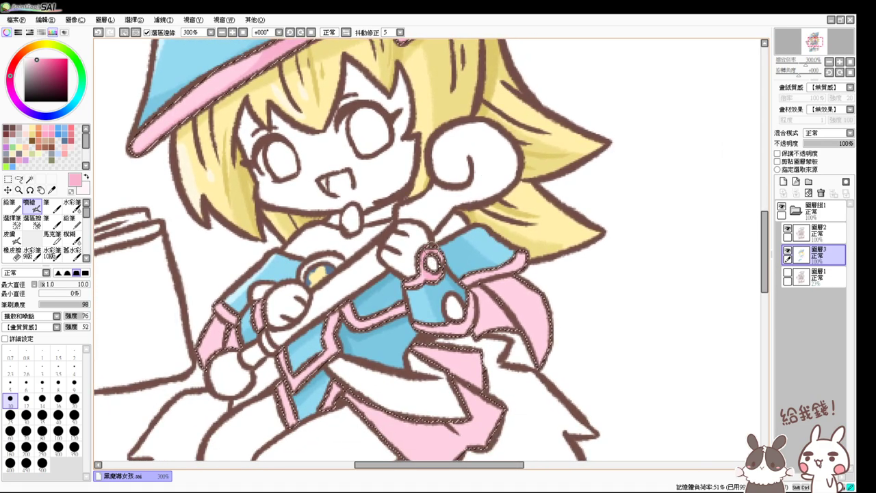
drag(454, 326, 468, 330)
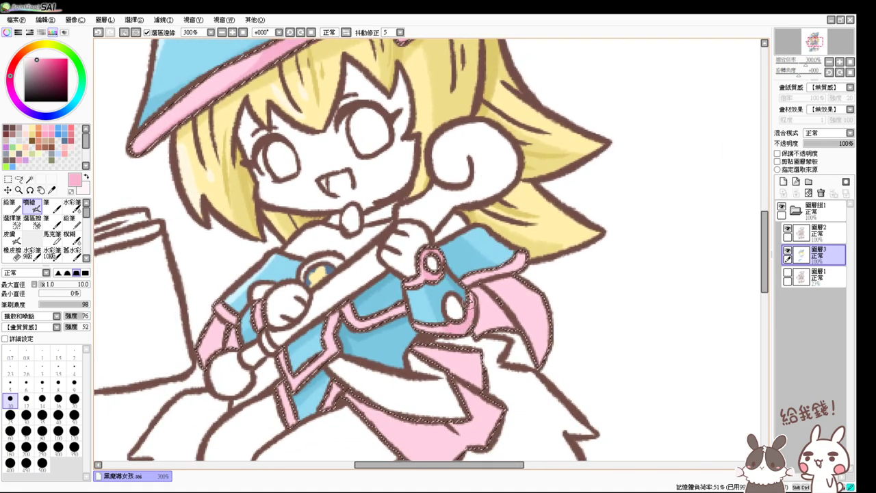
mouse_move(466, 284)
mouse_down()
mouse_move(520, 263)
mouse_move(514, 277)
mouse_up()
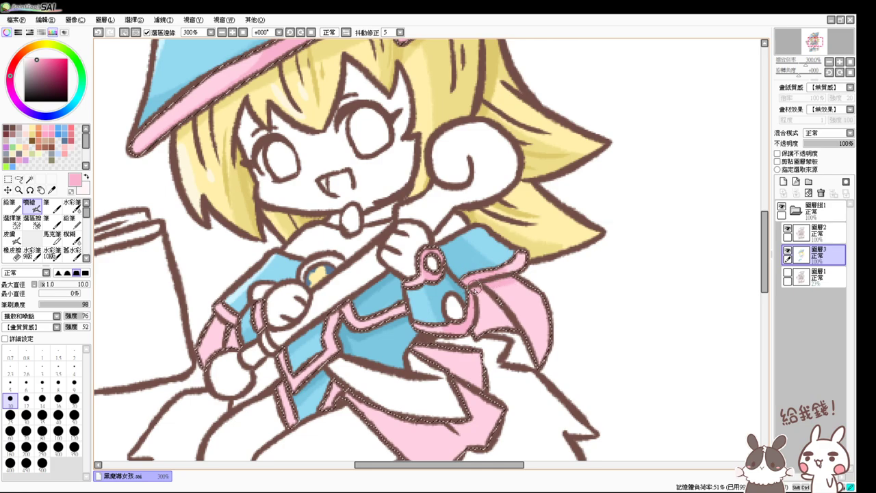
drag(478, 325, 493, 324)
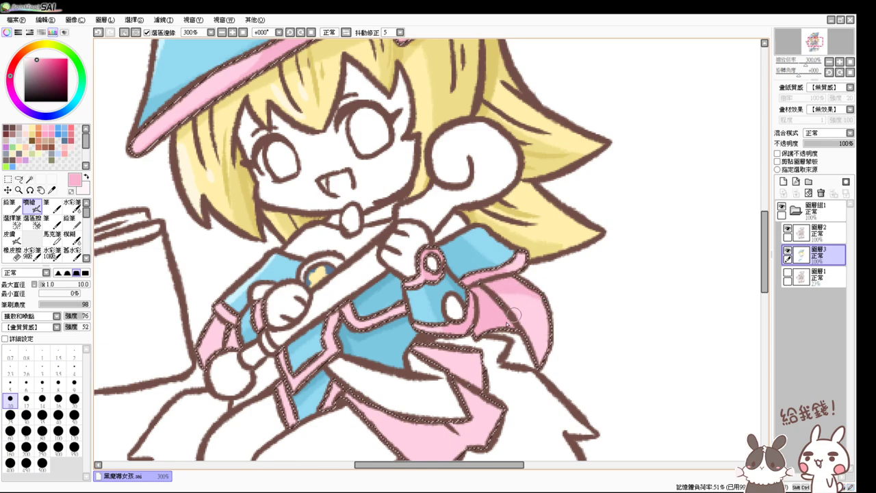
Step: Airbrush deeper pink shadows onto the skirt panels beside the thigh and the hanging sleeve of the other arm
drag(457, 327, 492, 275)
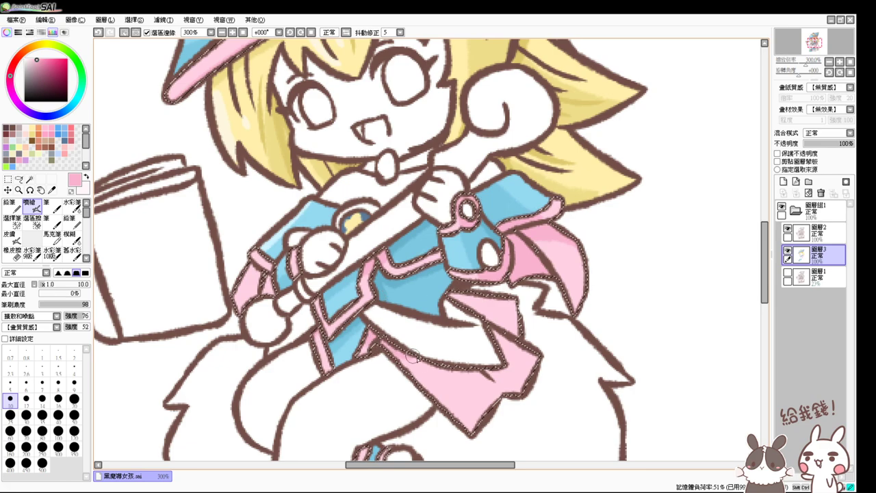
drag(421, 356, 512, 398)
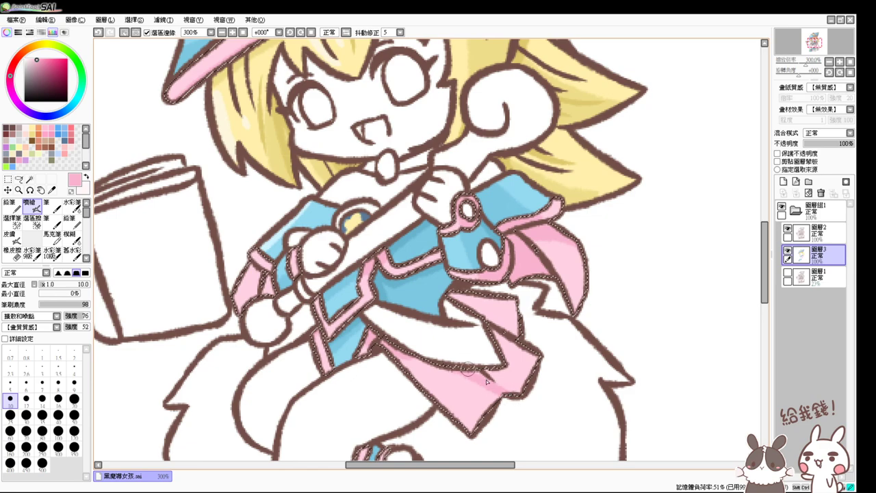
mouse_move(468, 369)
mouse_down()
mouse_move(508, 357)
mouse_move(522, 382)
mouse_up()
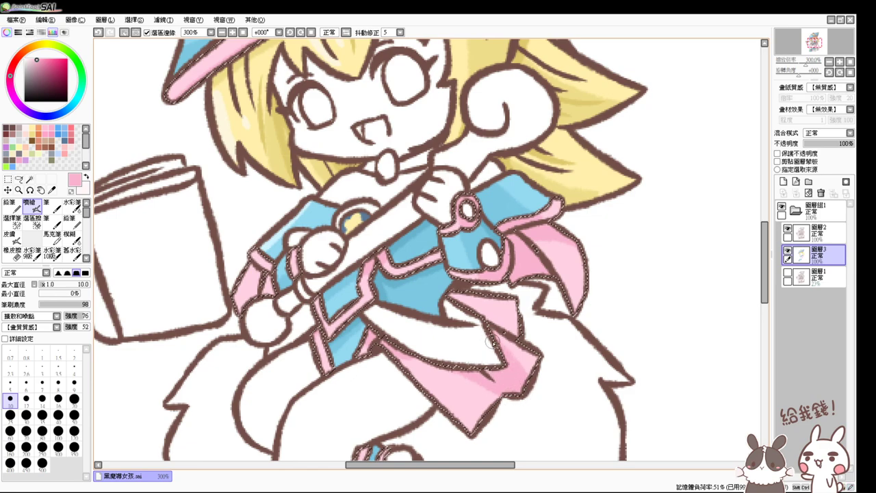
mouse_move(454, 295)
mouse_down()
mouse_move(505, 319)
mouse_move(496, 309)
mouse_up()
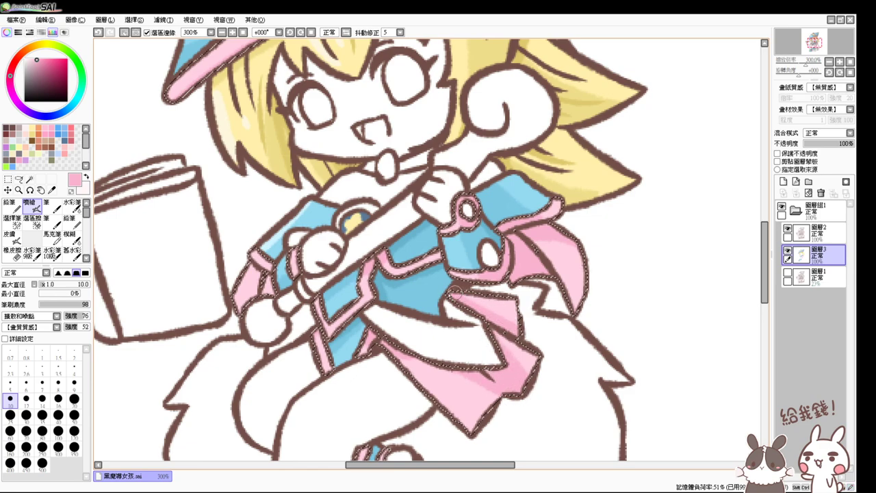
mouse_move(274, 254)
mouse_down()
mouse_move(267, 294)
mouse_move(261, 281)
mouse_move(299, 273)
mouse_up()
Step: Shade the pink trims on both boots with the deeper pink
drag(406, 380, 397, 273)
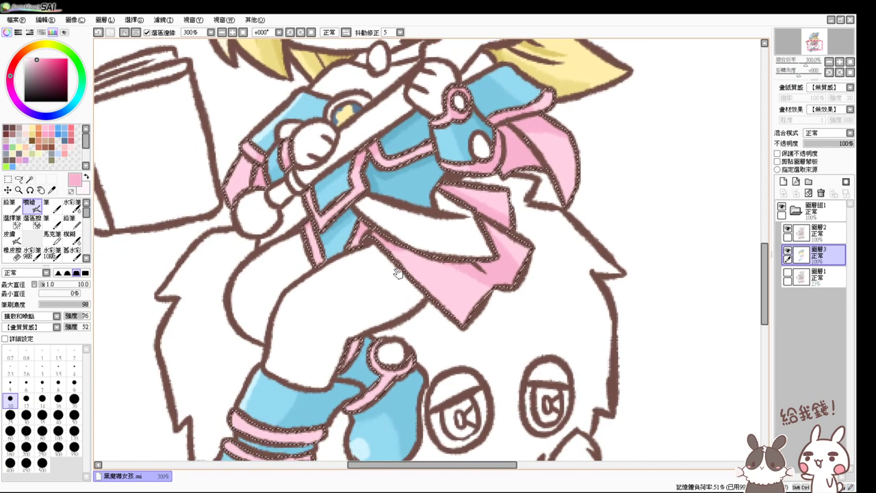
drag(364, 390, 360, 357)
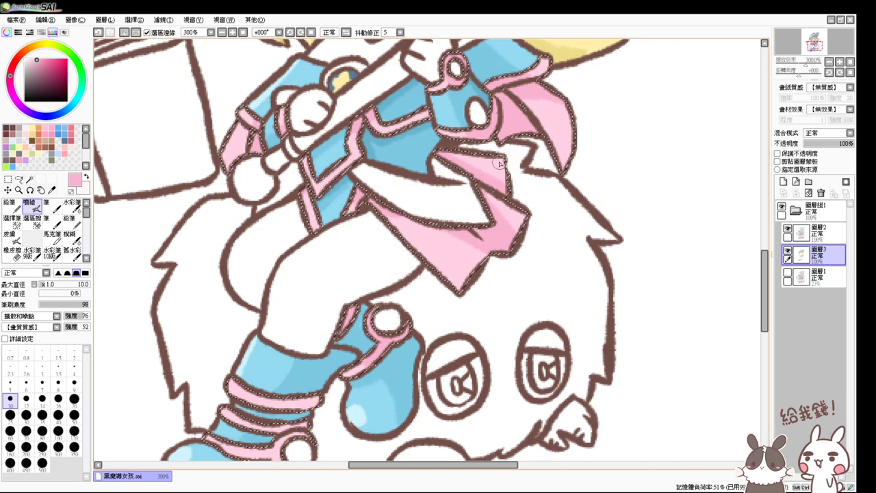
scroll(455, 178, down, 3)
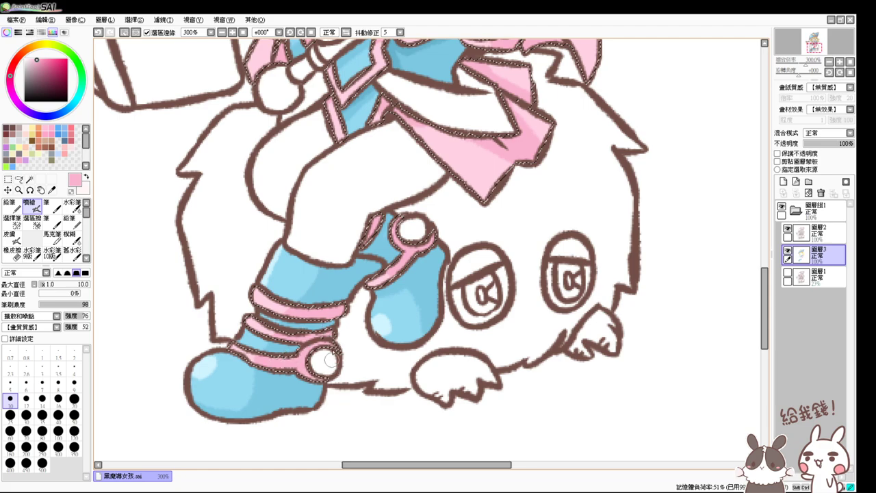
Step: Choose a still darker pink and deepen the shadows of the cape, skirt panels and hanging sleeve at airbrush size 7
scroll(331, 360, up, 10)
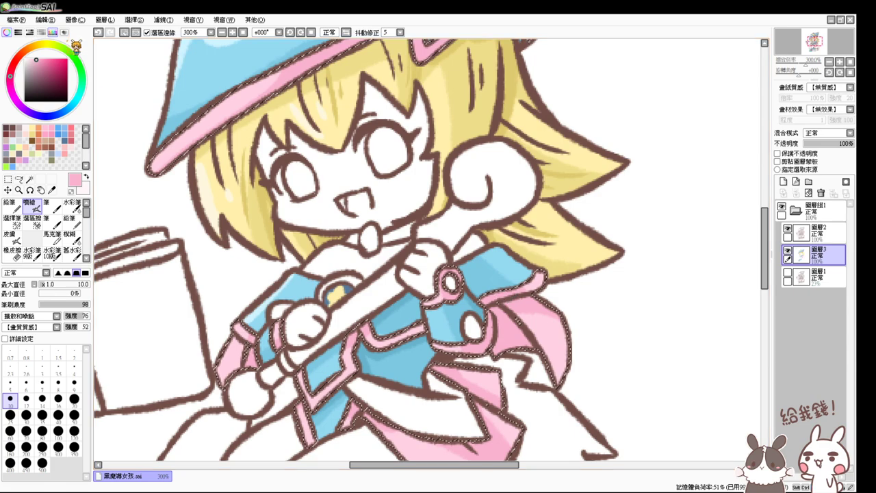
click(40, 62)
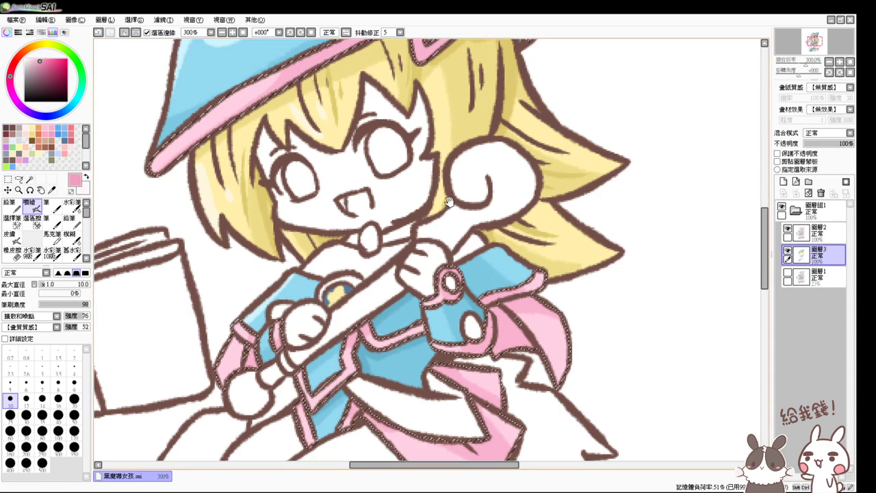
mouse_move(449, 202)
mouse_down()
mouse_move(429, 122)
mouse_move(404, 146)
mouse_up()
drag(431, 248, 421, 247)
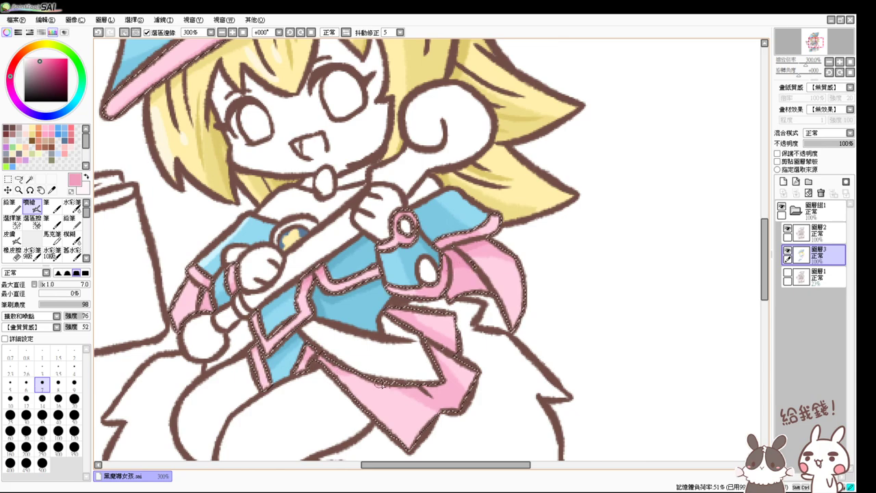
mouse_move(422, 391)
mouse_down()
mouse_move(445, 379)
mouse_move(444, 386)
mouse_move(409, 388)
mouse_move(442, 380)
mouse_move(452, 391)
mouse_up()
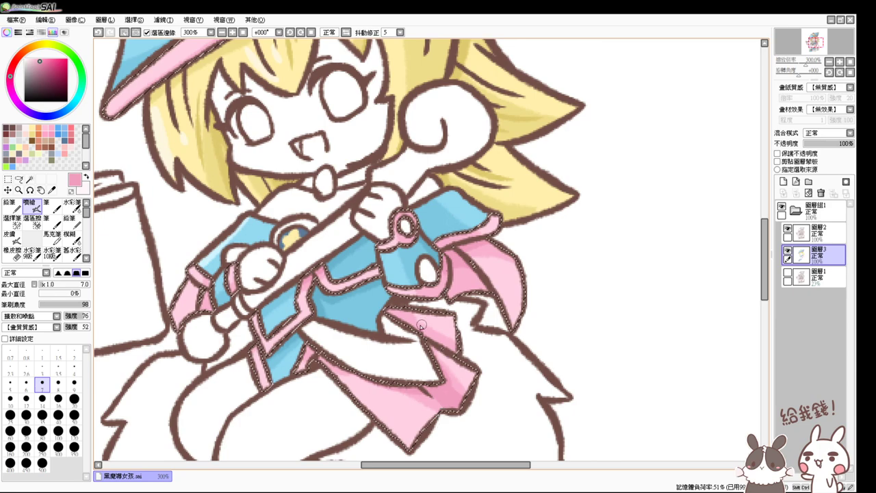
drag(420, 325, 437, 351)
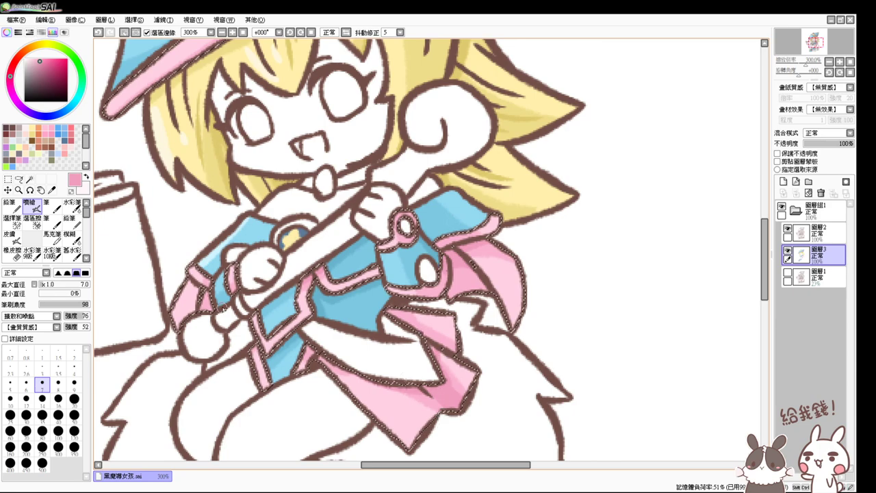
mouse_move(205, 297)
mouse_down()
mouse_move(266, 328)
mouse_move(223, 288)
mouse_move(231, 315)
mouse_move(204, 294)
mouse_up()
drag(292, 375, 299, 363)
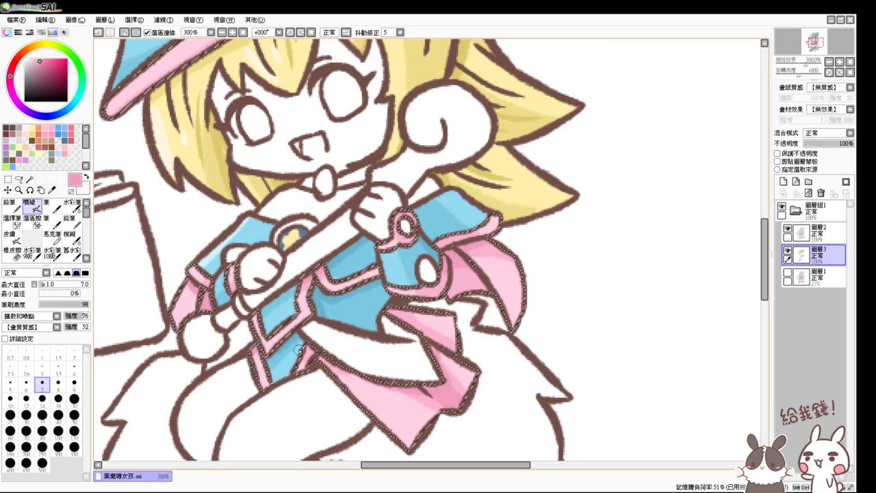
Step: Deepen the shadows on the boot trims with the darker pink and clear the selection
drag(236, 436, 281, 275)
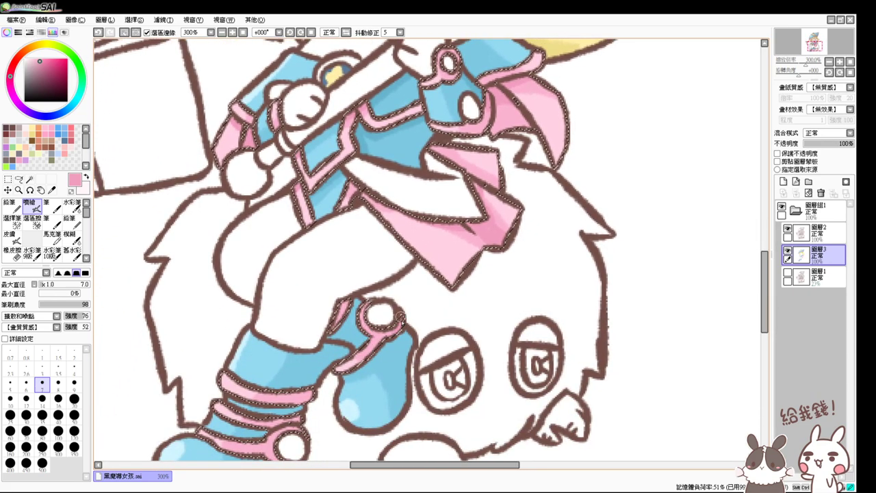
drag(336, 364, 363, 309)
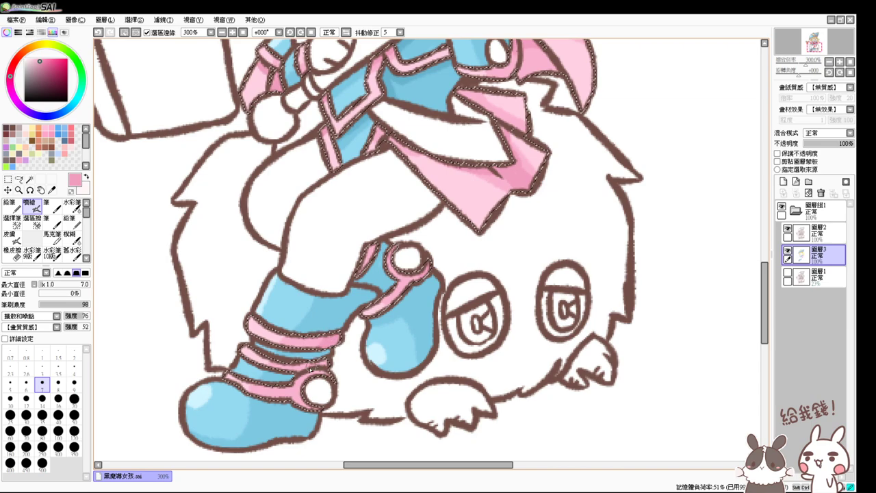
scroll(301, 343, up, 6)
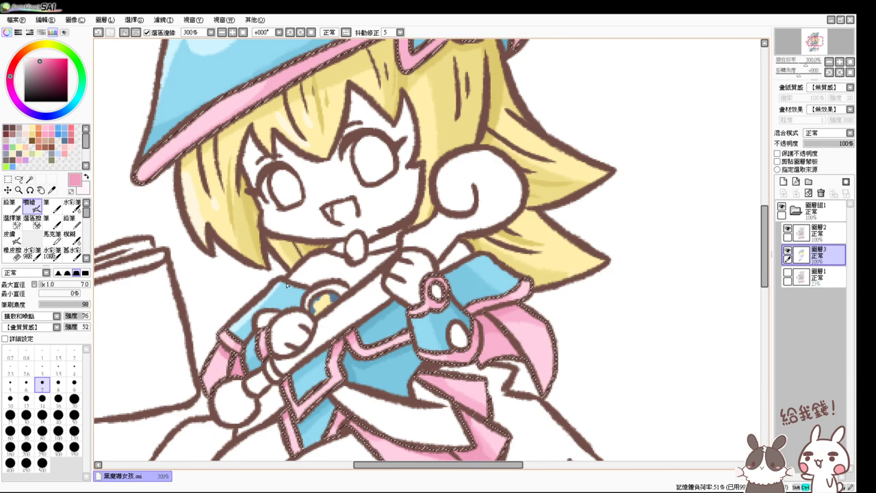
key(ctrl+d)
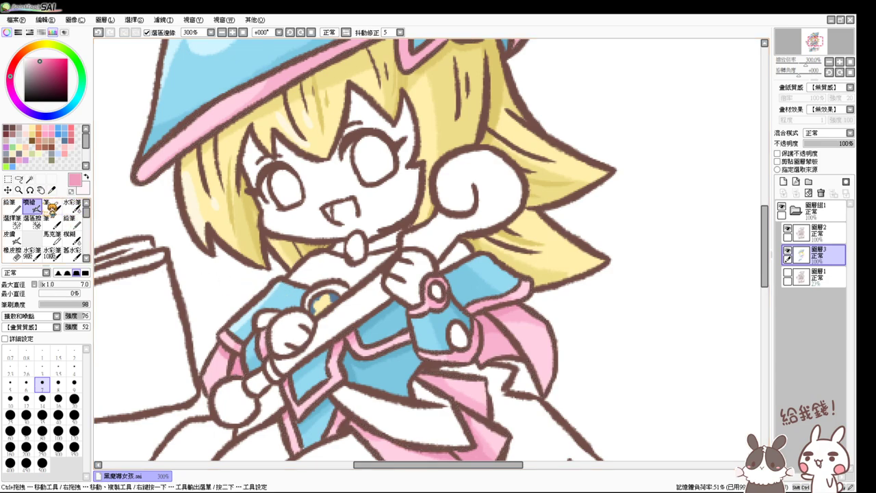
Step: Make the line art layer 圖層2 active and erase the outline around the raised wrist's round ornament with the size 4 eraser
click(29, 179)
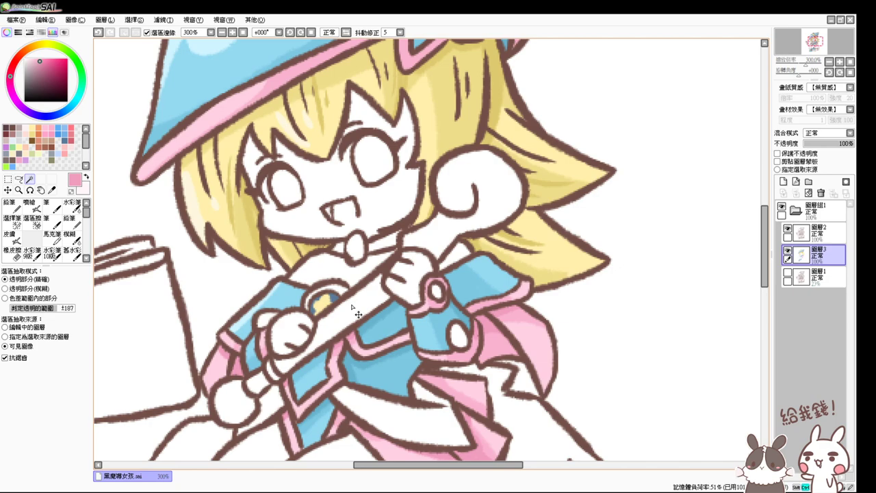
scroll(358, 314, up, 1)
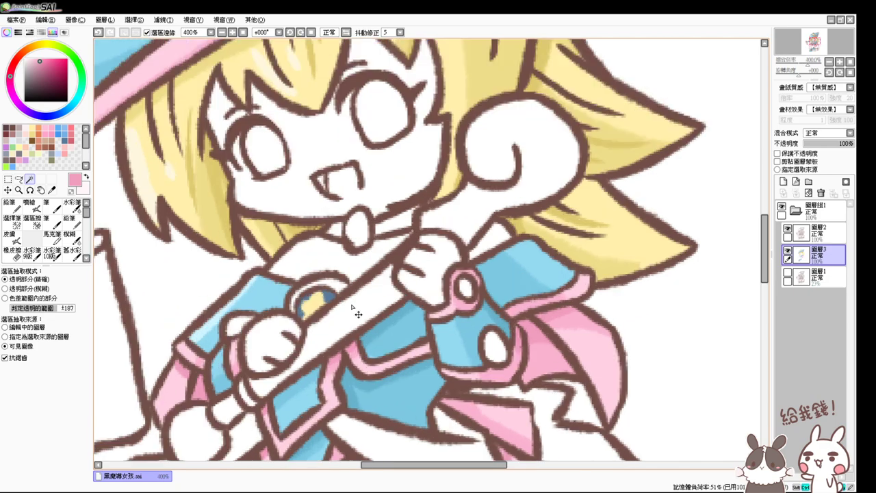
click(828, 233)
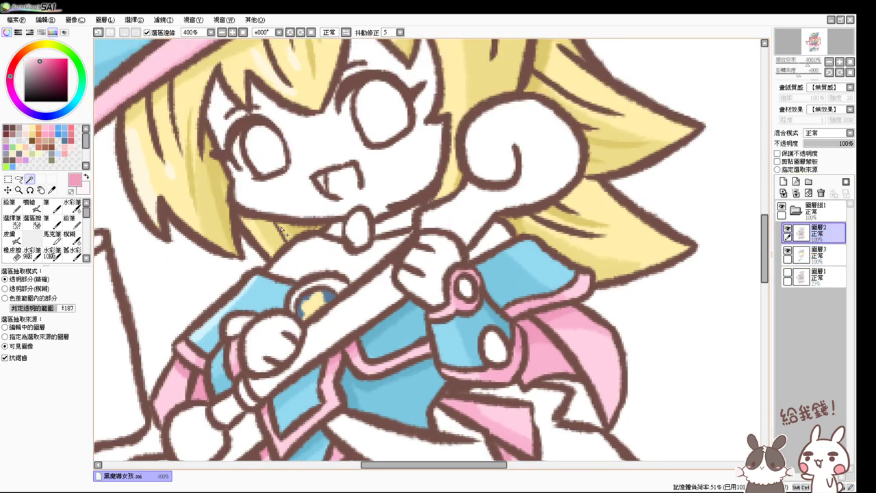
click(12, 250)
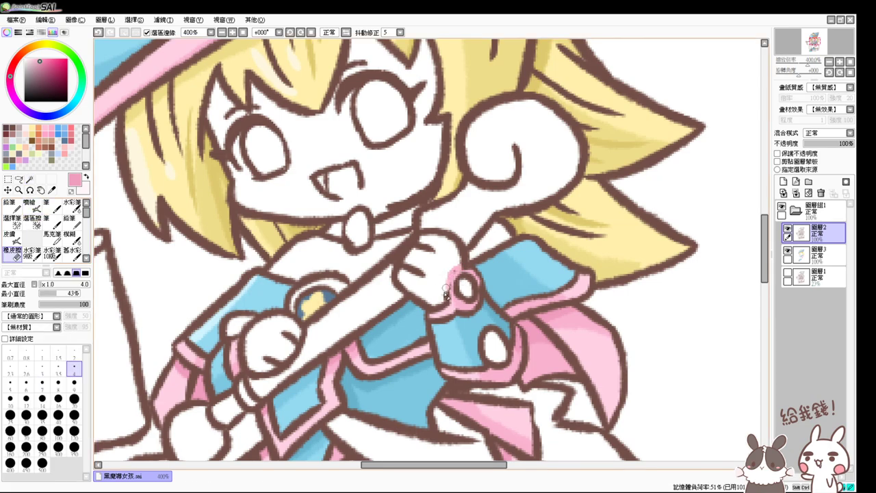
Step: Redraw the cuff outline beside the raised wrist's round ornament in dark brown with the airbrush at size 5
click(32, 208)
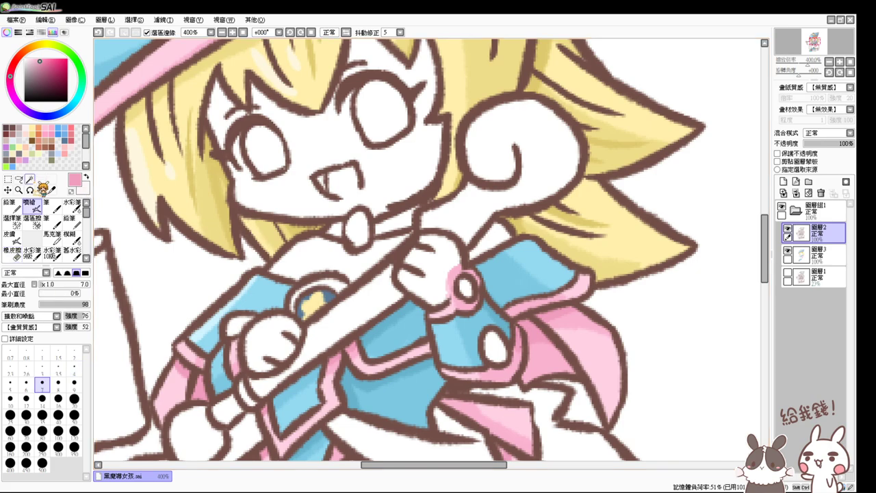
click(12, 128)
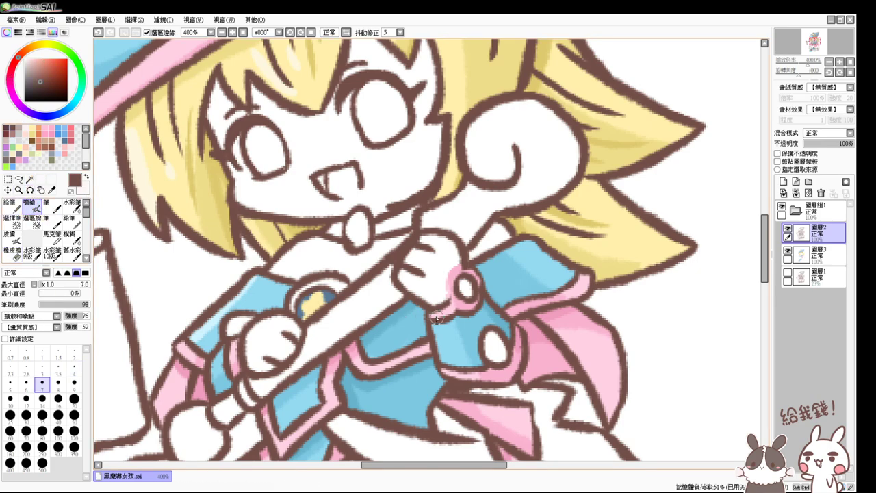
drag(466, 287, 454, 292)
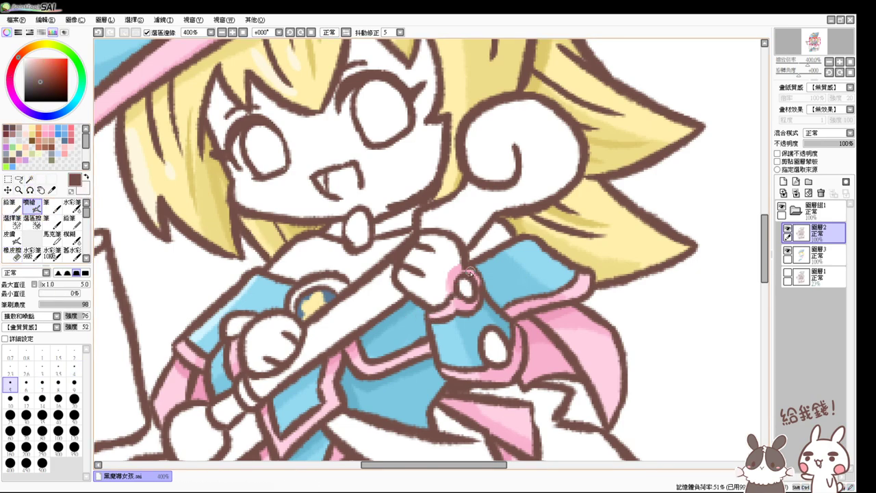
mouse_move(462, 258)
mouse_down()
mouse_move(439, 270)
mouse_move(446, 295)
mouse_up()
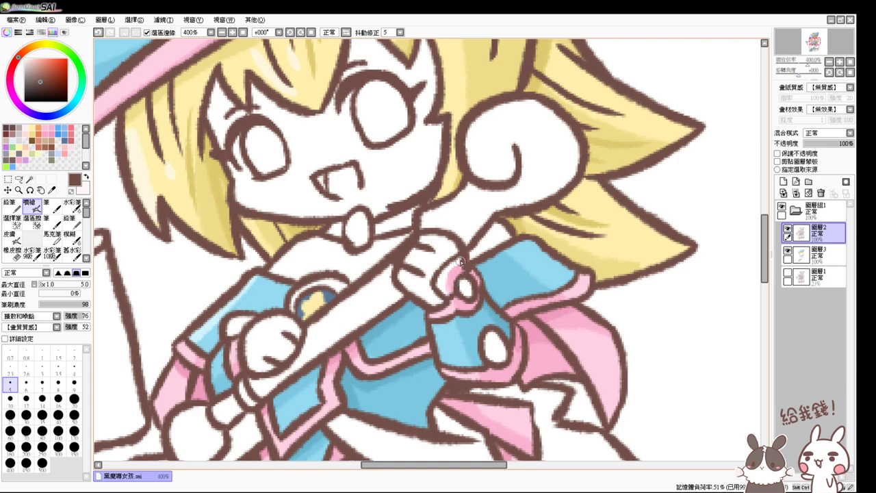
drag(461, 260, 453, 267)
Step: Select the enclosed cuff area beside the raised wrist's ornament, paint it with the cape's blue on 圖層3 and clear the selection
click(821, 254)
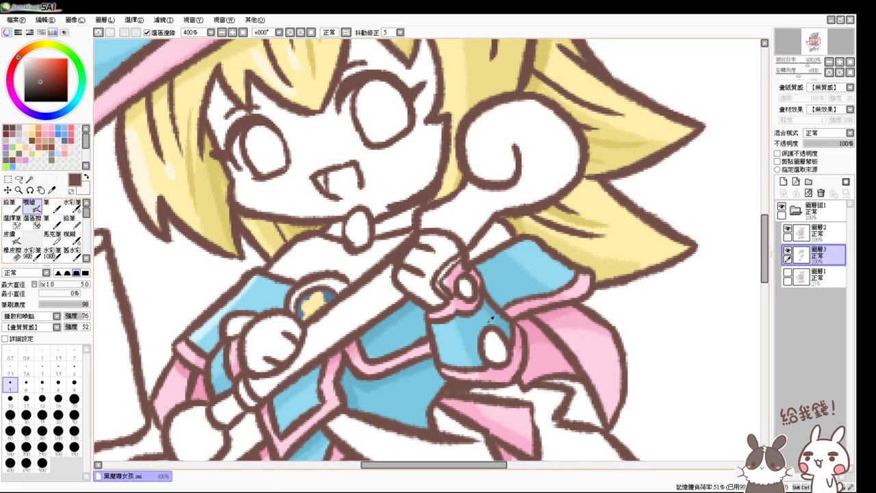
alt+click(472, 298)
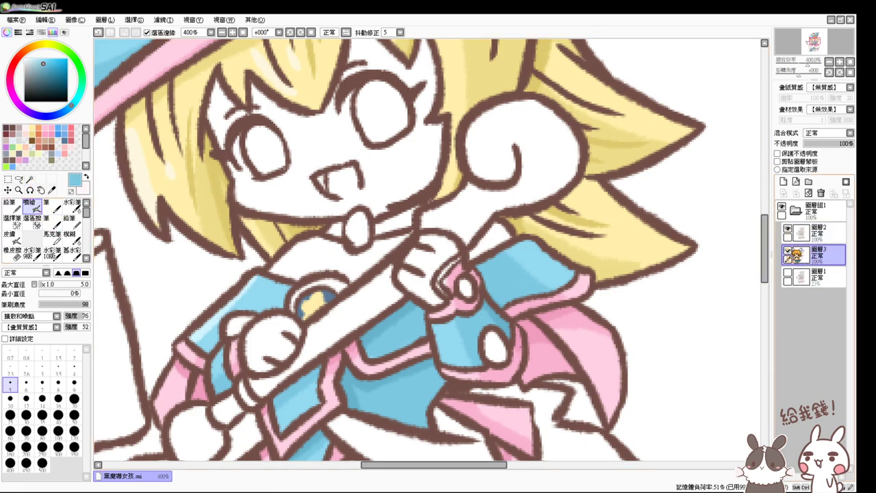
click(787, 250)
click(29, 179)
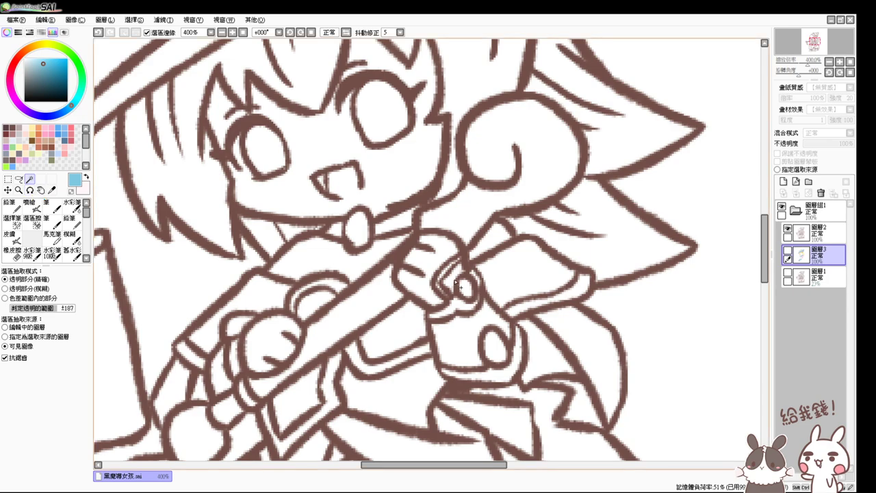
click(453, 278)
click(787, 250)
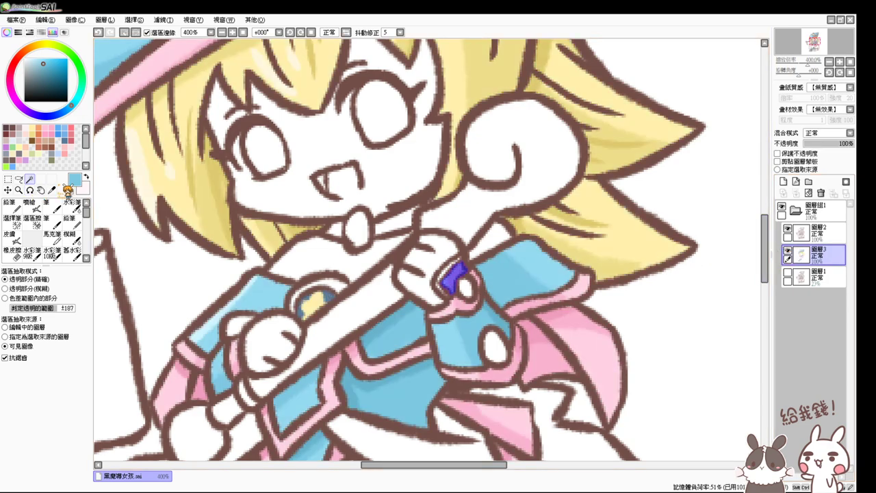
click(29, 204)
alt+click(523, 258)
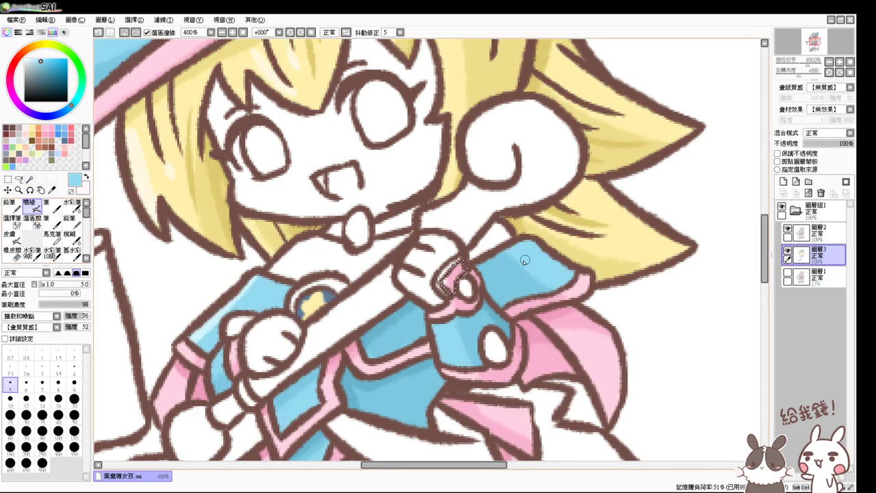
alt+click(516, 277)
drag(464, 271, 453, 269)
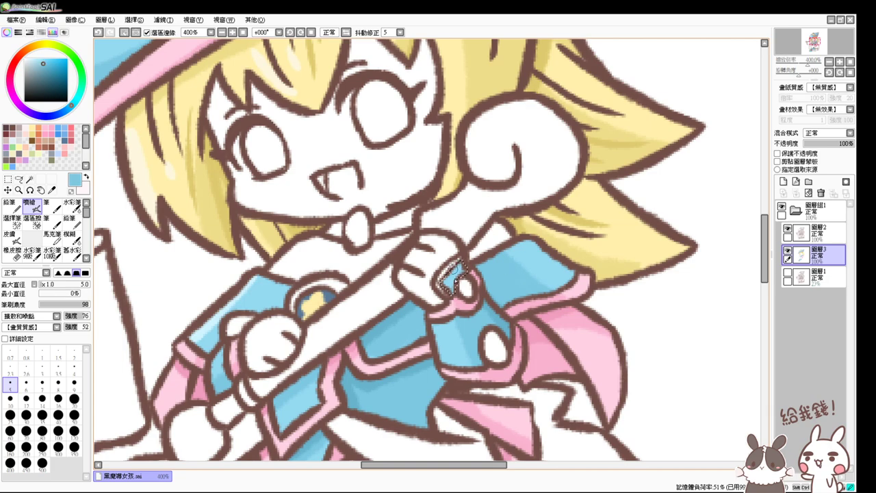
key(ctrl+d)
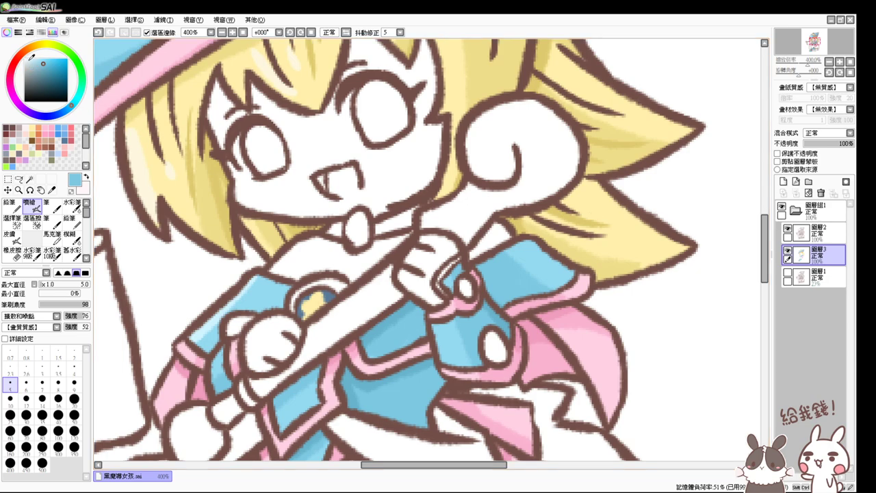
Step: Paint the raised cuff's edge next to the hand white, and return to the line art layer 圖層2 with the dark brown line colour
drag(29, 60, 21, 49)
drag(442, 290, 443, 302)
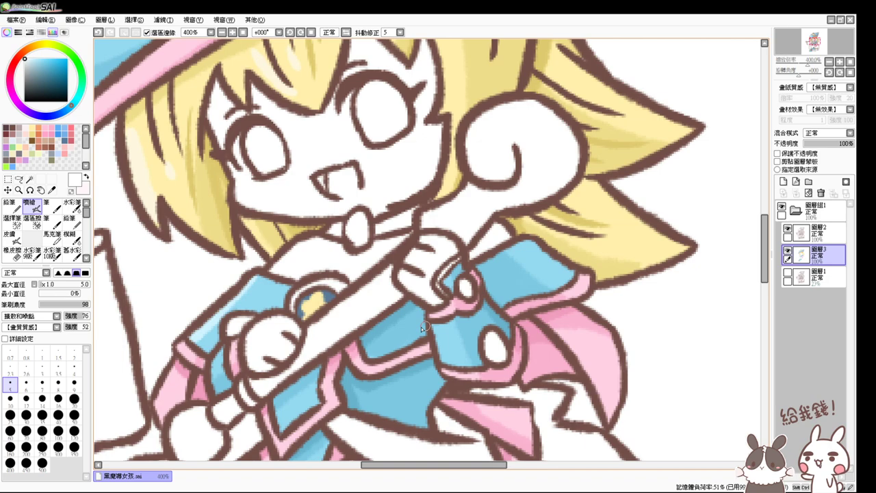
click(12, 127)
click(827, 231)
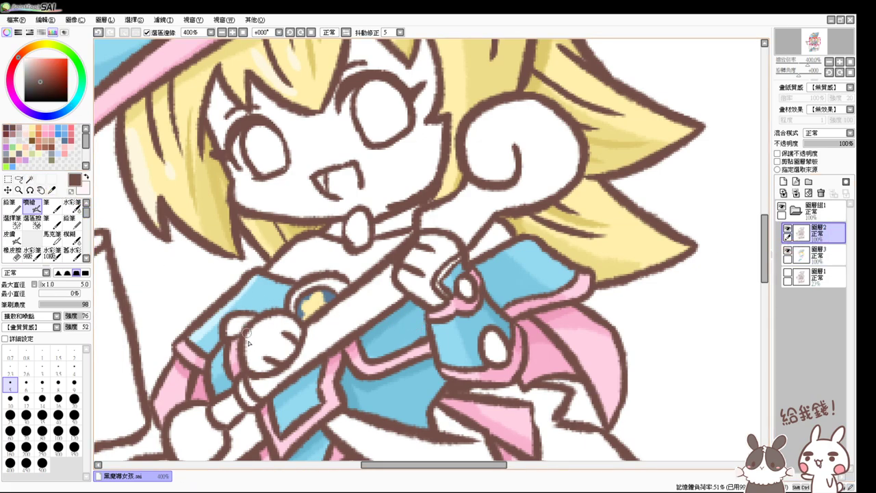
Step: Redraw the short brown outline stroke along the edge of the lower hand on layer 圖層2
mouse_move(247, 357)
mouse_down()
mouse_move(269, 317)
mouse_move(249, 357)
mouse_up()
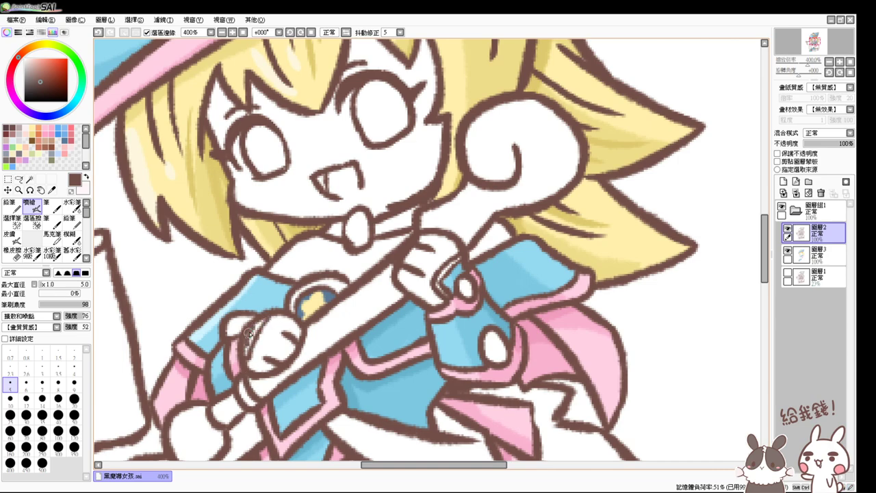
key(ctrl+z)
drag(239, 323, 246, 360)
Step: Switch to layer 圖層3 with white as the colour and magic-wand select the two small wristband gems, leaving out the lower oval
mouse_move(45, 71)
mouse_down()
mouse_move(21, 41)
mouse_move(16, 12)
mouse_up()
click(828, 258)
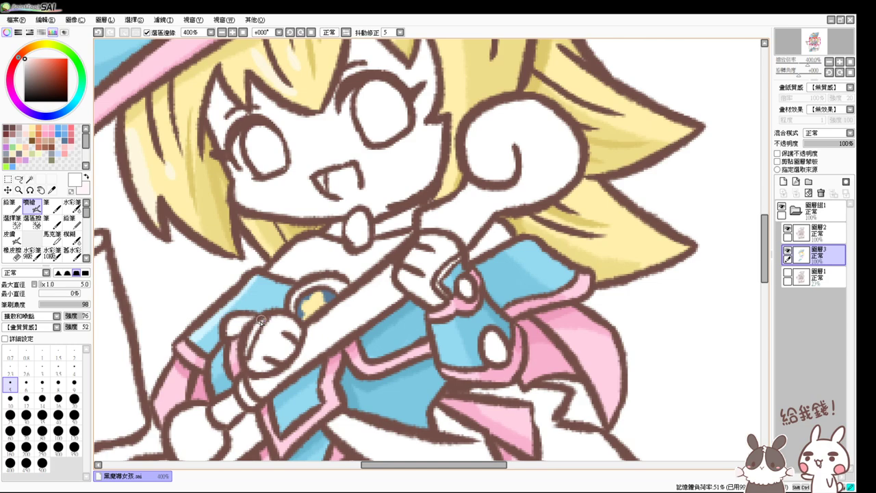
click(30, 179)
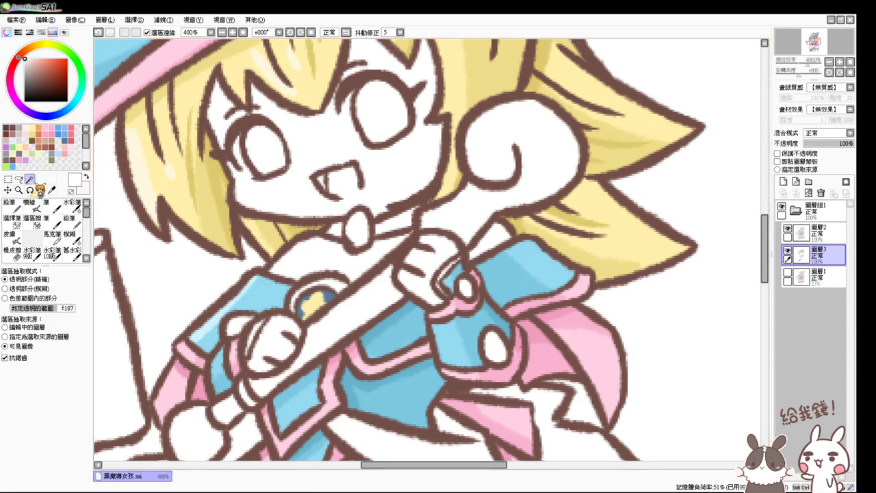
click(238, 324)
click(466, 286)
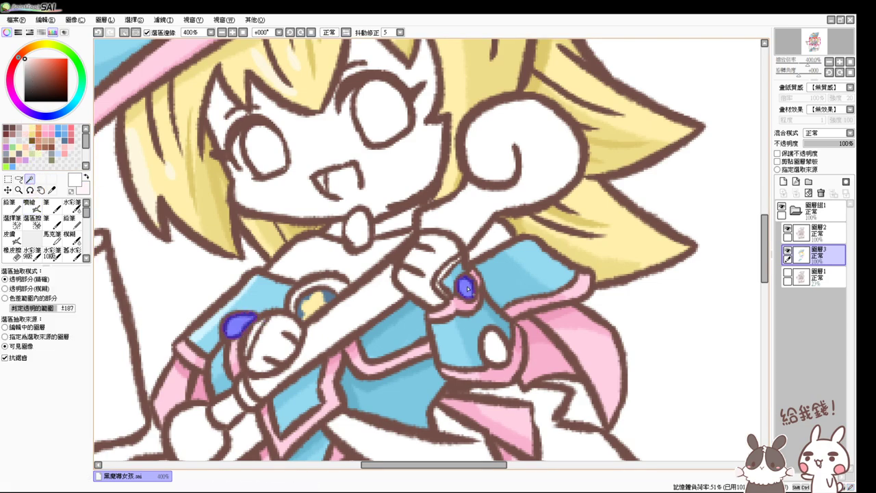
click(497, 347)
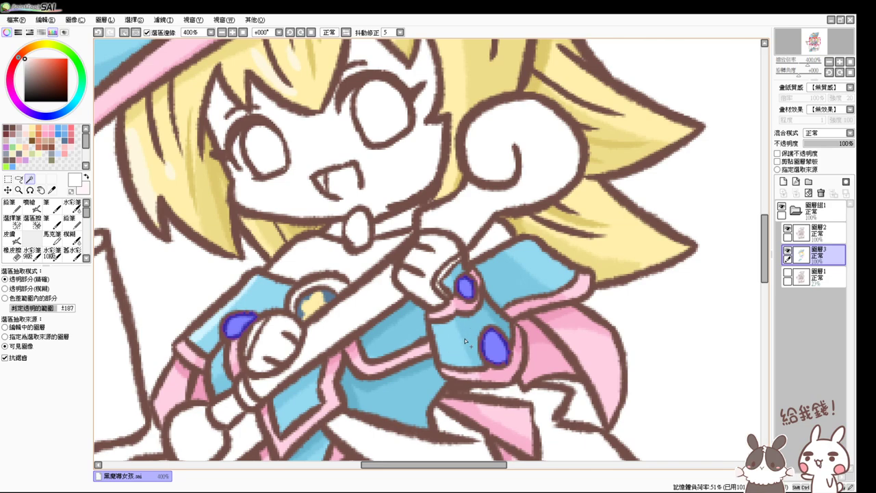
key(ctrl+z)
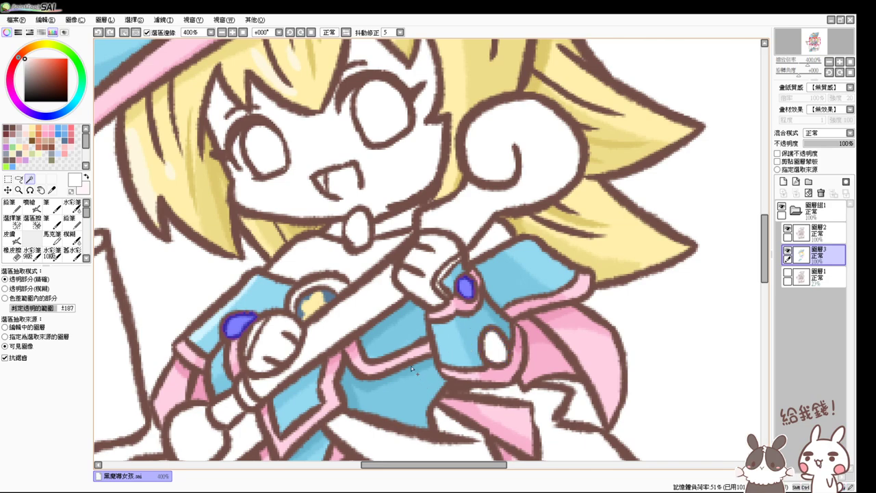
Step: Fill the two selected gems with pink and brush lighter pink tones into them with the airbrush
click(55, 130)
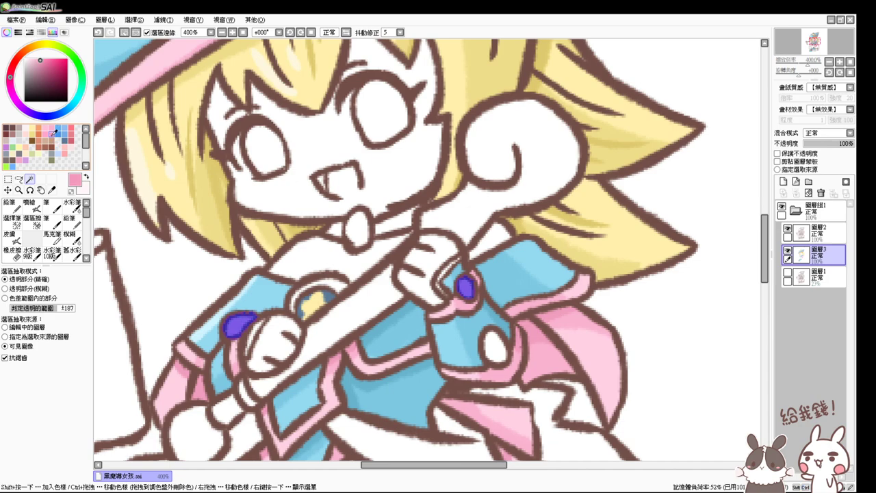
click(29, 205)
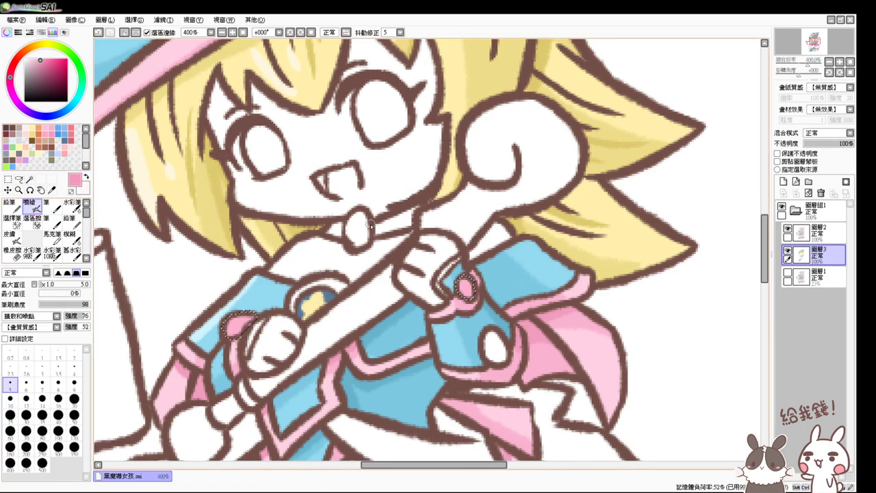
click(30, 58)
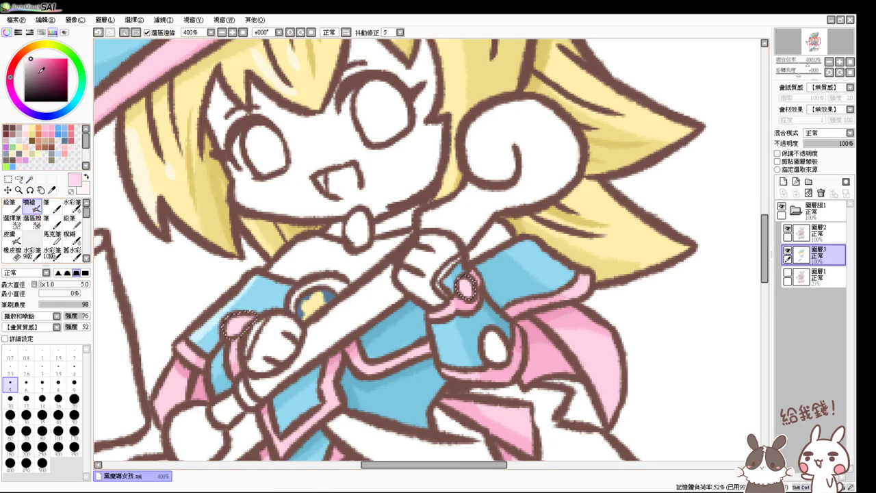
Step: Shade the two gems in darker pink with a size 3 airbrush, add white highlights, and clear the selection
click(39, 62)
key(bracketleft)
key(bracketleft)
key(bracketleft)
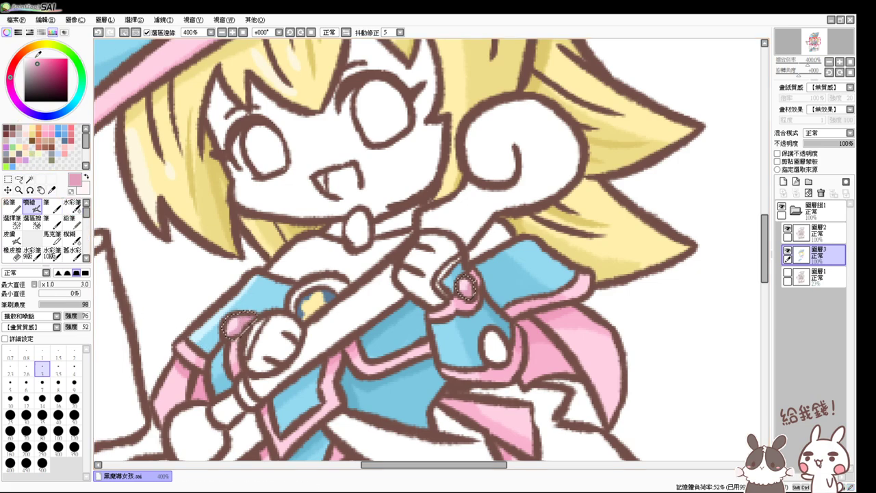
key(x)
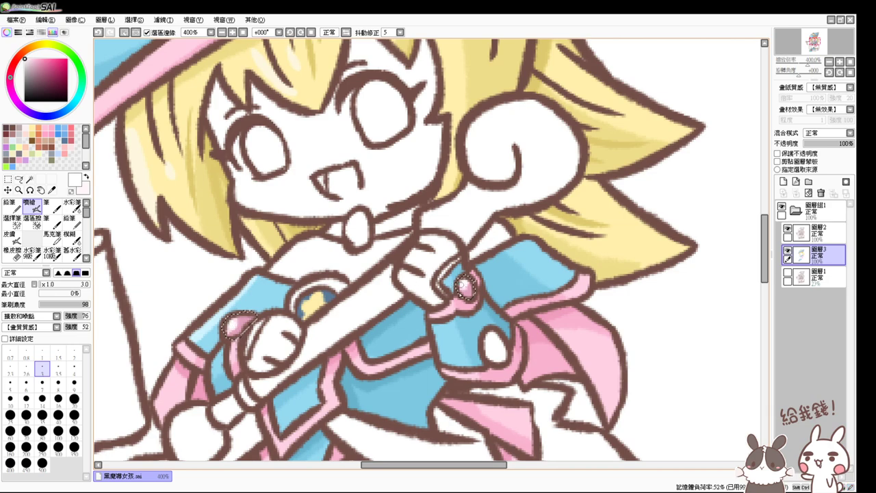
key(ctrl+d)
Step: Select the face skin, including the patch between the bangs, and touch up the selection edges with the selection pen
click(19, 140)
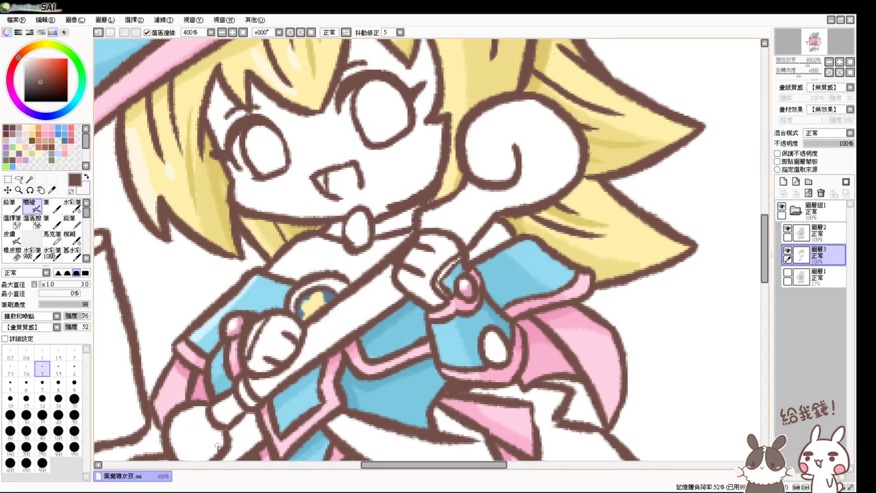
drag(293, 229, 276, 328)
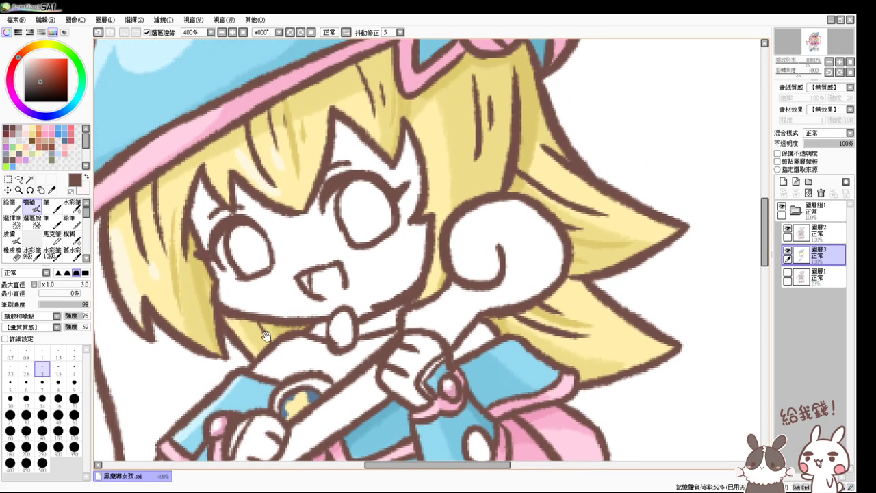
click(29, 179)
click(292, 256)
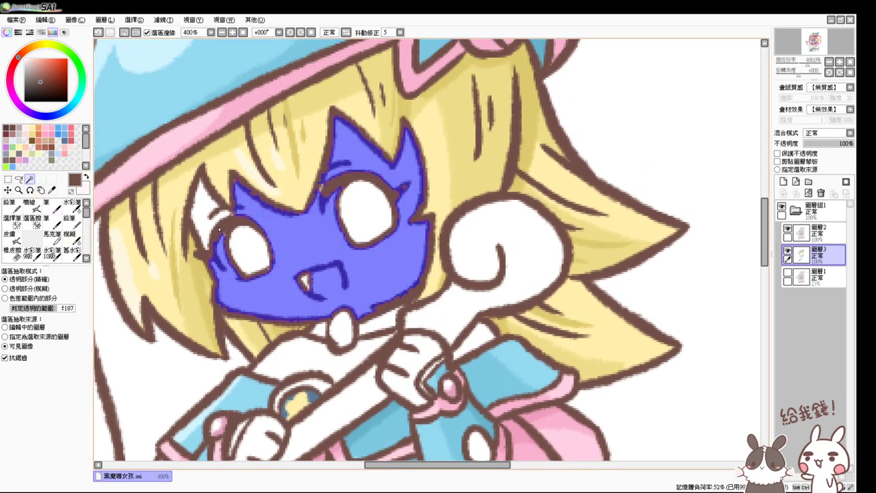
click(12, 221)
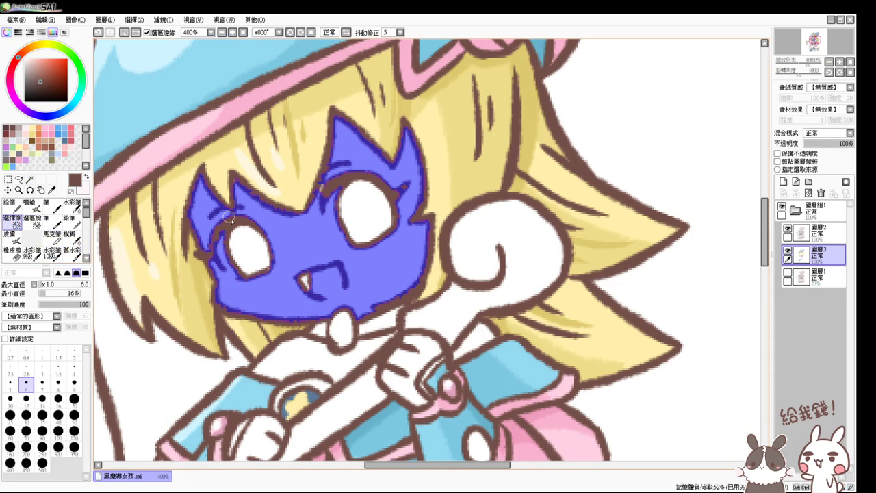
scroll(232, 219, down, 2)
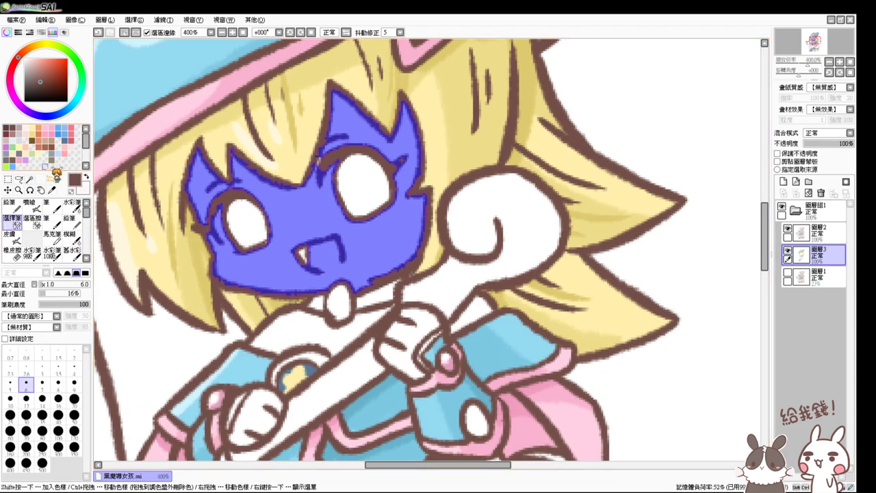
Step: Add the bare chest and shoulder area and the upper hand to the skin selection, touching up gaps
click(30, 179)
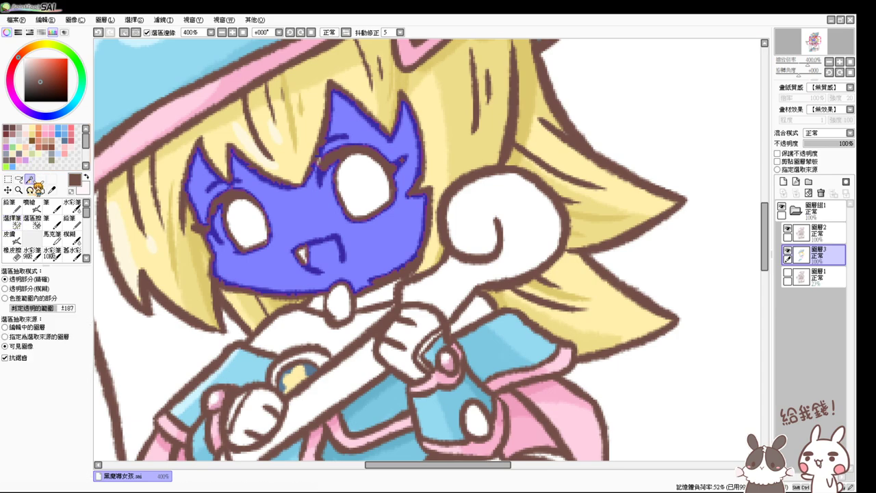
click(296, 332)
scroll(296, 331, down, 5)
click(407, 267)
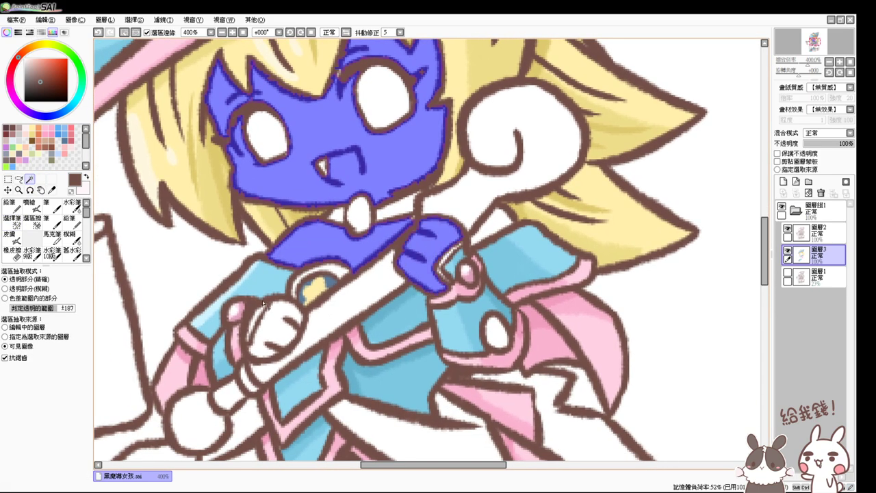
click(13, 221)
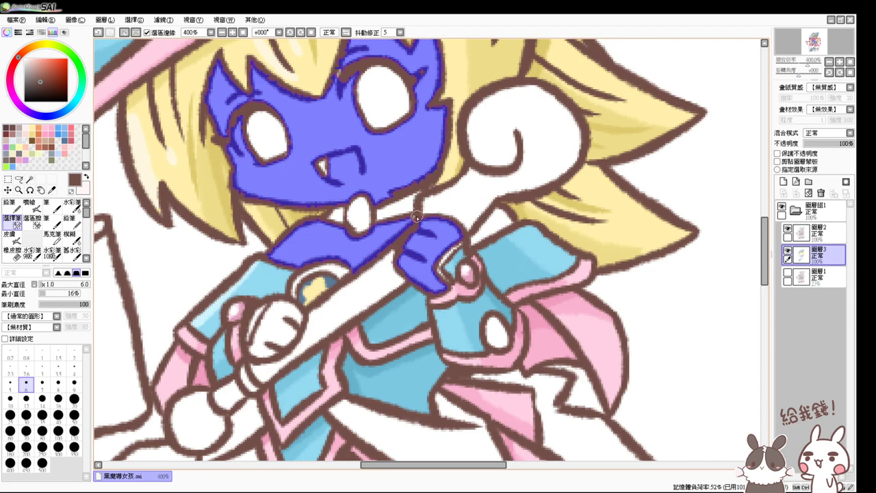
Step: Add the lower hand and both thighs to the skin selection with the magic wand
click(30, 179)
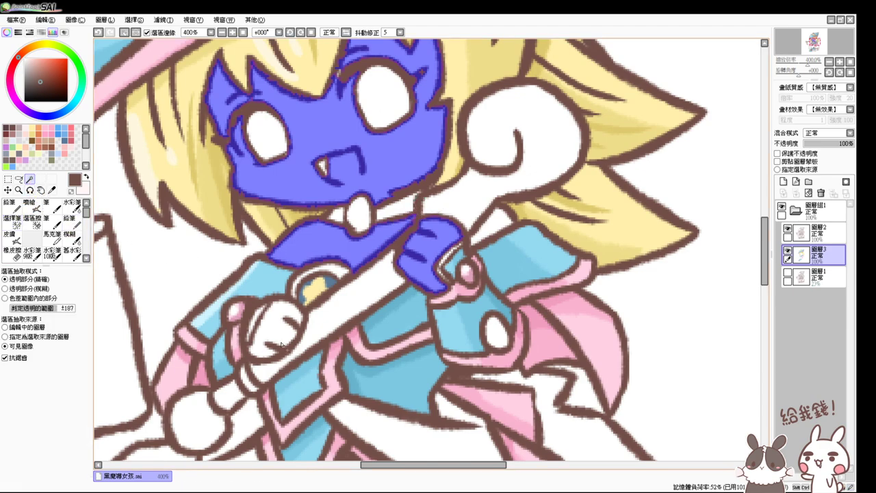
click(280, 330)
scroll(277, 328, down, 5)
click(271, 325)
click(235, 350)
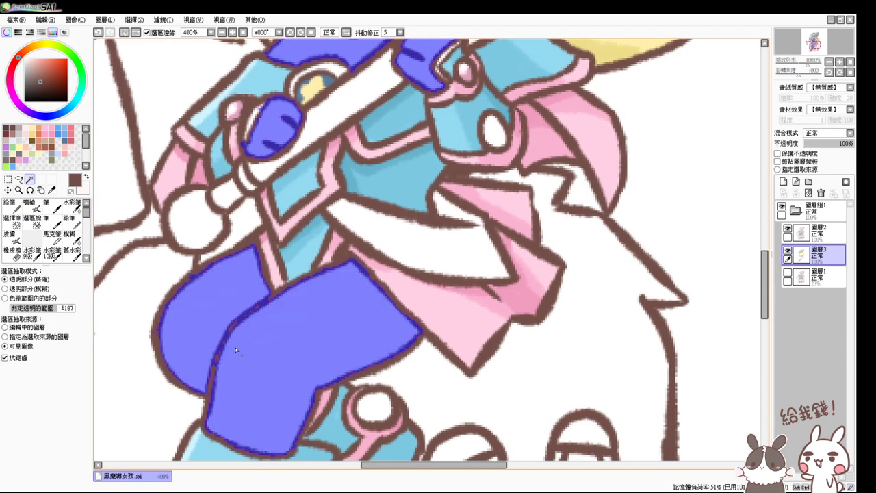
Step: Fill all selected skin areas with a pale skin colour
scroll(236, 350, up, 5)
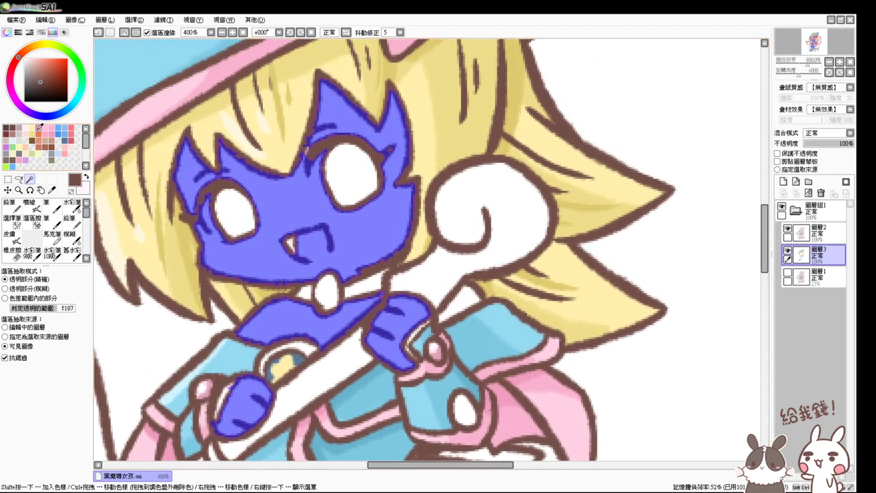
click(25, 128)
key(ctrl+f)
Step: Airbrush peach shadows at size 8 on the face, beneath the bangs and along the cheek edge
click(26, 136)
click(31, 207)
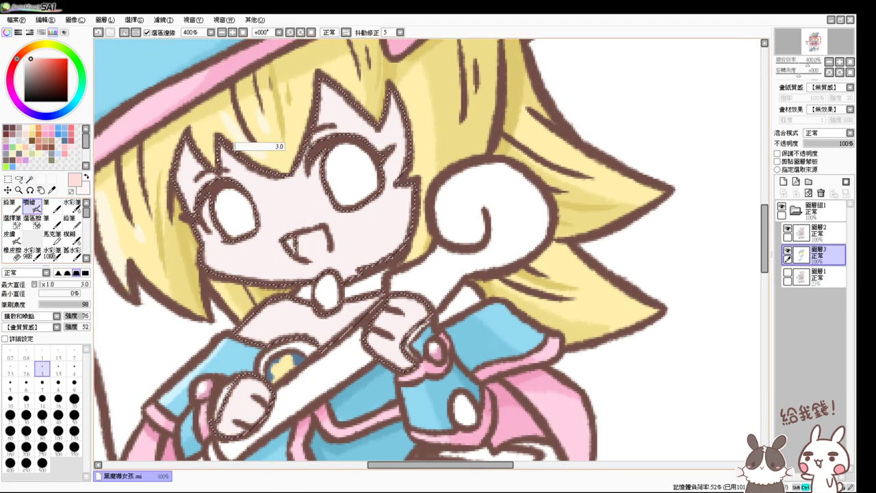
mouse_move(218, 159)
mouse_down()
mouse_move(234, 171)
mouse_move(176, 189)
mouse_up()
mouse_move(191, 150)
mouse_down()
mouse_move(173, 133)
mouse_move(226, 171)
mouse_move(221, 148)
mouse_up()
mouse_move(324, 103)
mouse_down()
mouse_move(329, 82)
mouse_move(310, 152)
mouse_move(307, 129)
mouse_move(324, 98)
mouse_up()
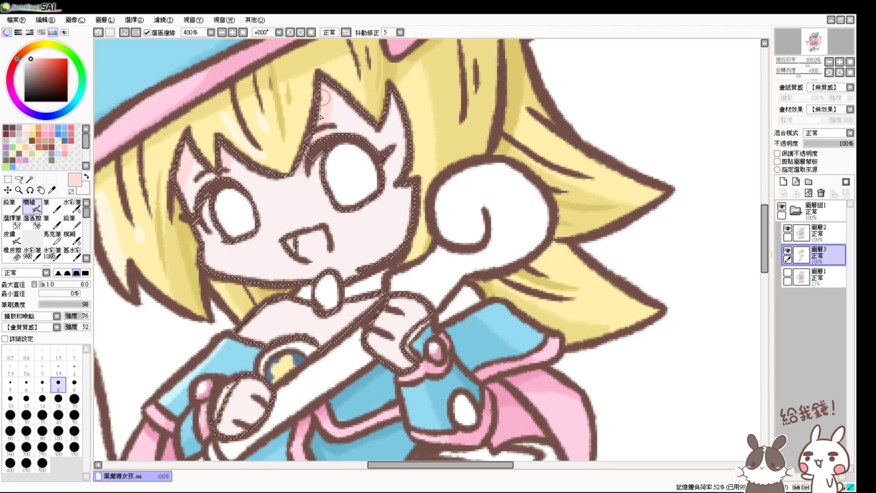
mouse_move(307, 131)
mouse_down()
mouse_move(382, 105)
mouse_move(390, 120)
mouse_move(391, 95)
mouse_move(410, 155)
mouse_move(395, 130)
mouse_move(403, 179)
mouse_move(389, 200)
mouse_move(403, 191)
mouse_move(415, 209)
mouse_up()
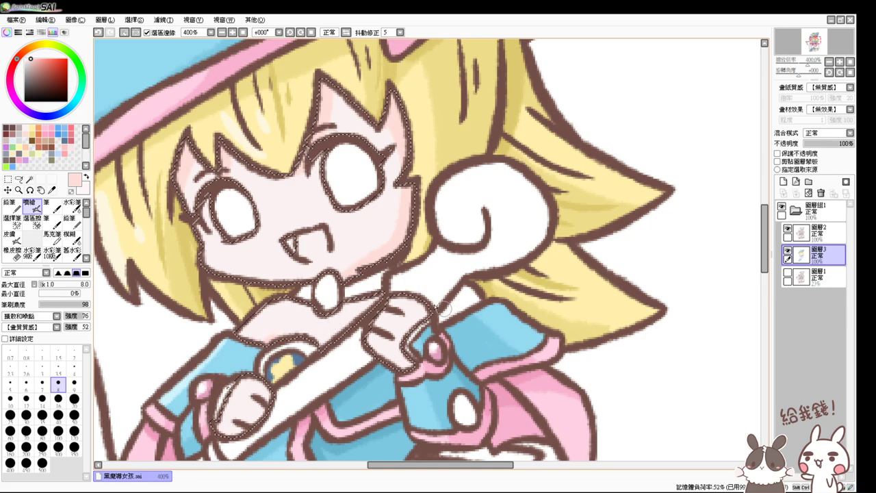
Step: Select the small upper-arm area beside the raised hand and colour it with the peach skin shadow
click(28, 179)
click(471, 299)
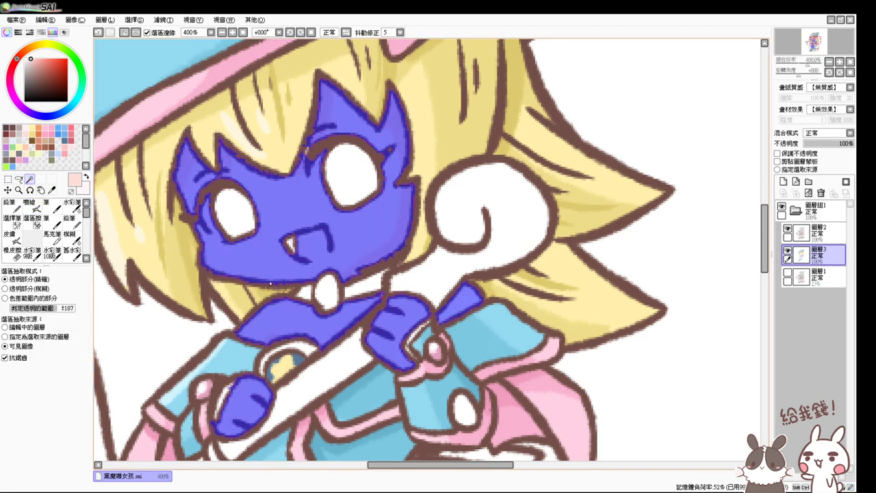
click(30, 205)
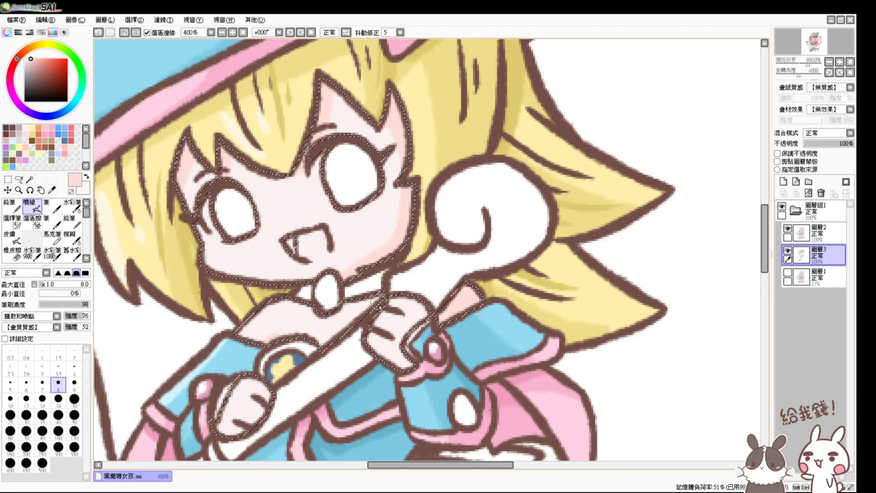
Step: Airbrush peach shadows onto the chest and the hands gripping the staff
scroll(408, 270, down, 1)
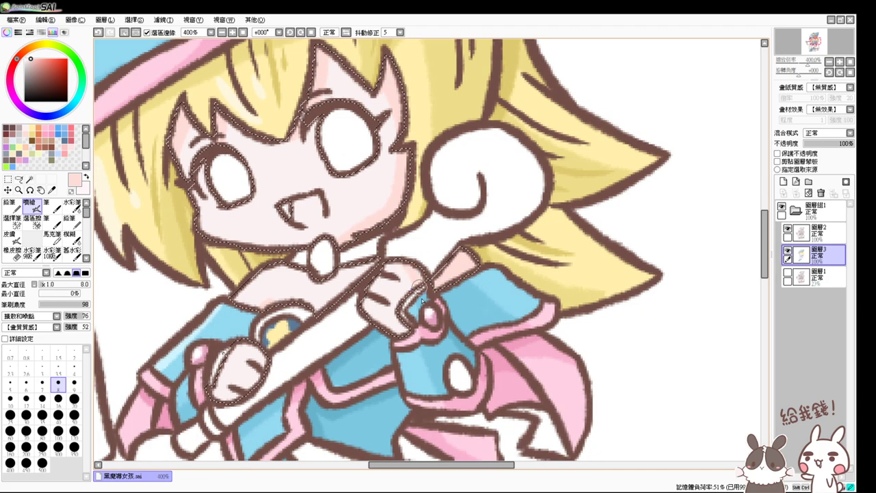
click(218, 491)
mouse_move(766, 254)
mouse_down()
mouse_move(771, 249)
mouse_move(767, 257)
mouse_up()
drag(247, 327, 229, 332)
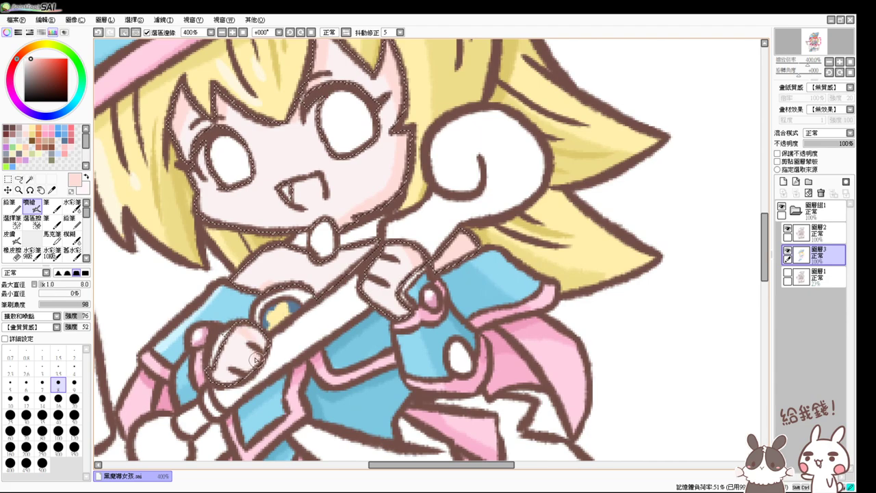
drag(256, 359, 257, 334)
drag(252, 364, 236, 374)
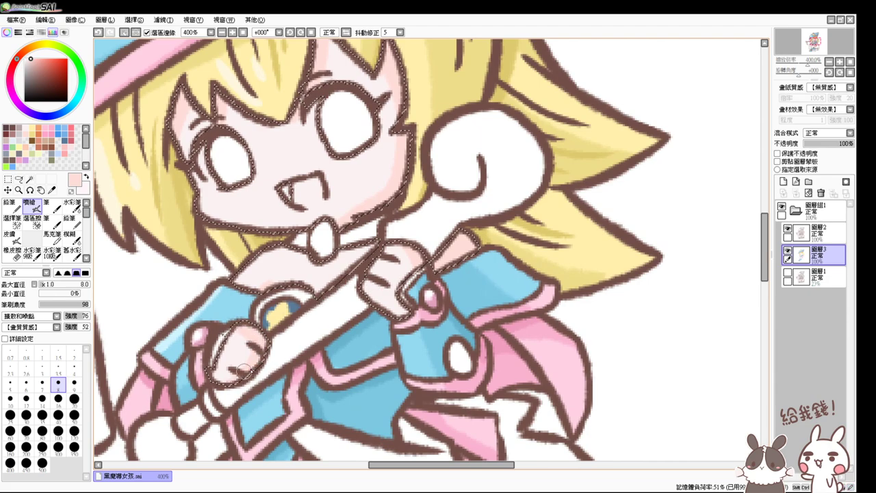
mouse_move(272, 412)
mouse_down()
mouse_move(257, 394)
mouse_move(258, 338)
mouse_up()
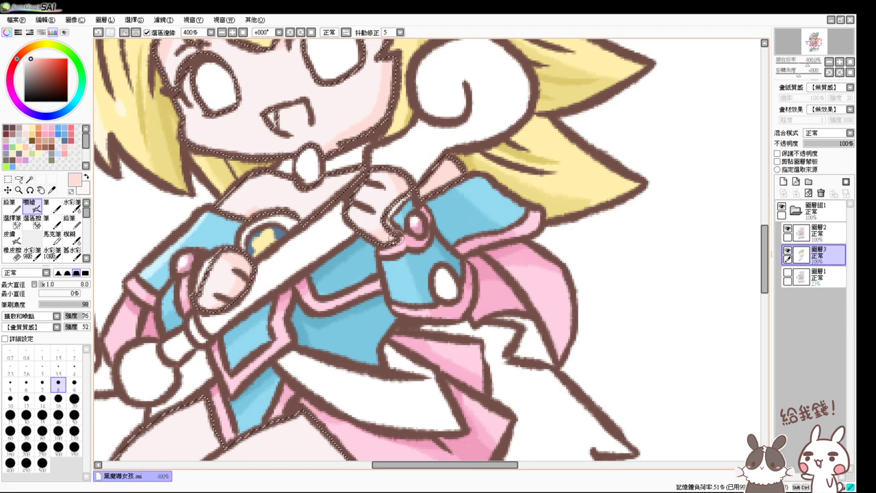
Step: Airbrush peach shadows along the lower edges of both thighs and beside the skirt trim
scroll(384, 219, down, 6)
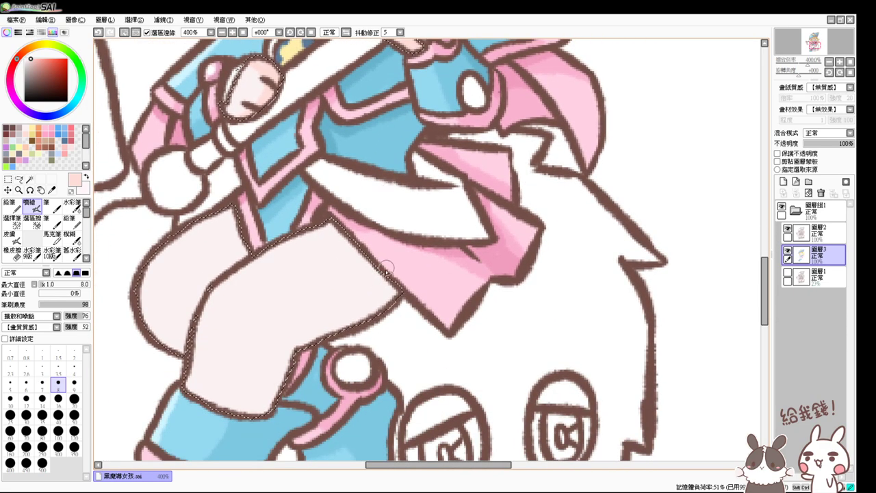
mouse_move(384, 275)
mouse_down()
mouse_move(339, 315)
mouse_move(291, 336)
mouse_move(230, 428)
mouse_move(276, 374)
mouse_move(264, 398)
mouse_move(270, 405)
mouse_move(293, 340)
mouse_move(353, 319)
mouse_move(394, 282)
mouse_move(368, 305)
mouse_up()
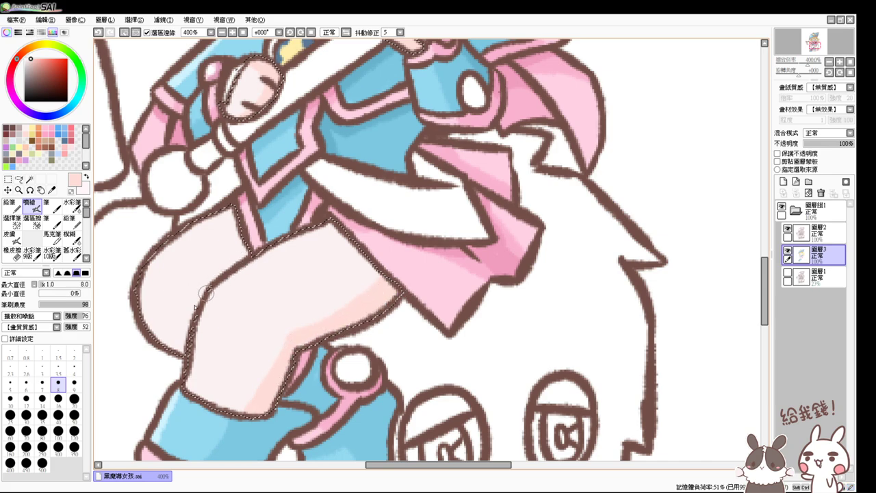
mouse_move(158, 341)
mouse_down()
mouse_move(188, 329)
mouse_move(174, 346)
mouse_move(182, 355)
mouse_move(186, 333)
mouse_move(186, 364)
mouse_up()
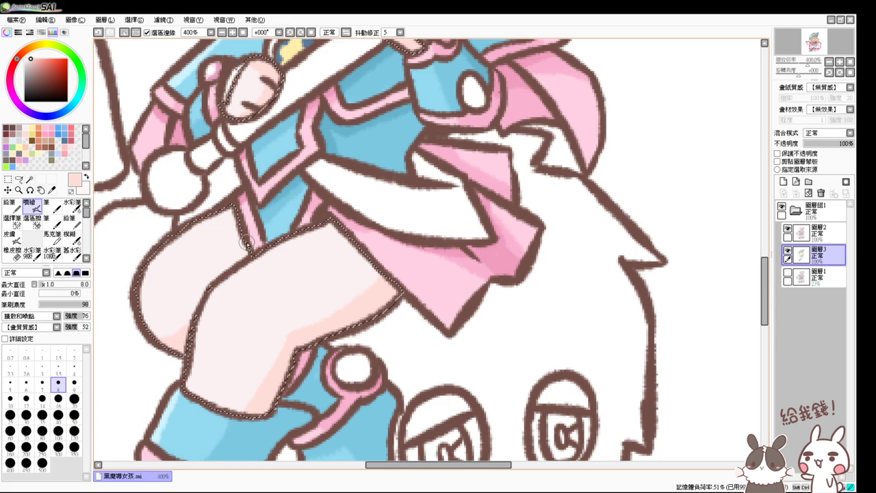
drag(246, 246, 252, 286)
drag(241, 203, 252, 316)
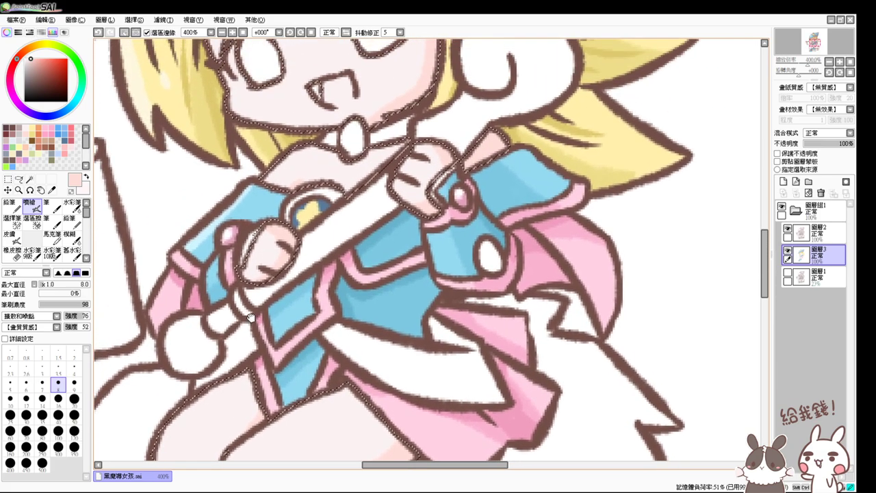
Step: Airbrush white highlights onto the upper surfaces of both thighs
drag(210, 178, 246, 306)
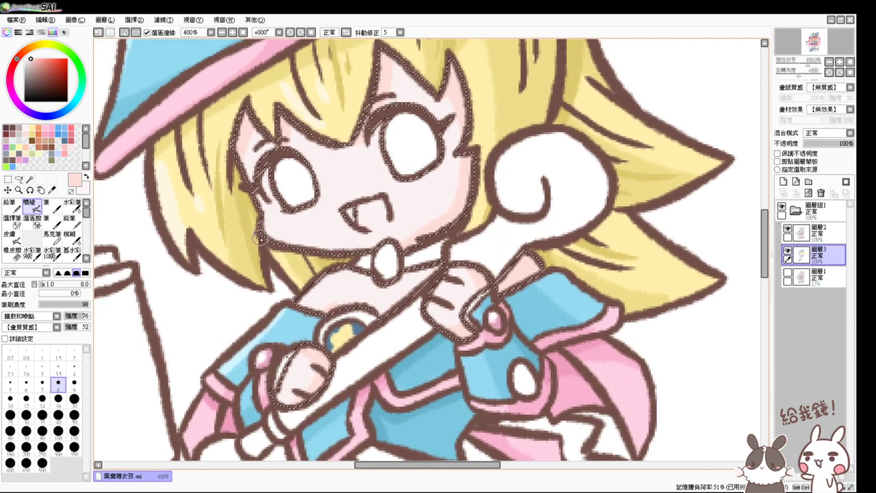
alt+click(227, 317)
drag(221, 370, 257, 203)
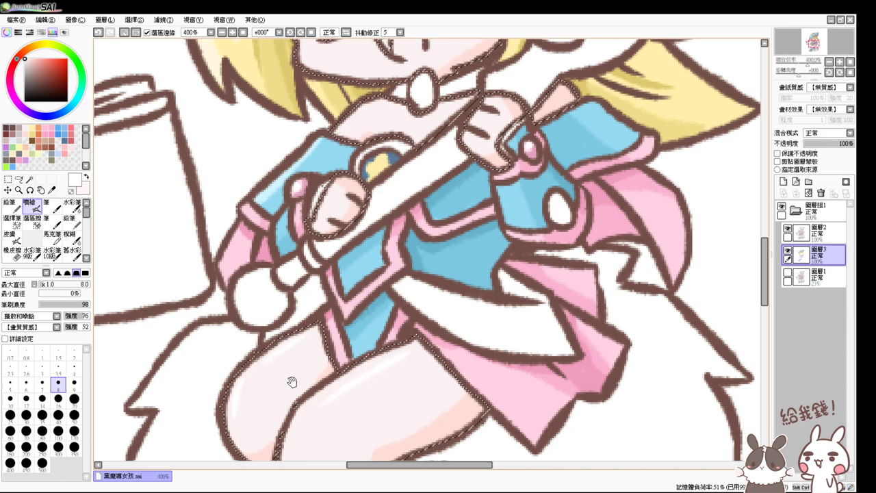
drag(293, 381, 316, 251)
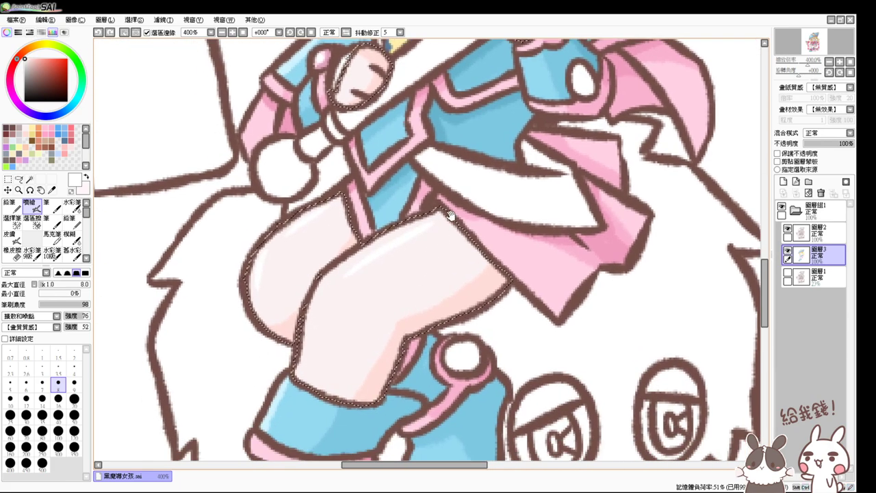
drag(449, 214, 427, 265)
drag(405, 174, 397, 261)
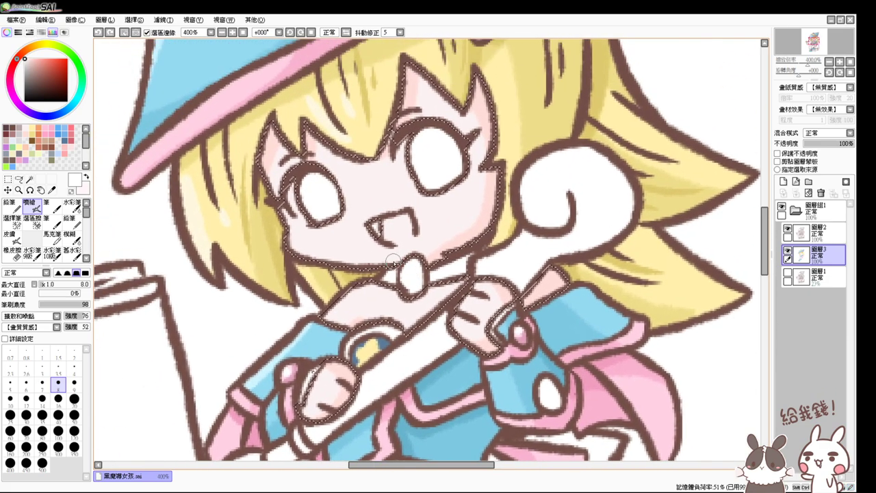
Step: Airbrush pink blush ovals on both cheeks at size 9 and dot small pale highlights inside them
click(64, 146)
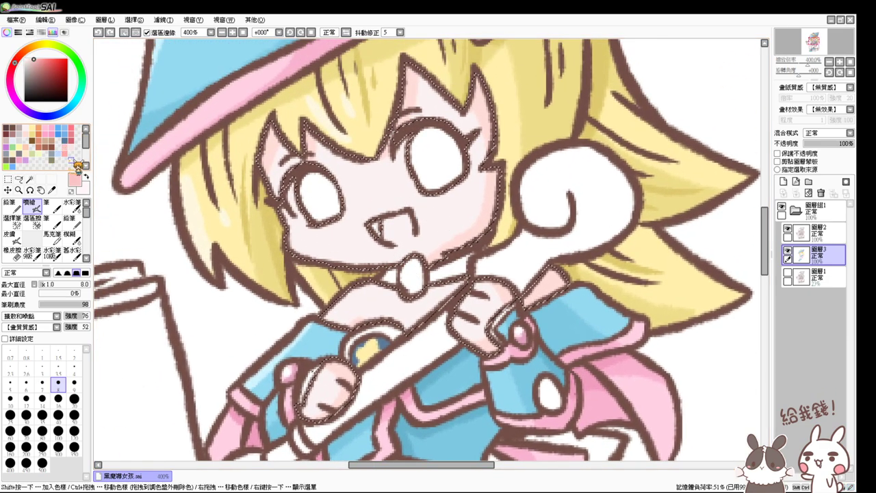
key(bracketright)
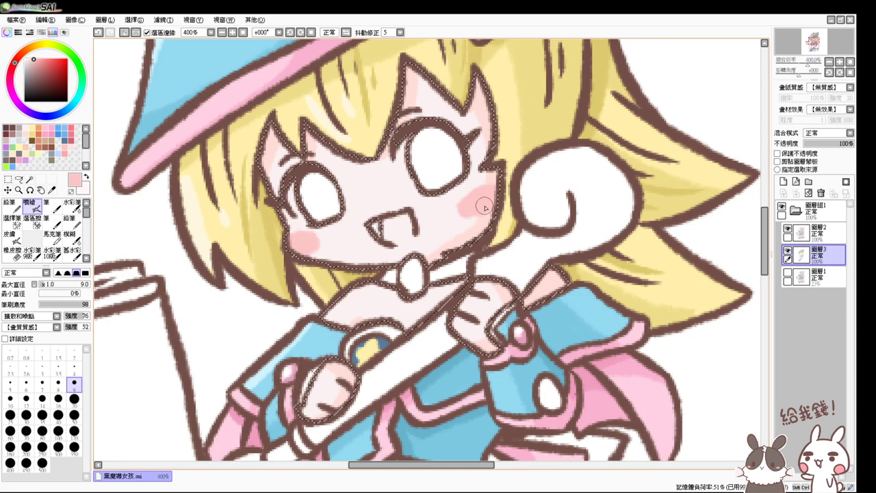
drag(485, 207, 471, 213)
key(ctrl+z)
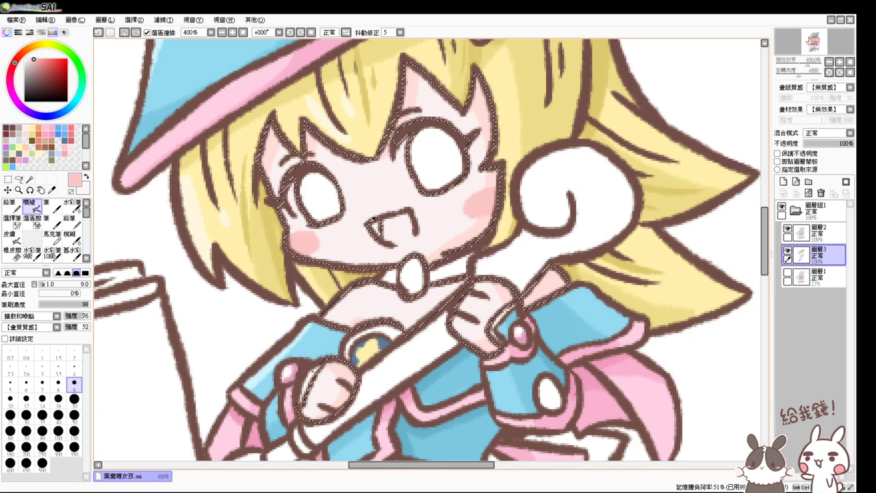
alt+click(336, 234)
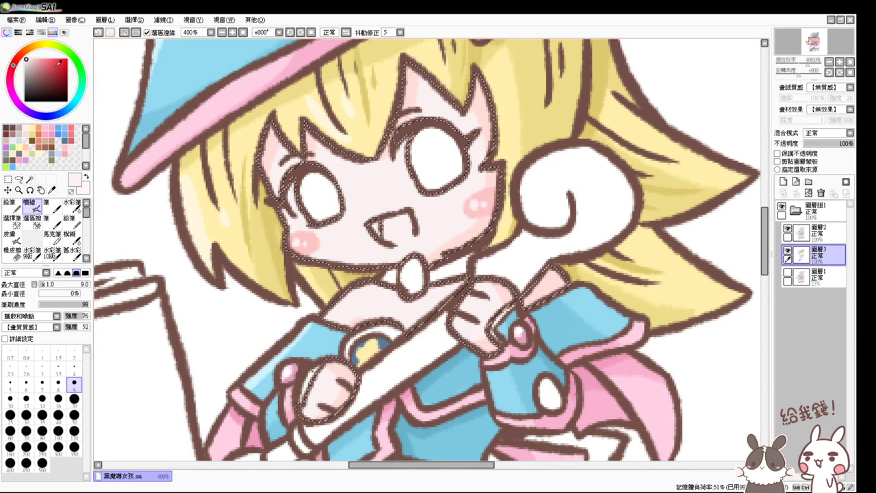
Step: Colour the whites of both eyes beside the irises and airbrush light grey shadows over their upper parts
alt+click(335, 194)
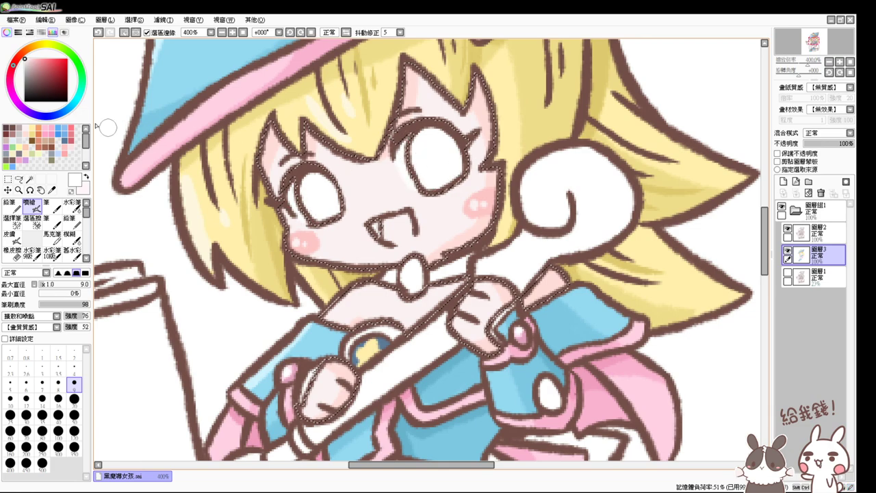
click(19, 140)
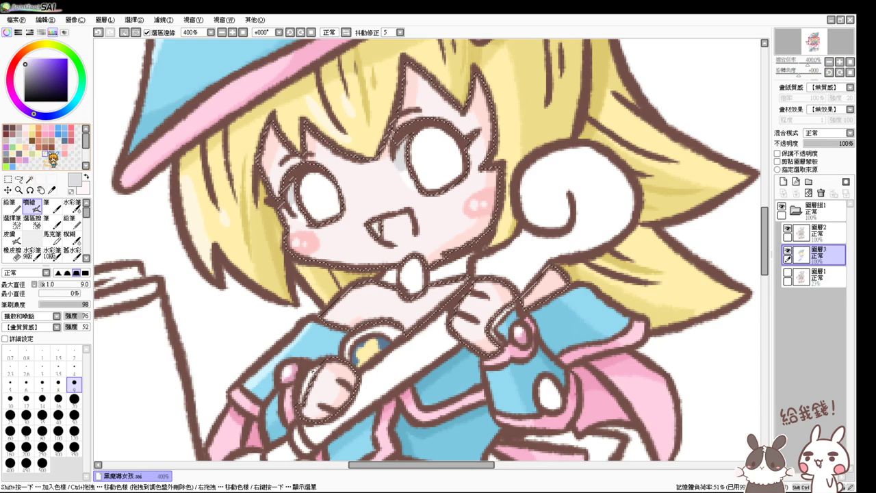
click(55, 147)
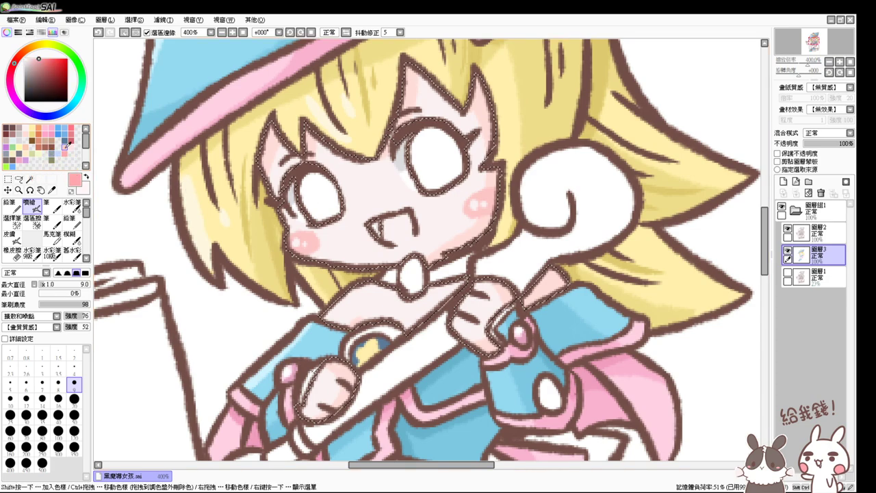
click(67, 147)
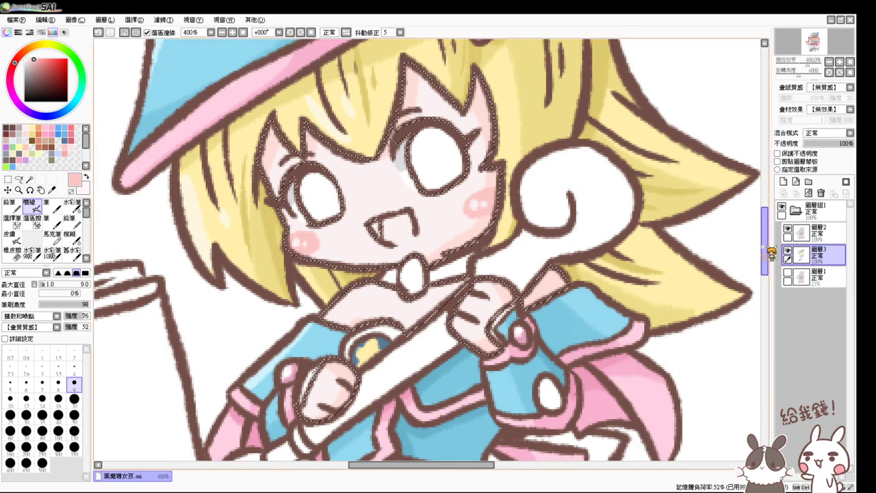
drag(766, 249, 774, 234)
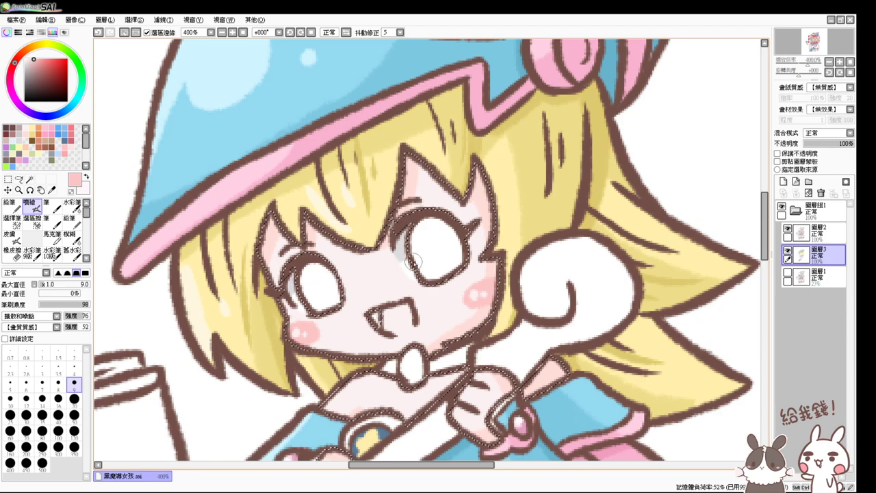
alt+click(409, 261)
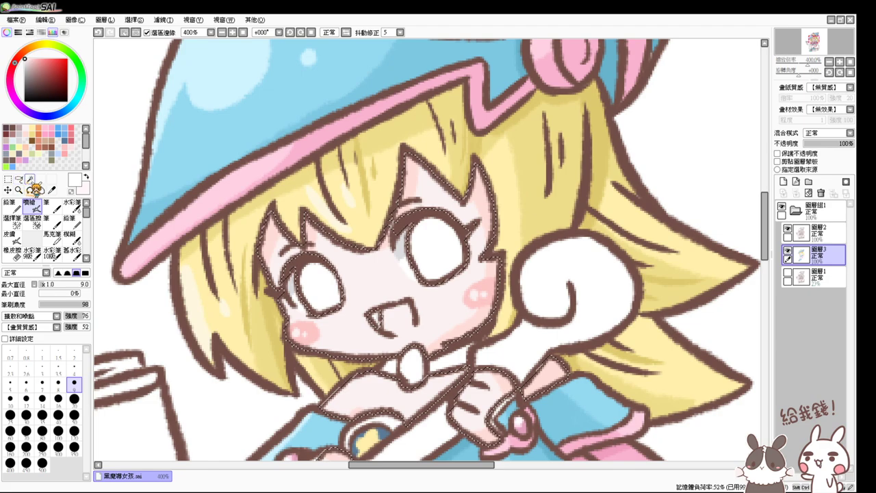
Step: Check the skin selection mask, airbrush the inside of the mouth light pink, and clear the selection
click(29, 179)
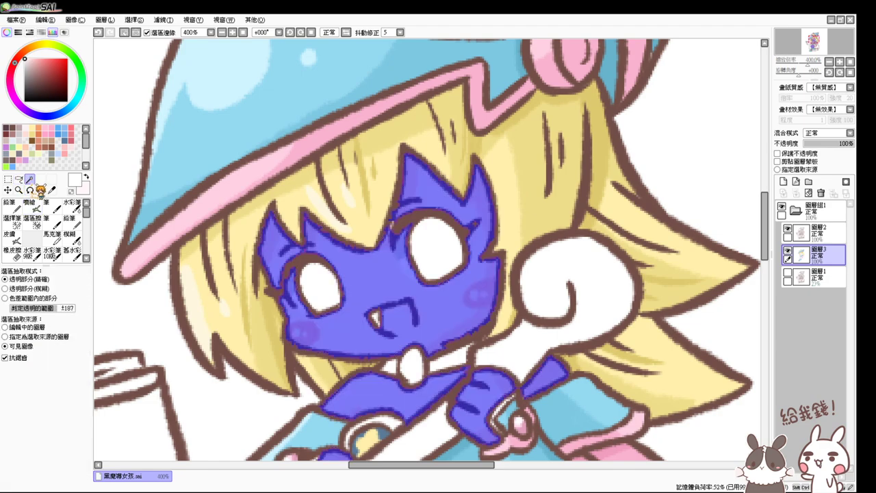
click(13, 222)
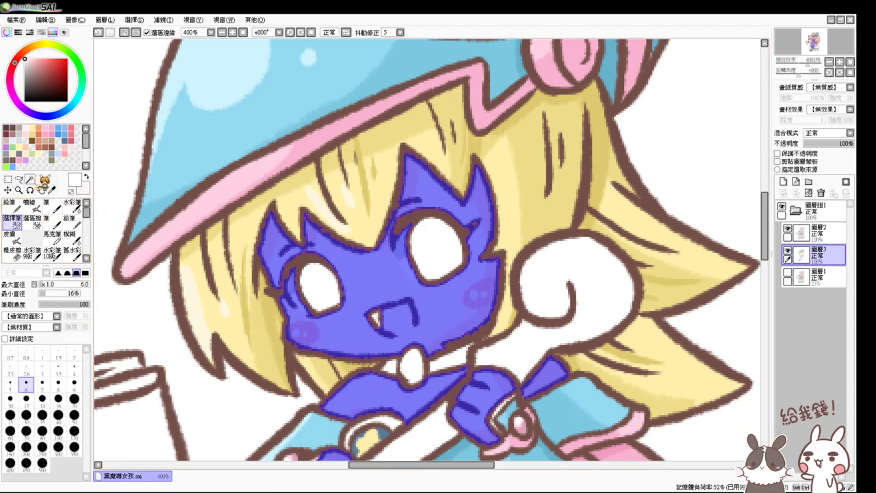
click(28, 132)
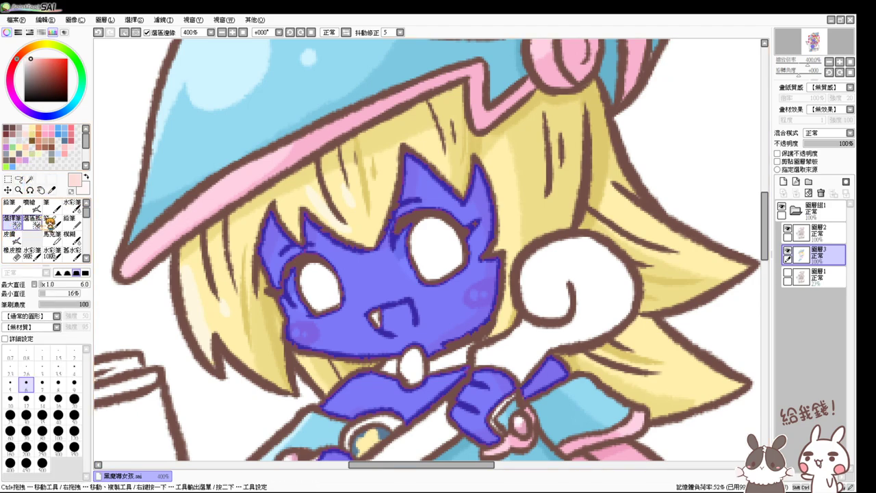
click(29, 207)
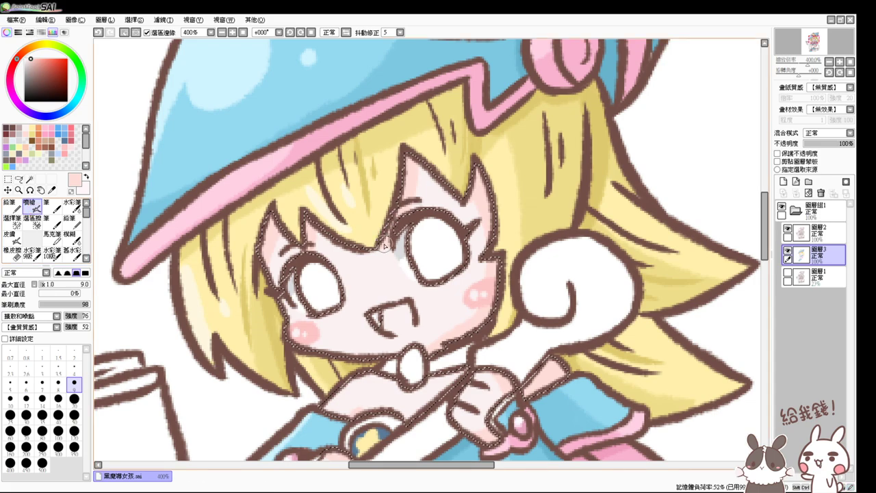
click(65, 147)
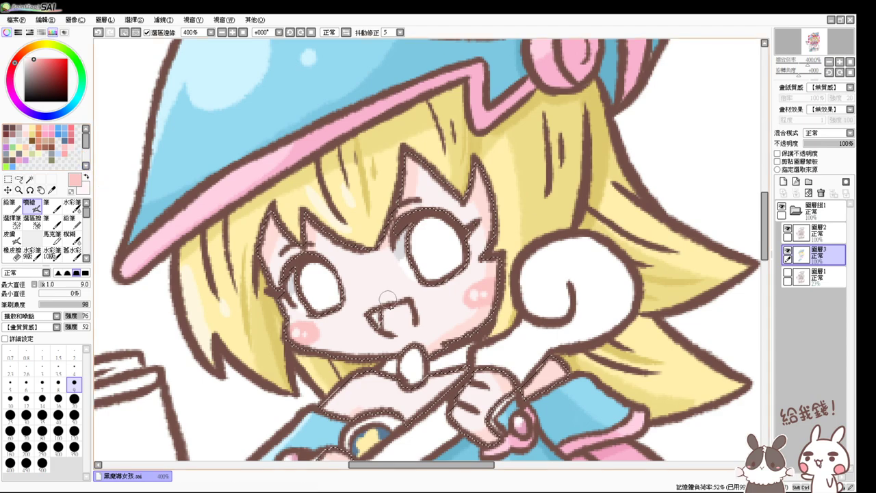
mouse_move(387, 315)
mouse_down()
mouse_move(404, 307)
mouse_move(395, 324)
mouse_up()
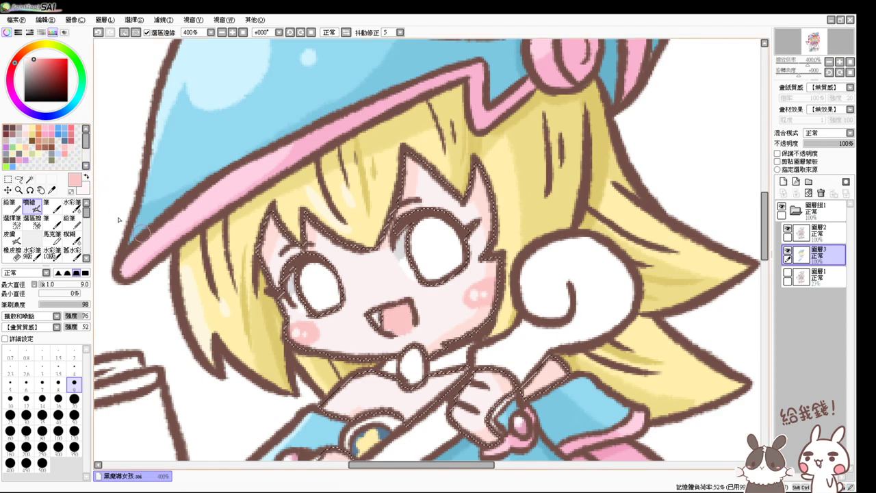
key(ctrl+d)
Step: Airbrush a darker pink into the small corner area of the open mouth
click(66, 156)
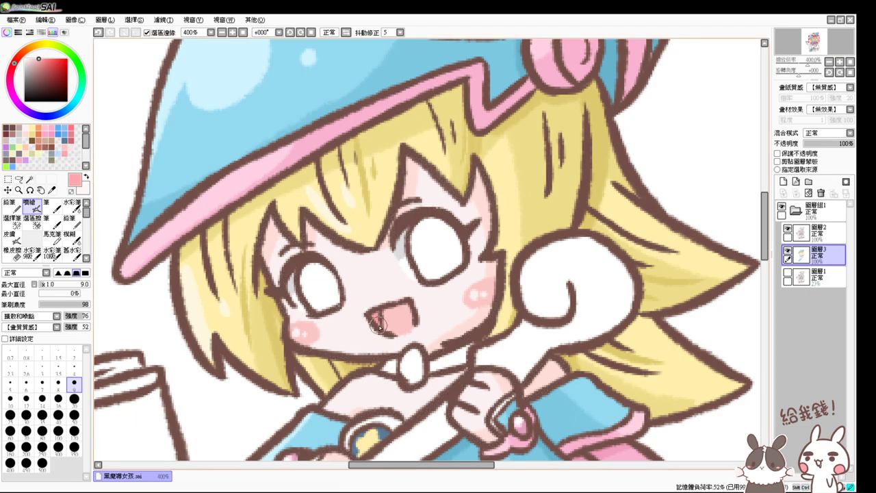
drag(381, 397, 370, 340)
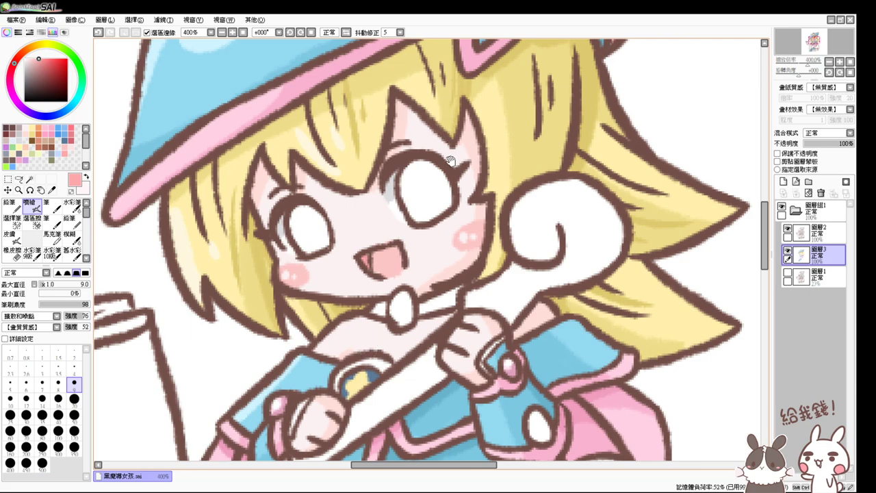
scroll(448, 161, down, 3)
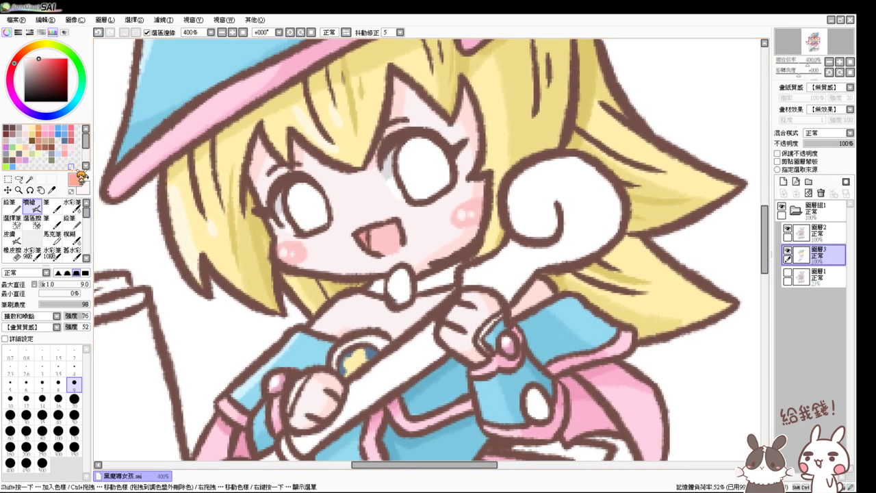
click(76, 171)
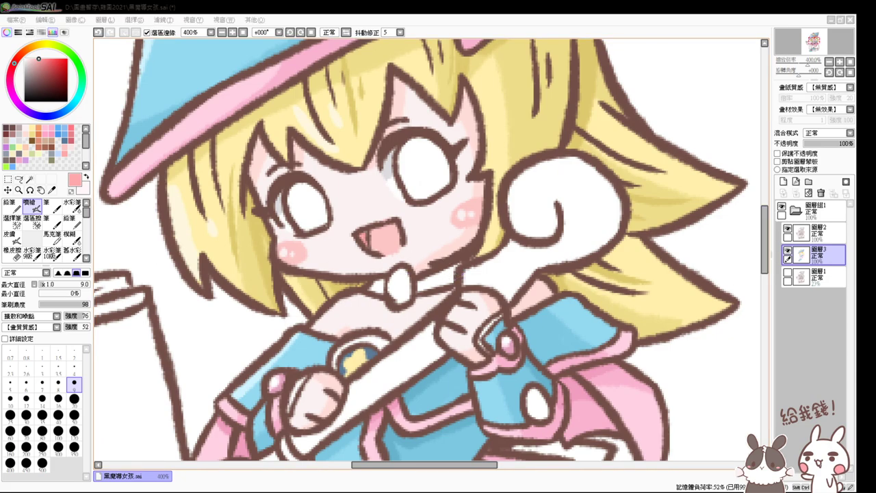
scroll(748, 229, up, 3)
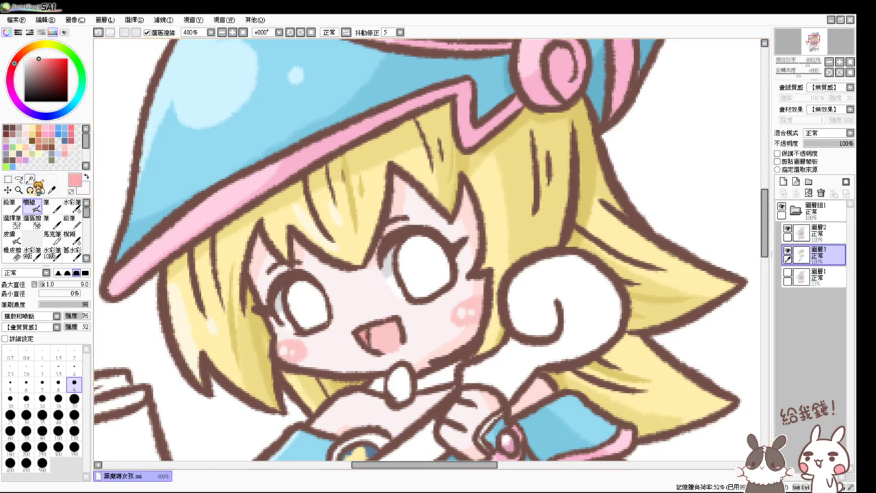
Step: Select both irises with the magic wand and fill them with light green
click(30, 179)
click(307, 305)
click(426, 271)
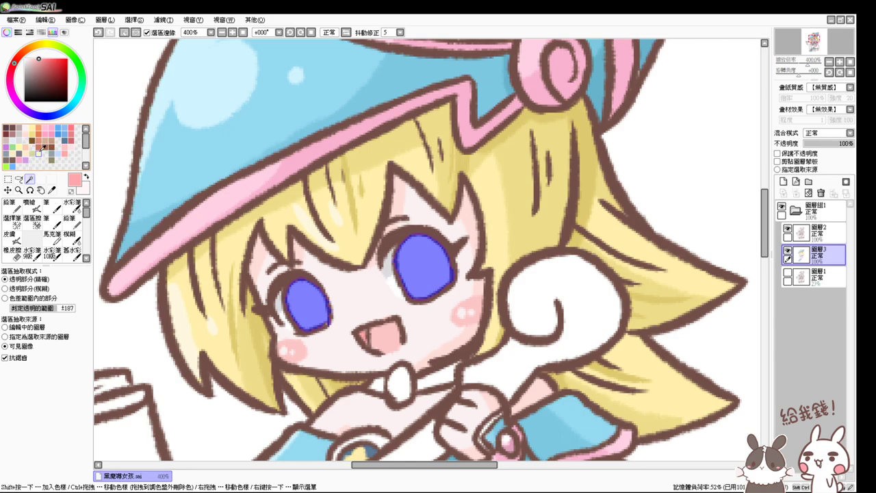
click(27, 129)
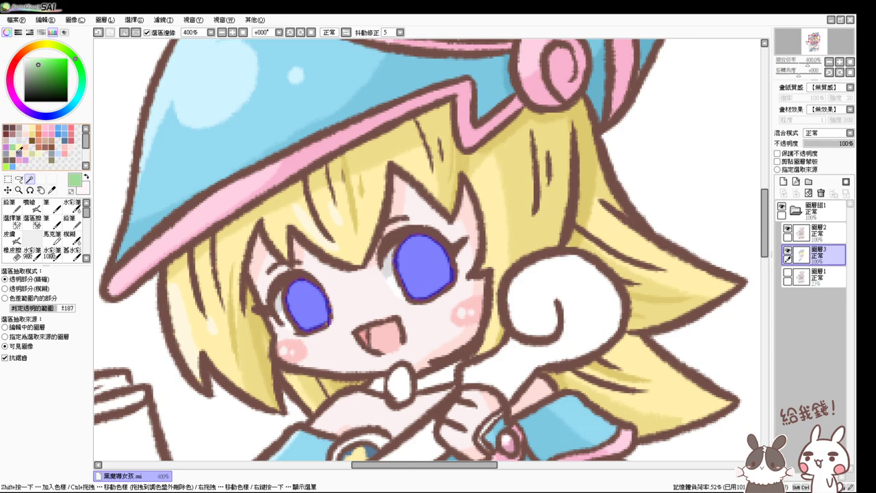
click(41, 70)
click(36, 206)
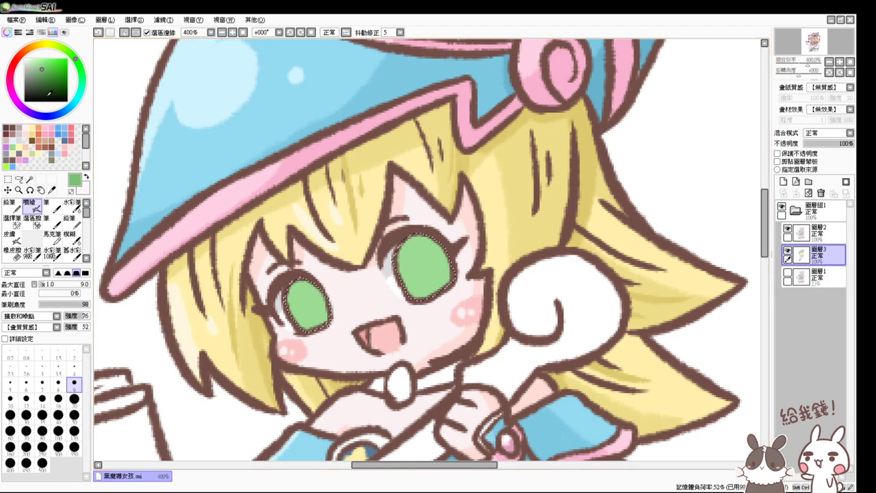
click(25, 59)
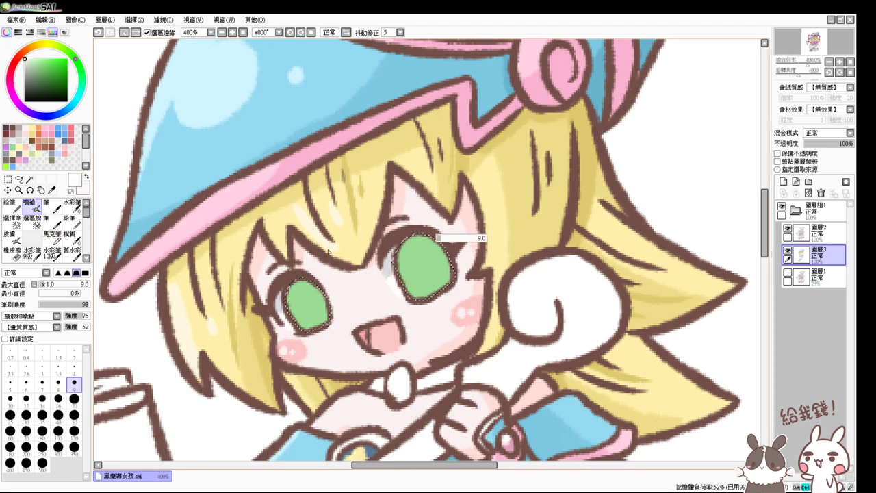
drag(301, 290, 306, 299)
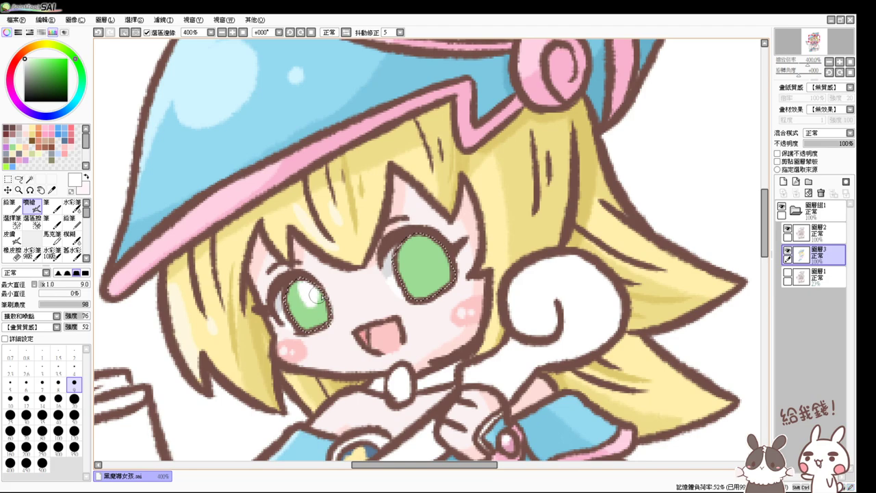
drag(420, 248, 428, 254)
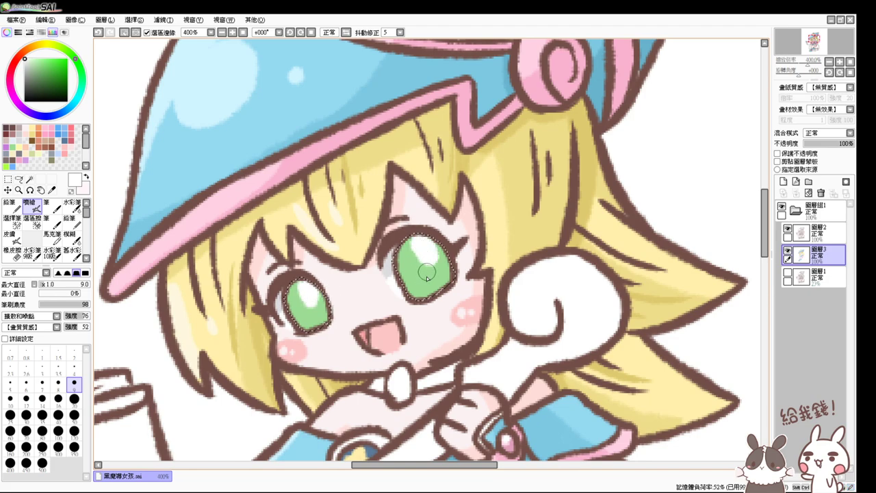
key(ctrl+z)
key(ctrl+z)
Step: Airbrush a darker green shadow across the upper half of both irises
right_click(309, 301)
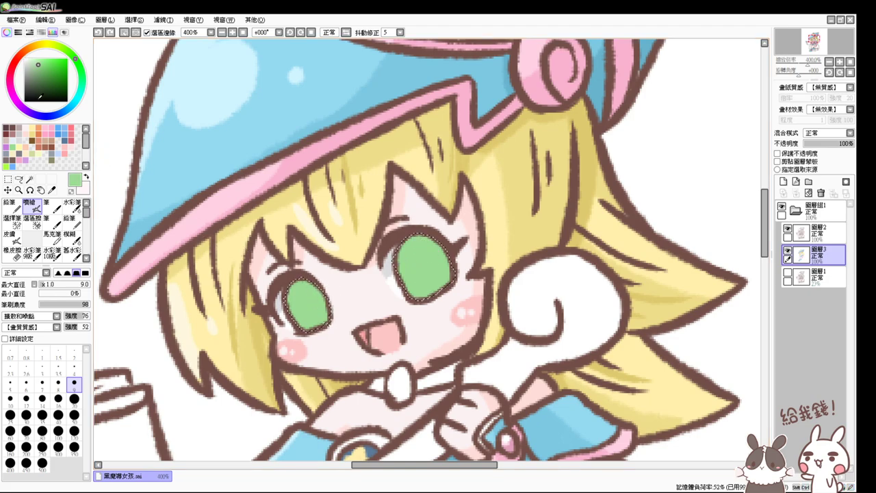
drag(41, 63, 42, 69)
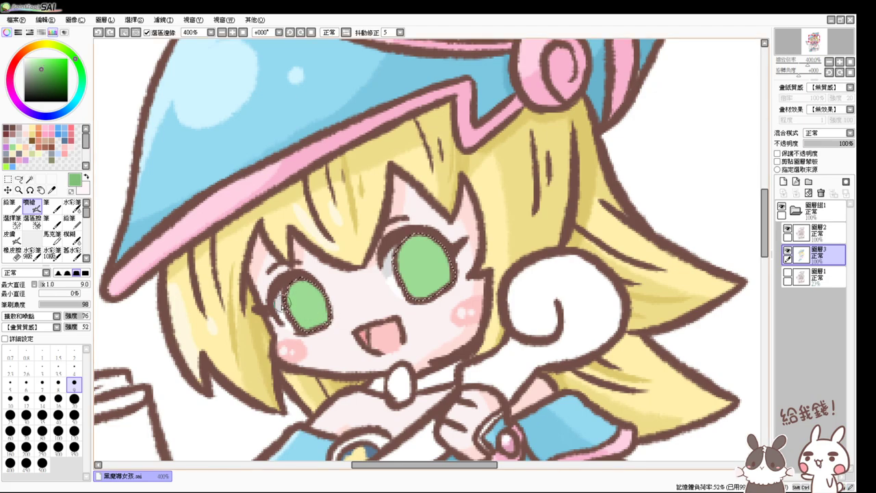
drag(307, 282, 290, 279)
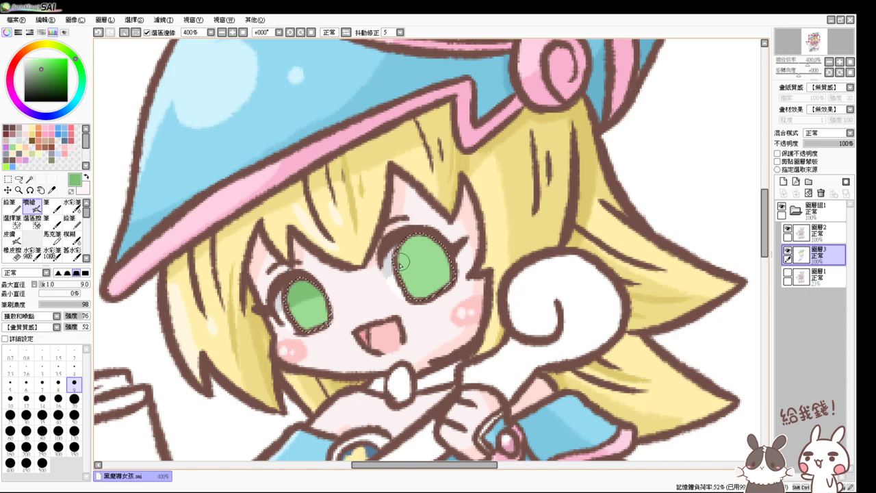
drag(403, 261, 432, 248)
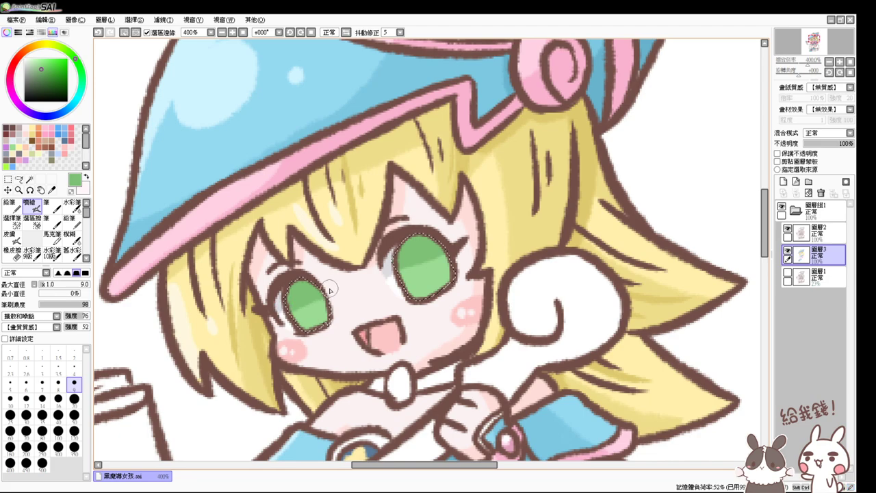
Step: Airbrush a still darker green shadow along the top of both irises
key(ctrl+z)
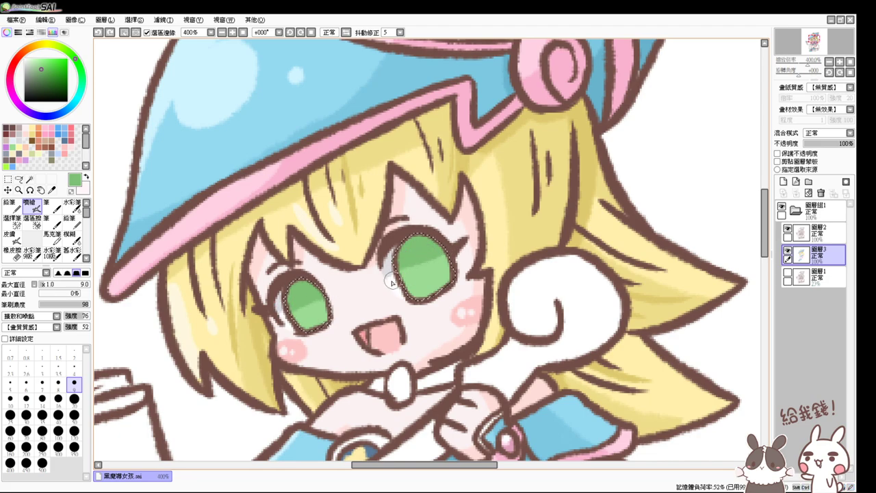
mouse_move(391, 280)
mouse_down()
mouse_move(454, 248)
mouse_move(383, 283)
mouse_move(448, 256)
mouse_up()
key(ctrl+z)
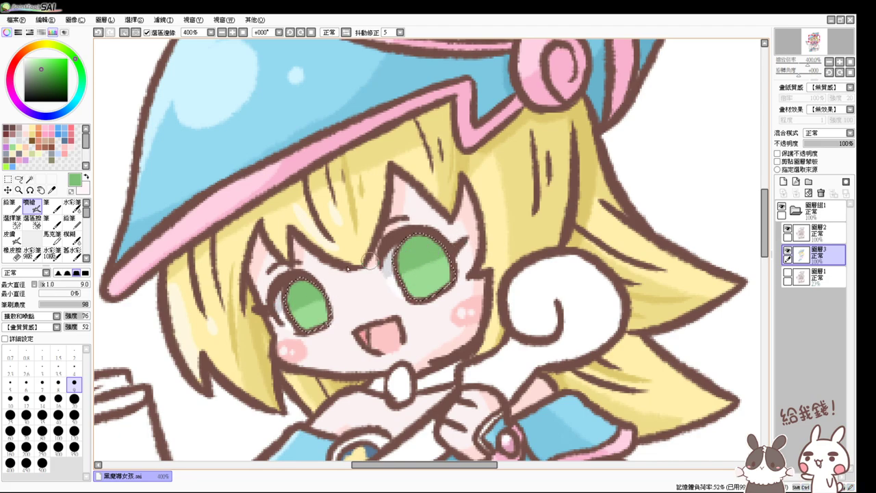
click(43, 68)
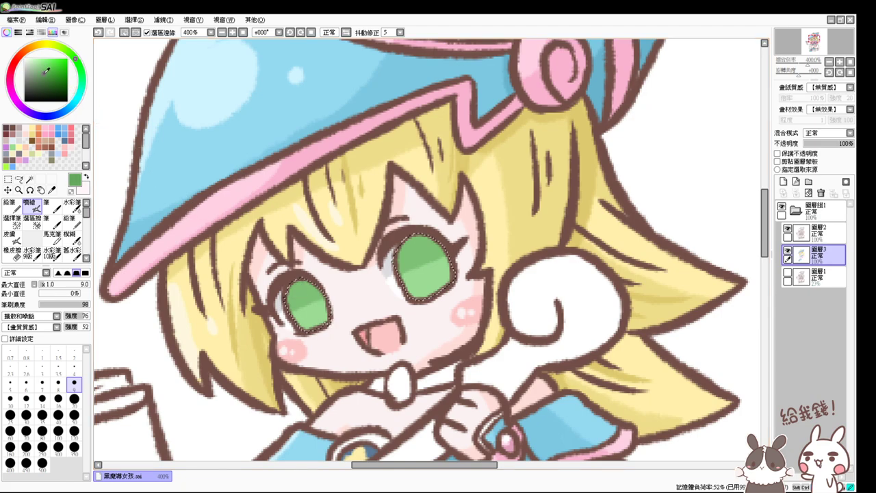
mouse_move(282, 308)
mouse_down()
mouse_move(272, 301)
mouse_move(319, 286)
mouse_move(303, 291)
mouse_up()
key(ctrl+z)
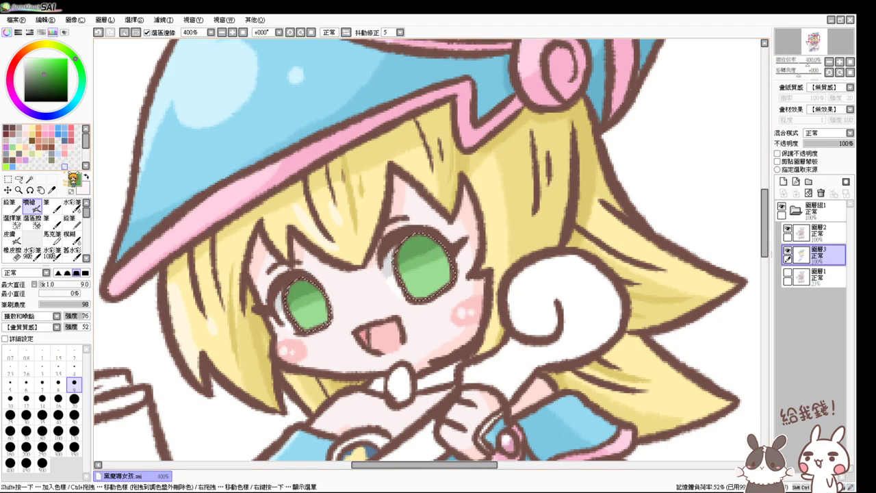
Step: Blend the edges between the green tones in both irises with the watercolour brush
click(73, 206)
drag(299, 267, 305, 268)
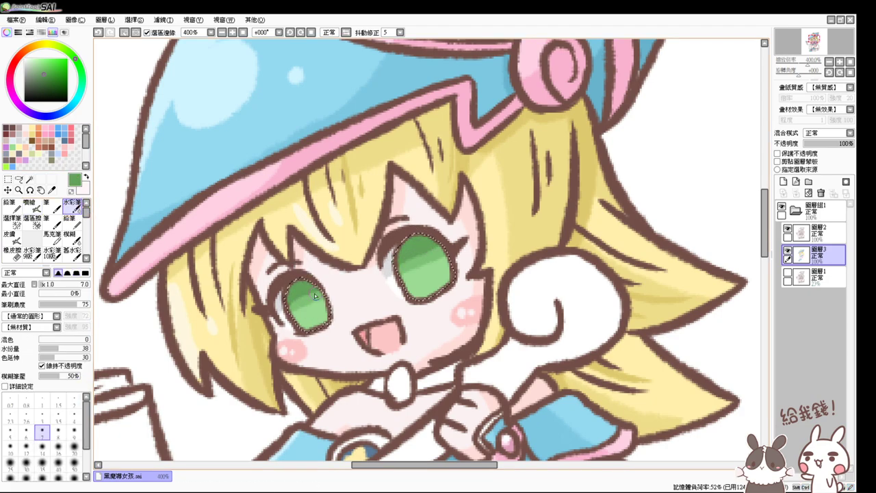
drag(299, 301, 290, 308)
drag(290, 312, 323, 302)
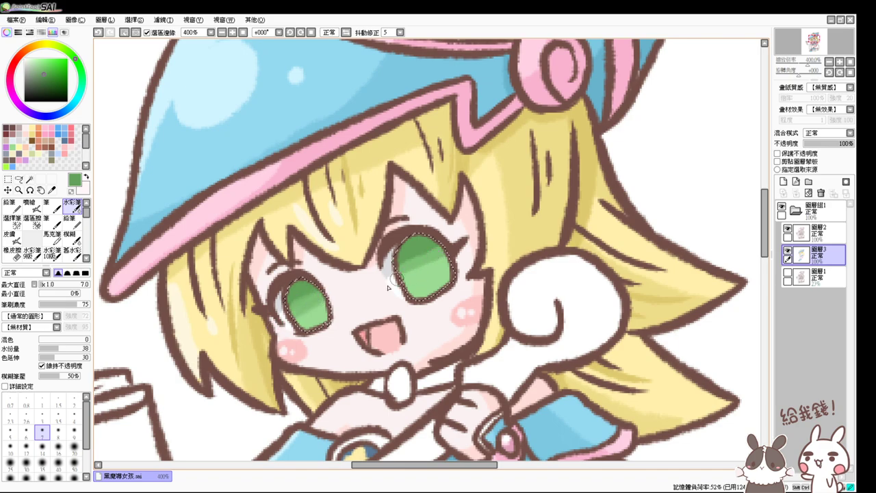
drag(419, 267, 431, 268)
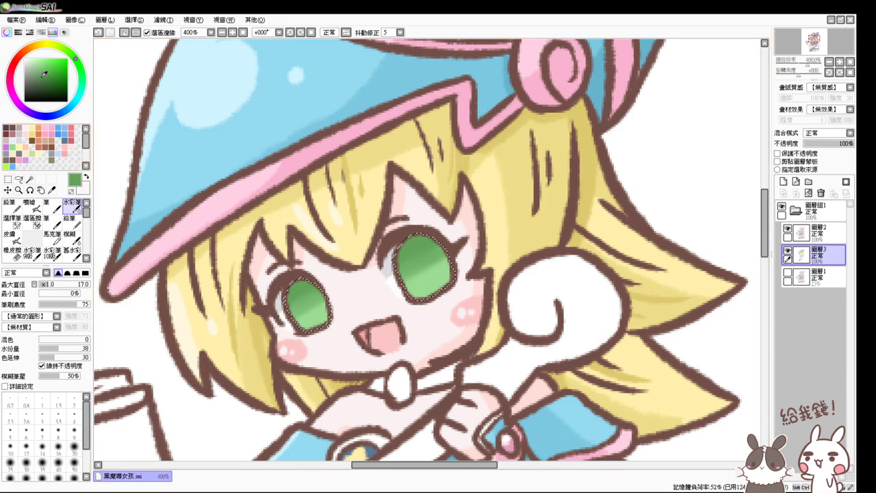
Step: Airbrush white highlights in the centre and upper-left area of both irises, and clear the selection
drag(31, 81, 17, 32)
mouse_move(330, 291)
mouse_down()
mouse_move(314, 293)
mouse_move(309, 315)
mouse_up()
key(ctrl+z)
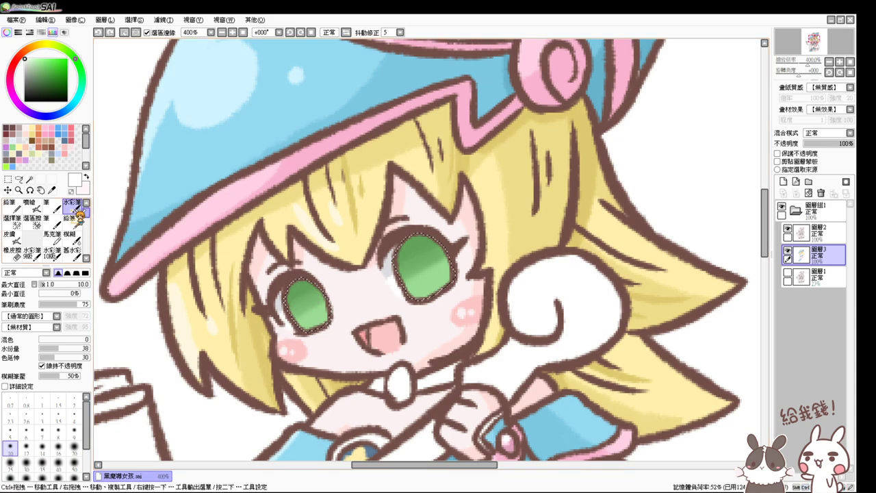
click(29, 205)
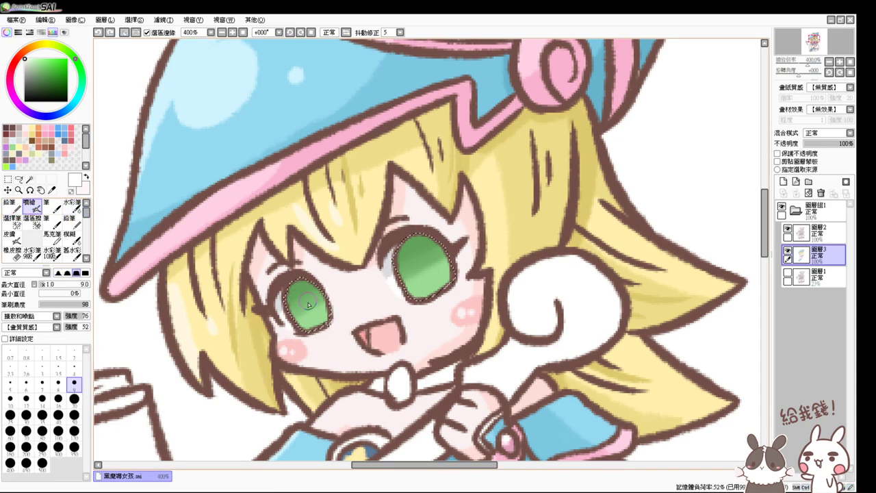
drag(302, 292, 311, 311)
key(ctrl+z)
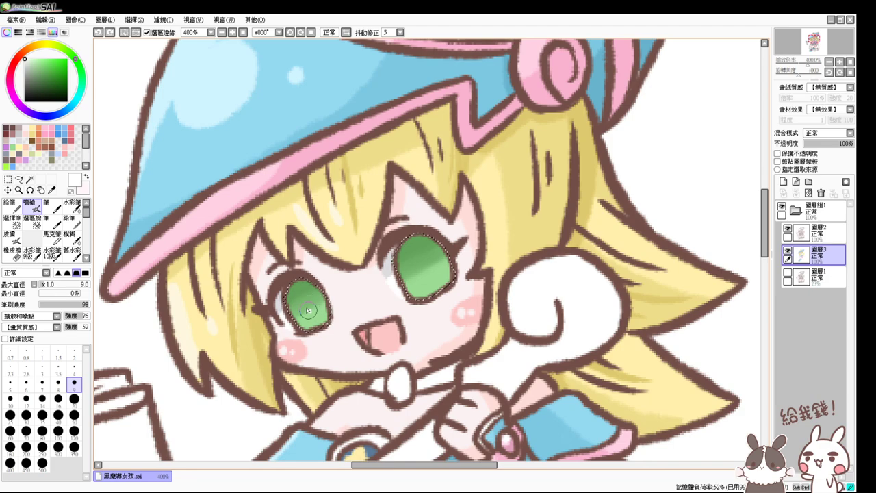
key(ctrl+z)
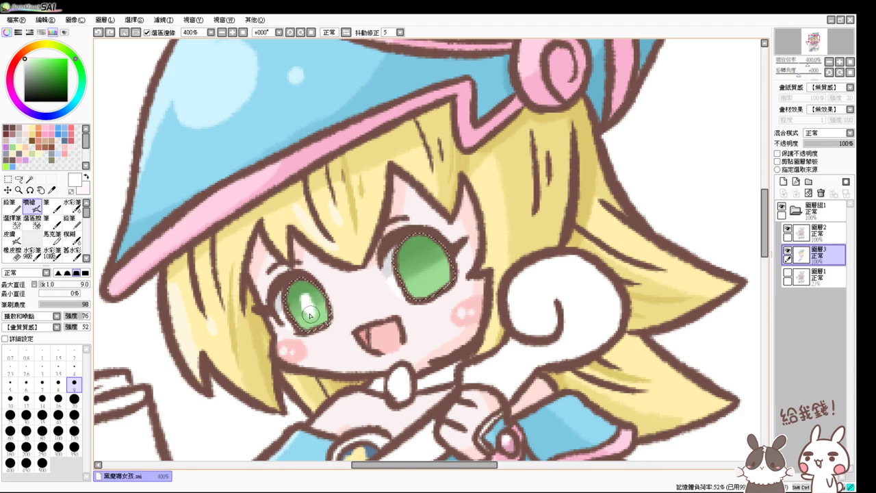
mouse_move(418, 274)
mouse_down()
mouse_move(422, 264)
mouse_move(403, 253)
mouse_up()
key(ctrl+z)
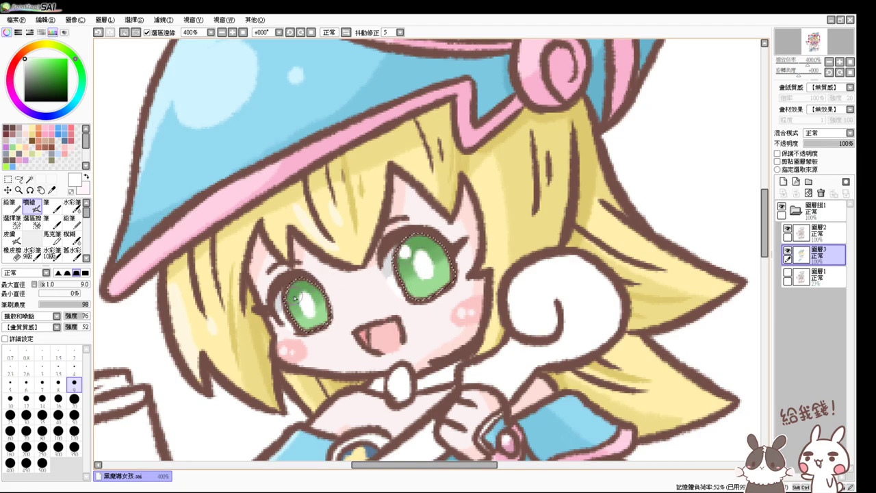
key(ctrl+d)
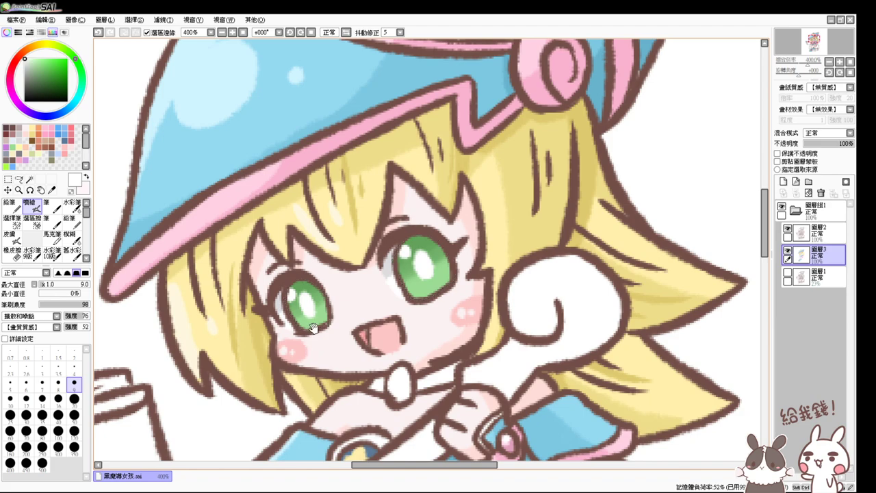
Step: Select the oval gem on the sleeve cuff, fill it light yellow and airbrush darker yellow shading around its lower edge
scroll(311, 327, down, 3)
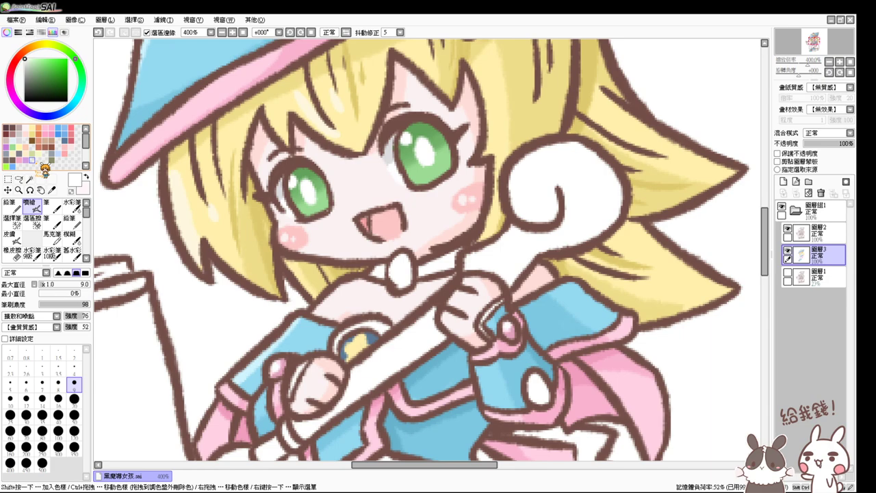
click(30, 180)
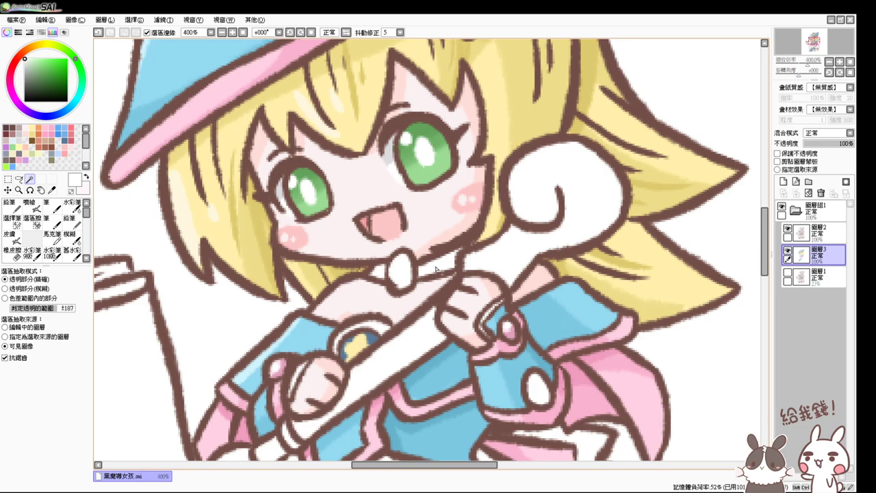
click(541, 392)
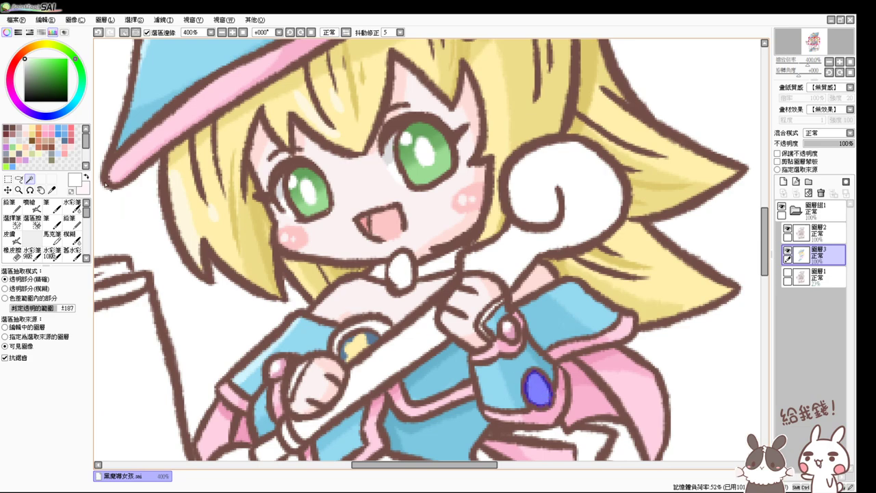
click(33, 127)
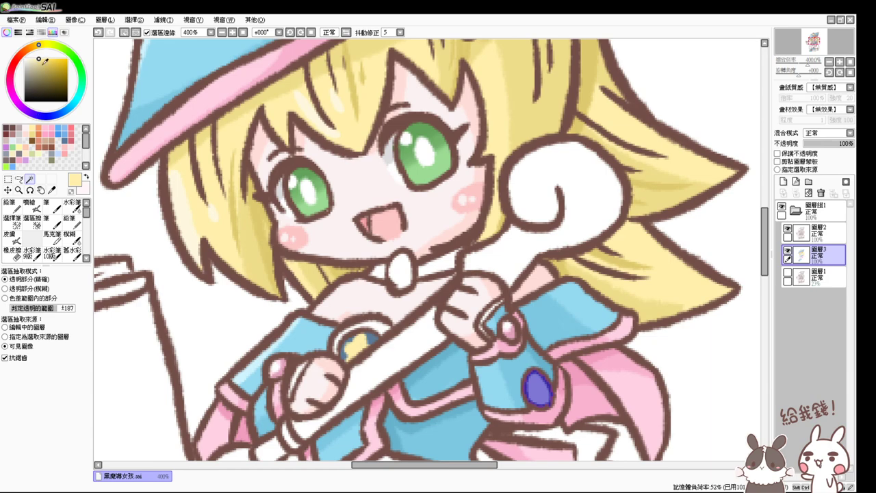
click(42, 62)
click(30, 203)
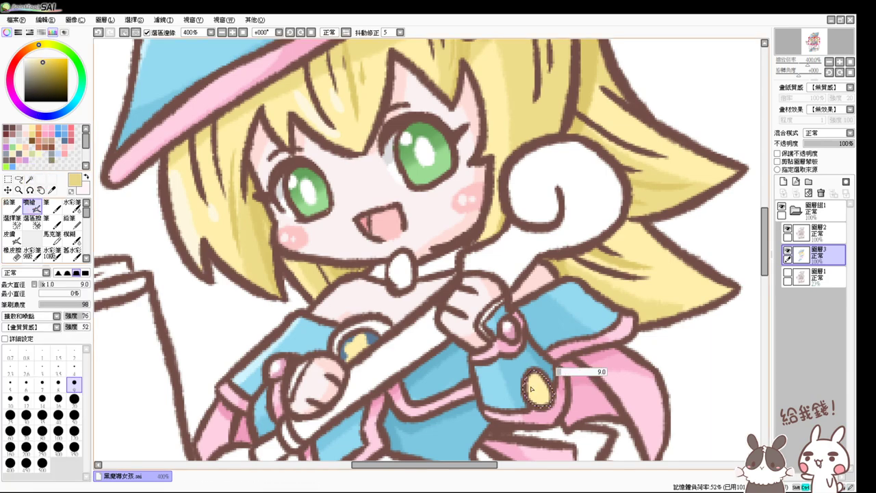
mouse_move(531, 388)
mouse_down()
mouse_move(535, 403)
mouse_move(551, 397)
mouse_up()
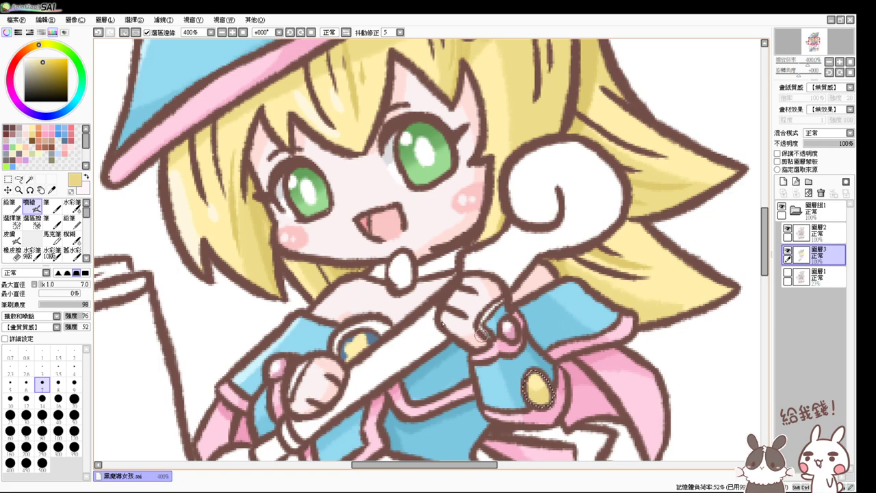
Step: Airbrush a small white highlight on the oval cuff gem and clear the selection
drag(34, 62, 8, 35)
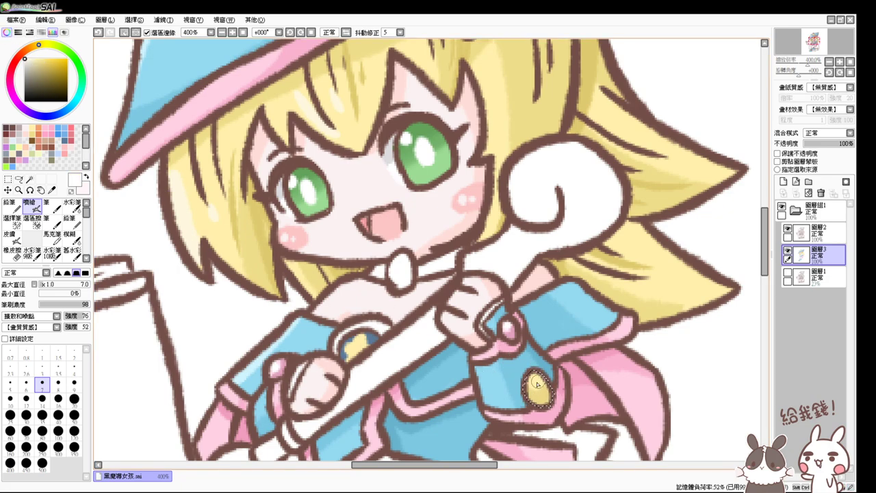
drag(537, 385, 531, 387)
key(ctrl+d)
Step: Select the round gems on both boots with the magic wand and fill them with the cuff gem's light yellow
drag(464, 398, 456, 146)
drag(460, 228, 459, 139)
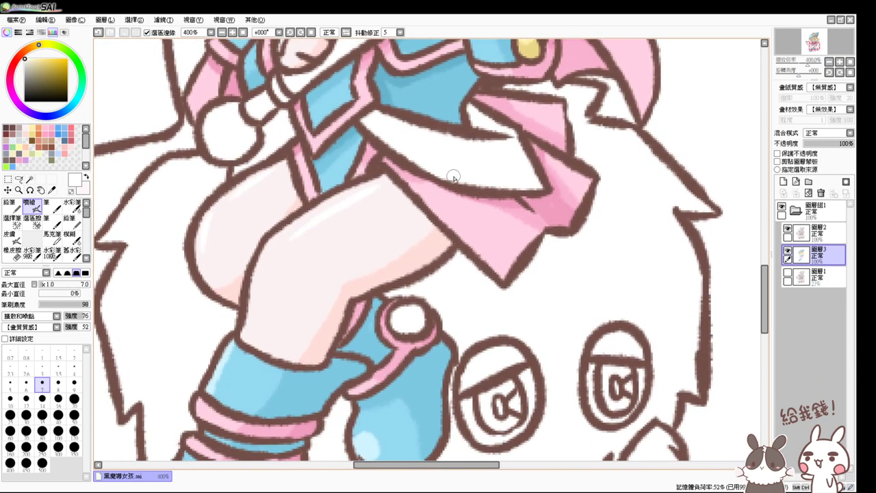
click(30, 180)
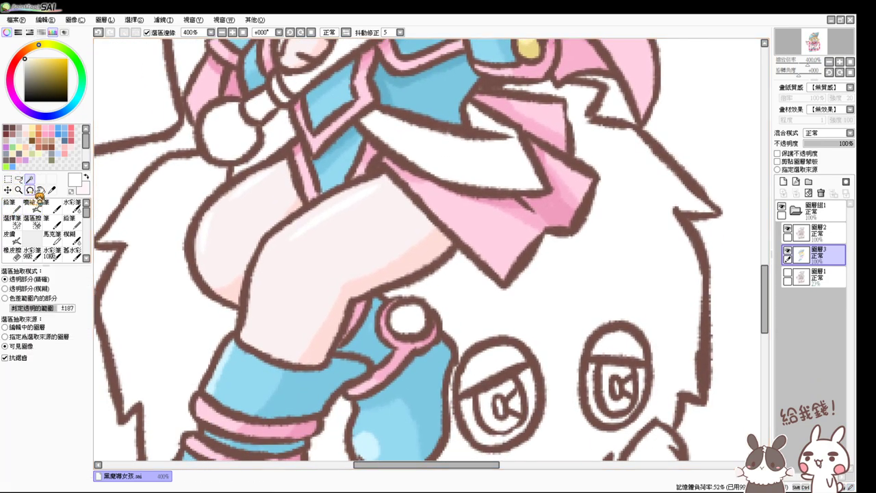
click(409, 330)
drag(413, 361, 441, 412)
click(322, 352)
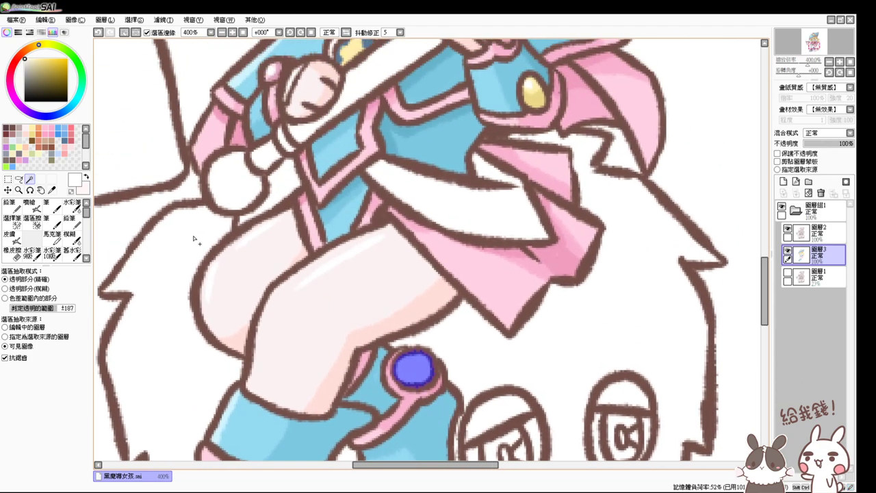
click(30, 204)
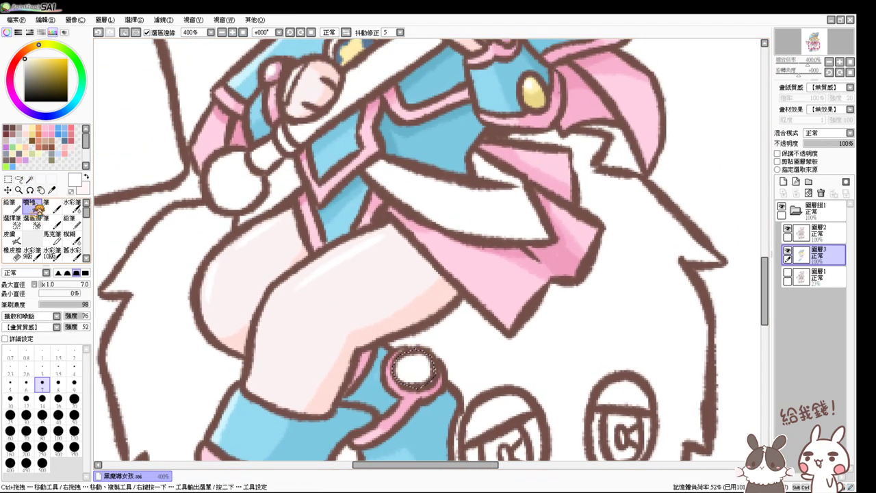
alt+click(539, 86)
key(ctrl+f)
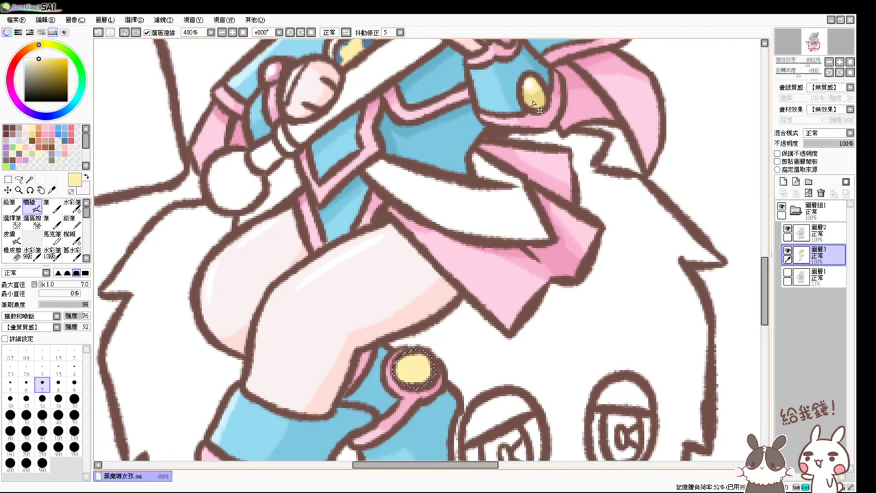
Step: Airbrush the cuff gem's darker yellow as a shadow on both boot gems
alt+click(537, 102)
drag(460, 305, 458, 225)
mouse_move(414, 286)
mouse_down()
mouse_move(417, 295)
mouse_move(420, 284)
mouse_up()
drag(404, 359, 421, 292)
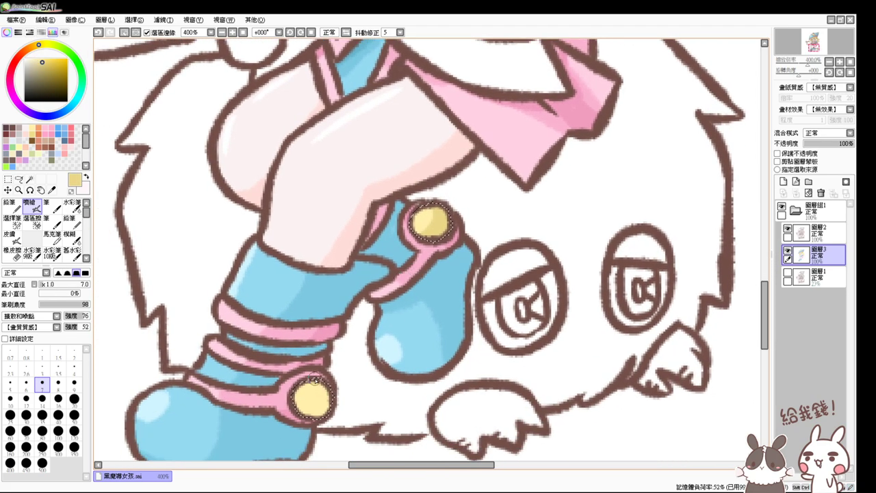
Step: Airbrush small white highlights on the upper-left part of both boot gems
alt+click(340, 362)
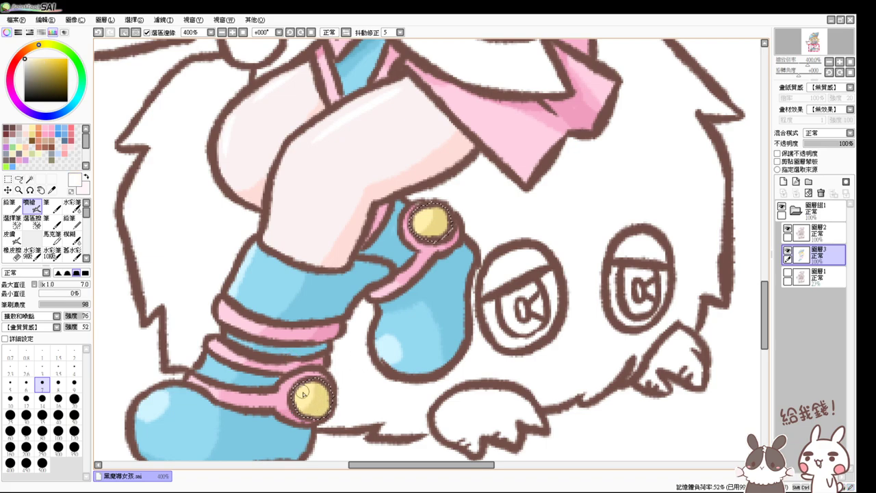
drag(300, 391, 302, 386)
drag(424, 217, 419, 220)
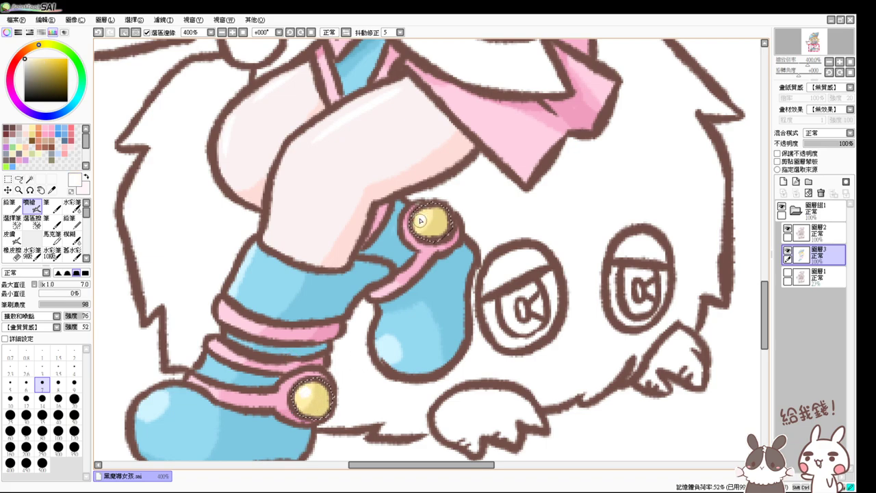
Step: Select the collar band, the waist sash pieces and the rim band of the object beside the girl with the magic wand
drag(399, 170, 375, 350)
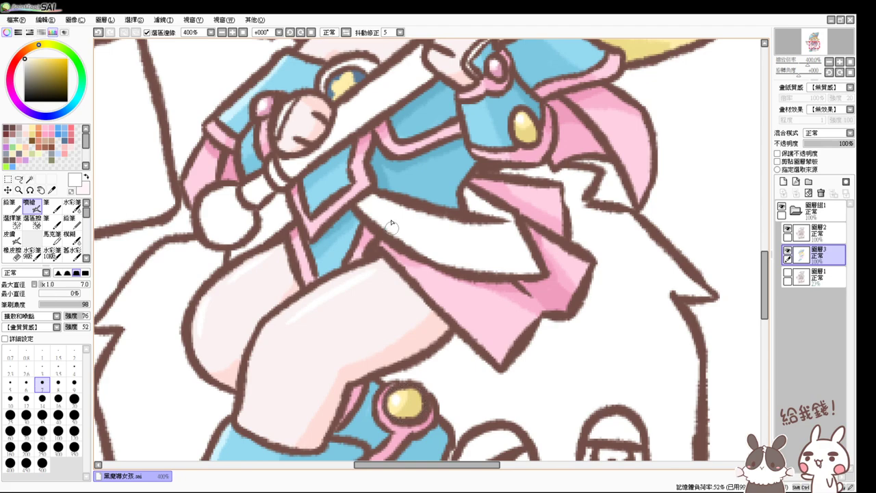
scroll(380, 301, up, 3)
click(30, 179)
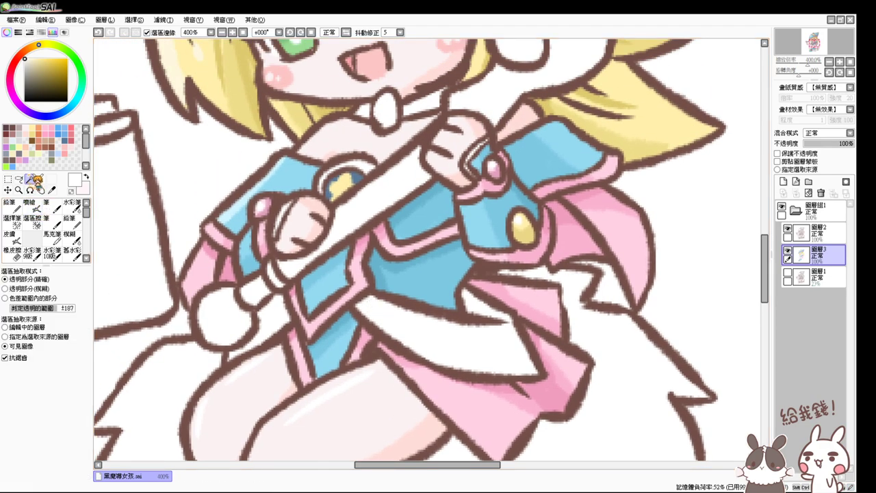
click(409, 111)
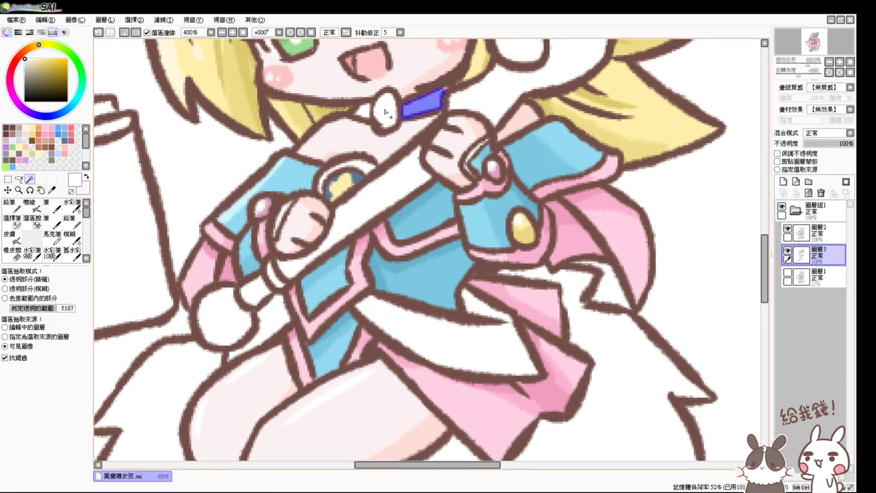
click(431, 347)
click(277, 308)
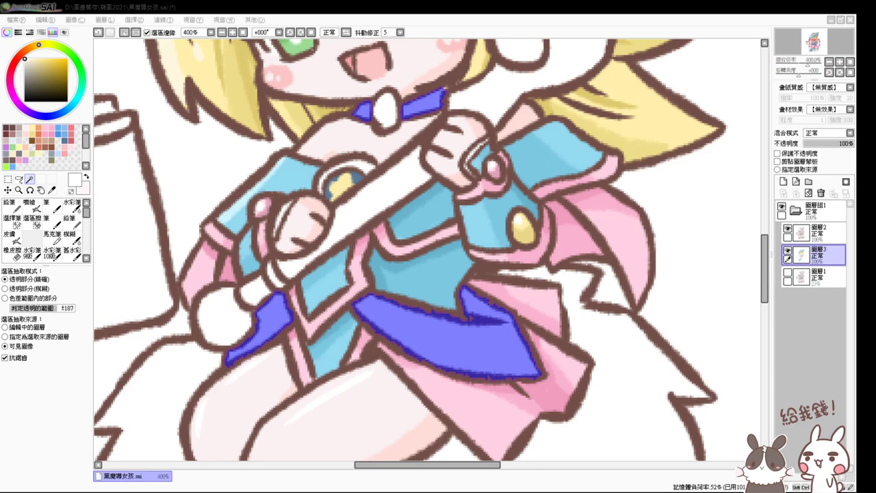
click(113, 126)
Step: Fill the selected collar, sash and rim band areas with light orange
click(32, 125)
drag(121, 58, 142, 115)
click(32, 48)
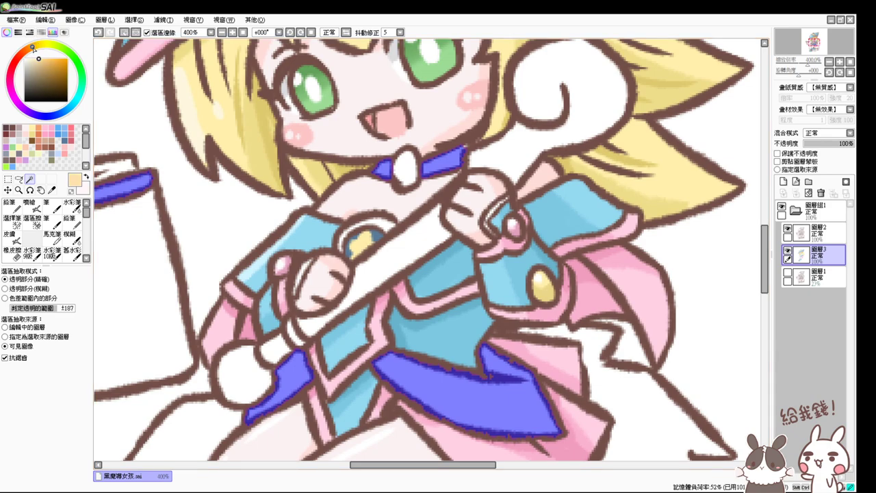
key(ctrl+f)
Step: Airbrush darker orange shadows on the waist sash pieces, using a brush size of 12
drag(38, 61, 43, 59)
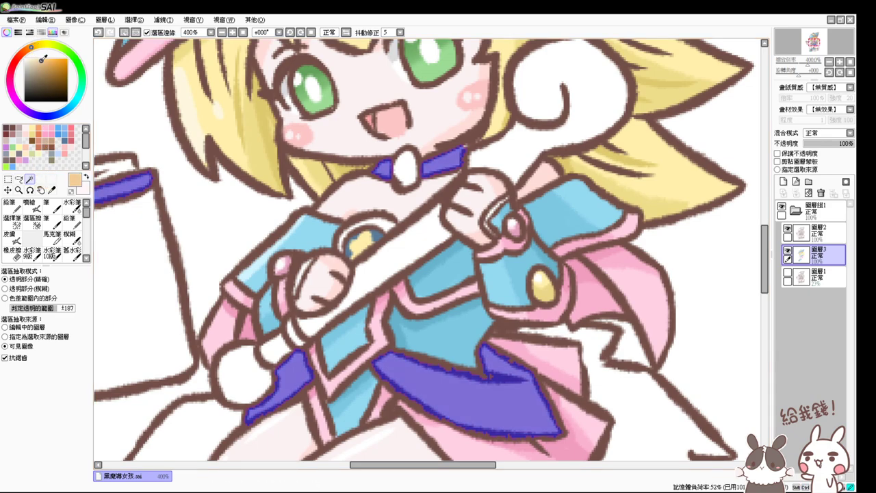
click(33, 206)
drag(527, 343, 531, 240)
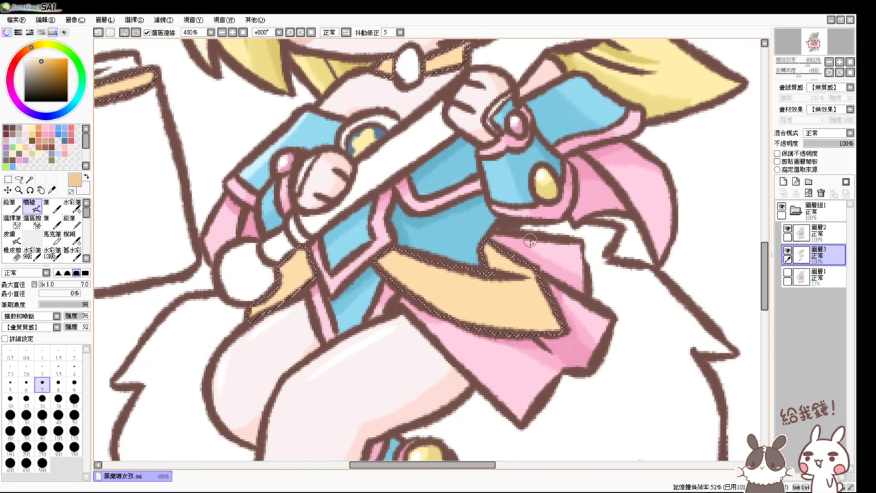
key(])
key(])
key(])
key(])
drag(403, 251, 383, 249)
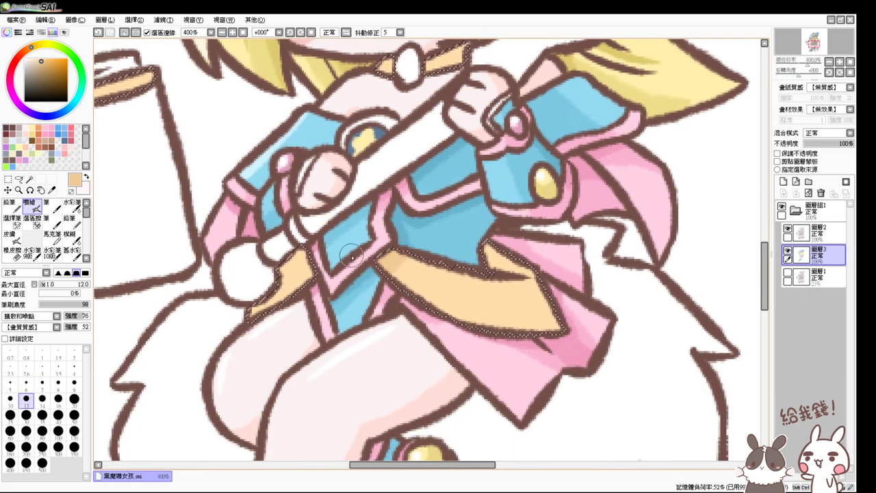
mouse_move(311, 262)
mouse_down()
mouse_move(302, 280)
mouse_move(318, 260)
mouse_up()
mouse_move(493, 240)
mouse_down()
mouse_move(491, 265)
mouse_move(532, 272)
mouse_move(528, 320)
mouse_move(516, 267)
mouse_move(545, 298)
mouse_up()
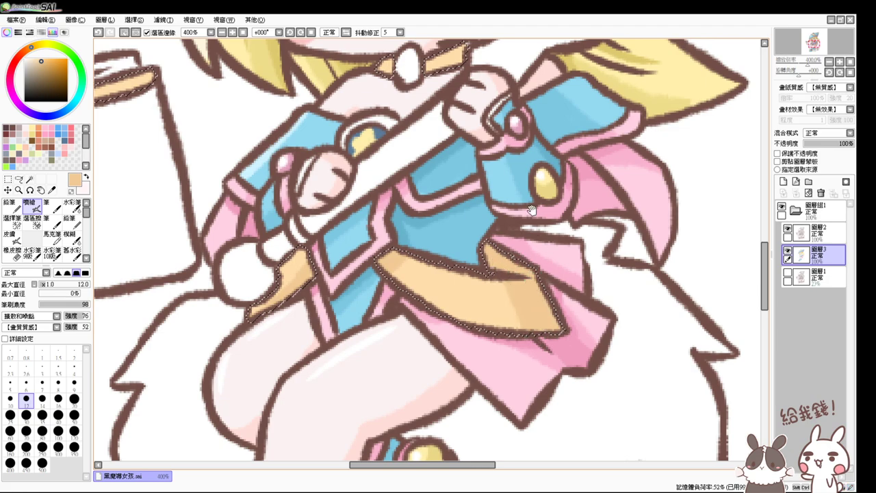
Step: Airbrush the darker orange shadow on the collar band under the chin and clear the selection
drag(505, 135, 547, 307)
drag(483, 228, 500, 222)
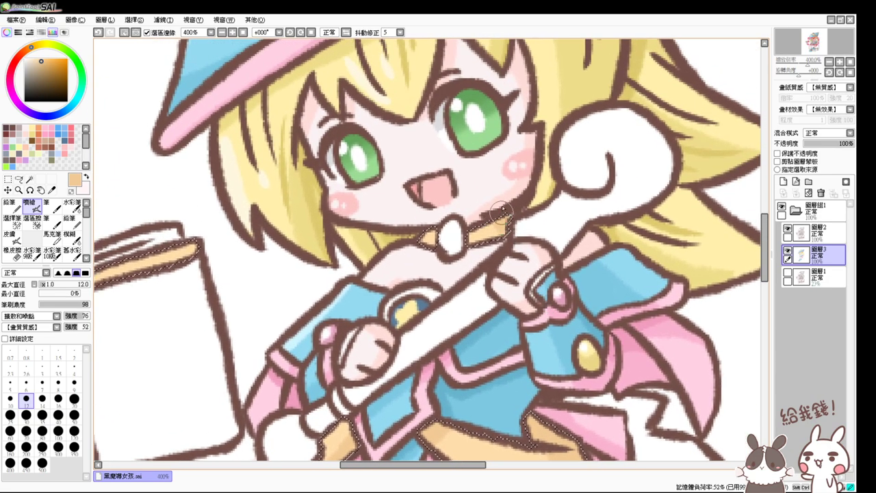
key(ctrl+d)
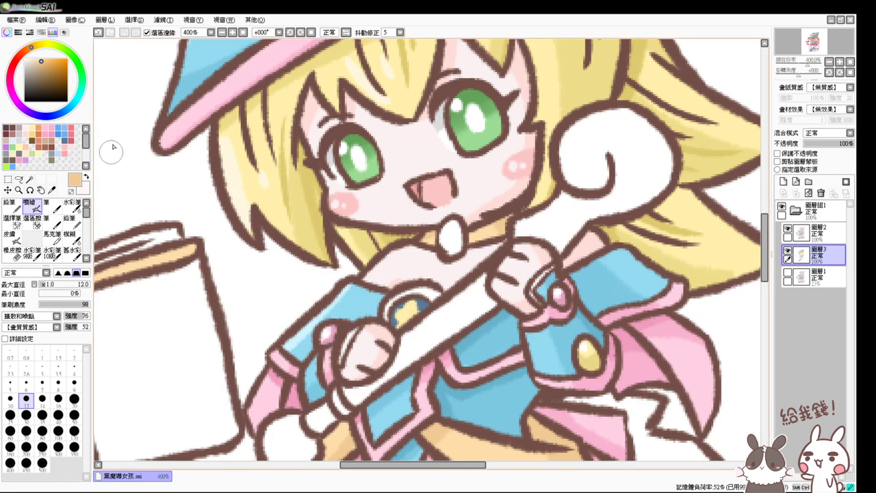
Step: Select the oval gem on the collar and fill it with coral red
click(70, 128)
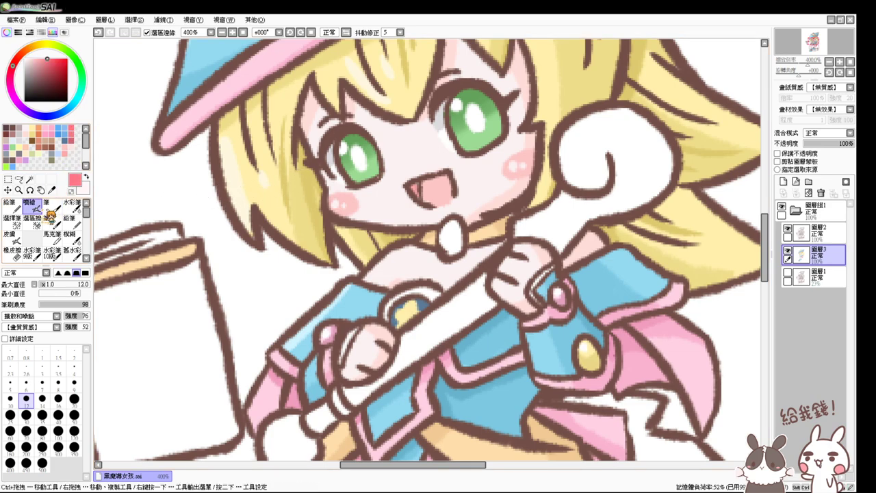
click(30, 180)
click(450, 237)
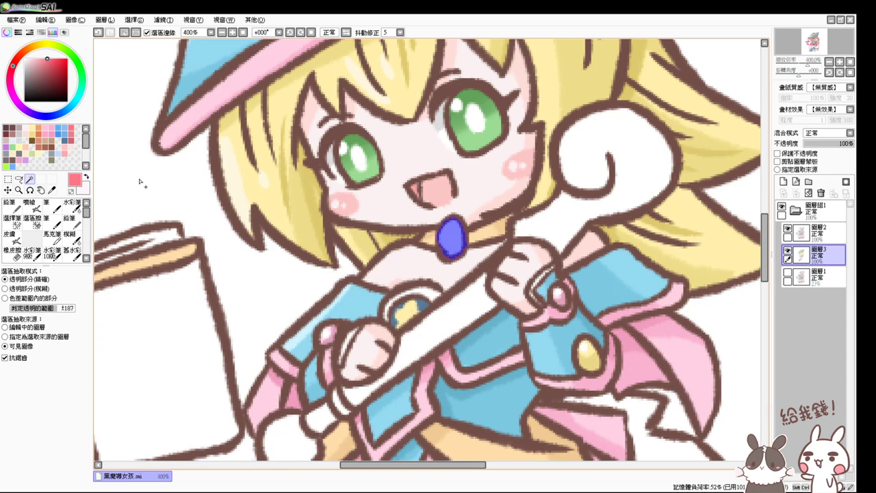
key(ctrl+f)
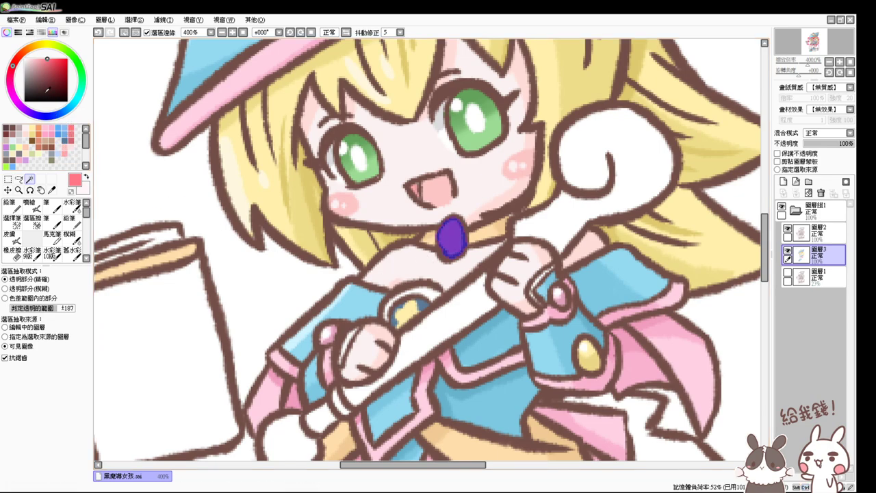
Step: Airbrush a darker red shadow and a small white highlight on the collar gem, and clear the selection
click(48, 66)
click(32, 206)
drag(448, 225, 419, 225)
drag(466, 246, 435, 248)
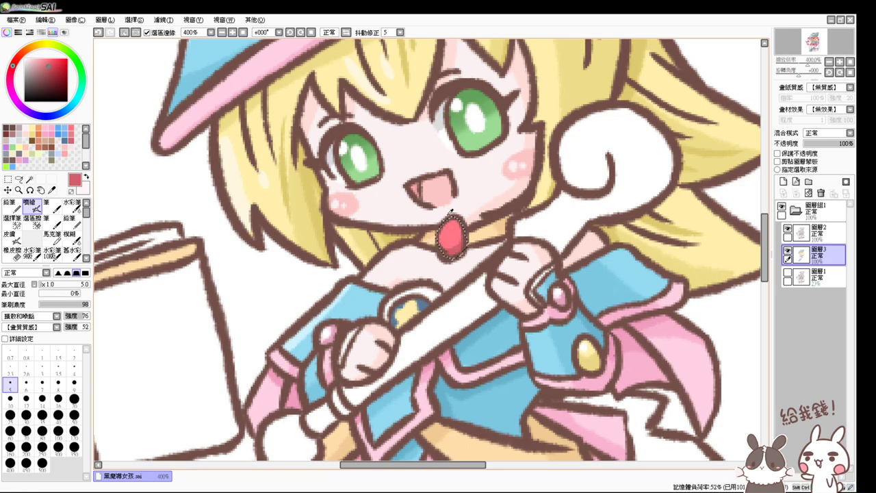
key(x)
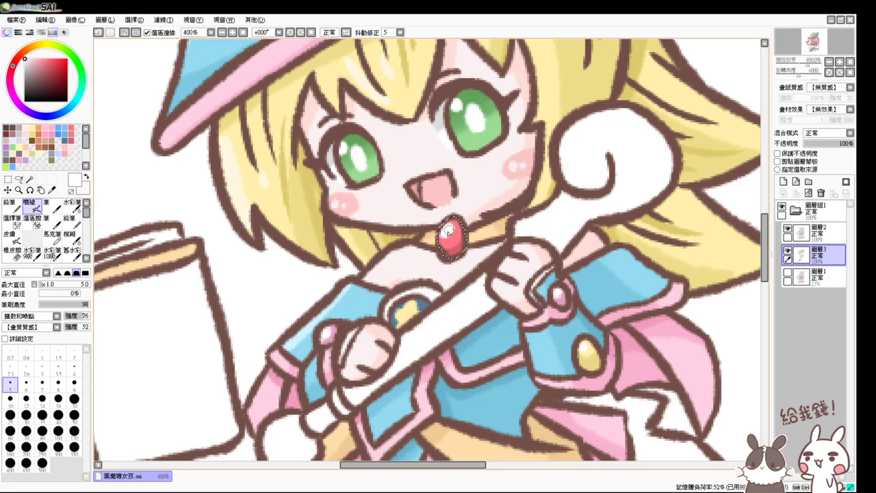
key(ctrl+d)
Step: Select both shaft sections of the magic wand and fill them with the light blue sampled from the sleeve
drag(424, 289, 375, 233)
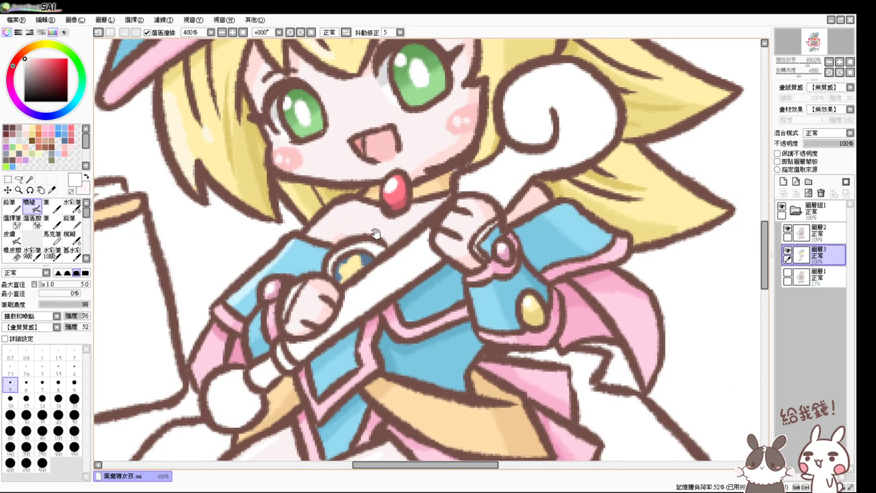
click(30, 179)
click(380, 283)
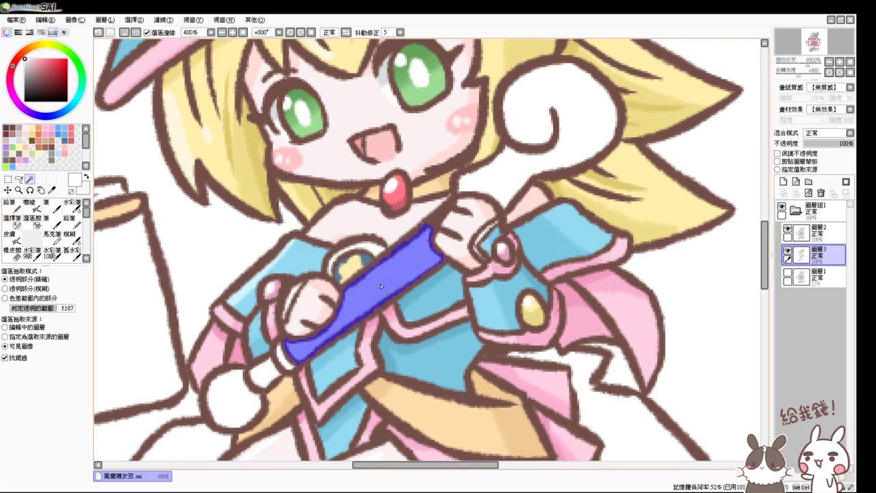
click(260, 369)
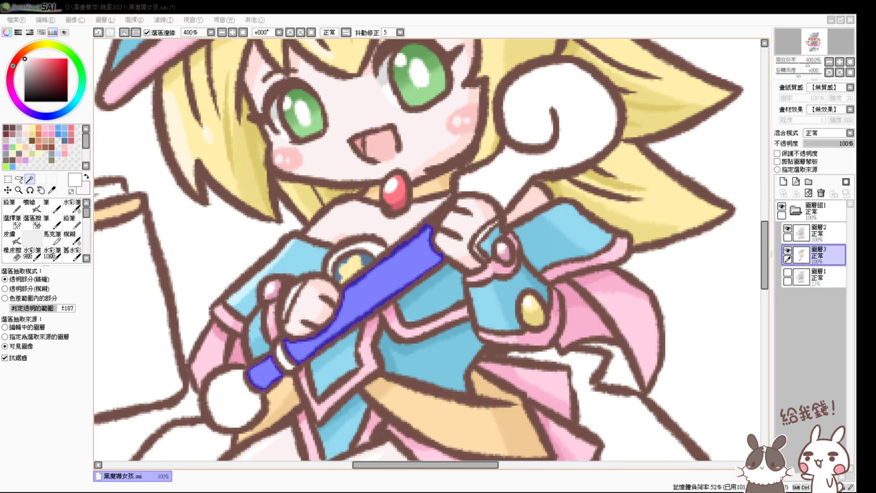
drag(425, 300, 423, 273)
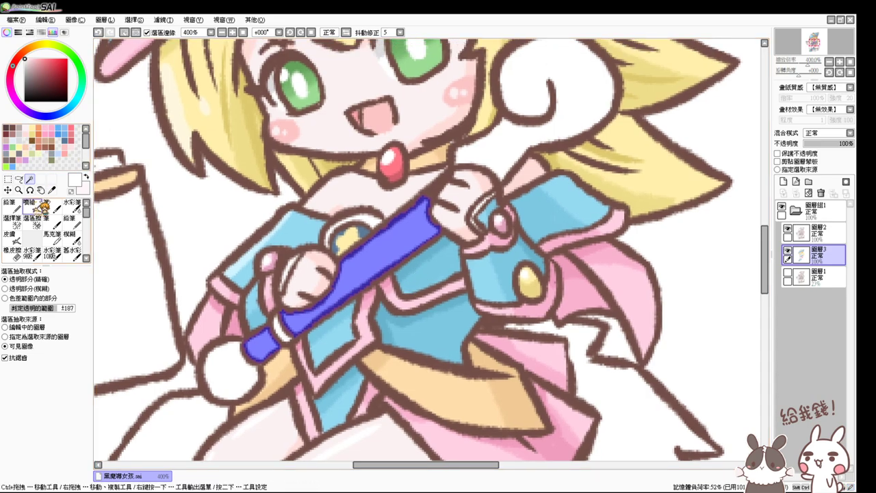
click(28, 205)
alt+click(299, 240)
key(ctrl+f)
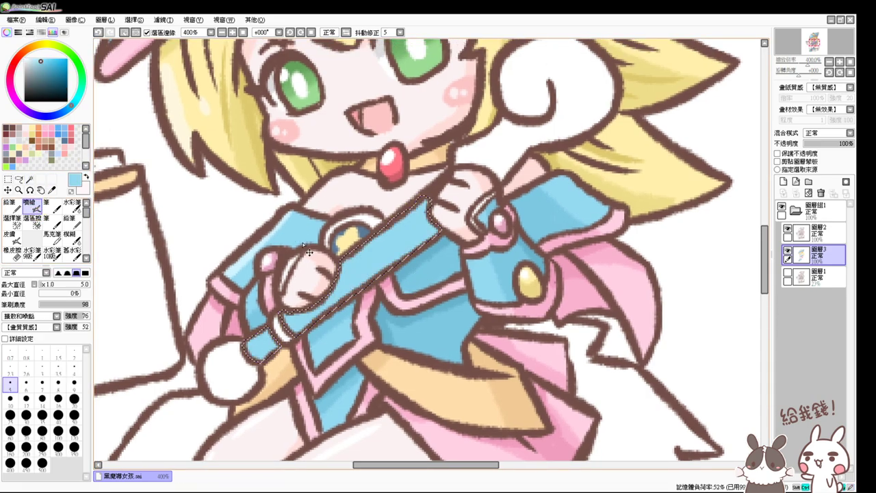
Step: Airbrush shading on the wand shaft with a darker blue sampled from the dress, redoing the first stroke
alt+click(430, 257)
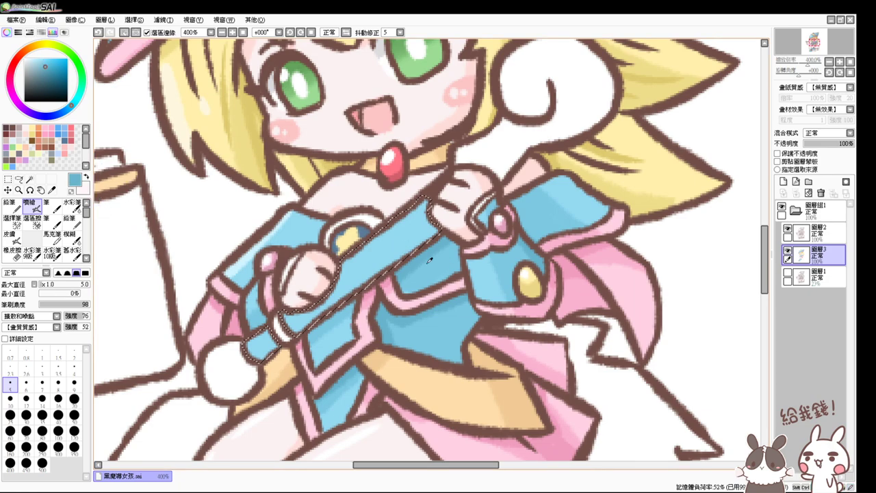
mouse_move(434, 228)
mouse_down()
mouse_move(393, 249)
mouse_move(432, 231)
mouse_up()
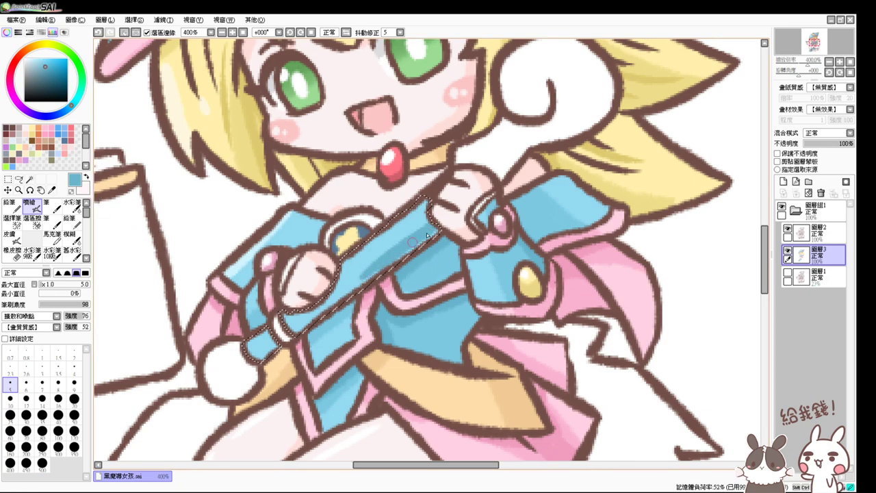
key(ctrl+z)
drag(289, 313, 292, 327)
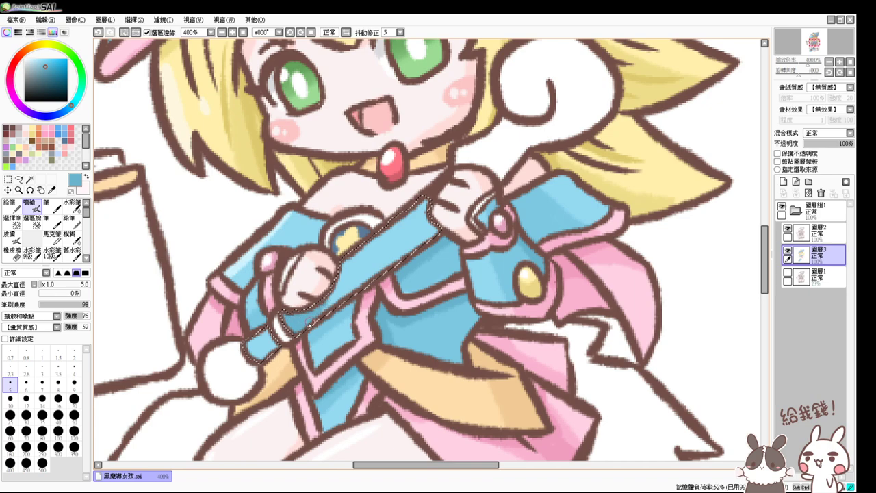
mouse_move(383, 227)
mouse_down()
mouse_move(431, 229)
mouse_move(381, 271)
mouse_move(317, 302)
mouse_up()
Step: Enlarge the airbrush to size 11, shade along the full length of the wand shaft and clear the selection
alt+click(552, 213)
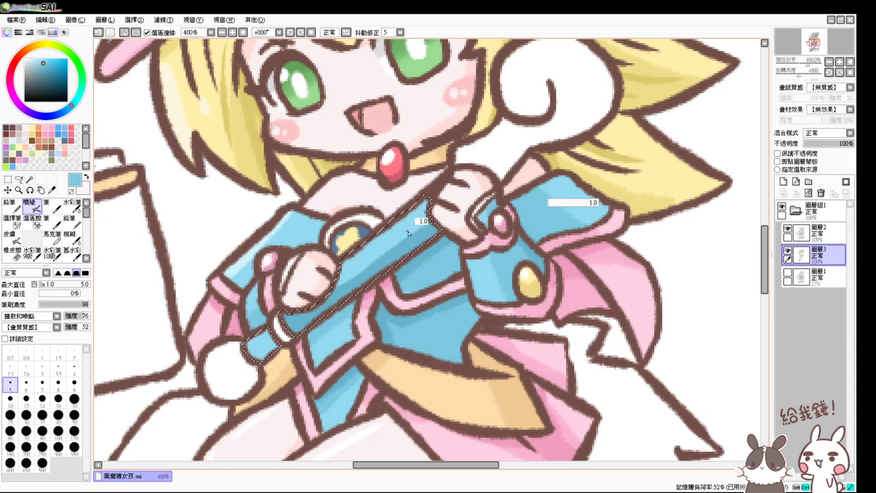
key(])
key(])
key(])
key(])
key(])
key(])
mouse_move(434, 217)
mouse_down()
mouse_move(327, 293)
mouse_move(333, 287)
mouse_move(322, 285)
mouse_move(355, 275)
mouse_move(326, 294)
mouse_up()
mouse_move(419, 235)
mouse_down()
mouse_move(438, 220)
mouse_move(313, 319)
mouse_move(333, 310)
mouse_move(334, 342)
mouse_move(319, 322)
mouse_move(254, 333)
mouse_move(293, 318)
mouse_move(299, 323)
mouse_move(254, 352)
mouse_move(273, 348)
mouse_move(250, 369)
mouse_up()
key(ctrl+d)
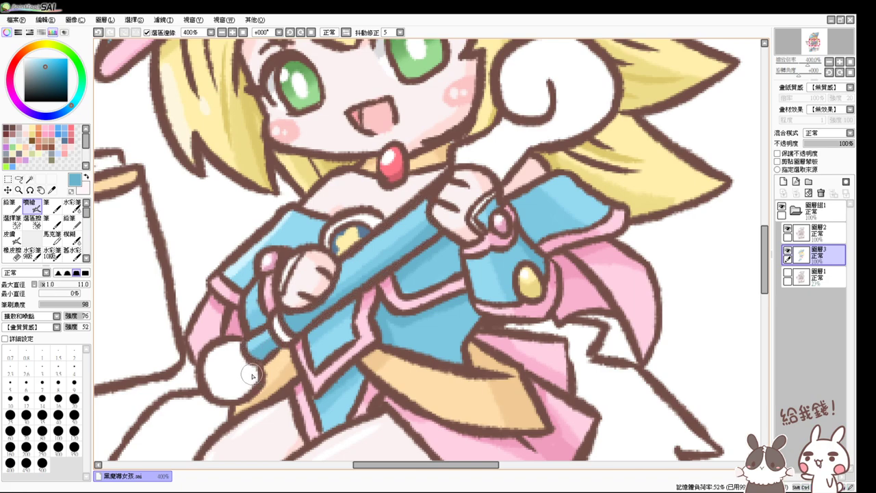
Step: Select the wand's ring, ball end and spiral head plus the book's upper edge piece, and fill them with light orange
click(29, 180)
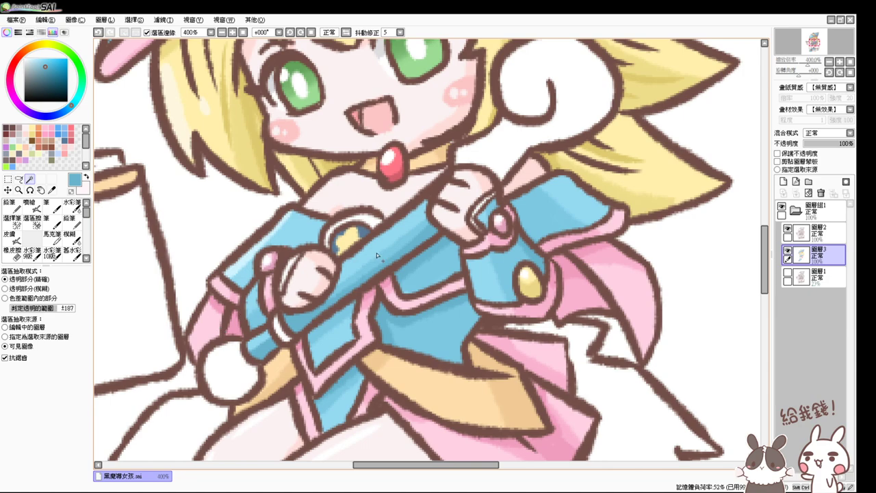
click(281, 328)
click(228, 371)
click(497, 147)
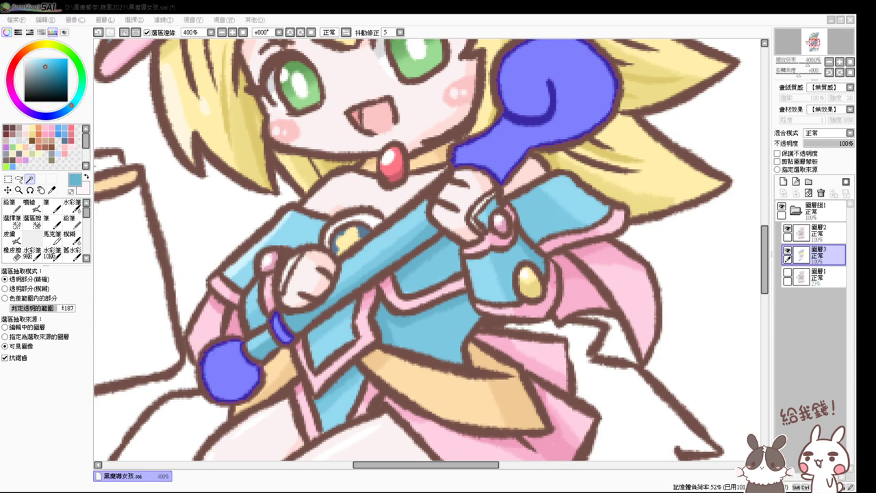
click(106, 163)
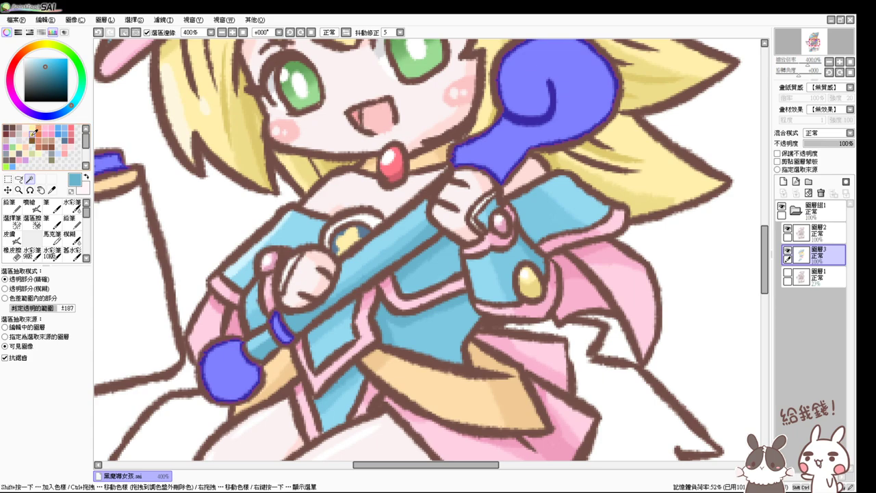
click(39, 126)
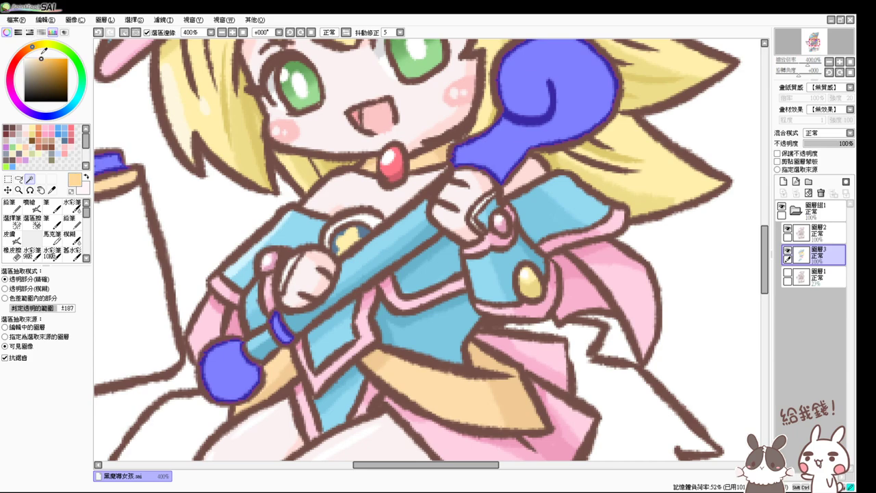
key(ctrl+f)
Step: Airbrush a darker orange shadow on the wand's ring and along the lower part of its ball end
click(43, 62)
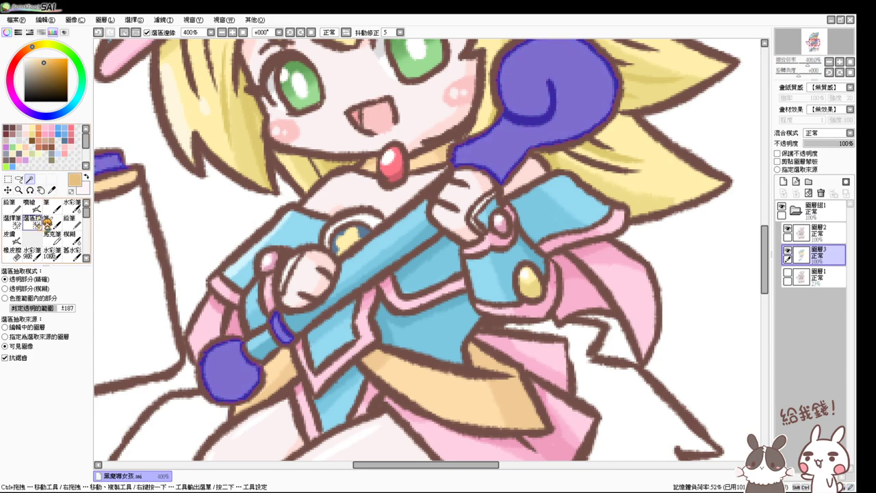
click(29, 203)
drag(289, 298, 282, 299)
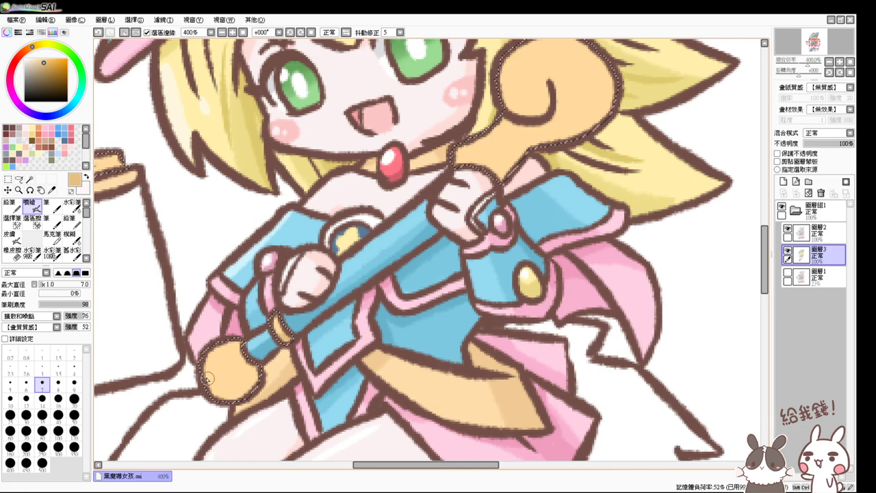
mouse_move(208, 383)
mouse_down()
mouse_move(255, 353)
mouse_move(237, 391)
mouse_up()
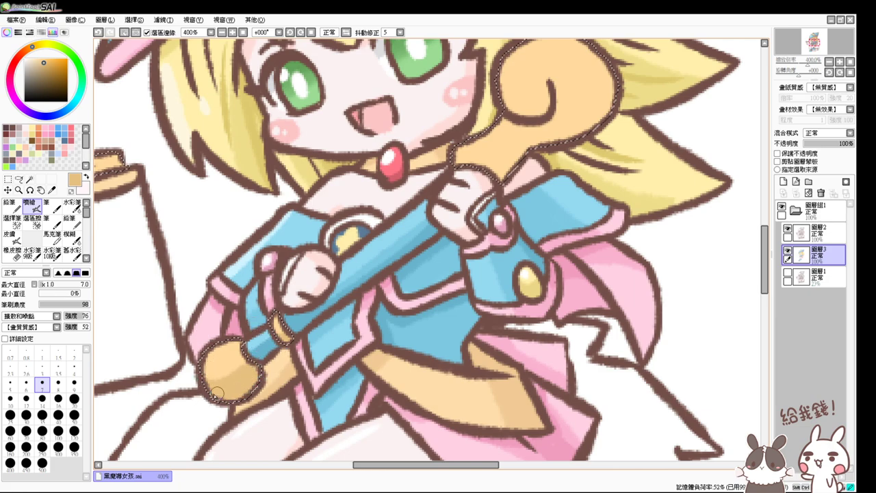
Step: Airbrush darker orange shadows along the outer edge, curl and neck of the wand's spiral head
drag(543, 162, 495, 241)
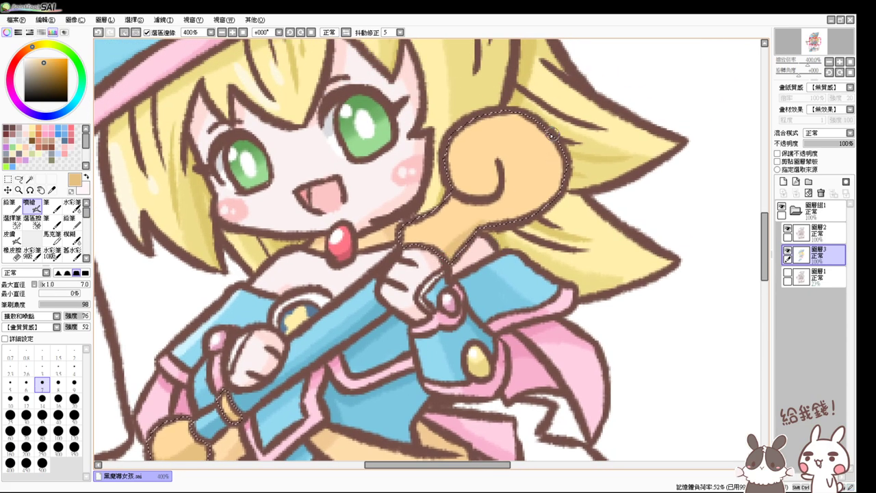
mouse_move(549, 133)
mouse_down()
mouse_move(541, 180)
mouse_move(478, 224)
mouse_move(556, 189)
mouse_move(559, 158)
mouse_up()
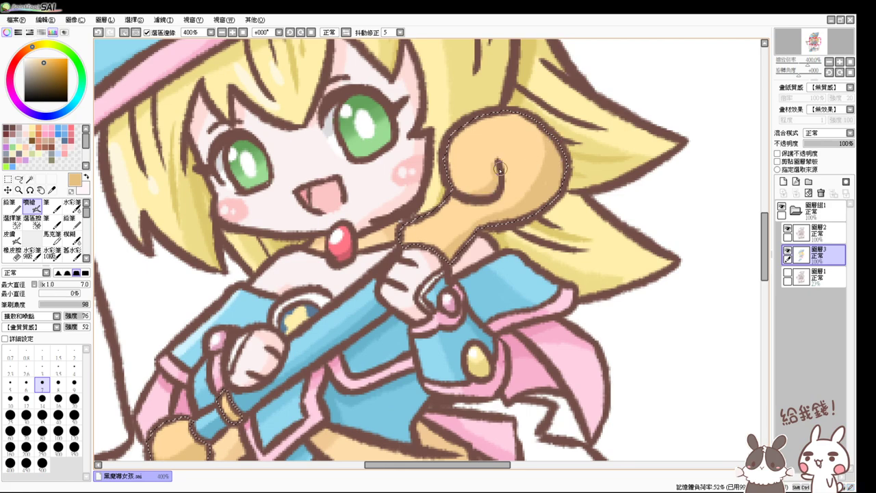
mouse_move(499, 162)
mouse_down()
mouse_move(503, 194)
mouse_move(478, 194)
mouse_up()
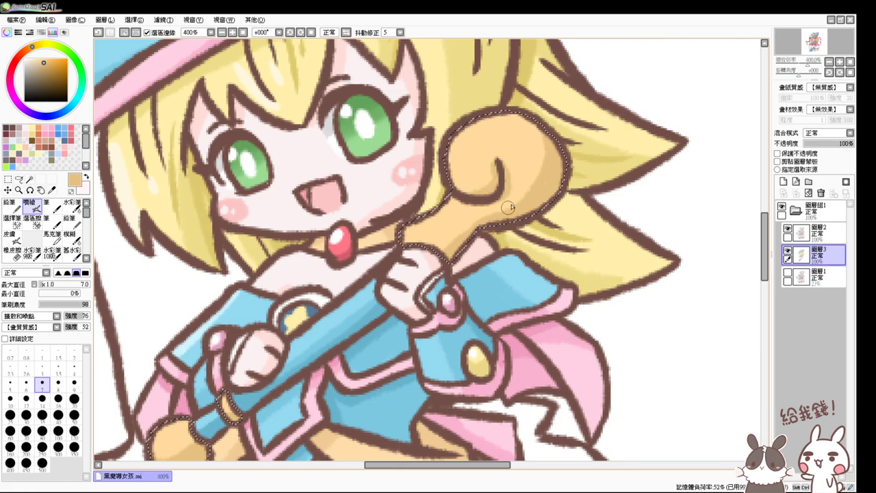
mouse_move(538, 181)
mouse_down()
mouse_move(490, 199)
mouse_move(489, 214)
mouse_move(455, 247)
mouse_up()
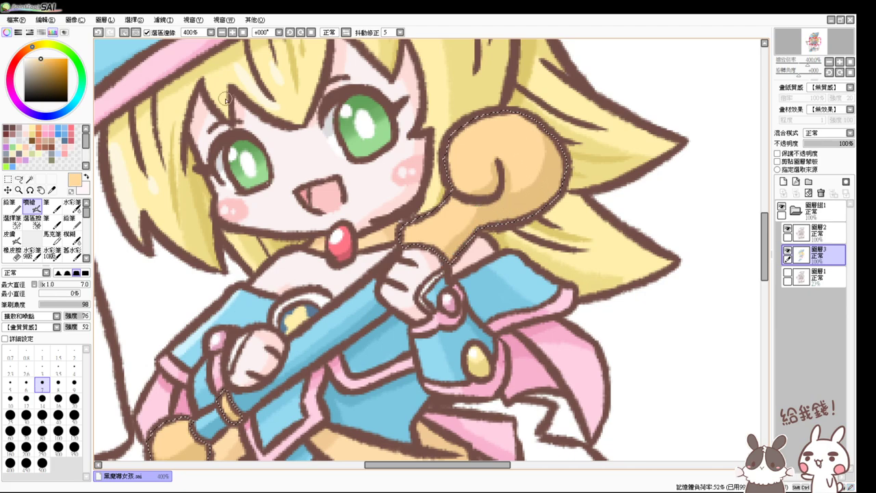
Step: Try an airbrushed pale orange highlight on the upper part of the wand's spiral head
click(39, 58)
click(35, 58)
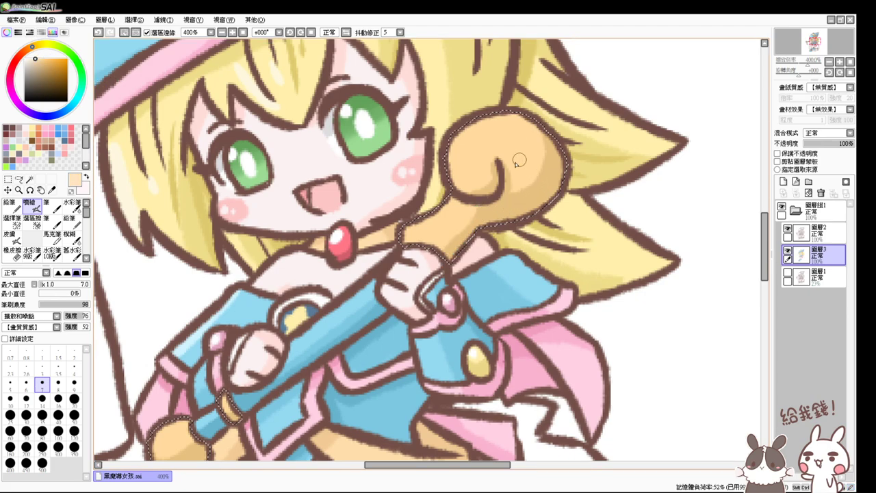
mouse_move(472, 125)
mouse_down()
mouse_move(523, 116)
mouse_move(470, 142)
mouse_up()
key(ctrl+z)
key(ctrl+z)
Step: Airbrush near-white cream highlights on the upper parts of the wand's spiral head and ball end
click(29, 59)
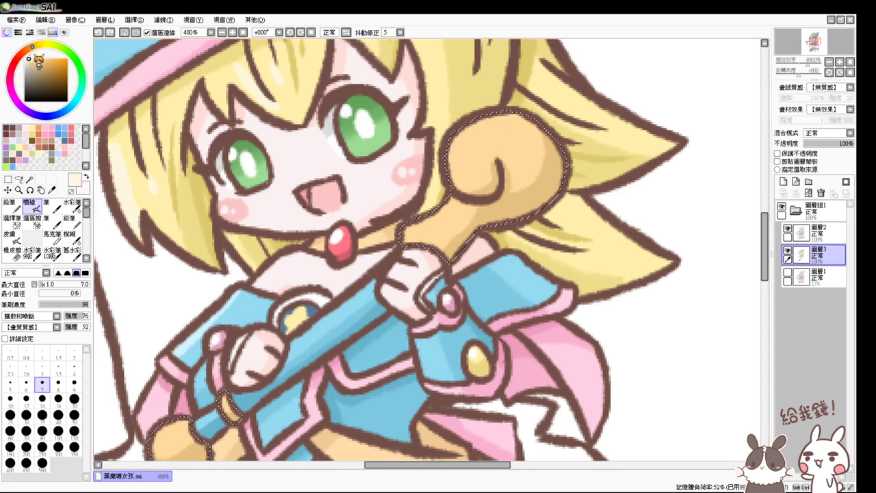
drag(456, 142, 537, 124)
mouse_move(476, 136)
mouse_down()
mouse_move(496, 126)
mouse_move(480, 138)
mouse_up()
click(513, 147)
drag(437, 229, 524, 125)
drag(256, 328, 263, 339)
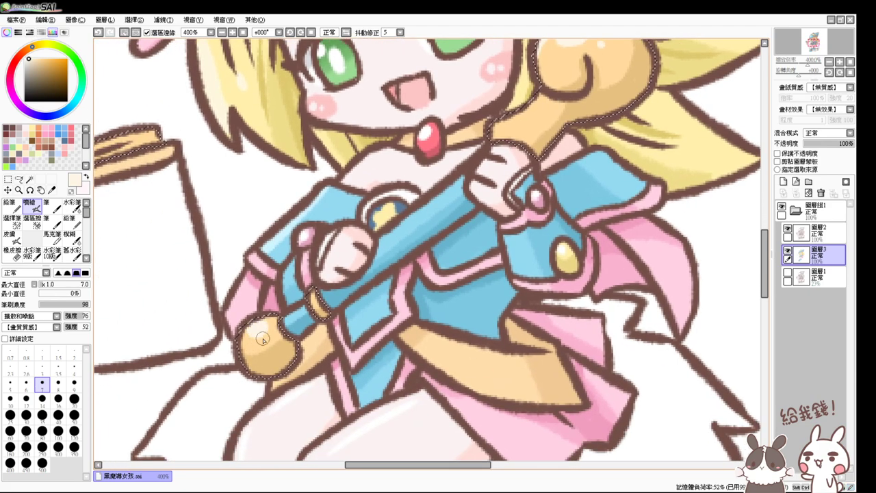
Step: Try pale yellow on the curved rim around the chest's star emblem, undo it, and fill the rim with light pink instead
key(ctrl+d)
drag(278, 257, 267, 328)
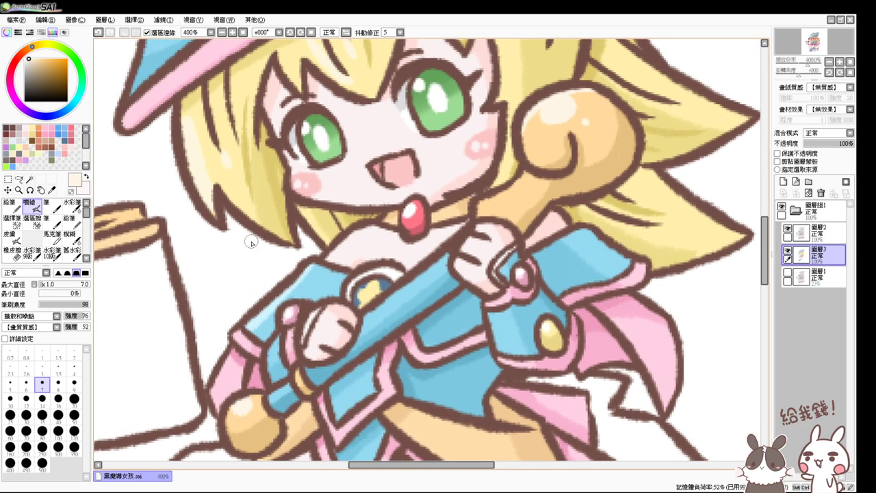
click(29, 178)
click(395, 275)
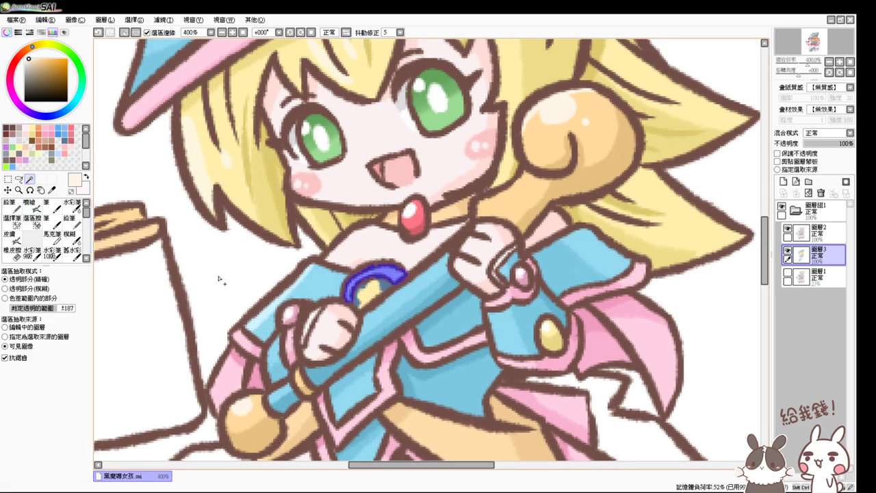
click(31, 134)
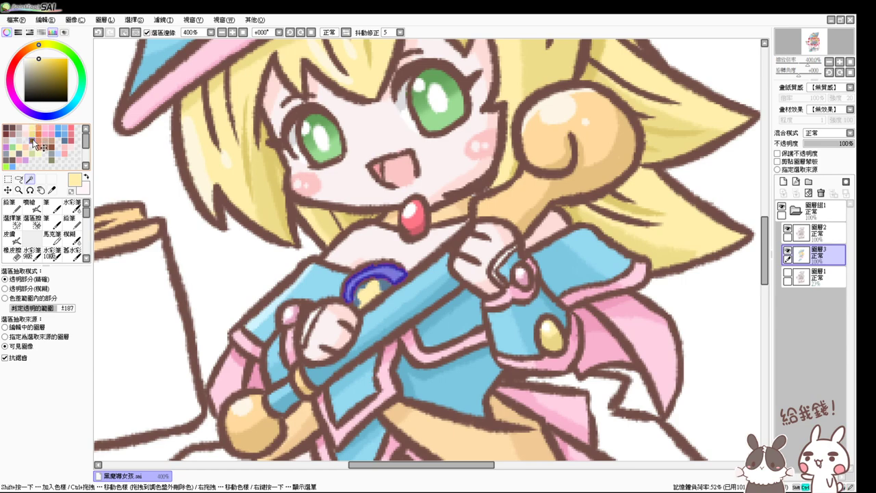
key(ctrl+f)
key(ctrl+d)
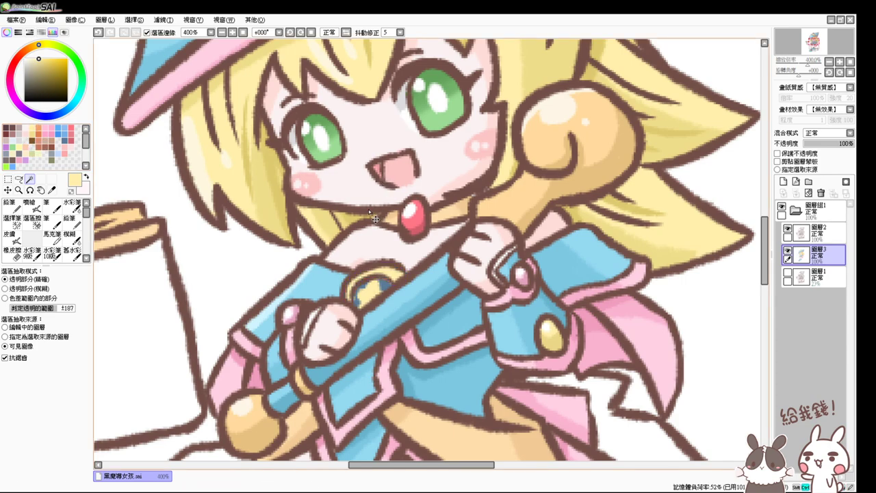
key(ctrl+z)
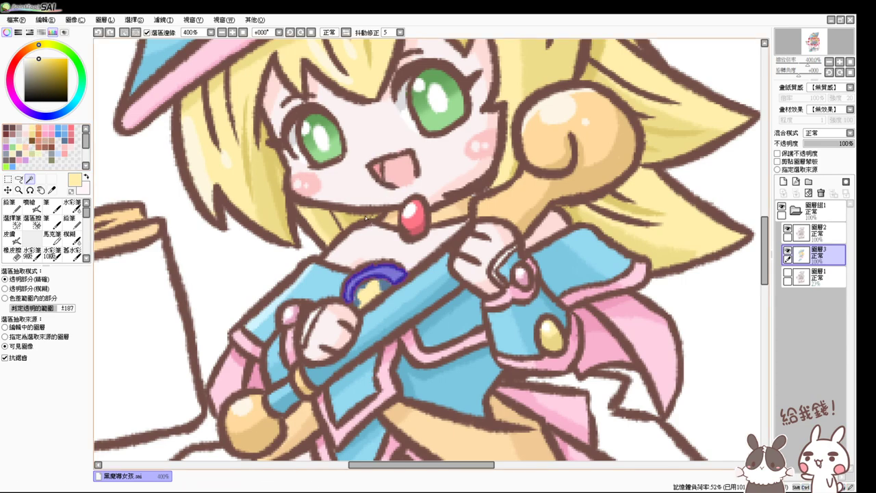
click(53, 129)
key(Delete)
key(ctrl+d)
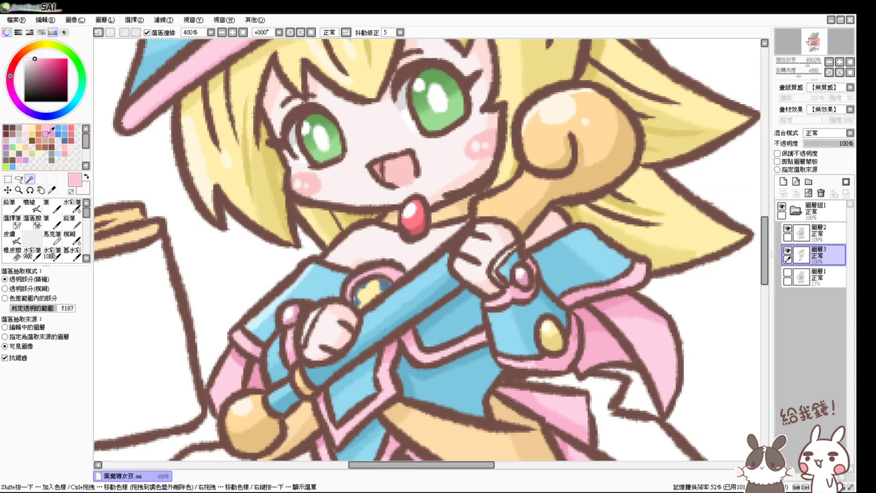
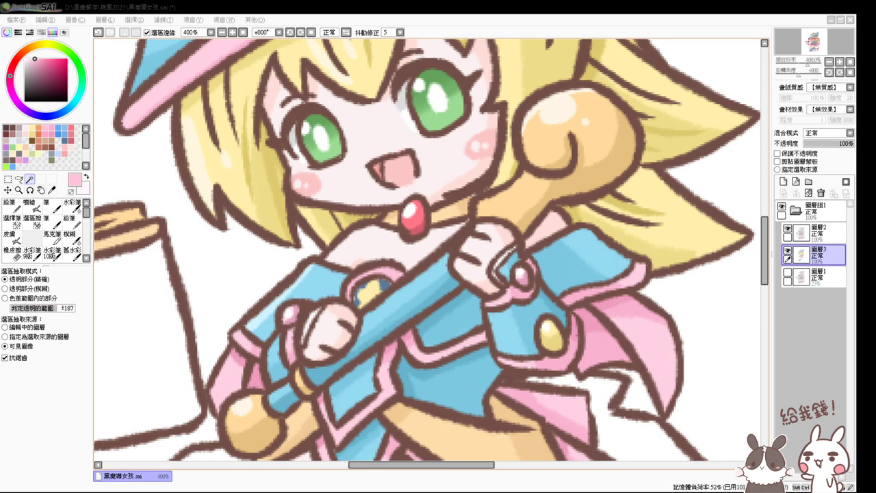
click(525, 253)
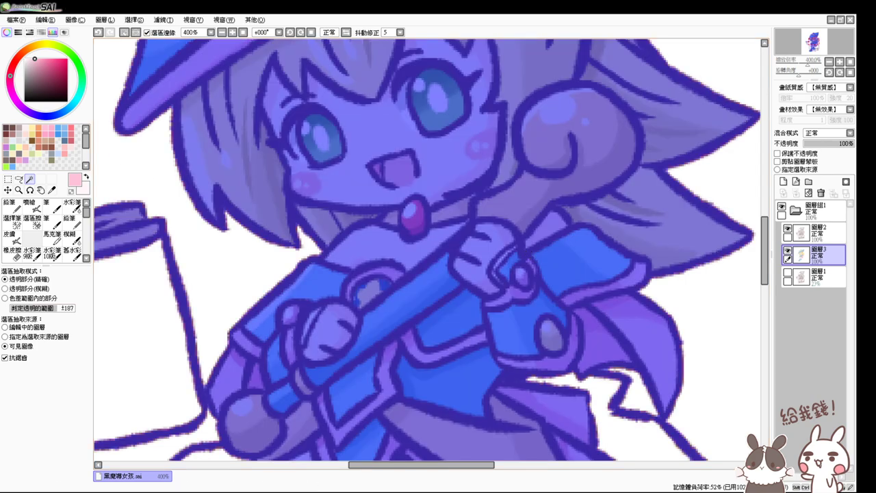
key(ctrl+d)
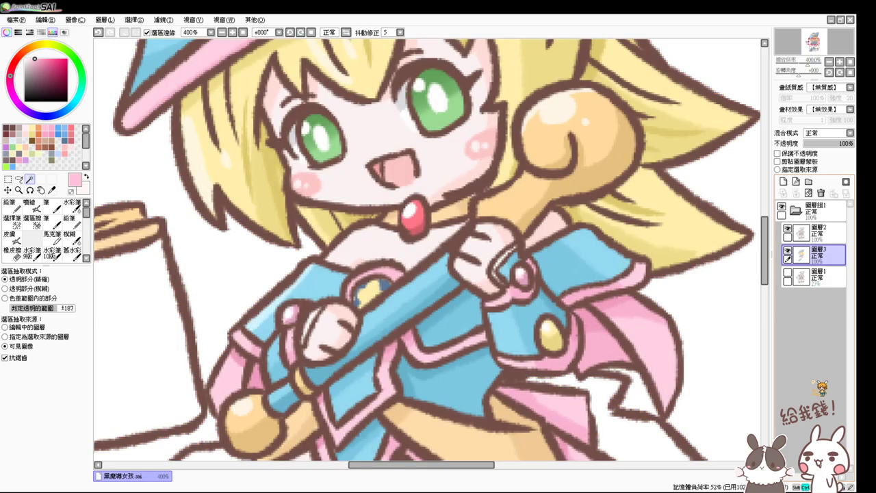
drag(414, 354, 447, 169)
drag(444, 291, 626, 236)
drag(457, 214, 501, 313)
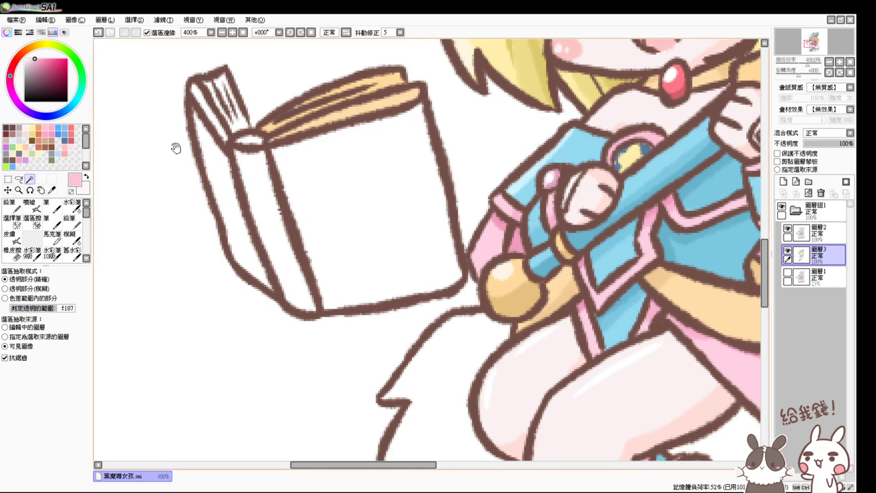
drag(282, 167, 290, 300)
click(788, 252)
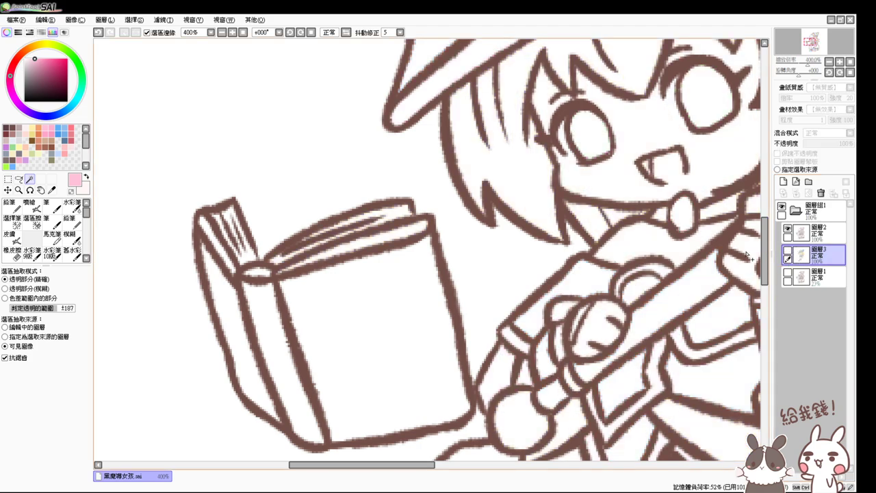
click(385, 241)
click(321, 248)
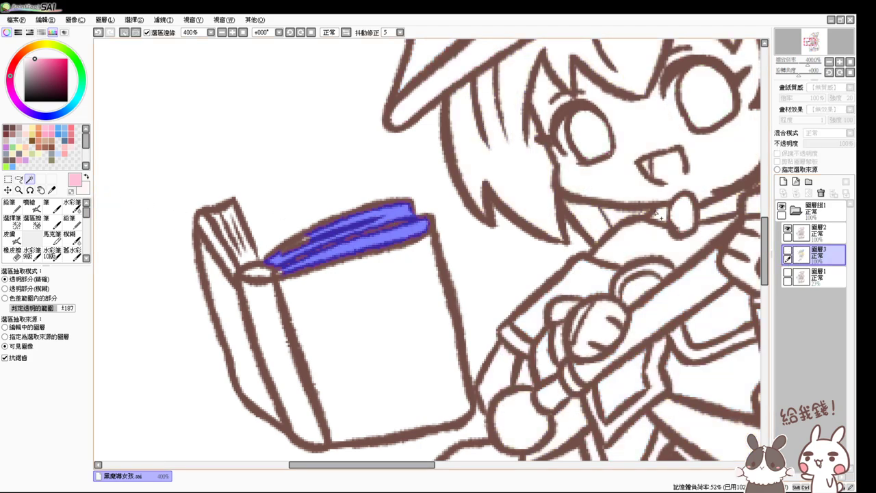
key(ctrl+d)
click(788, 252)
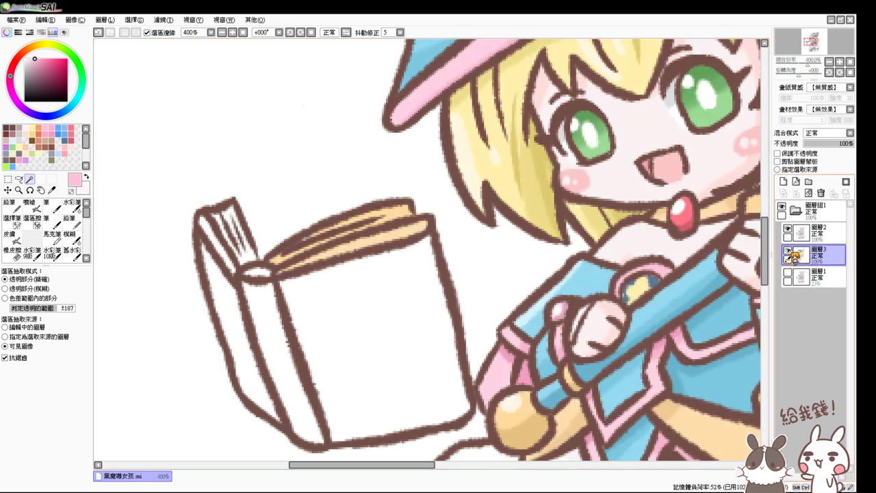
click(788, 251)
click(789, 252)
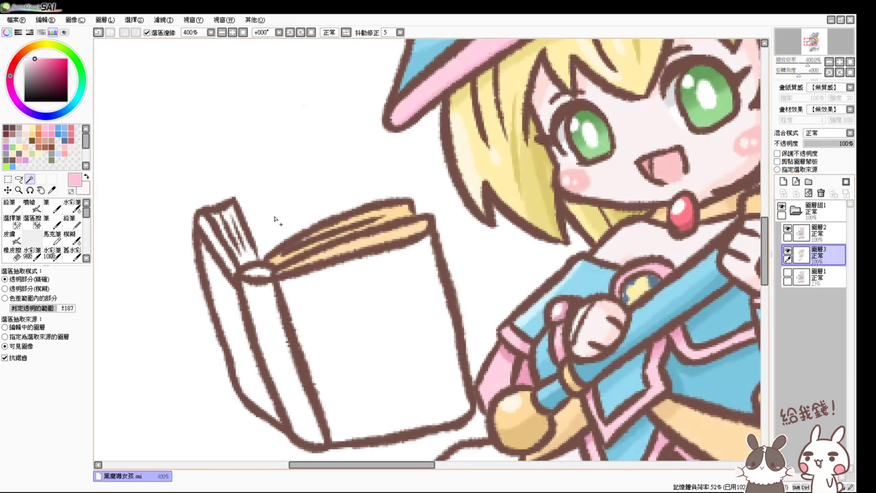
Step: Erase the orange colour from the open book's pages and upper cover strip with a size 50 eraser
key(e)
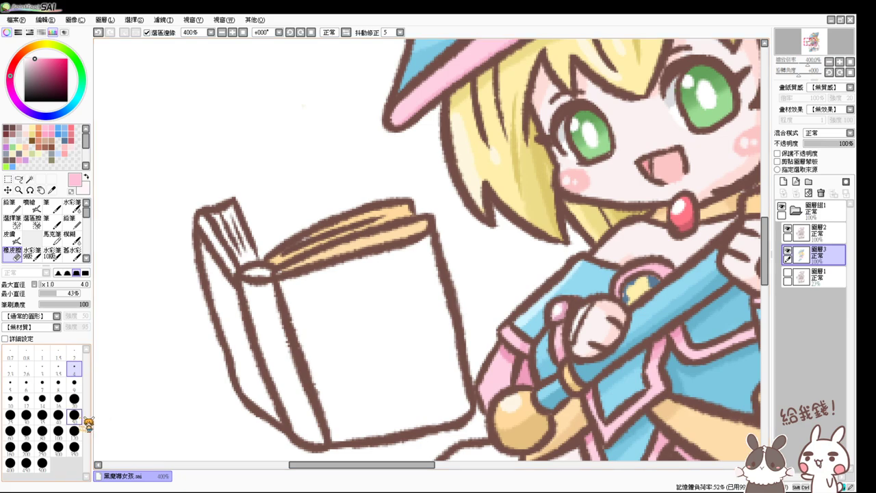
click(74, 414)
mouse_move(285, 201)
mouse_down()
mouse_move(304, 268)
mouse_move(381, 212)
mouse_move(387, 251)
mouse_up()
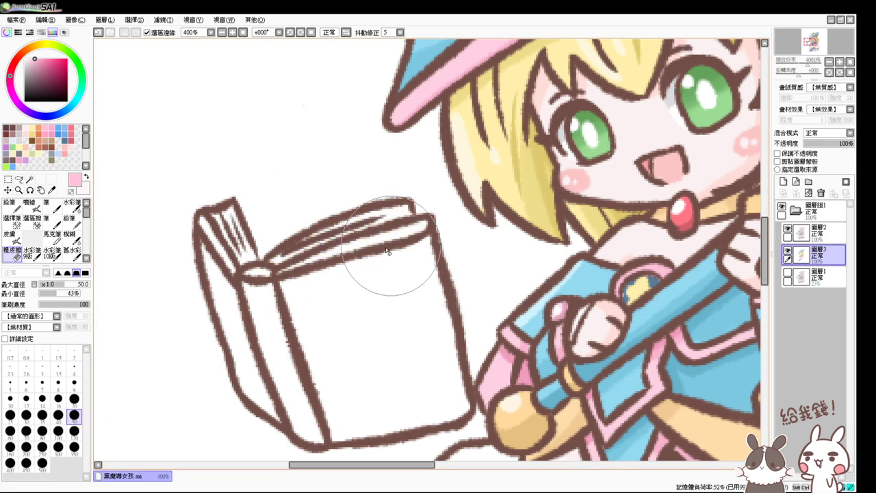
Step: Select the book's page areas on both sides of the spine, closing the line gap beside the spine with the selection pen
click(29, 179)
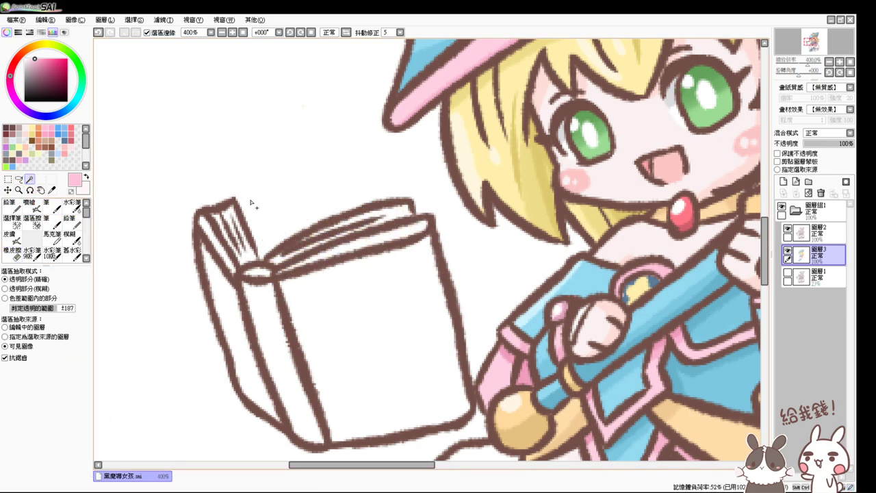
click(221, 218)
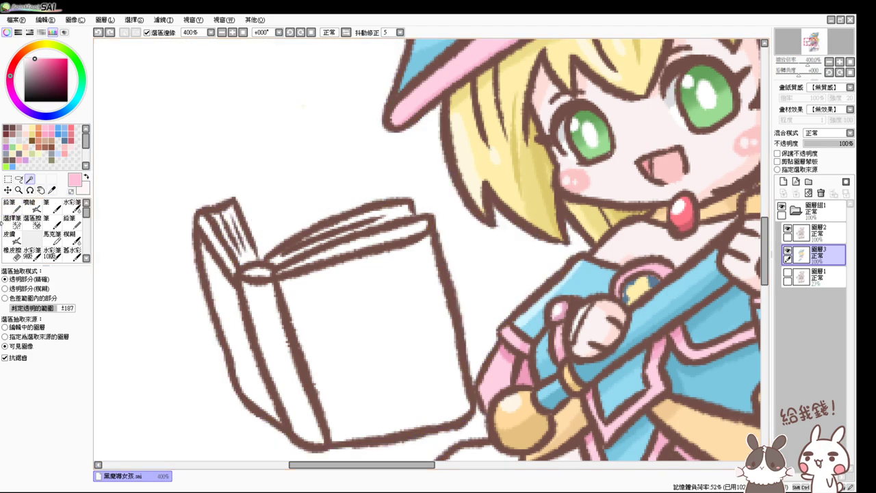
click(12, 220)
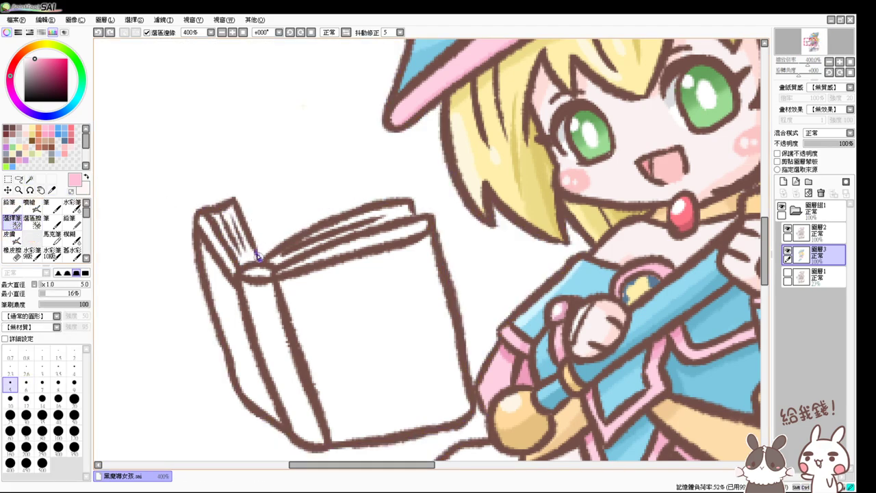
drag(258, 257, 261, 260)
click(30, 179)
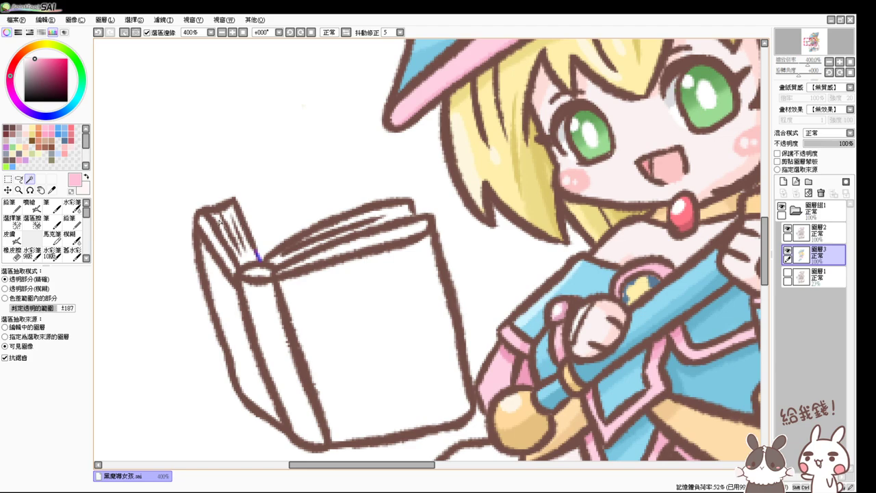
click(220, 221)
click(400, 222)
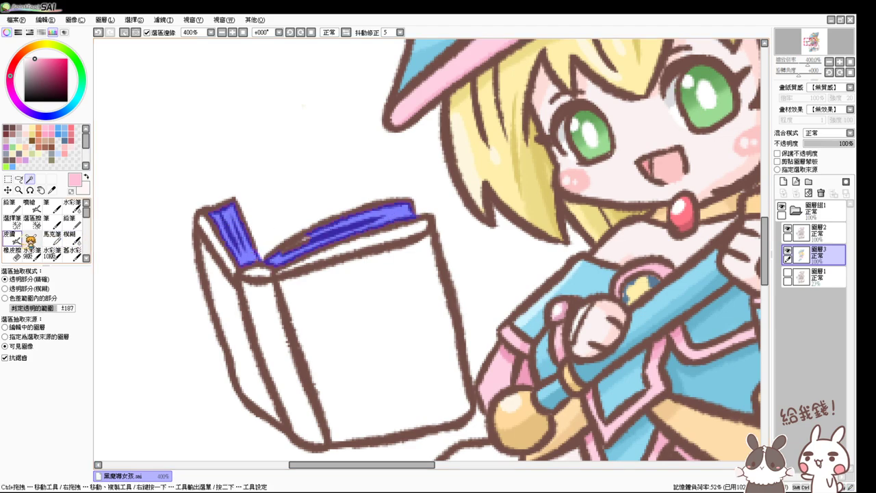
click(12, 220)
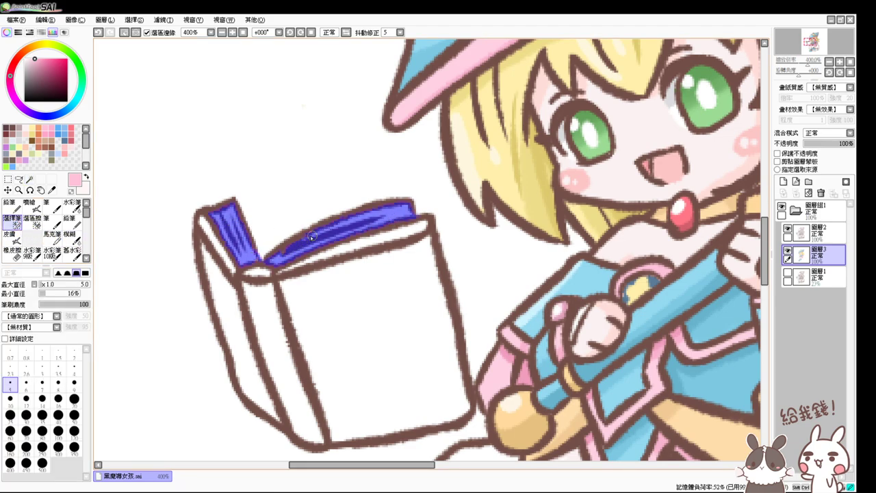
Step: Airbrush light grey shadows on the book's pages near the spine and clear the selection
click(25, 59)
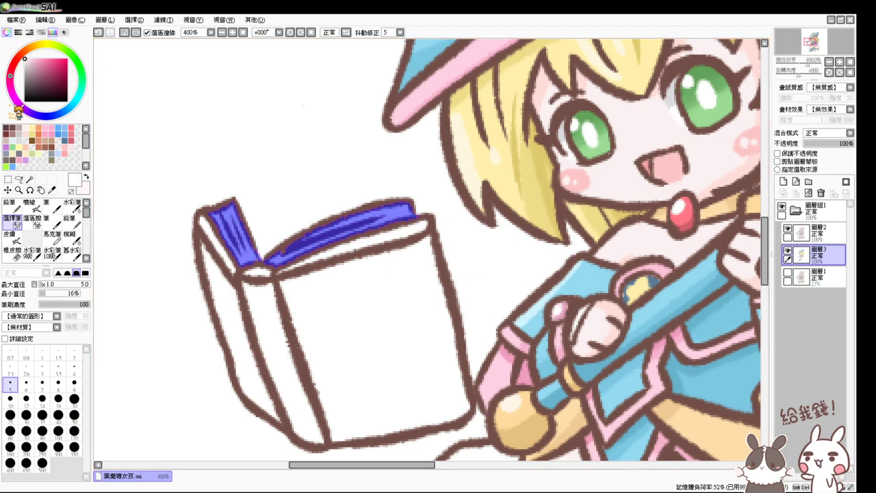
click(33, 113)
click(29, 206)
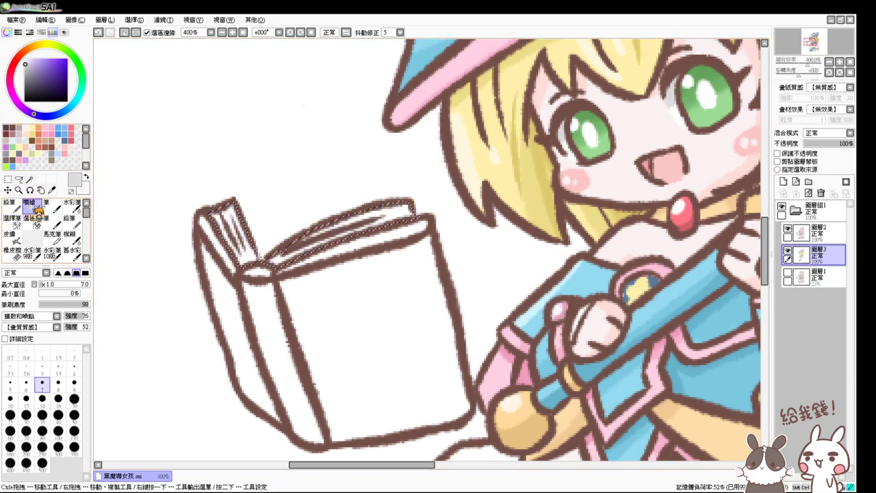
drag(221, 226, 227, 227)
drag(244, 260, 342, 243)
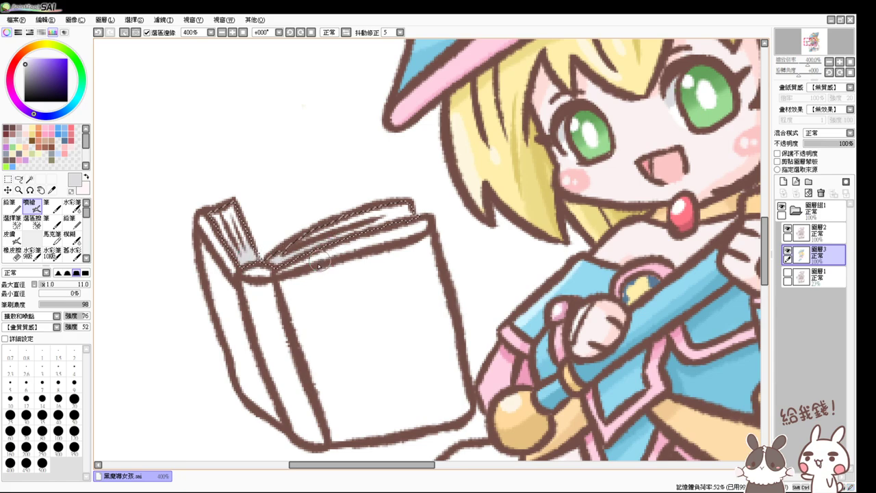
key(ctrl+d)
Step: Select the book's front and back covers together with their narrow inner strips
click(30, 179)
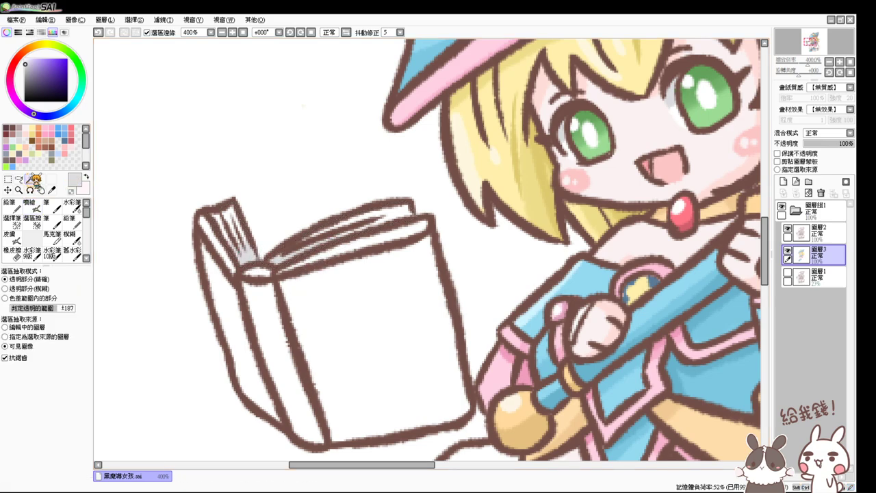
click(220, 251)
shift+click(327, 291)
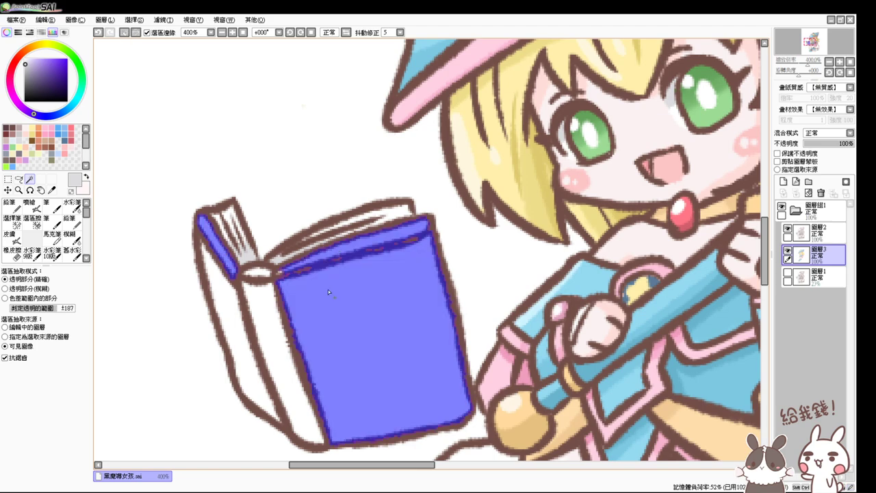
shift+click(233, 311)
click(12, 220)
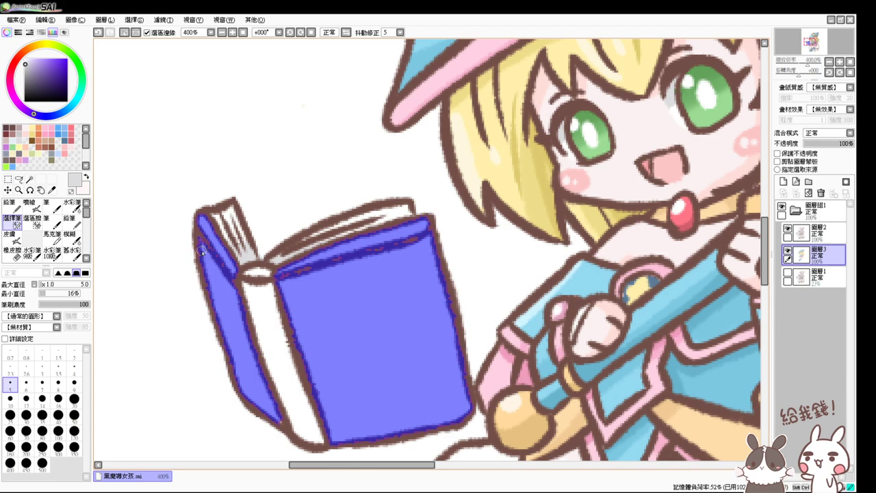
Step: Try filling the selected book covers with light green and with muted dark blue
click(13, 147)
key(ctrl+f)
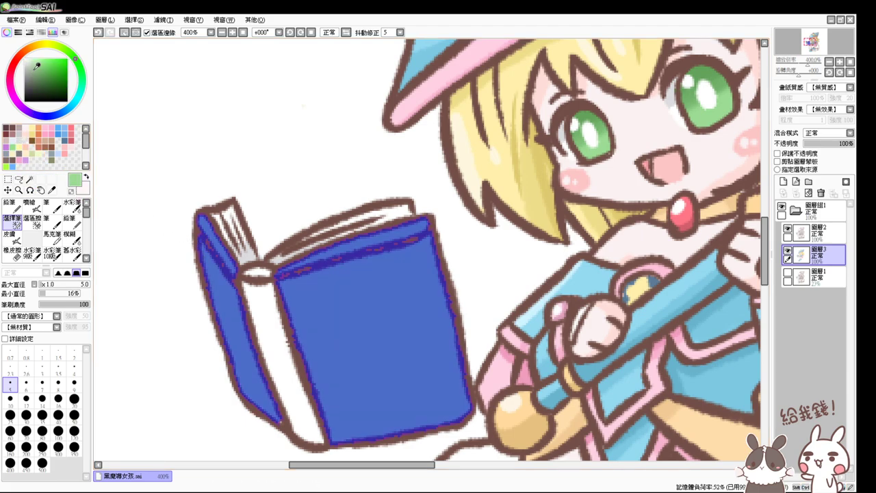
click(32, 203)
key(ctrl+f)
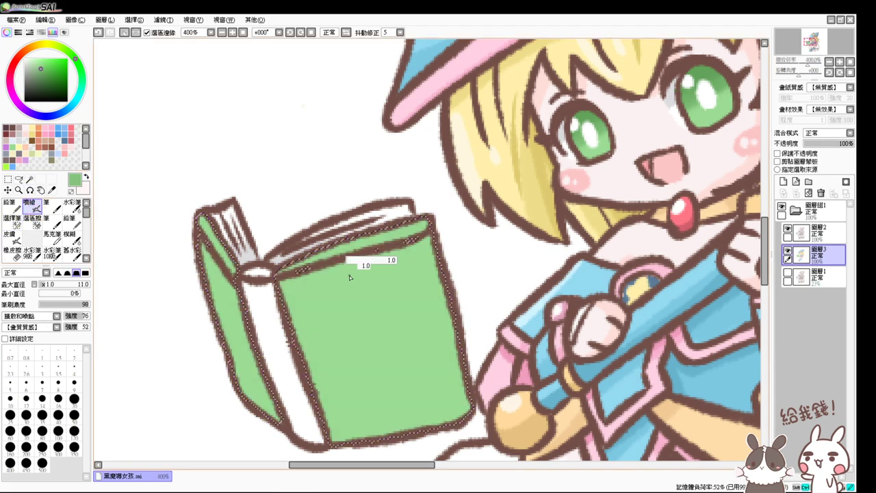
click(69, 147)
key(ctrl+f)
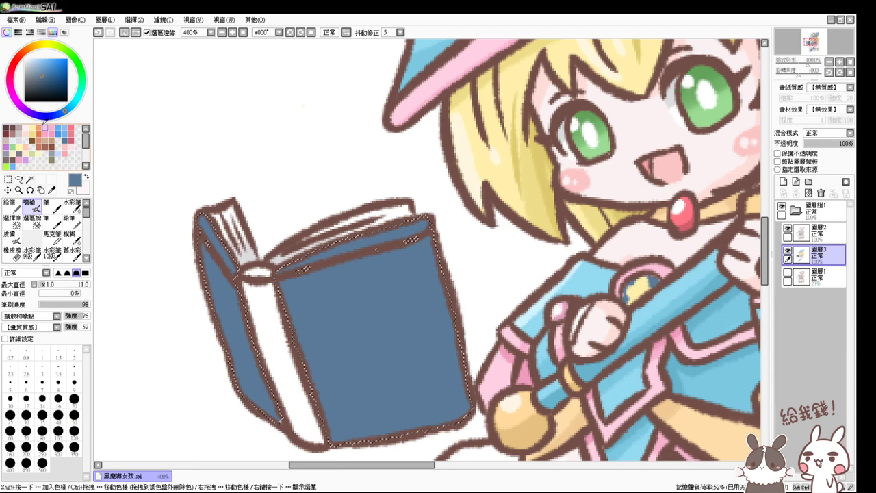
Step: Fill the book covers with light purple and airbrush slightly darker purple shading along their edges
click(13, 146)
key(ctrl+f)
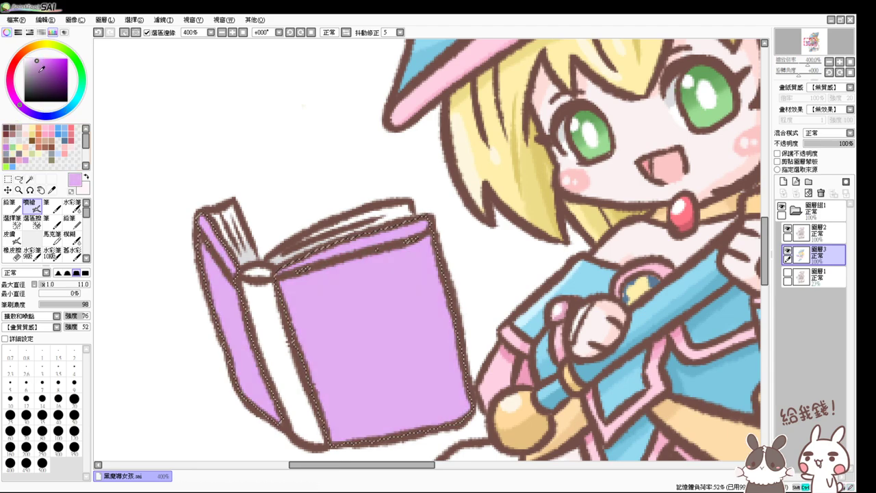
key(ctrl+f)
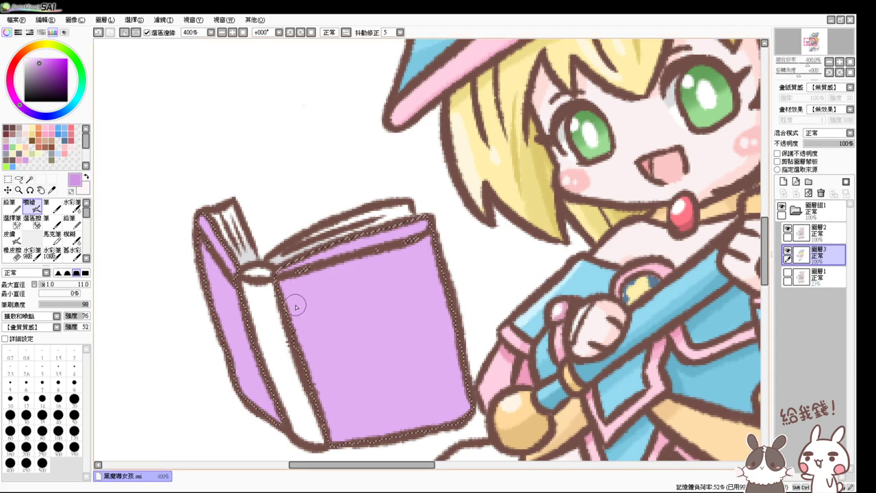
drag(318, 314, 302, 248)
drag(406, 261, 401, 264)
Step: Add the book's spine and its top end to the selection and airbrush them with the cover's light purple
mouse_move(402, 169)
mouse_down()
mouse_move(447, 301)
mouse_move(407, 162)
mouse_up()
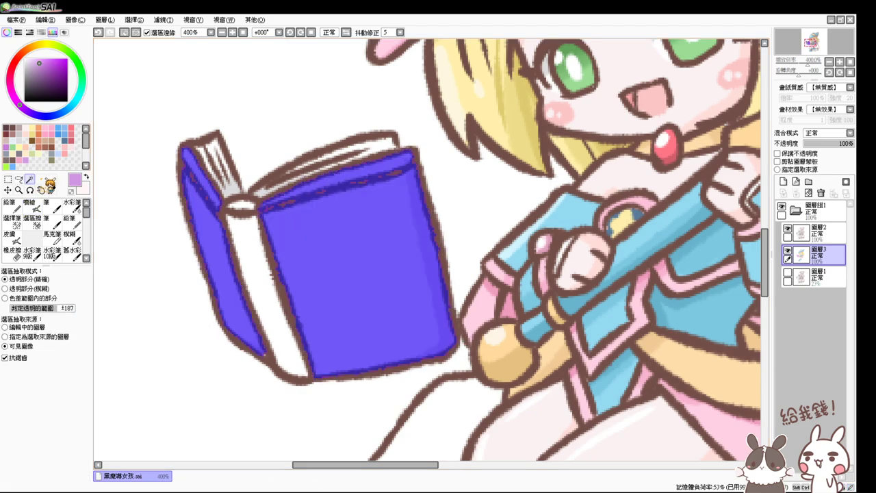
click(251, 249)
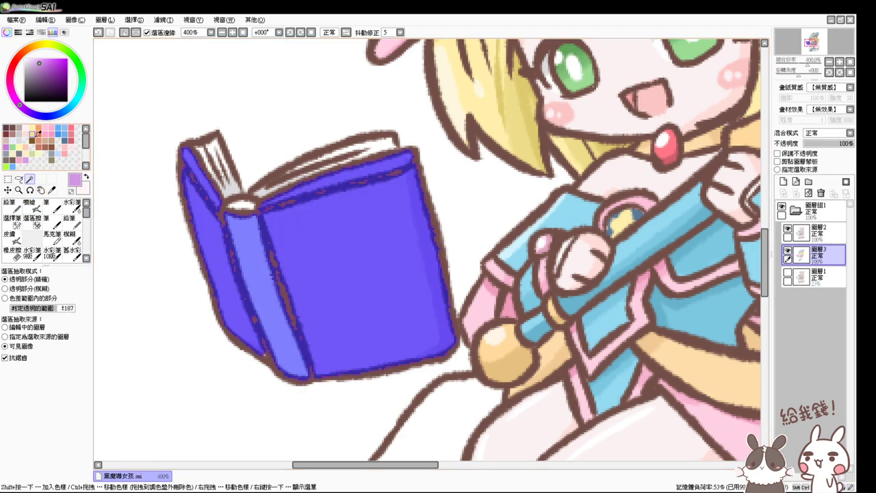
click(242, 203)
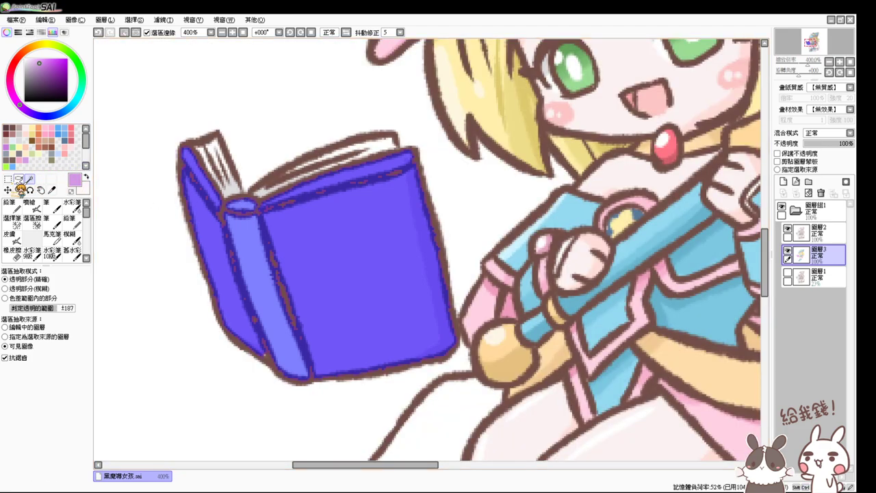
click(31, 205)
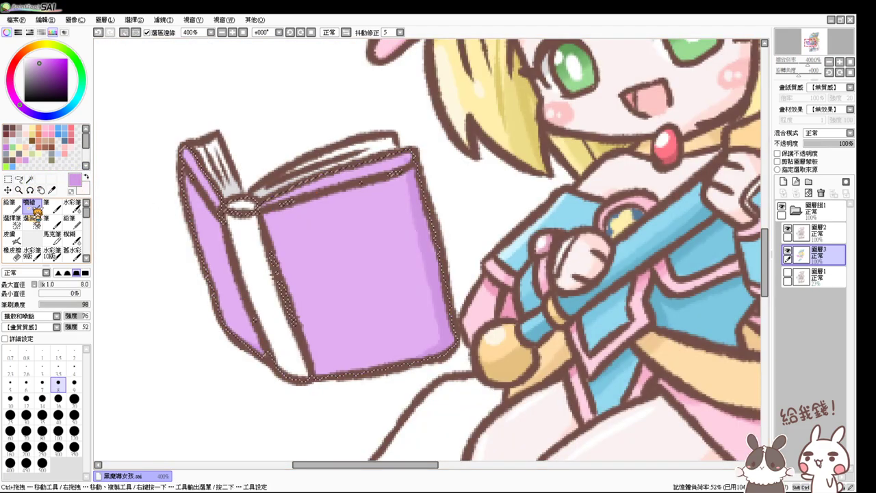
right_click(326, 225)
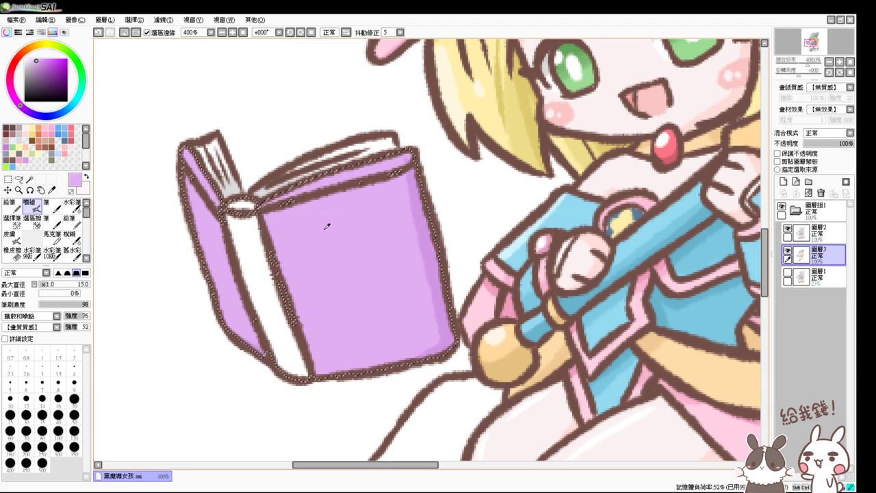
mouse_move(233, 207)
mouse_down()
mouse_move(250, 255)
mouse_move(231, 188)
mouse_move(227, 201)
mouse_move(253, 206)
mouse_move(265, 249)
mouse_move(248, 263)
mouse_move(273, 301)
mouse_up()
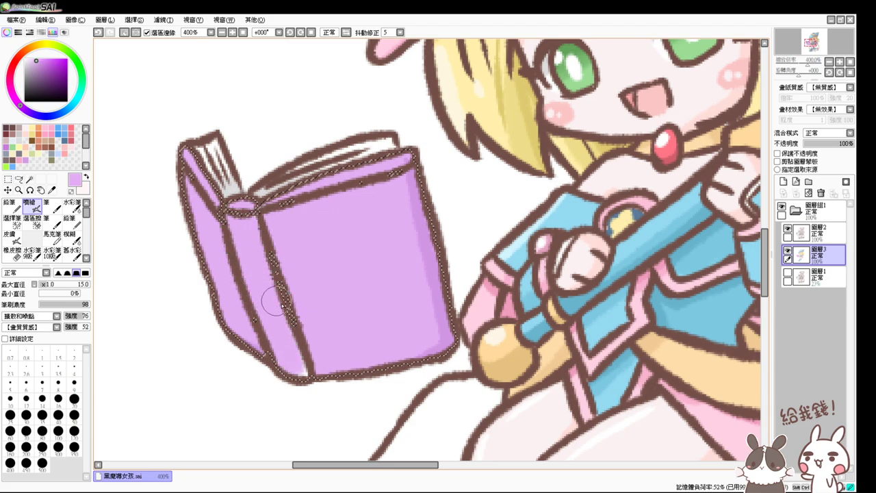
Step: Airbrush the cover's darker purple shading along the spine and the adjoining cover edges, and clear the selection
right_click(440, 319)
mouse_move(256, 222)
mouse_down()
mouse_move(305, 360)
mouse_move(288, 305)
mouse_move(296, 356)
mouse_move(264, 347)
mouse_move(305, 371)
mouse_up()
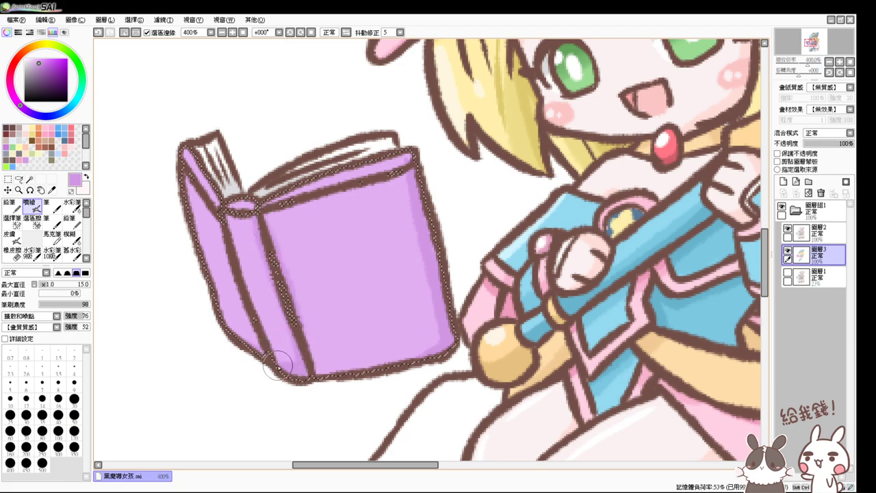
key(ctrl+d)
key(ctrl+z)
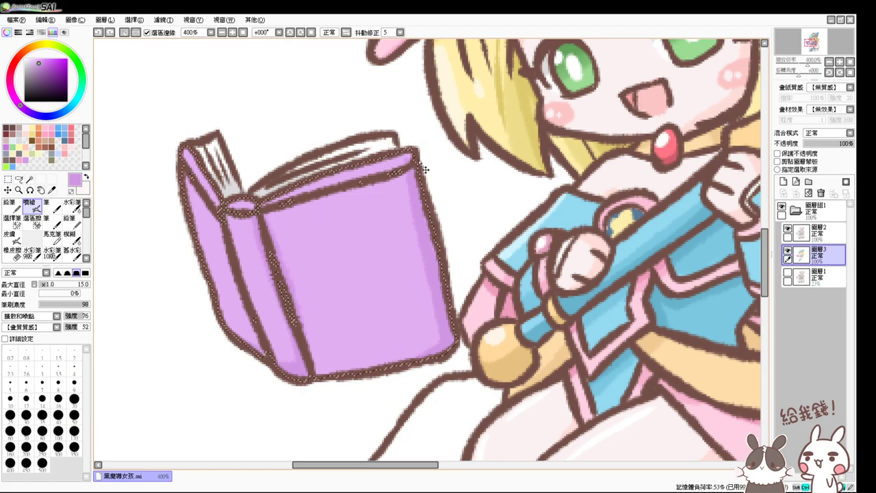
drag(411, 159, 402, 158)
key(ctrl+d)
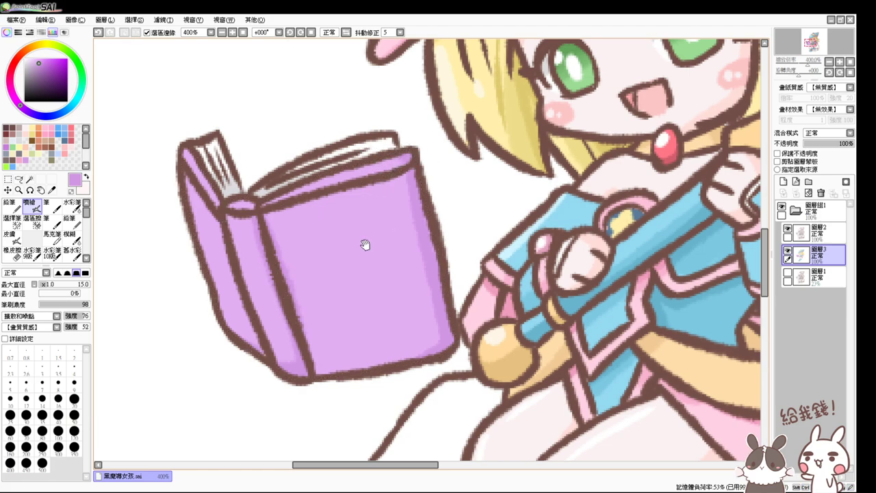
Step: Draw a simple white rabbit face with two long ears on the book's front cover using a size 7 airbrush
drag(365, 244, 349, 255)
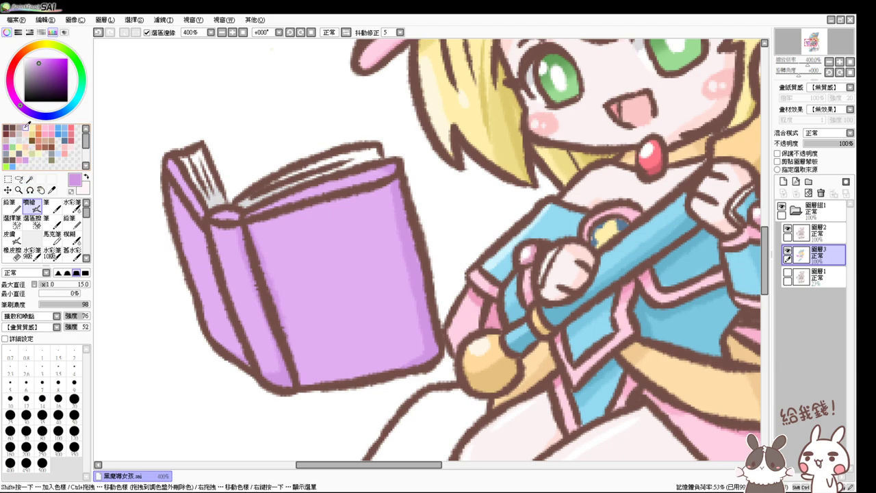
mouse_move(318, 291)
mouse_down()
mouse_move(320, 301)
mouse_move(301, 311)
mouse_move(327, 330)
mouse_up()
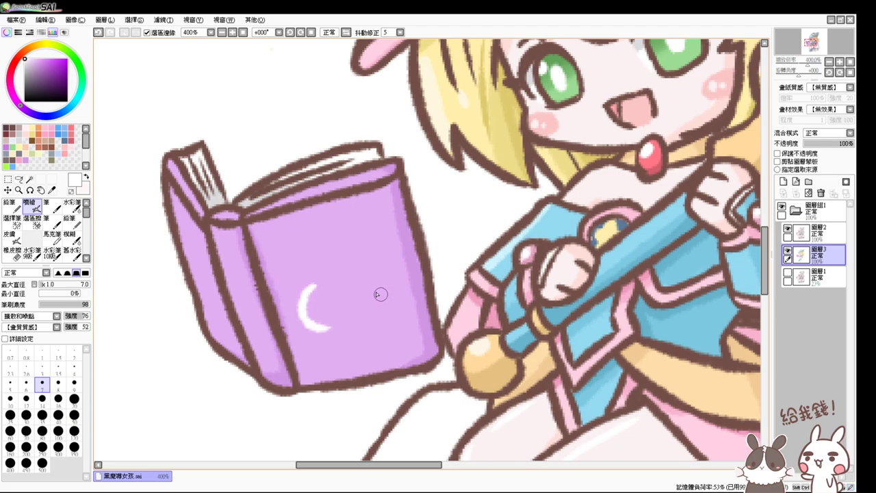
mouse_move(360, 275)
mouse_down()
mouse_move(387, 302)
mouse_move(367, 314)
mouse_up()
mouse_move(301, 269)
mouse_down()
mouse_move(306, 240)
mouse_move(331, 260)
mouse_move(364, 244)
mouse_move(354, 272)
mouse_move(300, 245)
mouse_move(329, 274)
mouse_move(356, 238)
mouse_move(353, 275)
mouse_up()
key(ctrl+z)
key(ctrl+z)
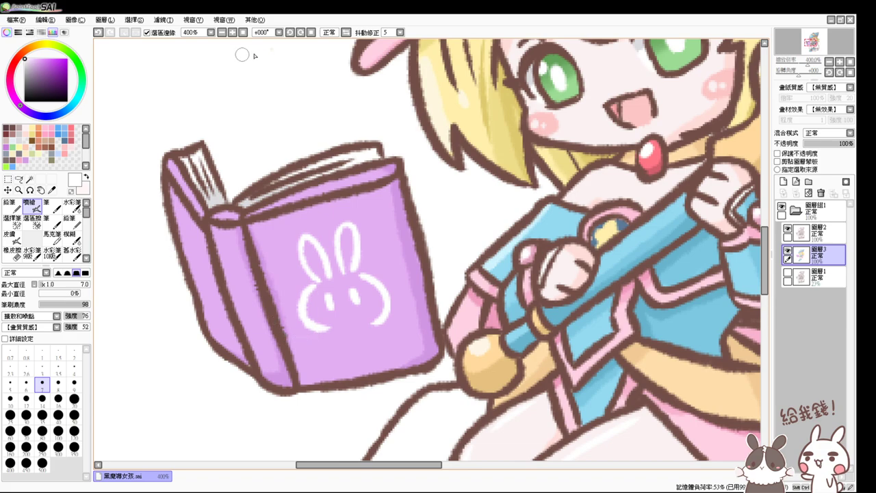
Step: Select the furry creature's section of fur behind the girl's legs with the magic wand
click(243, 32)
drag(524, 307, 499, 282)
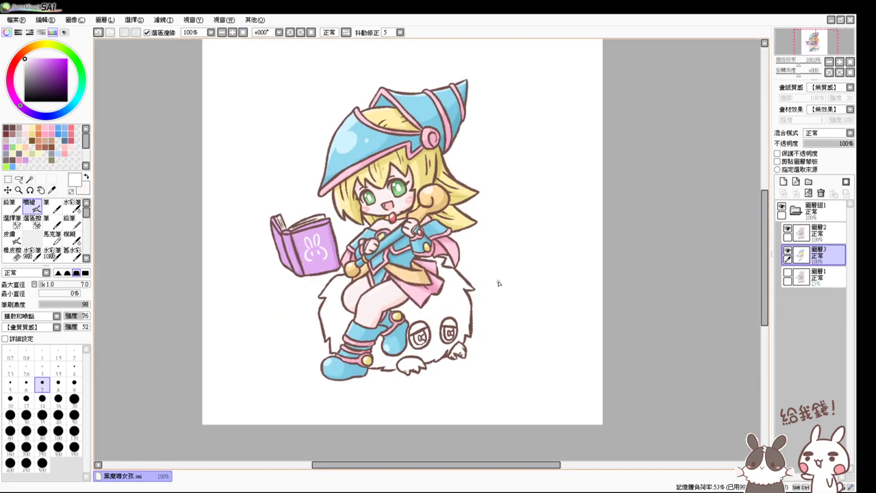
scroll(498, 282, up, 2)
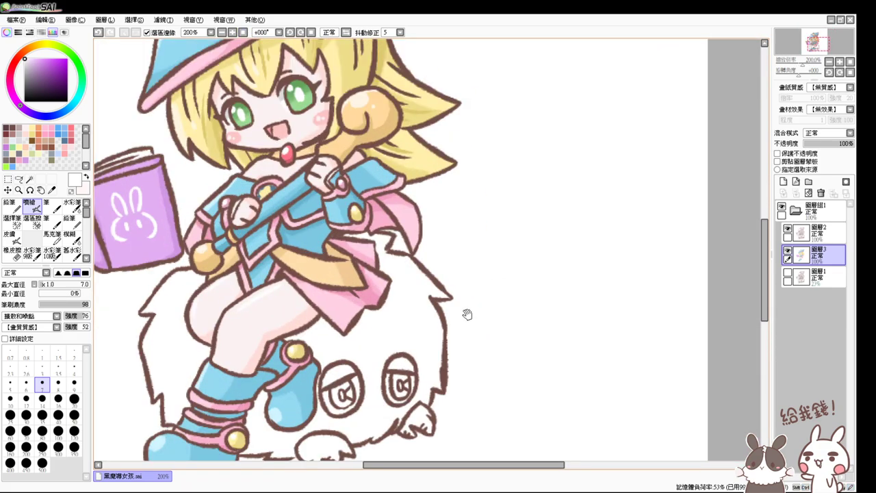
drag(467, 314, 523, 297)
click(29, 179)
click(218, 328)
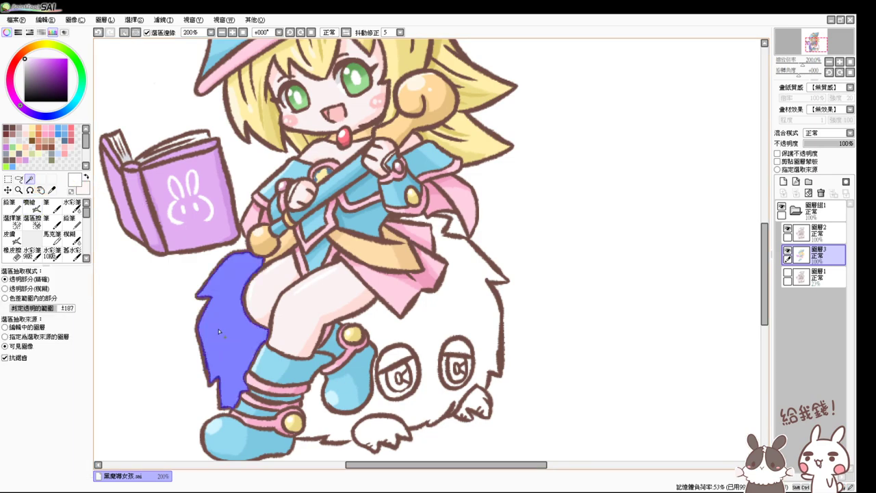
click(421, 331)
key(ctrl+z)
drag(405, 376, 390, 313)
scroll(393, 317, up, 1)
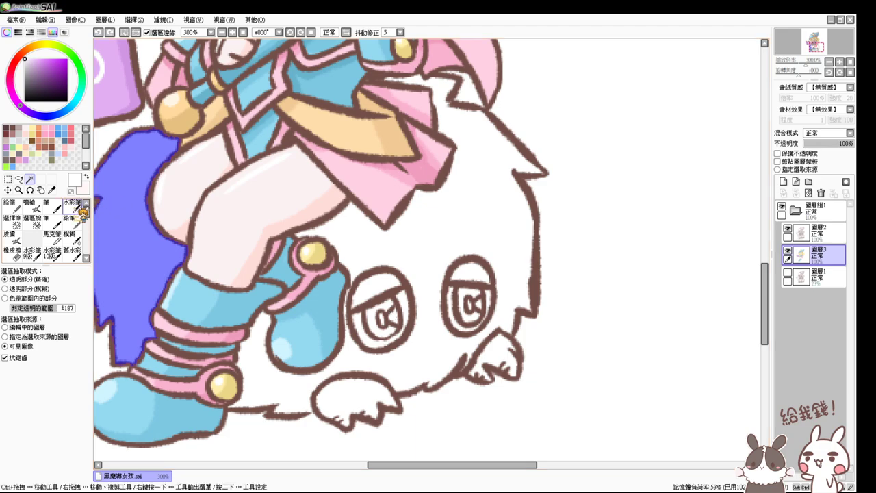
Step: Close the outline gap beside the creature's front paw with the selection pen and add the remaining body fur to the selection
click(13, 219)
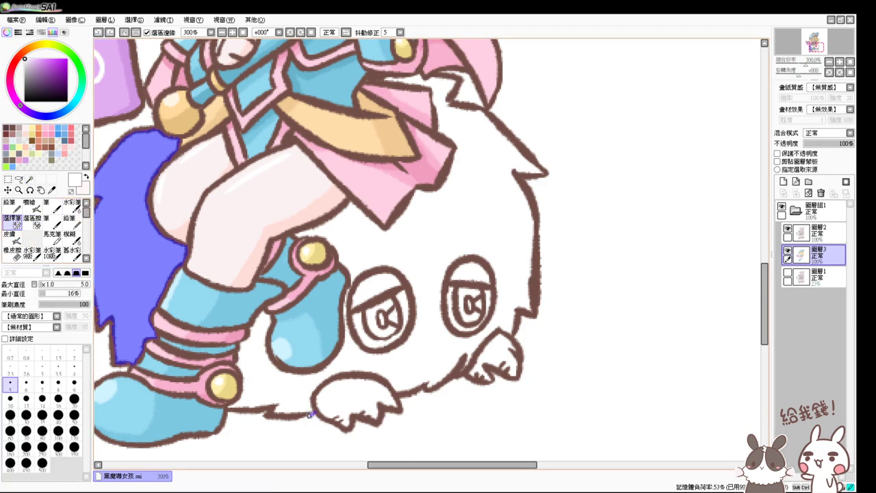
click(29, 178)
click(422, 255)
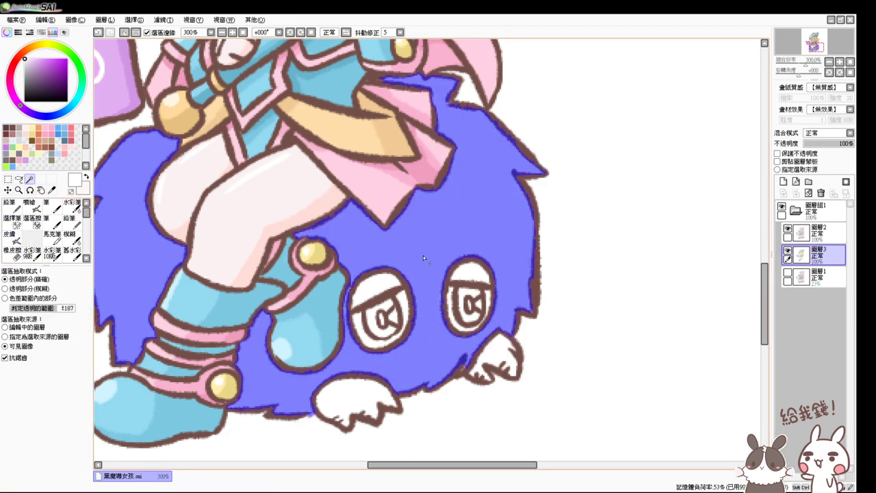
click(12, 219)
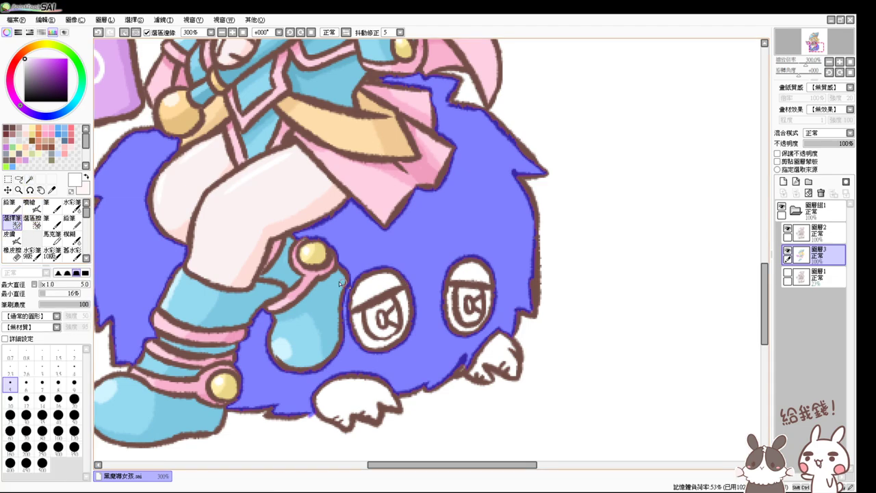
scroll(349, 292, up, 10)
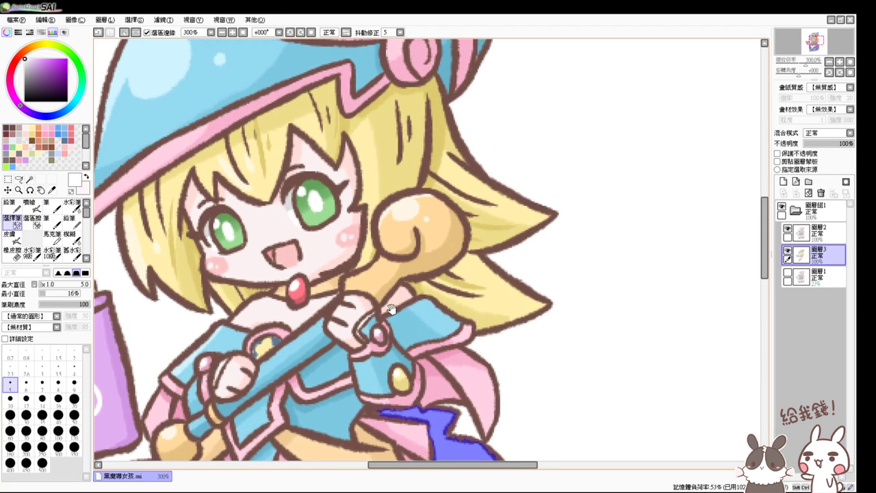
scroll(388, 321, down, 10)
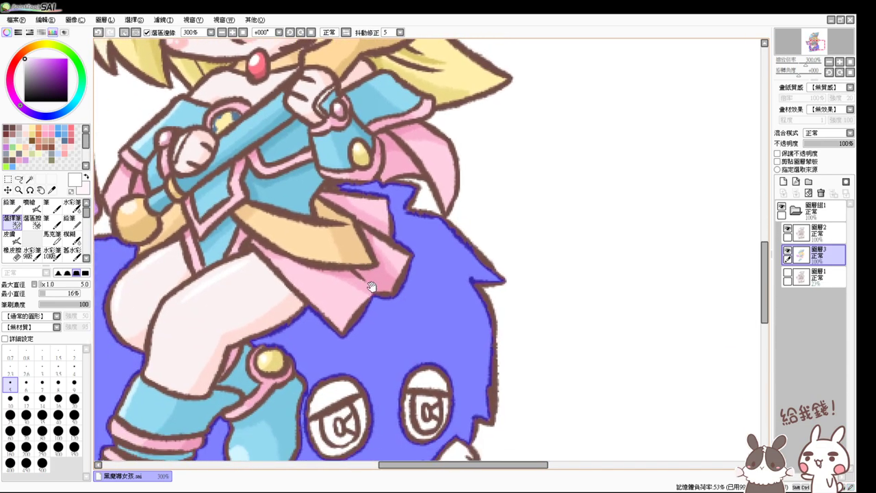
drag(370, 286, 402, 266)
Step: Fill the selected fur with light reddish brown and airbrush a darker reddish-brown shadow behind the girl's legs at size 15
click(44, 146)
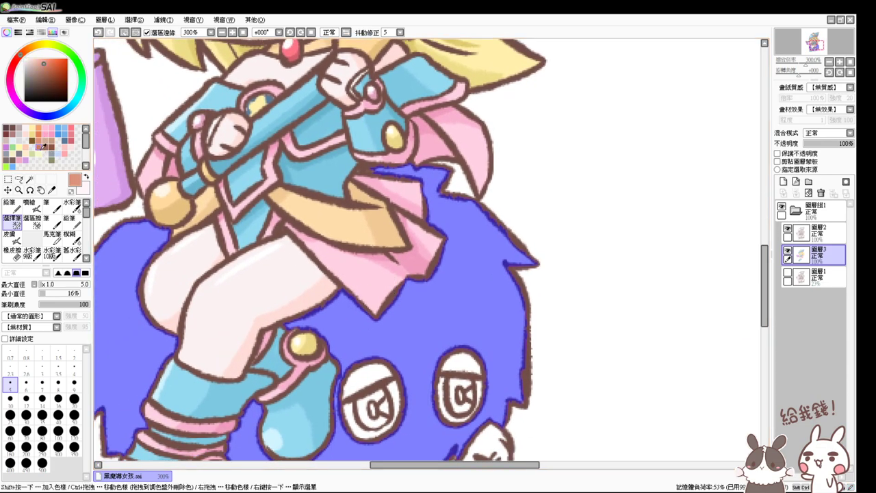
key(ctrl+f)
click(45, 146)
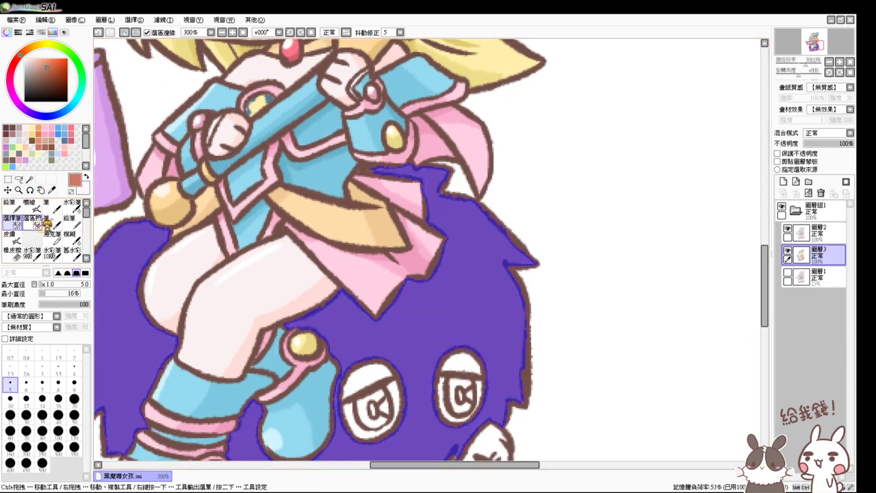
click(33, 207)
drag(305, 288, 379, 242)
drag(272, 270, 282, 270)
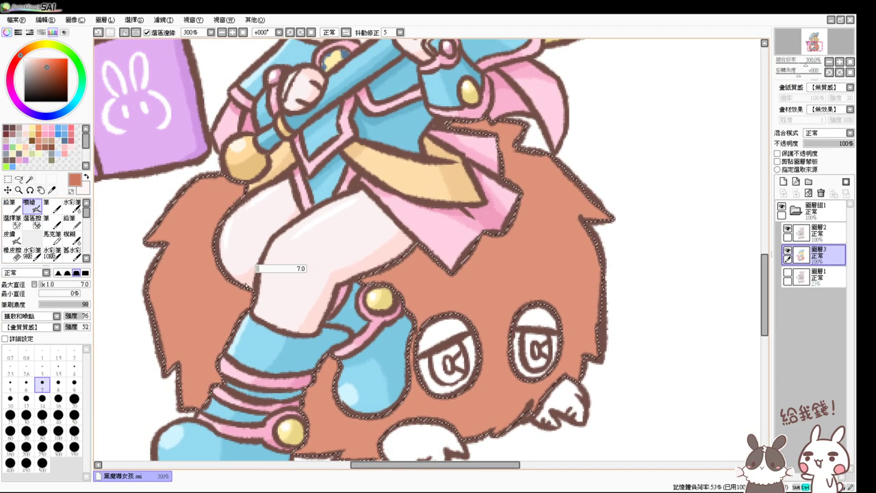
drag(247, 297, 211, 401)
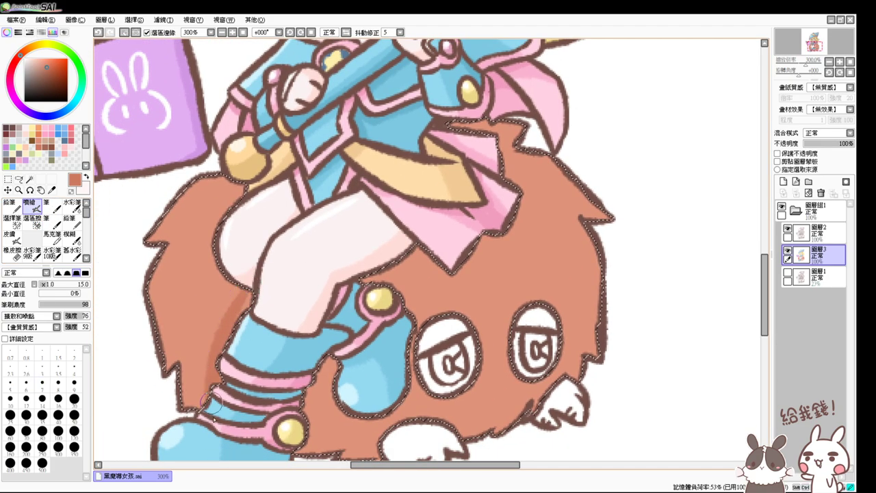
drag(245, 307, 263, 305)
Step: Airbrush darker reddish-brown shadows and fur strokes around the boots, beneath the skirt and above the creature's front paw
mouse_move(328, 356)
mouse_down()
mouse_move(315, 383)
mouse_move(322, 404)
mouse_move(356, 403)
mouse_move(326, 438)
mouse_up()
mouse_move(410, 257)
mouse_down()
mouse_move(372, 275)
mouse_move(384, 314)
mouse_move(448, 259)
mouse_move(428, 322)
mouse_up()
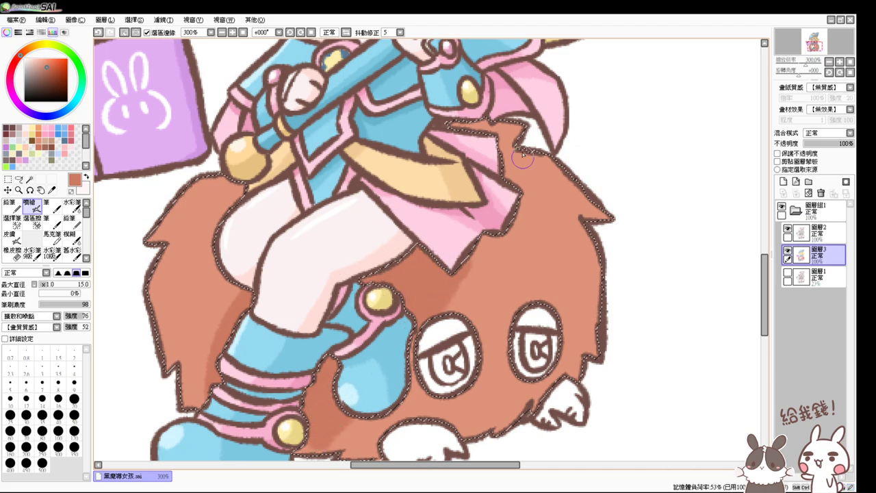
mouse_move(488, 137)
mouse_down()
mouse_move(525, 167)
mouse_move(485, 166)
mouse_move(535, 175)
mouse_move(553, 200)
mouse_move(500, 175)
mouse_up()
mouse_move(509, 208)
mouse_down()
mouse_move(485, 246)
mouse_move(522, 288)
mouse_move(482, 235)
mouse_move(494, 286)
mouse_up()
scroll(494, 287, down, 4)
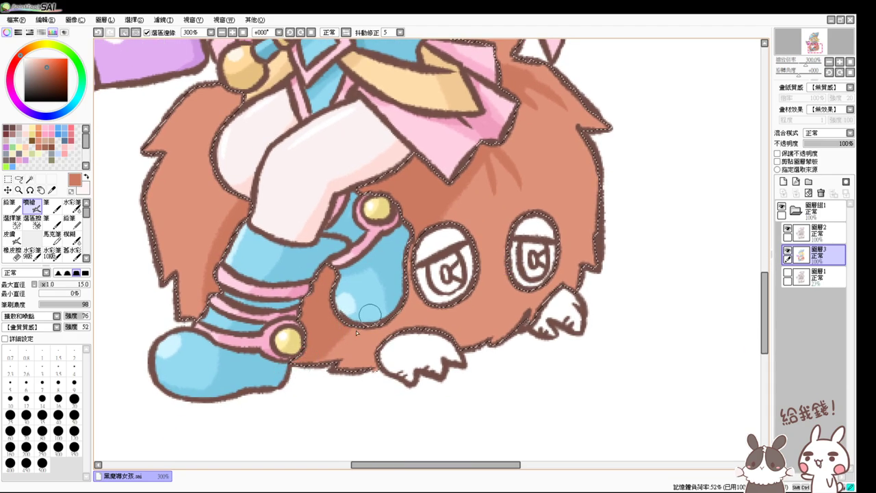
mouse_move(356, 332)
mouse_down()
mouse_move(357, 381)
mouse_move(434, 346)
mouse_up()
Step: Paint the whole front part of the creature's body with the darker reddish brown using a size 24 airbrush
drag(433, 255, 485, 259)
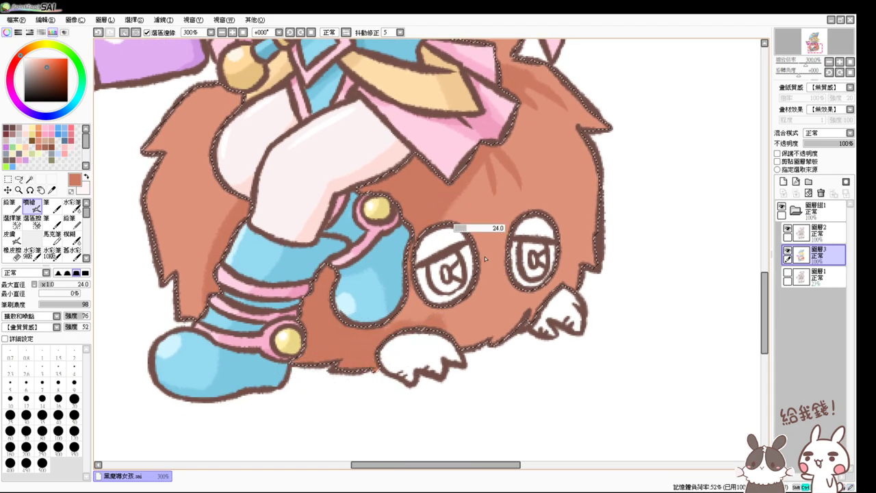
mouse_move(529, 106)
mouse_down()
mouse_move(488, 70)
mouse_move(481, 147)
mouse_move(503, 162)
mouse_move(593, 130)
mouse_move(599, 188)
mouse_move(547, 310)
mouse_move(546, 252)
mouse_move(445, 298)
mouse_move(420, 332)
mouse_move(401, 282)
mouse_up()
drag(546, 167, 480, 323)
drag(448, 198, 407, 208)
drag(479, 299, 525, 169)
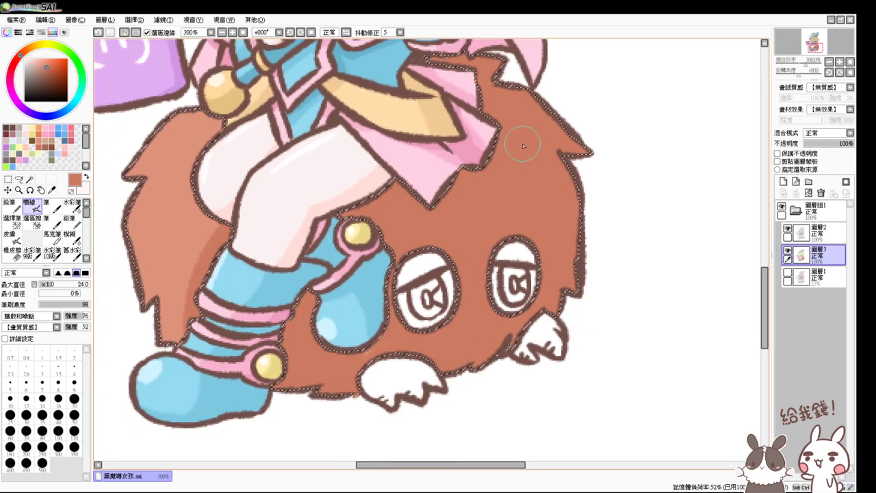
Step: Airbrush tapered darker fur strokes on the creature's rear section beside the girl's legs with a size 9 brush
click(73, 384)
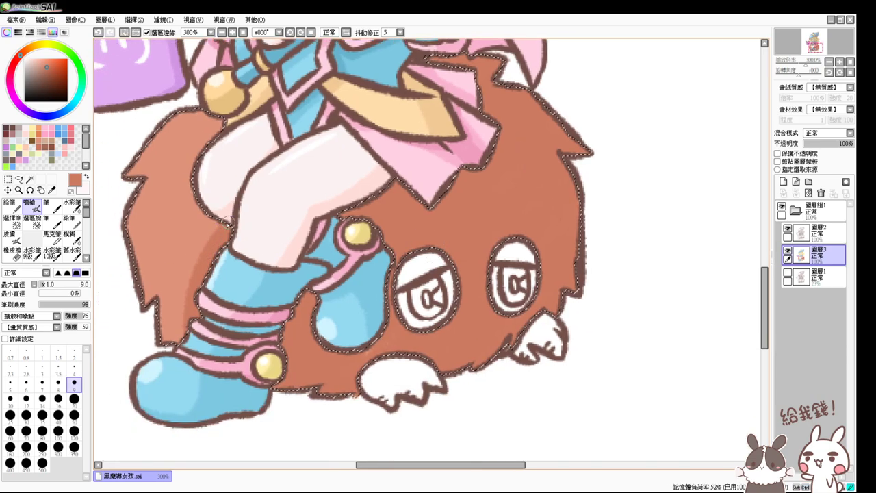
mouse_move(228, 221)
mouse_down()
mouse_move(172, 275)
mouse_move(224, 243)
mouse_move(222, 229)
mouse_move(177, 277)
mouse_up()
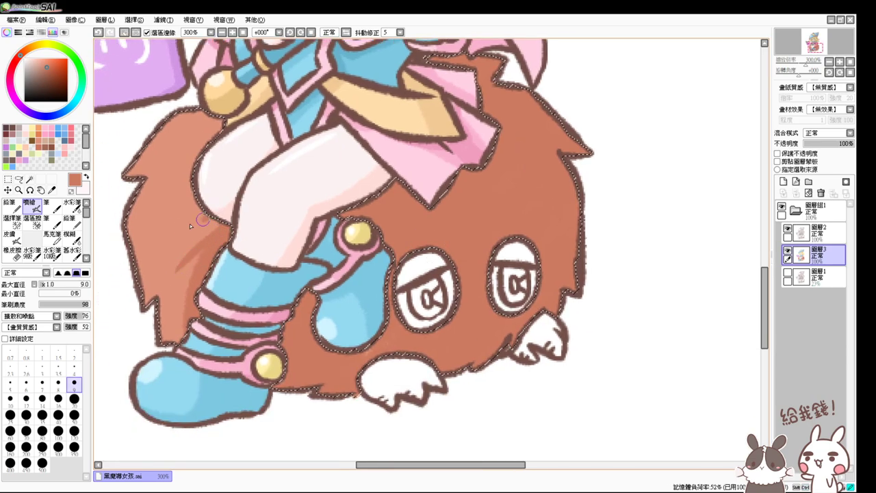
drag(203, 219, 184, 226)
drag(236, 141, 171, 140)
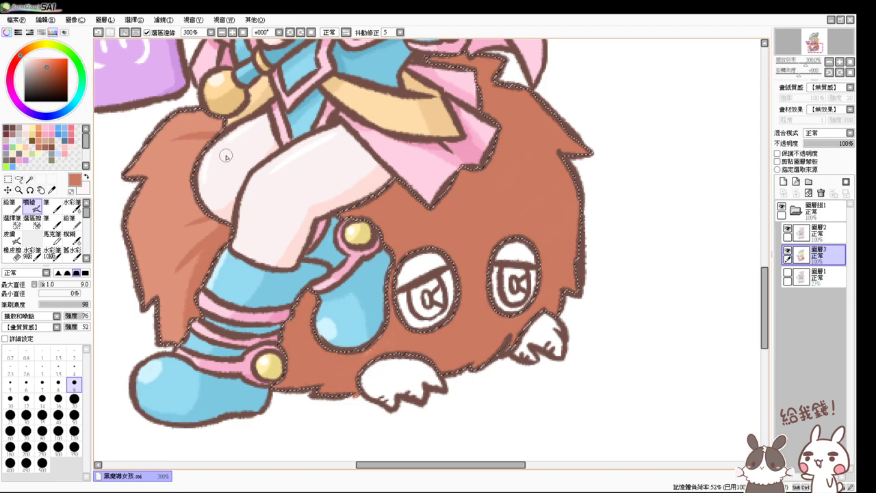
Step: Airbrush slightly darker reddish-brown shadows and fur strokes on the creature's head beneath the leg and skirt at size 13, and clear the selection
drag(601, 288, 545, 315)
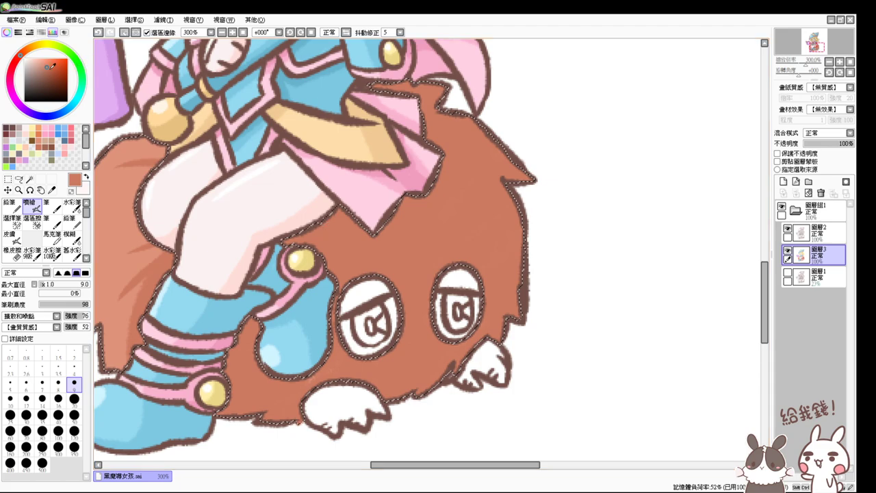
click(50, 69)
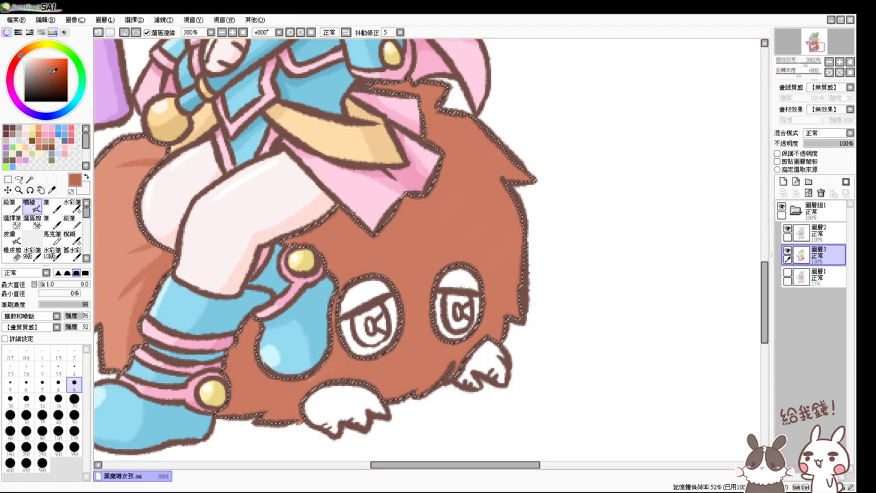
drag(335, 258, 340, 257)
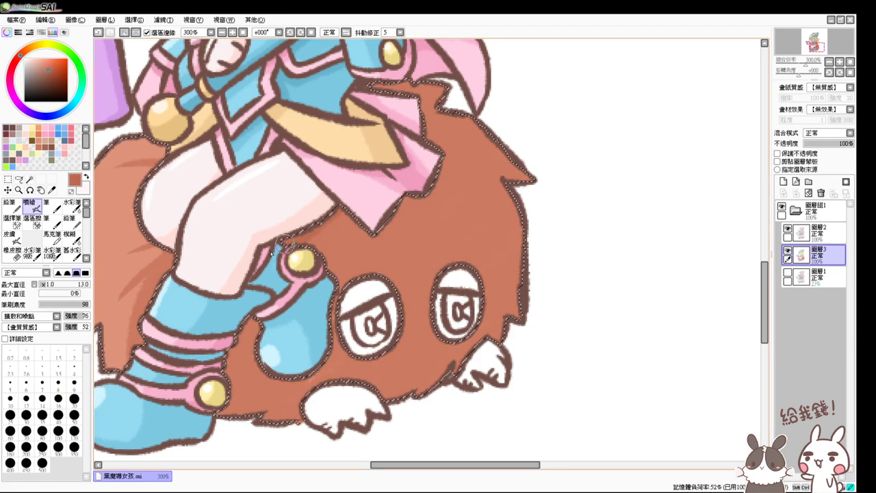
mouse_move(283, 241)
mouse_down()
mouse_move(309, 244)
mouse_move(347, 273)
mouse_move(350, 238)
mouse_move(301, 226)
mouse_move(341, 283)
mouse_move(329, 232)
mouse_up()
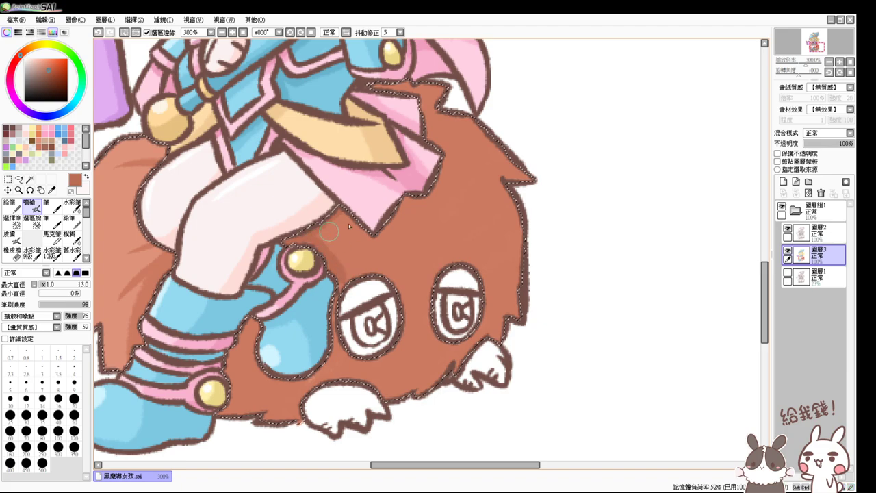
mouse_move(392, 204)
mouse_down()
mouse_move(412, 217)
mouse_move(406, 232)
mouse_move(382, 210)
mouse_move(398, 237)
mouse_up()
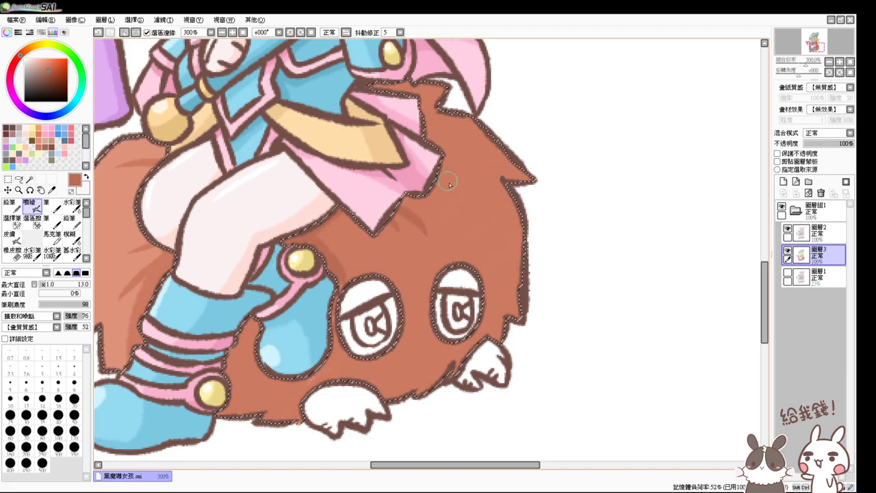
key(ctrl+d)
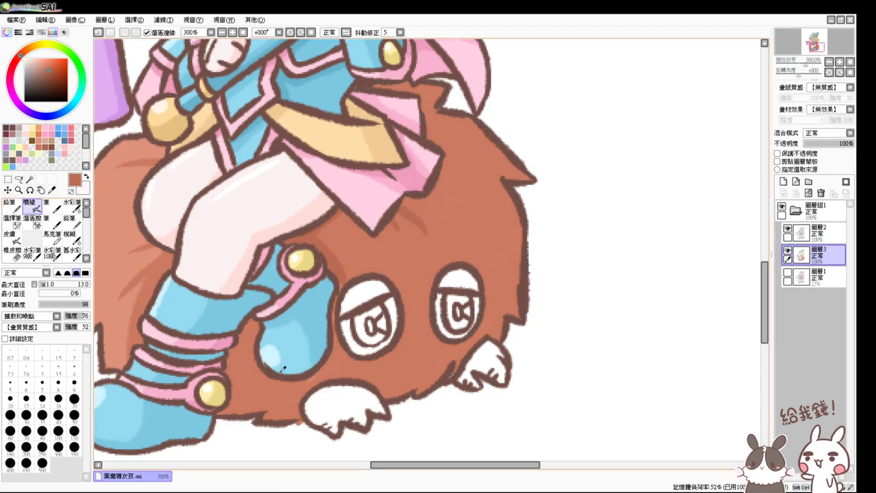
alt+click(292, 392)
scroll(325, 342, up, 6)
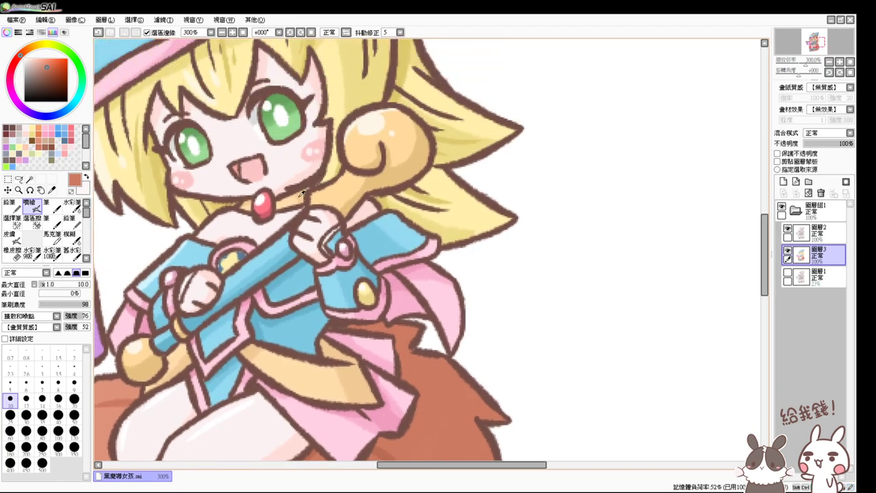
alt+click(306, 189)
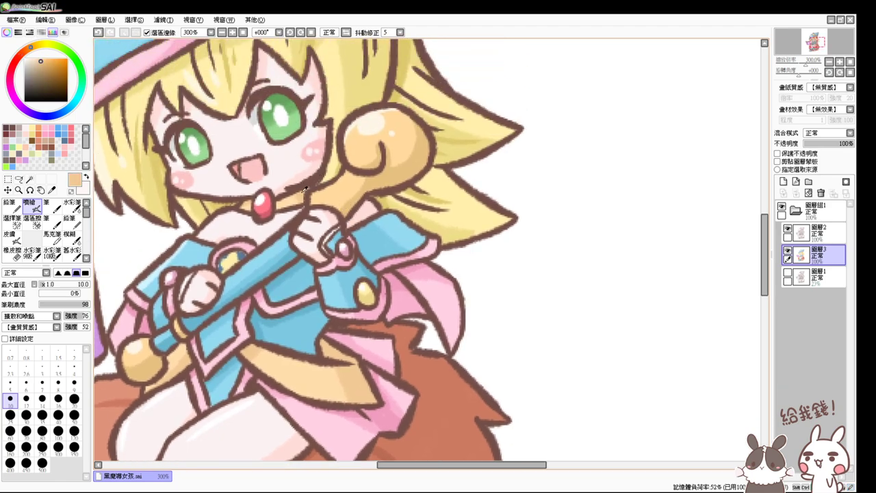
scroll(317, 183, down, 5)
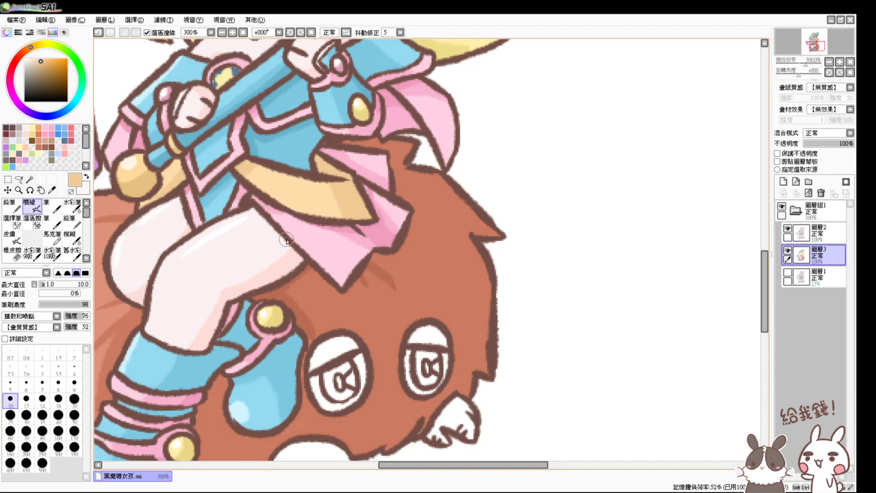
key(alt+Tab)
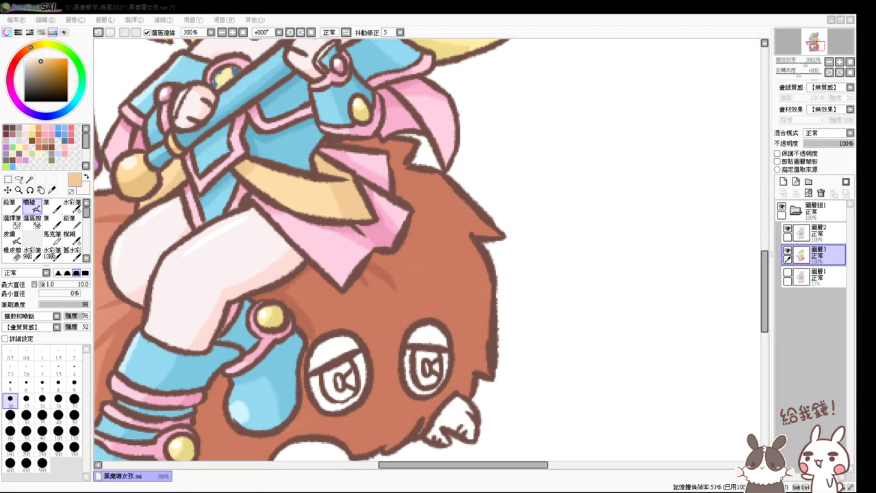
click(446, 437)
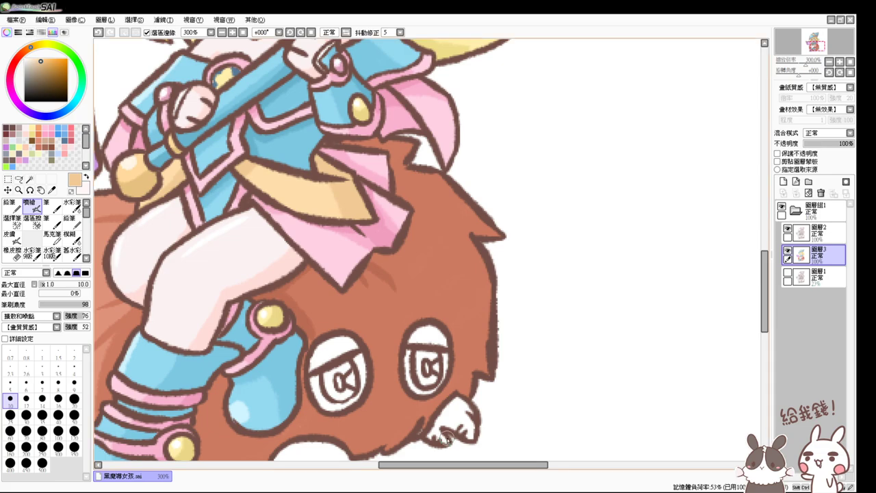
Step: Select the creature's two upper eyelids and fill them with the light reddish brown sampled from its rear fur
click(29, 180)
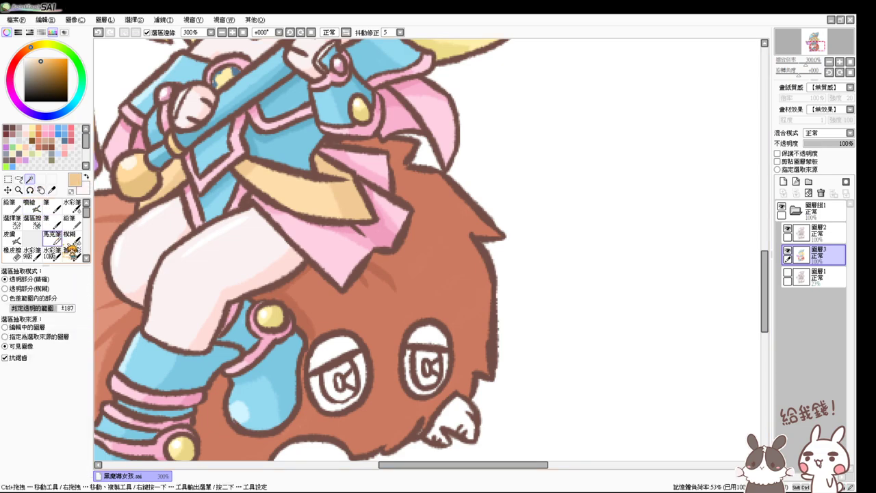
click(343, 344)
click(422, 338)
click(29, 206)
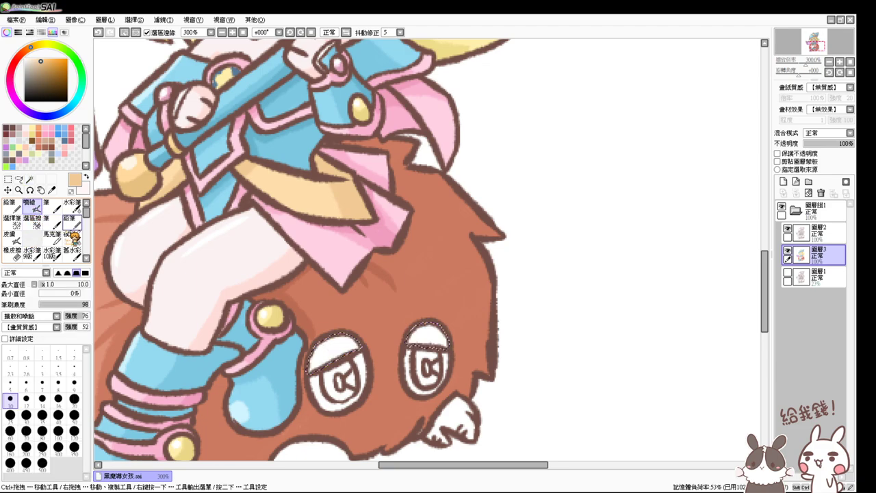
alt+click(104, 231)
key(ctrl+f)
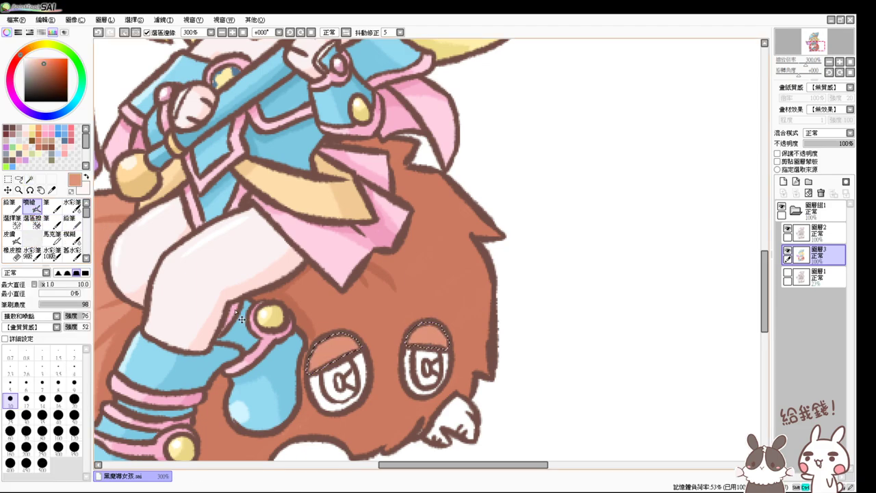
key(ctrl+d)
Step: Select the outer ring of both of the creature's eyes and fill them with pale yellow
key(w)
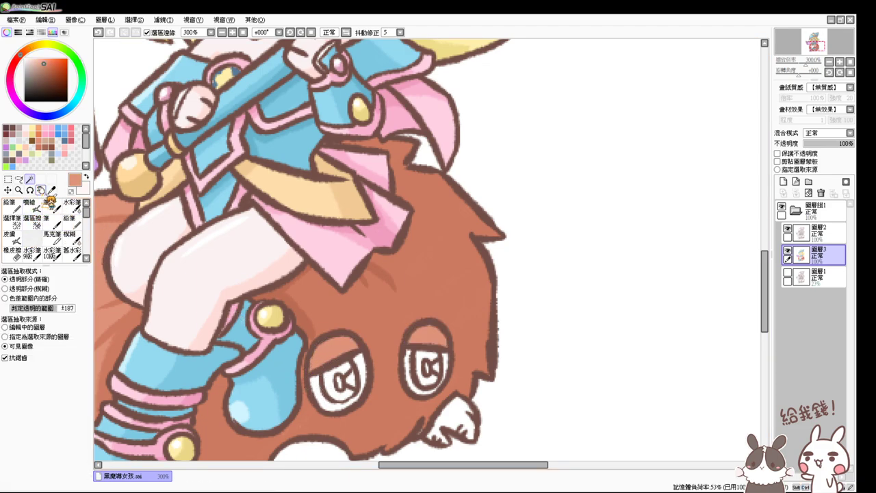
click(320, 395)
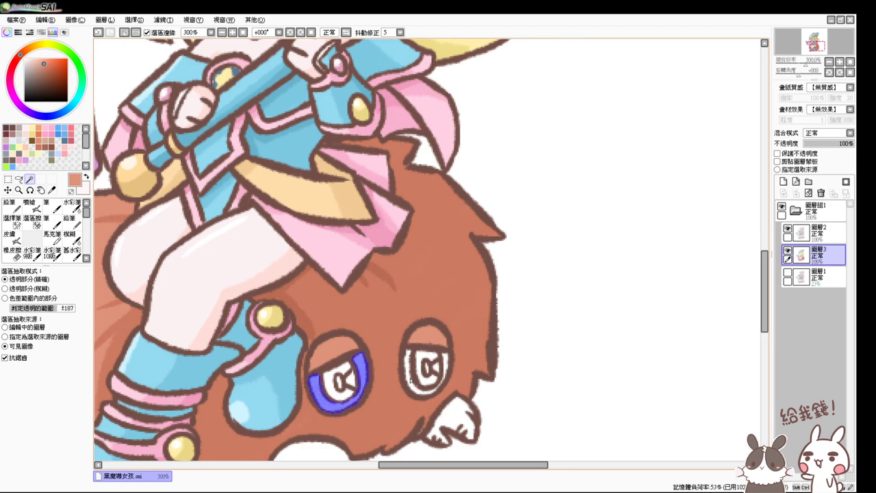
click(408, 375)
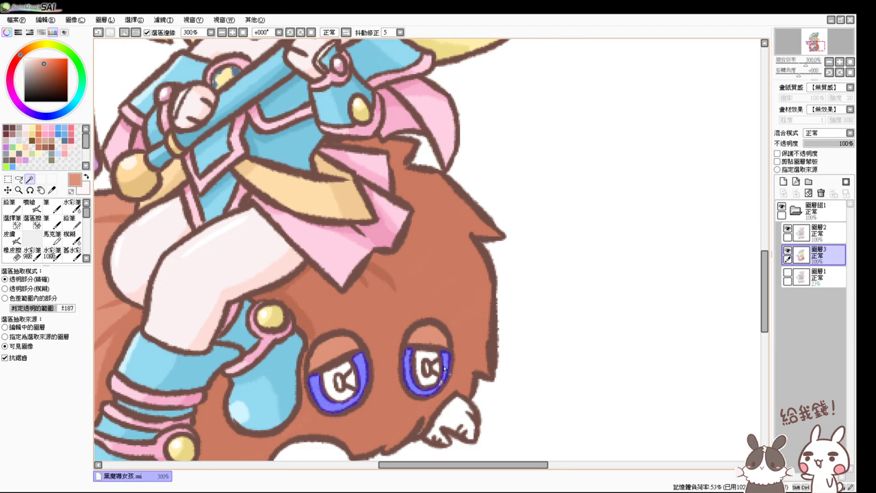
click(23, 223)
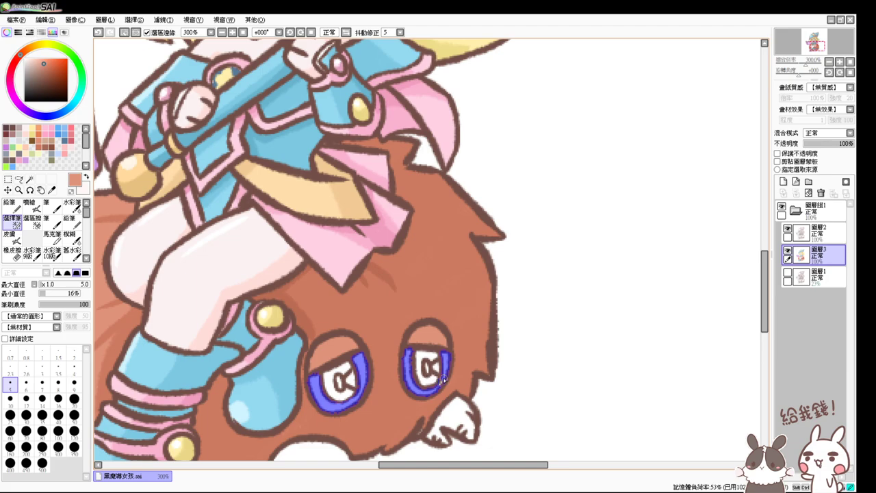
key(alt+Tab)
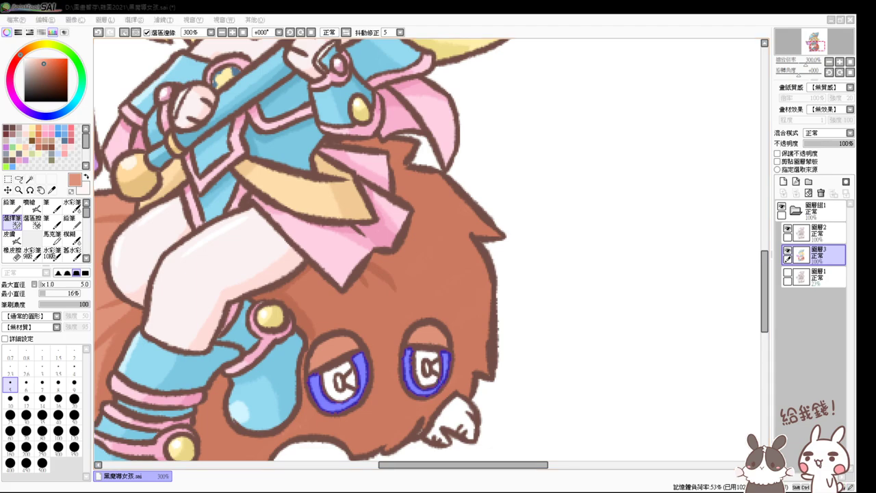
click(33, 127)
key(ctrl+f)
key(ctrl+d)
Step: Select the irises of both of the creature's eyes and fill them with purple
drag(259, 352, 259, 266)
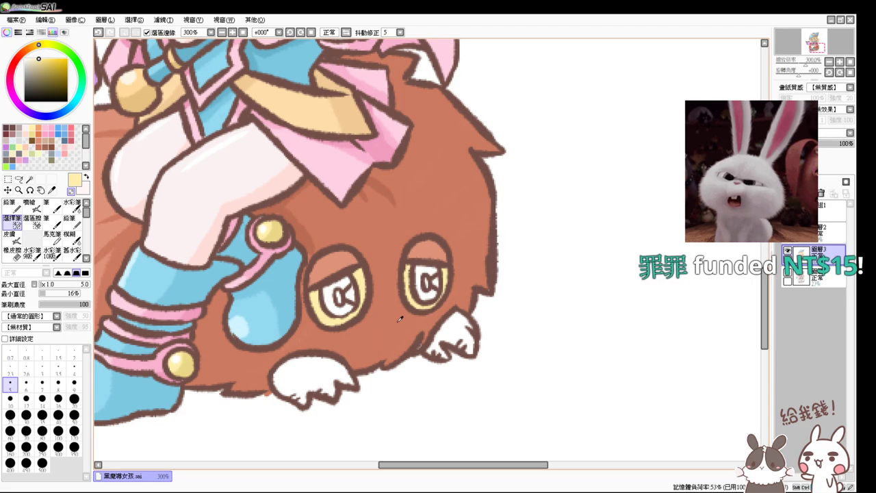
click(30, 180)
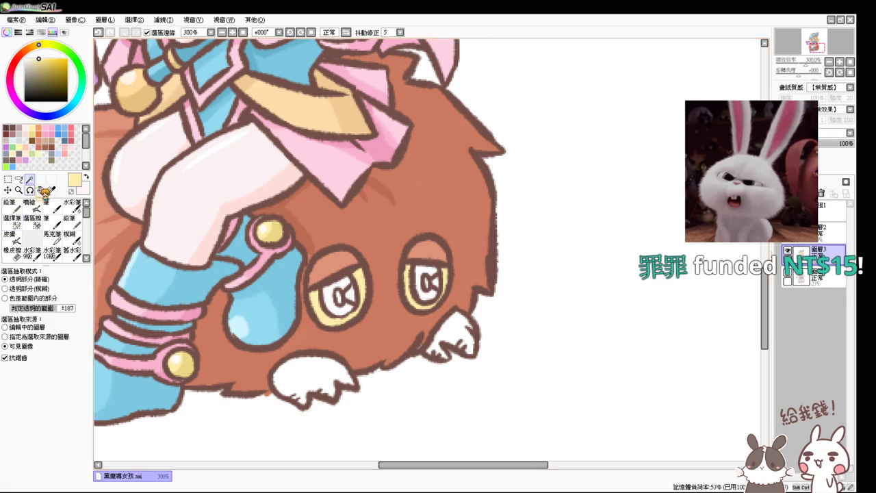
click(30, 203)
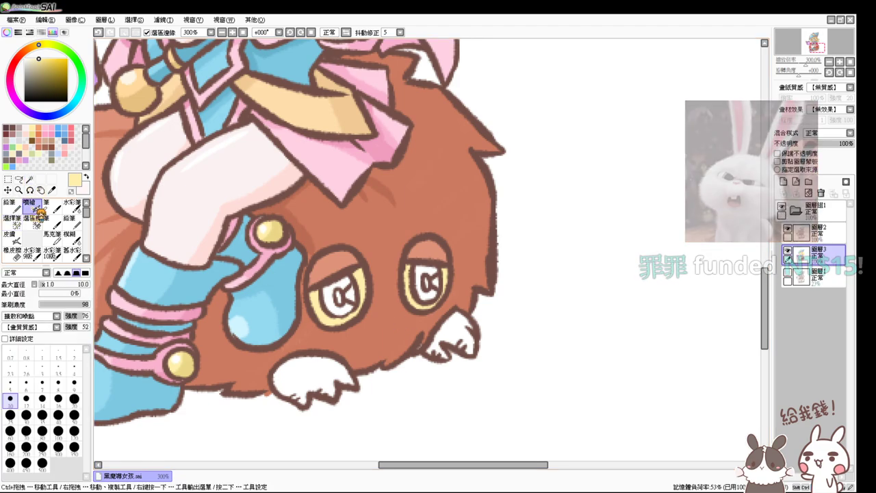
alt+click(422, 333)
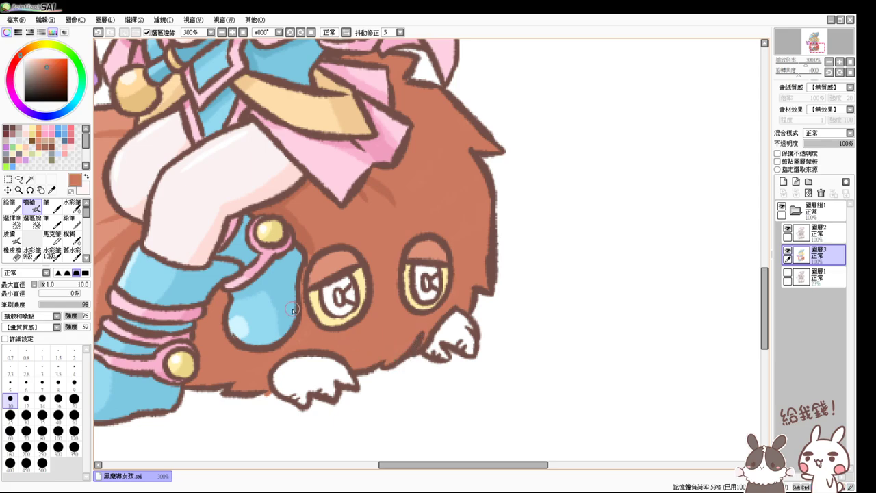
click(30, 180)
click(333, 295)
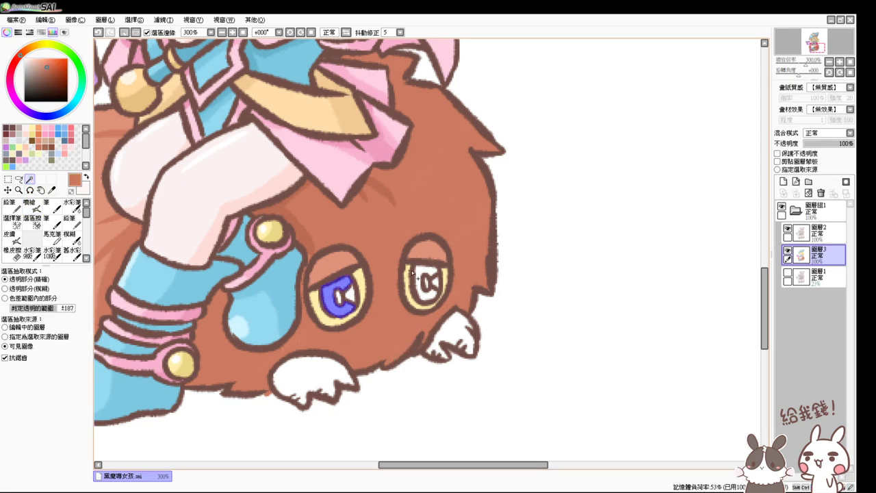
click(415, 275)
click(28, 156)
key(ctrl+f)
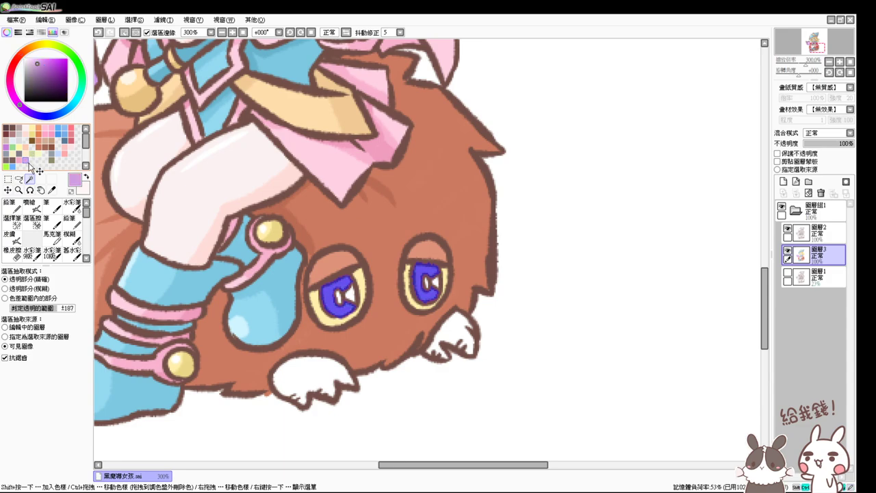
key(ctrl+d)
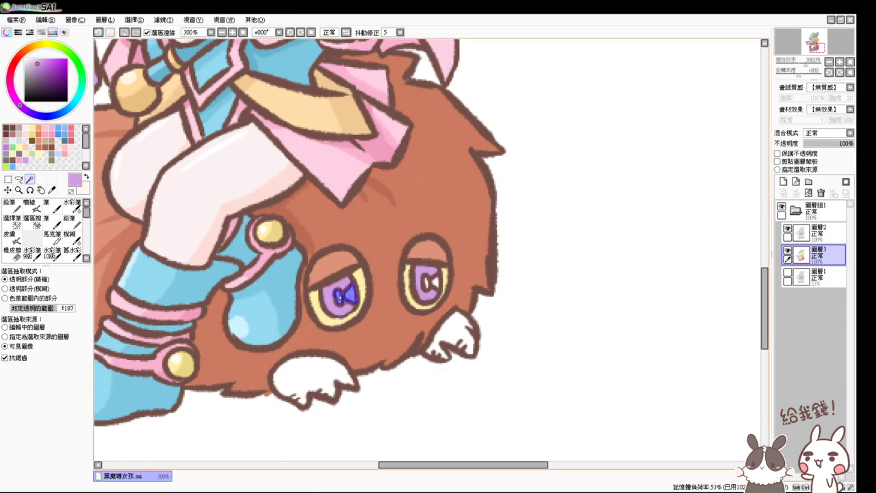
Step: Try filling the small pupil ovals and wedge shapes inside both purple irises with white
click(427, 283)
key(ctrl+i)
click(25, 59)
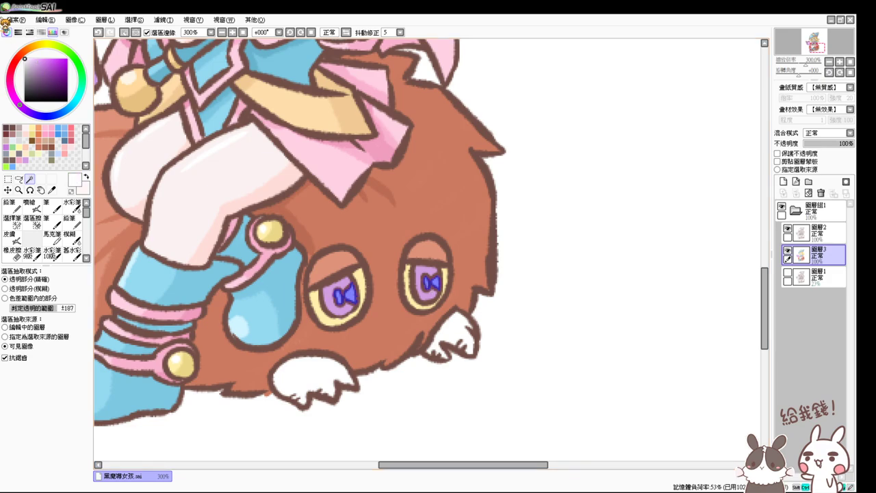
key(ctrl+f)
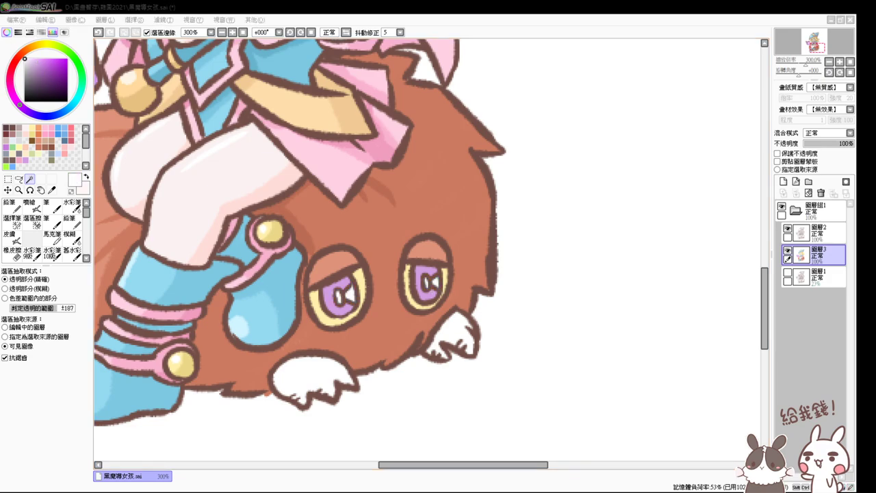
key(ctrl+z)
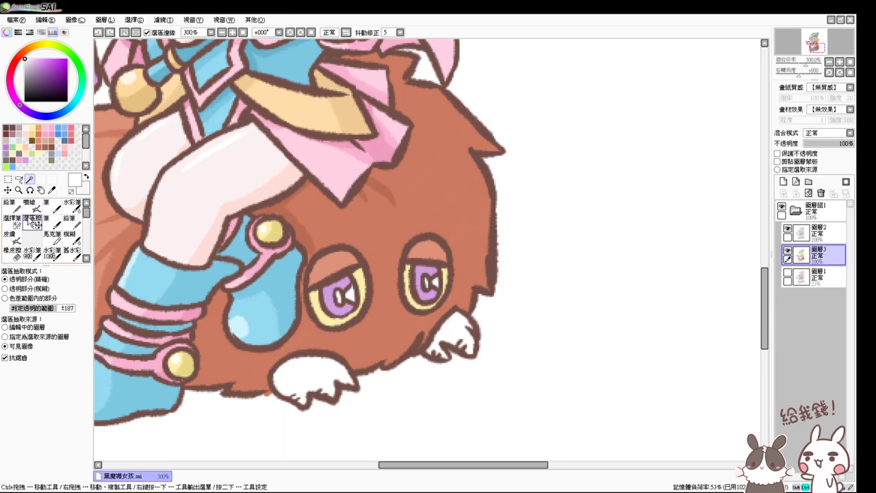
Step: Select the small pupil oval inside each purple iris and fill both with light purple
key(ctrl+d)
click(340, 296)
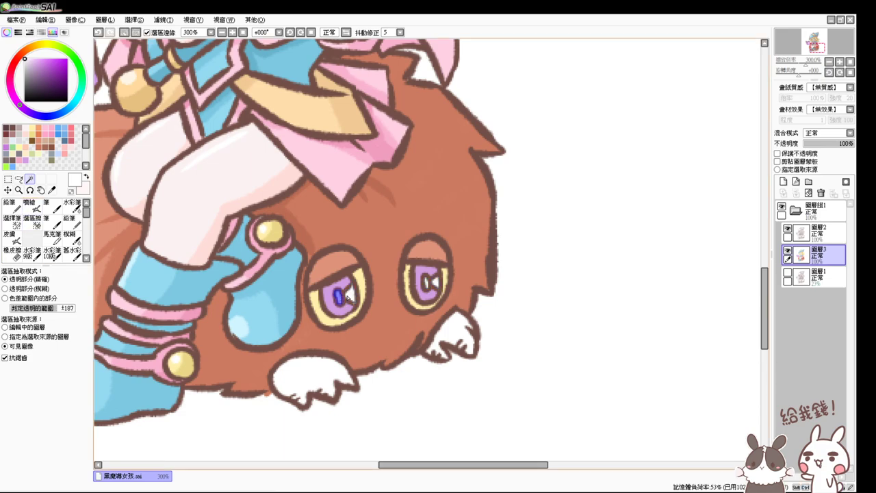
click(426, 284)
key(ctrl+z)
click(426, 283)
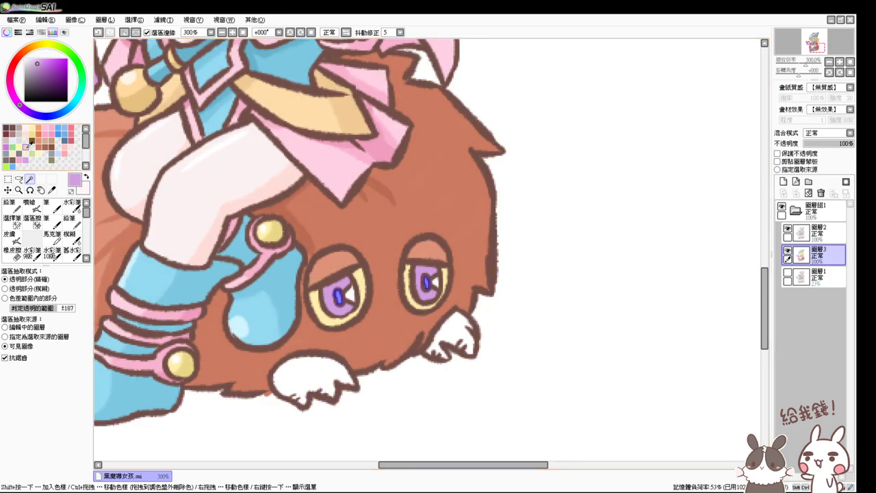
key(ctrl+d)
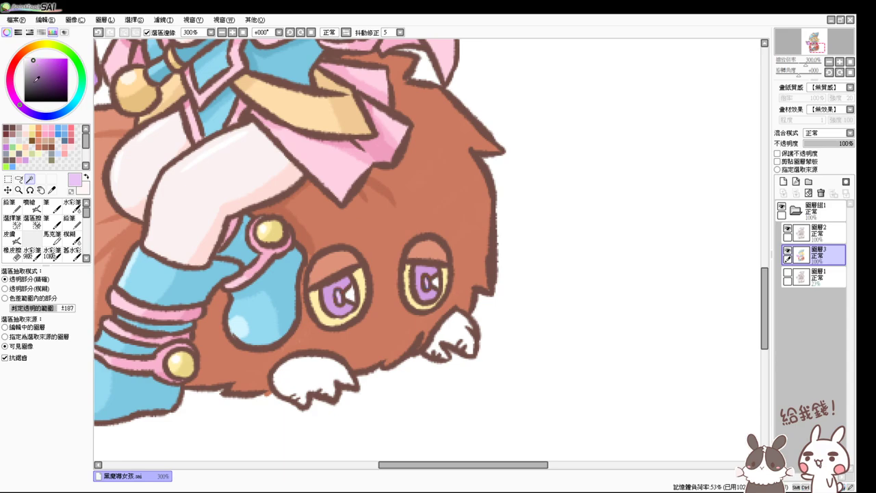
Step: Select the wedge-shaped highlights beside the pupil ovals in the creature's eyes and fill them with white
click(352, 294)
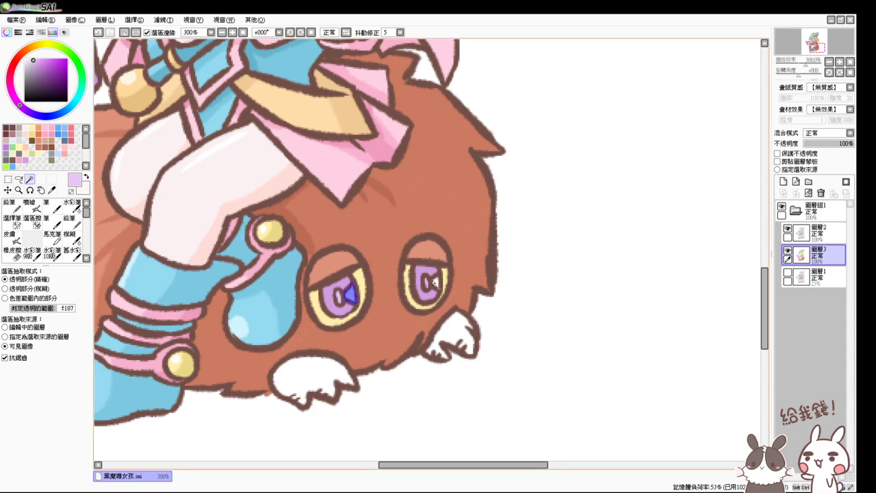
drag(34, 60, 17, 22)
key(ctrl+f)
key(ctrl+d)
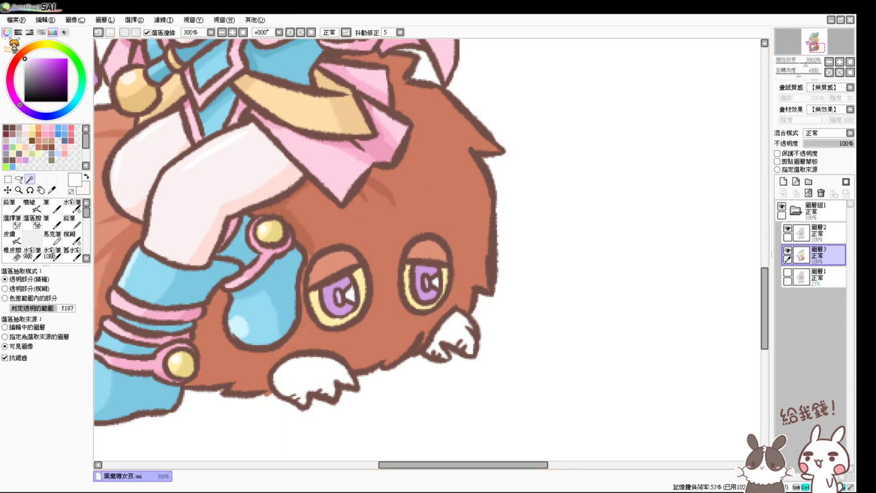
Step: Select both of the creature's white paws and fill them with light yellow-green
drag(472, 226, 519, 196)
click(396, 373)
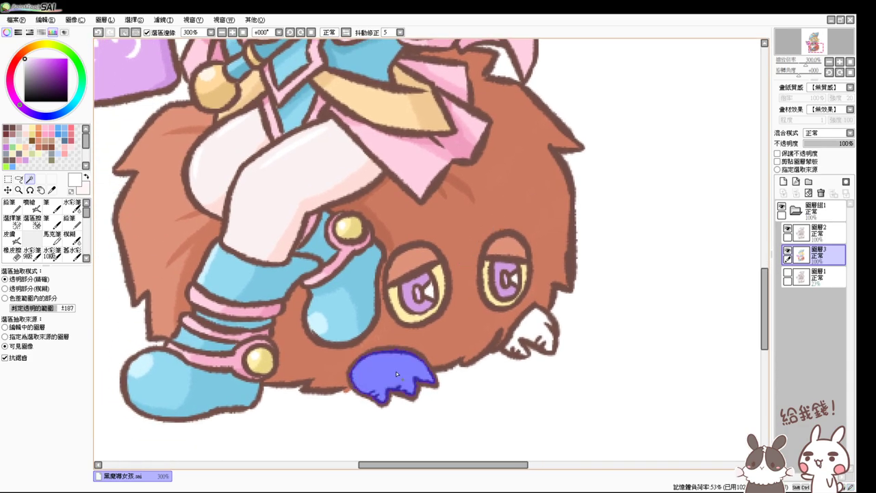
click(540, 330)
key(alt+Tab)
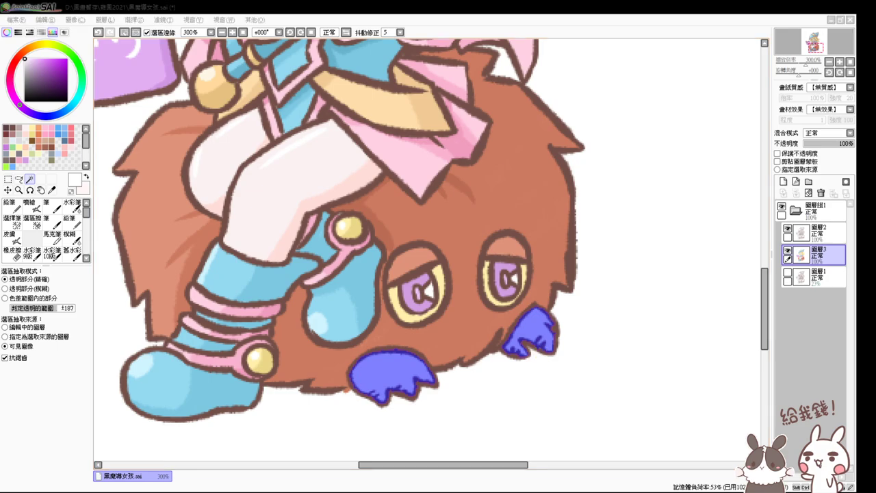
click(534, 348)
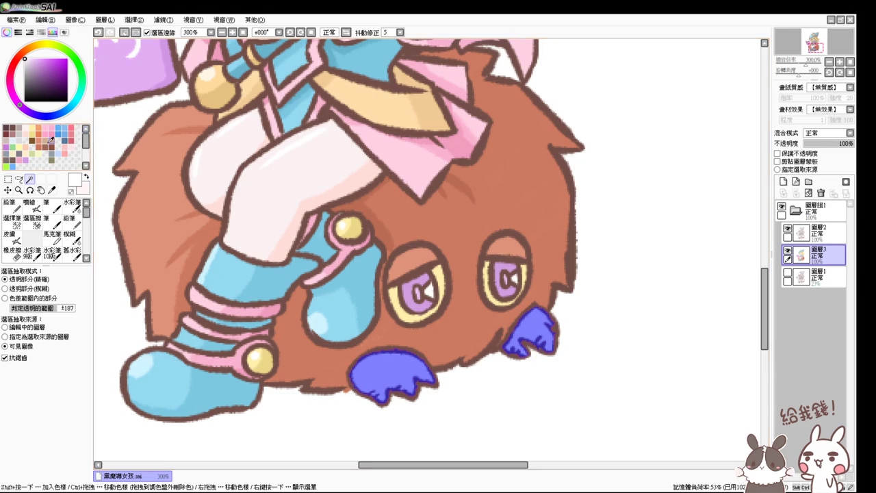
click(32, 153)
key(ctrl+f)
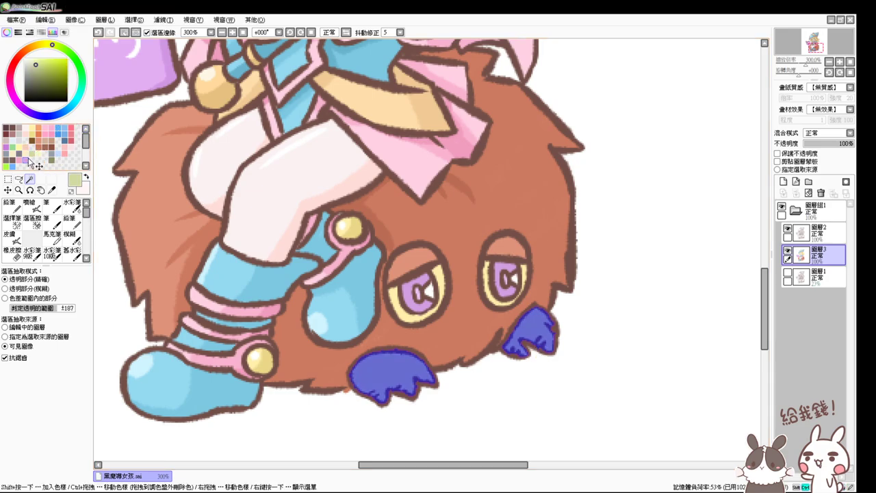
Step: Airbrush darker green shading along the edges of both paws, and deselect them
click(38, 67)
click(30, 205)
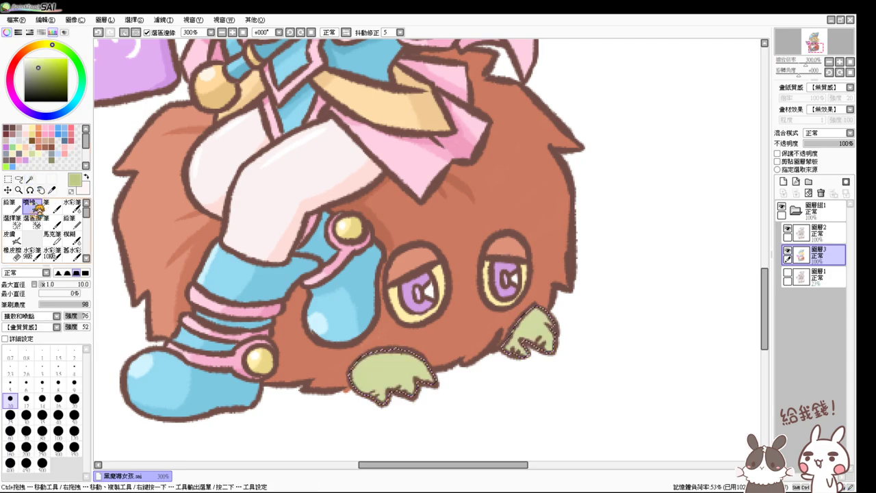
mouse_move(432, 369)
mouse_down()
mouse_move(397, 354)
mouse_move(420, 373)
mouse_move(411, 394)
mouse_up()
drag(513, 334, 521, 326)
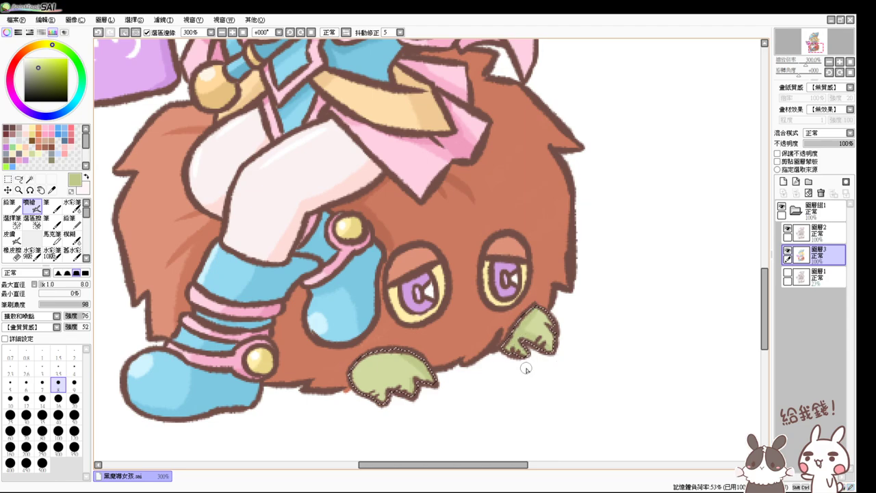
key(ctrl+d)
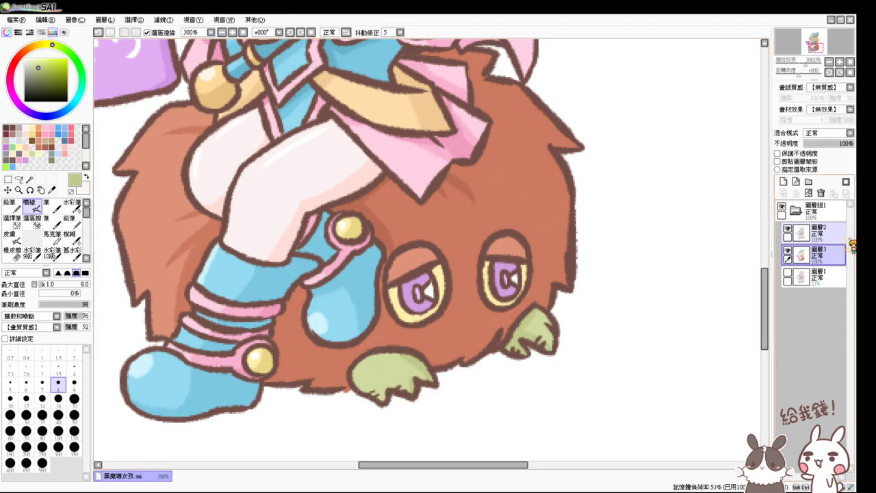
Step: Sample the outline brown on 圖層2 and touch up the creature's lower outline beside its front paw
click(821, 232)
alt+click(338, 389)
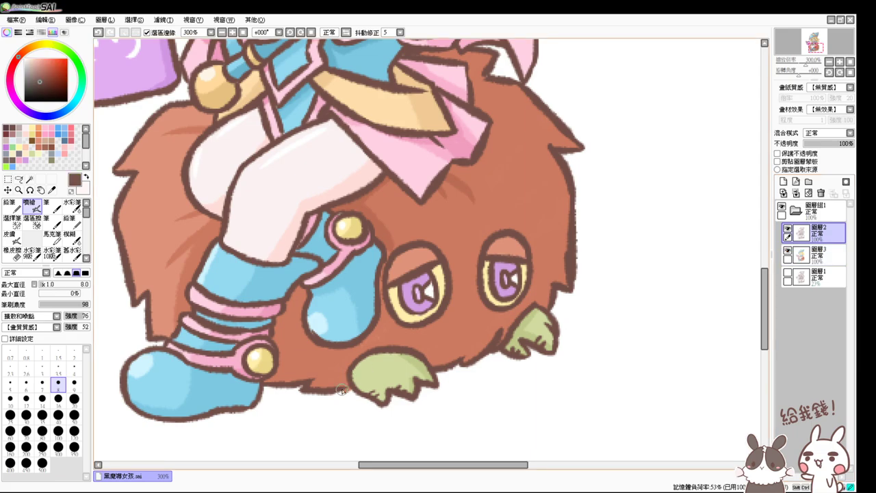
scroll(351, 397, up, 3)
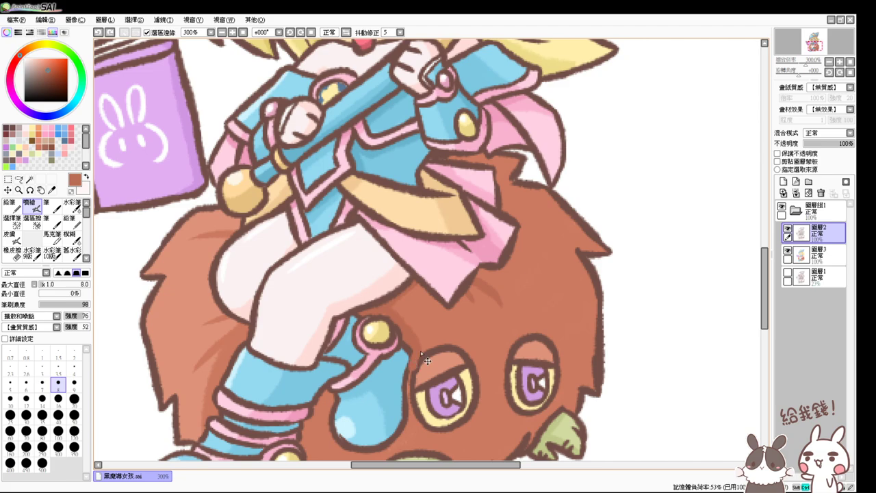
Step: Shade the upper part of both of the creature's eyelids on 圖層3 with a reddish brown sampled from the fur
click(817, 253)
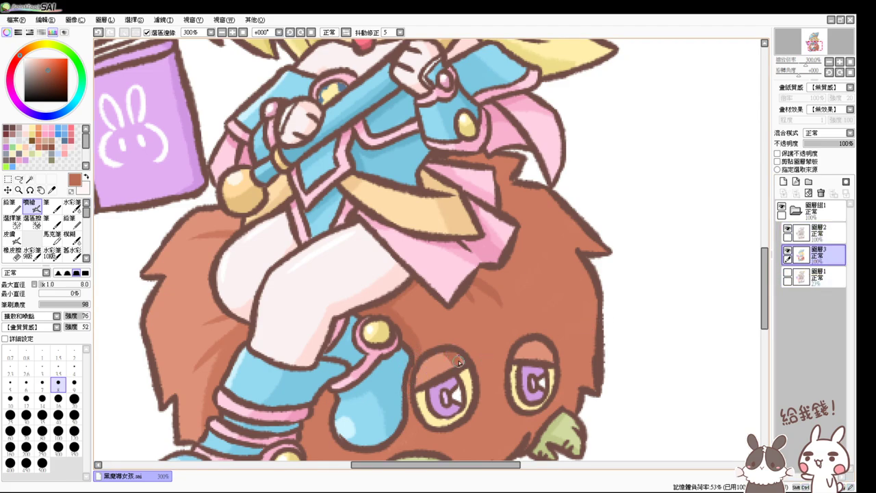
alt+click(470, 328)
drag(442, 354, 450, 350)
drag(537, 346, 547, 352)
drag(522, 319, 565, 354)
Step: Check the coloured figure from the hat to the creature for unfilled areas, using test selections around the staff and sash
drag(357, 203, 421, 256)
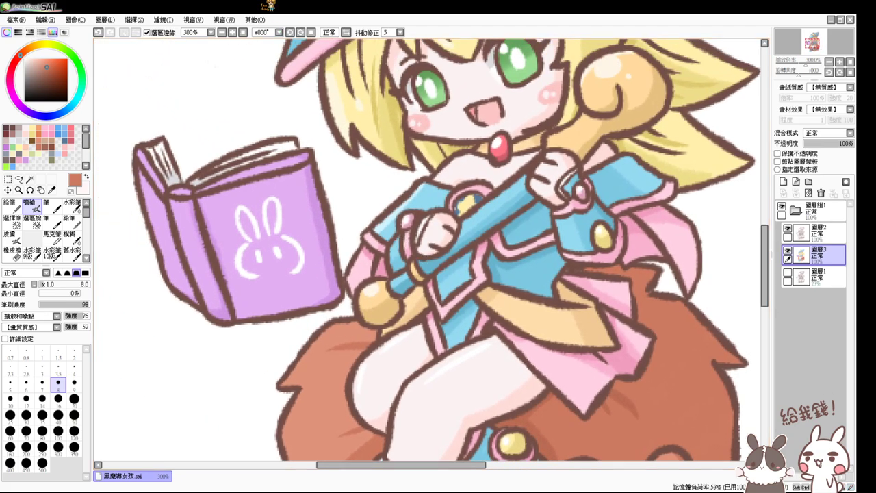
click(244, 32)
scroll(239, 44, up, 2)
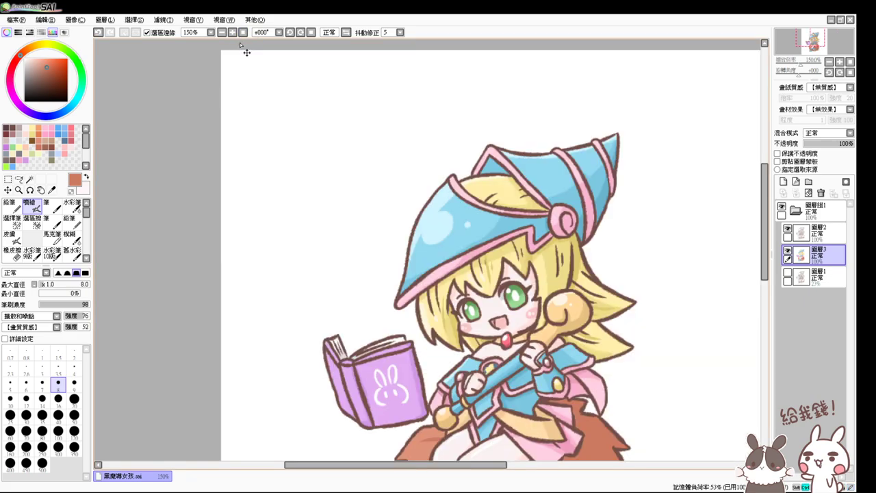
drag(626, 400, 483, 230)
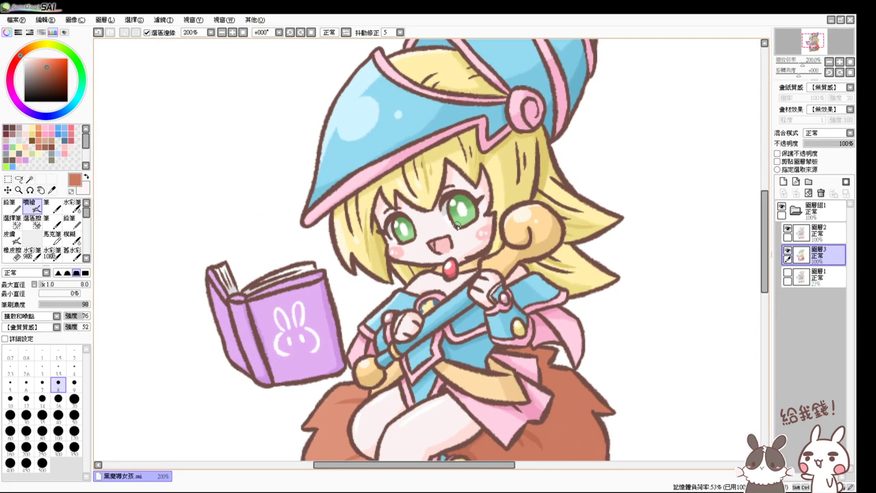
click(31, 180)
click(481, 238)
key(ctrl+d)
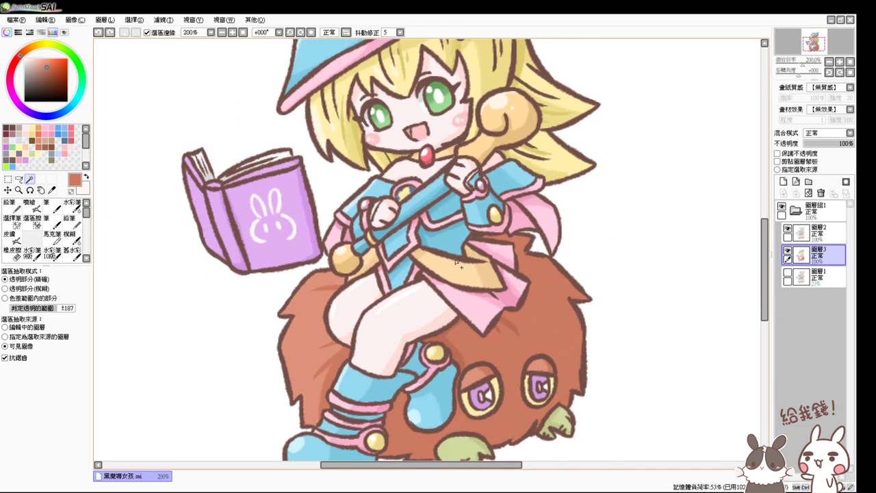
click(461, 262)
key(ctrl+d)
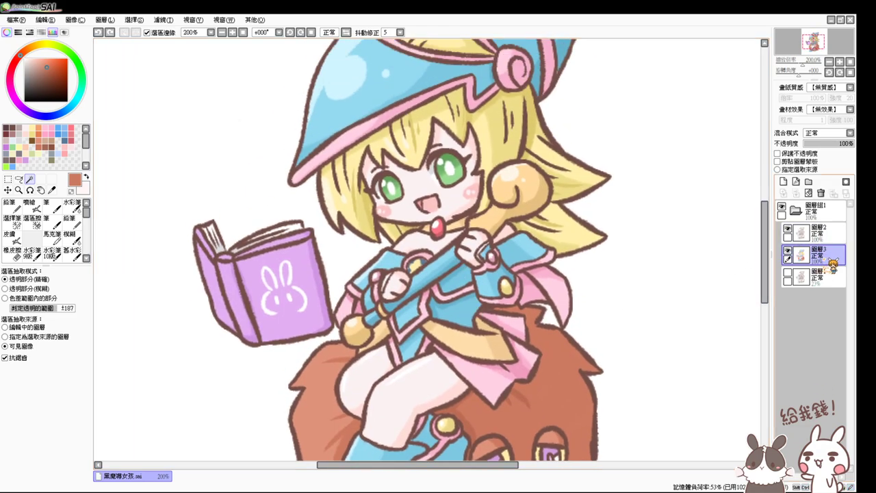
Step: Add a new layer directly above 圖層1, beneath the colour layer, and choose pink for the airbrush
click(821, 276)
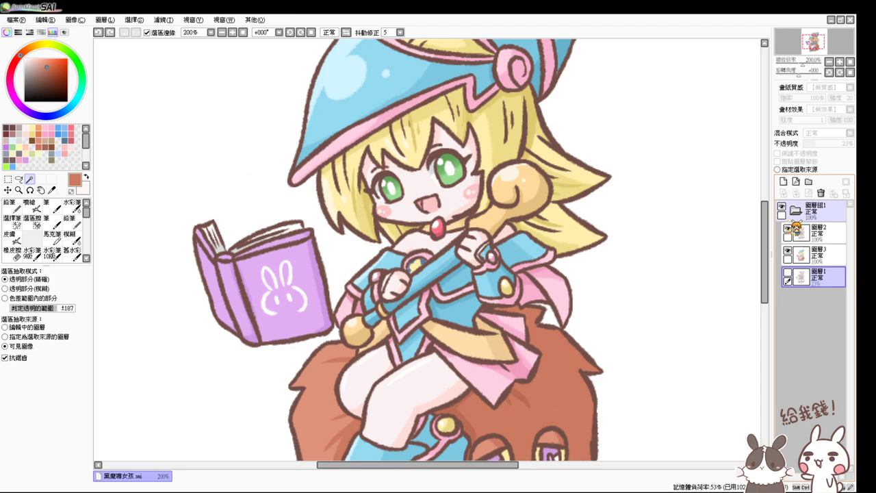
click(783, 182)
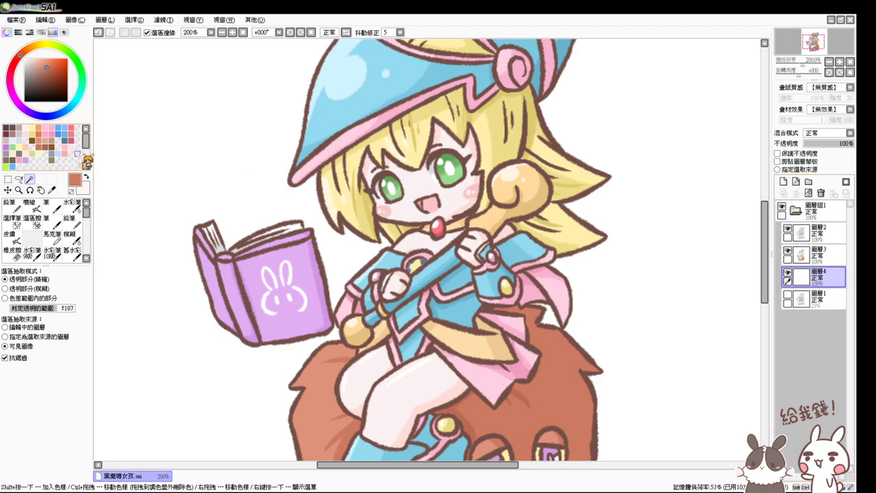
click(18, 152)
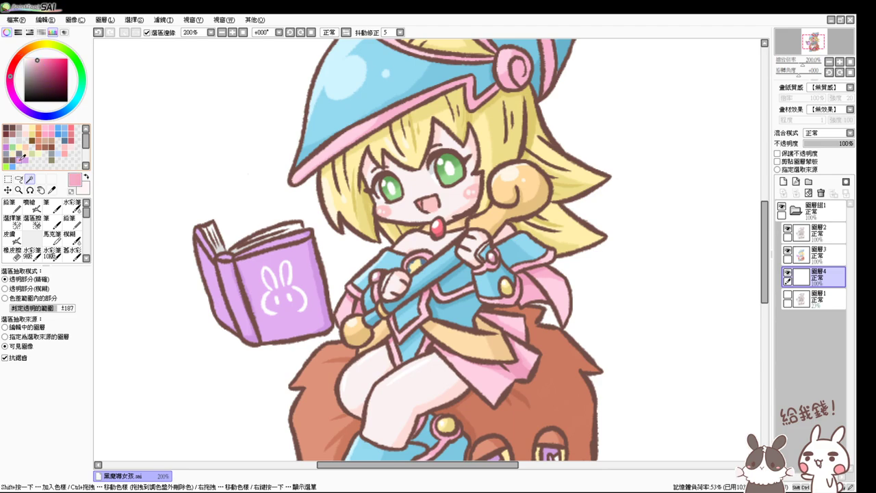
click(28, 203)
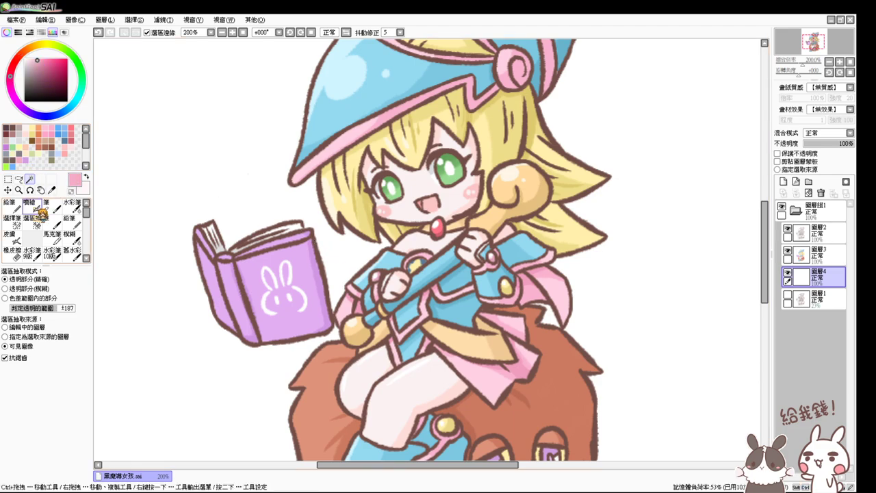
Step: Try a pink airbrush stroke along the outer edge of the girl's hair below the hat brim
drag(312, 216, 312, 294)
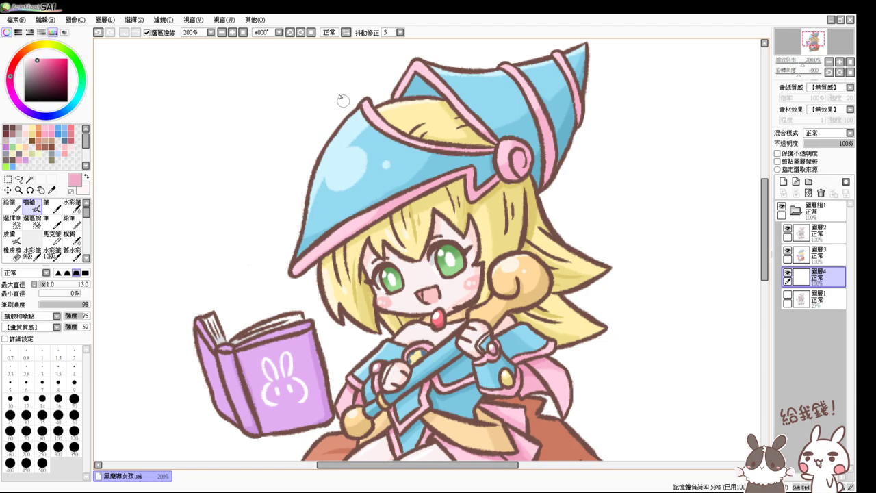
click(244, 33)
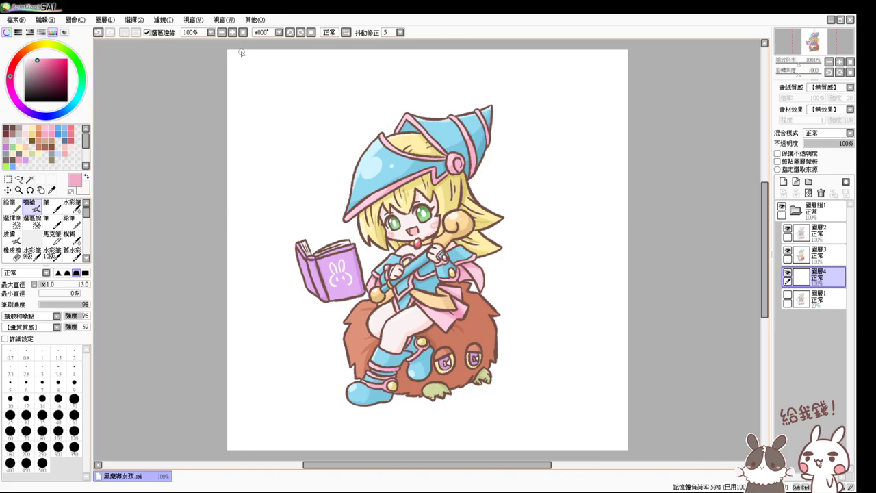
scroll(248, 61, up, 2)
mouse_move(519, 273)
mouse_down()
mouse_move(363, 208)
mouse_move(363, 169)
mouse_up()
key(bracketright)
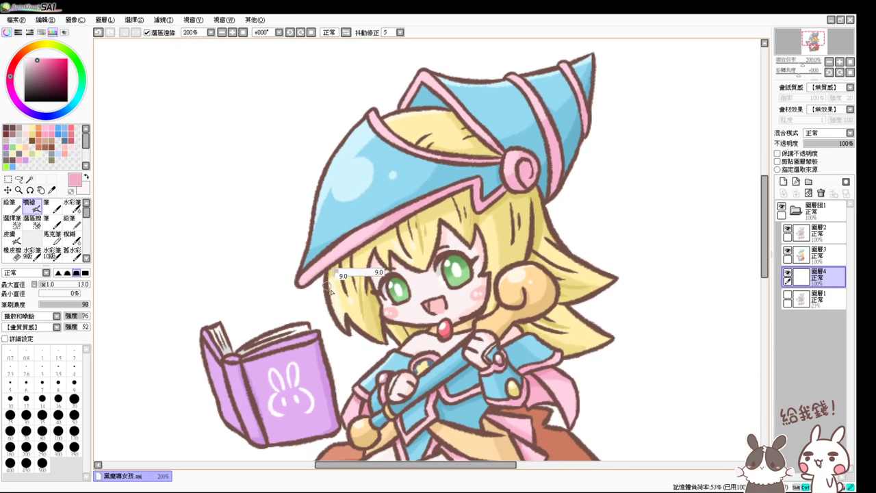
drag(322, 276, 344, 334)
key(ctrl+z)
scroll(338, 312, up, 1)
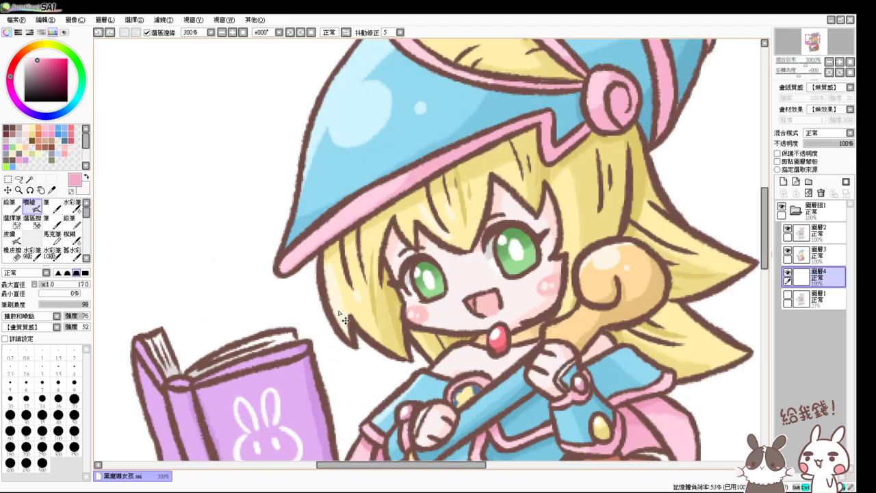
Step: Try outlining the outside of the girl's hair with a lighter pink at brush size 17
click(30, 151)
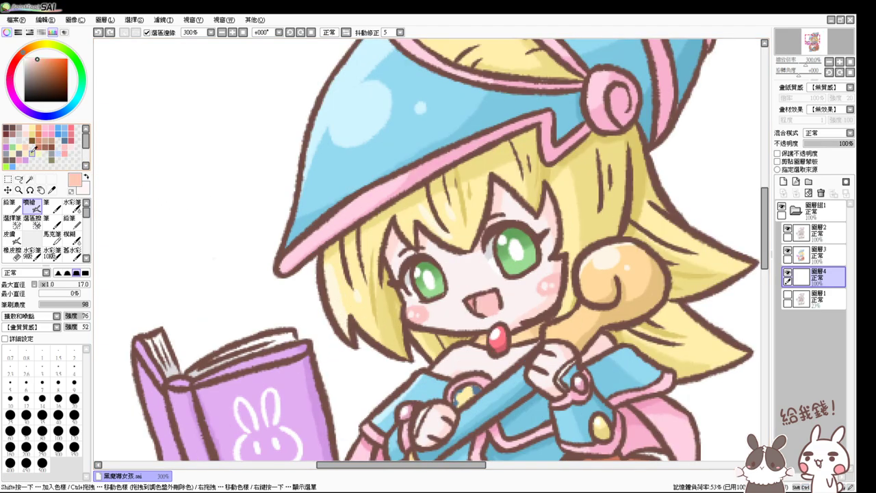
click(20, 158)
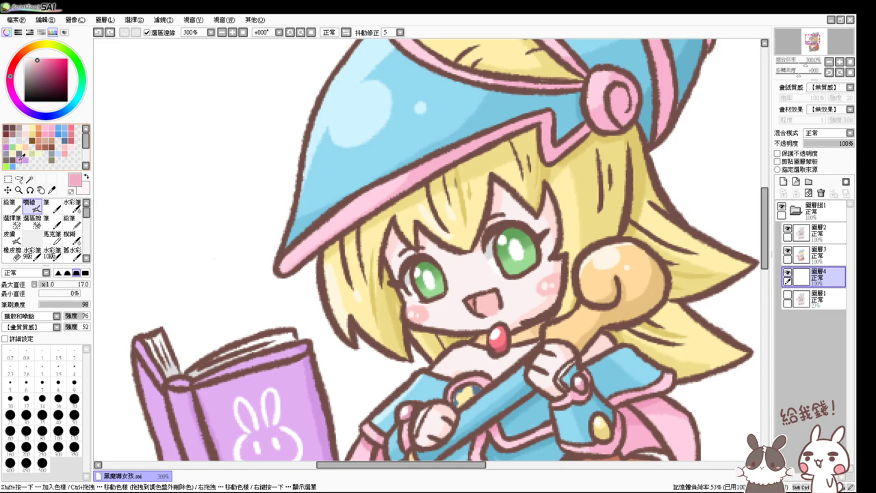
click(53, 124)
click(46, 126)
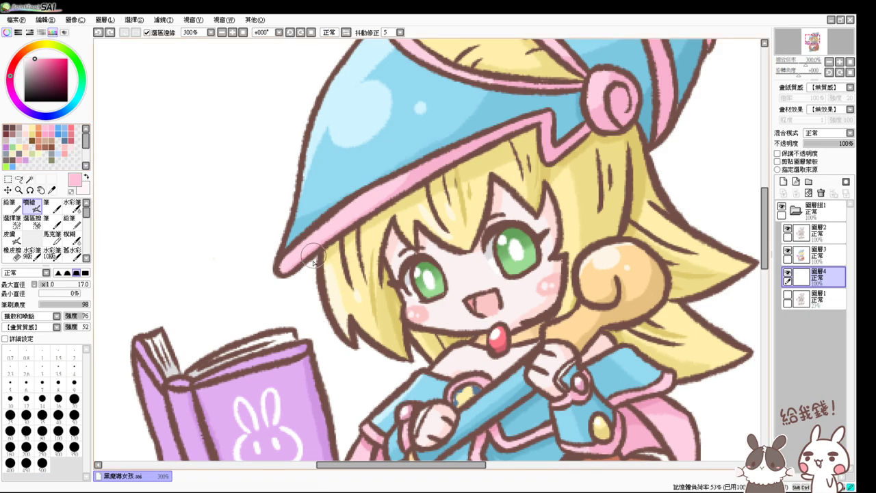
mouse_move(313, 264)
mouse_down()
mouse_move(343, 342)
mouse_move(319, 295)
mouse_move(326, 325)
mouse_move(321, 307)
mouse_move(357, 357)
mouse_move(361, 316)
mouse_move(359, 345)
mouse_move(437, 356)
mouse_move(411, 346)
mouse_move(429, 368)
mouse_move(426, 346)
mouse_move(419, 378)
mouse_move(422, 367)
mouse_move(385, 416)
mouse_move(408, 405)
mouse_move(435, 320)
mouse_move(373, 378)
mouse_up()
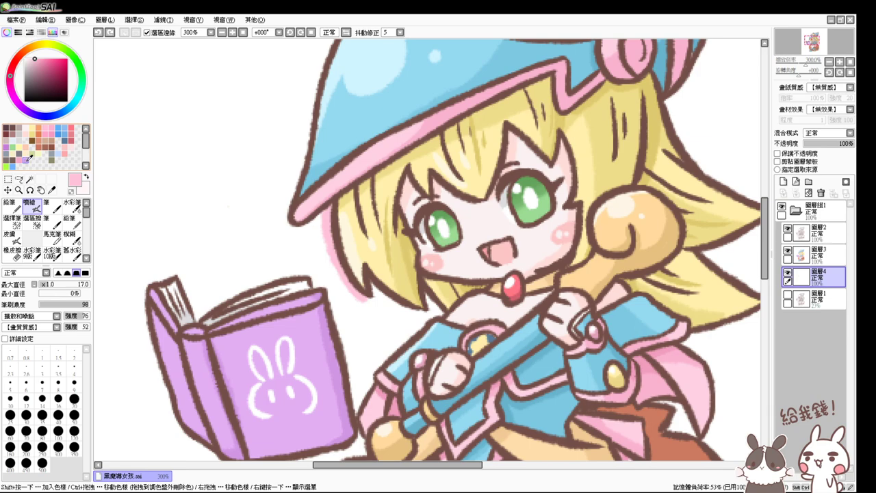
Step: Mix a pale purple and airbrush a soft outer outline along the hair and down to the shoulder, replacing the pink one
click(25, 160)
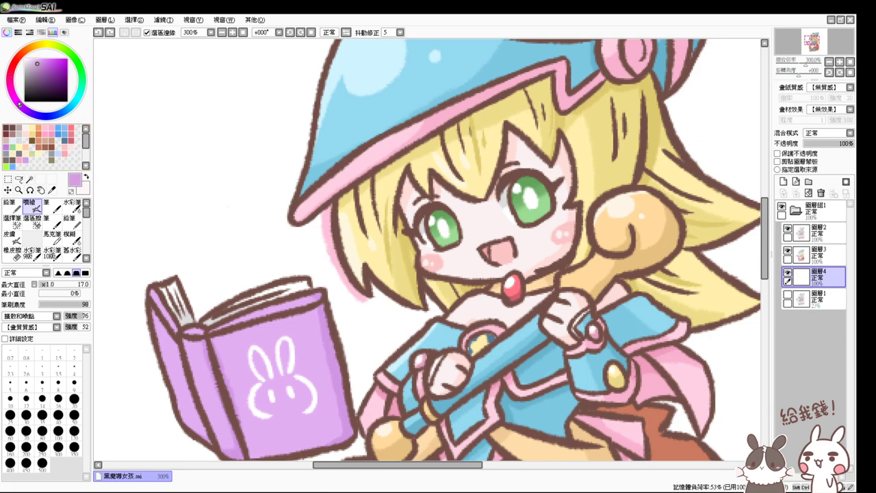
drag(21, 107, 28, 113)
drag(37, 64, 34, 55)
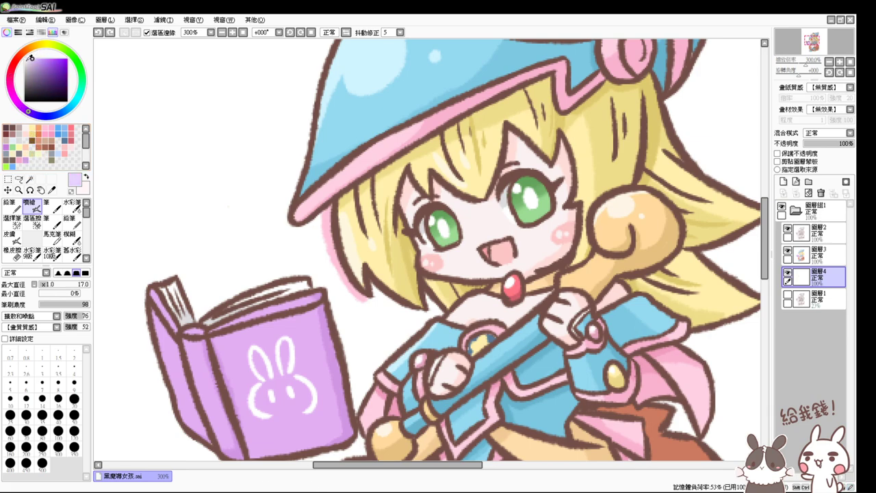
mouse_move(328, 208)
mouse_down()
mouse_move(337, 275)
mouse_move(355, 290)
mouse_up()
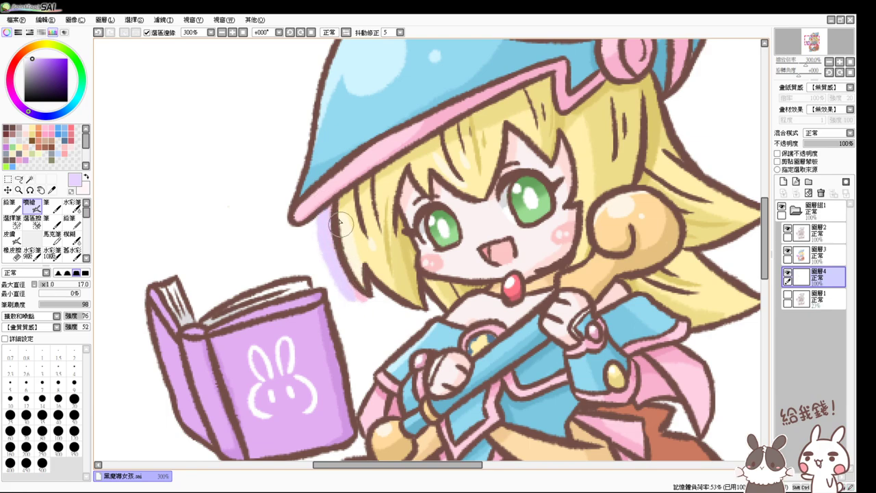
key(ctrl+z)
key(ctrl+z)
mouse_move(323, 206)
mouse_down()
mouse_move(330, 238)
mouse_move(356, 294)
mouse_up()
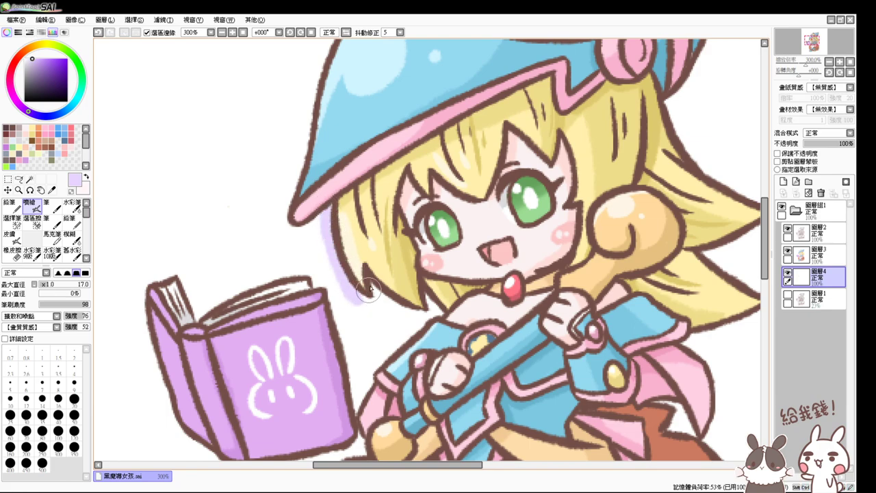
key(ctrl+z)
mouse_move(327, 206)
mouse_down()
mouse_move(330, 233)
mouse_move(376, 291)
mouse_move(366, 293)
mouse_move(369, 302)
mouse_move(375, 276)
mouse_move(408, 311)
mouse_move(444, 306)
mouse_move(423, 302)
mouse_move(433, 302)
mouse_move(459, 311)
mouse_move(448, 337)
mouse_move(431, 315)
mouse_up()
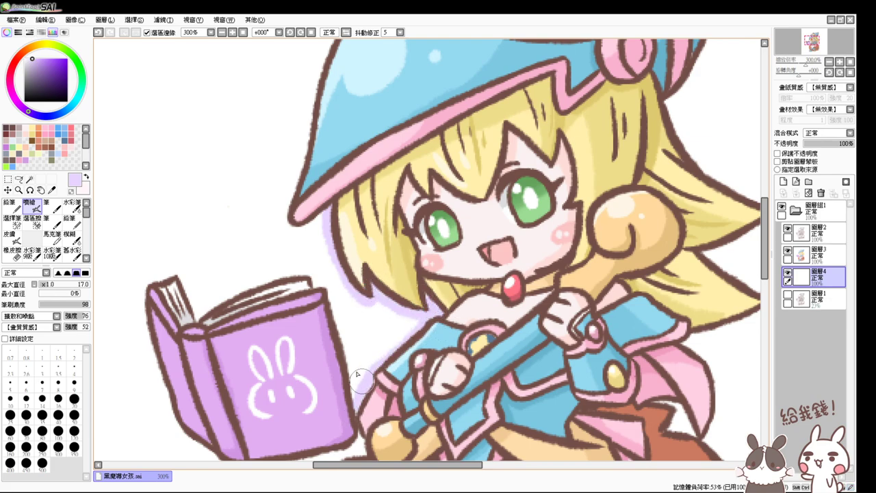
Step: Airbrush the pale purple outline along the top of the open book and the cover edge facing the girl
mouse_move(196, 323)
mouse_down()
mouse_move(292, 272)
mouse_move(276, 277)
mouse_move(305, 273)
mouse_move(317, 296)
mouse_move(302, 269)
mouse_move(344, 322)
mouse_move(331, 292)
mouse_move(349, 377)
mouse_up()
drag(327, 292, 353, 405)
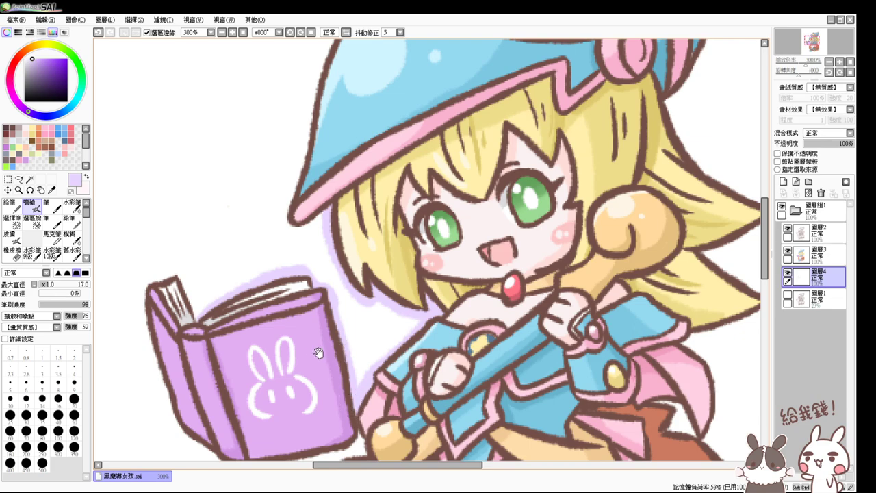
drag(318, 353, 383, 361)
mouse_move(212, 307)
mouse_down()
mouse_move(225, 287)
mouse_move(246, 280)
mouse_move(265, 335)
mouse_up()
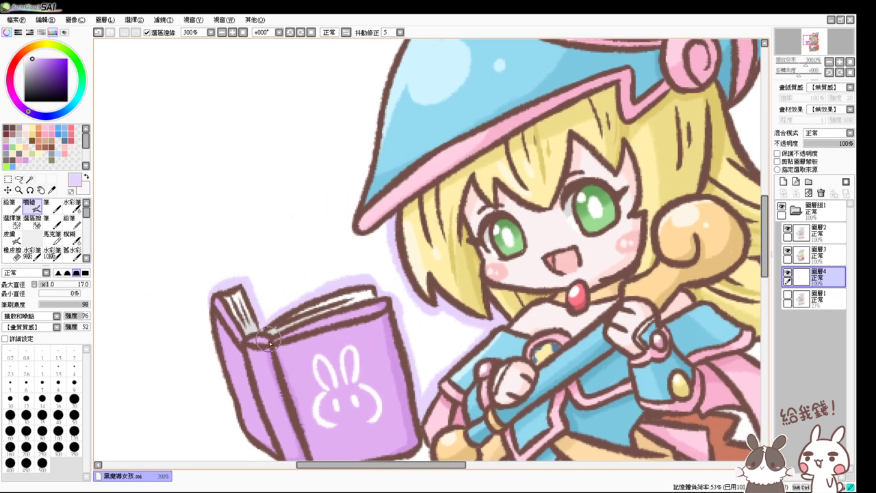
Step: Airbrush the pale purple outline around the book's outer cover and bottom edge, down the creature's fur below it and around the front boot
drag(212, 300, 228, 387)
mouse_move(245, 384)
mouse_down()
mouse_move(226, 283)
mouse_move(218, 335)
mouse_move(277, 375)
mouse_move(416, 340)
mouse_move(392, 367)
mouse_move(402, 258)
mouse_move(390, 228)
mouse_move(360, 274)
mouse_up()
mouse_move(392, 226)
mouse_down()
mouse_move(342, 288)
mouse_move(372, 299)
mouse_move(360, 310)
mouse_move(358, 291)
mouse_move(339, 344)
mouse_move(342, 325)
mouse_move(362, 421)
mouse_up()
mouse_move(375, 383)
mouse_down()
mouse_move(372, 312)
mouse_move(360, 298)
mouse_up()
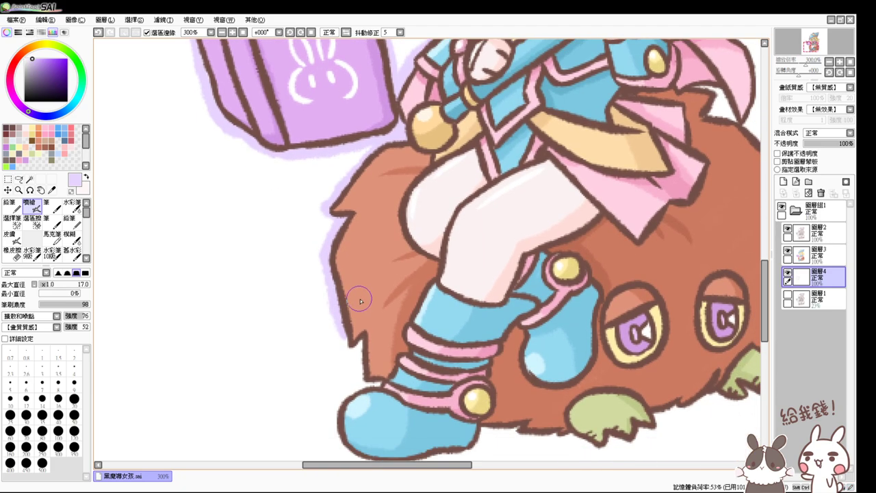
mouse_move(342, 332)
mouse_down()
mouse_move(370, 329)
mouse_move(364, 353)
mouse_move(360, 332)
mouse_move(363, 382)
mouse_move(359, 368)
mouse_move(394, 384)
mouse_move(378, 379)
mouse_move(385, 380)
mouse_move(379, 397)
mouse_move(375, 340)
mouse_move(362, 407)
mouse_move(382, 324)
mouse_move(349, 375)
mouse_move(382, 392)
mouse_move(357, 384)
mouse_move(368, 399)
mouse_move(445, 394)
mouse_move(396, 409)
mouse_up()
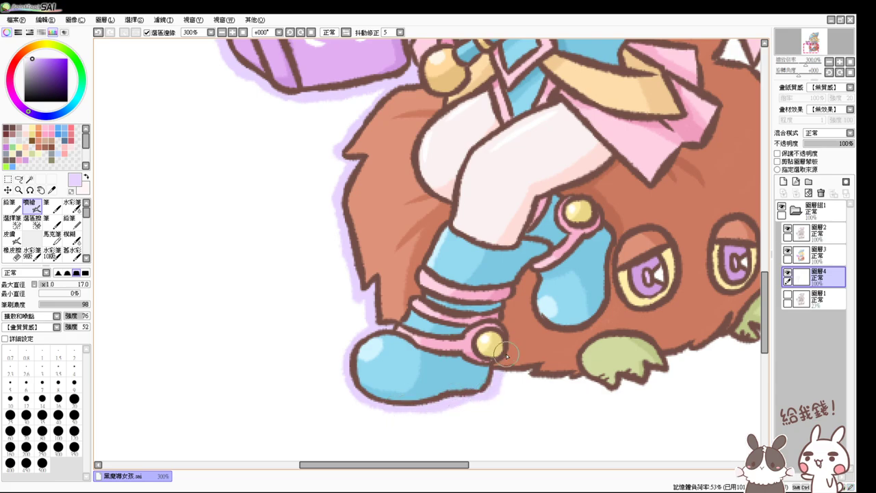
Step: Airbrush the pale purple outline along the creature's underside and around its two green feet
drag(568, 373, 458, 345)
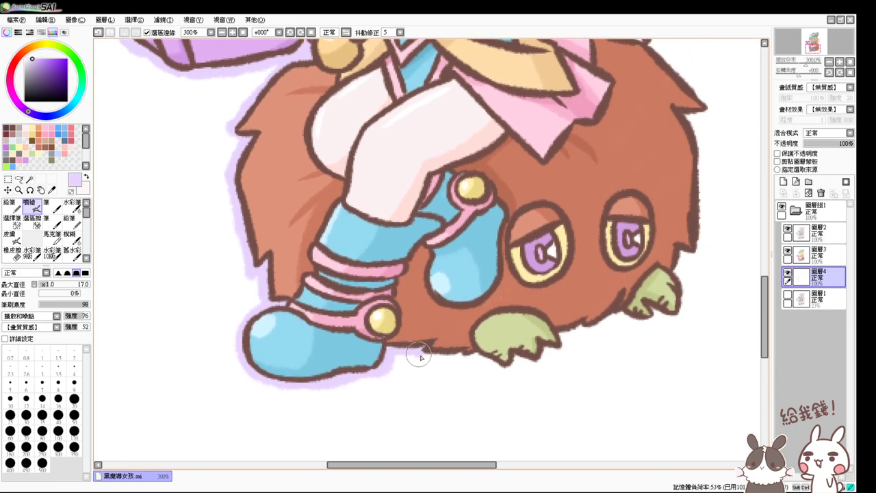
mouse_move(476, 354)
mouse_down()
mouse_move(513, 366)
mouse_move(523, 348)
mouse_move(517, 350)
mouse_move(538, 364)
mouse_move(546, 338)
mouse_move(567, 328)
mouse_move(542, 347)
mouse_move(563, 329)
mouse_up()
drag(565, 332, 611, 316)
drag(680, 283, 532, 364)
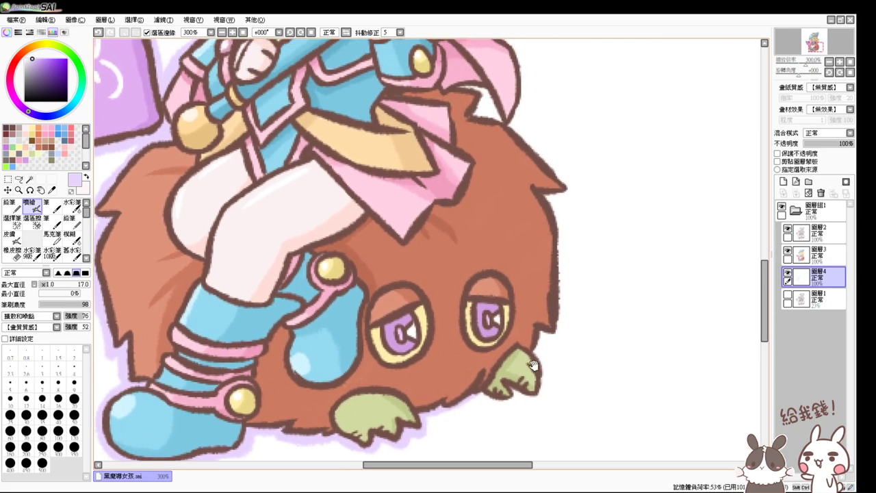
mouse_move(471, 397)
mouse_down()
mouse_move(496, 384)
mouse_move(480, 390)
mouse_move(510, 406)
mouse_move(514, 383)
mouse_move(534, 359)
mouse_move(538, 325)
mouse_move(539, 384)
mouse_move(509, 399)
mouse_up()
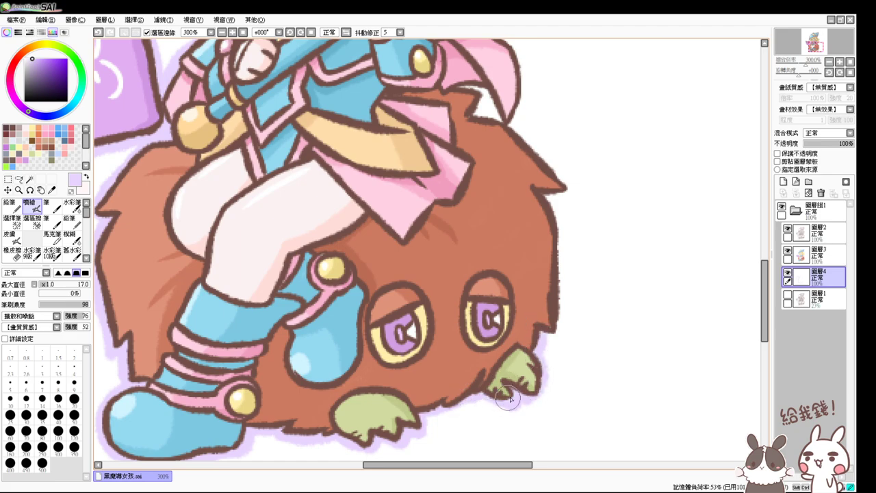
Step: Airbrush the pale purple outline down the creature's far side, from the fur spike to the green foot, replacing the misplaced stroke
drag(599, 270, 569, 346)
drag(526, 308, 528, 333)
key(ctrl+z)
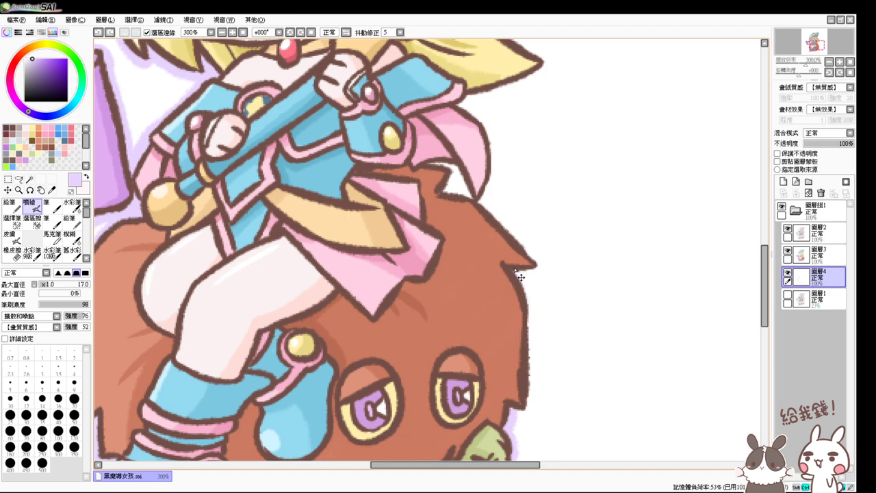
drag(510, 262, 530, 331)
drag(522, 290, 531, 372)
drag(532, 321, 534, 385)
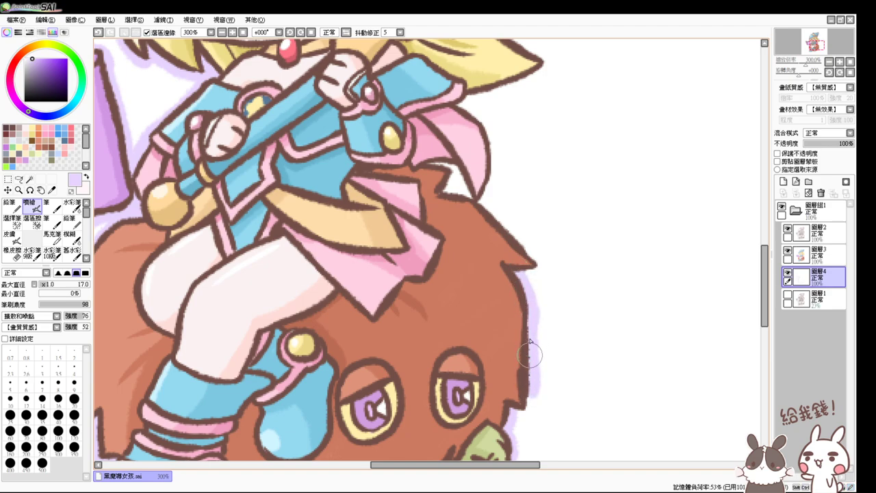
mouse_move(530, 351)
mouse_down()
mouse_move(528, 403)
mouse_move(517, 411)
mouse_up()
Step: Fill the gap between the pink cape and the creature with pale purple and outline the cape's outer edge and the creature's upper back
mouse_move(525, 228)
mouse_down()
mouse_move(510, 304)
mouse_move(427, 253)
mouse_move(417, 236)
mouse_move(431, 277)
mouse_move(468, 281)
mouse_up()
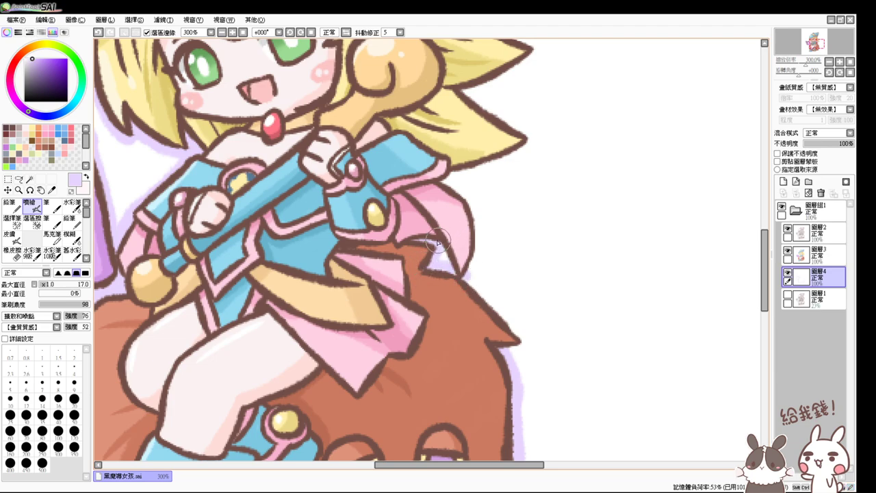
mouse_move(437, 249)
mouse_down()
mouse_move(466, 275)
mouse_move(464, 263)
mouse_up()
drag(460, 190, 455, 190)
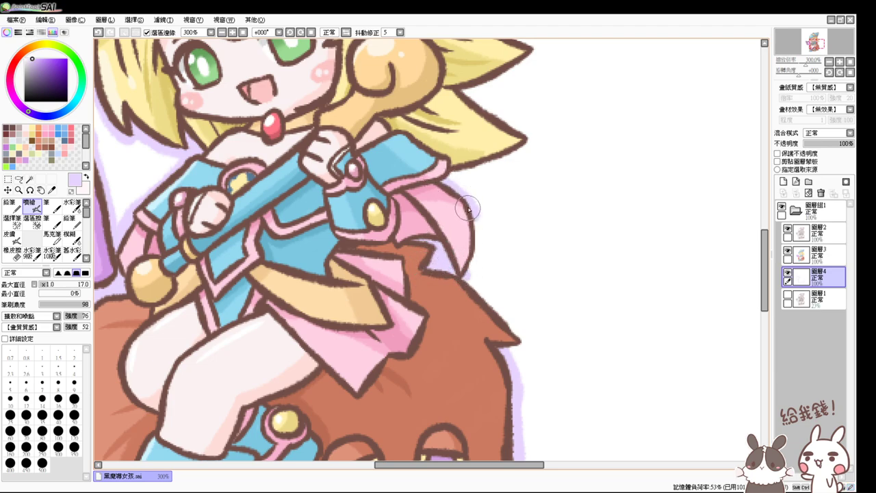
mouse_move(531, 335)
mouse_down()
mouse_move(473, 313)
mouse_move(420, 263)
mouse_move(467, 313)
mouse_move(446, 308)
mouse_move(420, 408)
mouse_up()
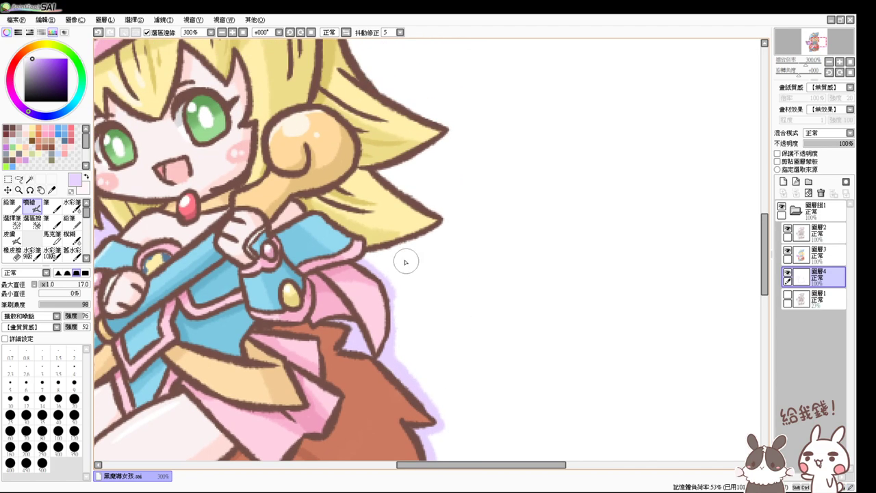
Step: Airbrush the pale purple outline around the girl's two swept-back hair spikes up to the hat
mouse_move(373, 168)
mouse_down()
mouse_move(448, 214)
mouse_move(405, 245)
mouse_up()
drag(459, 160, 435, 234)
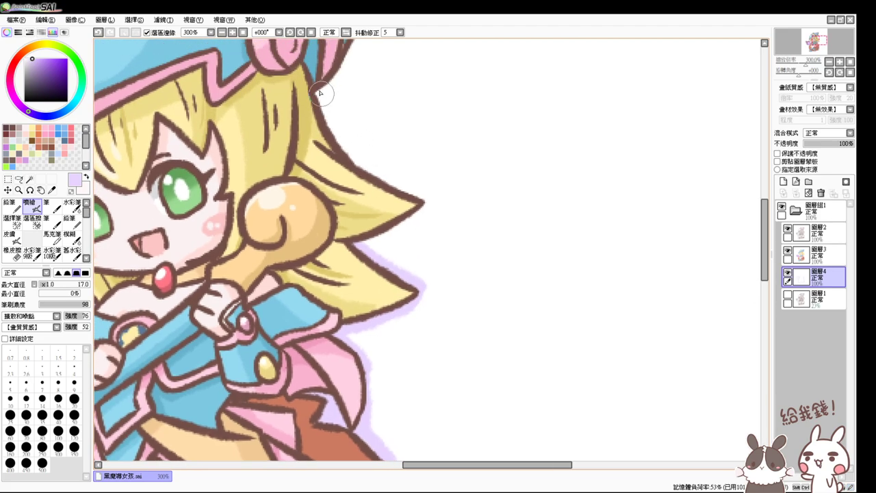
mouse_move(318, 84)
mouse_down()
mouse_move(349, 143)
mouse_move(333, 130)
mouse_move(361, 163)
mouse_move(430, 196)
mouse_move(411, 219)
mouse_move(424, 205)
mouse_move(413, 210)
mouse_up()
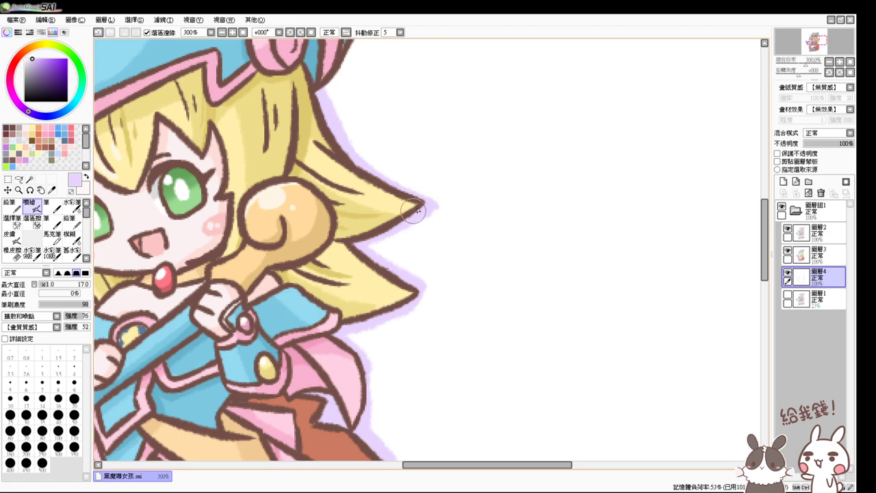
mouse_move(422, 165)
mouse_down()
mouse_move(362, 280)
mouse_move(355, 336)
mouse_up()
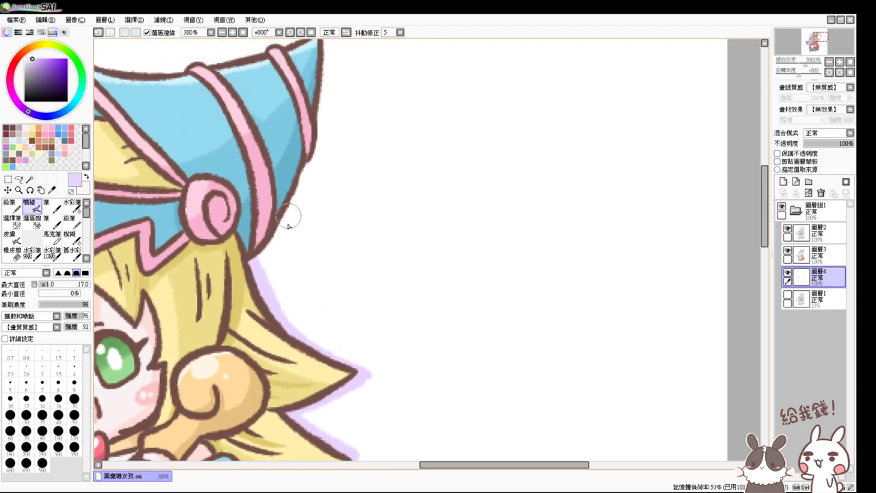
right_click(283, 189)
click(821, 251)
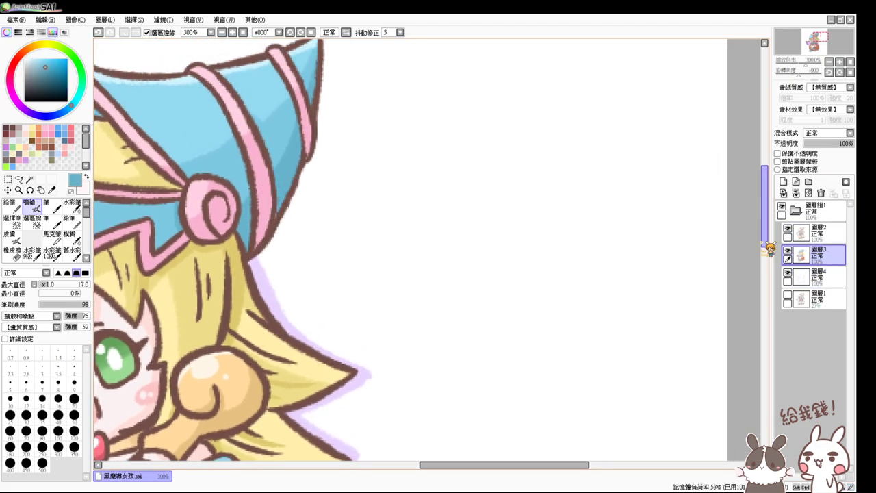
alt+click(266, 273)
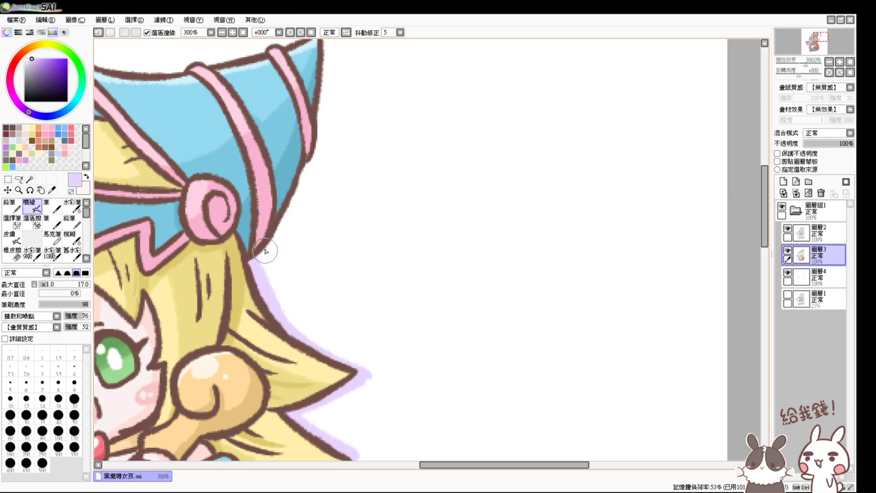
click(790, 272)
Step: Airbrush the pale purple outline down the back edge of the hat from its pointed tip to the hair, redoing uneven strokes
drag(338, 119, 331, 194)
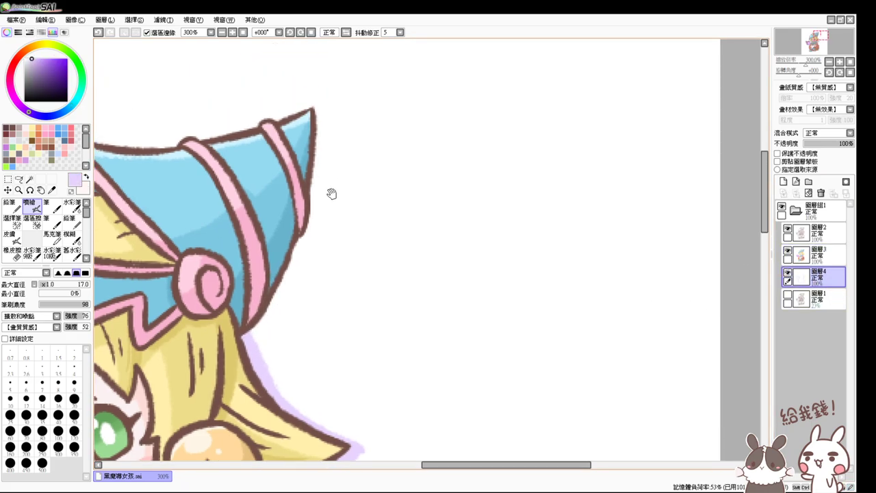
mouse_move(314, 111)
mouse_down()
mouse_move(310, 223)
mouse_move(311, 199)
mouse_move(297, 248)
mouse_up()
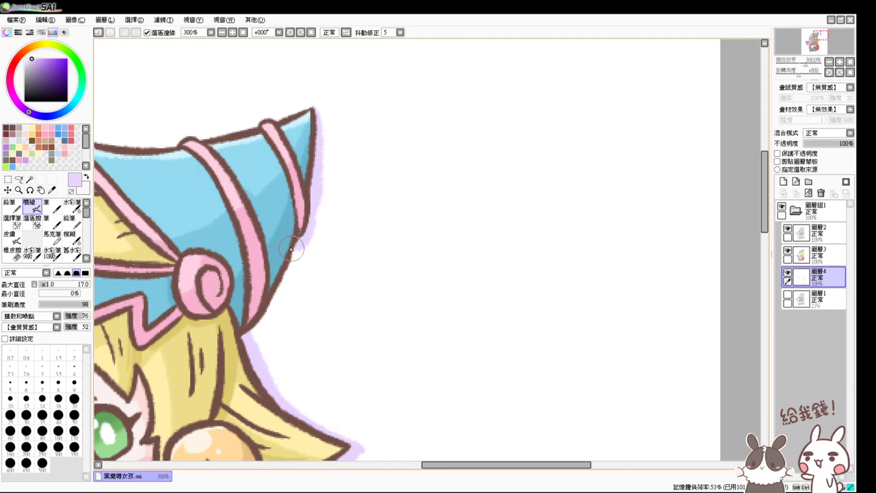
key(ctrl+z)
mouse_move(316, 195)
mouse_down()
mouse_move(286, 244)
mouse_move(311, 228)
mouse_move(309, 211)
mouse_move(299, 236)
mouse_move(290, 234)
mouse_move(297, 254)
mouse_move(300, 228)
mouse_move(256, 326)
mouse_up()
key(ctrl+z)
drag(287, 273, 311, 382)
Step: Airbrush the pale purple outline along the hat's upper edge and its folded peak, and redo the stroke around the pointed tip
drag(276, 301, 409, 295)
mouse_move(168, 301)
mouse_down()
mouse_move(197, 293)
mouse_move(179, 285)
mouse_move(174, 301)
mouse_move(216, 231)
mouse_move(268, 249)
mouse_move(251, 238)
mouse_move(227, 238)
mouse_move(334, 250)
mouse_move(346, 243)
mouse_move(335, 252)
mouse_move(434, 225)
mouse_move(415, 238)
mouse_move(344, 246)
mouse_move(420, 234)
mouse_move(412, 237)
mouse_move(423, 223)
mouse_move(419, 234)
mouse_move(359, 243)
mouse_move(451, 228)
mouse_move(435, 227)
mouse_move(479, 210)
mouse_move(479, 237)
mouse_up()
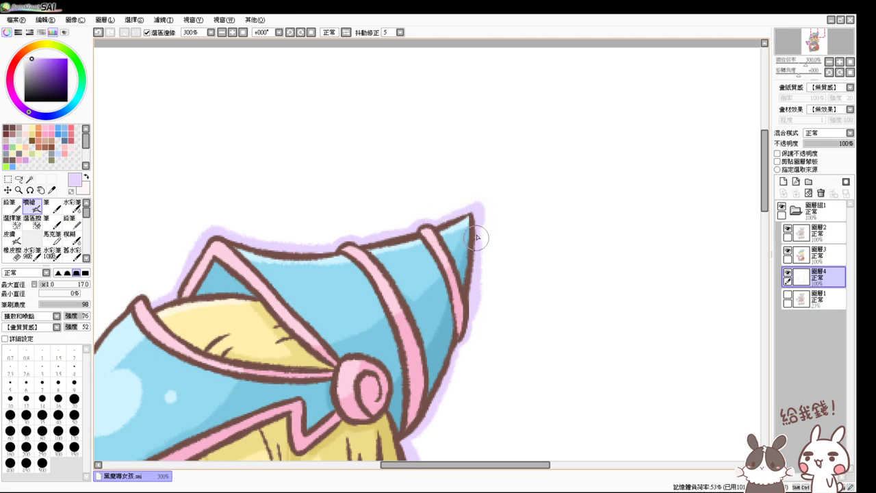
key(ctrl+z)
mouse_move(432, 220)
mouse_down()
mouse_move(474, 213)
mouse_move(476, 222)
mouse_up()
drag(447, 267, 525, 241)
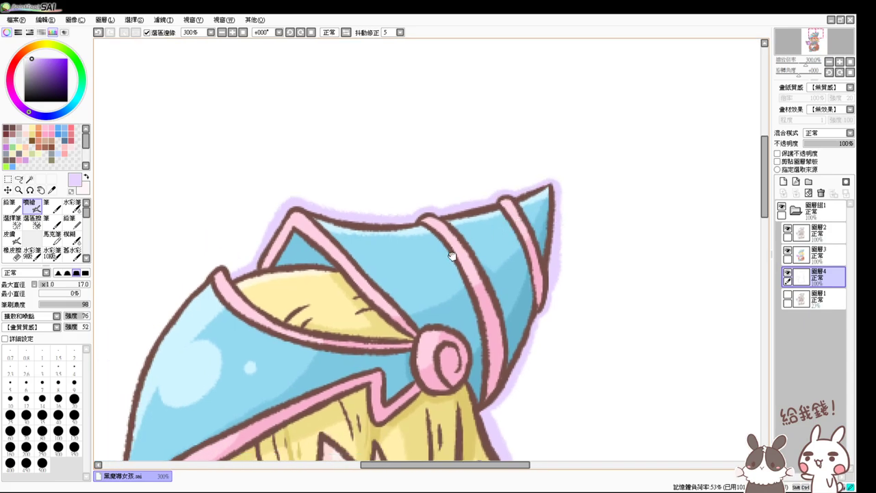
Step: Airbrush the pale purple outline along the rounded front of the hat and around the front corner of its pink brim
drag(414, 242, 497, 217)
mouse_move(335, 250)
mouse_down()
mouse_move(407, 230)
mouse_move(384, 233)
mouse_move(366, 219)
mouse_move(326, 320)
mouse_move(382, 192)
mouse_up()
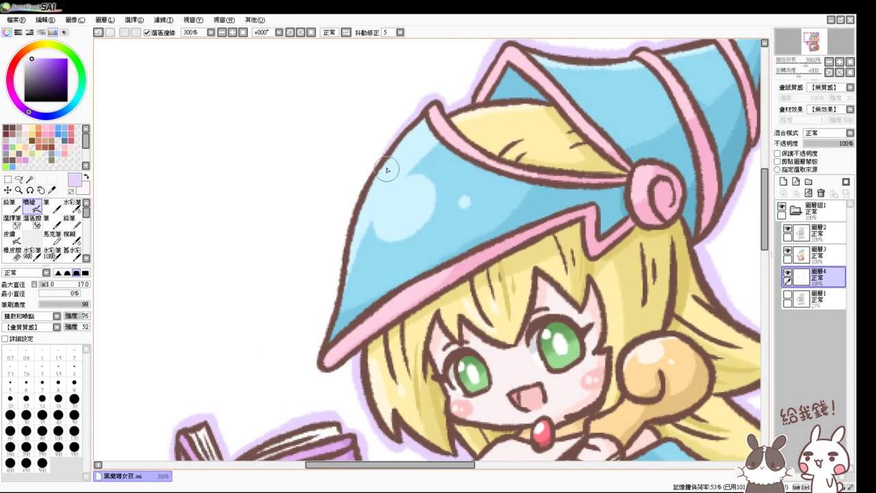
drag(404, 129, 346, 230)
drag(366, 182, 339, 307)
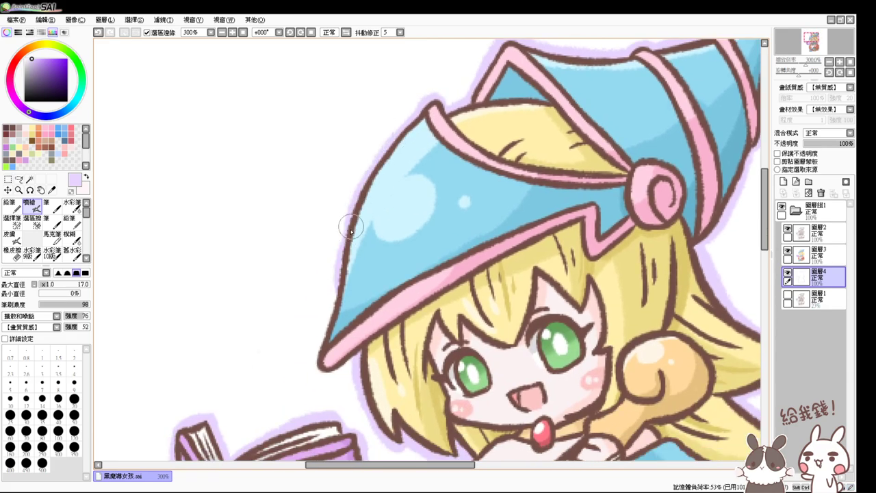
drag(351, 205, 345, 297)
mouse_move(340, 261)
mouse_down()
mouse_move(319, 373)
mouse_move(355, 336)
mouse_up()
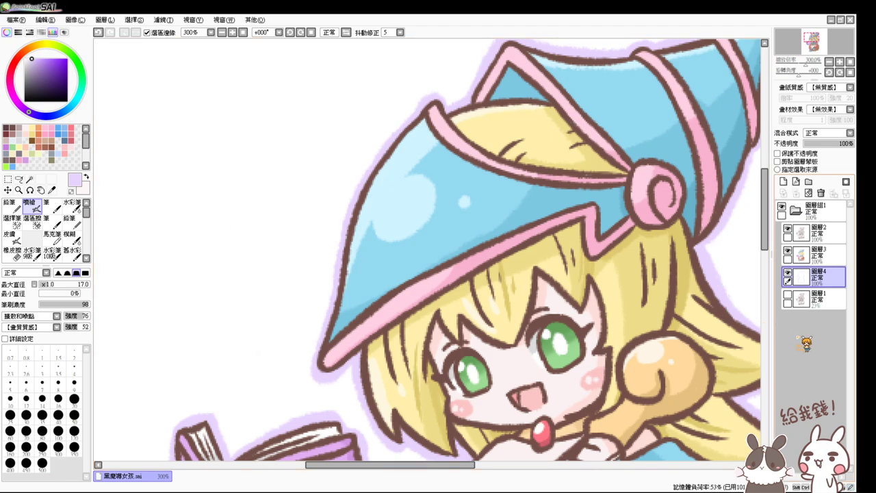
Step: Check the pale purple outline around the whole figure, both in full view and close up at 200%
click(244, 32)
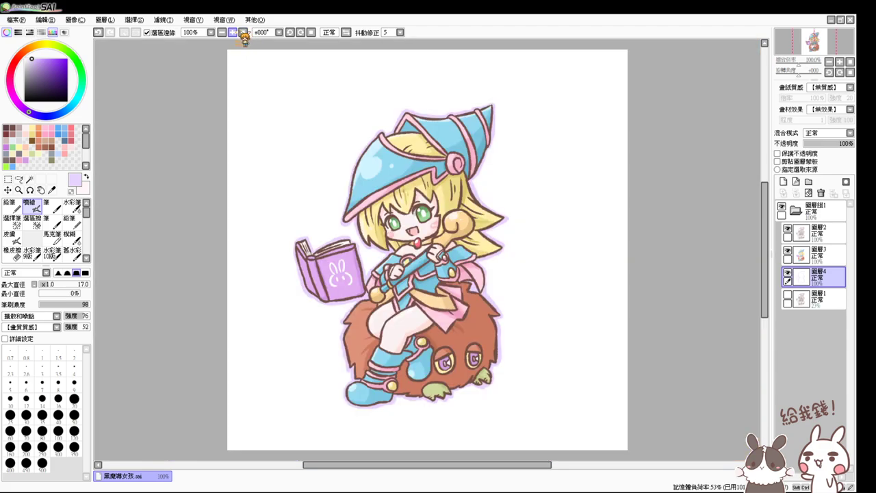
click(232, 33)
click(233, 32)
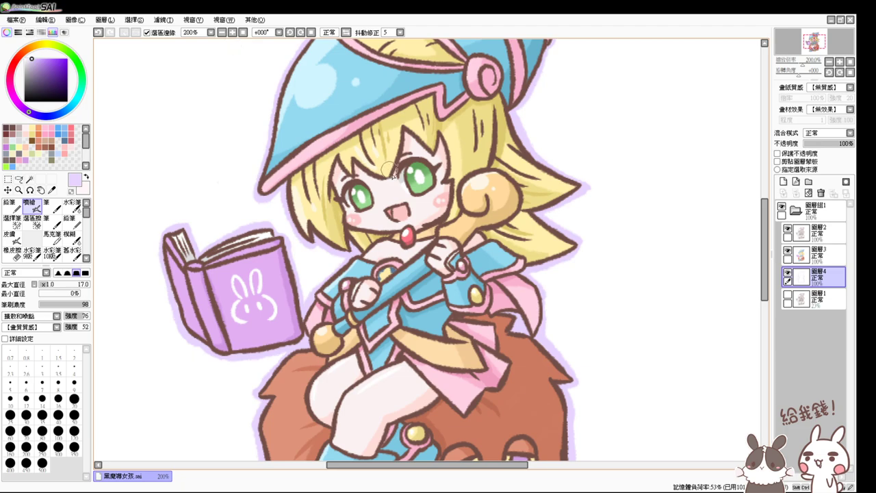
drag(386, 237, 409, 231)
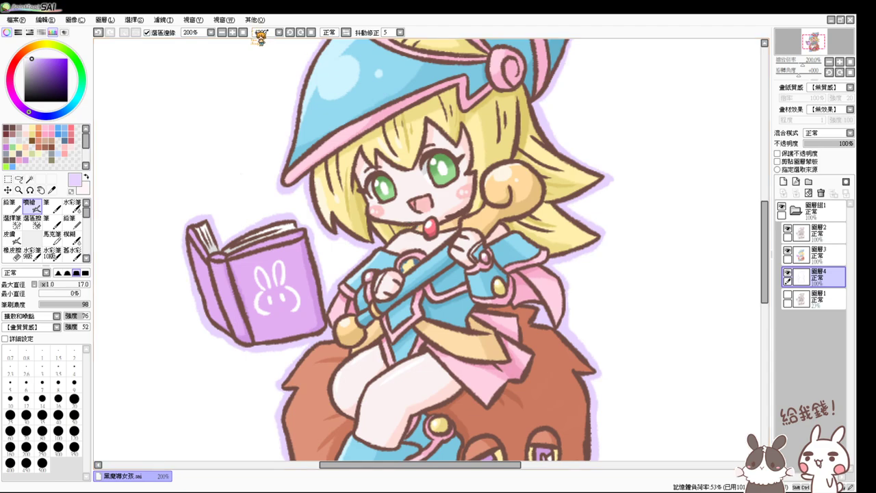
click(243, 32)
ctrl+click(247, 48)
ctrl+click(247, 49)
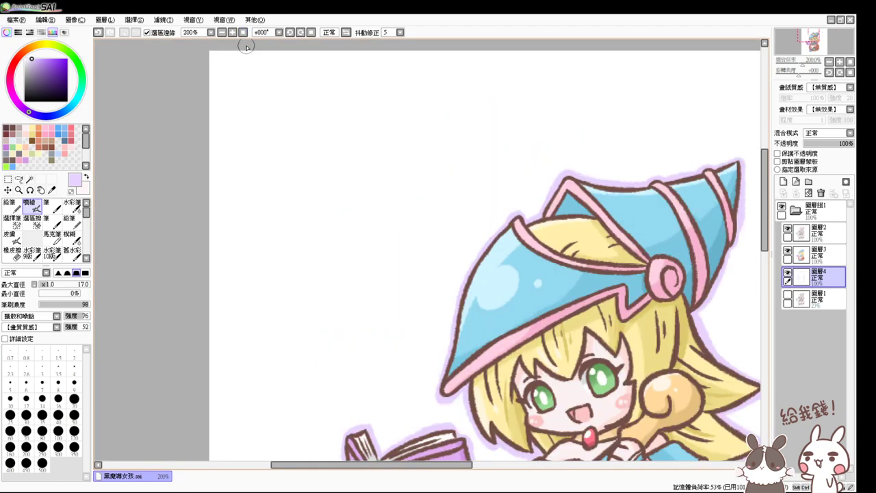
drag(571, 321, 430, 182)
drag(503, 272, 398, 148)
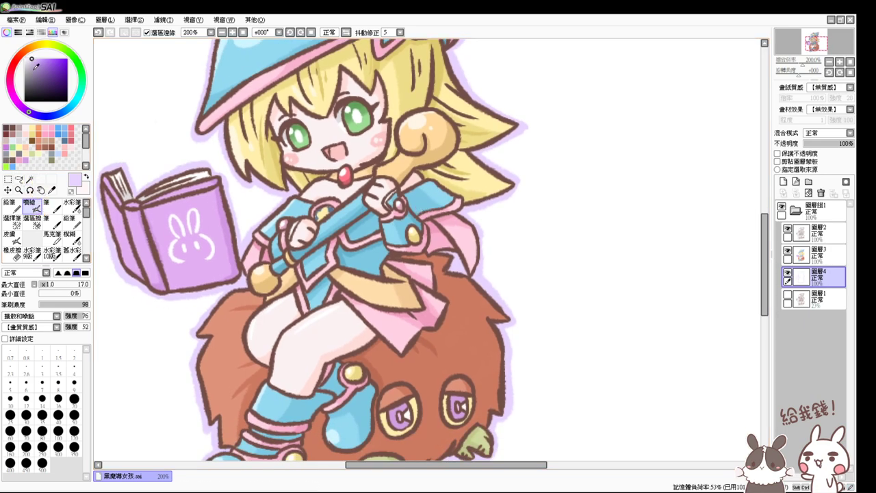
Step: Select the dark brown line colour and add a new layer above the line art layer 圖層2
click(8, 128)
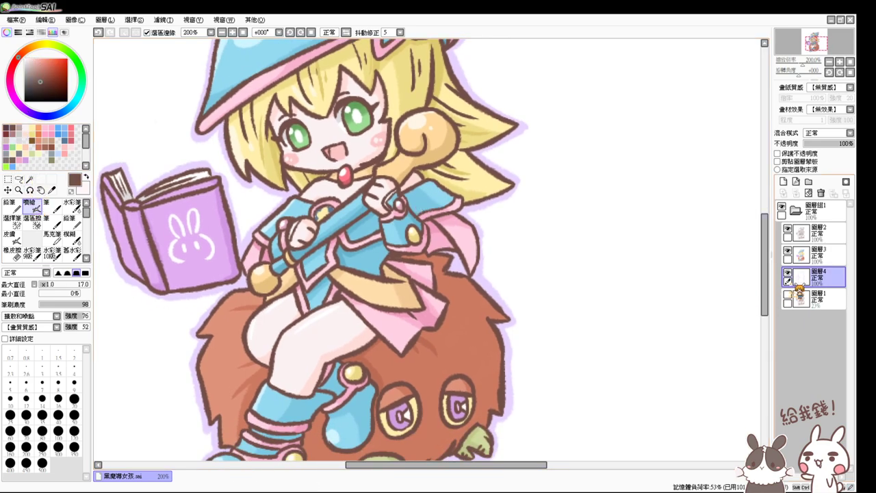
click(834, 237)
click(783, 182)
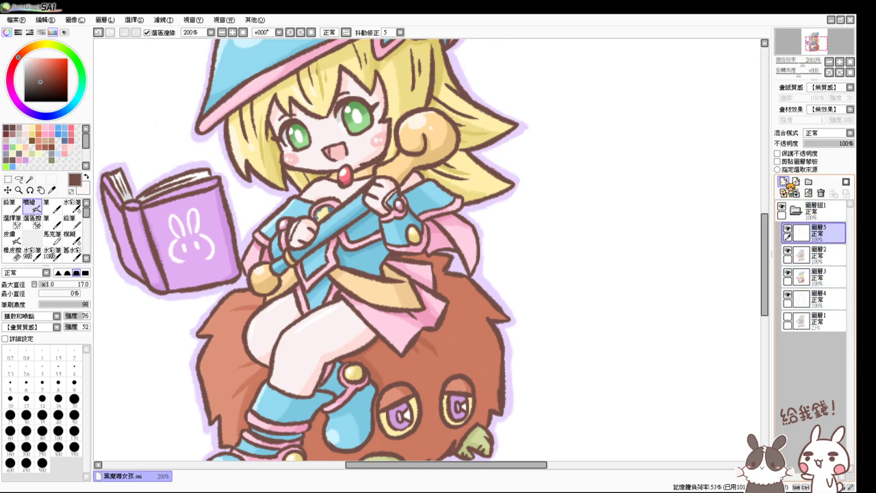
key(ctrl+plus)
drag(559, 325, 478, 273)
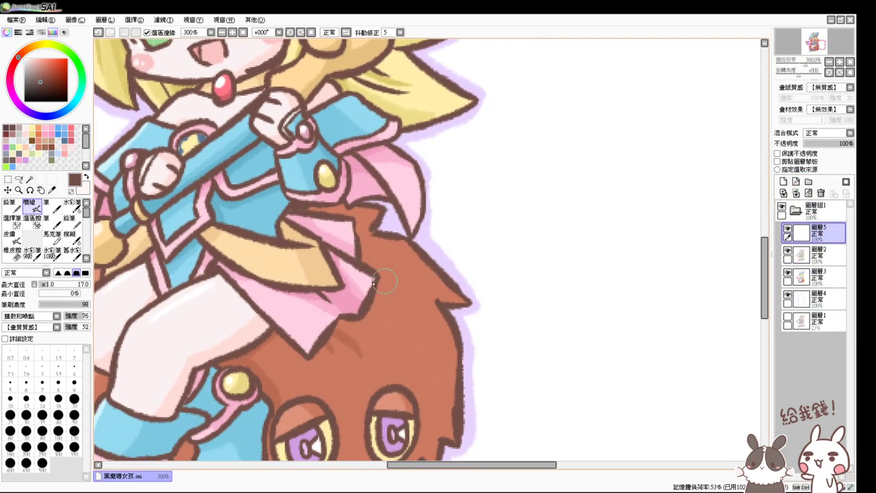
drag(370, 344, 376, 348)
Step: Touch up the pink trim beside the rear boot's gold button on 圖層3 at brush size 4, and return to dark brown on 圖層5
click(828, 280)
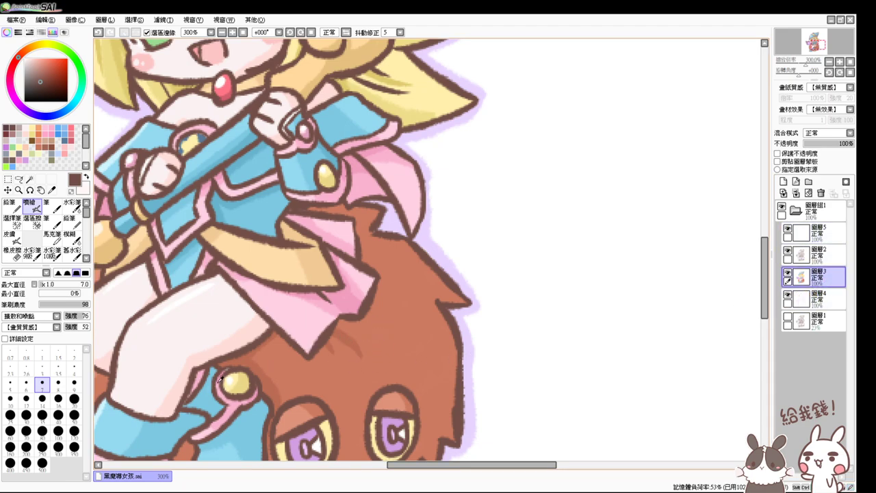
alt+click(221, 373)
drag(220, 372, 225, 370)
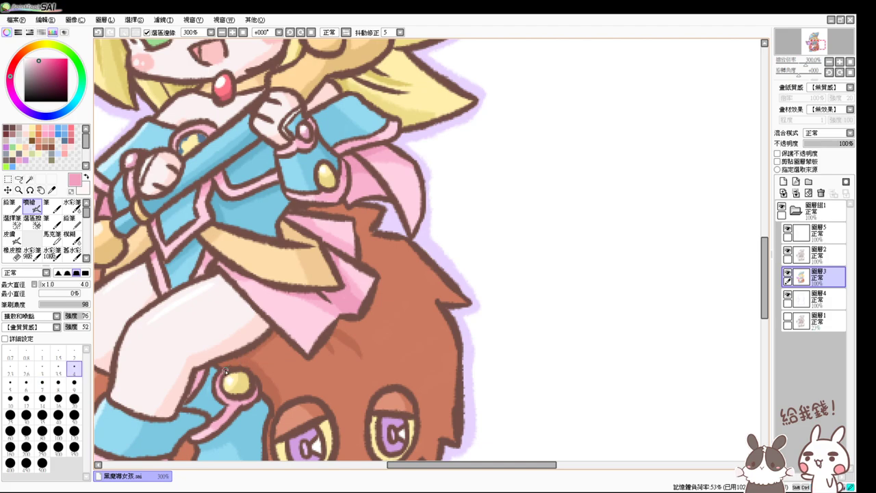
click(19, 126)
click(829, 234)
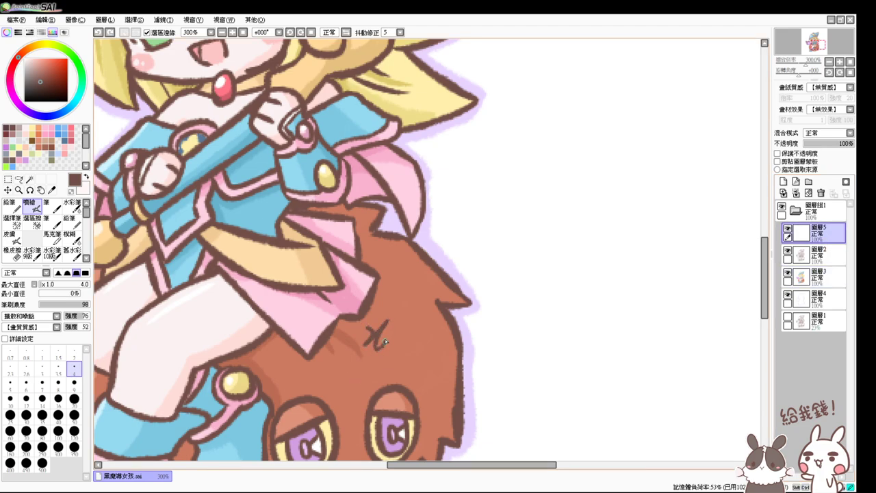
Step: Try drawing the first strokes of a dark brown signature on the creature's fur beside the girl's skirt
key(ctrl+z)
key(ctrl+z)
drag(381, 328, 384, 332)
mouse_move(365, 325)
mouse_down()
mouse_move(379, 335)
mouse_move(364, 346)
mouse_move(379, 334)
mouse_up()
key(ctrl+z)
key(ctrl+z)
mouse_move(390, 316)
mouse_down()
mouse_move(365, 346)
mouse_move(369, 327)
mouse_up()
key(ctrl+z)
key(ctrl+z)
mouse_move(368, 319)
mouse_down()
mouse_move(366, 347)
mouse_move(385, 331)
mouse_up()
drag(390, 312, 375, 346)
key(ctrl+z)
key(ctrl+z)
key(ctrl+z)
Step: Hand-write the artist's signature with a star in dark brown on the creature's fur, above its eyes
drag(387, 321, 364, 348)
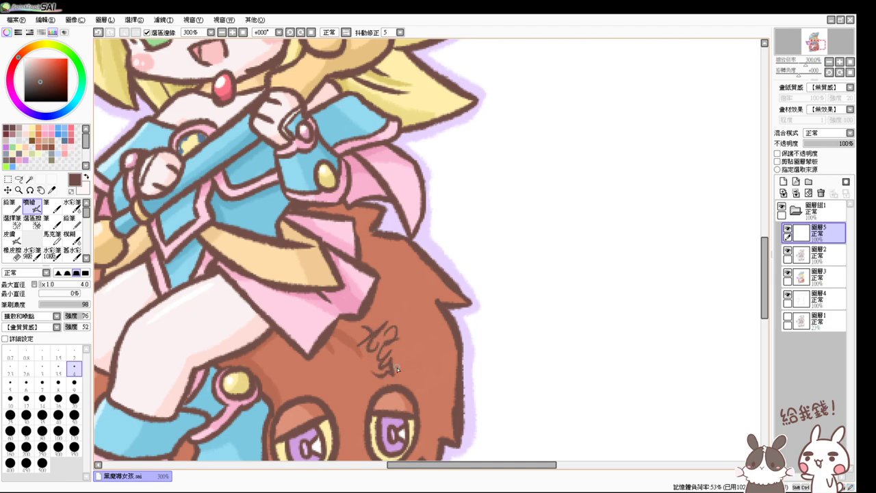
mouse_move(401, 369)
mouse_down()
mouse_move(442, 341)
mouse_move(434, 360)
mouse_move(426, 335)
mouse_move(413, 342)
mouse_move(398, 333)
mouse_move(415, 358)
mouse_up()
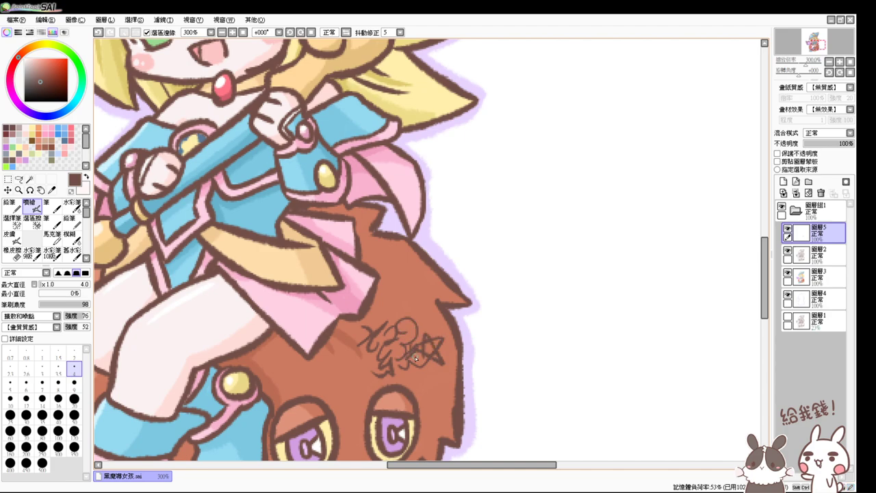
click(232, 33)
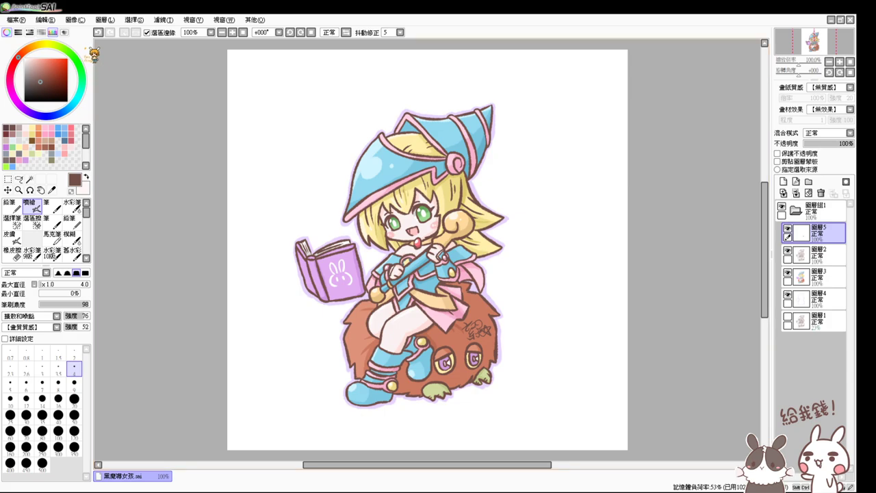
Step: Save the finished illustration as the PNG file 黑魔導女孩.png
key(alt)
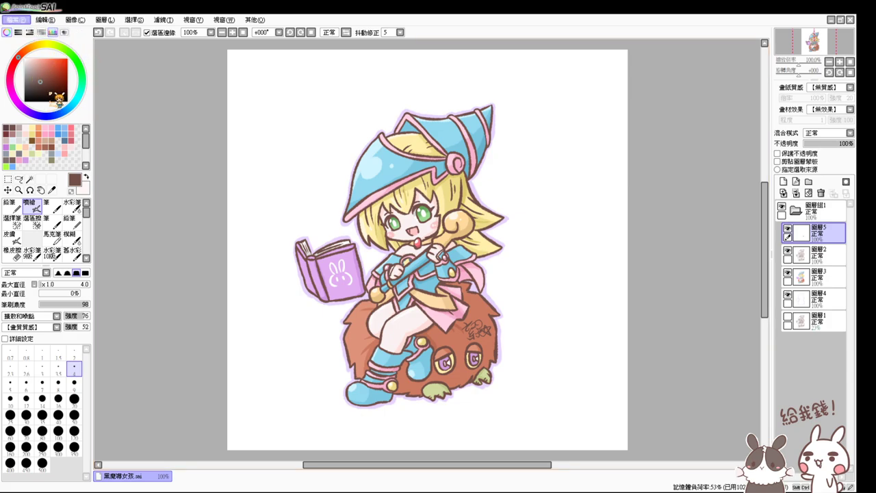
click(87, 121)
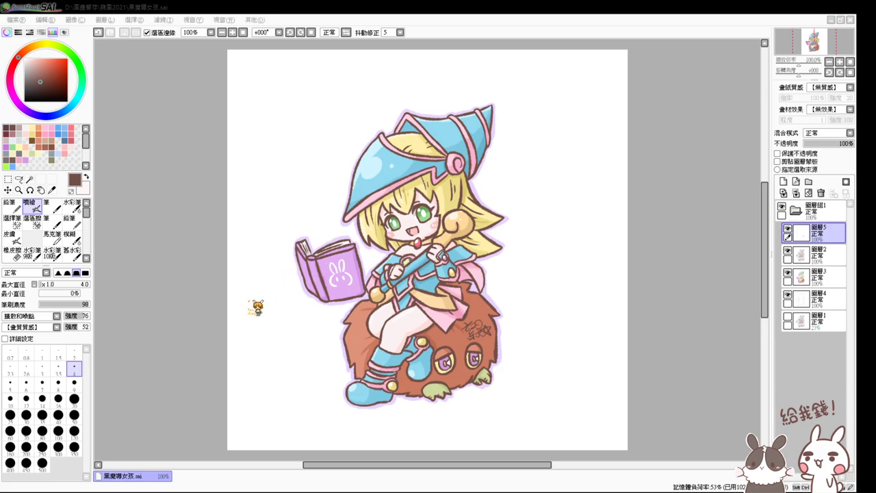
click(458, 291)
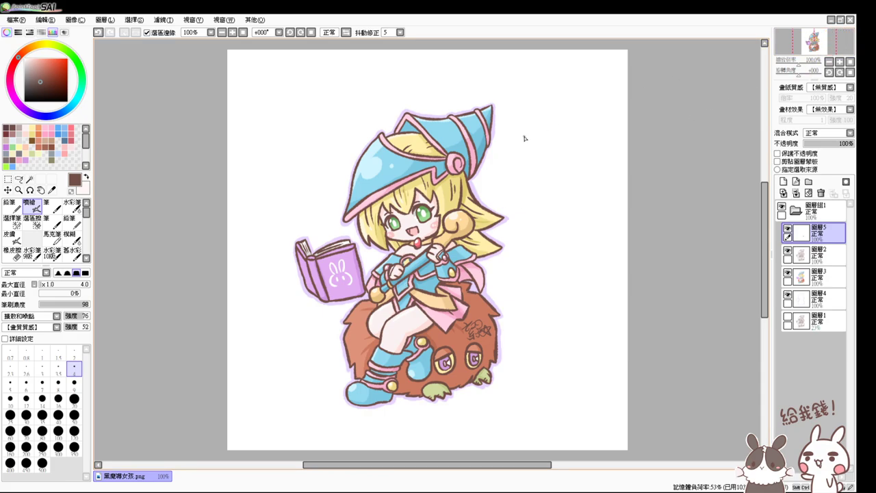
click(348, 491)
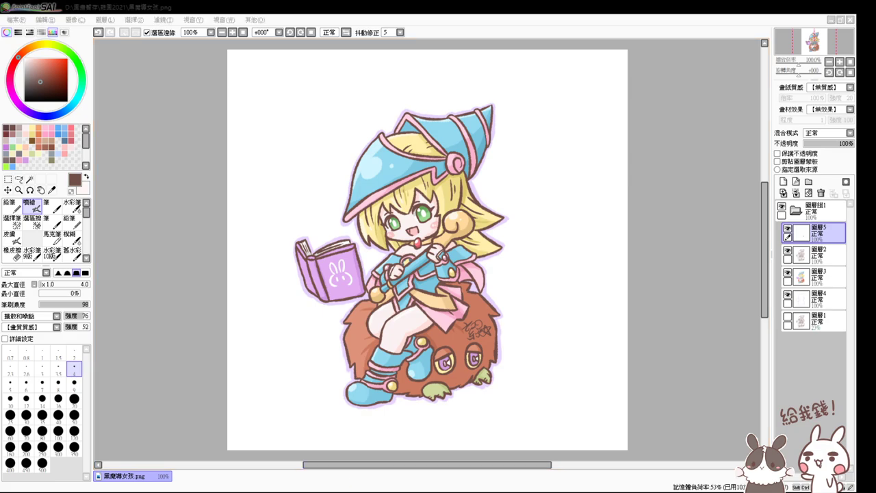